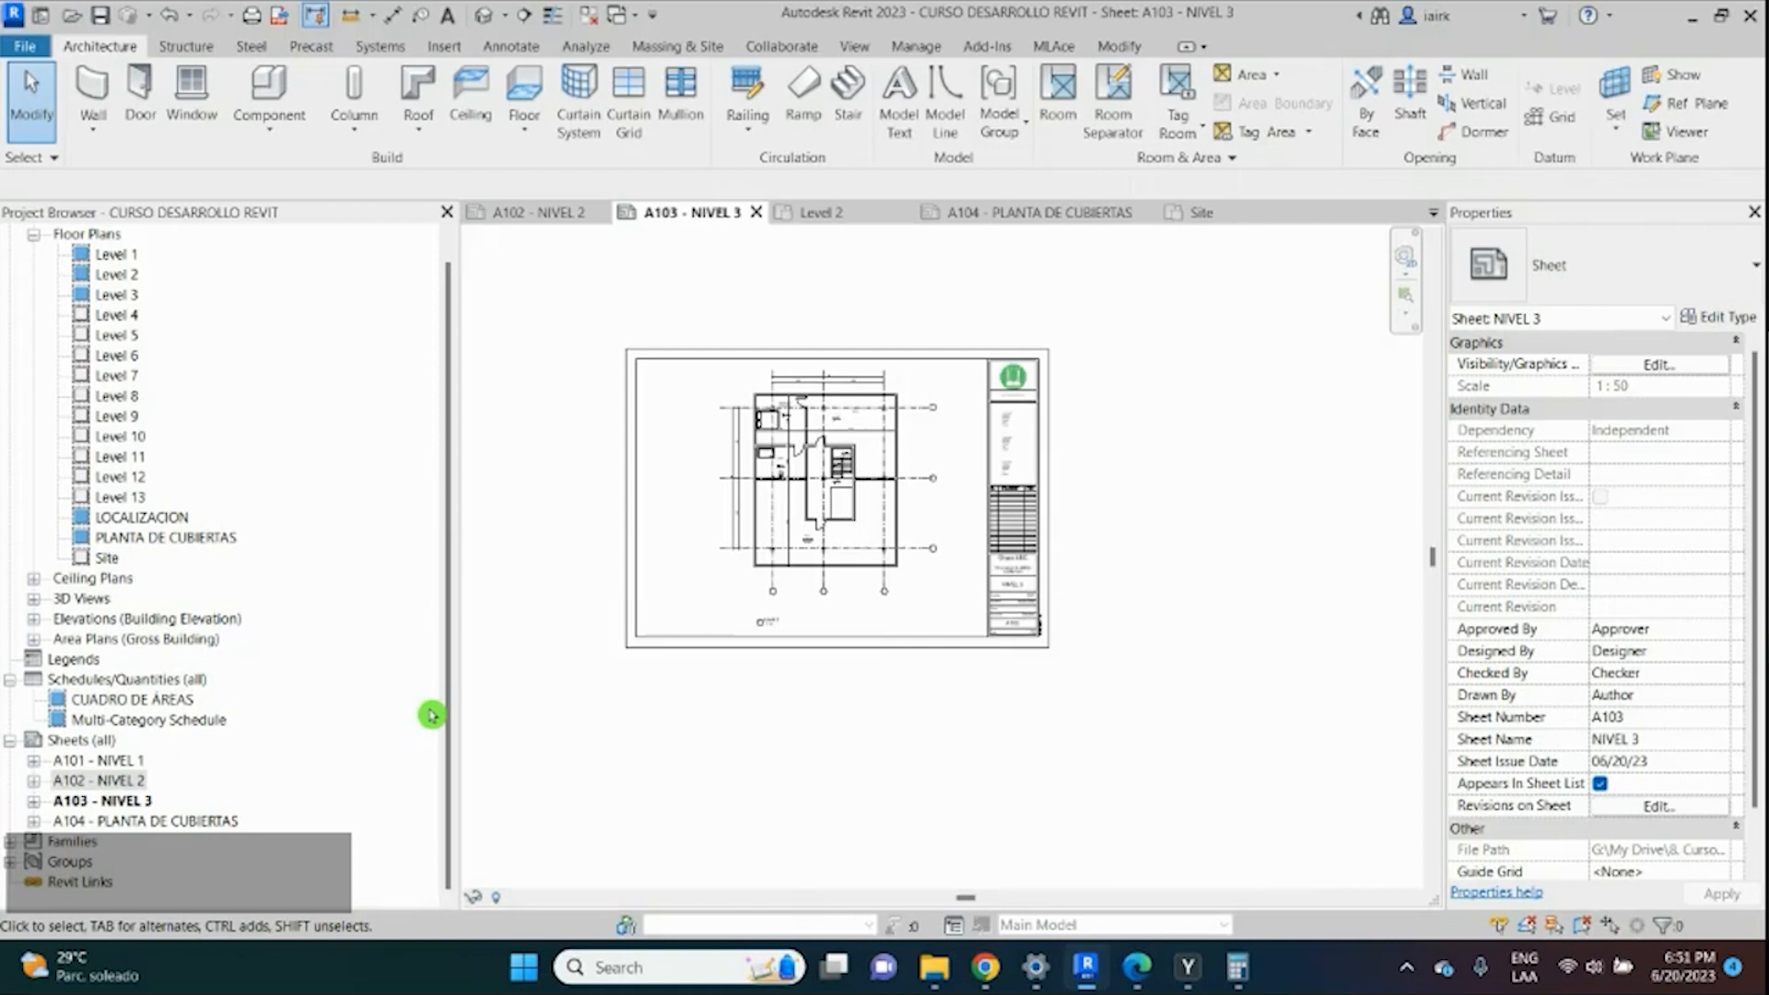
Collapse the Schedules/Quantities and Floor Plans branches in the project browser.
{"action": "left_click", "coordinate": [18, 682]}
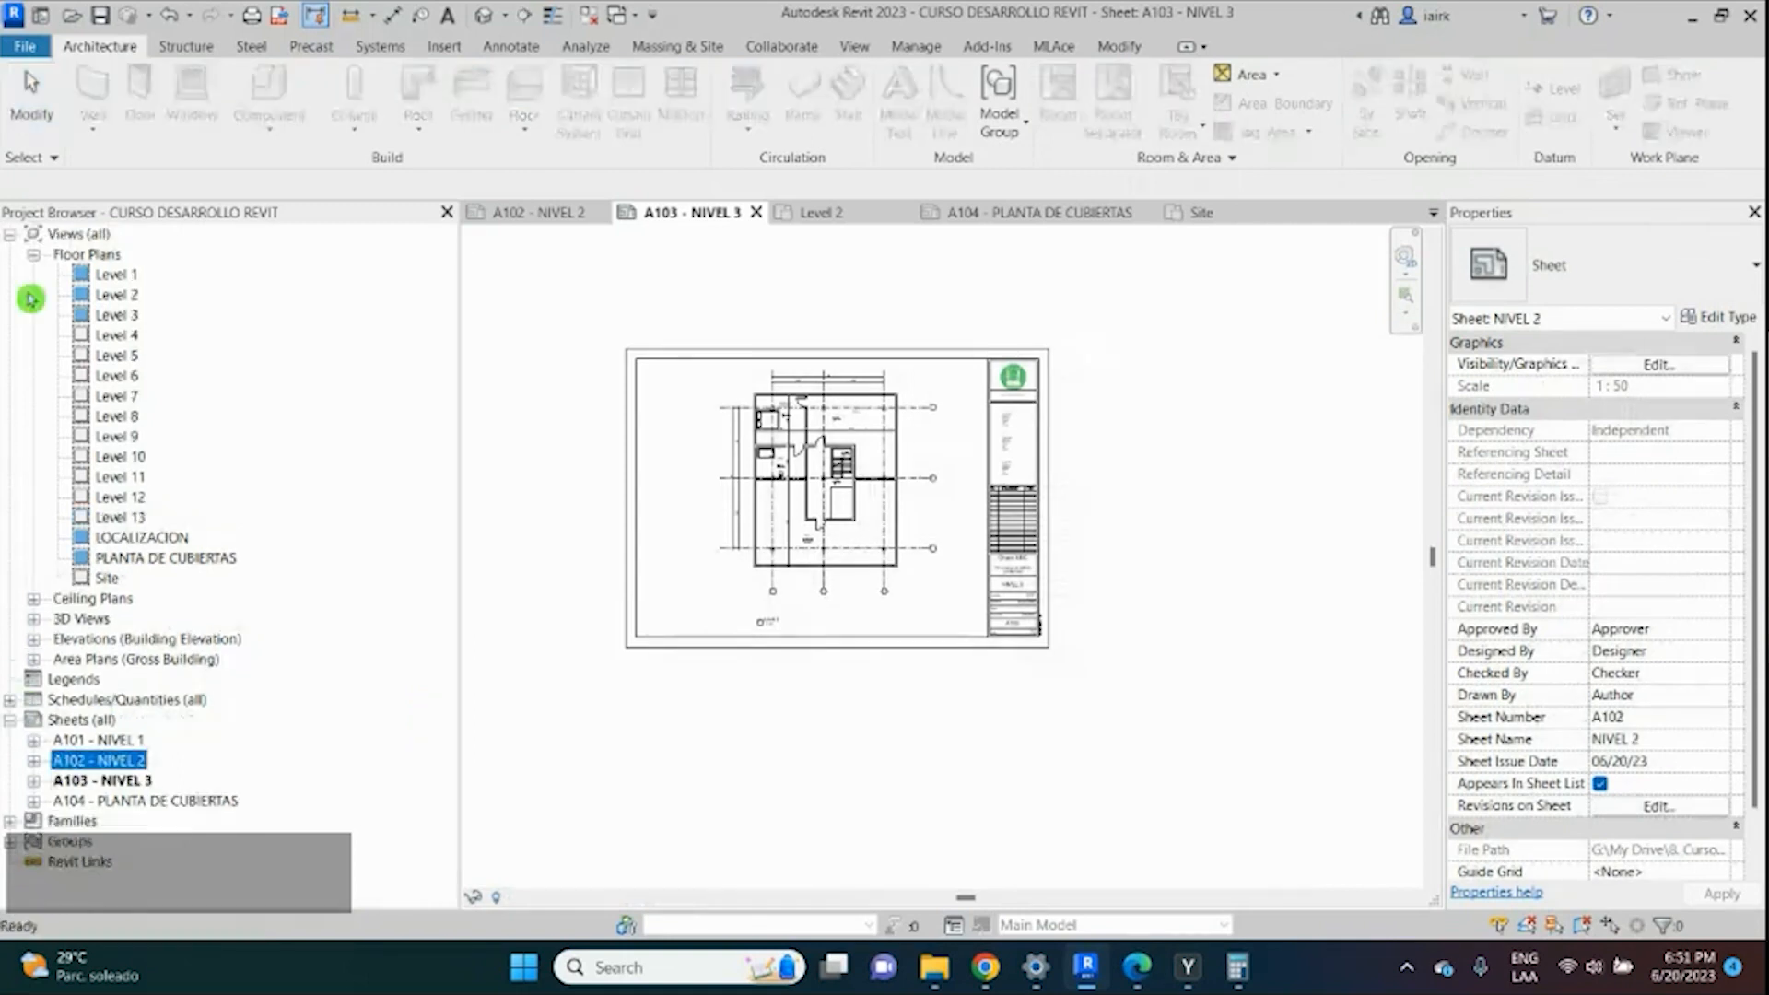
{"action": "left_click", "coordinate": [33, 254]}
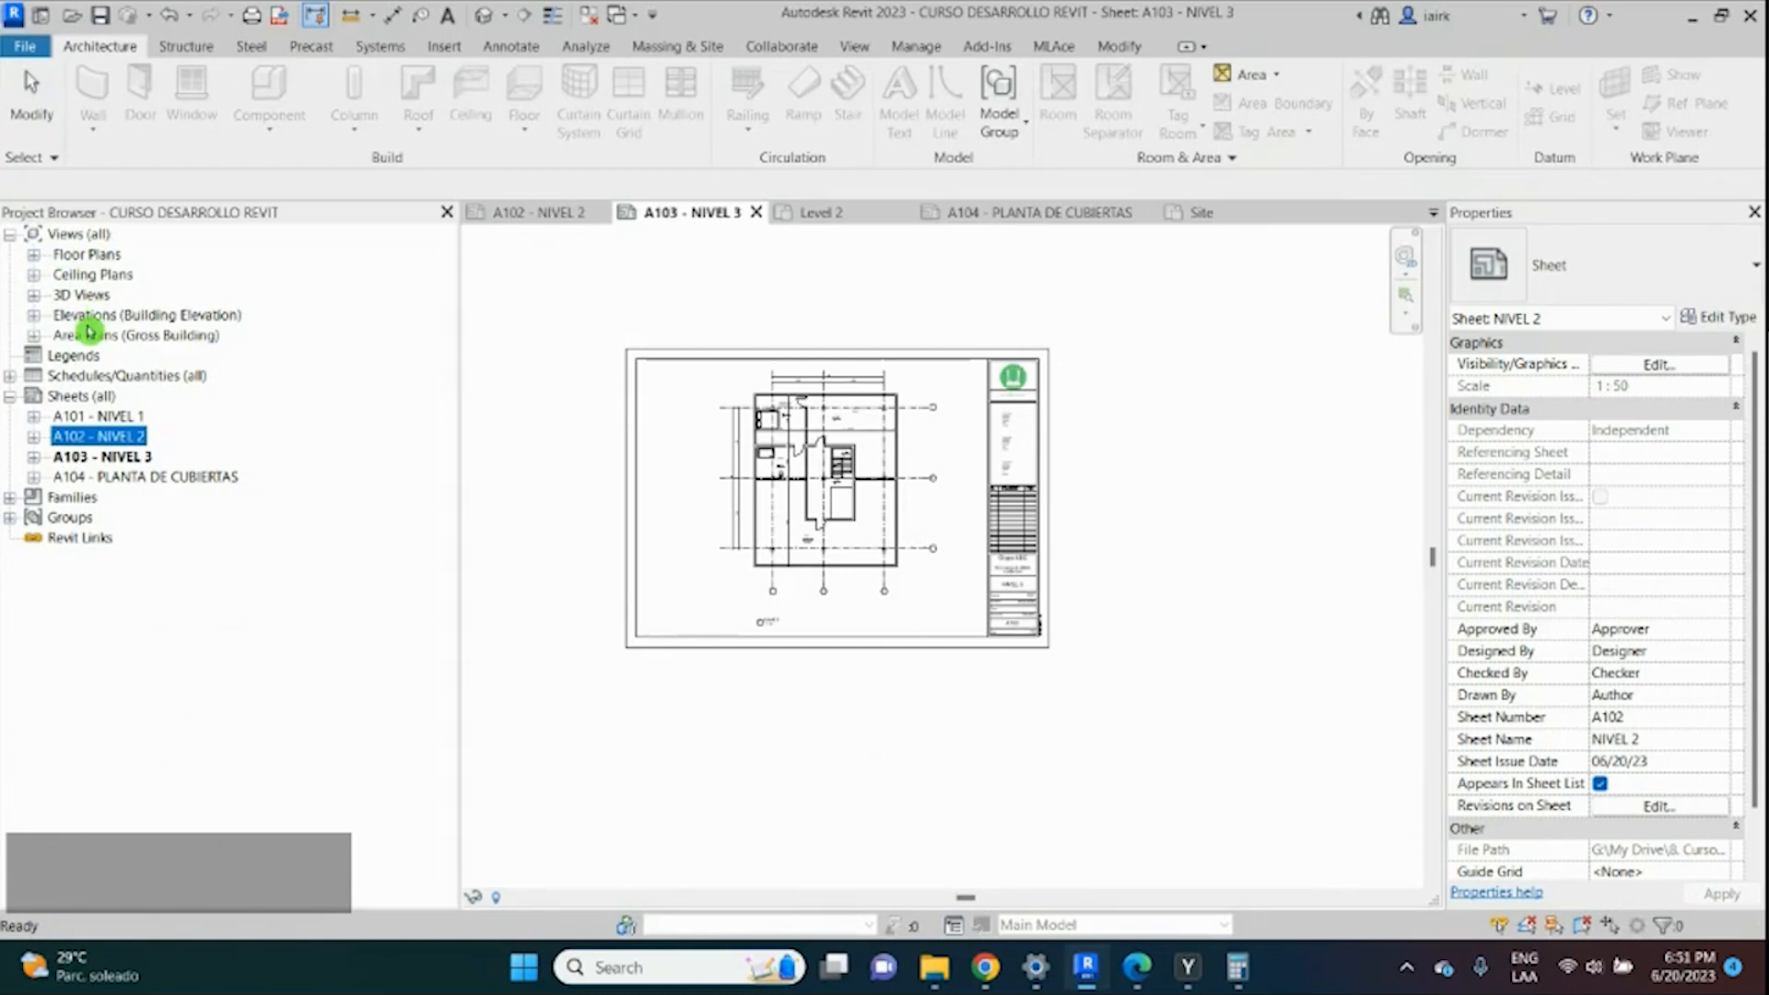
{"action": "left_click", "coordinate": [80, 256]}
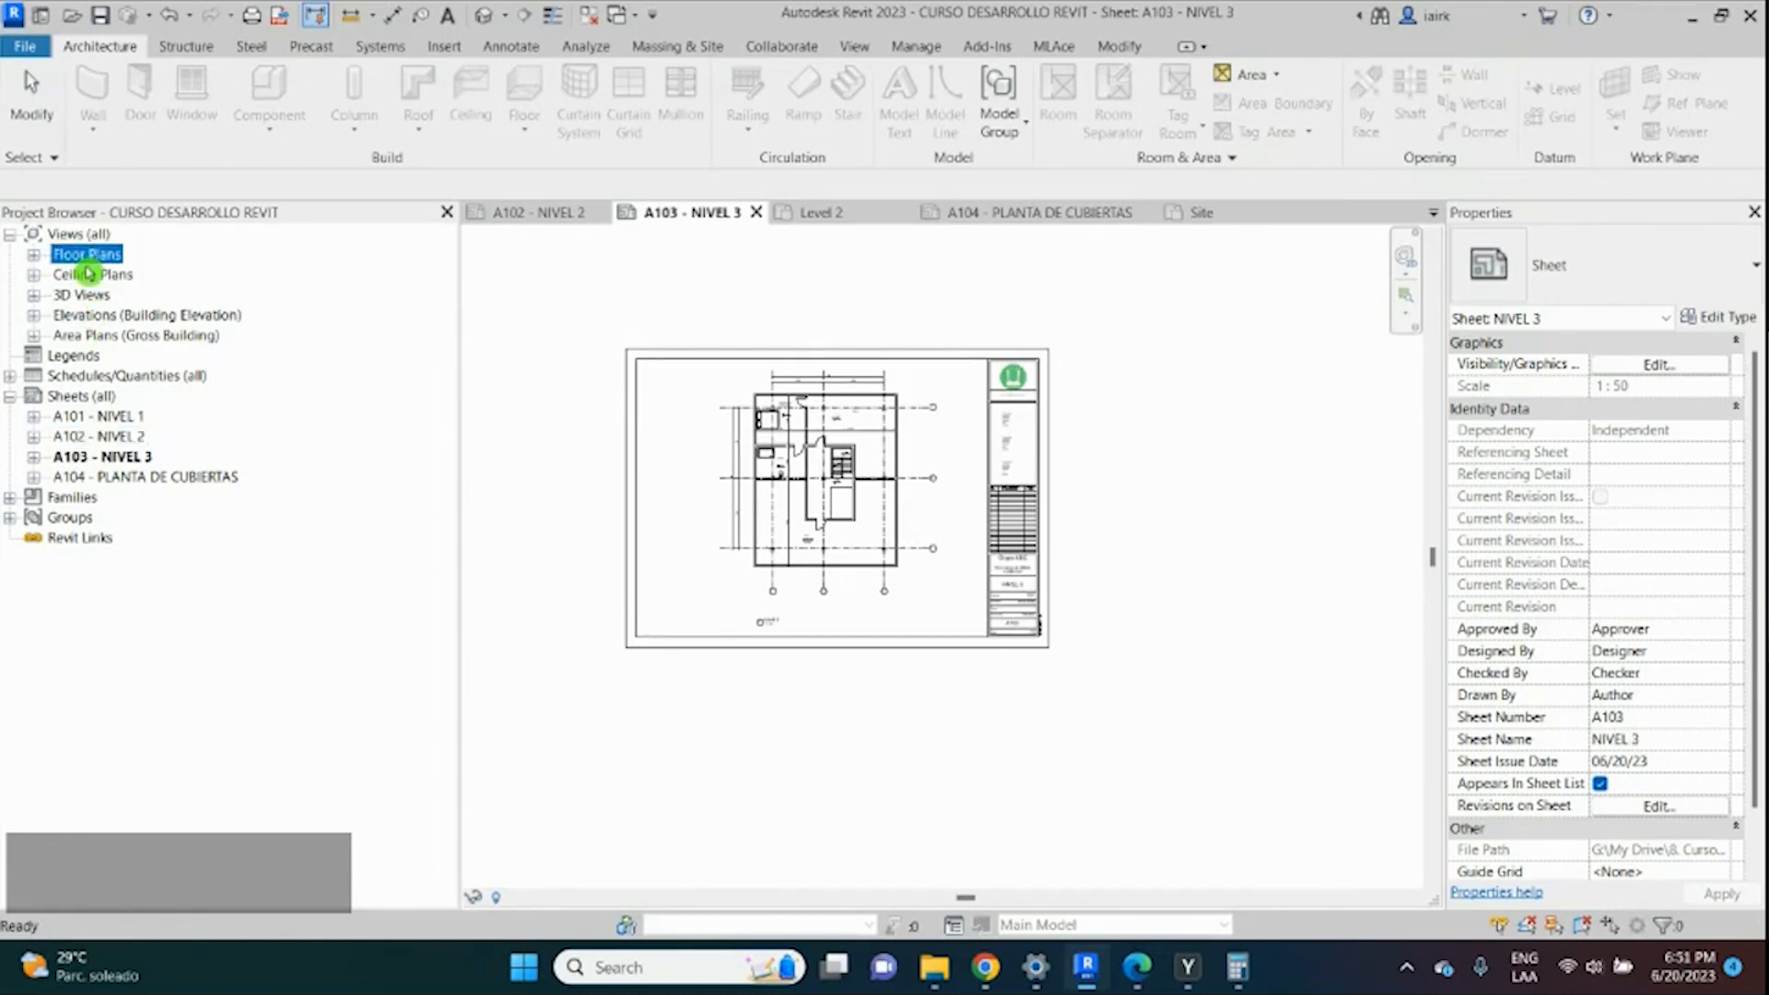
{"action": "left_click", "coordinate": [78, 297]}
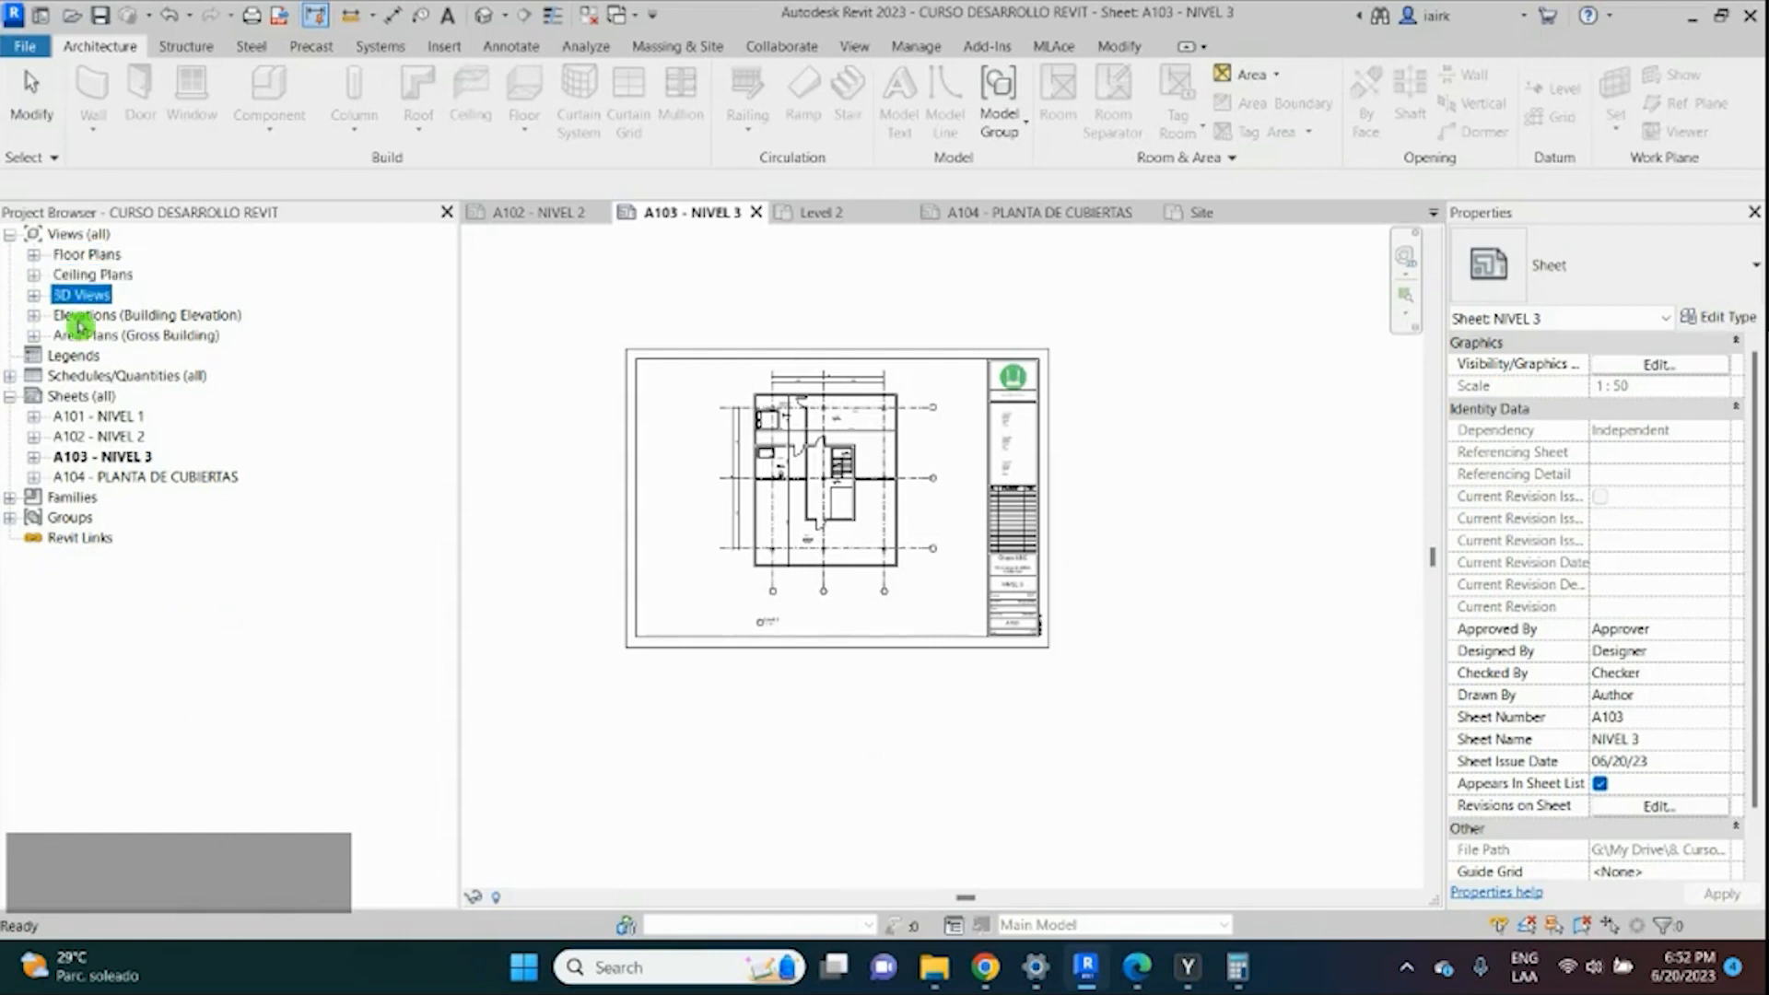
{"action": "left_click", "coordinate": [82, 319]}
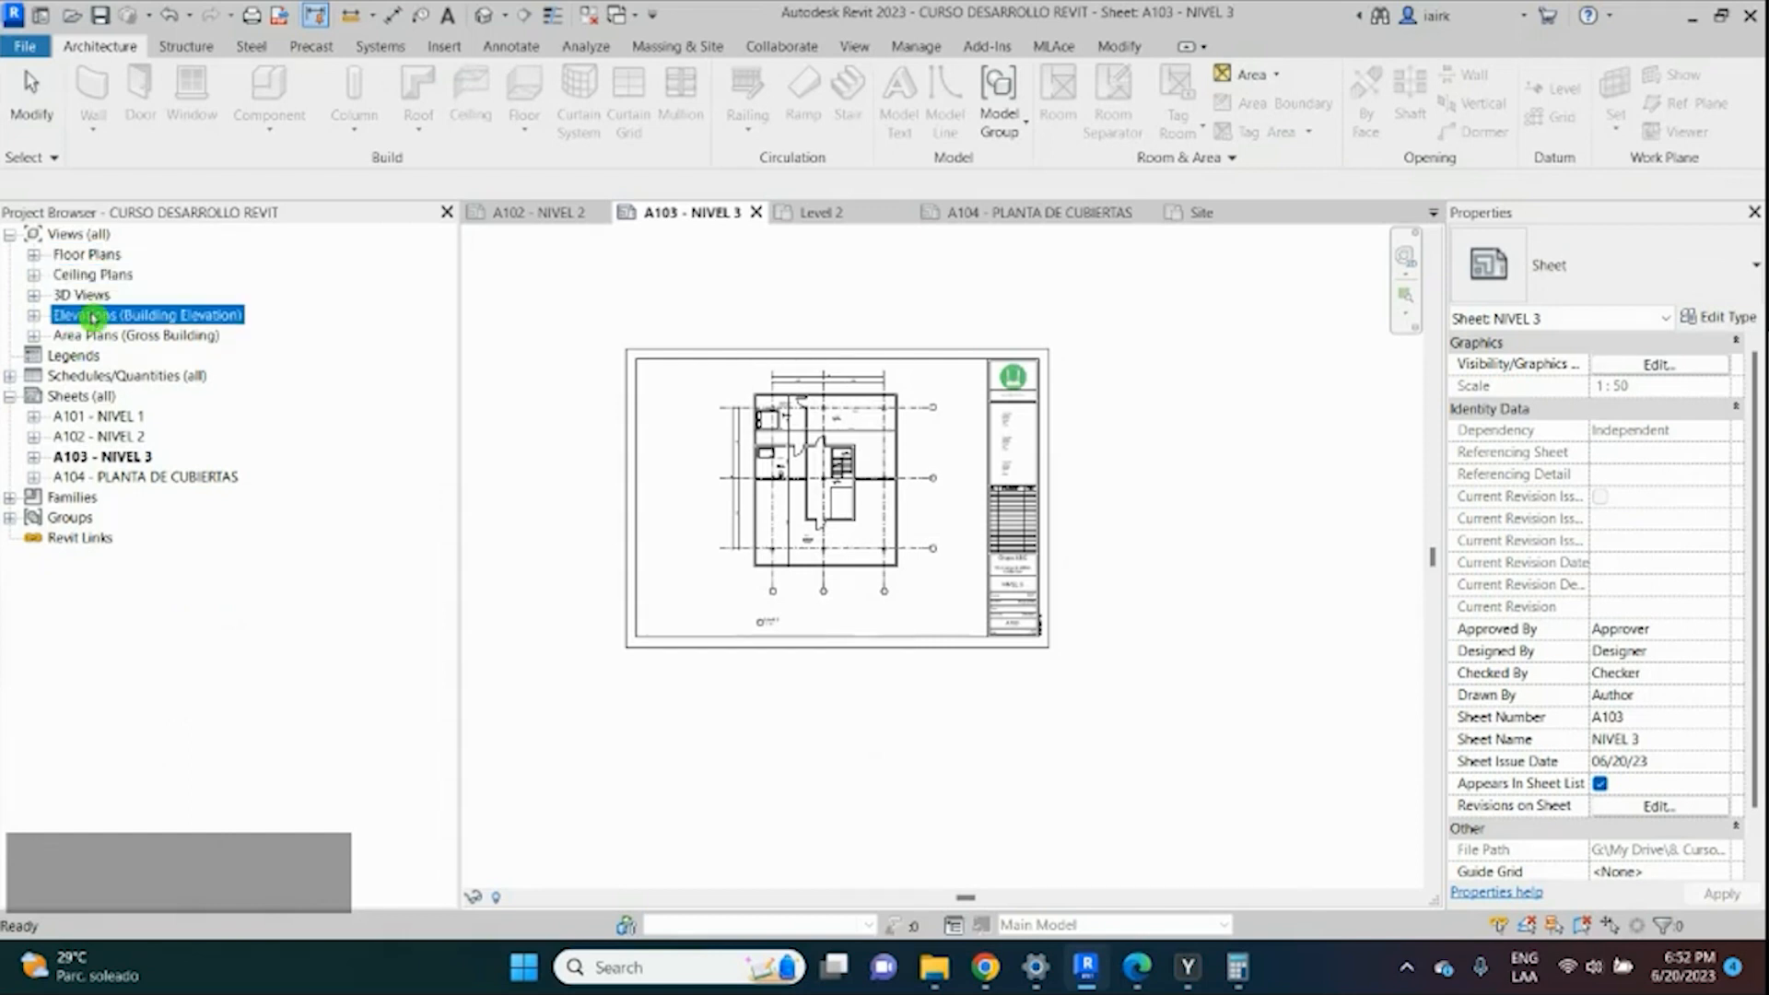
{"action": "left_click", "coordinate": [74, 337]}
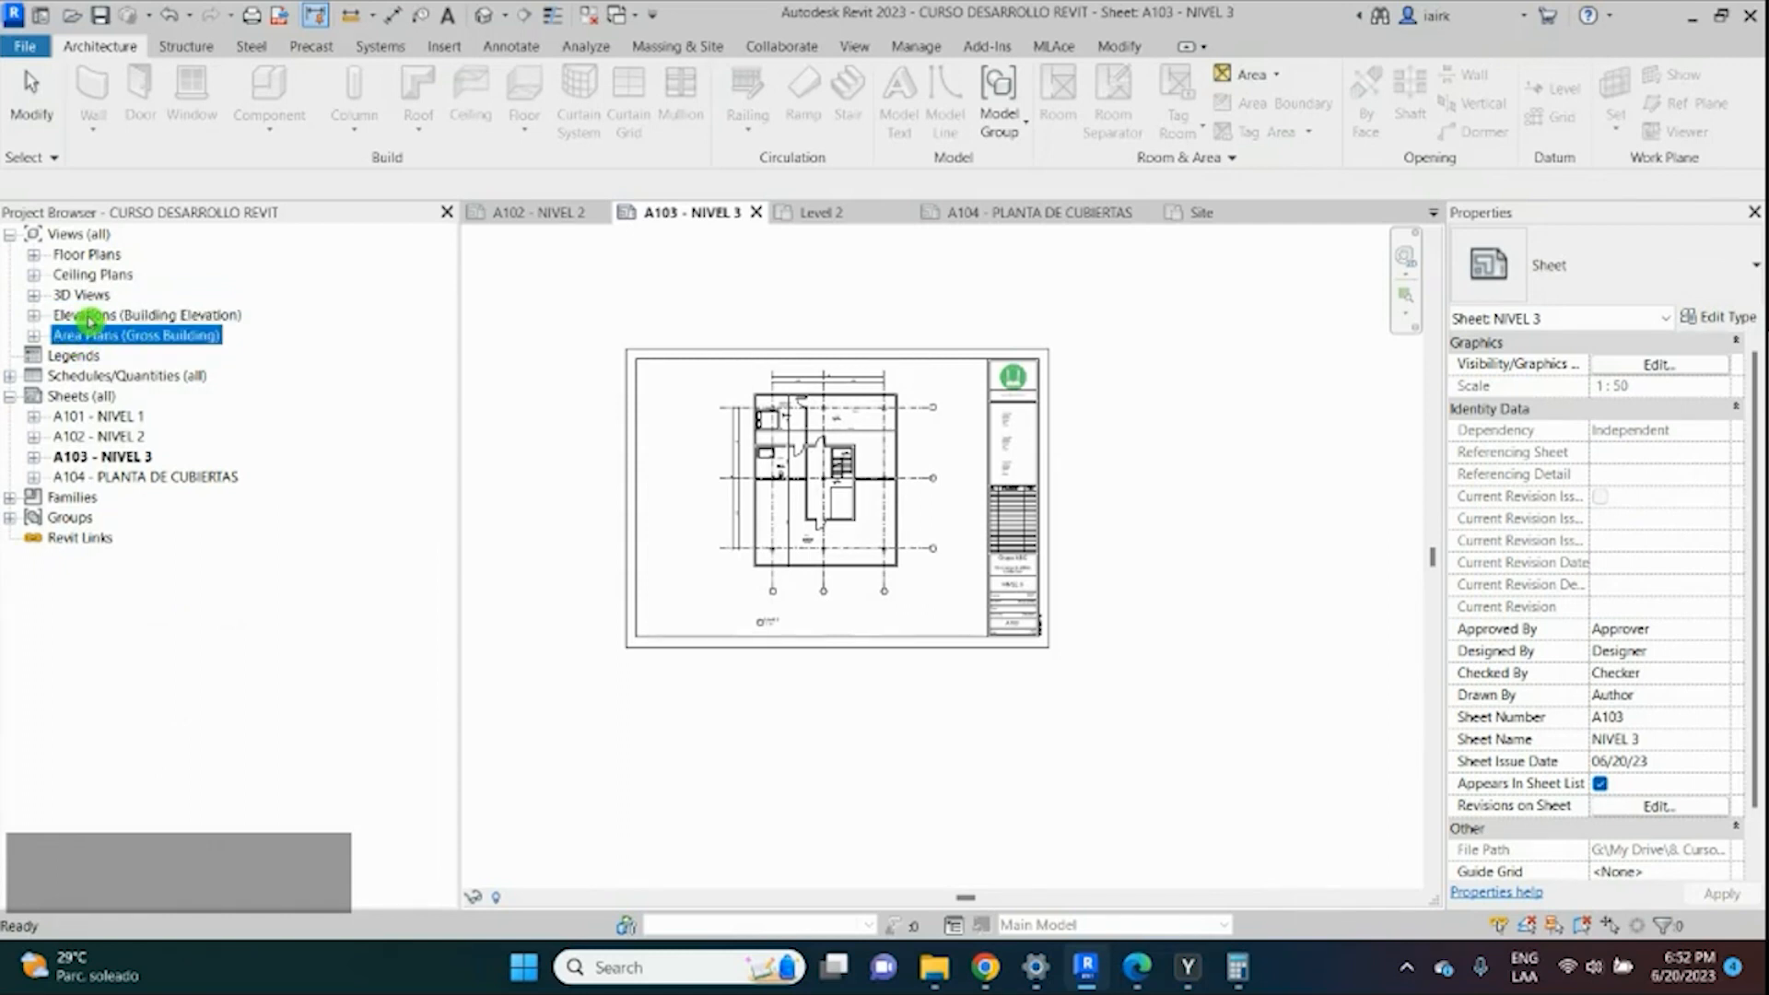
{"action": "left_click", "coordinate": [90, 317]}
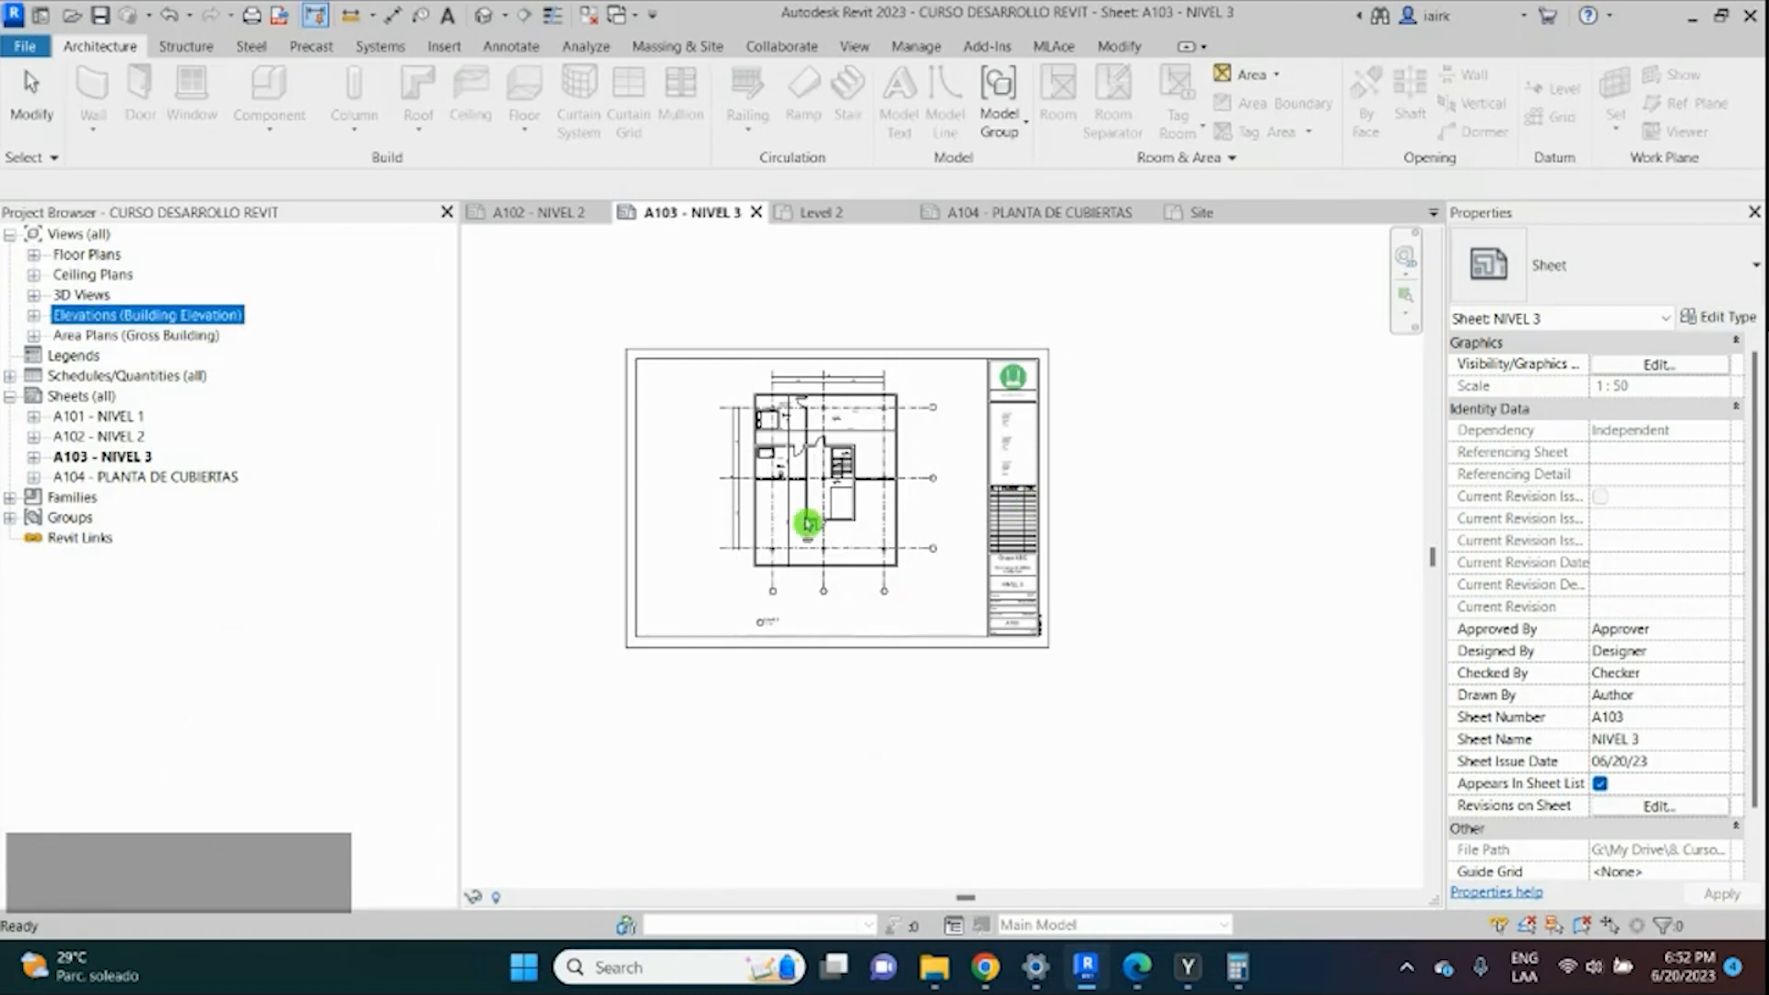
{"action": "scroll", "coordinate": [817, 470], "scroll_direction": "up", "scroll_amount": 3}
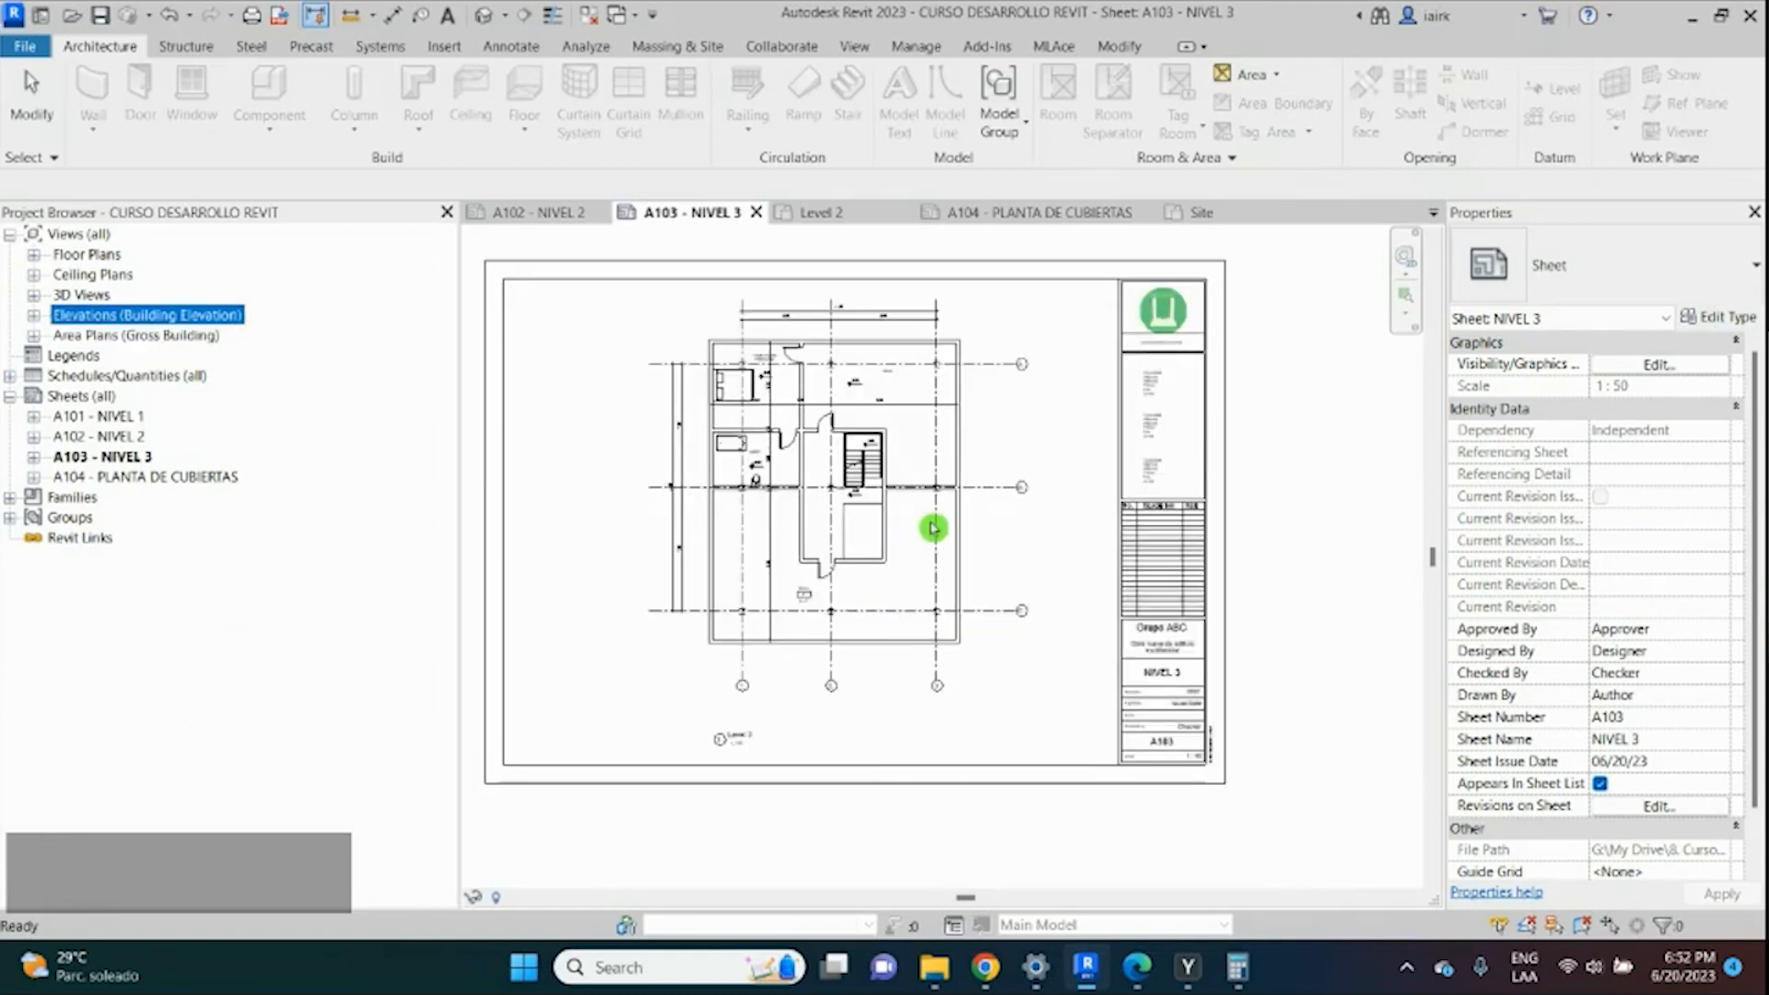
{"action": "scroll", "coordinate": [933, 527], "scroll_direction": "down", "scroll_amount": 3}
{"action": "left_click", "coordinate": [1067, 698]}
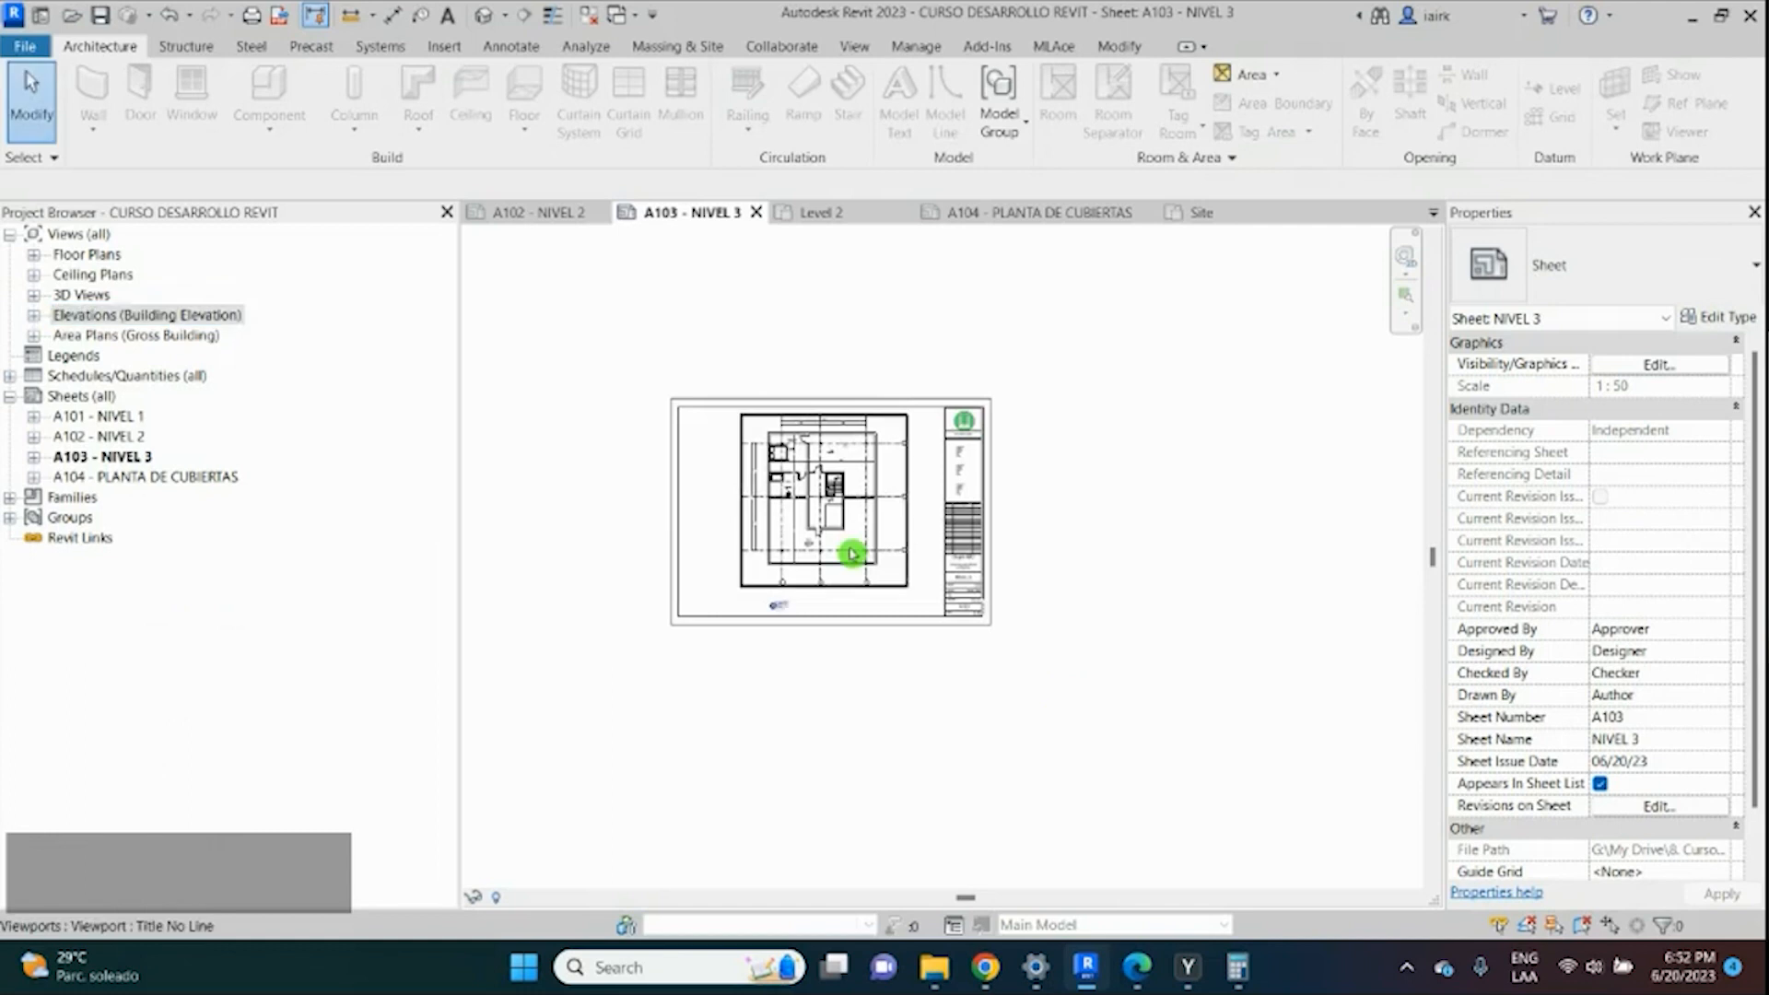
Activate the Level 3 viewport on sheet A103 and draw a vertical building section through the staircase, from above the plan downward.
{"action": "scroll", "coordinate": [800, 498], "scroll_direction": "up", "scroll_amount": 1}
{"action": "double_click", "coordinate": [807, 486]}
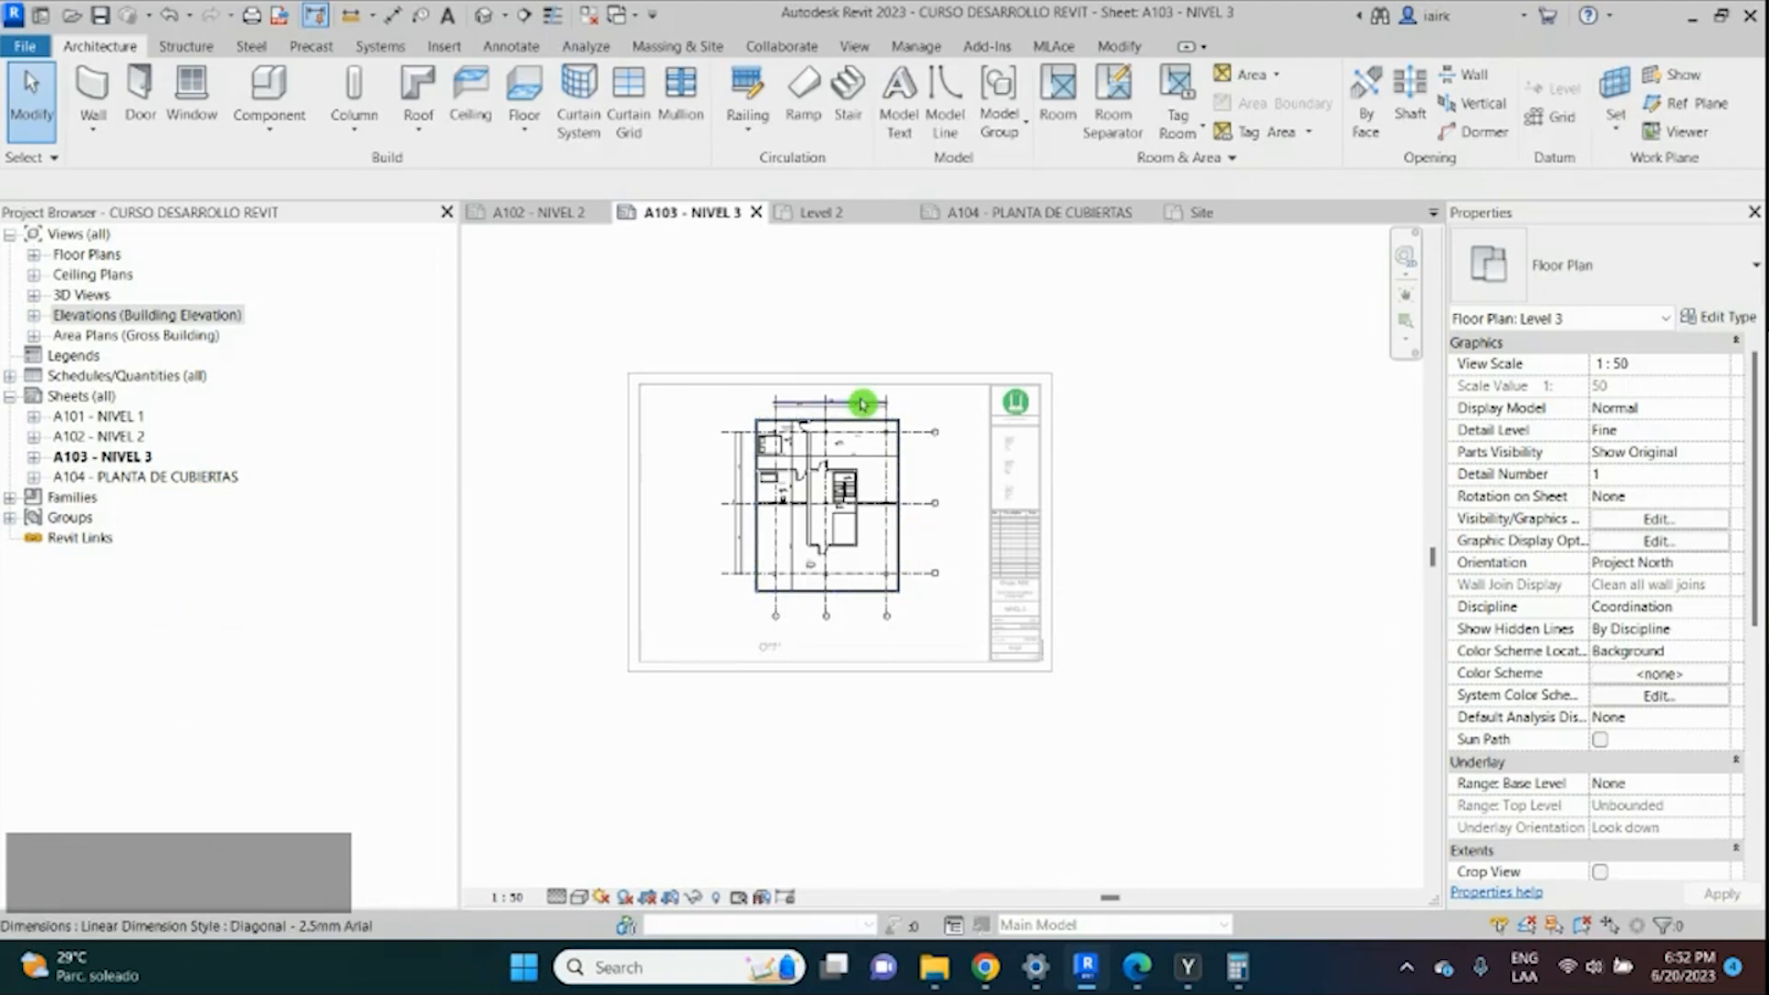
{"action": "left_click", "coordinate": [524, 18]}
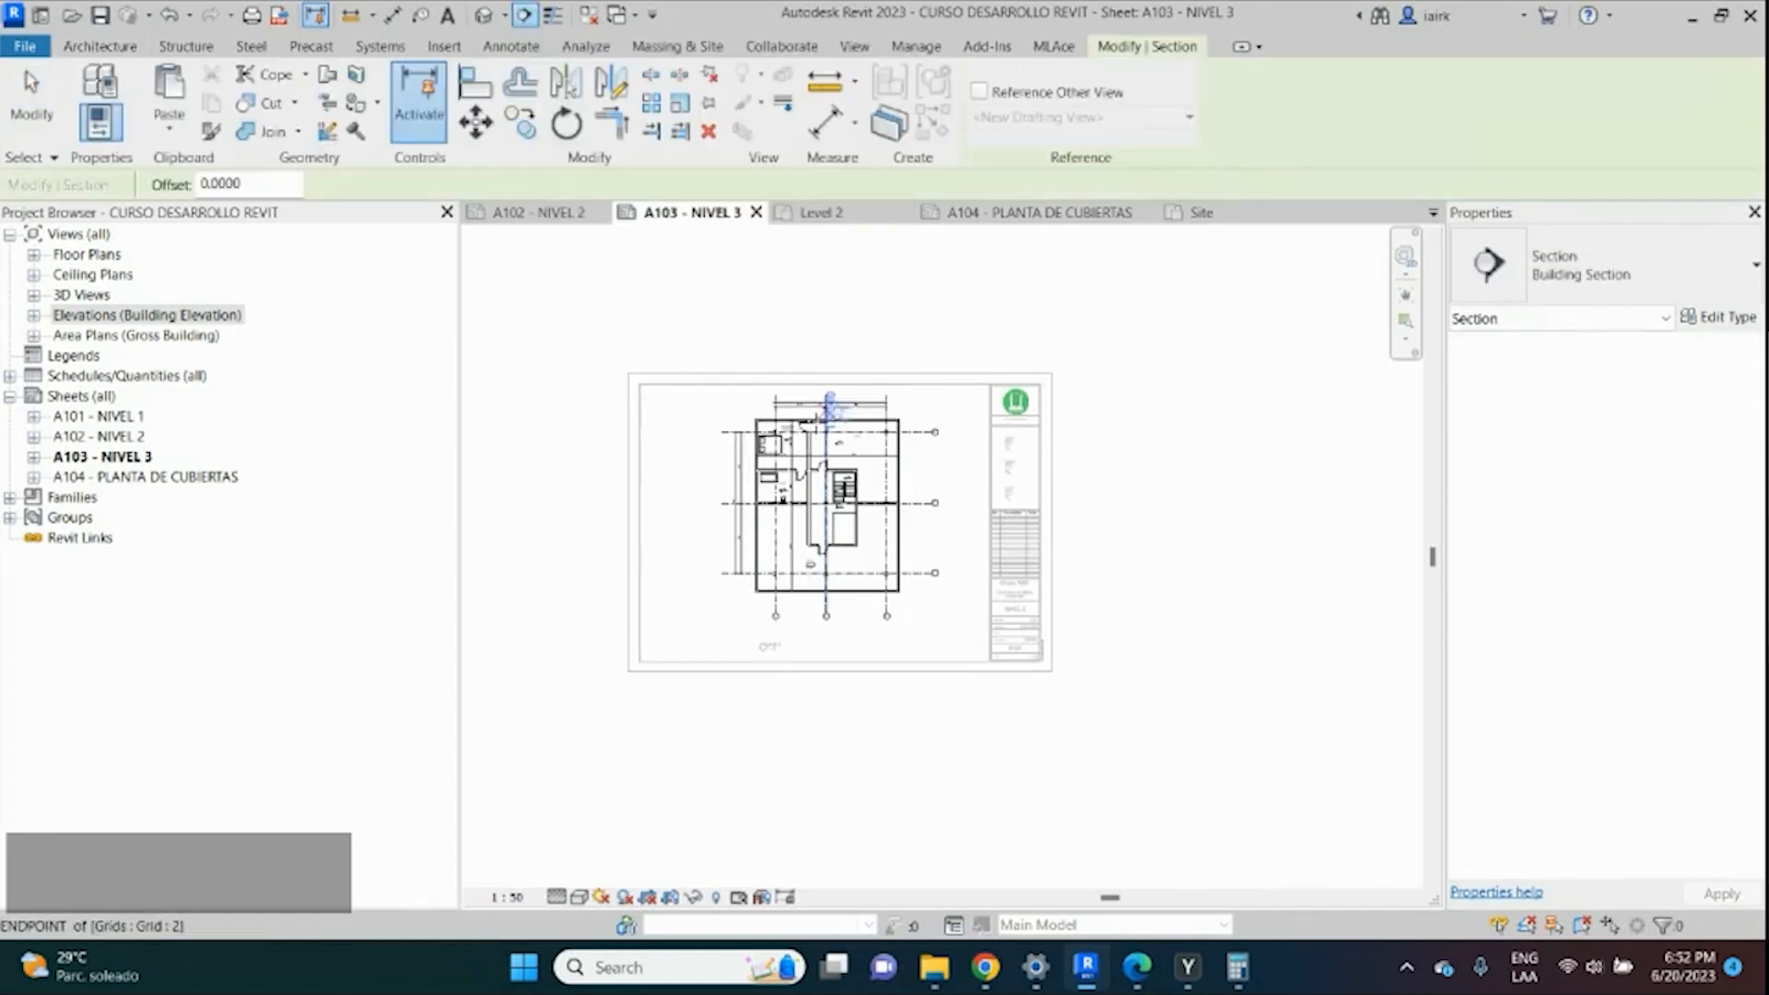
{"action": "scroll", "coordinate": [829, 406], "scroll_direction": "up", "scroll_amount": 2}
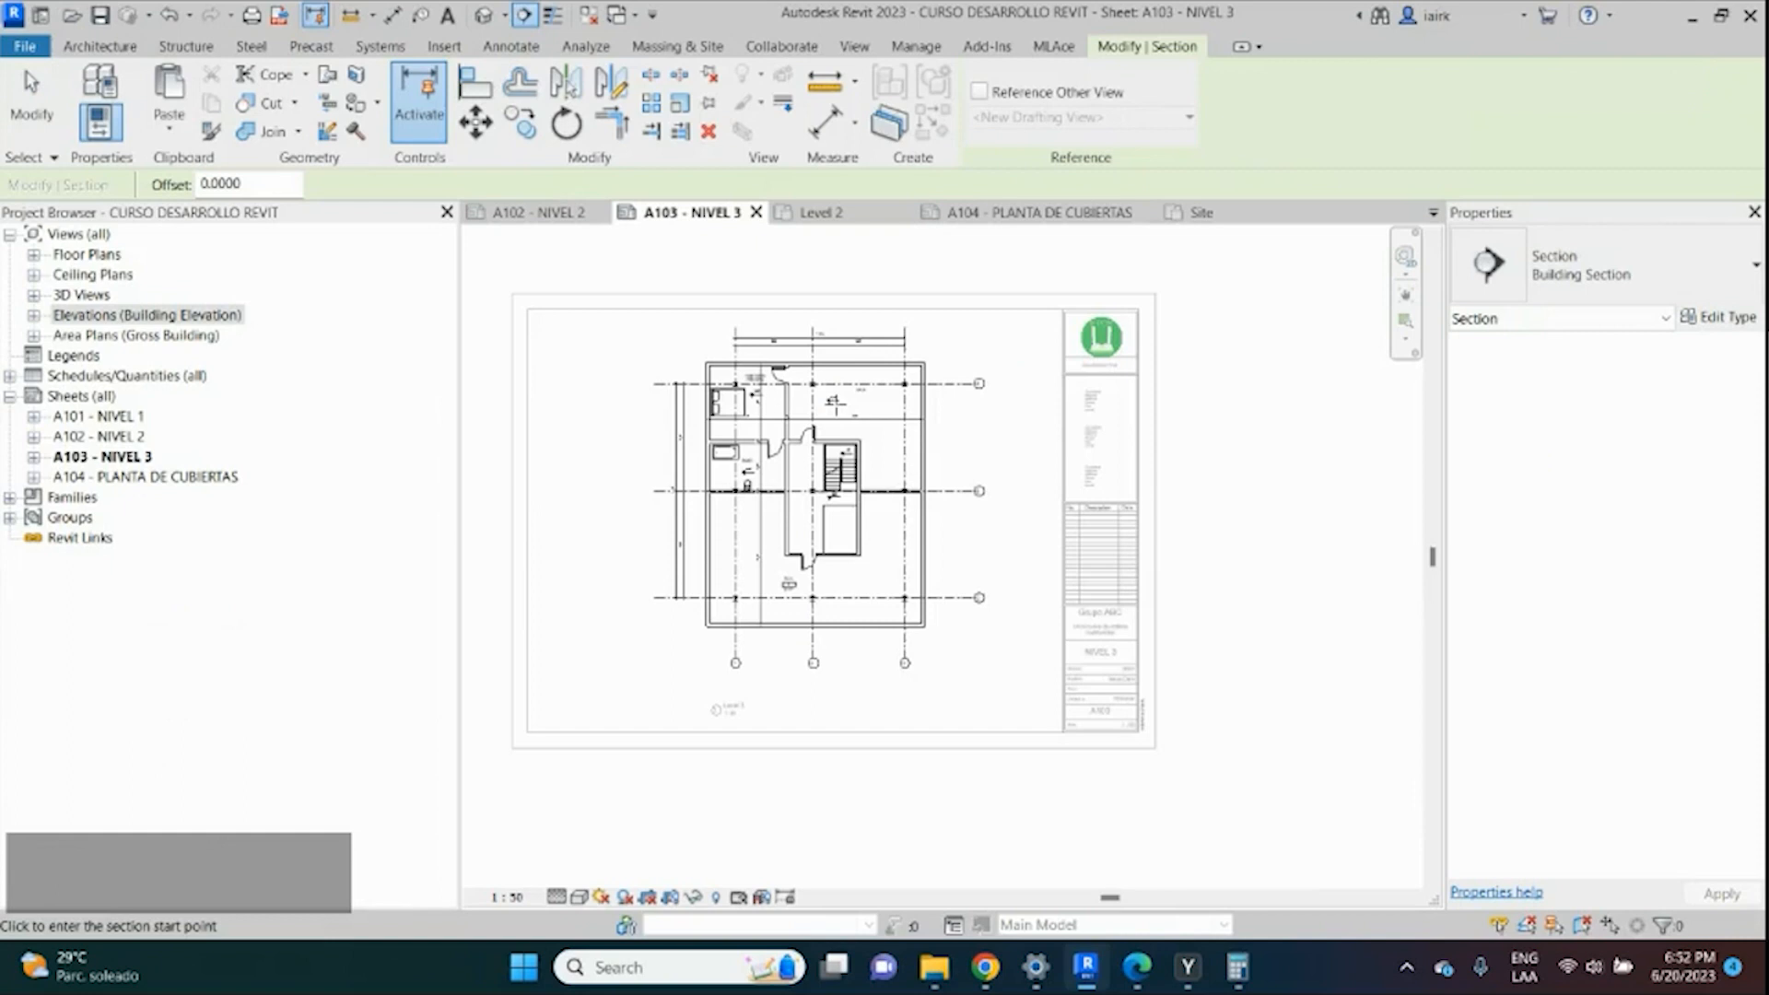
{"action": "scroll", "coordinate": [834, 402], "scroll_direction": "up", "scroll_amount": 2}
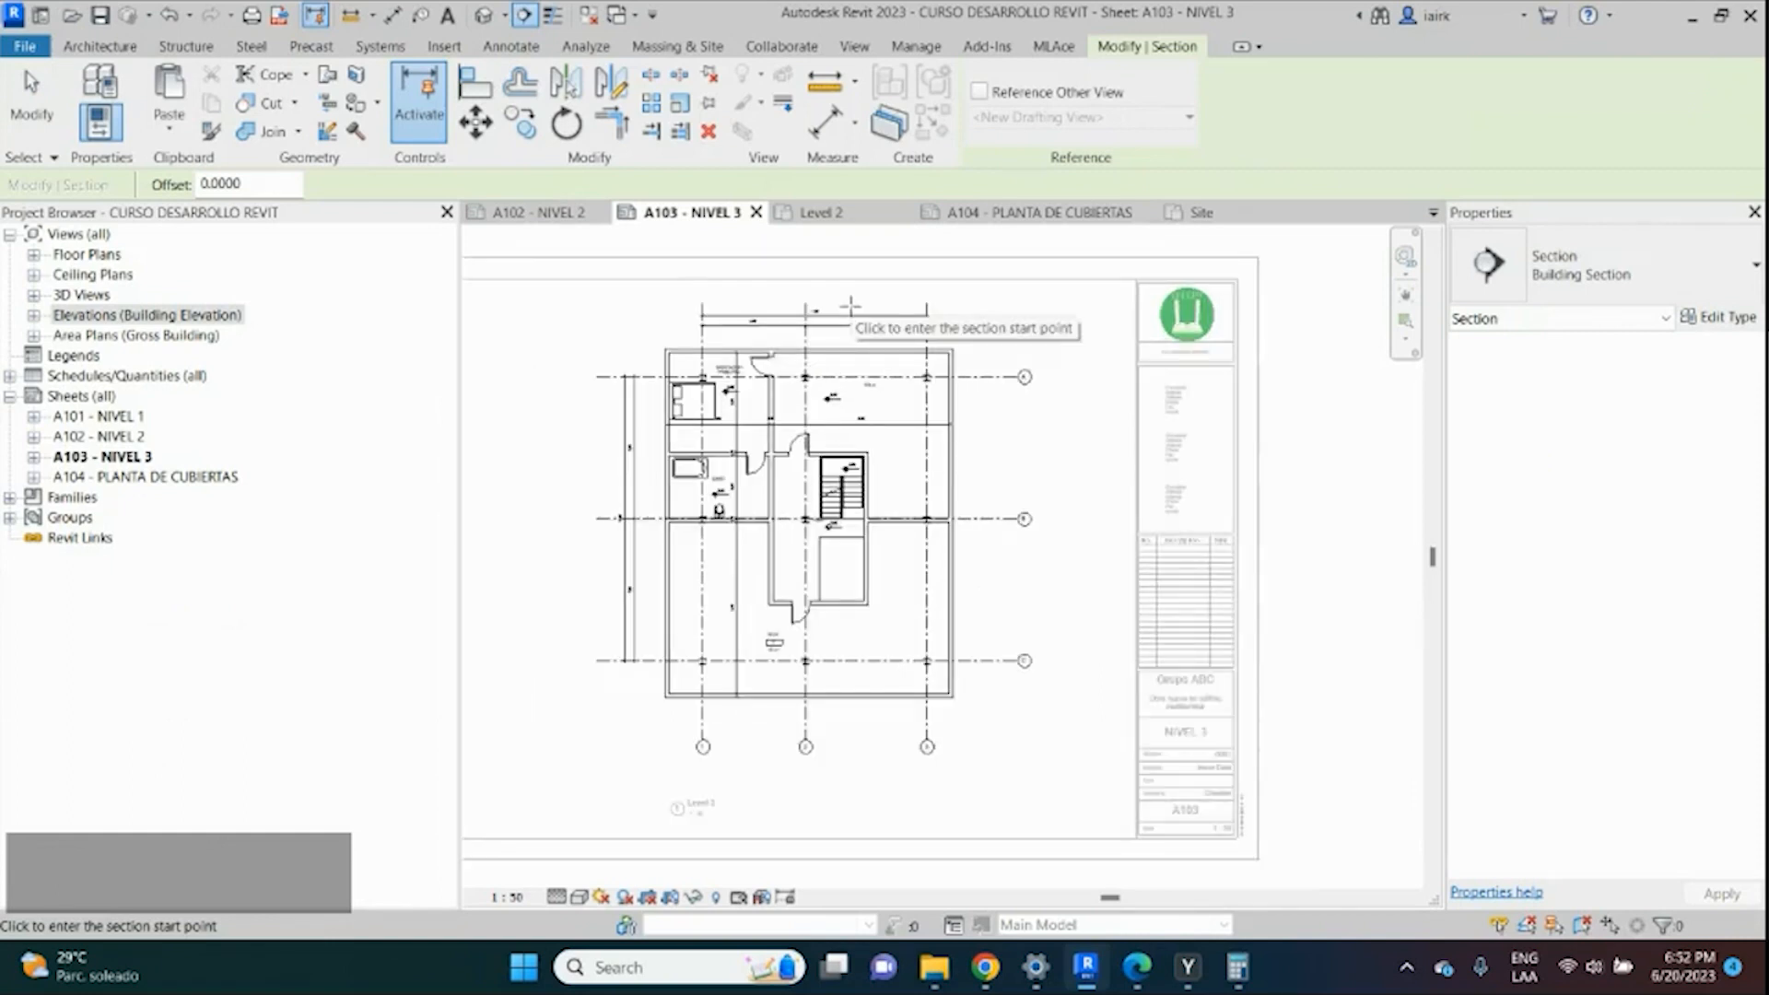
{"action": "left_click", "coordinate": [850, 300]}
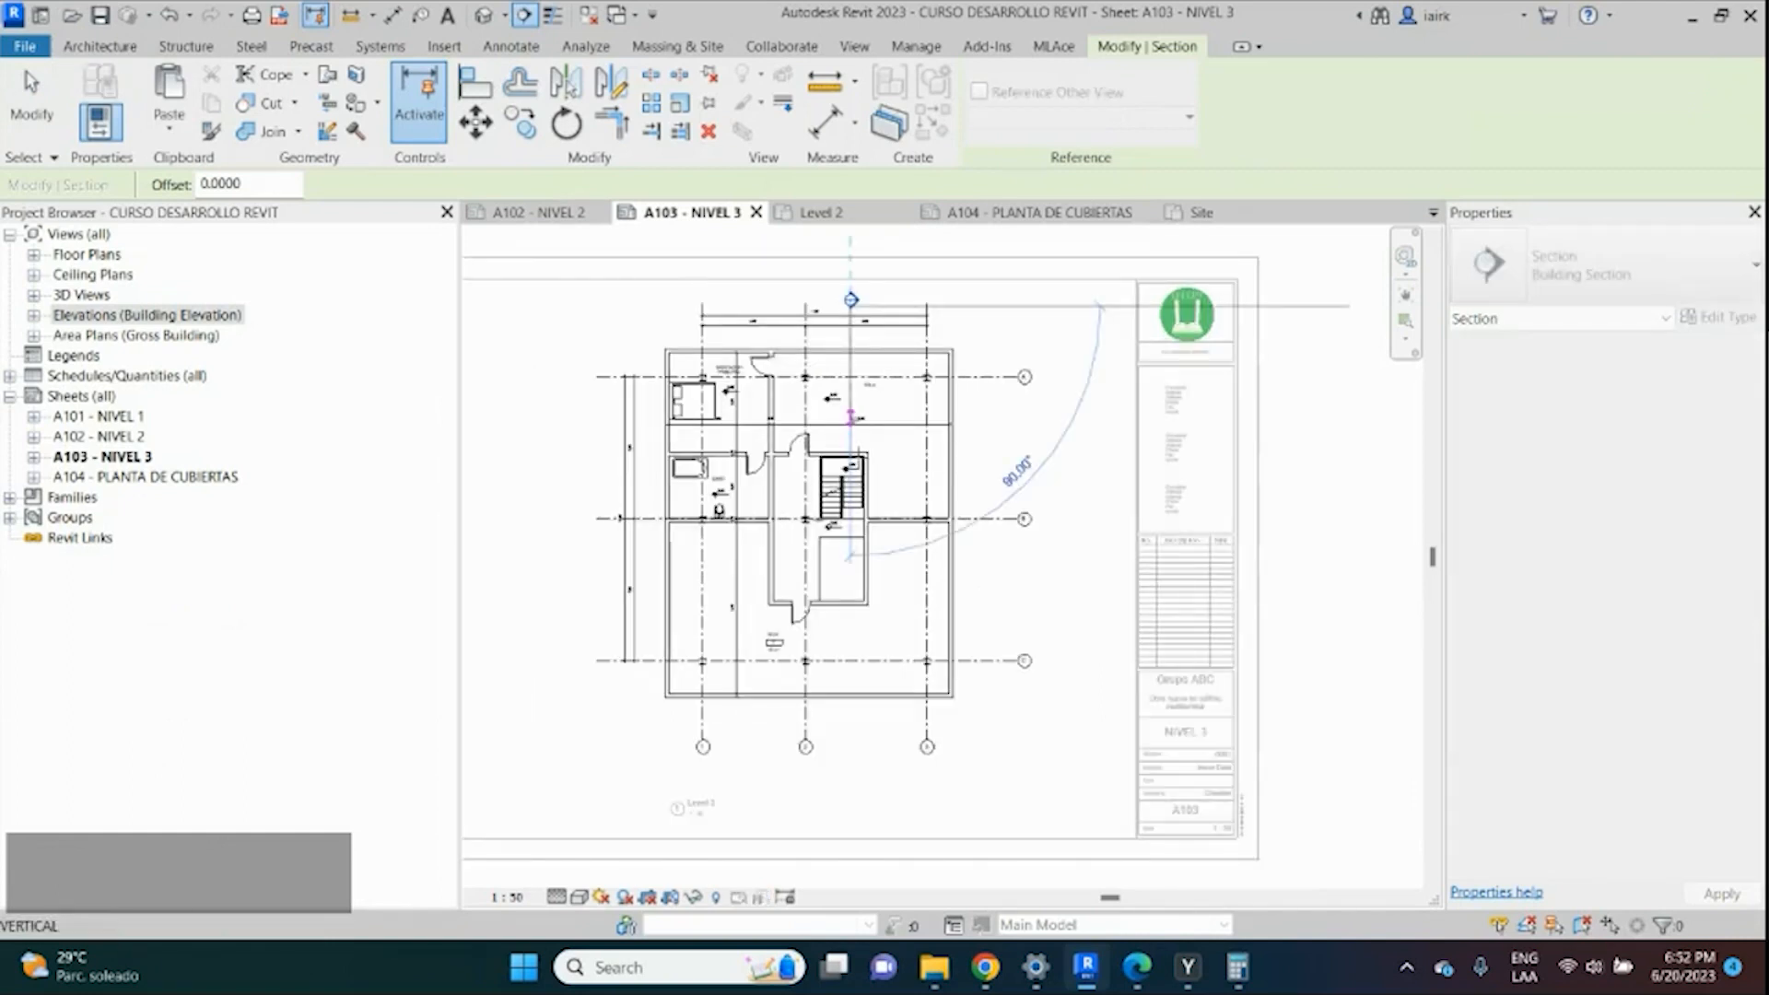
{"action": "left_click", "coordinate": [850, 740]}
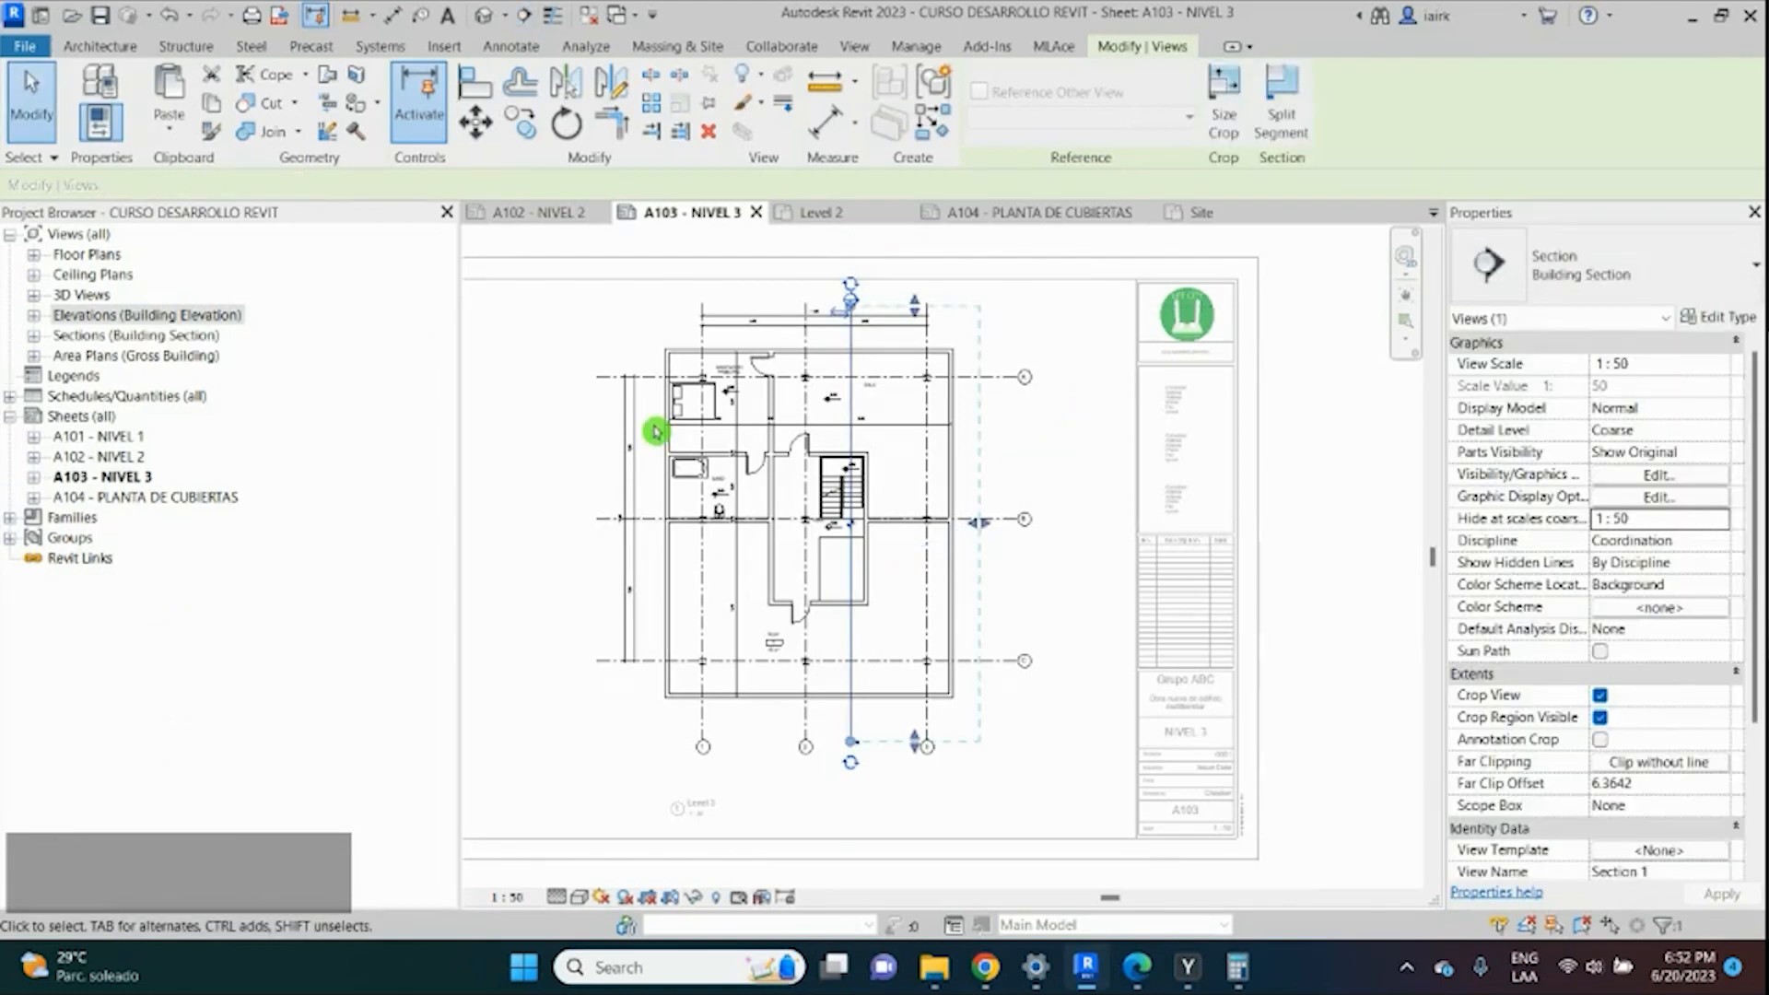
Draw a horizontal building section from left to right across the whole Level 3 plan, just below the middle horizontal grid line.
{"action": "left_click", "coordinate": [522, 19]}
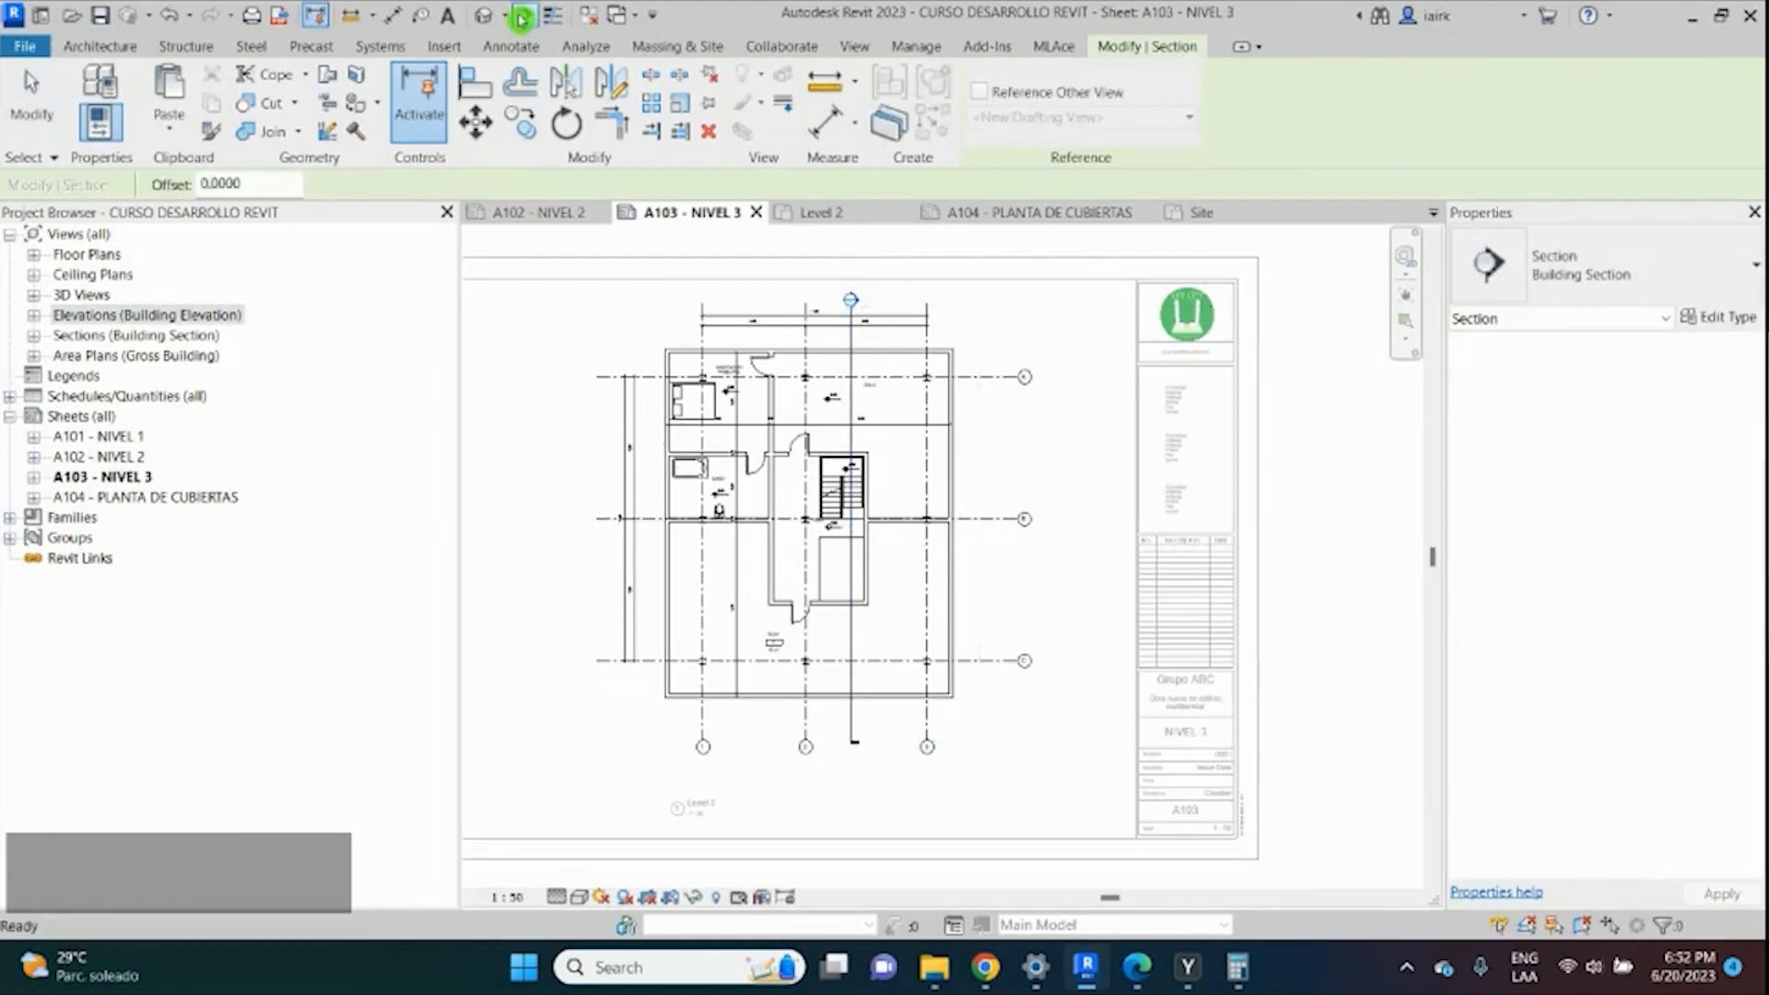
{"action": "left_click", "coordinate": [595, 562]}
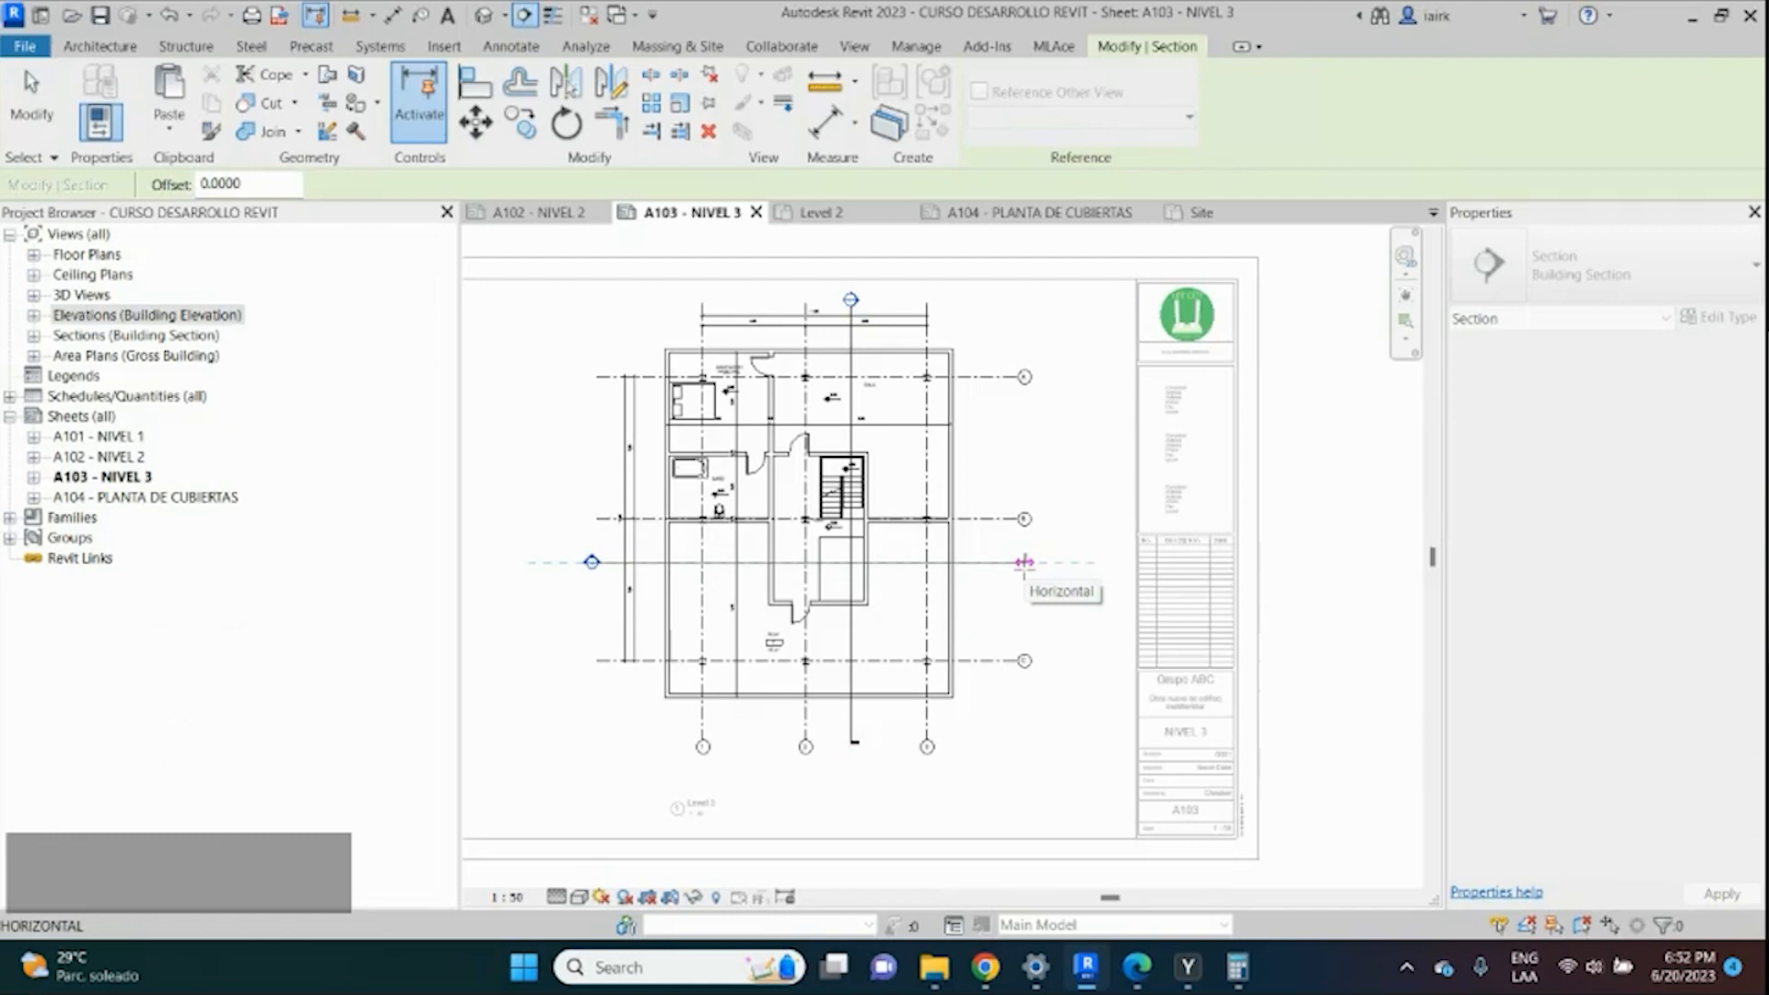
{"action": "left_click", "coordinate": [1024, 562]}
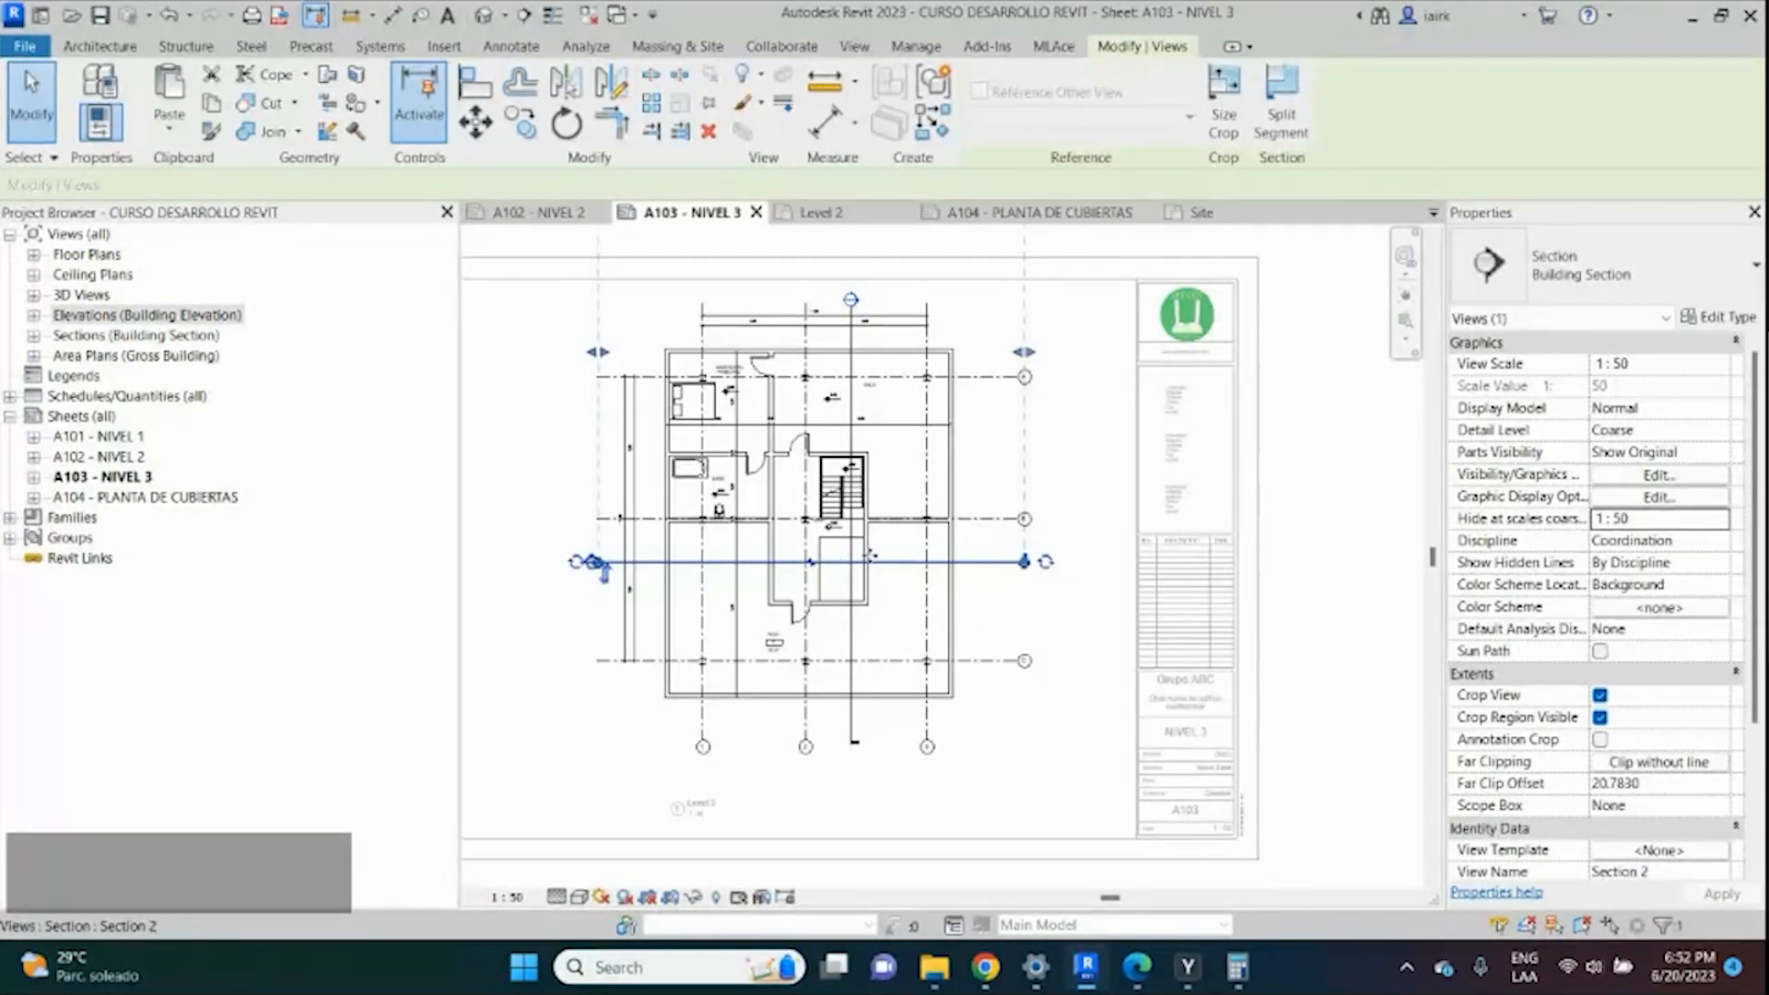
{"action": "scroll", "coordinate": [792, 516], "scroll_direction": "down", "scroll_amount": 2}
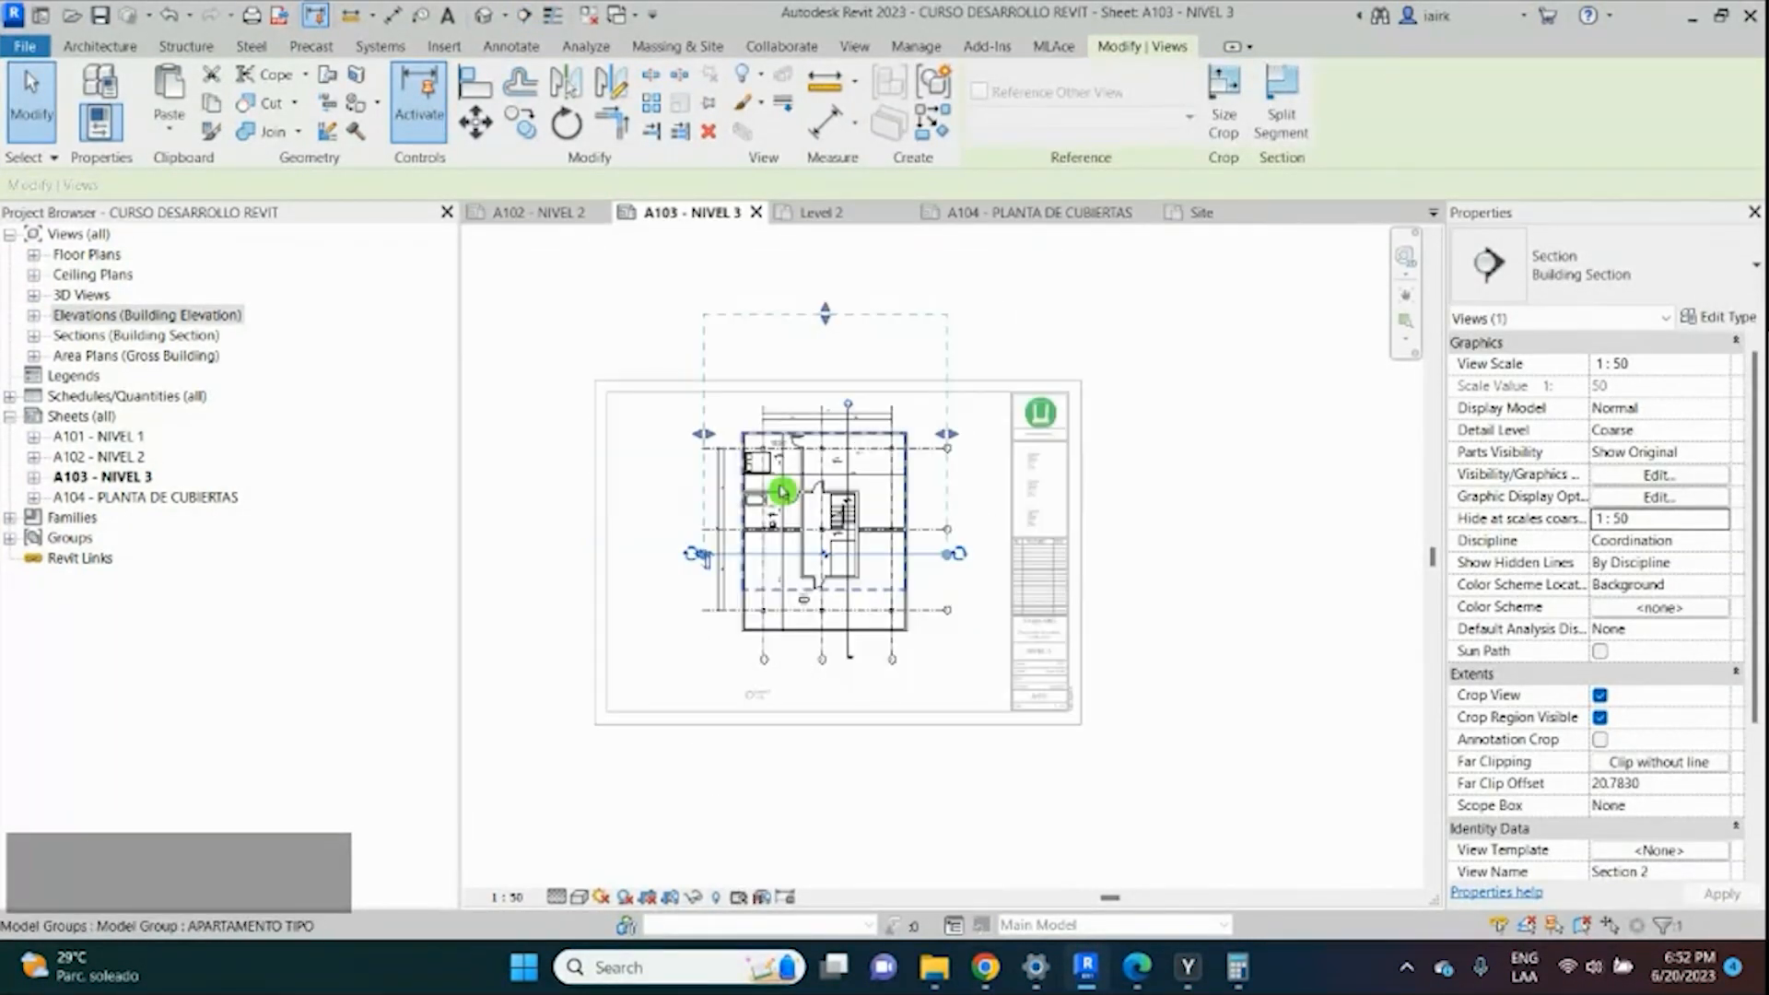
{"action": "left_click", "coordinate": [1179, 578]}
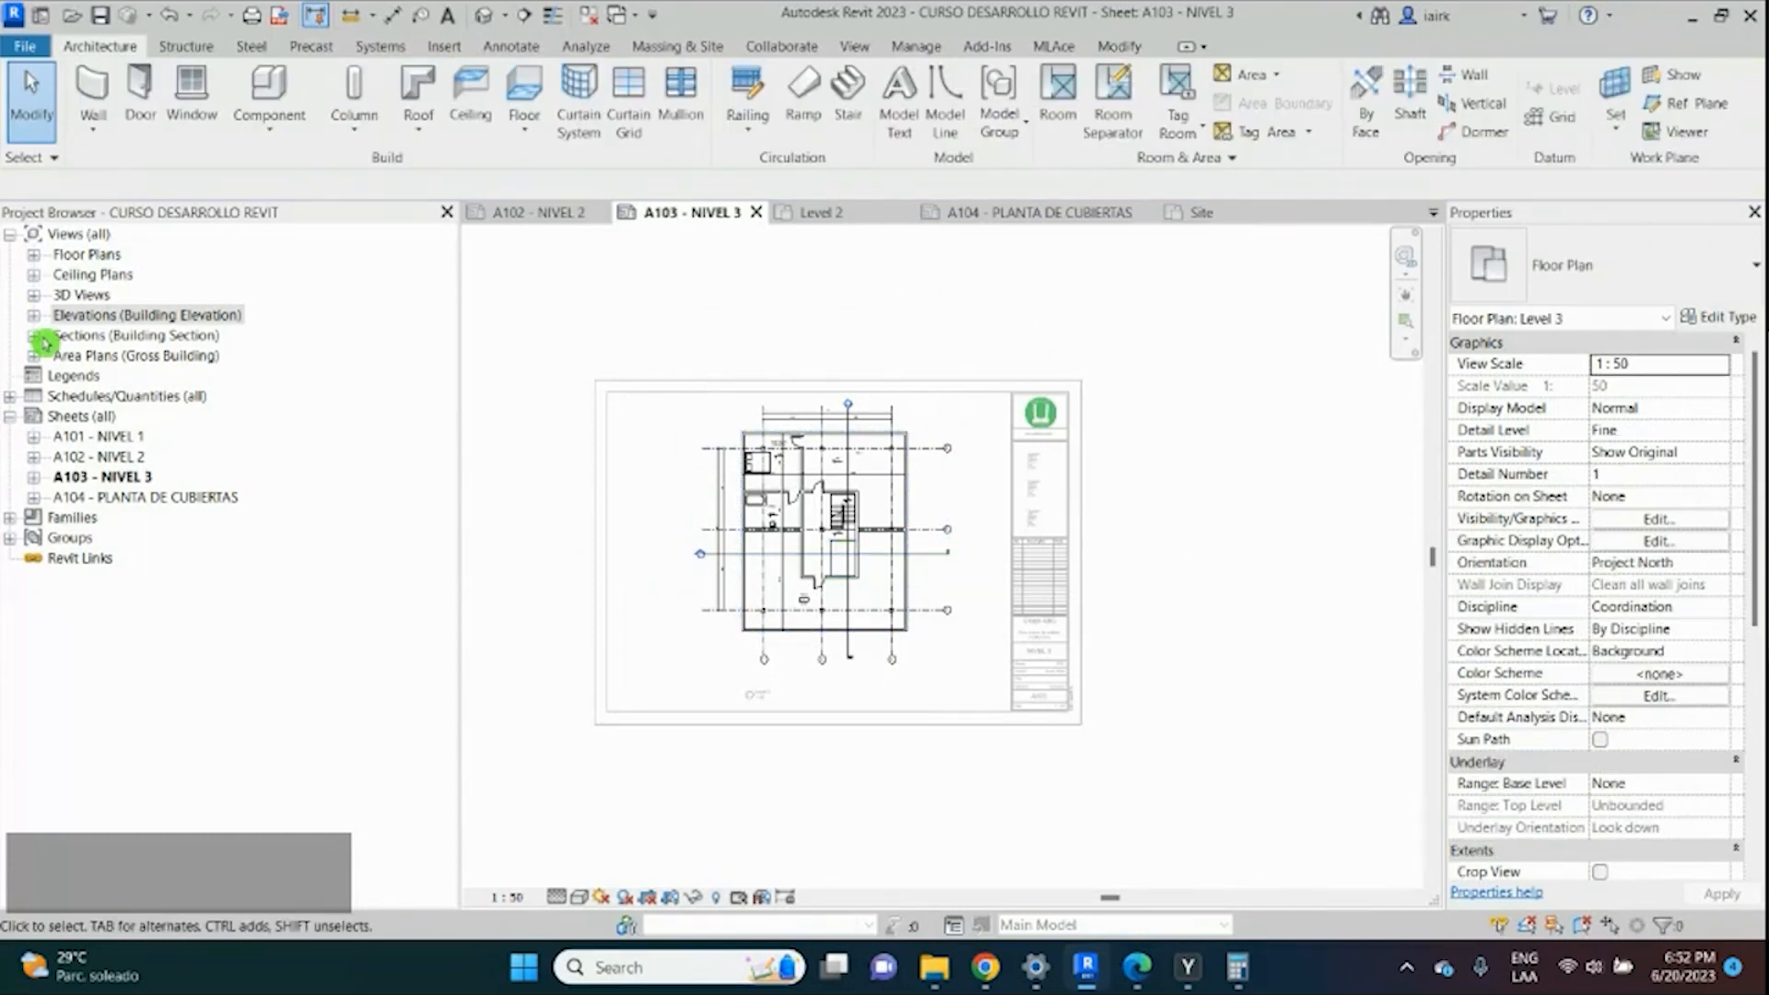
Expand the building sections in the project browser and create a new sheet with the Rotulo personalizado titleblock.
{"action": "left_click", "coordinate": [34, 337]}
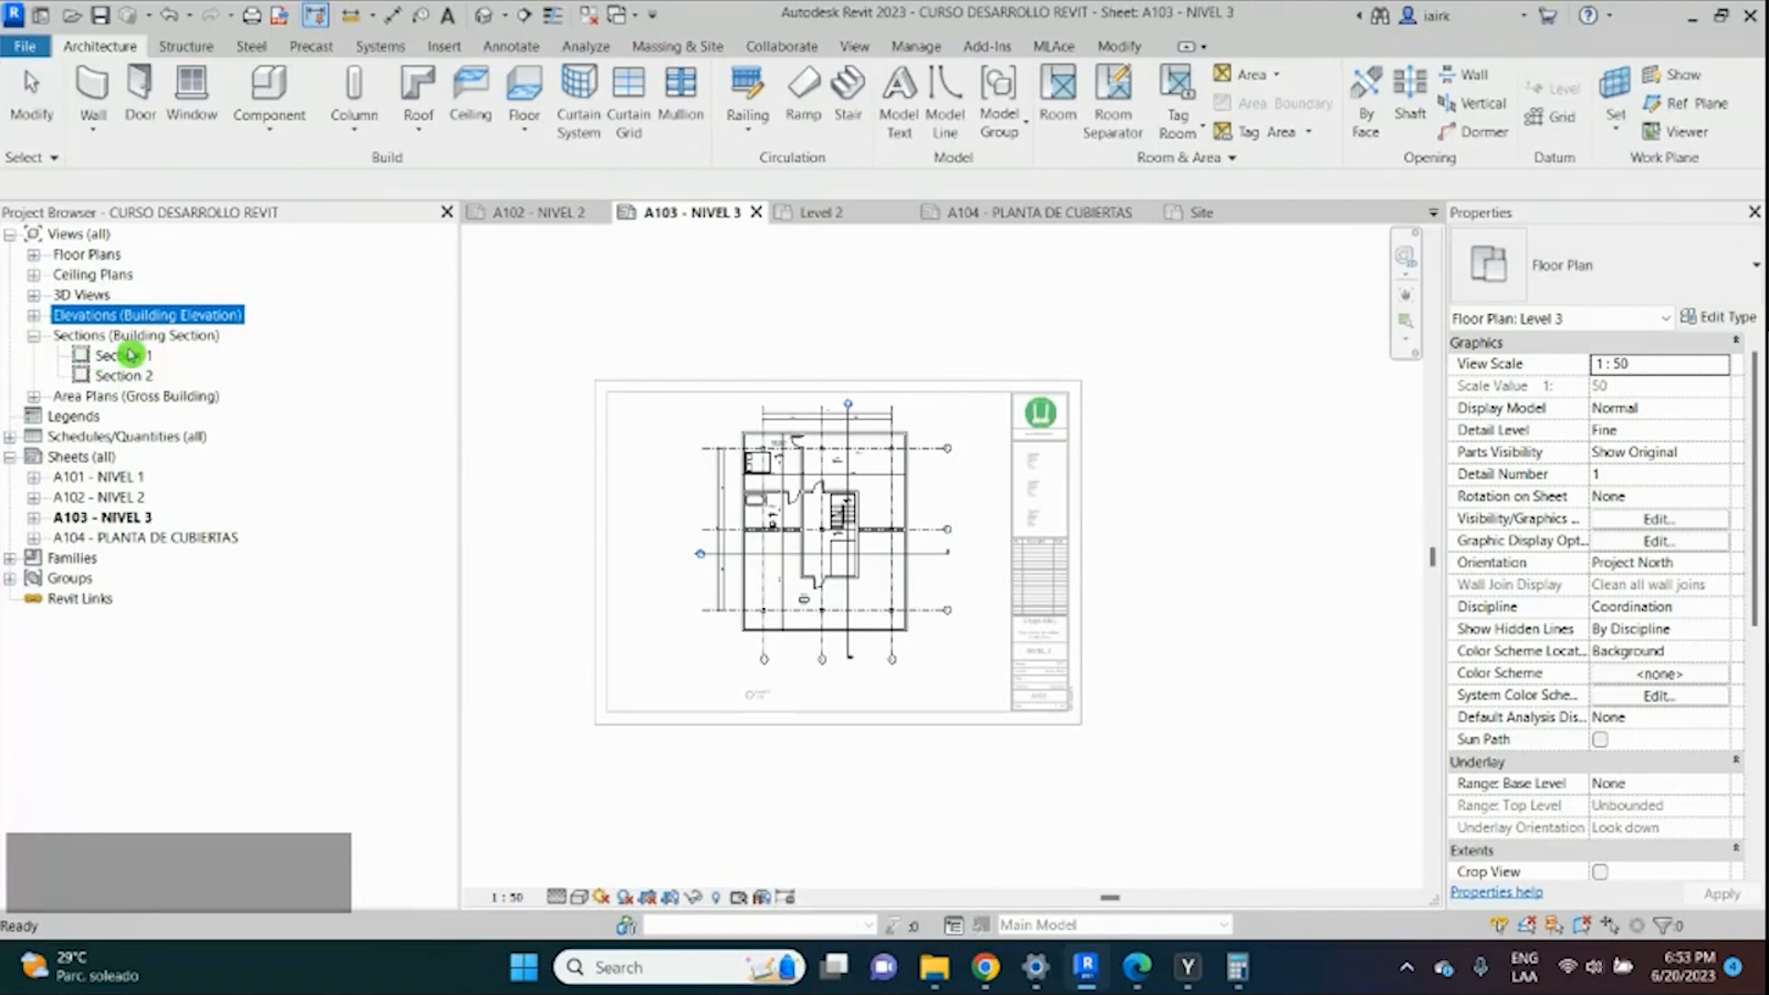
{"action": "left_click", "coordinate": [762, 324]}
{"action": "right_click", "coordinate": [69, 458]}
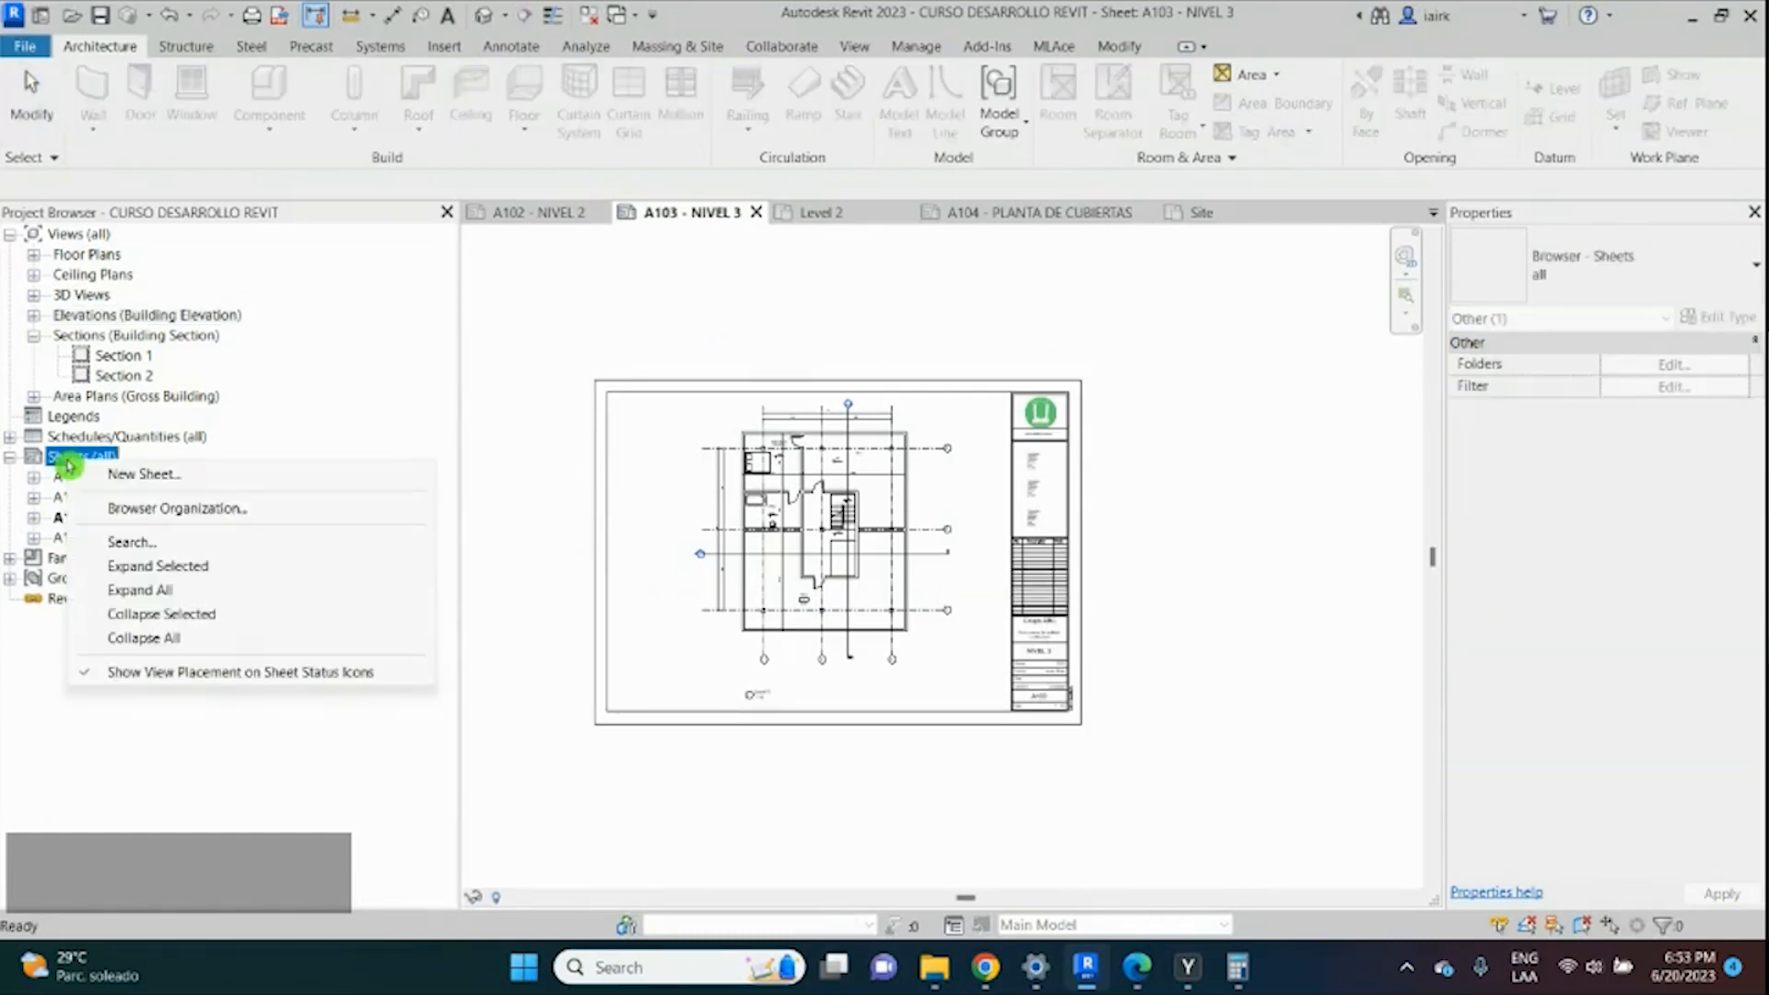
{"action": "left_click", "coordinate": [119, 473]}
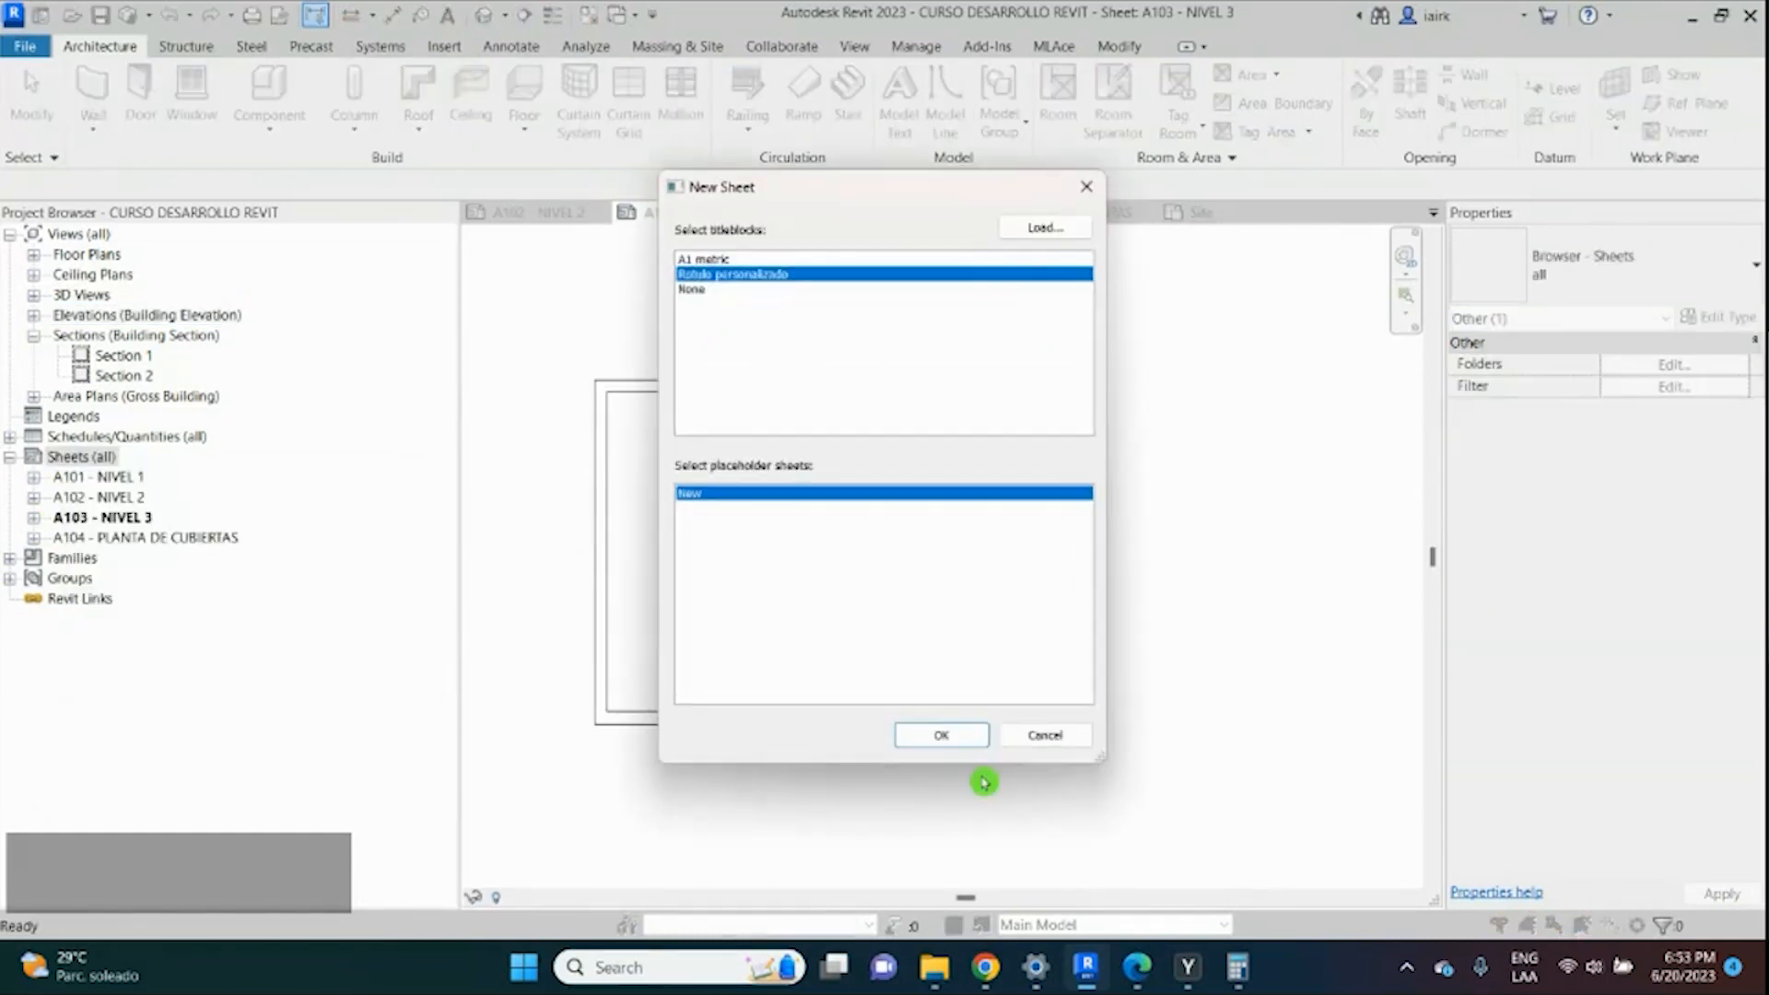
{"action": "left_click", "coordinate": [941, 735]}
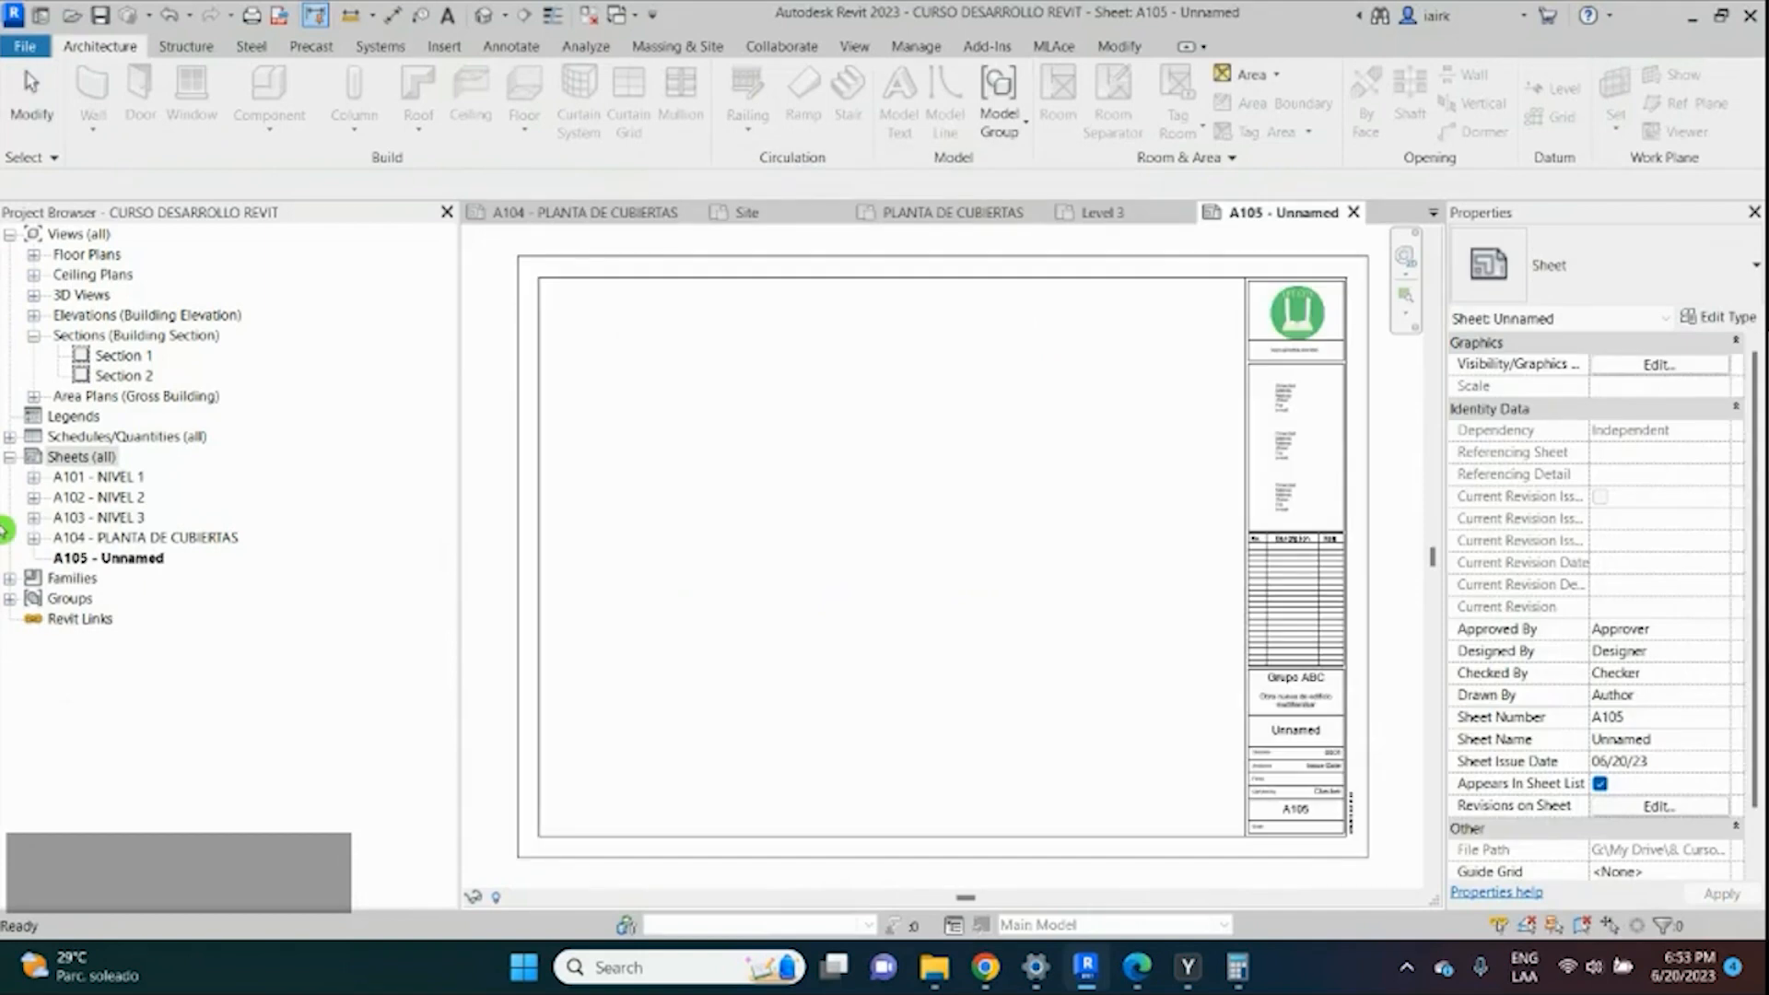
Rename sheet A105 as CORTES, keeping its number.
{"action": "left_click", "coordinate": [109, 558]}
{"action": "key", "text": "F2"}
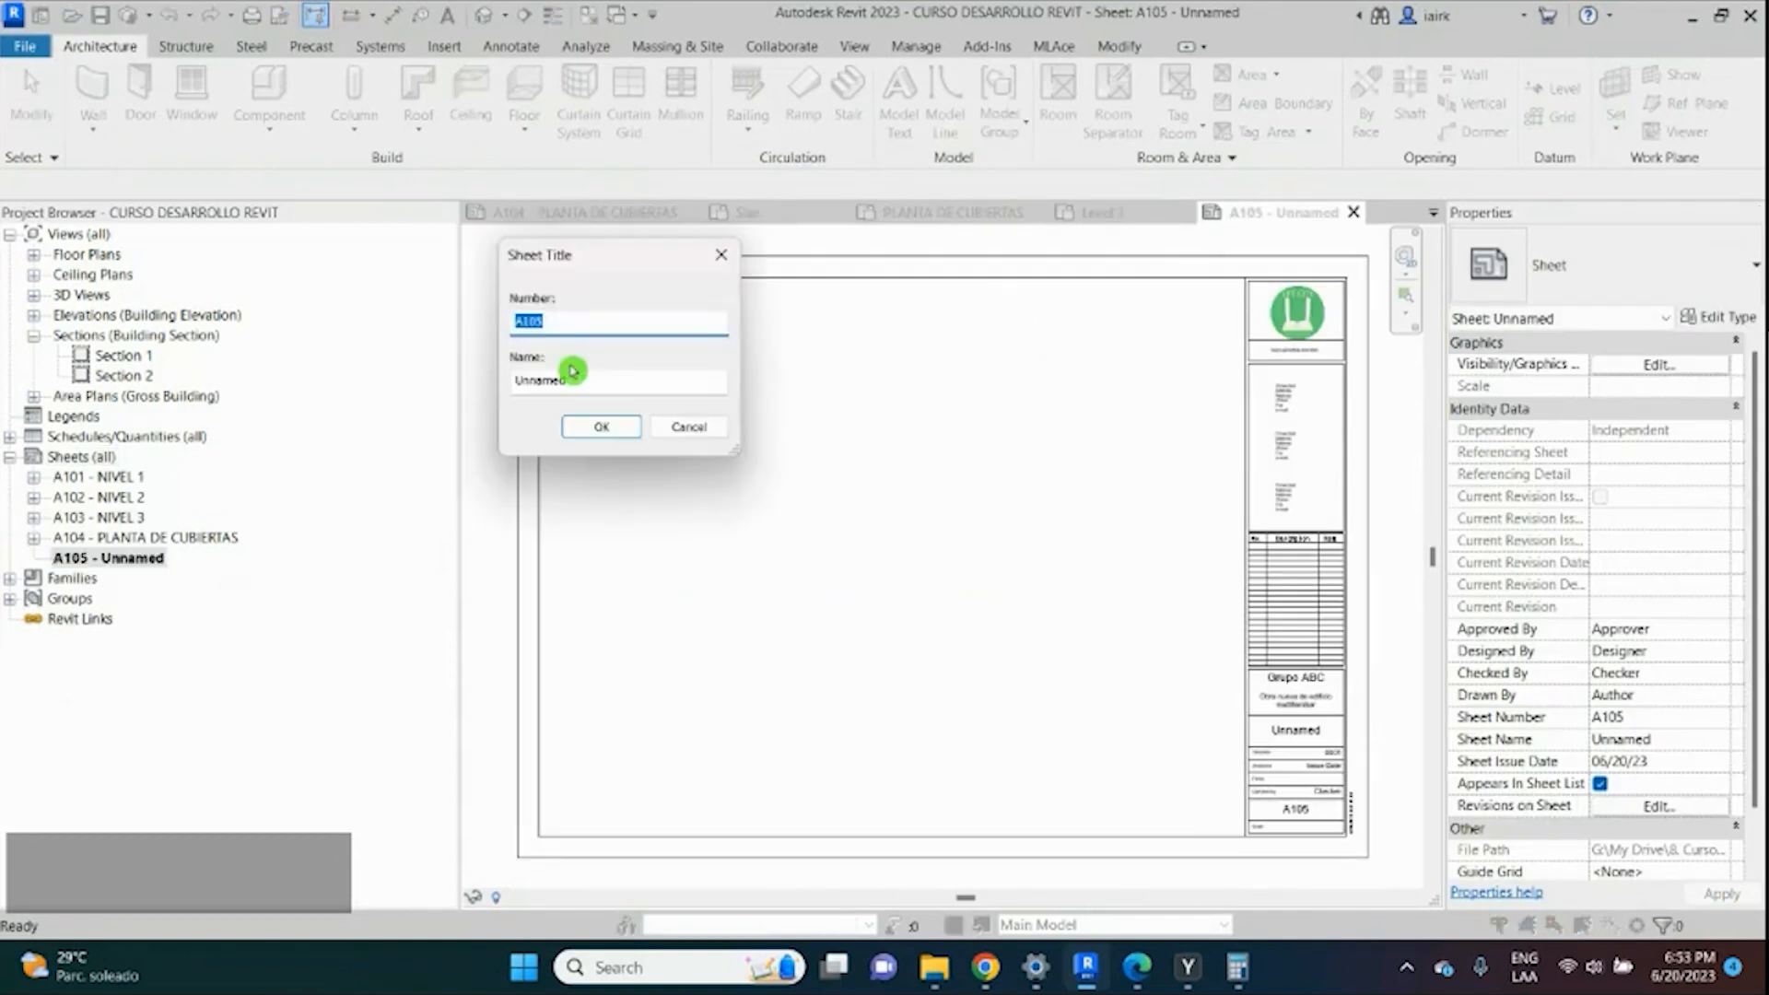
{"action": "double_click", "coordinate": [572, 373]}
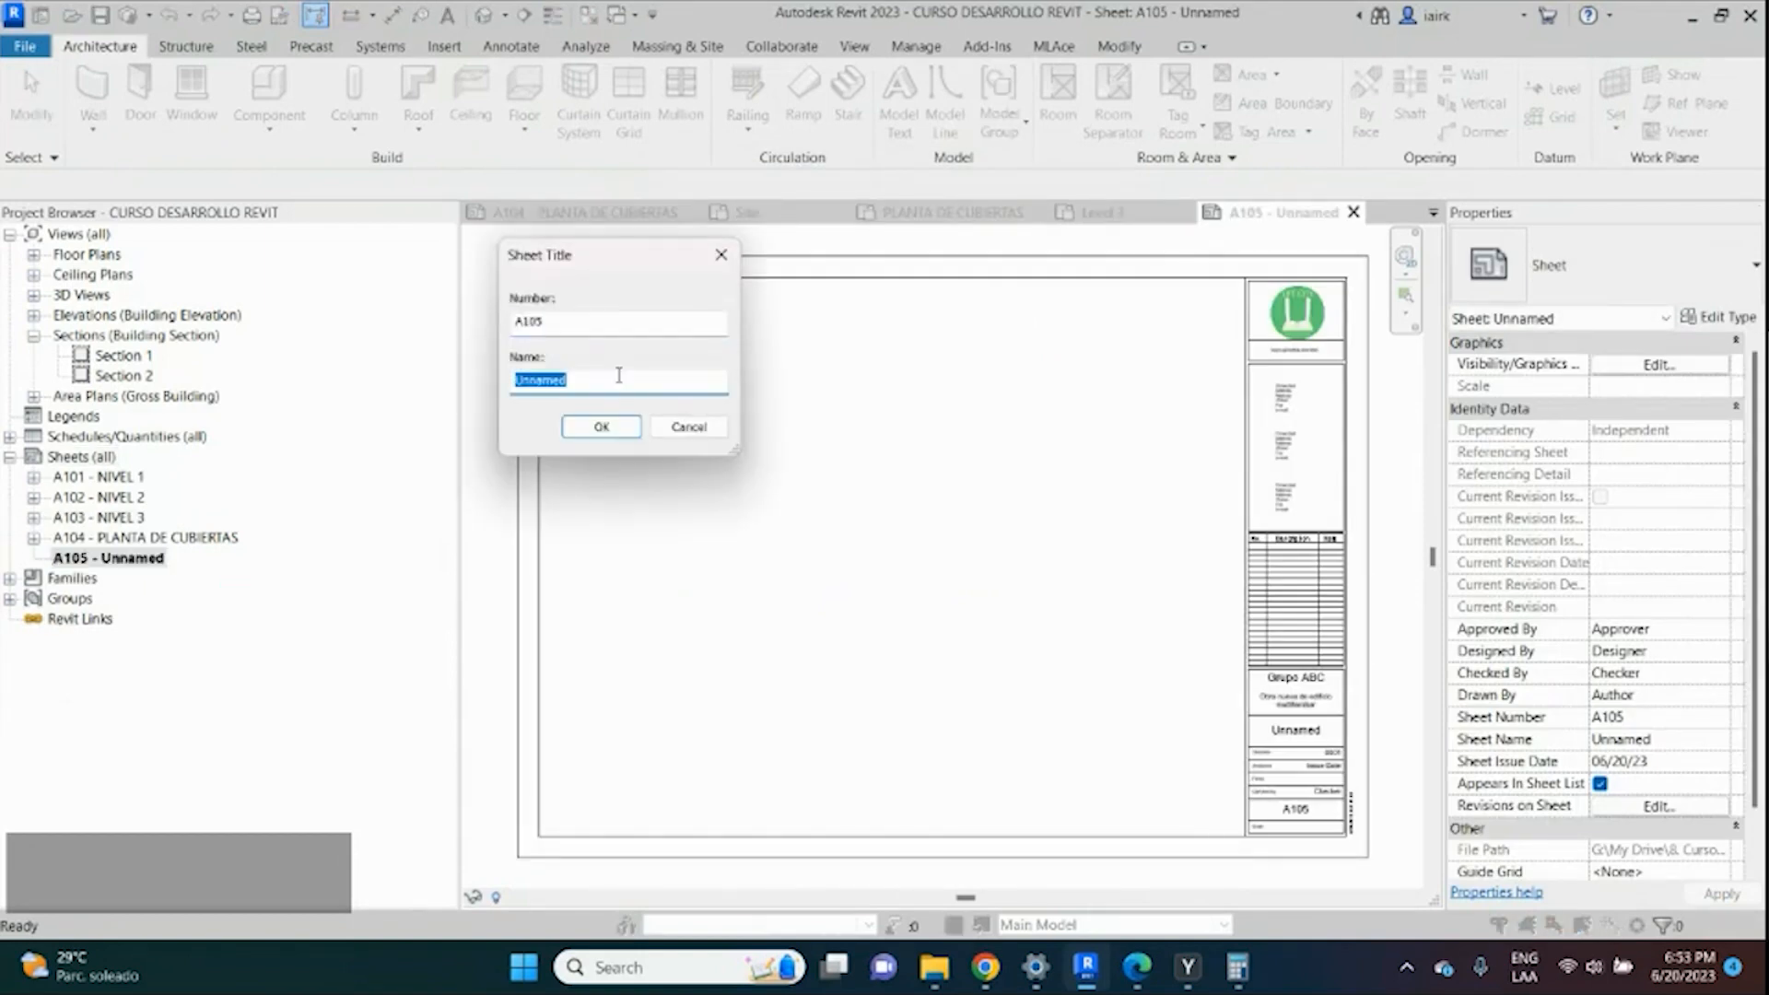
{"action": "type", "text": "CORTE"}
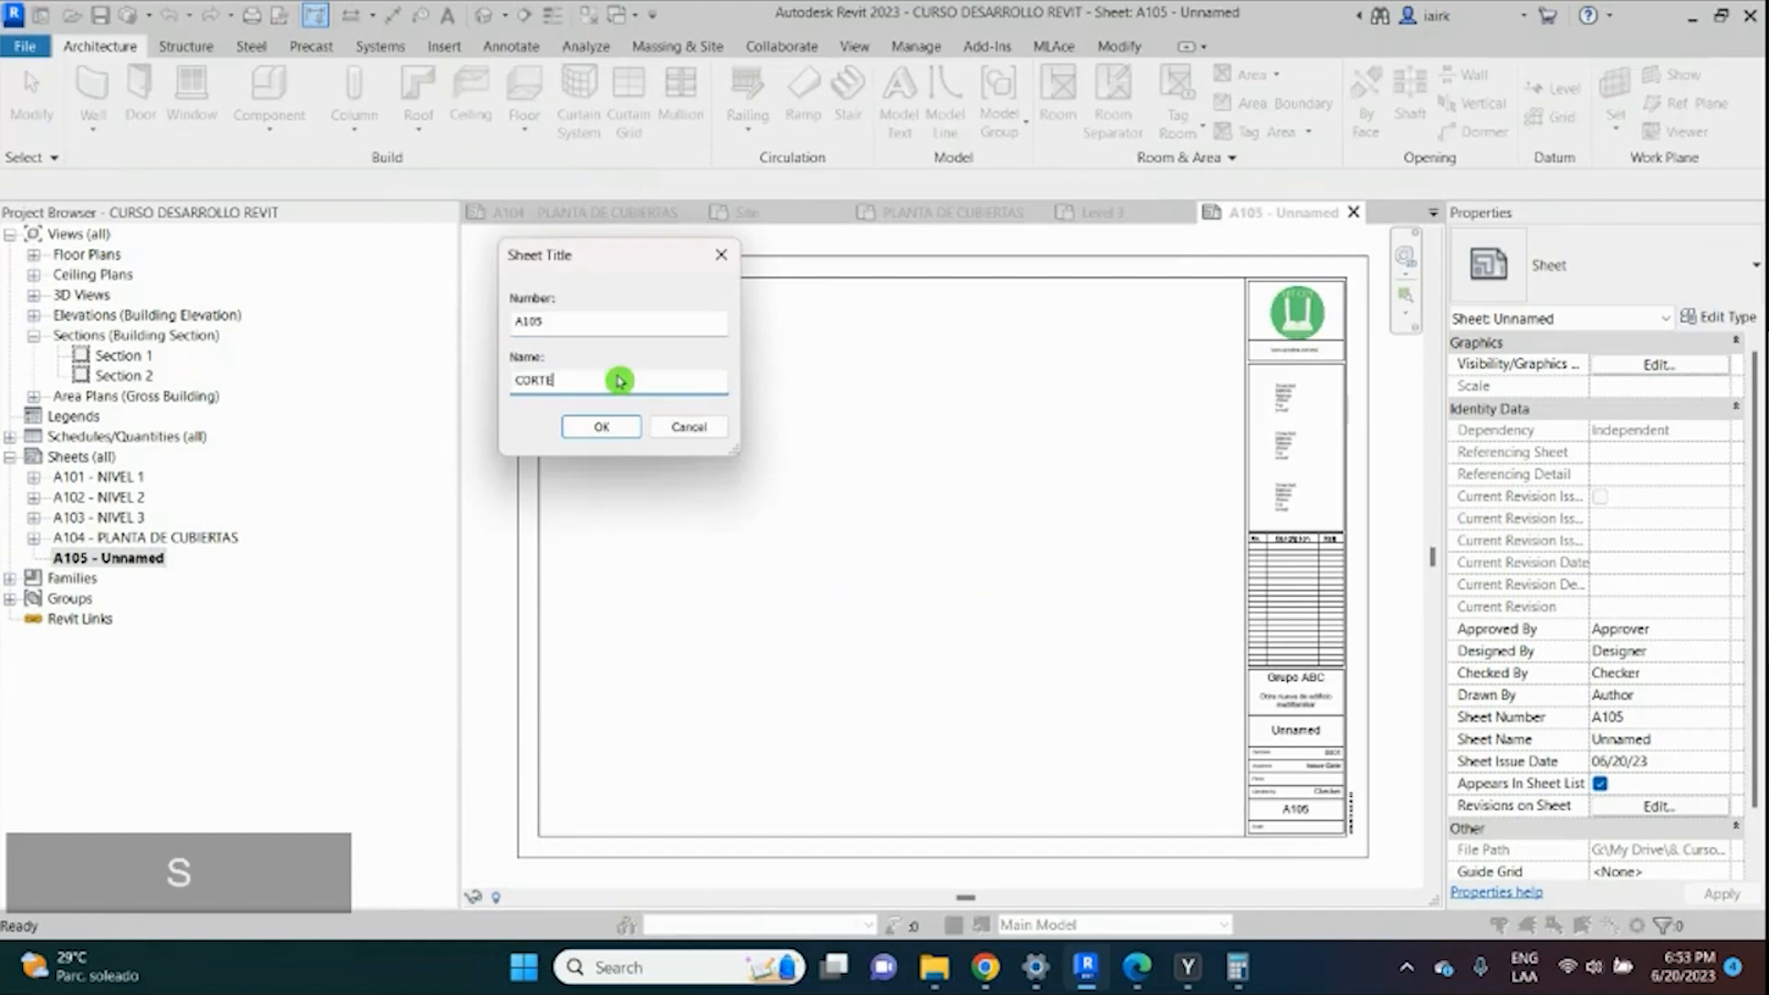
{"action": "type", "text": "S"}
{"action": "key", "text": "Return"}
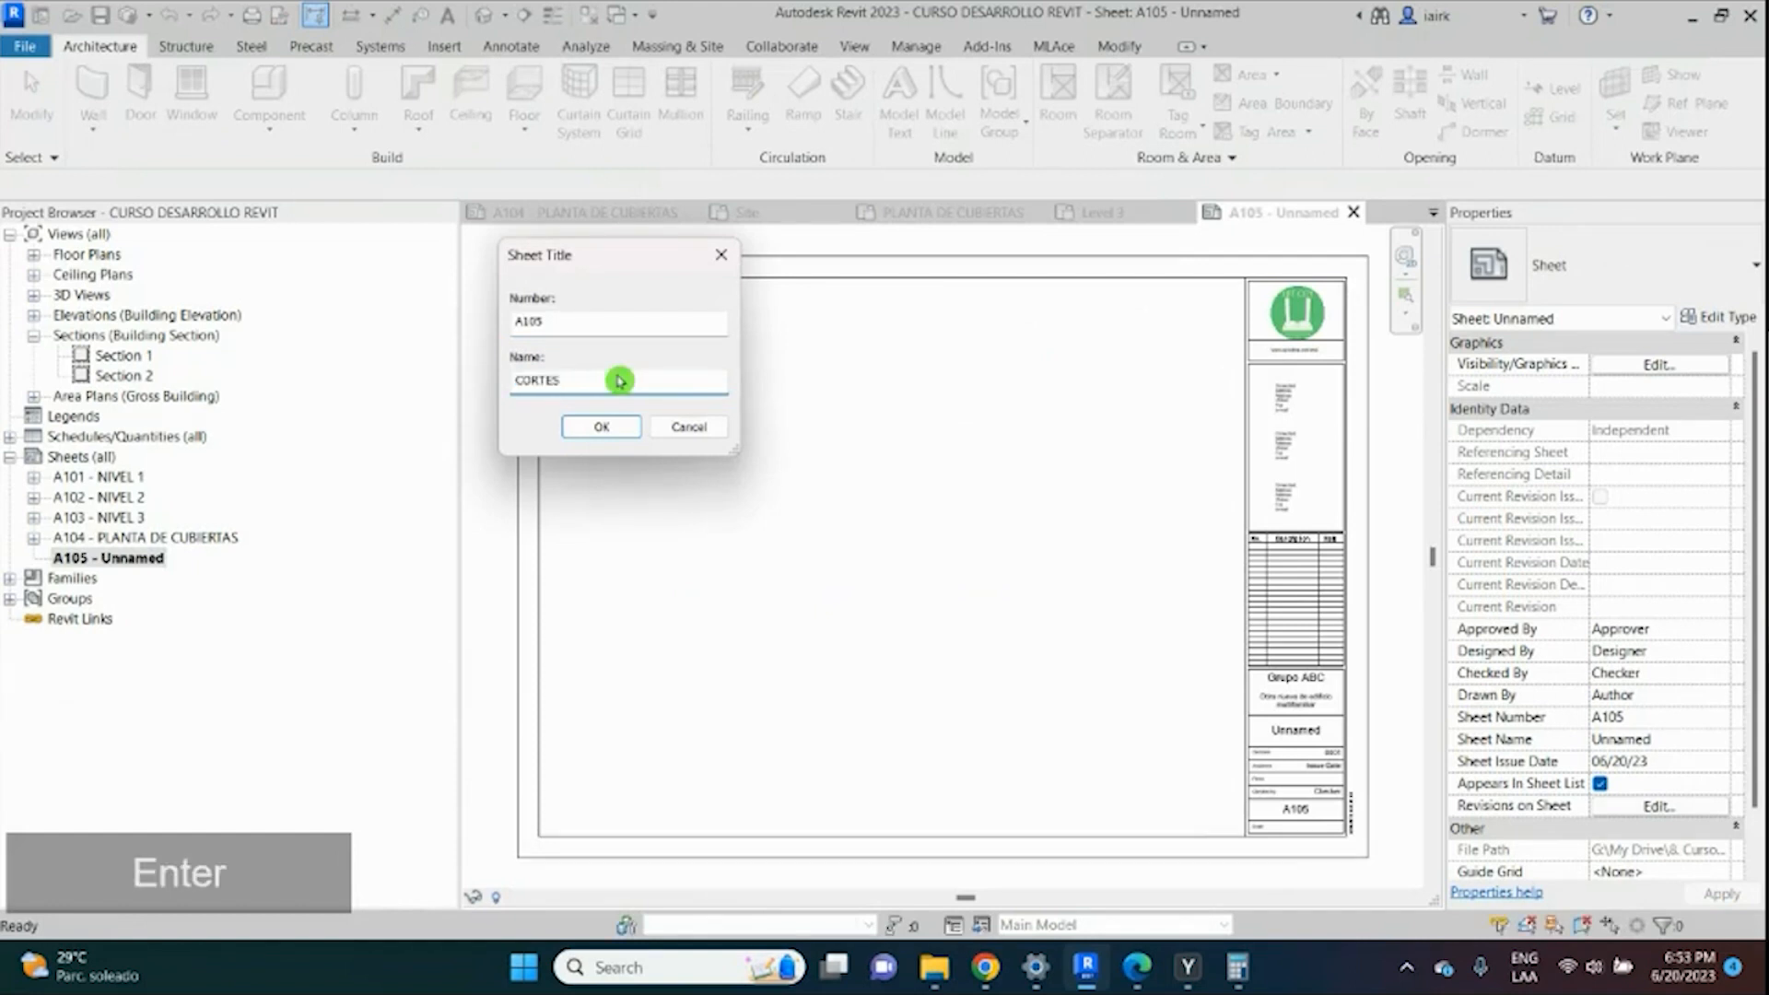
Place the Section 1 view on the left part of sheet A105 - CORTES.
{"action": "left_click", "coordinate": [120, 355]}
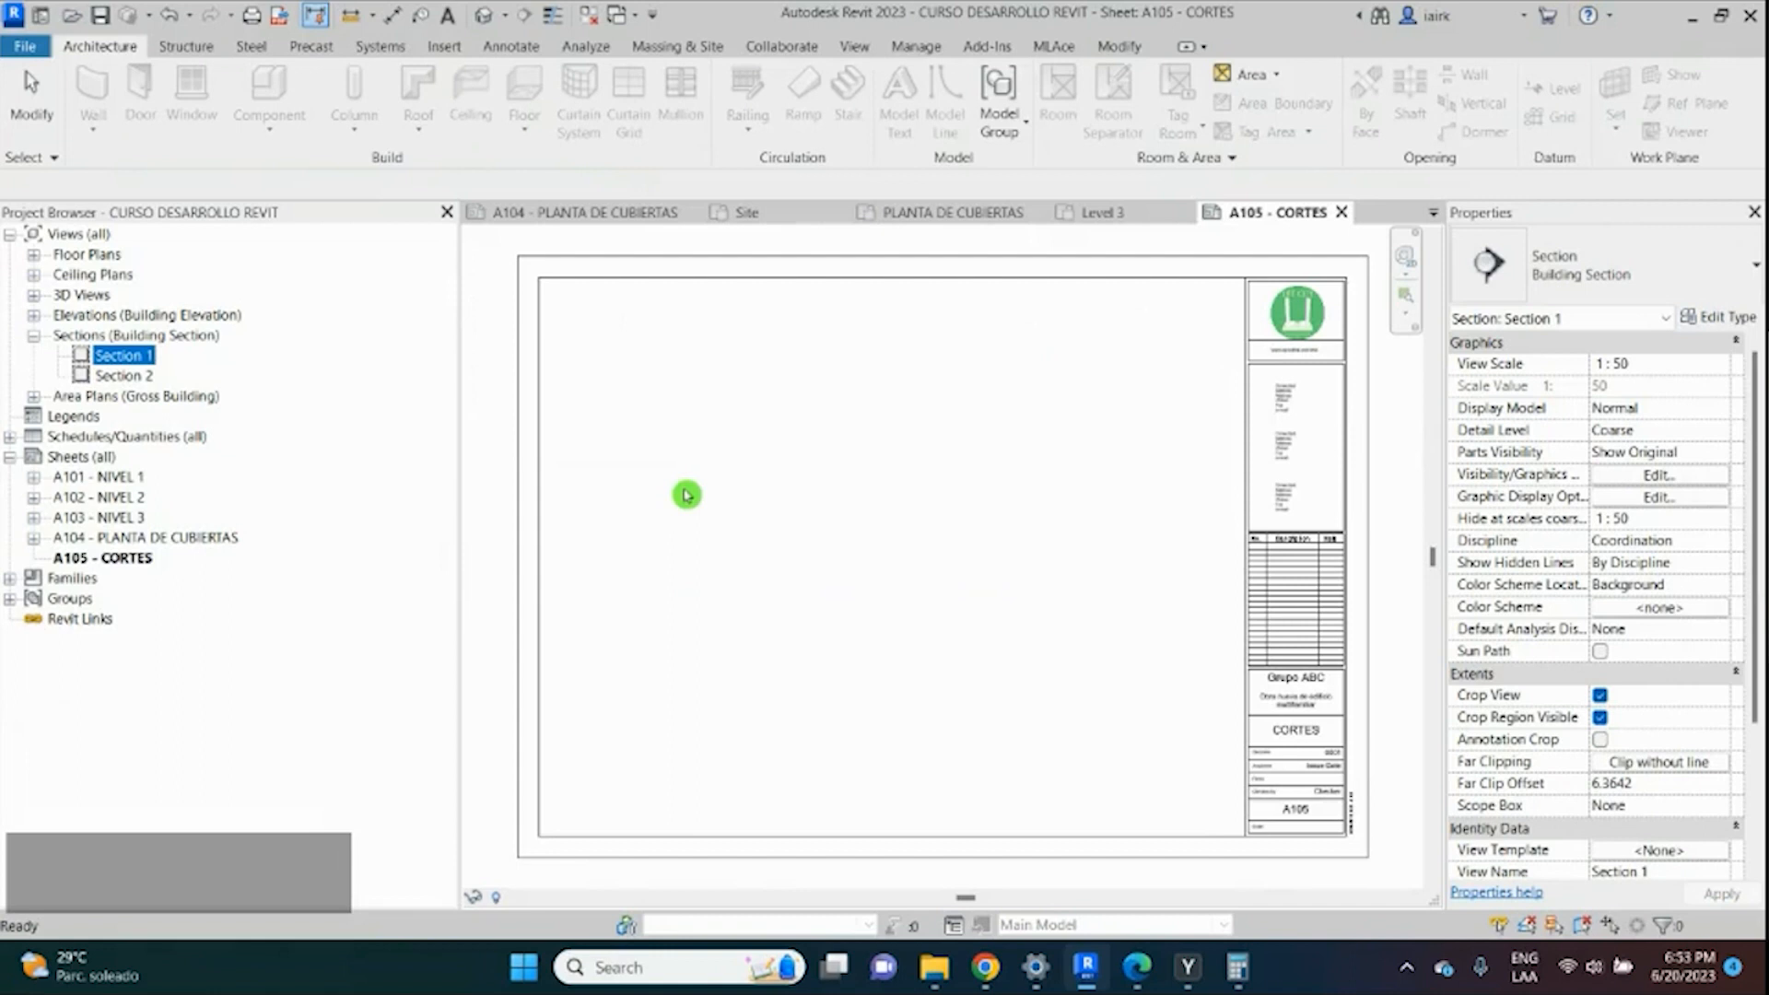
{"action": "left_click", "coordinate": [755, 494]}
{"action": "scroll", "coordinate": [755, 494], "scroll_direction": "down", "scroll_amount": 4}
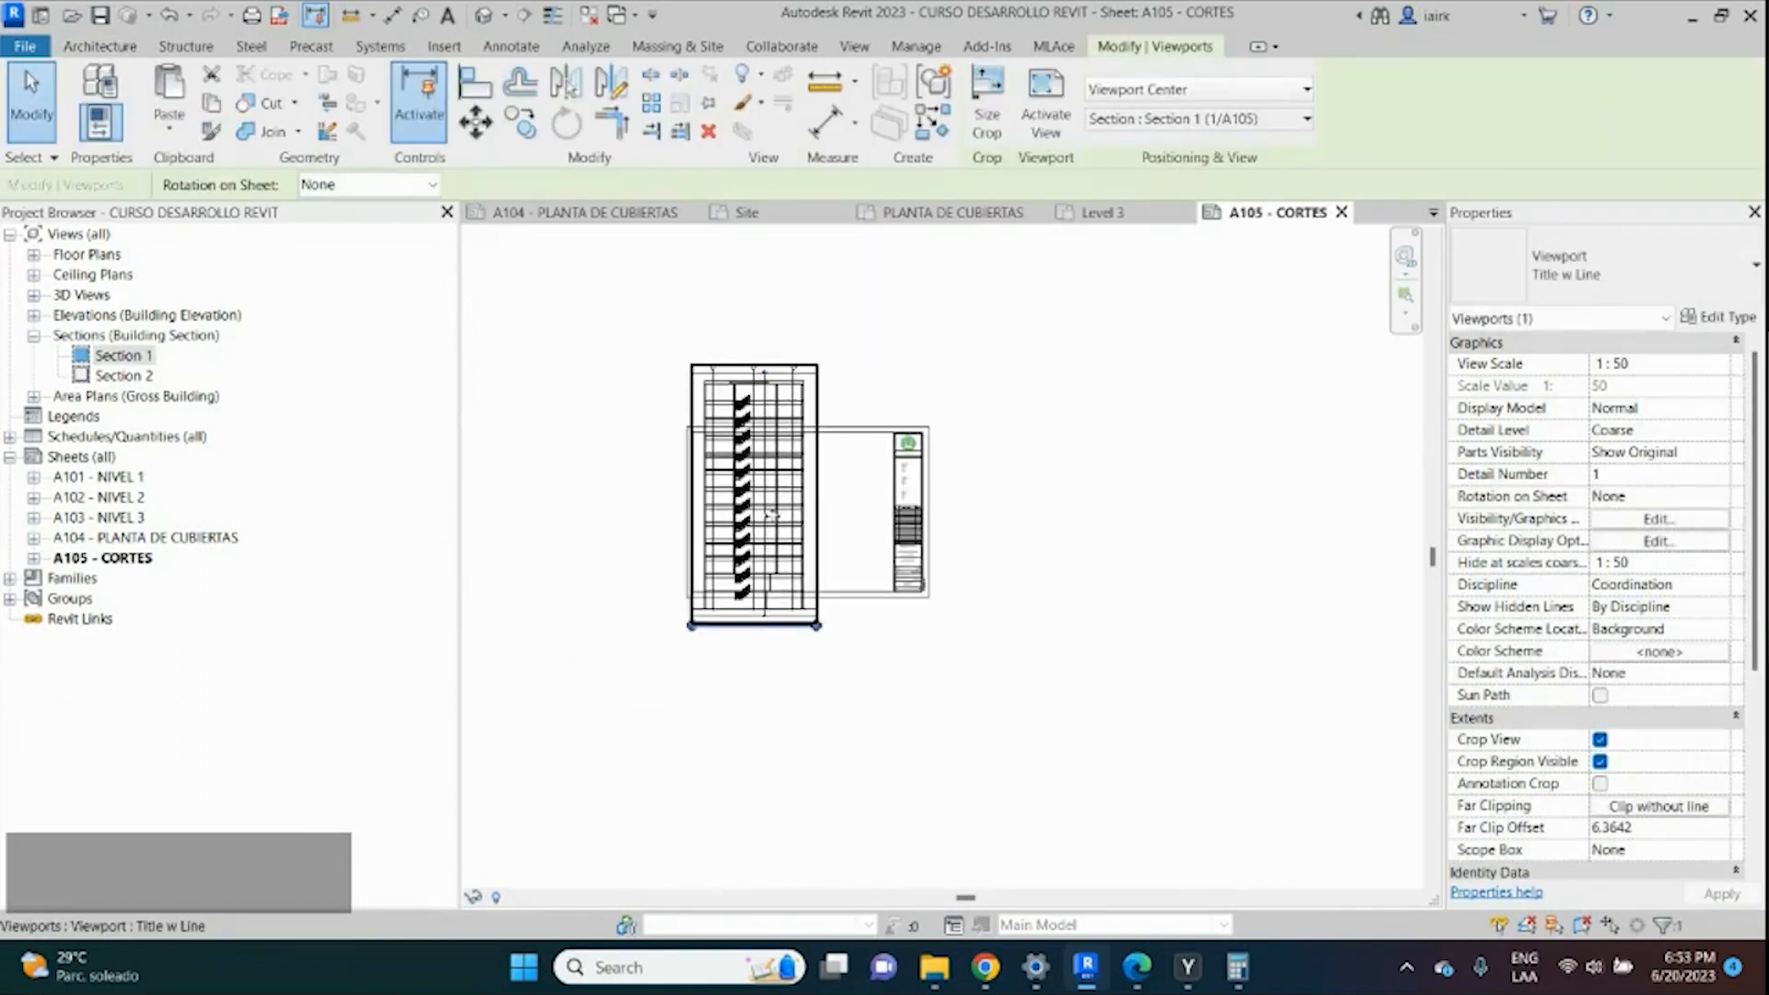
Set the Section 1 viewport's scale to 1:100 and move it inside the left part of the sheet frame.
{"action": "scroll", "coordinate": [745, 503], "scroll_direction": "up", "scroll_amount": 2}
{"action": "double_click", "coordinate": [744, 503]}
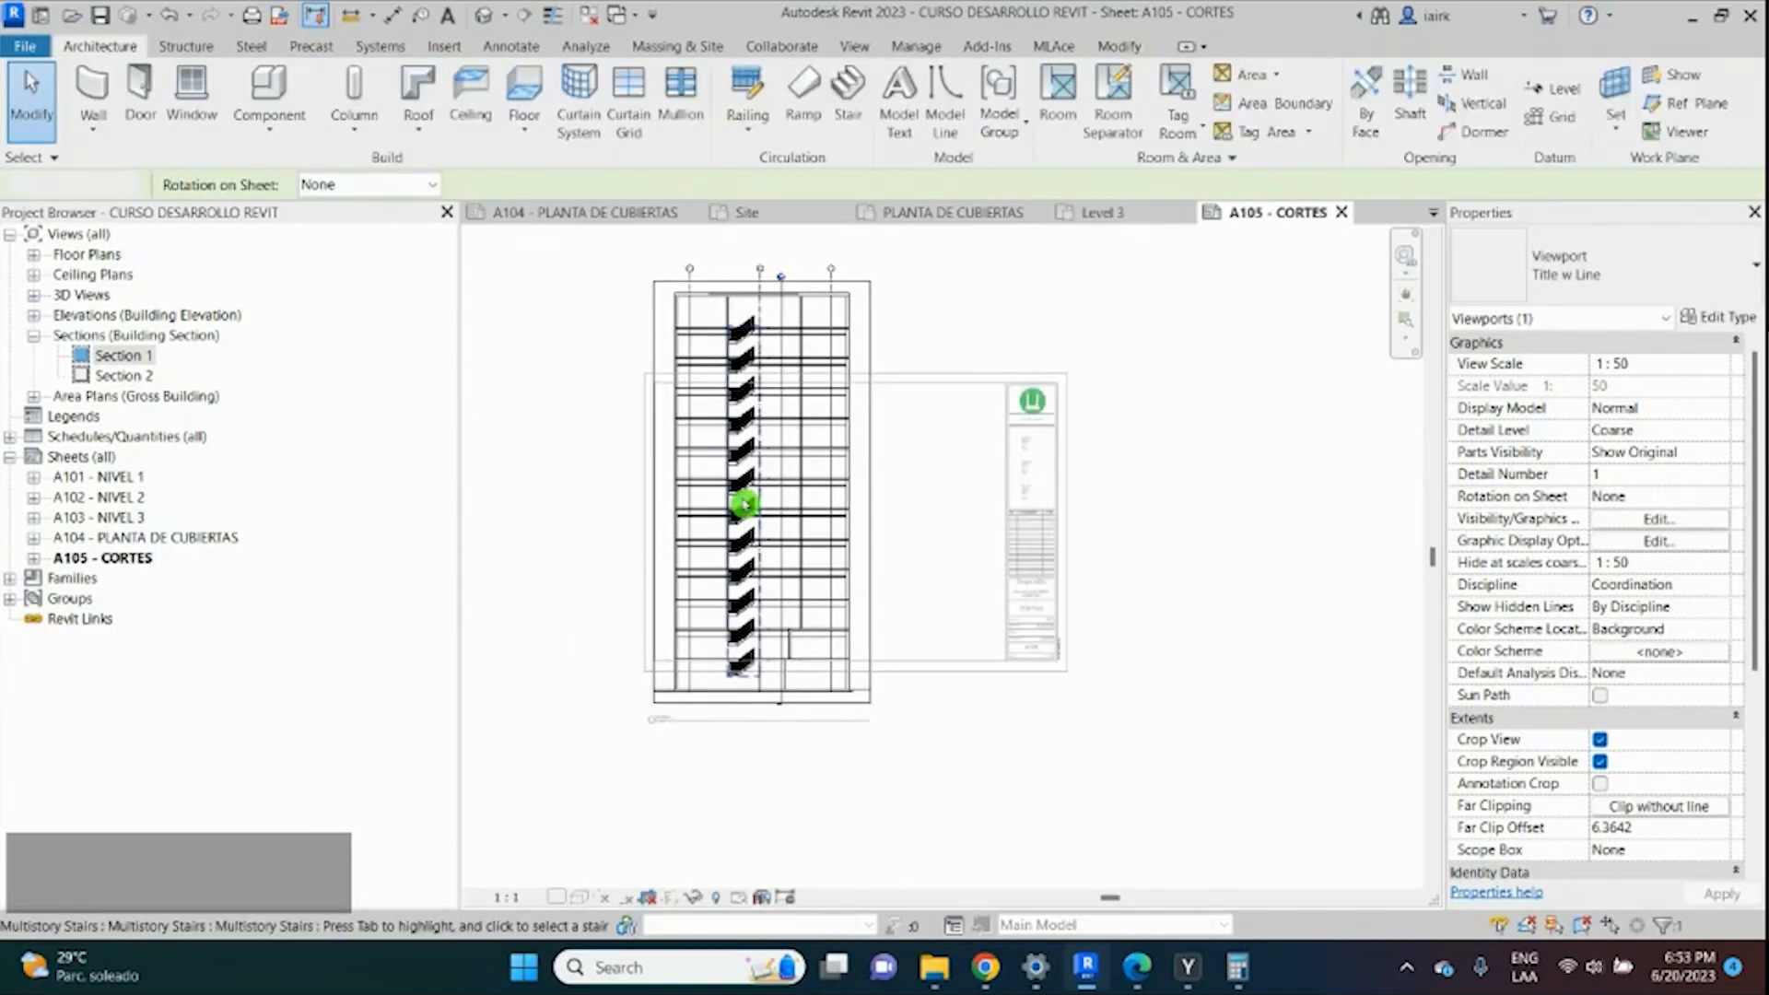
{"action": "left_click", "coordinate": [506, 896]}
{"action": "left_click", "coordinate": [524, 754]}
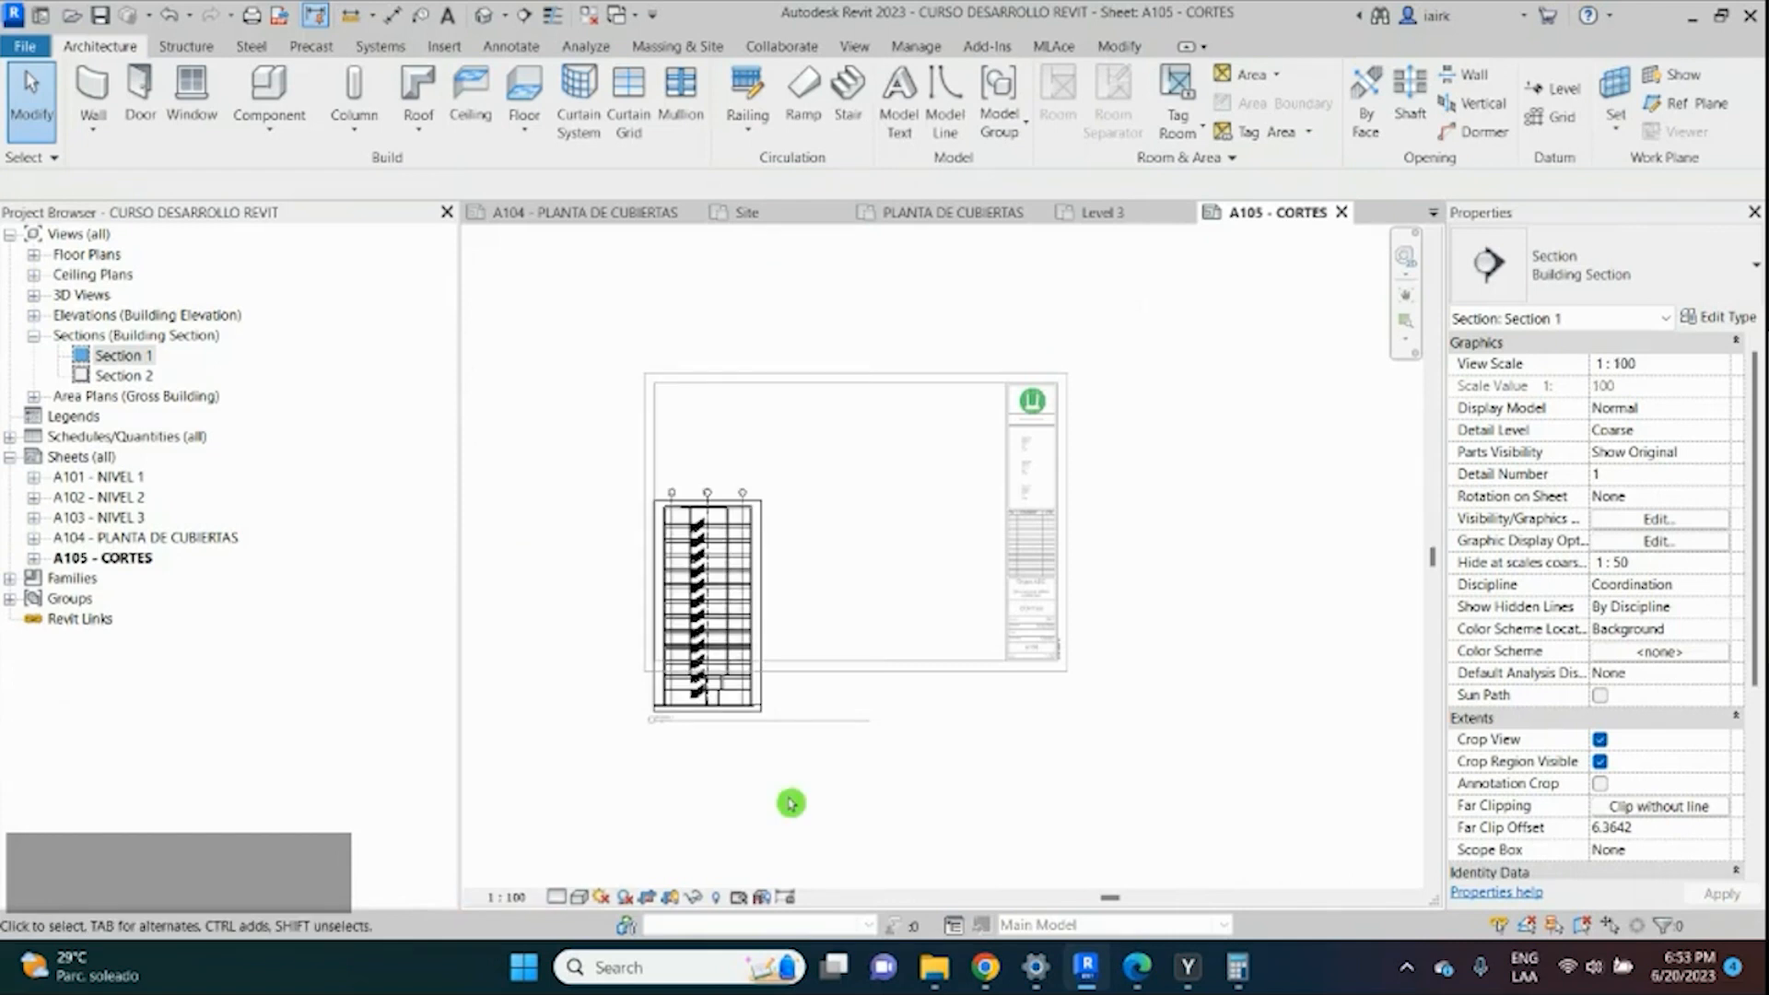
{"action": "double_click", "coordinate": [788, 801]}
{"action": "left_click_drag", "start_coordinate": [725, 574], "coordinate": [770, 471]}
Place the Section 2 view on sheet A105 to the right of Section 1, and expand the Floor Plans branch.
{"action": "left_click", "coordinate": [117, 376]}
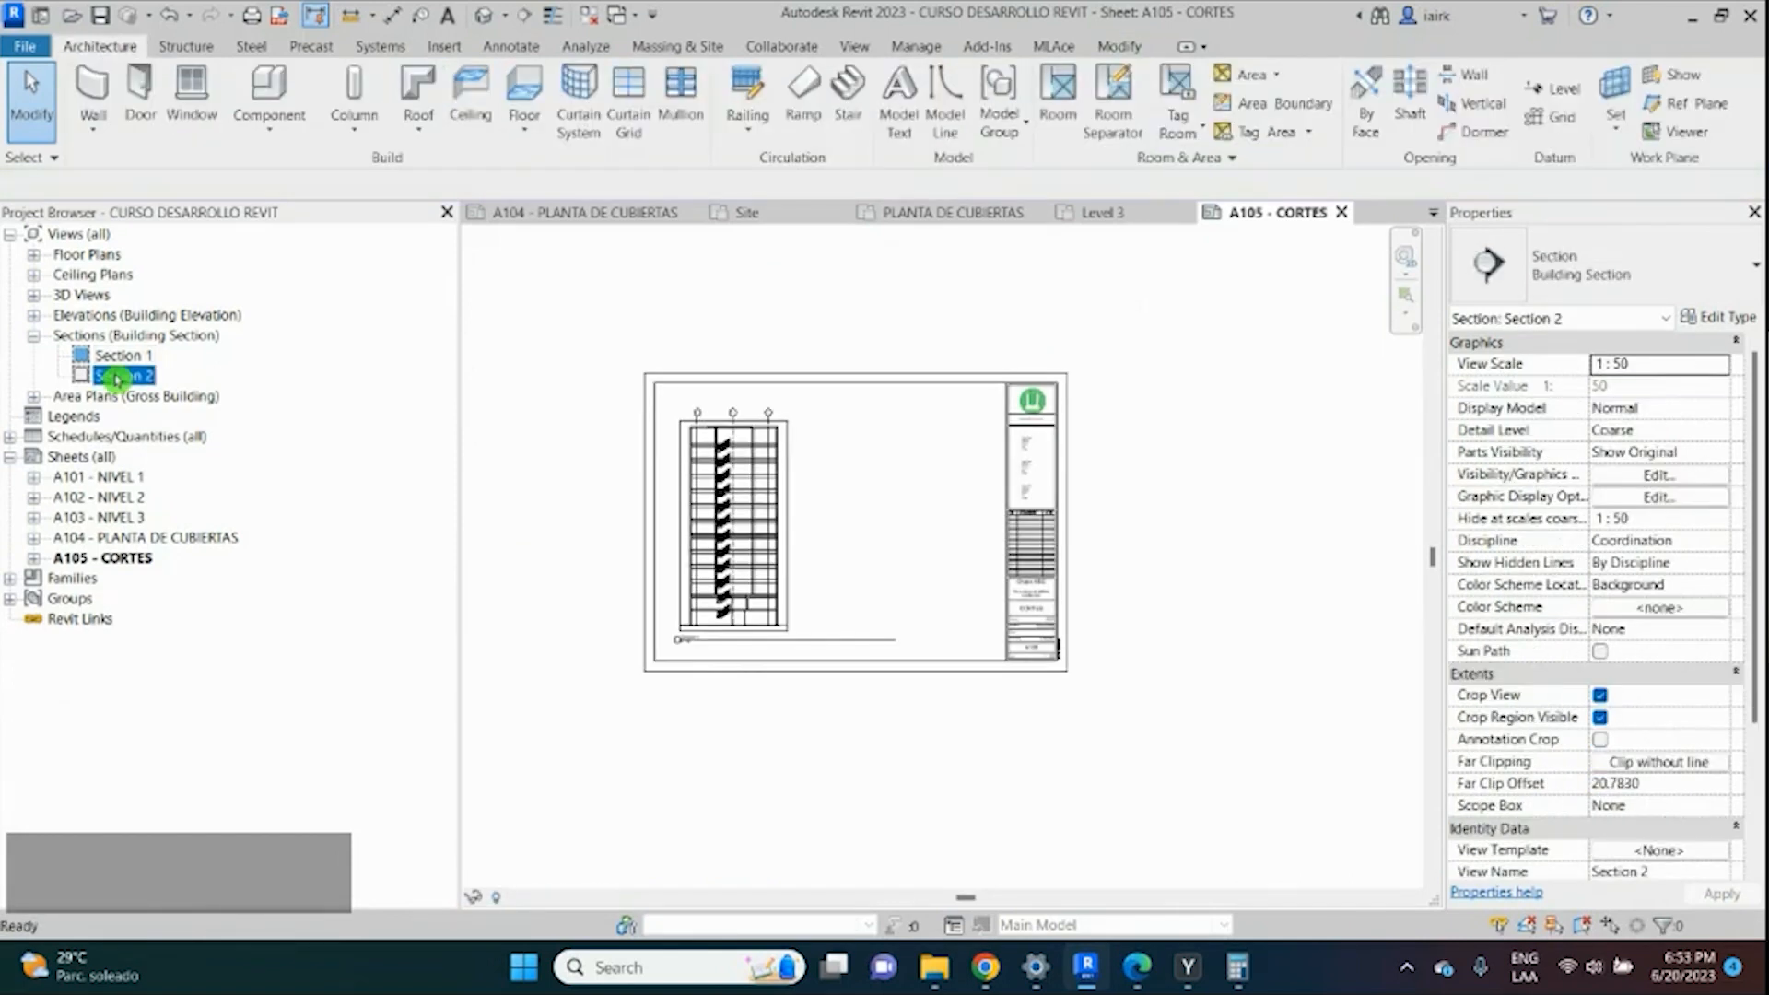
{"action": "left_click_drag", "start_coordinate": [117, 380], "coordinate": [892, 556]}
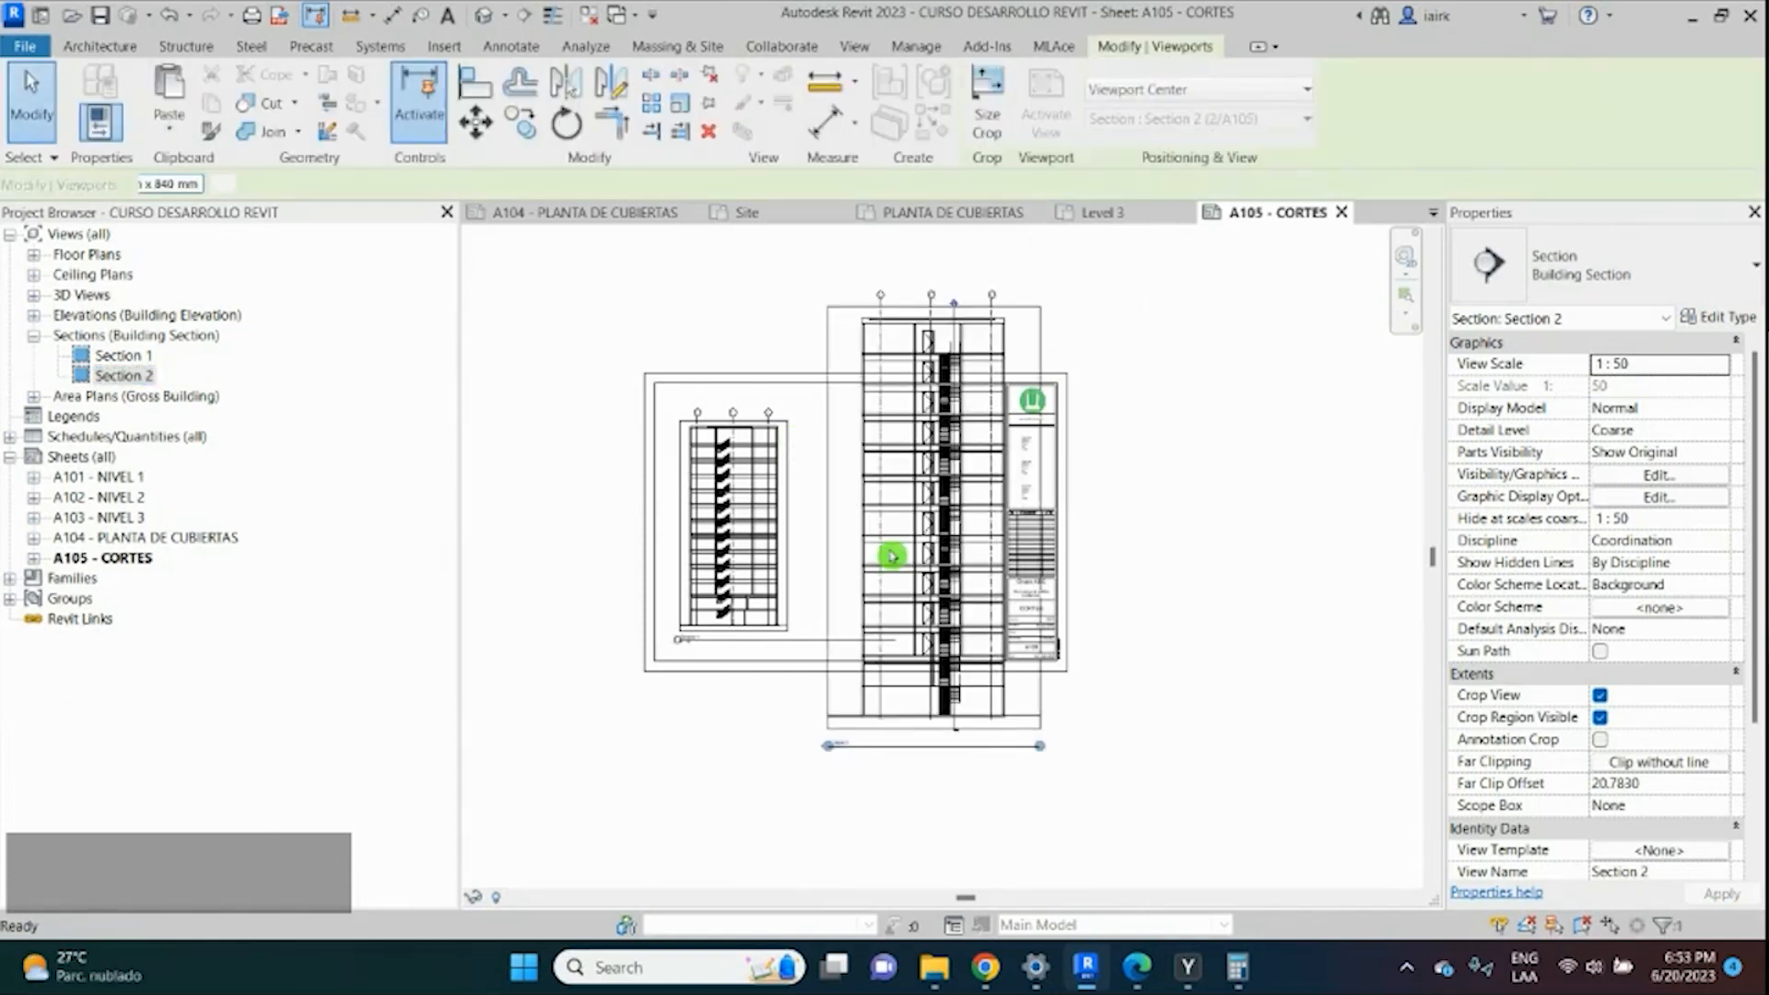
{"action": "left_click", "coordinate": [33, 254]}
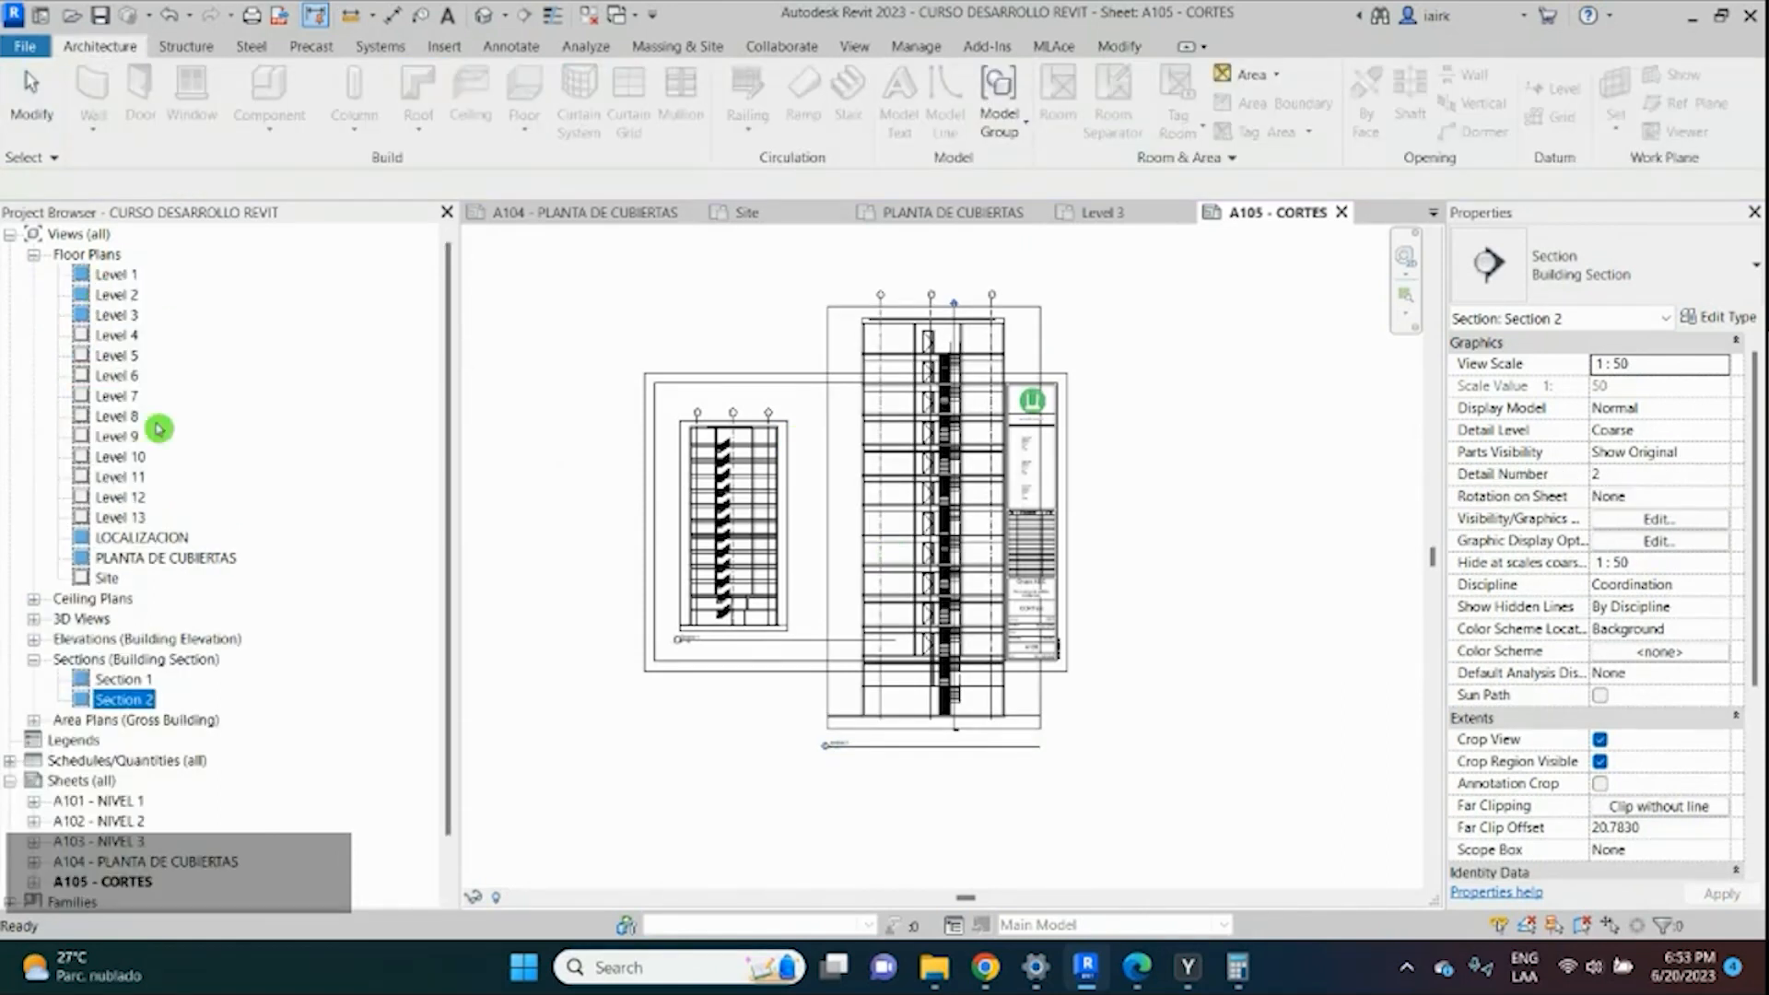
Activate the Section 2 viewport on sheet A105, set its view scale to 1:100, and deactivate it.
{"action": "left_click", "coordinate": [33, 254]}
{"action": "double_click", "coordinate": [933, 473]}
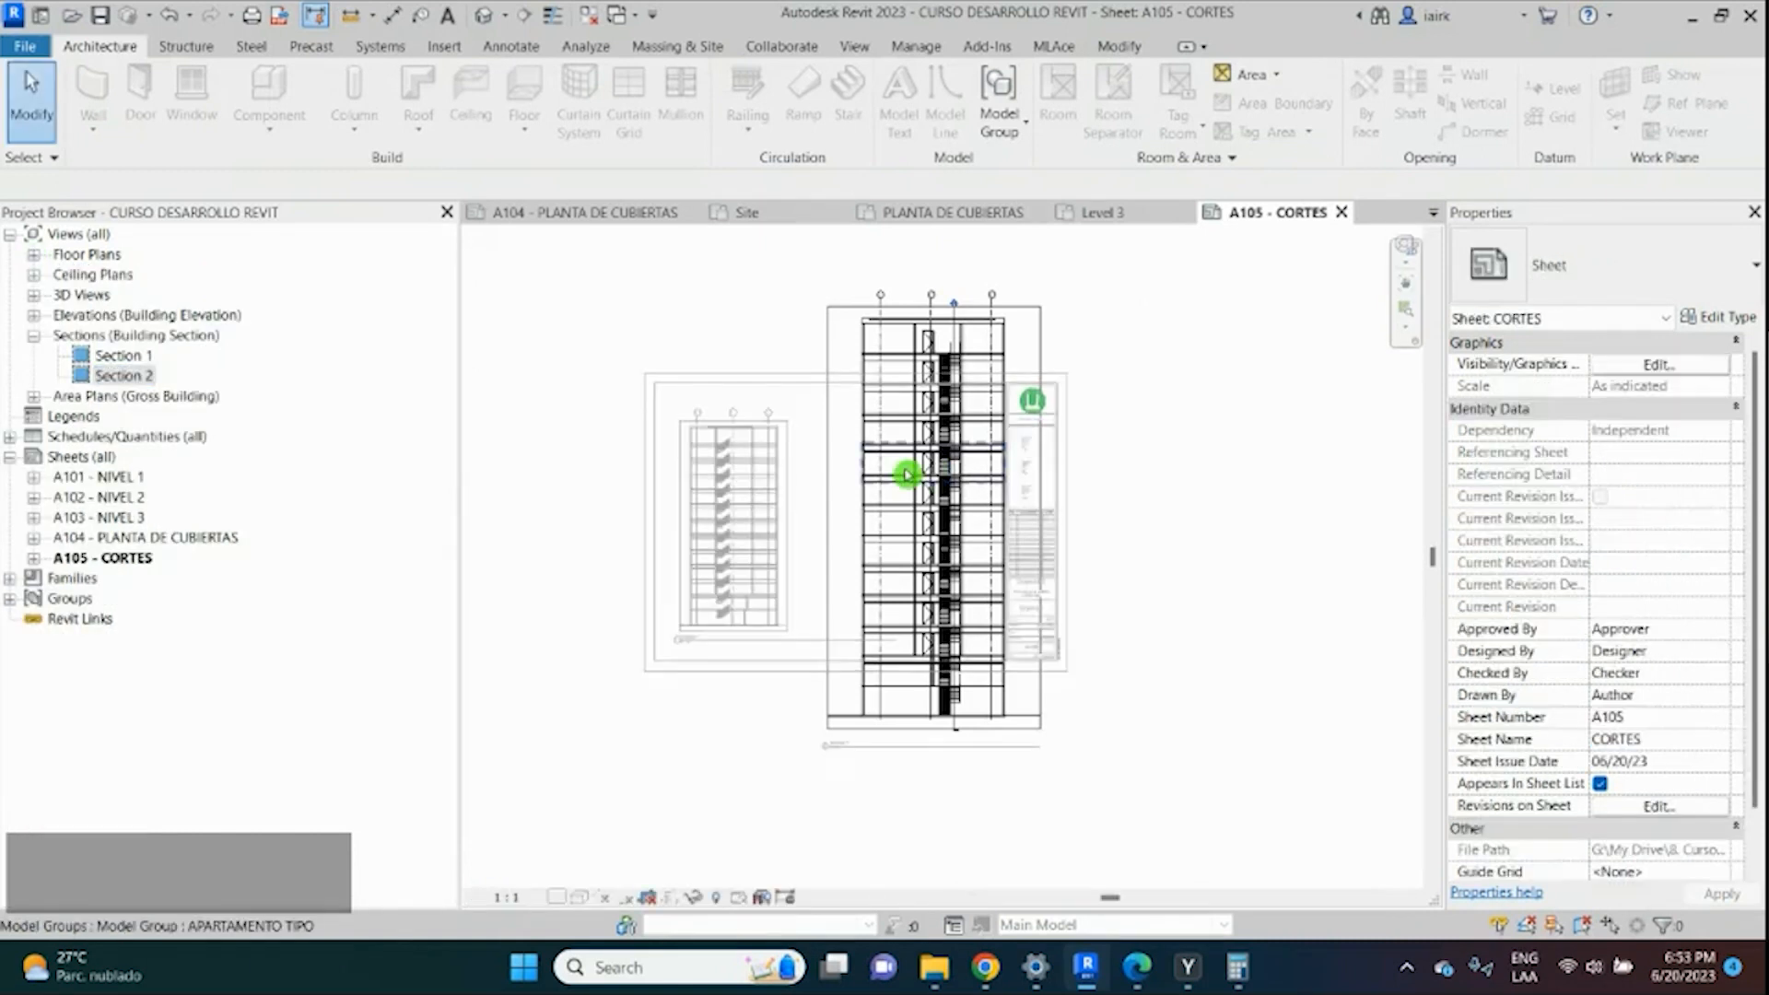
{"action": "left_click", "coordinate": [540, 897]}
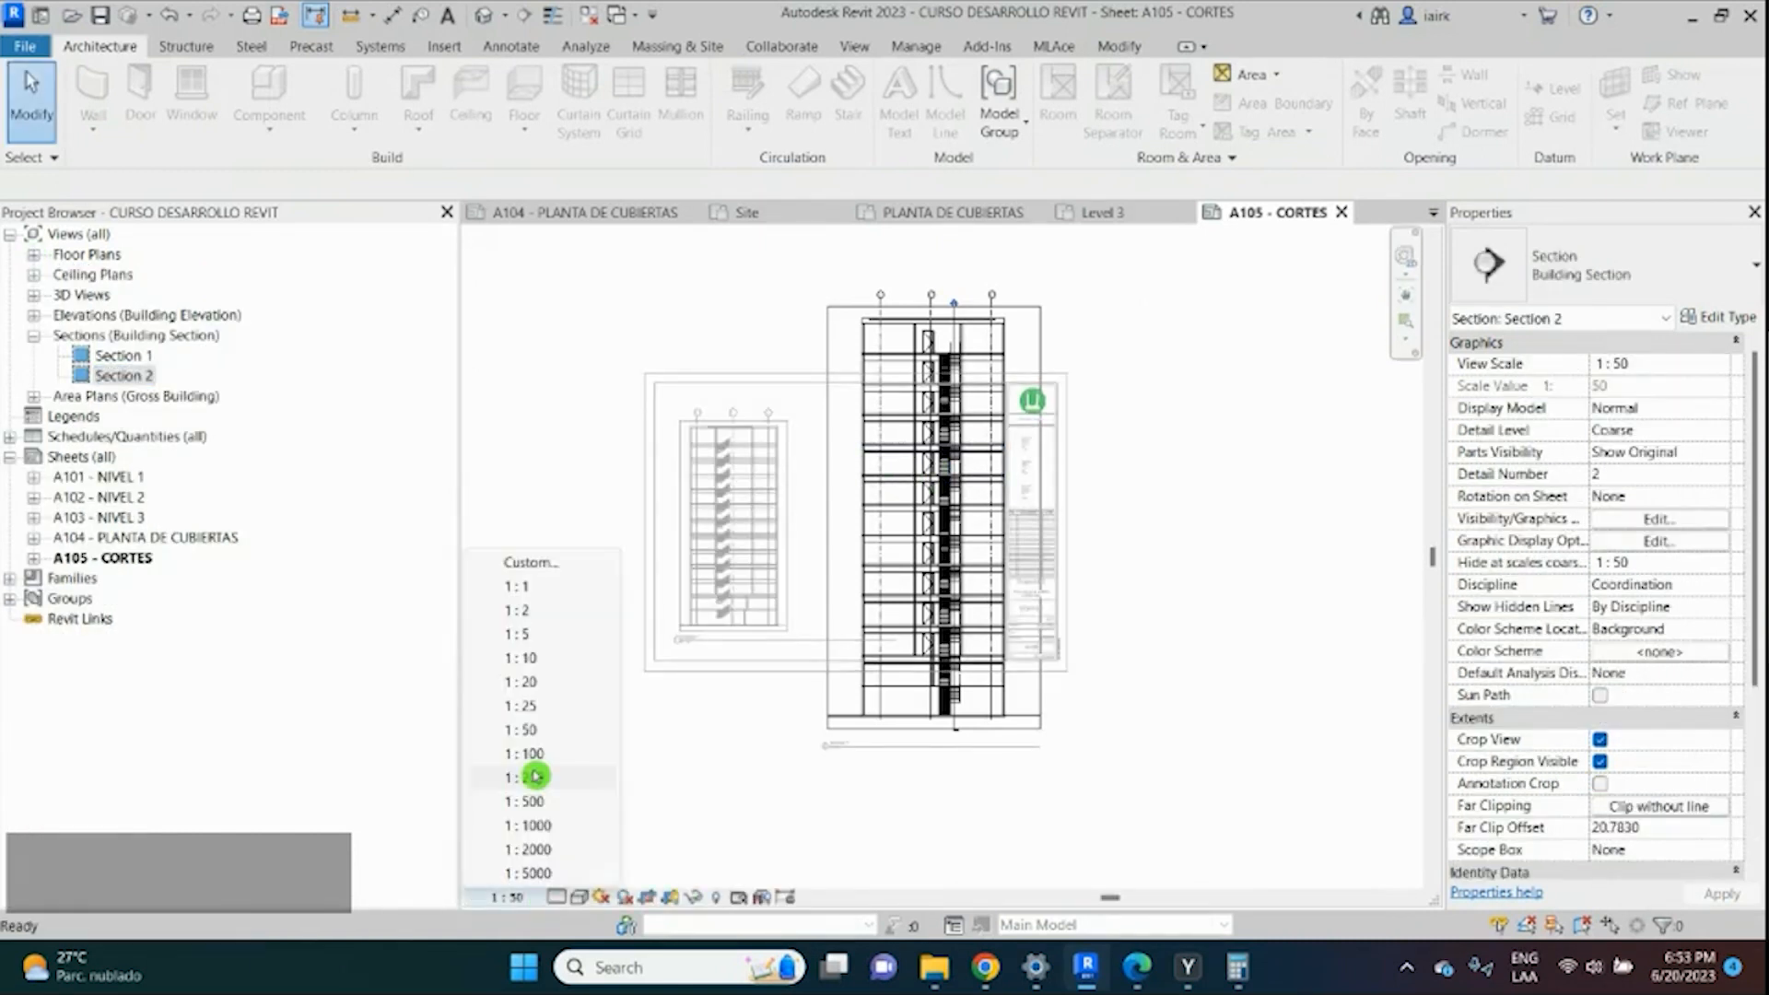
{"action": "left_click", "coordinate": [531, 755]}
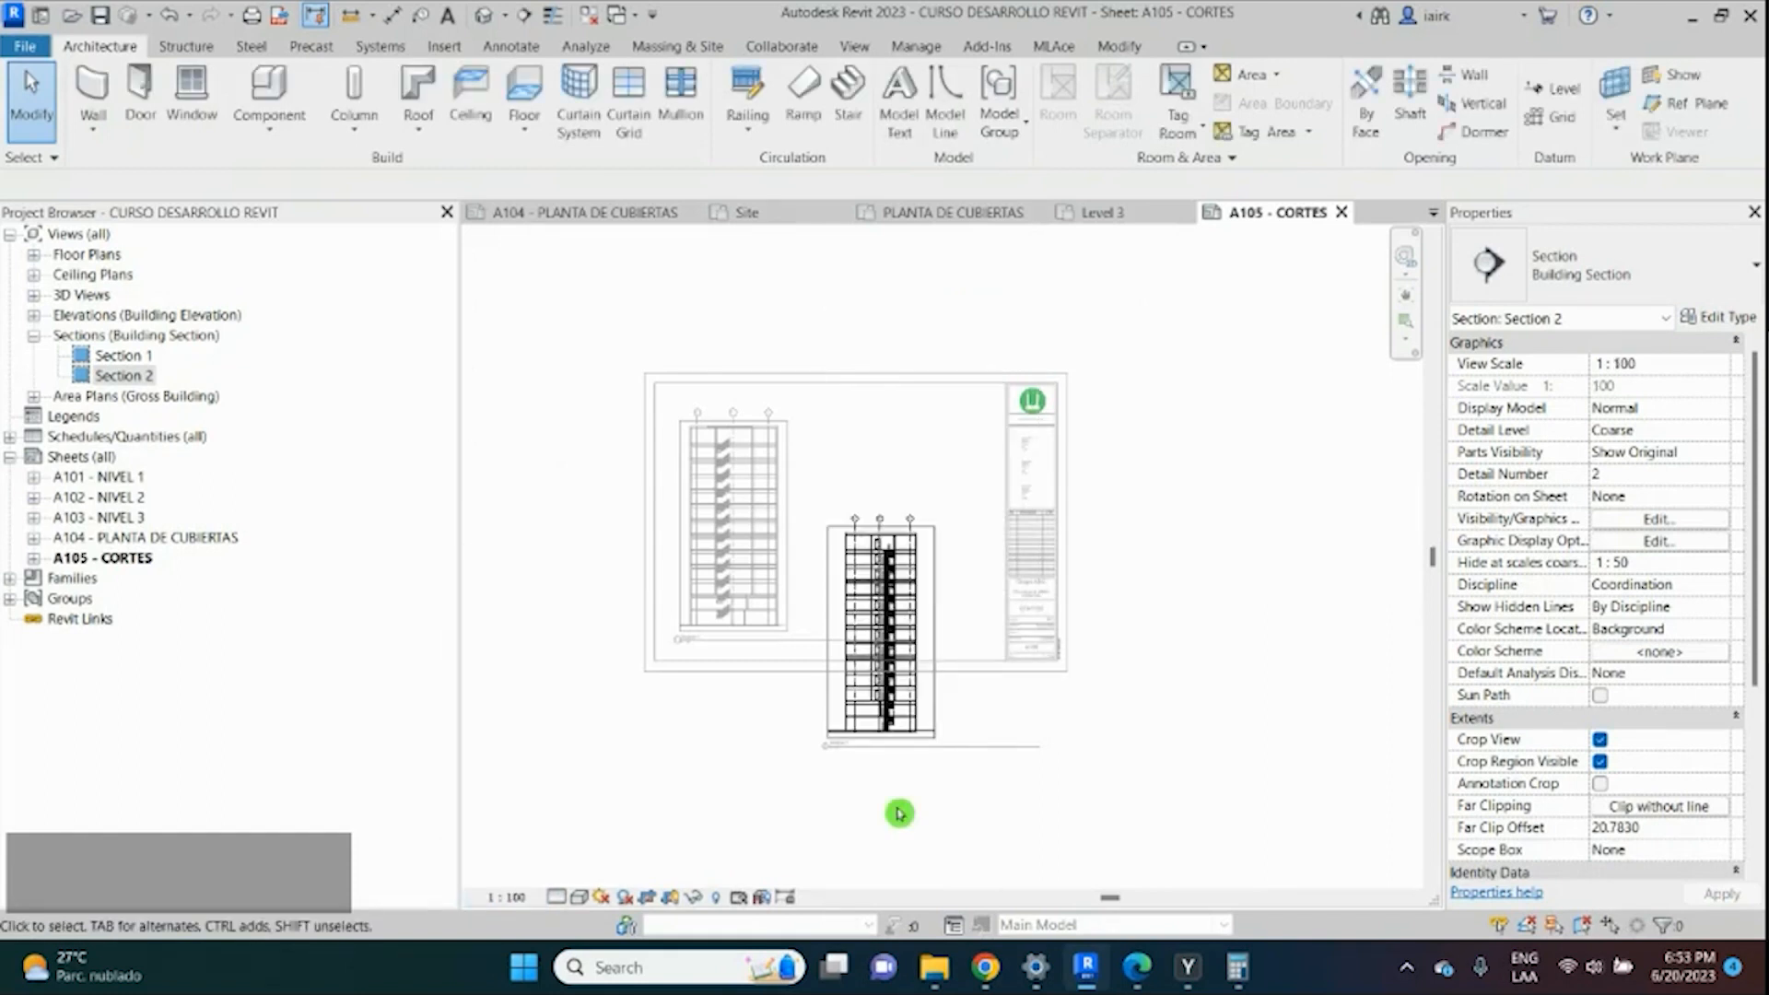
{"action": "double_click", "coordinate": [900, 813]}
Move the Section 2 viewport inside the sheet frame, between Section 1 and the title block.
{"action": "left_click_drag", "start_coordinate": [875, 629], "coordinate": [912, 512]}
{"action": "left_click", "coordinate": [910, 672]}
{"action": "scroll", "coordinate": [910, 673], "scroll_direction": "up", "scroll_amount": 2}
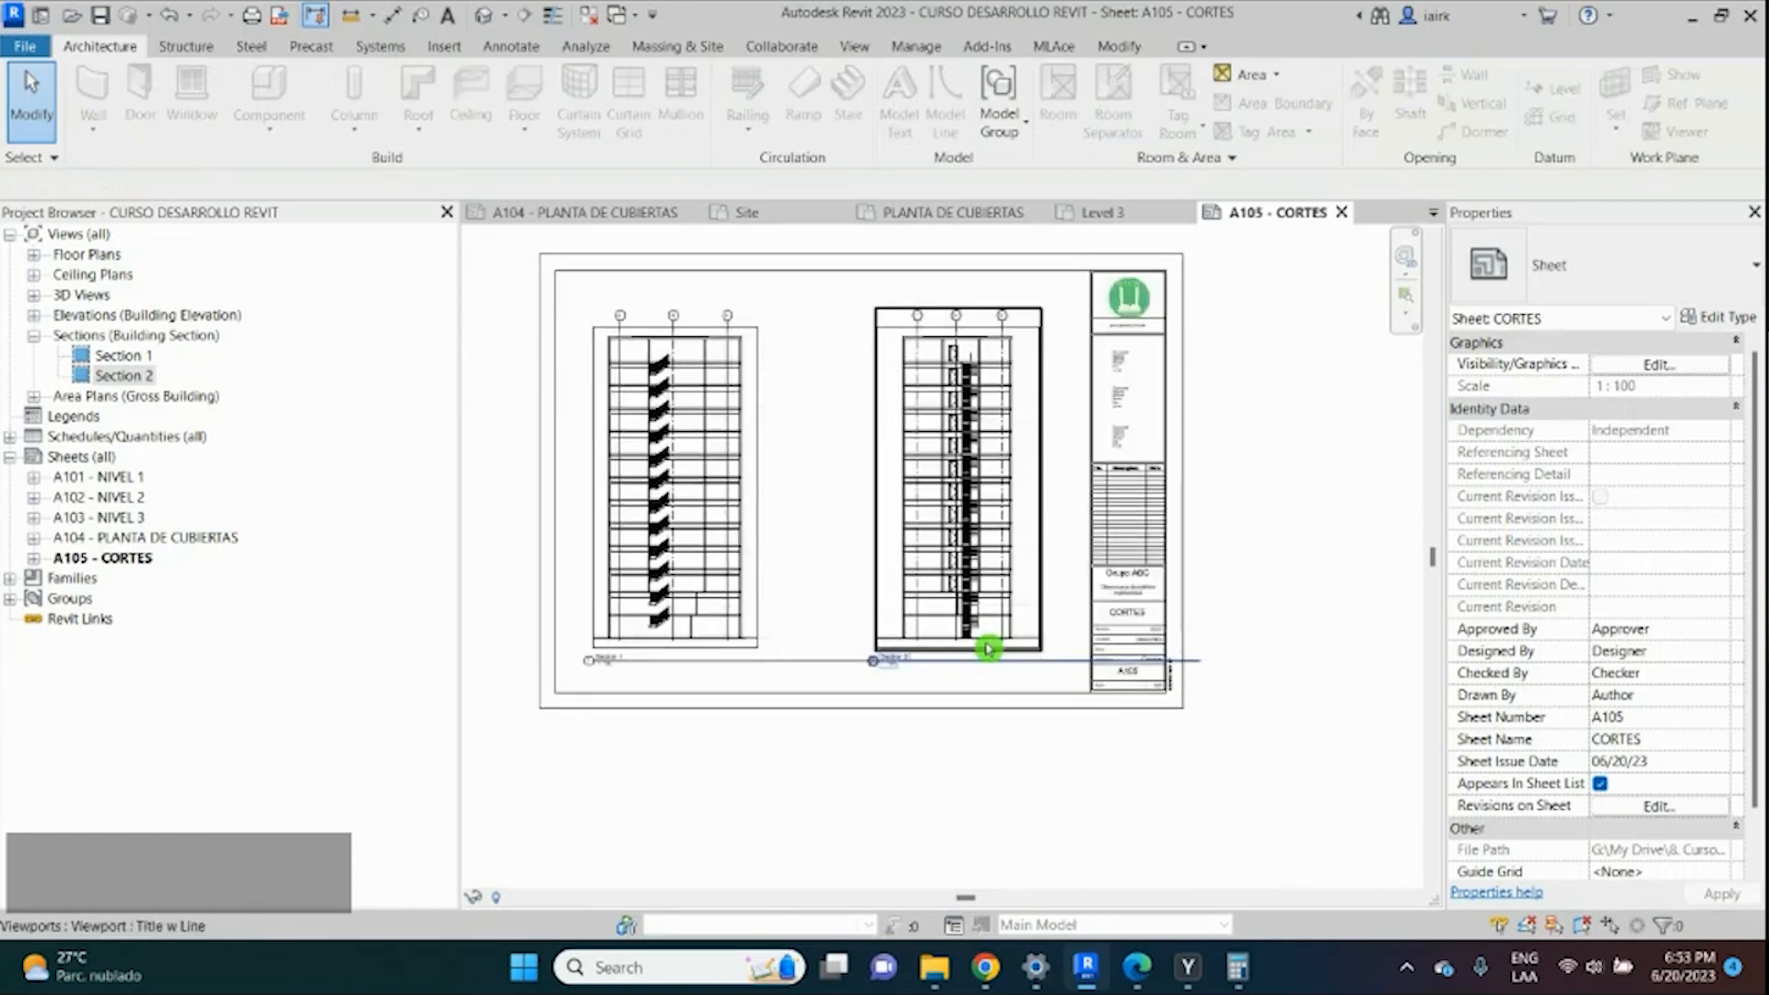
{"action": "left_click", "coordinate": [988, 649]}
{"action": "left_click", "coordinate": [1603, 267]}
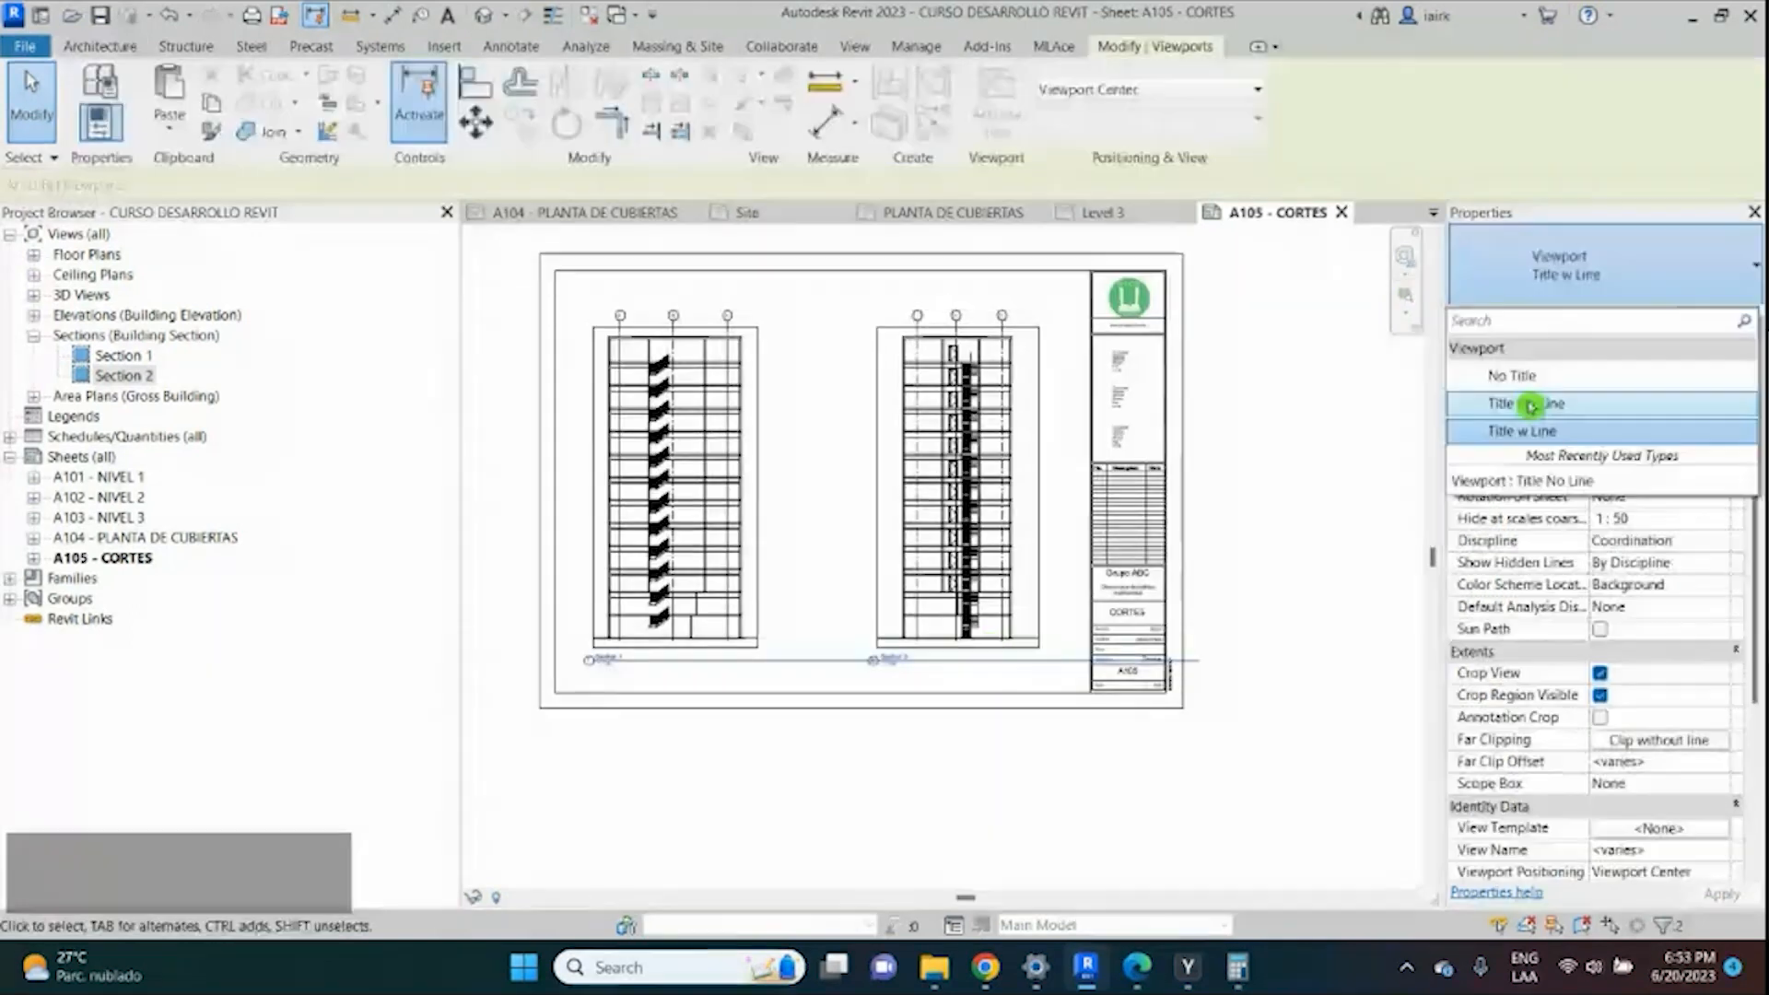
{"action": "left_click", "coordinate": [1208, 722]}
Shorten the Section 2 viewport's title line to about the width of its drawing.
{"action": "left_click", "coordinate": [948, 569]}
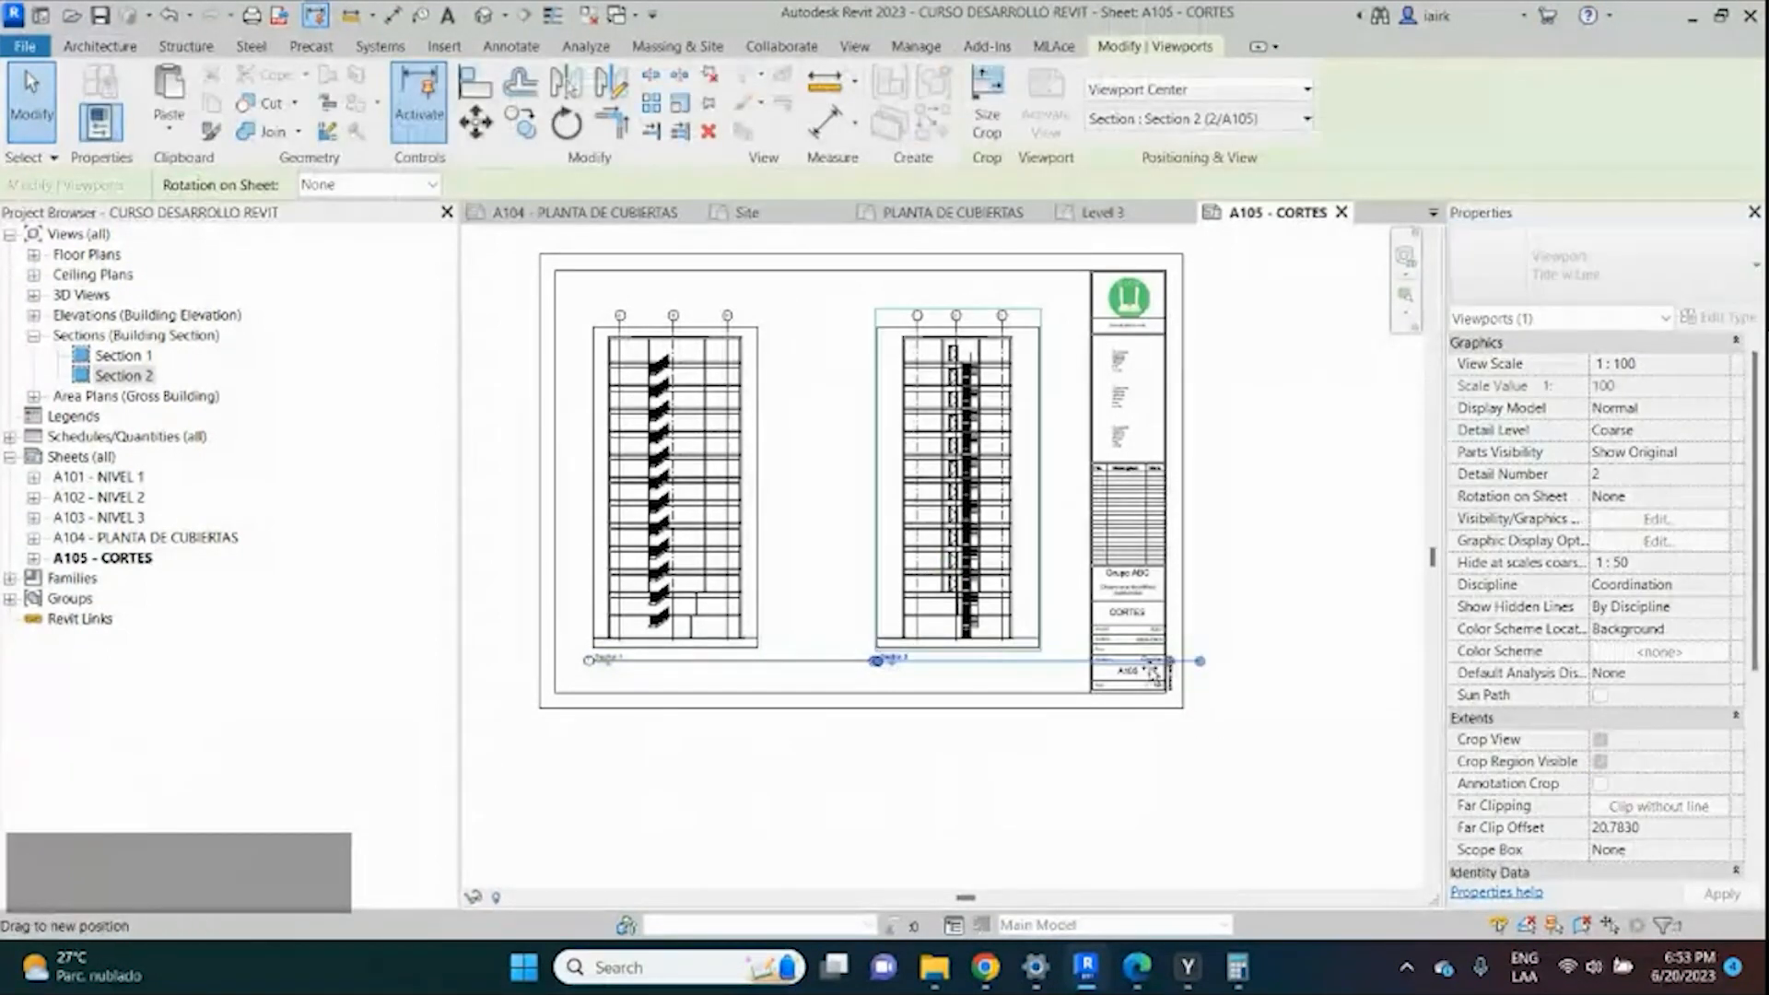
{"action": "left_click_drag", "start_coordinate": [1065, 665], "coordinate": [1046, 665]}
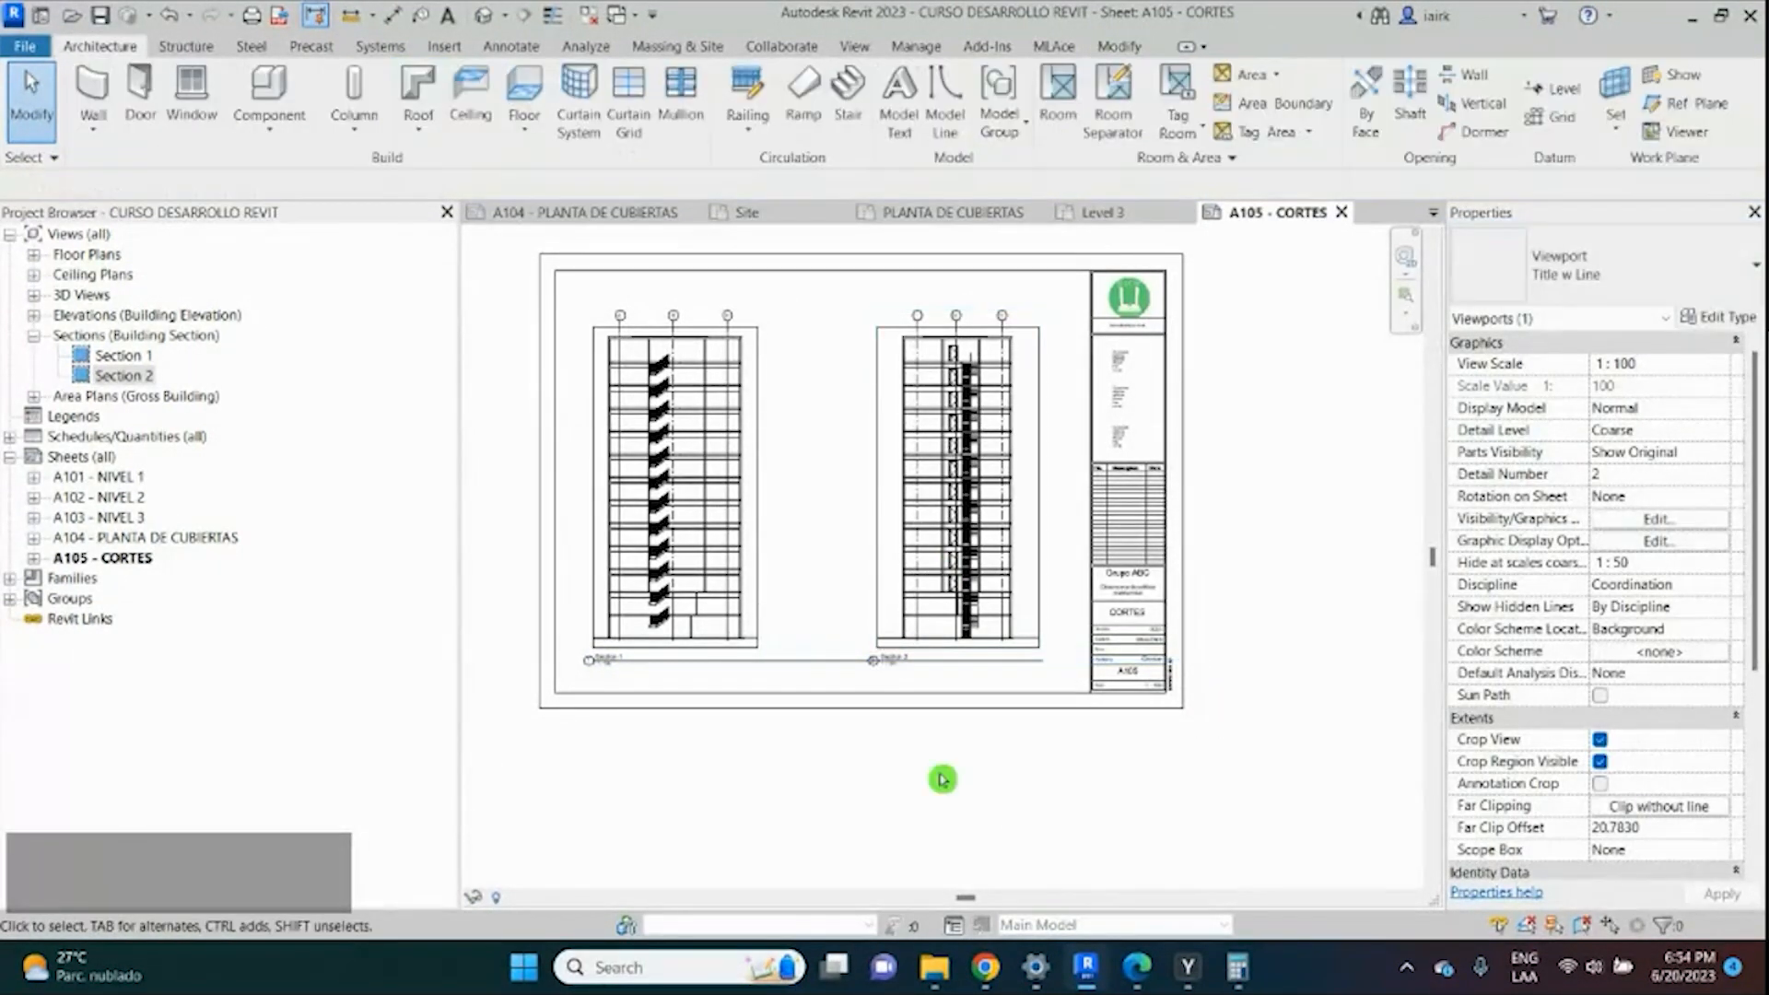
{"action": "left_click", "coordinate": [778, 624]}
Shorten the Section 1 viewport's title line to about the width of its drawing.
{"action": "left_click", "coordinate": [694, 513]}
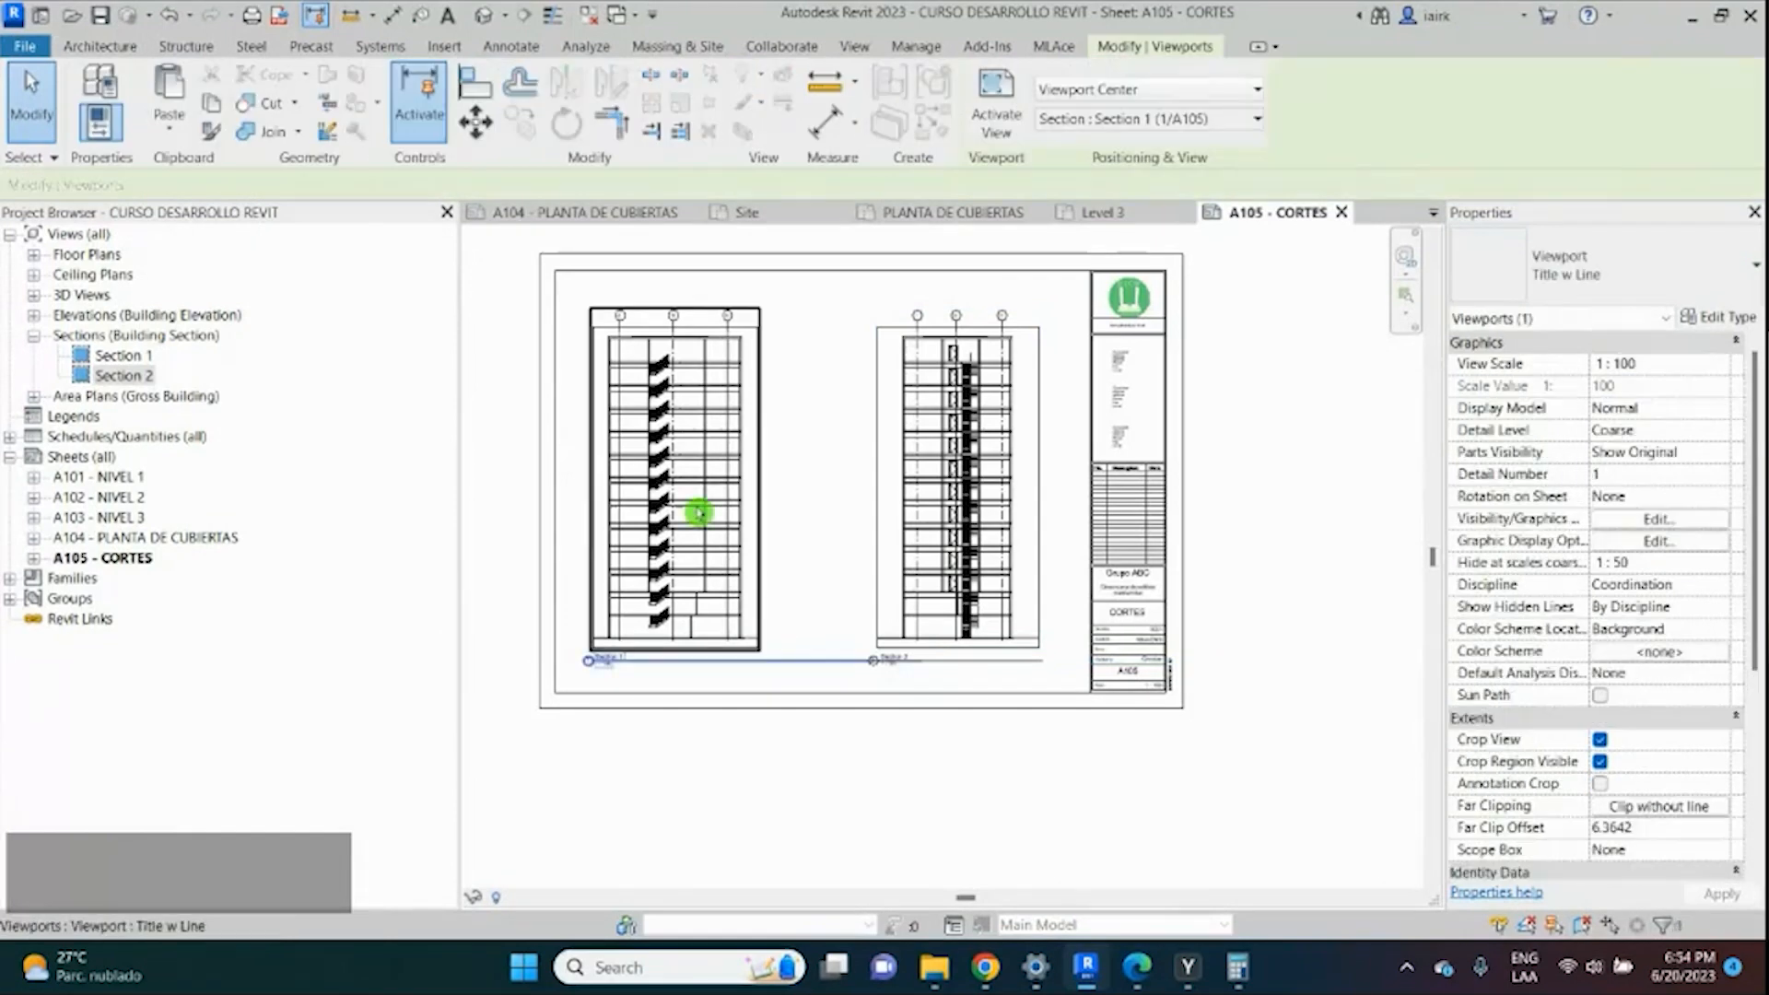
{"action": "left_click", "coordinate": [776, 669]}
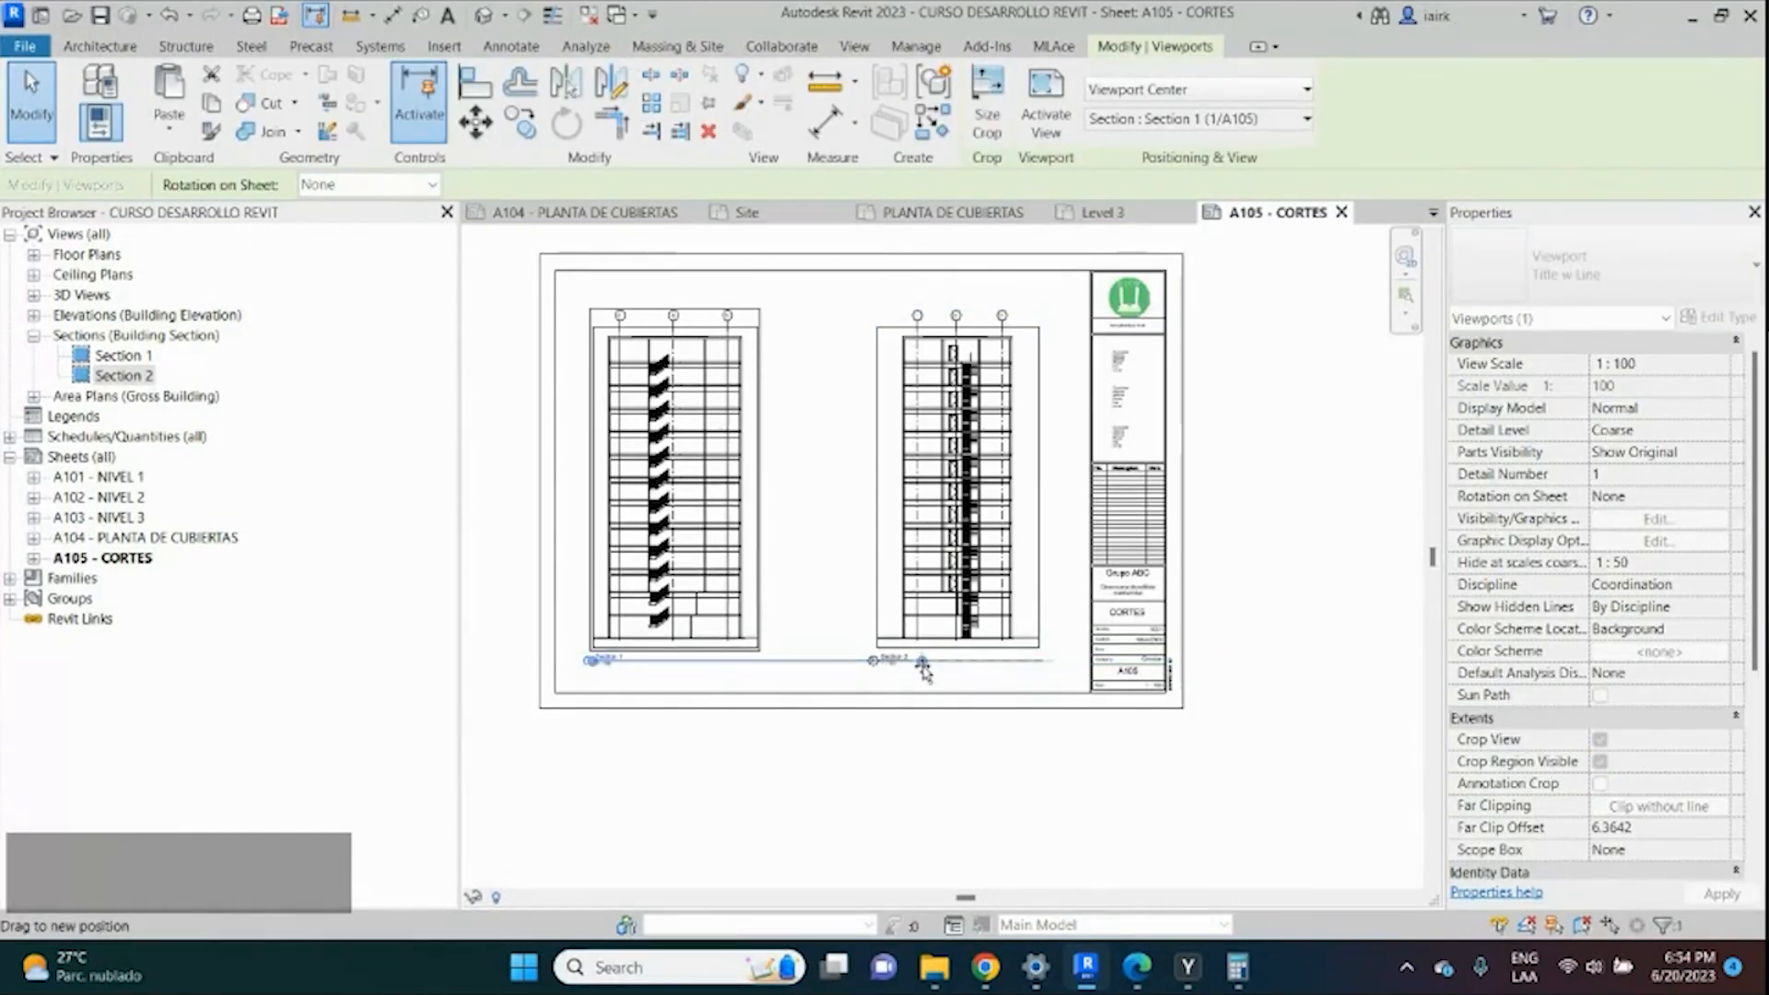
{"action": "left_click_drag", "start_coordinate": [829, 659], "coordinate": [758, 665]}
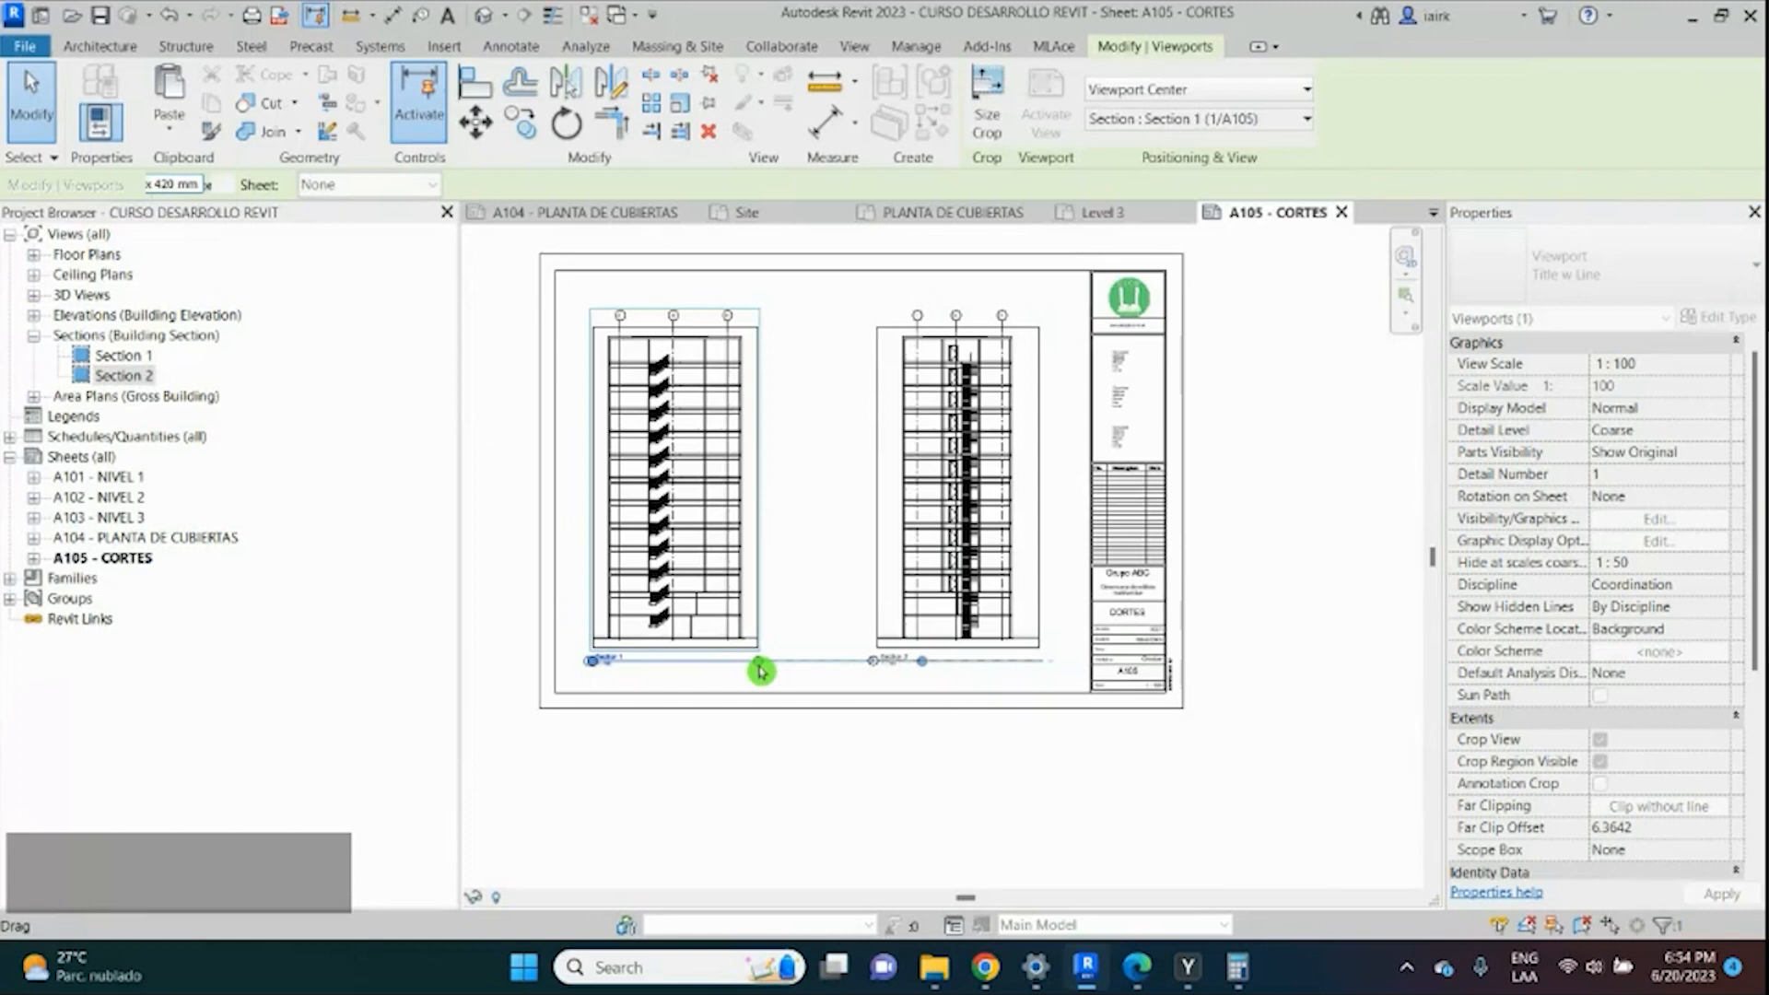
{"action": "left_click", "coordinate": [820, 635]}
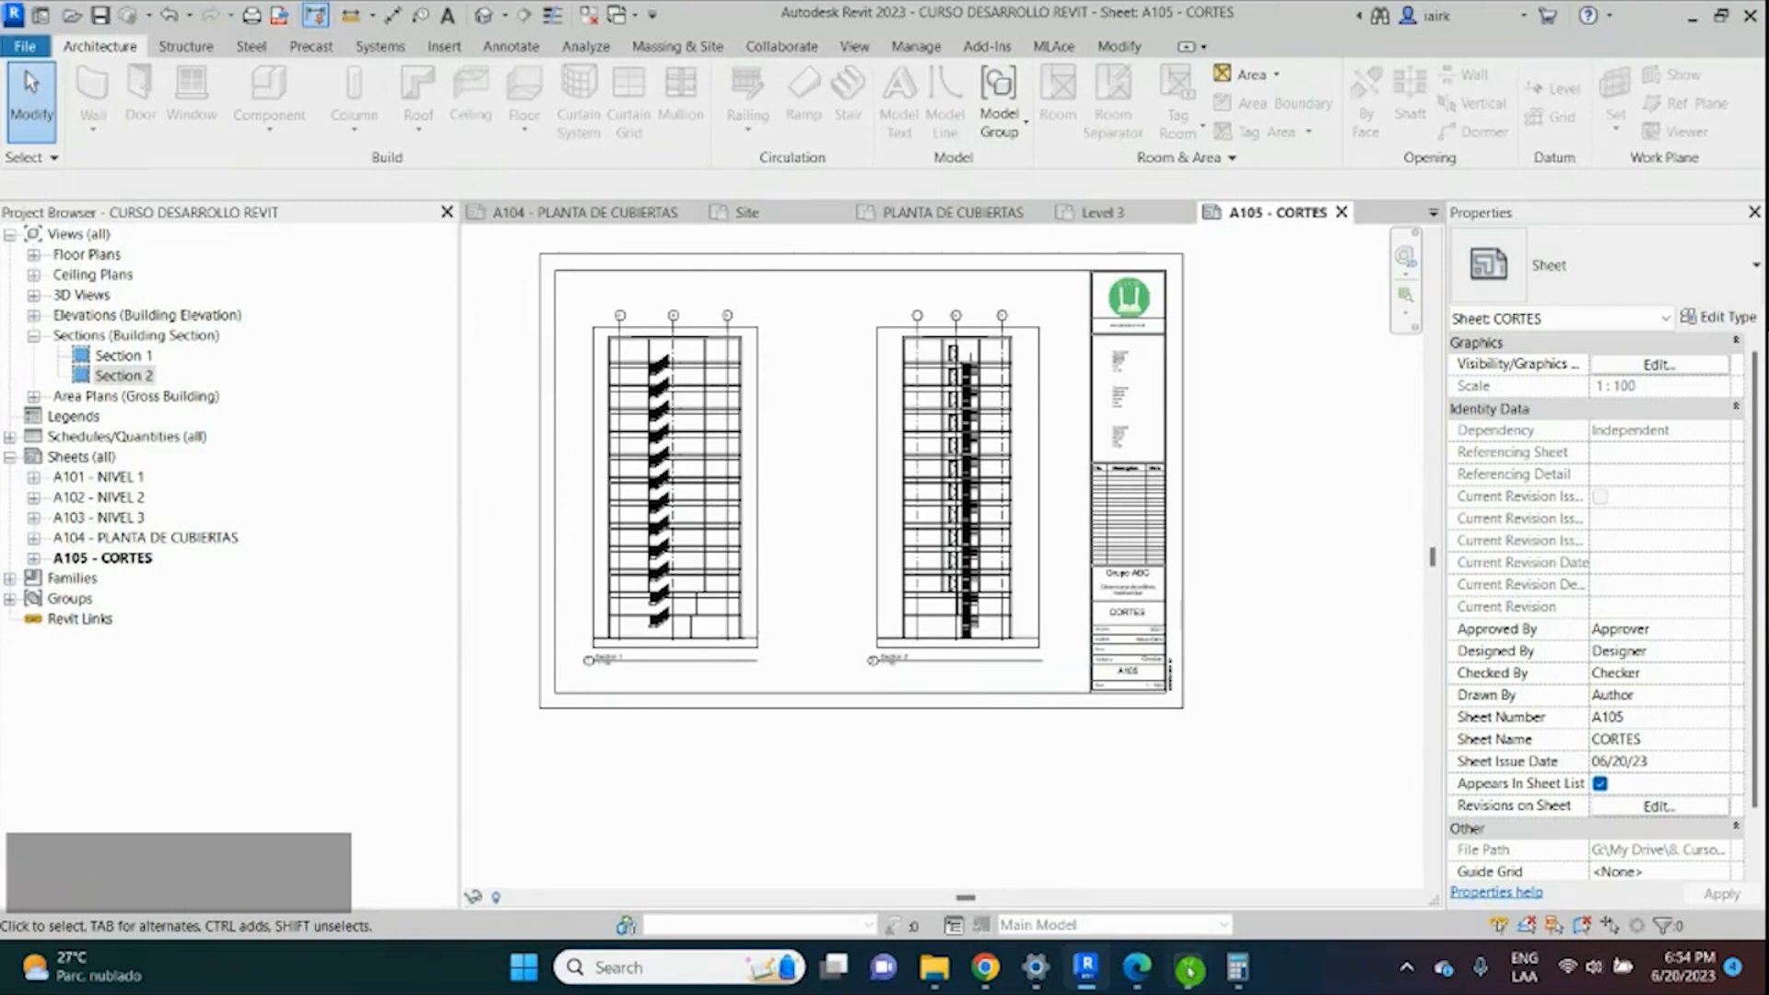
Switch to the PDF checklist in Edge and review the requirements listed under 2.5 CORTES.
{"action": "left_click", "coordinate": [1189, 969]}
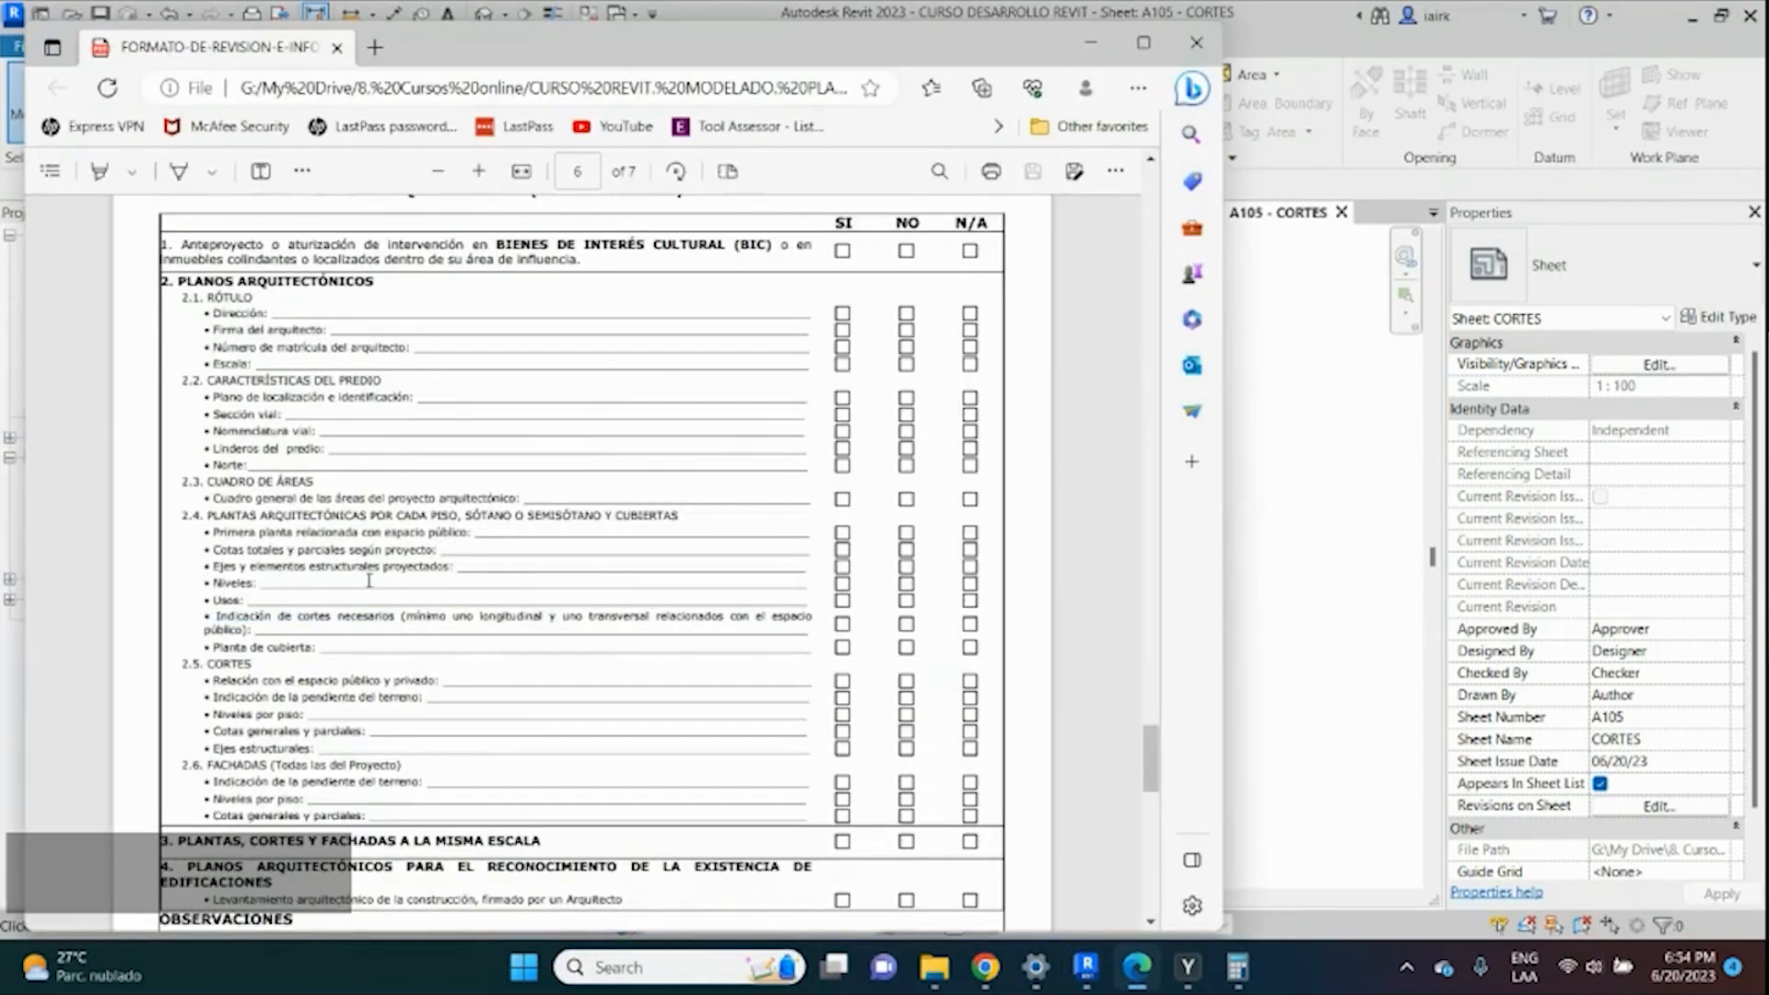
{"action": "scroll", "coordinate": [369, 581], "scroll_direction": "down", "scroll_amount": 3}
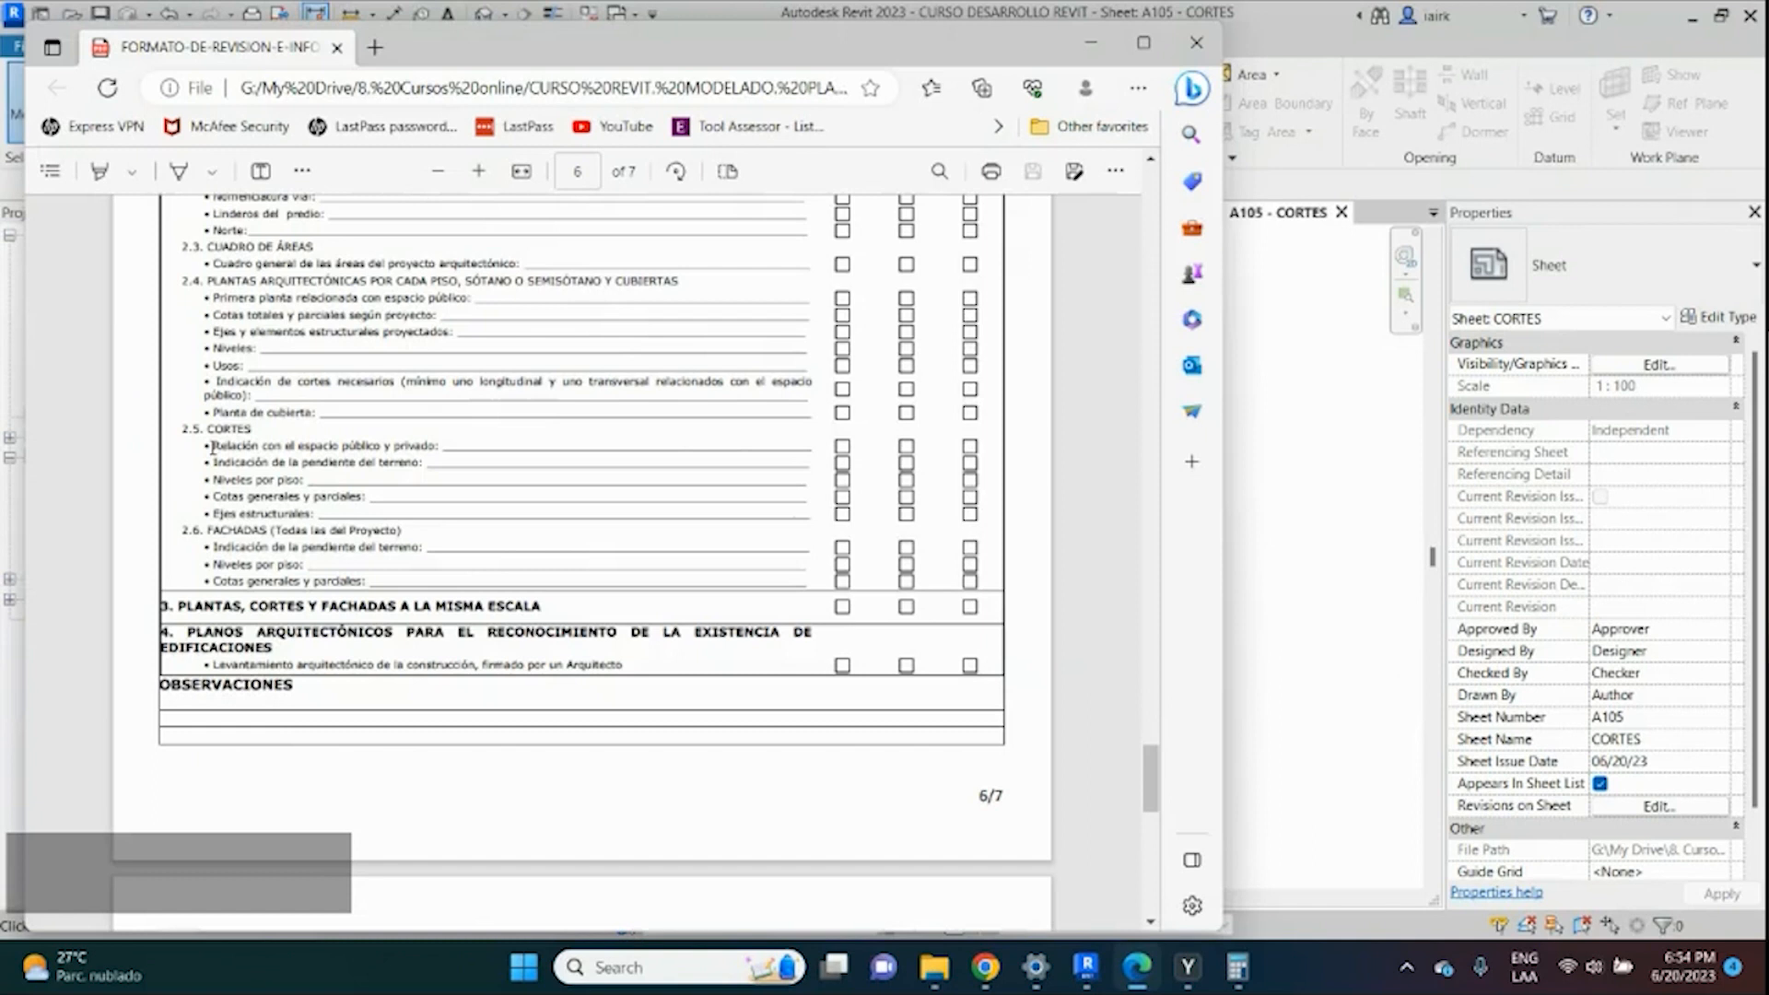
{"action": "left_click_drag", "start_coordinate": [212, 448], "coordinate": [443, 455]}
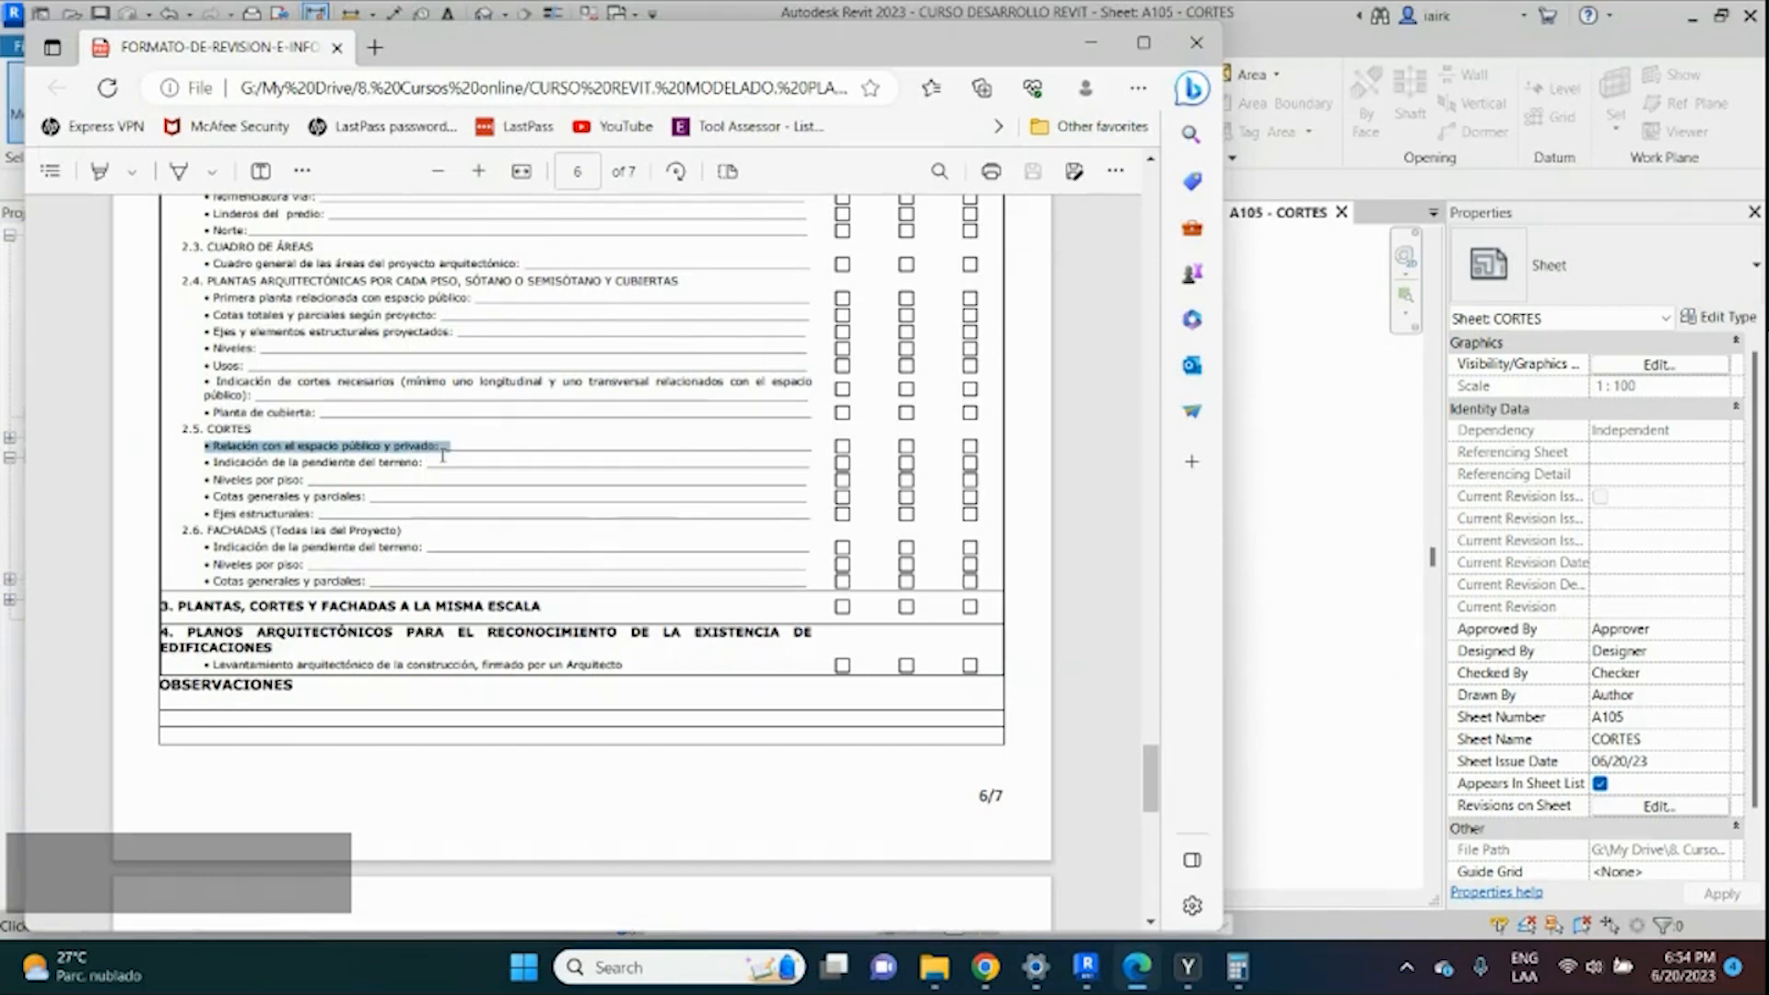
{"action": "left_click_drag", "start_coordinate": [212, 463], "coordinate": [421, 461]}
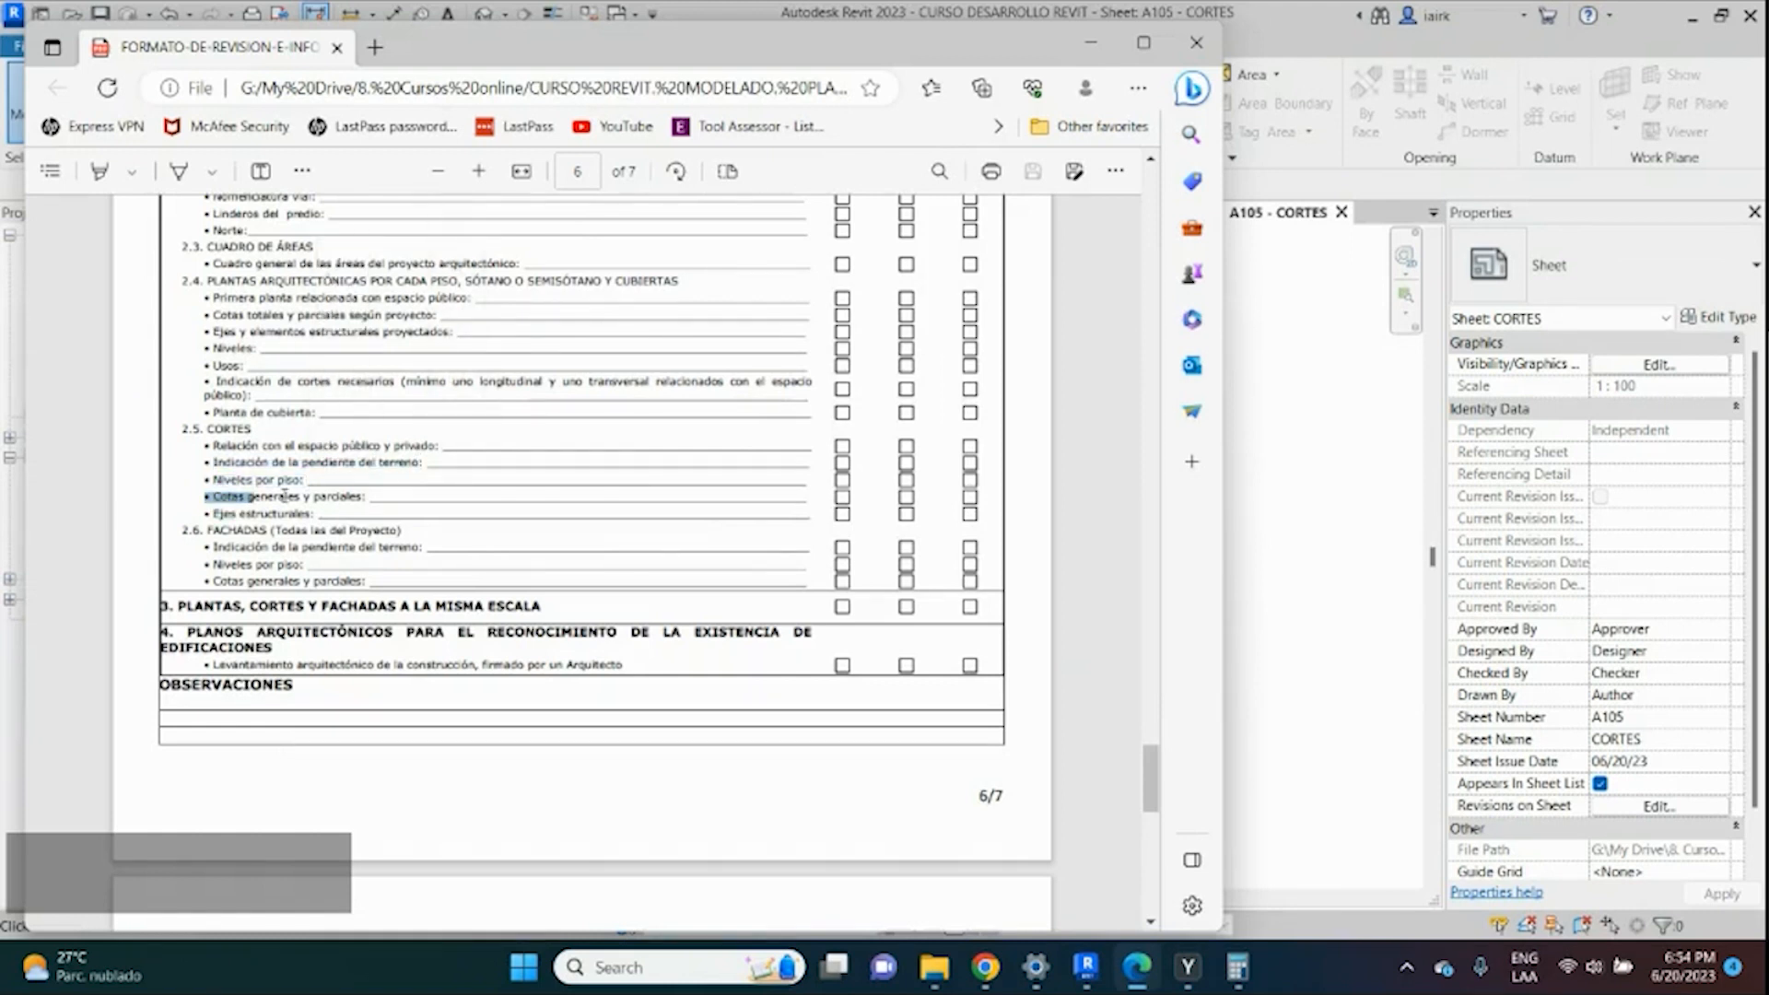
{"action": "left_click_drag", "start_coordinate": [207, 497], "coordinate": [367, 497]}
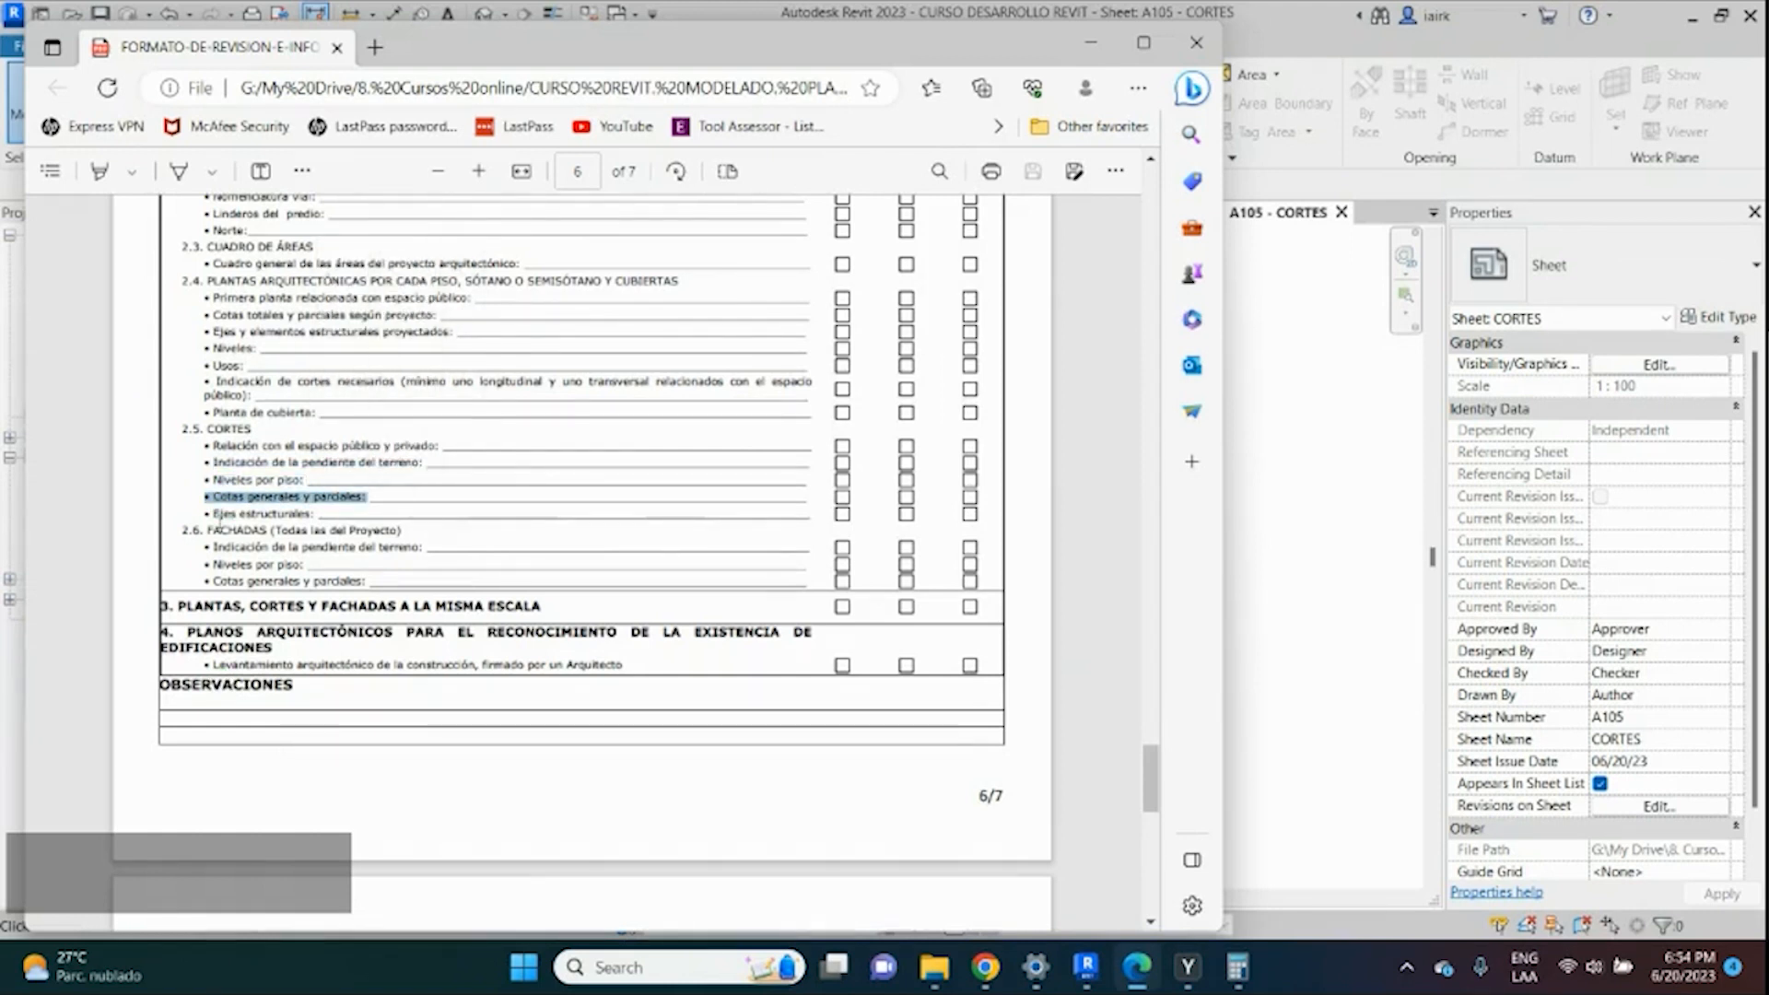
{"action": "left_click_drag", "start_coordinate": [206, 513], "coordinate": [327, 513]}
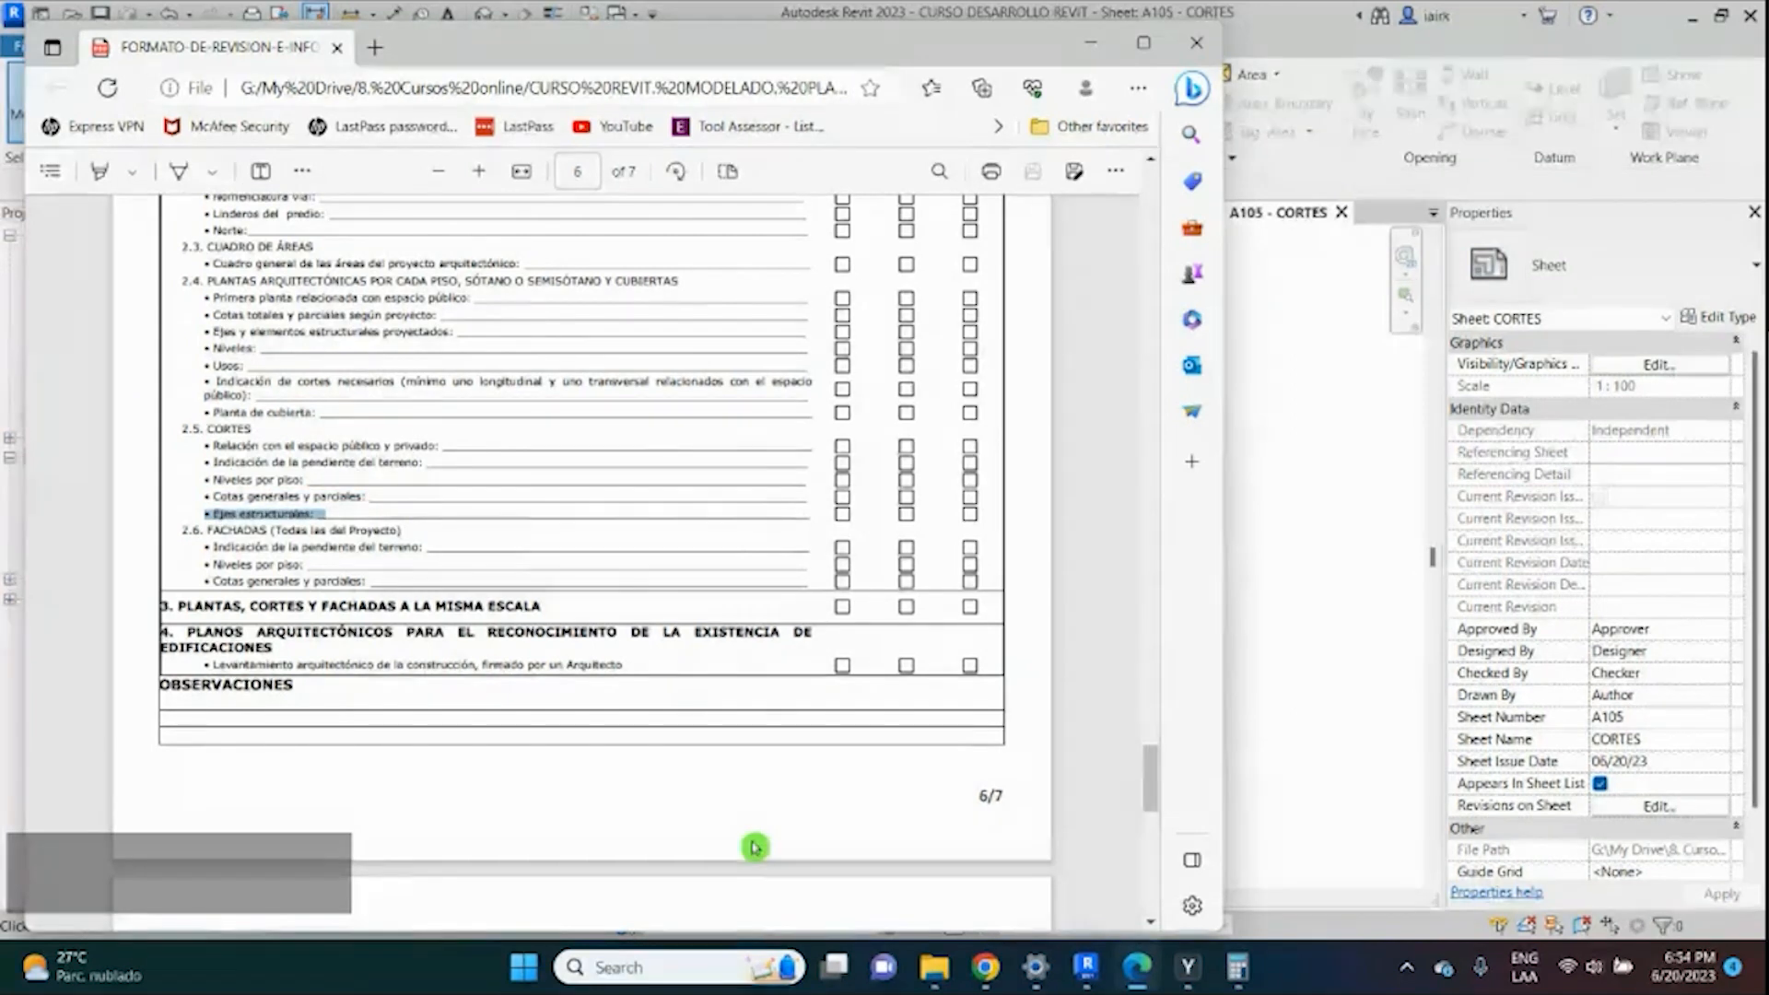
Switch back to Revit, activate the Section 1 viewport, and widen its crop region on both sides of the building.
{"action": "left_click", "coordinate": [1087, 983]}
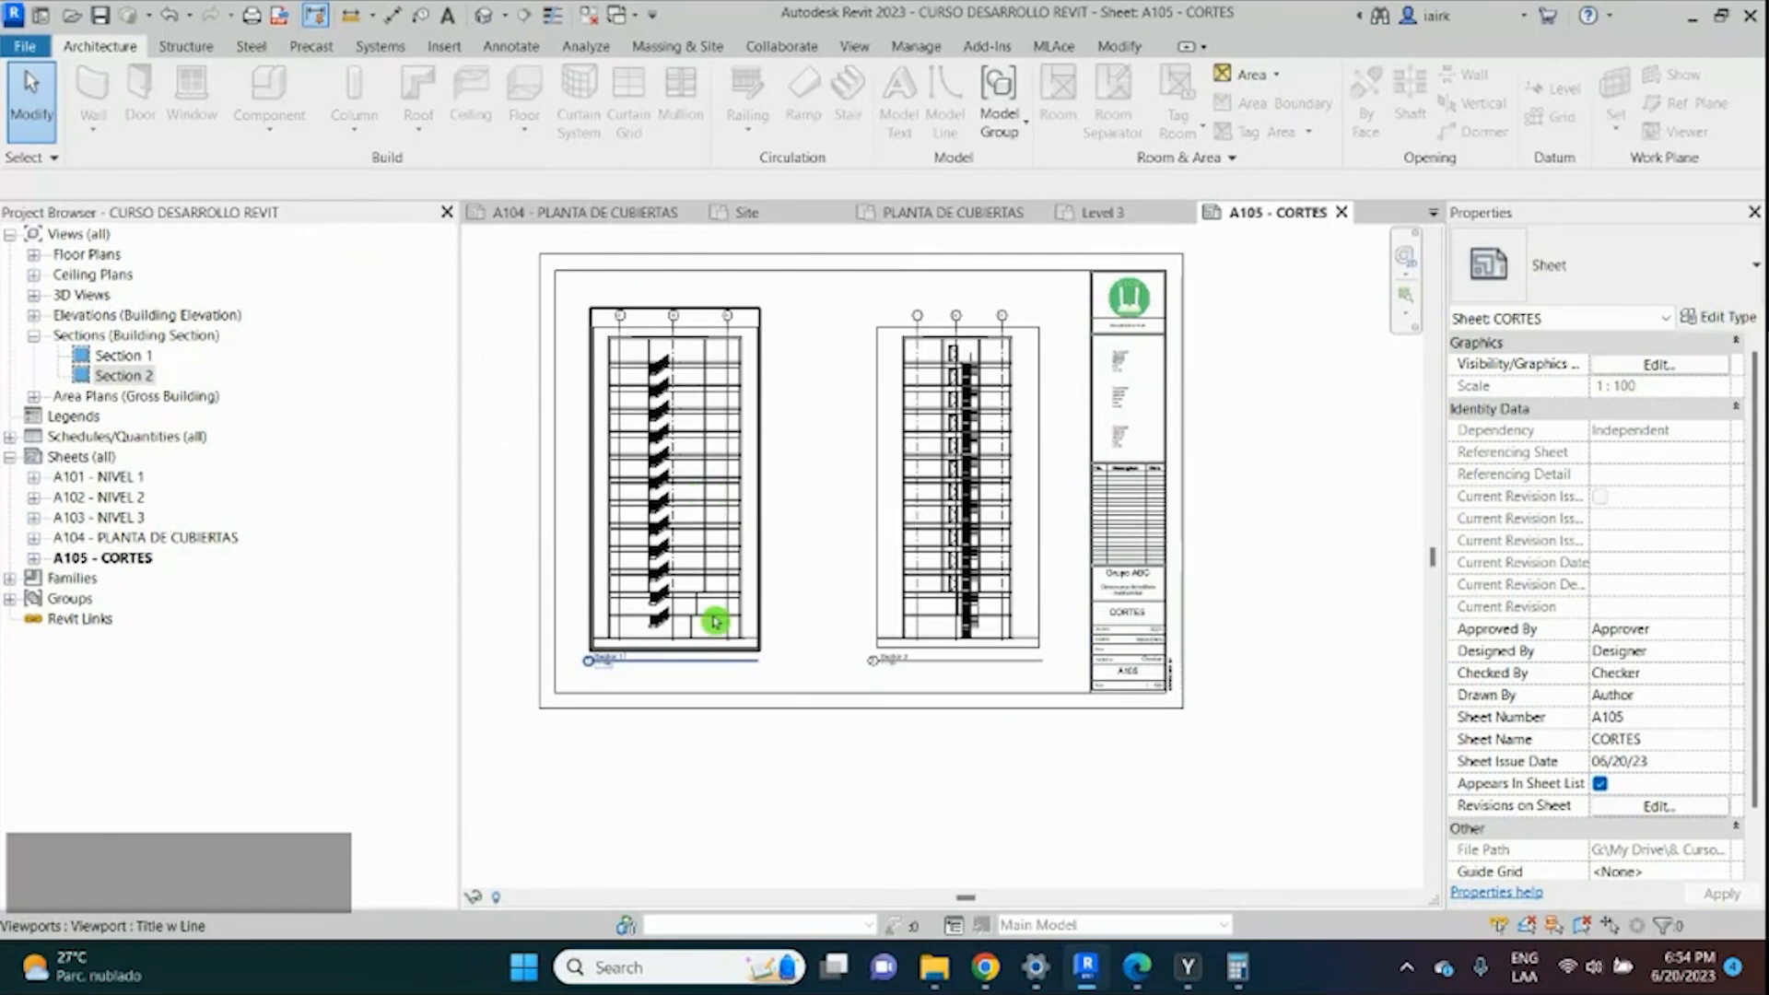
{"action": "double_click", "coordinate": [685, 596]}
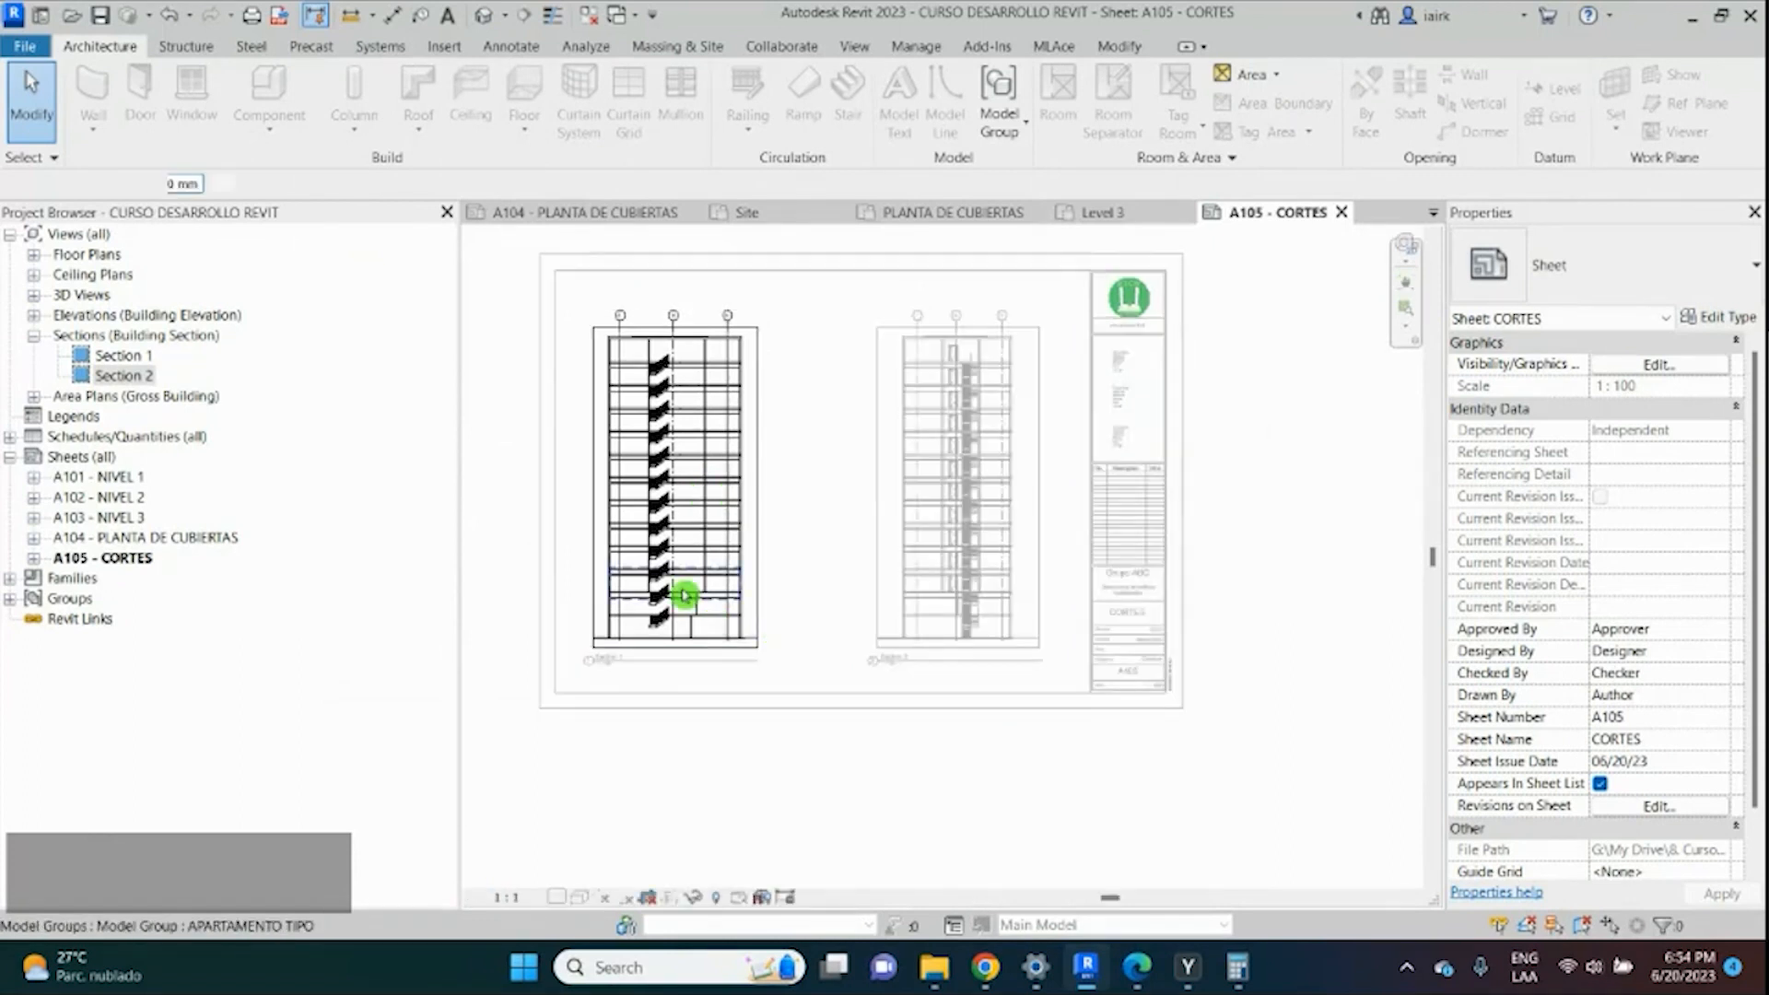
{"action": "left_click", "coordinate": [782, 574]}
{"action": "left_click_drag", "start_coordinate": [758, 487], "coordinate": [827, 486]}
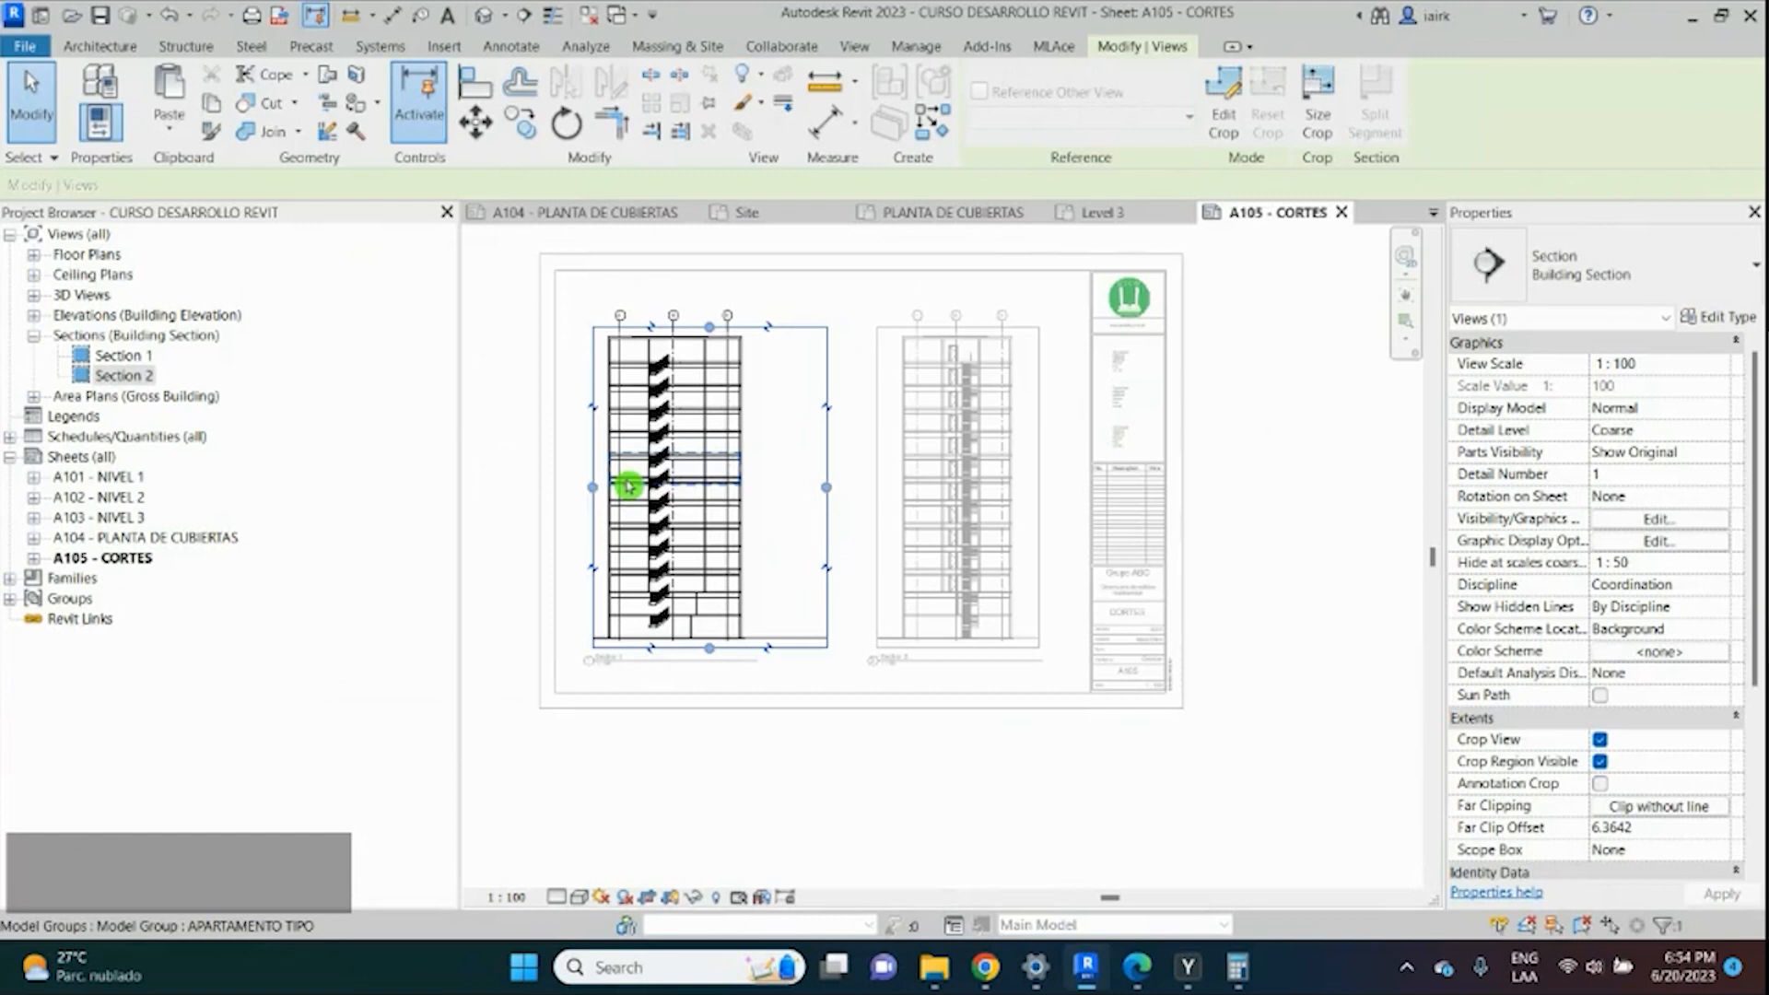
{"action": "left_click_drag", "start_coordinate": [593, 487], "coordinate": [563, 503]}
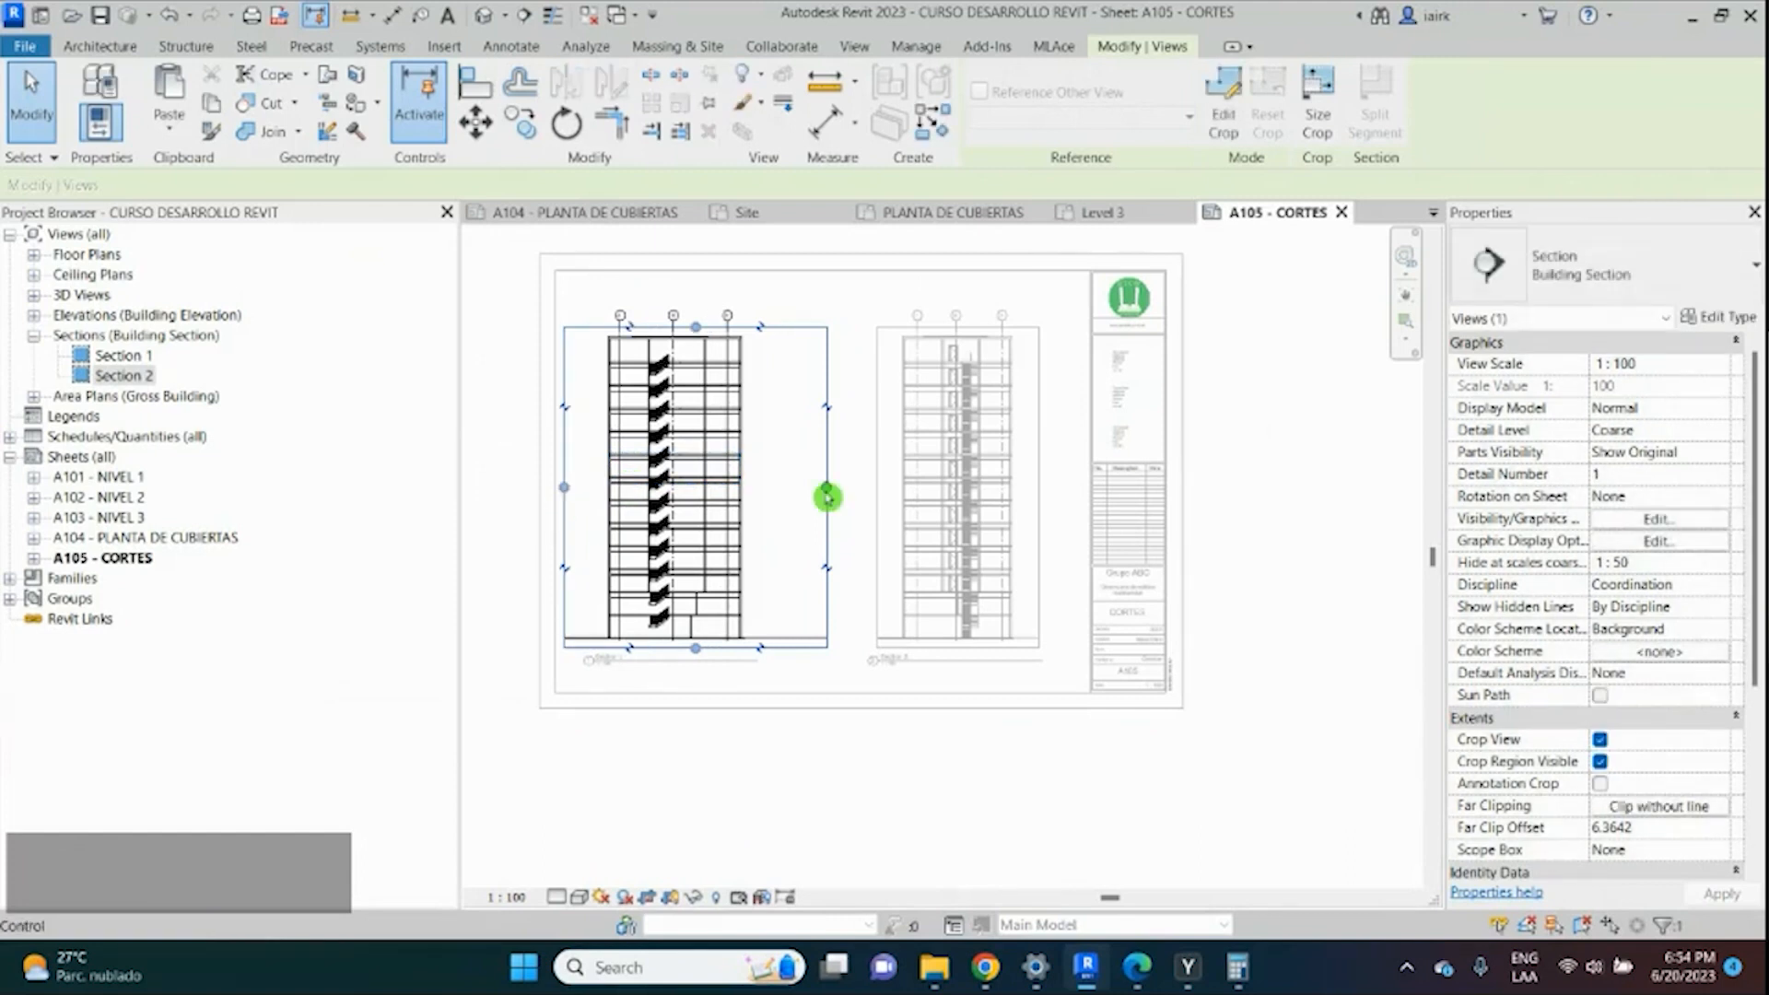
Examine the ground slab and the floors in the widened Section 1, and deactivate the viewport.
{"action": "scroll", "coordinate": [630, 608], "scroll_direction": "up", "scroll_amount": 4}
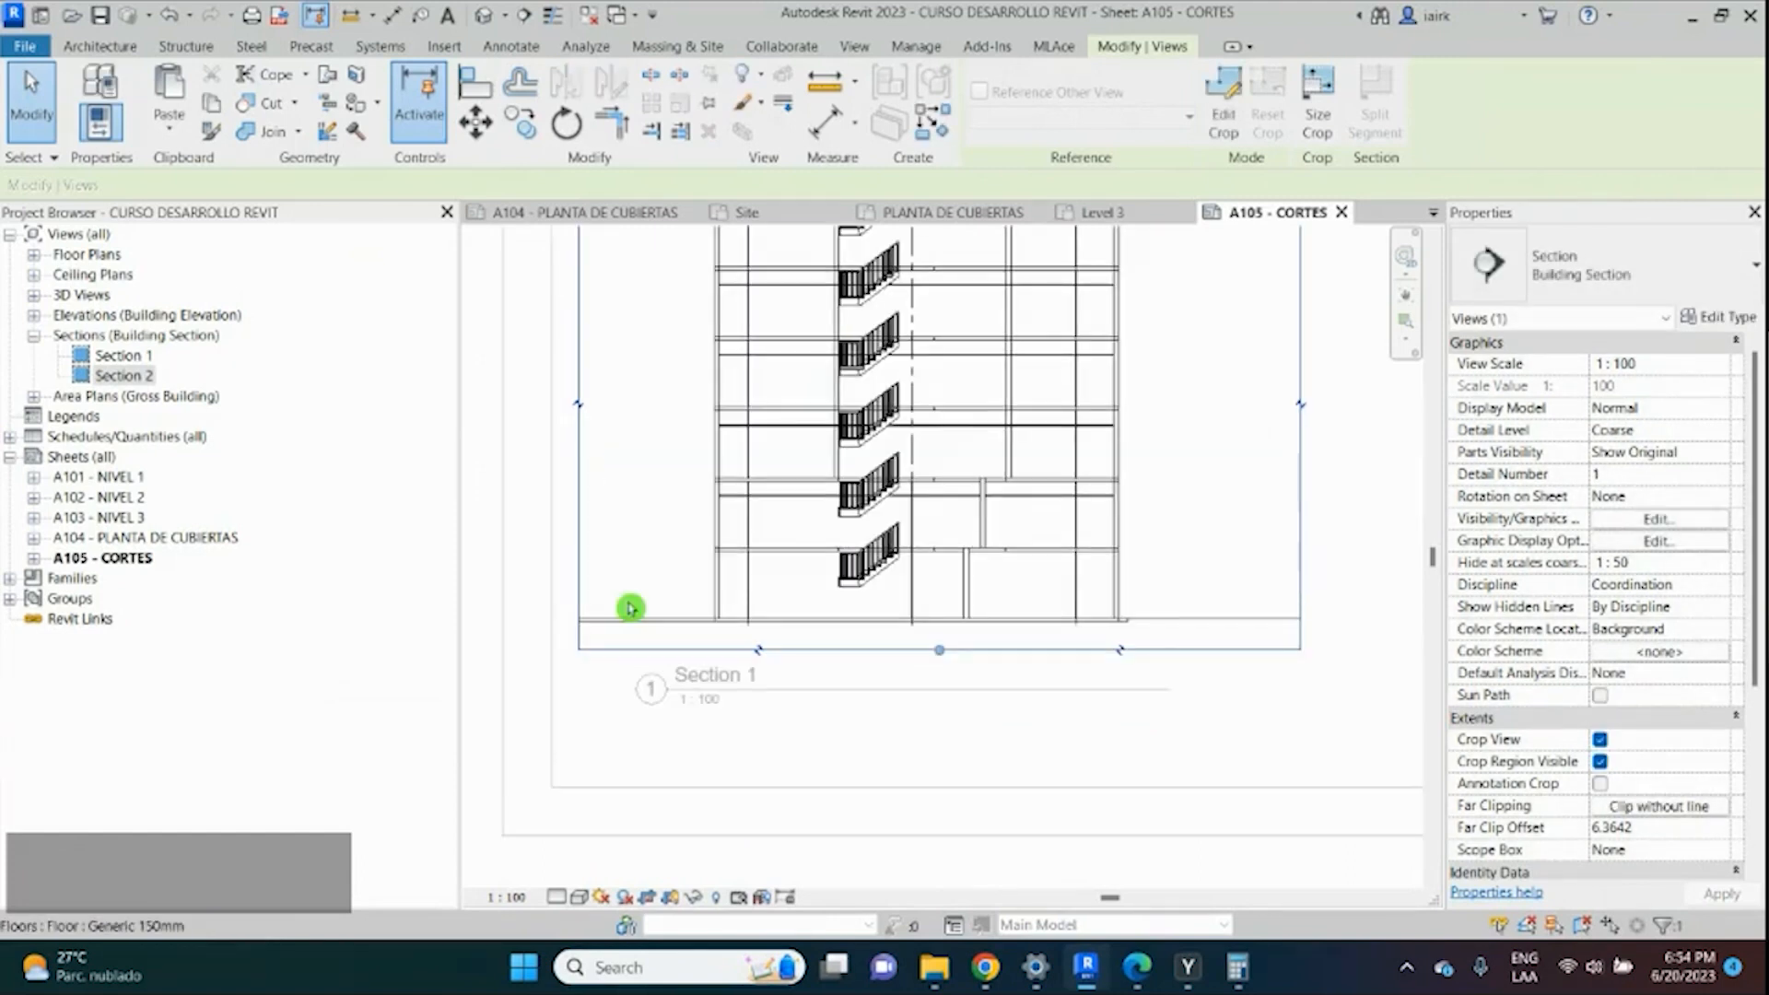
{"action": "middle_click_drag", "start_coordinate": [635, 617], "coordinate": [641, 609]}
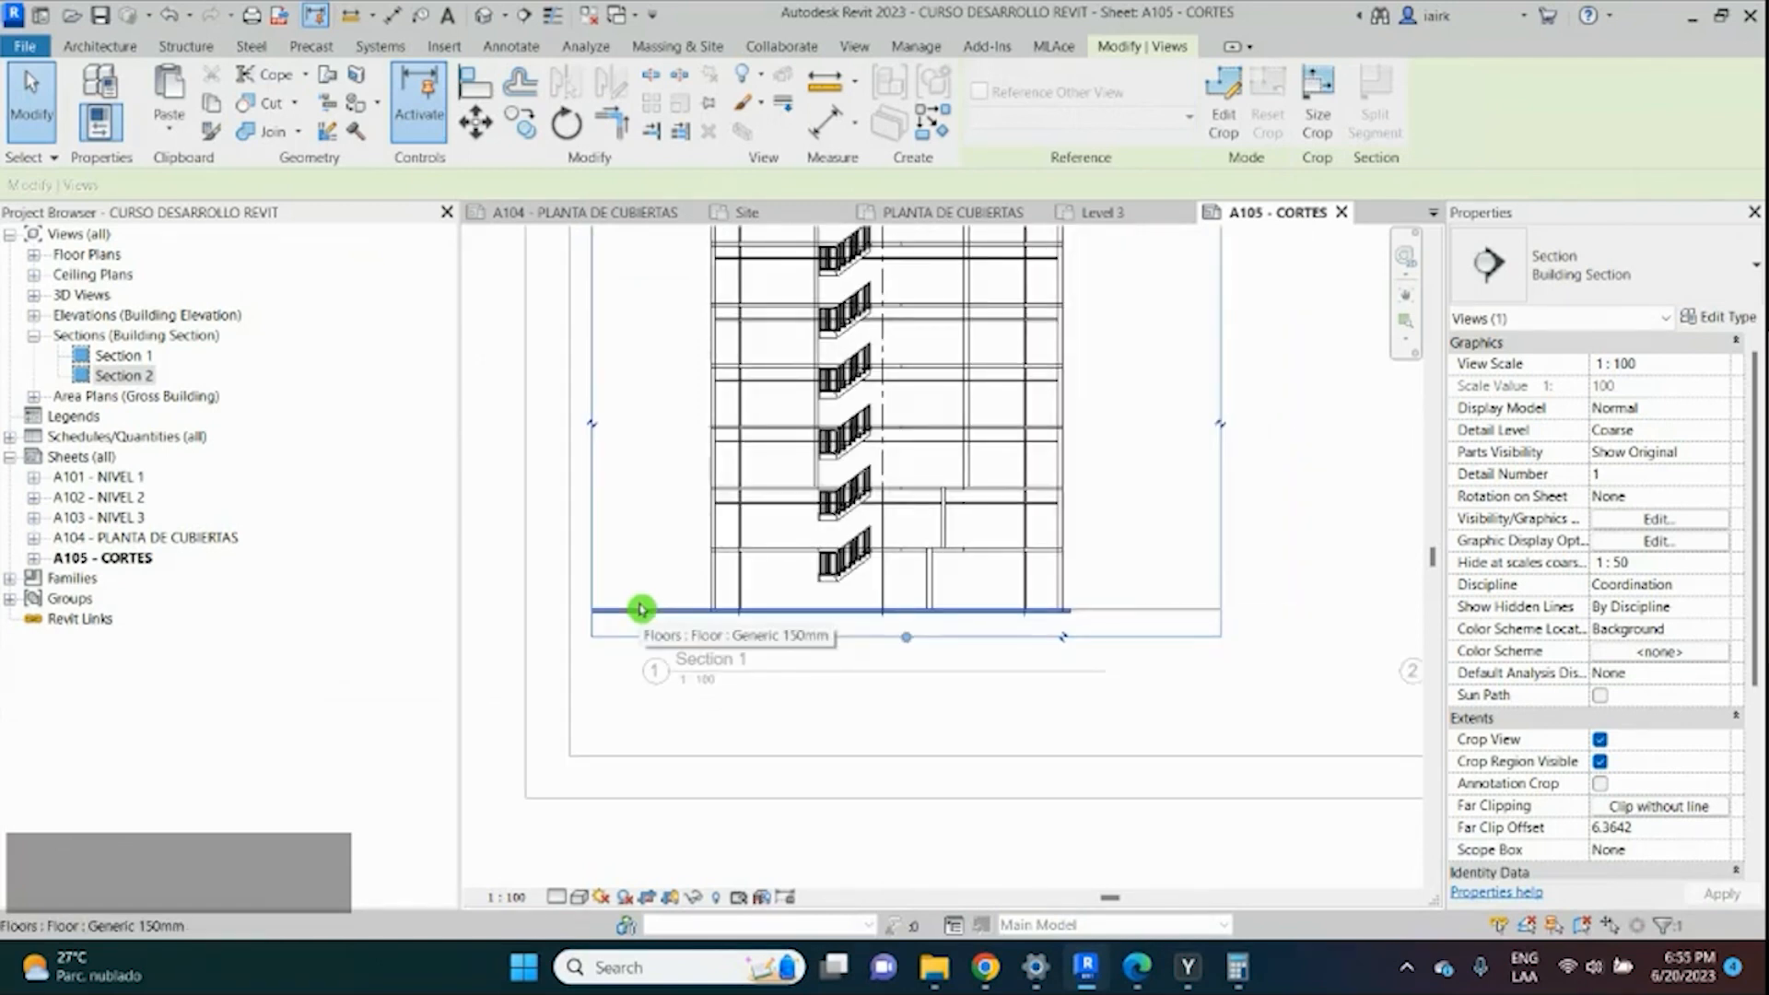
{"action": "scroll", "coordinate": [643, 609], "scroll_direction": "down", "scroll_amount": 5}
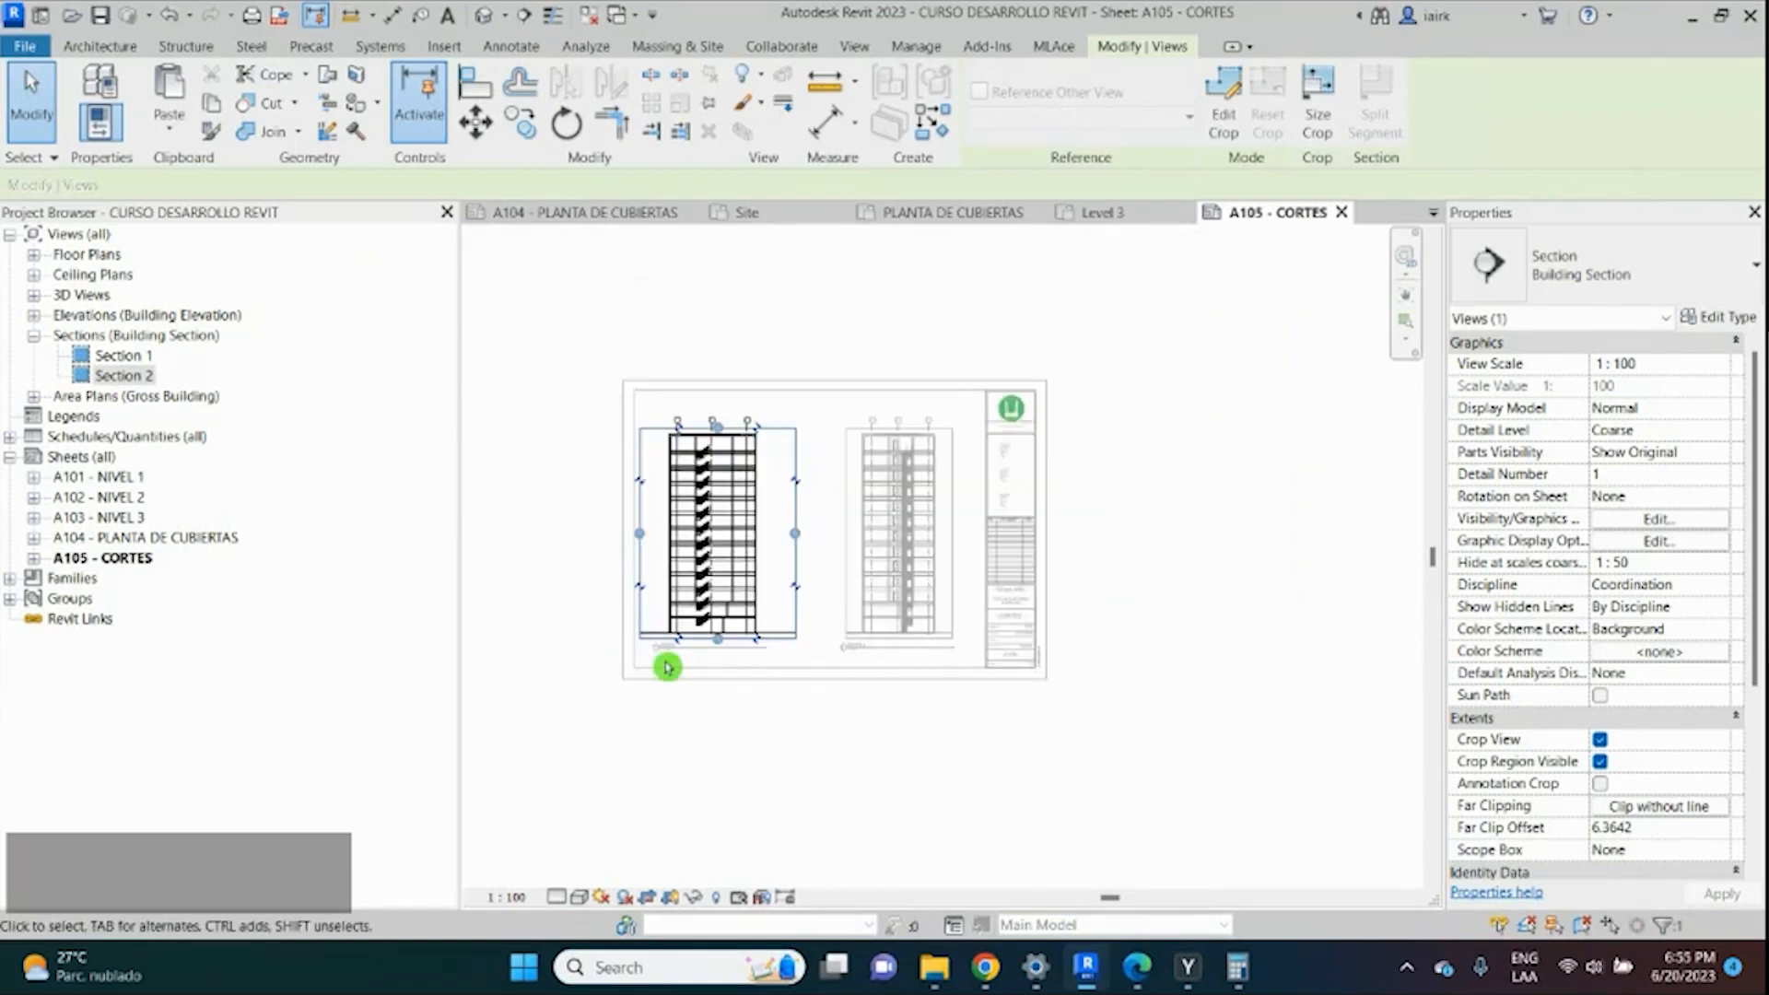
{"action": "scroll", "coordinate": [750, 634], "scroll_direction": "up", "scroll_amount": 3}
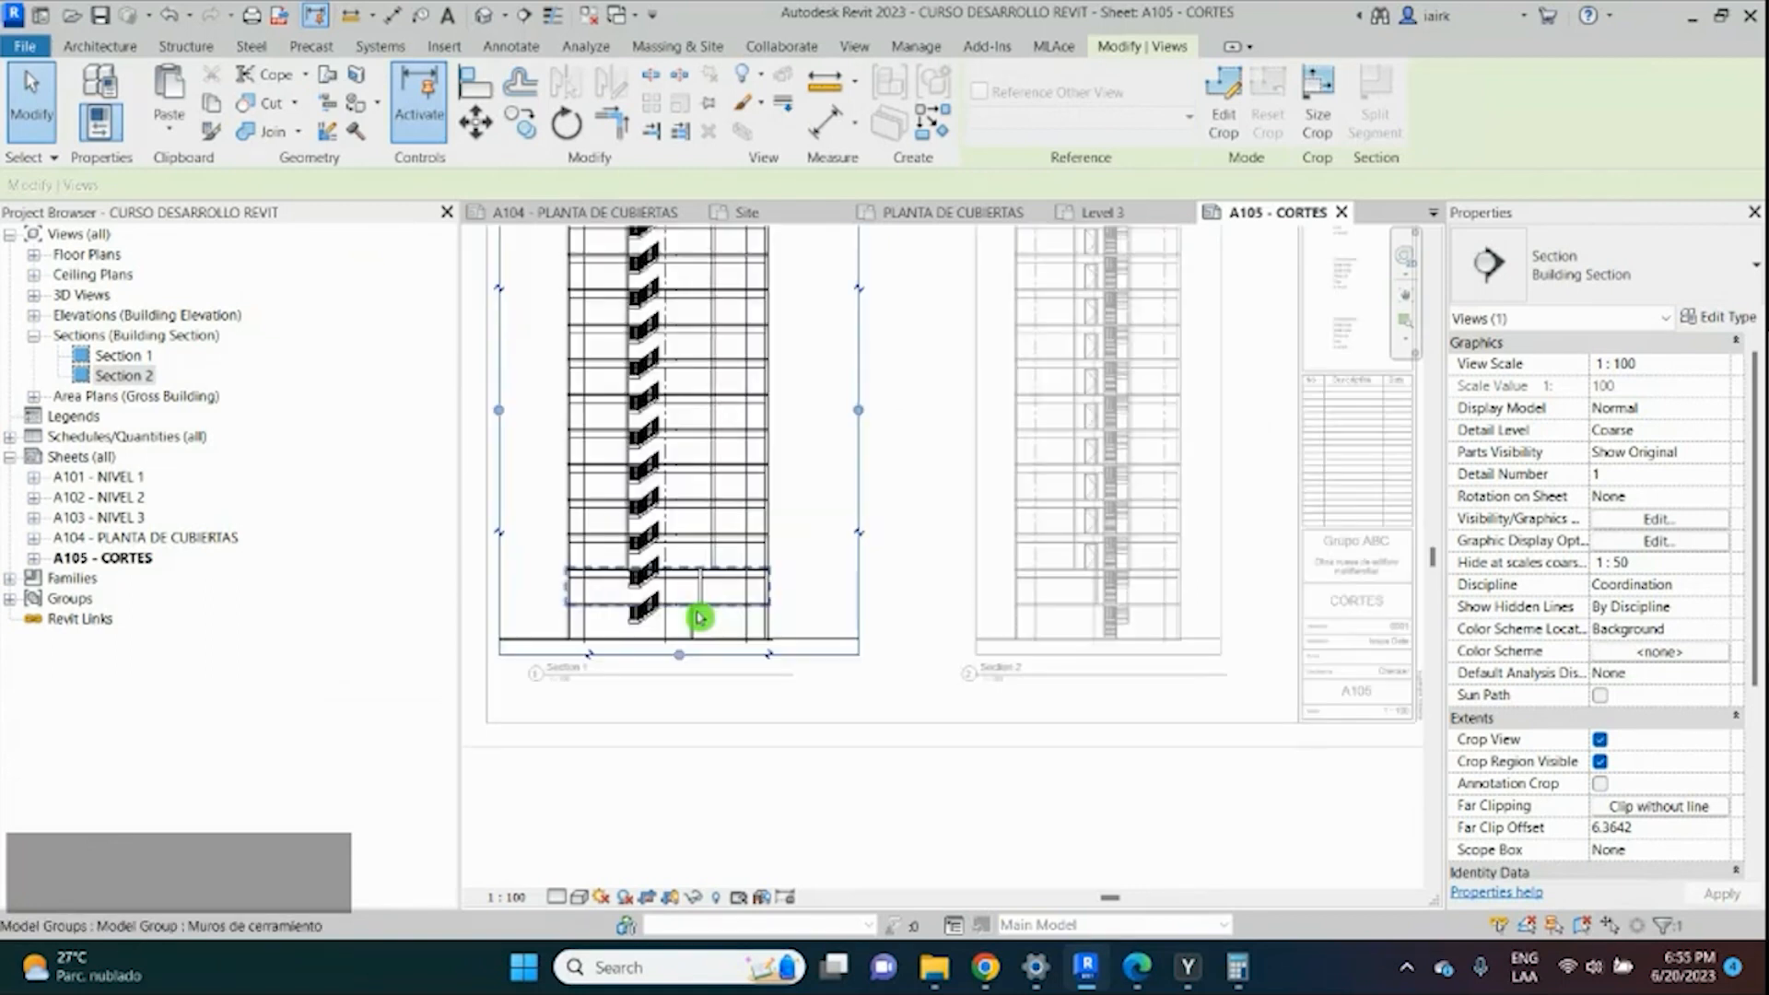
{"action": "scroll", "coordinate": [700, 617], "scroll_direction": "down", "scroll_amount": 2}
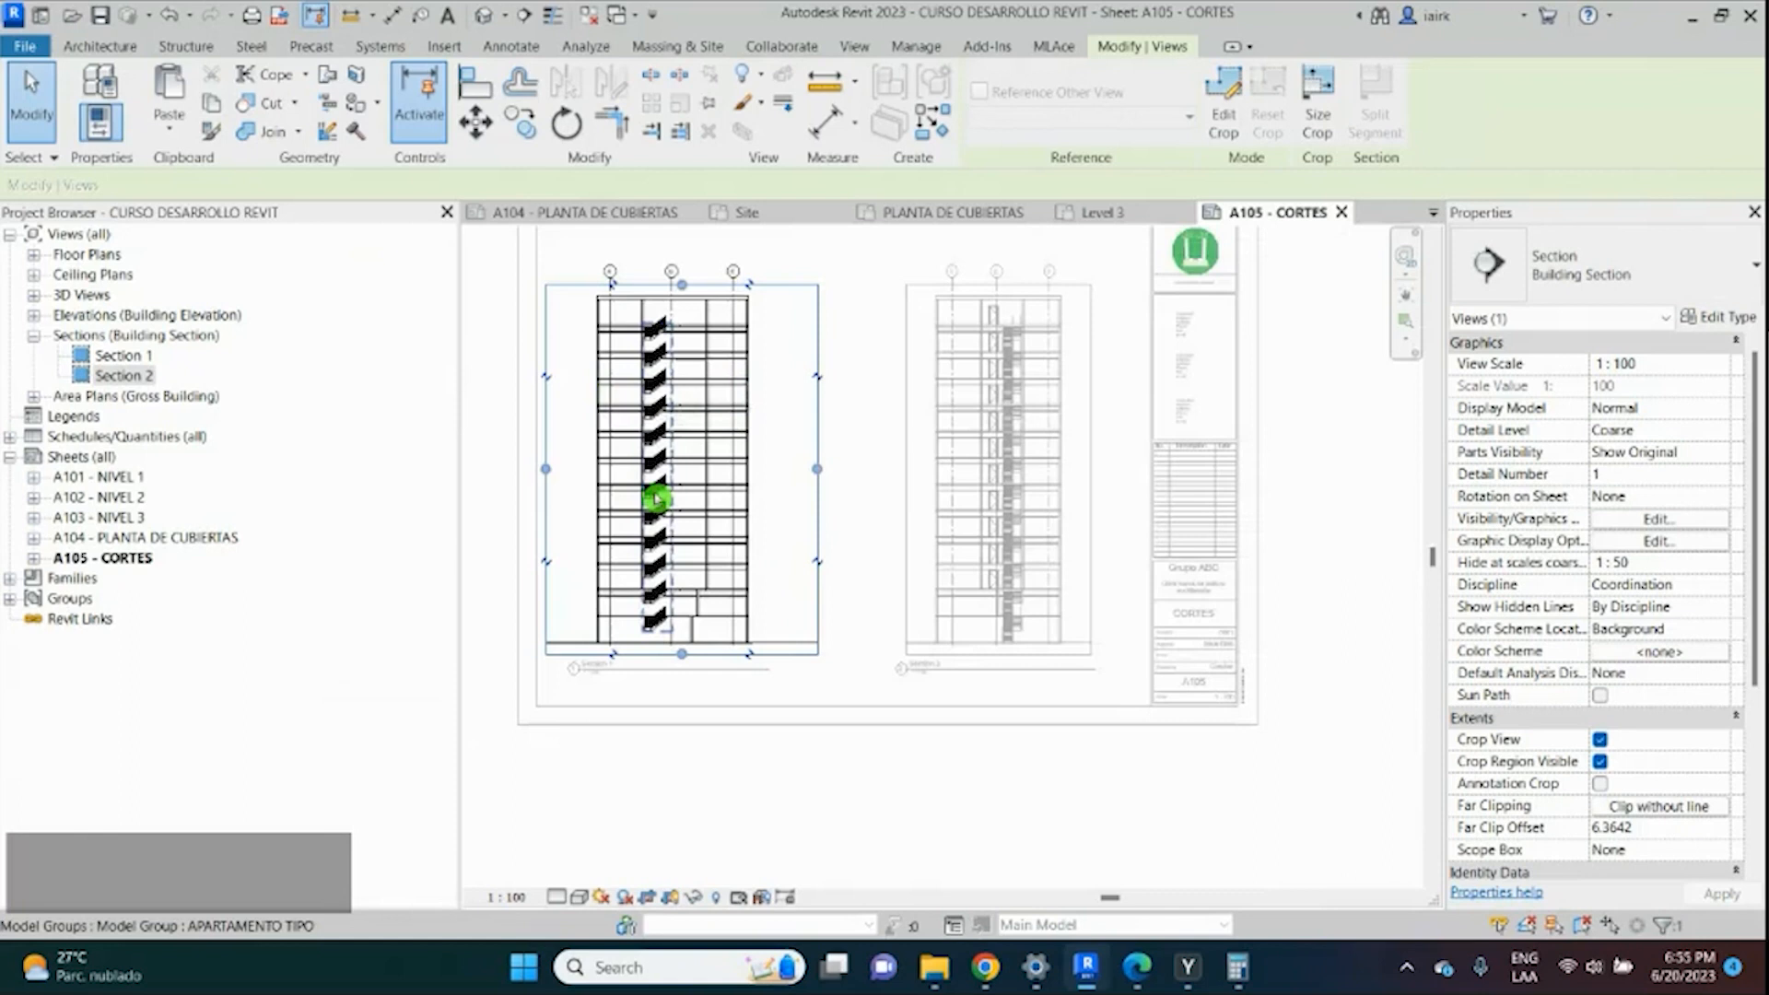
{"action": "scroll", "coordinate": [656, 500], "scroll_direction": "up", "scroll_amount": 3}
{"action": "scroll", "coordinate": [645, 460], "scroll_direction": "down", "scroll_amount": 4}
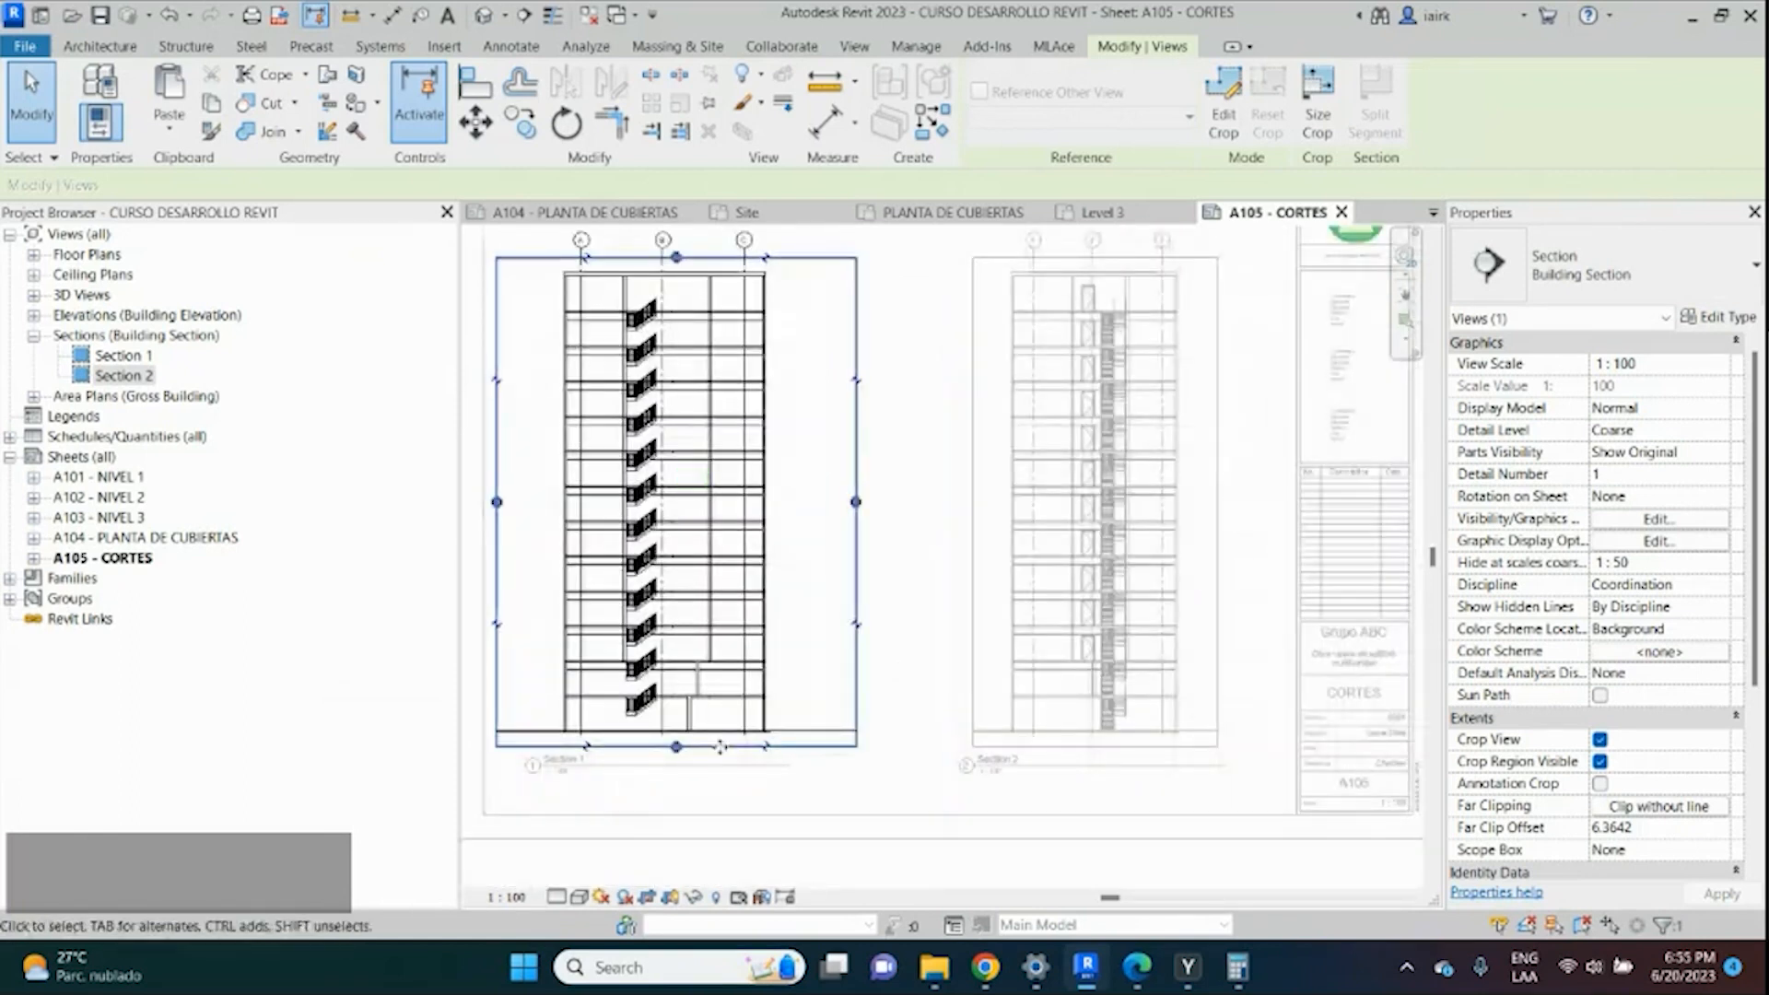
{"action": "scroll", "coordinate": [896, 494], "scroll_direction": "down", "scroll_amount": 3}
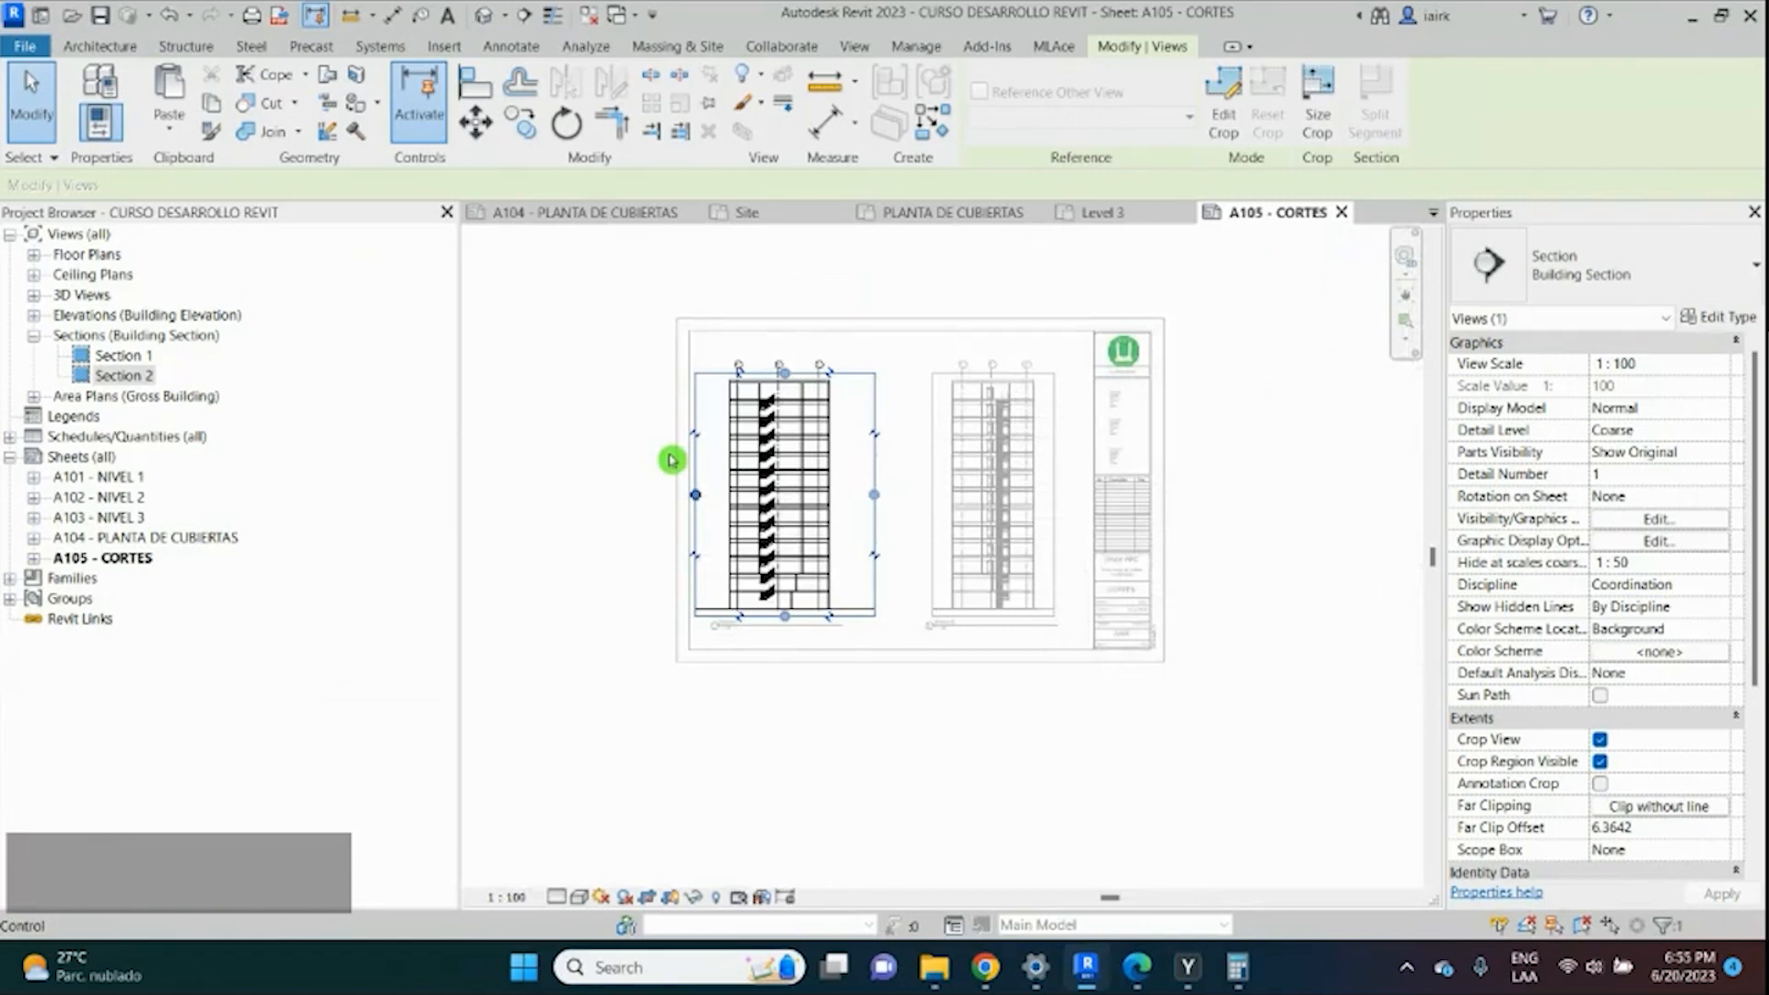
{"action": "left_click", "coordinate": [761, 293]}
{"action": "double_click", "coordinate": [761, 293]}
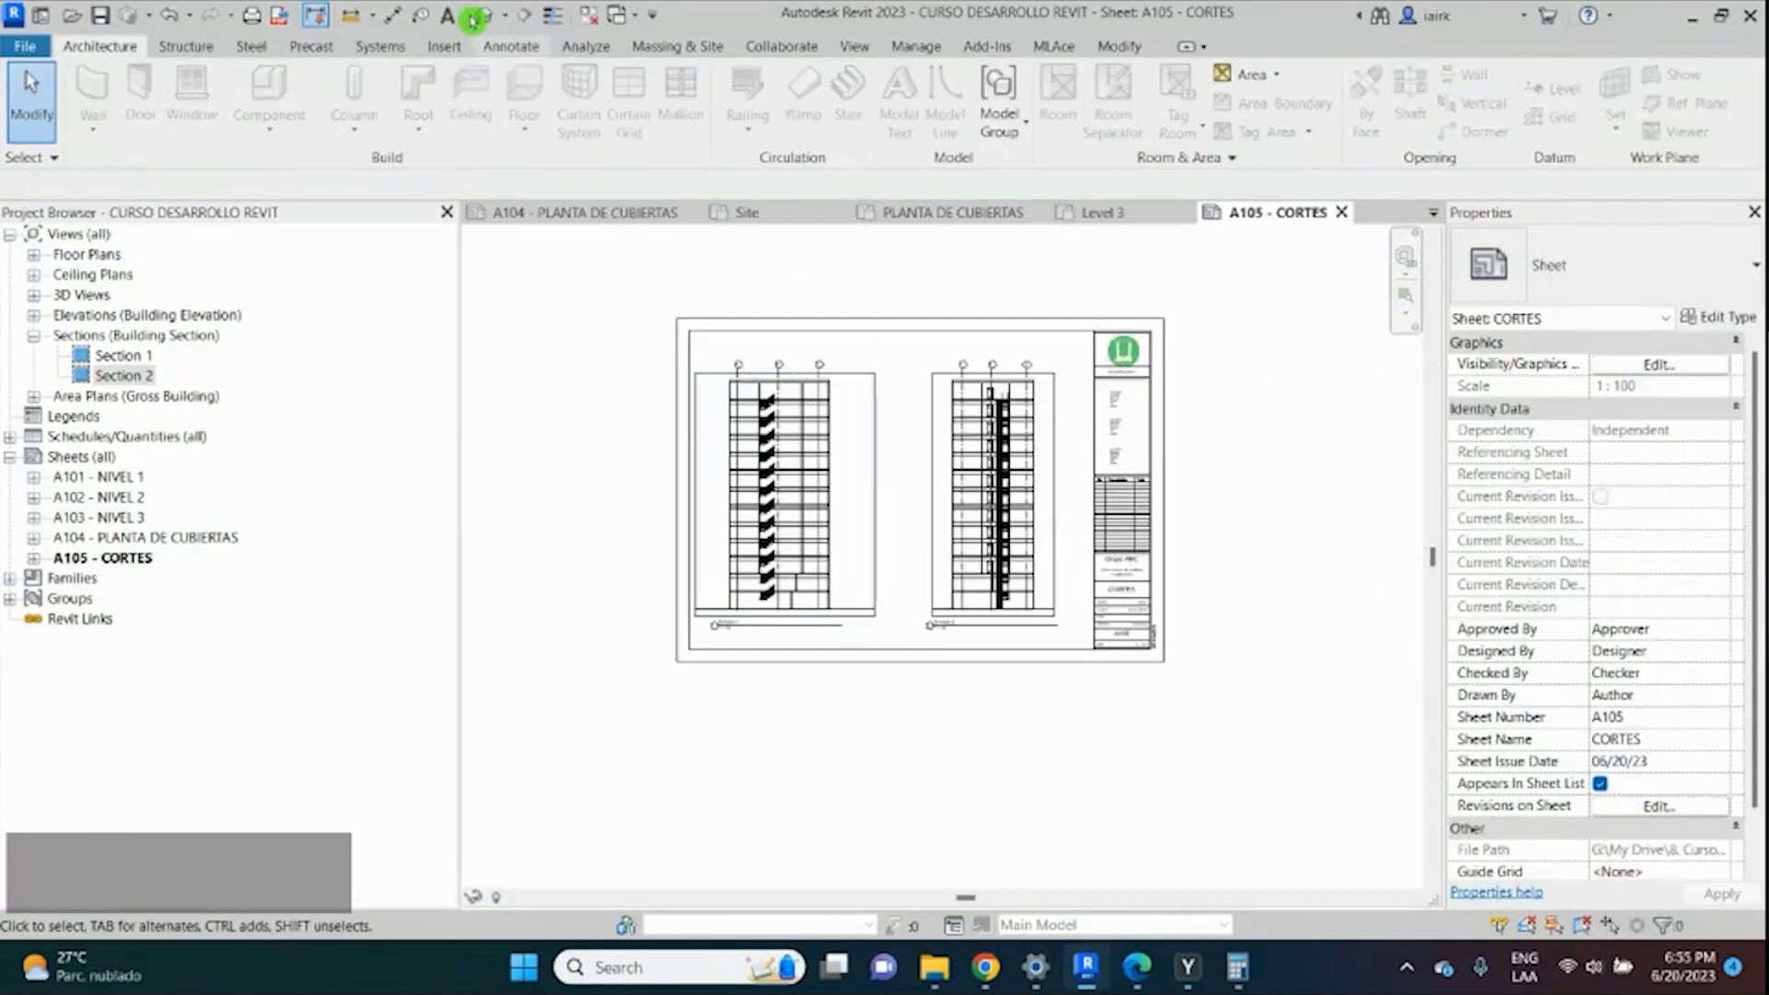
Open the default 3D view and stretch the extents of the topmost level, Level 14, across the site to enclose the building.
{"action": "left_click", "coordinate": [472, 19]}
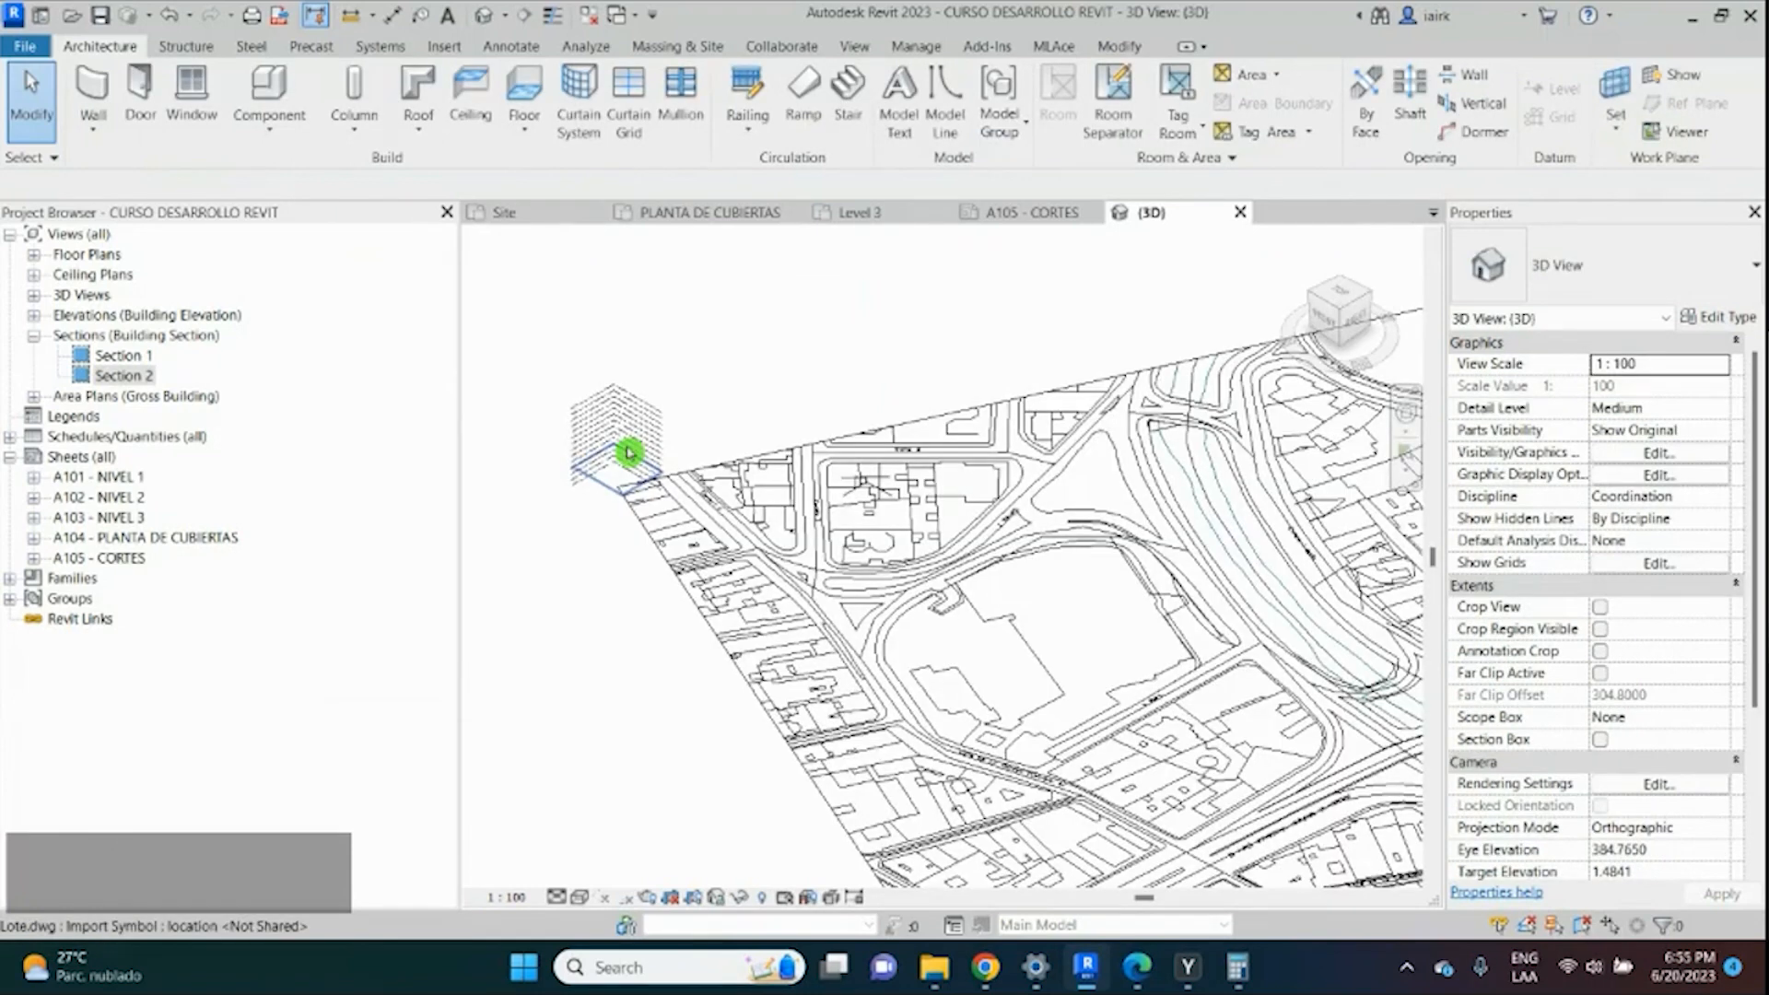
{"action": "left_click", "coordinate": [608, 394]}
{"action": "scroll", "coordinate": [514, 446], "scroll_direction": "down", "scroll_amount": 1}
{"action": "middle_click_drag", "start_coordinate": [514, 446], "coordinate": [1036, 705], "text": "shift"}
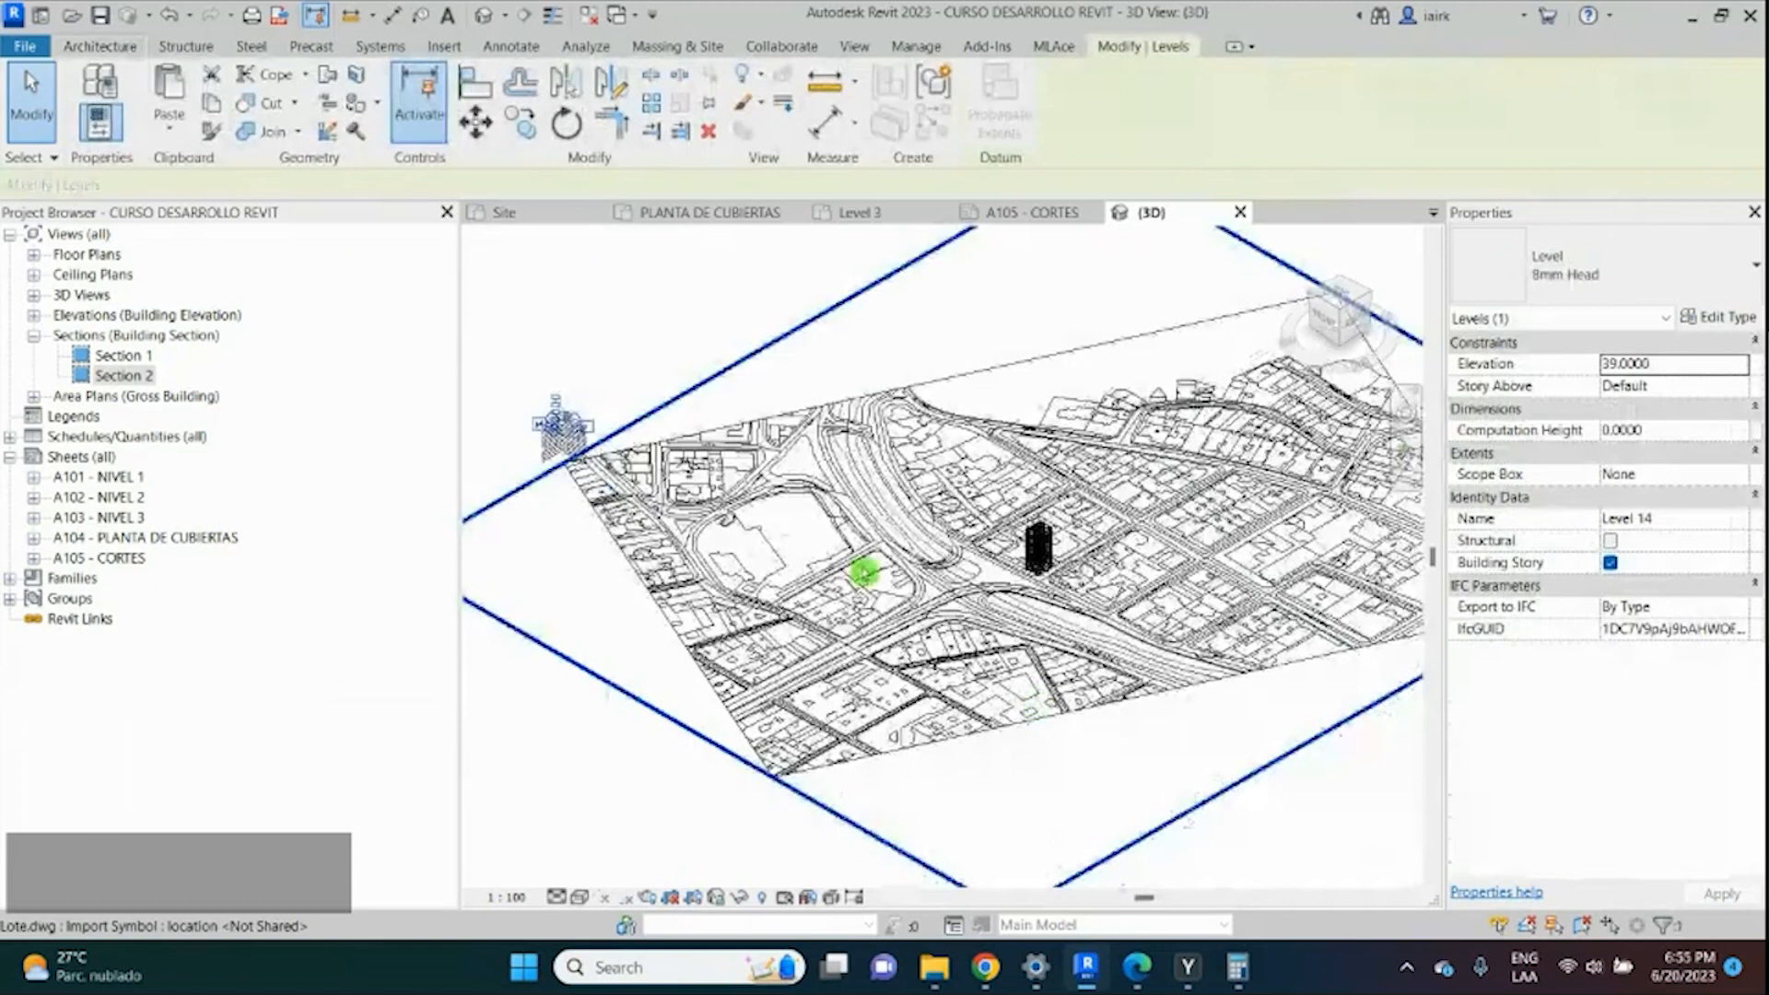
{"action": "scroll", "coordinate": [781, 423], "scroll_direction": "up", "scroll_amount": 5}
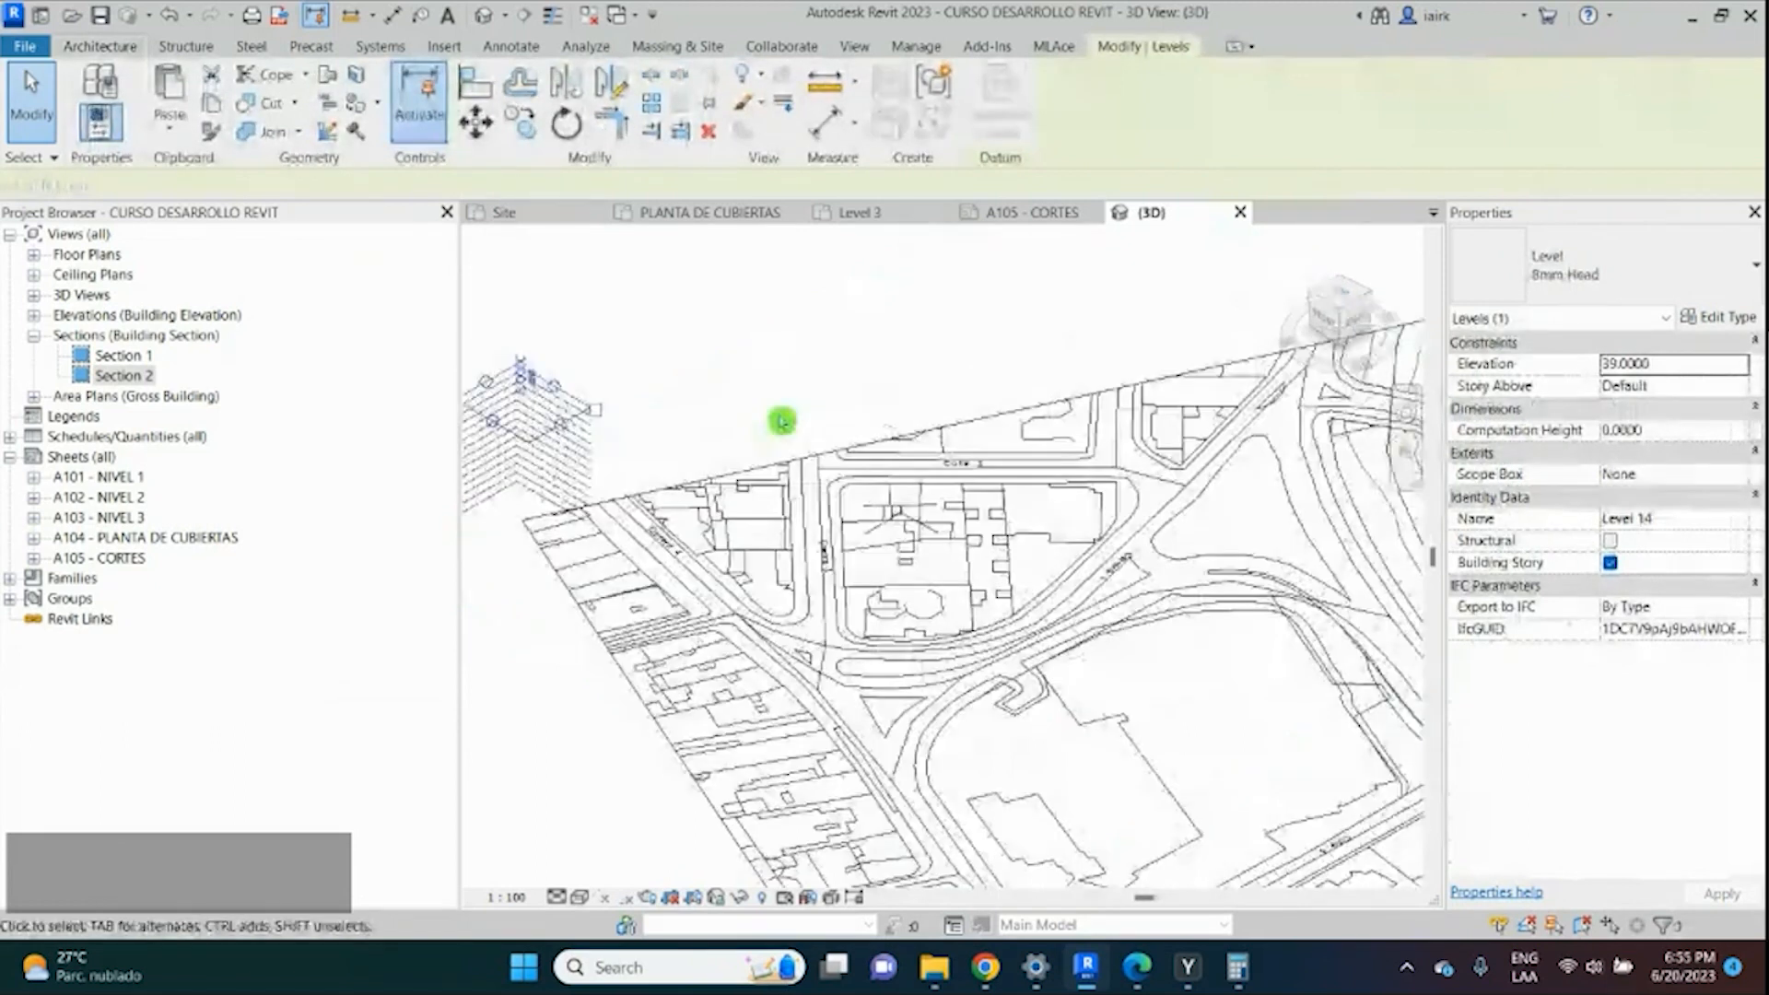
{"action": "scroll", "coordinate": [781, 422], "scroll_direction": "down", "scroll_amount": 2}
{"action": "middle_click_drag", "start_coordinate": [619, 431], "coordinate": [616, 425], "text": "shift"}
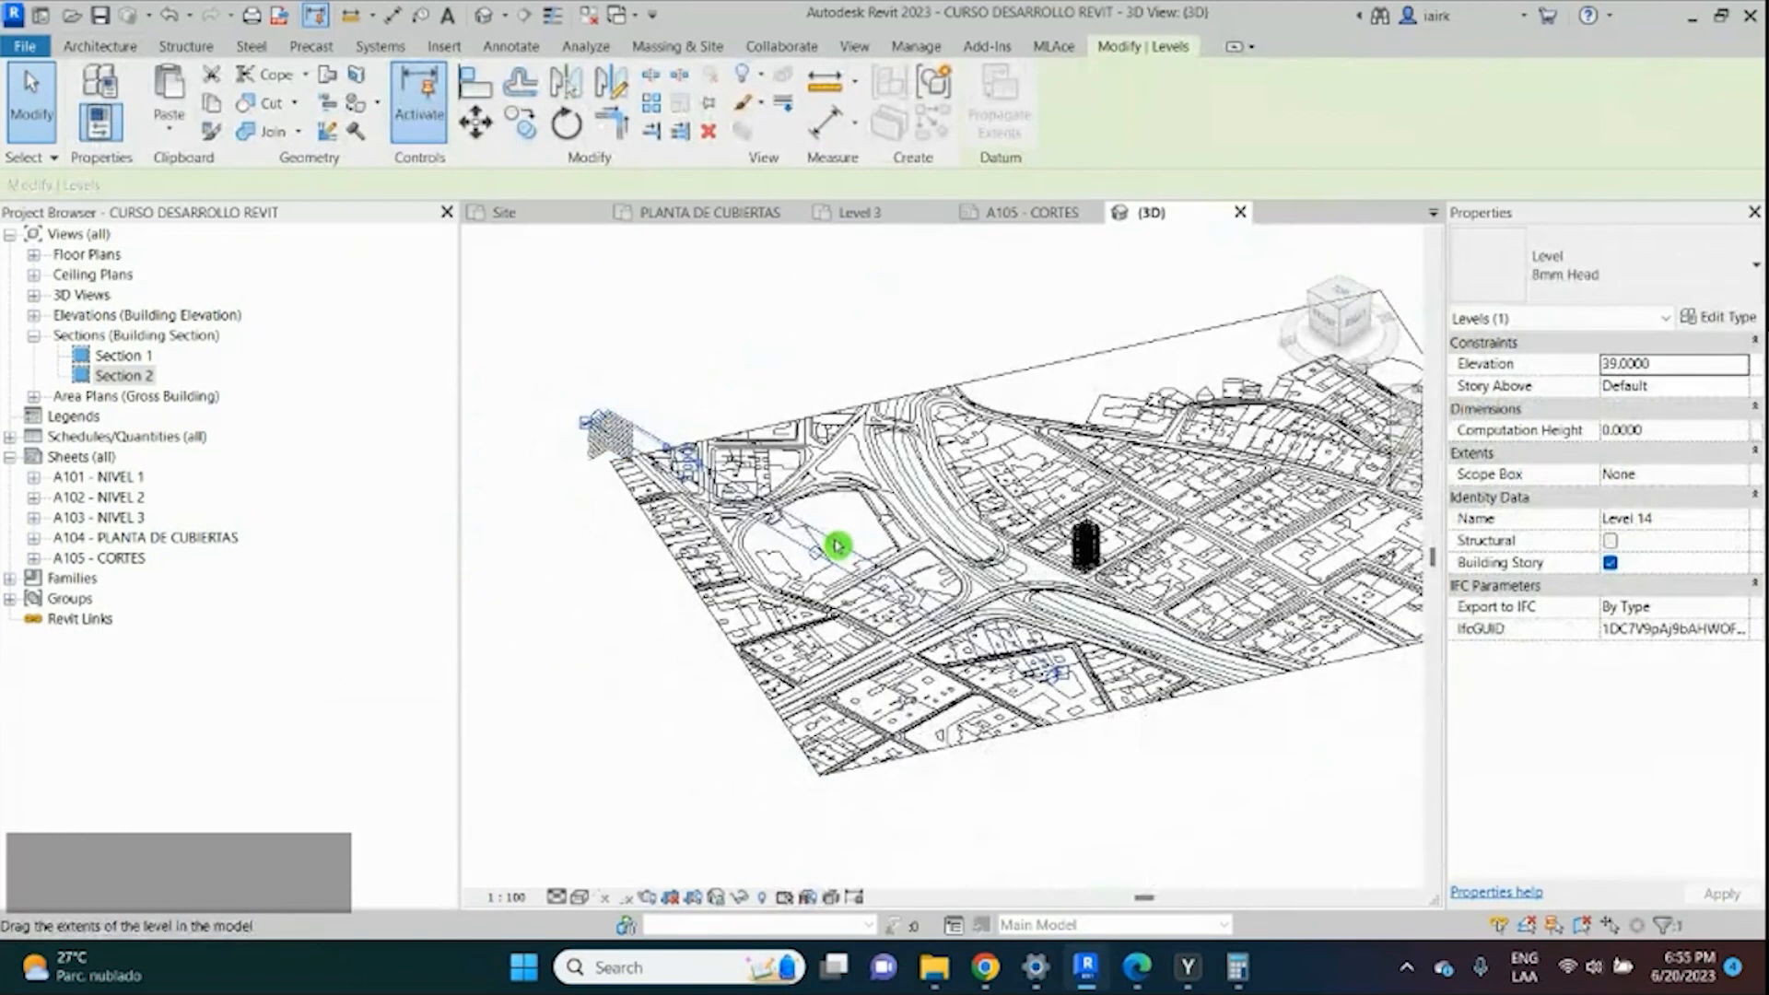
{"action": "left_click_drag", "start_coordinate": [836, 546], "coordinate": [1016, 435]}
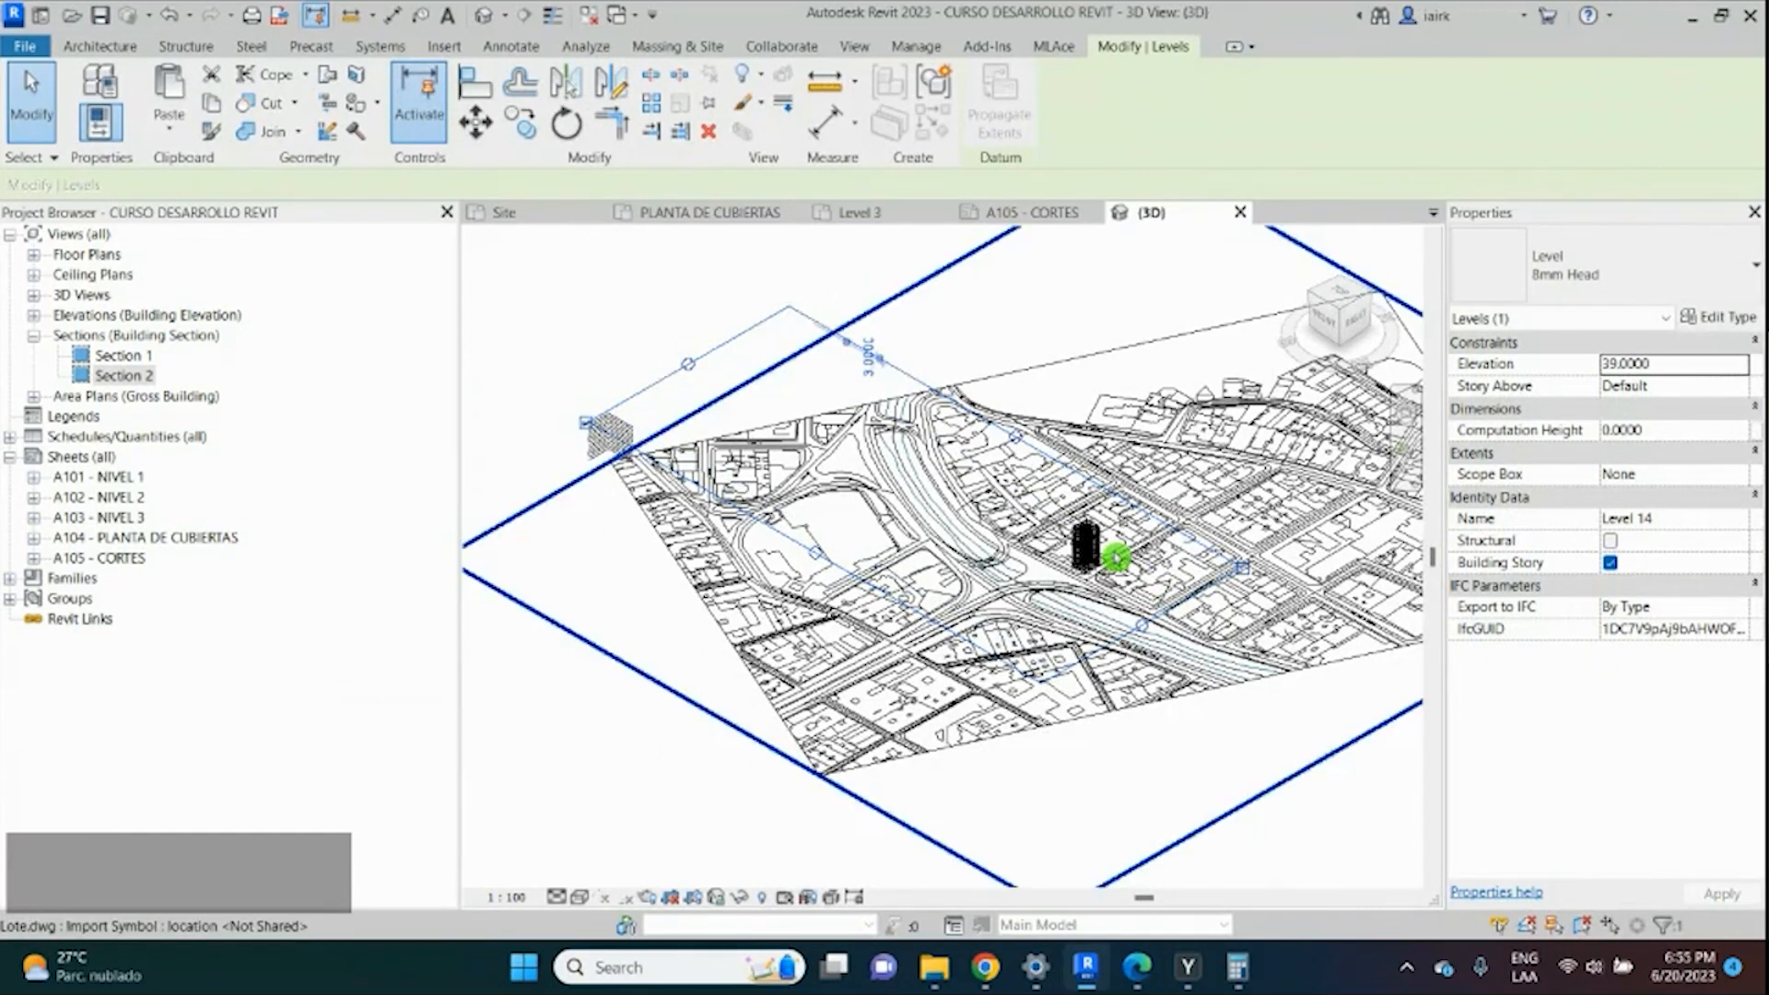
{"action": "scroll", "coordinate": [637, 422], "scroll_direction": "up", "scroll_amount": 1}
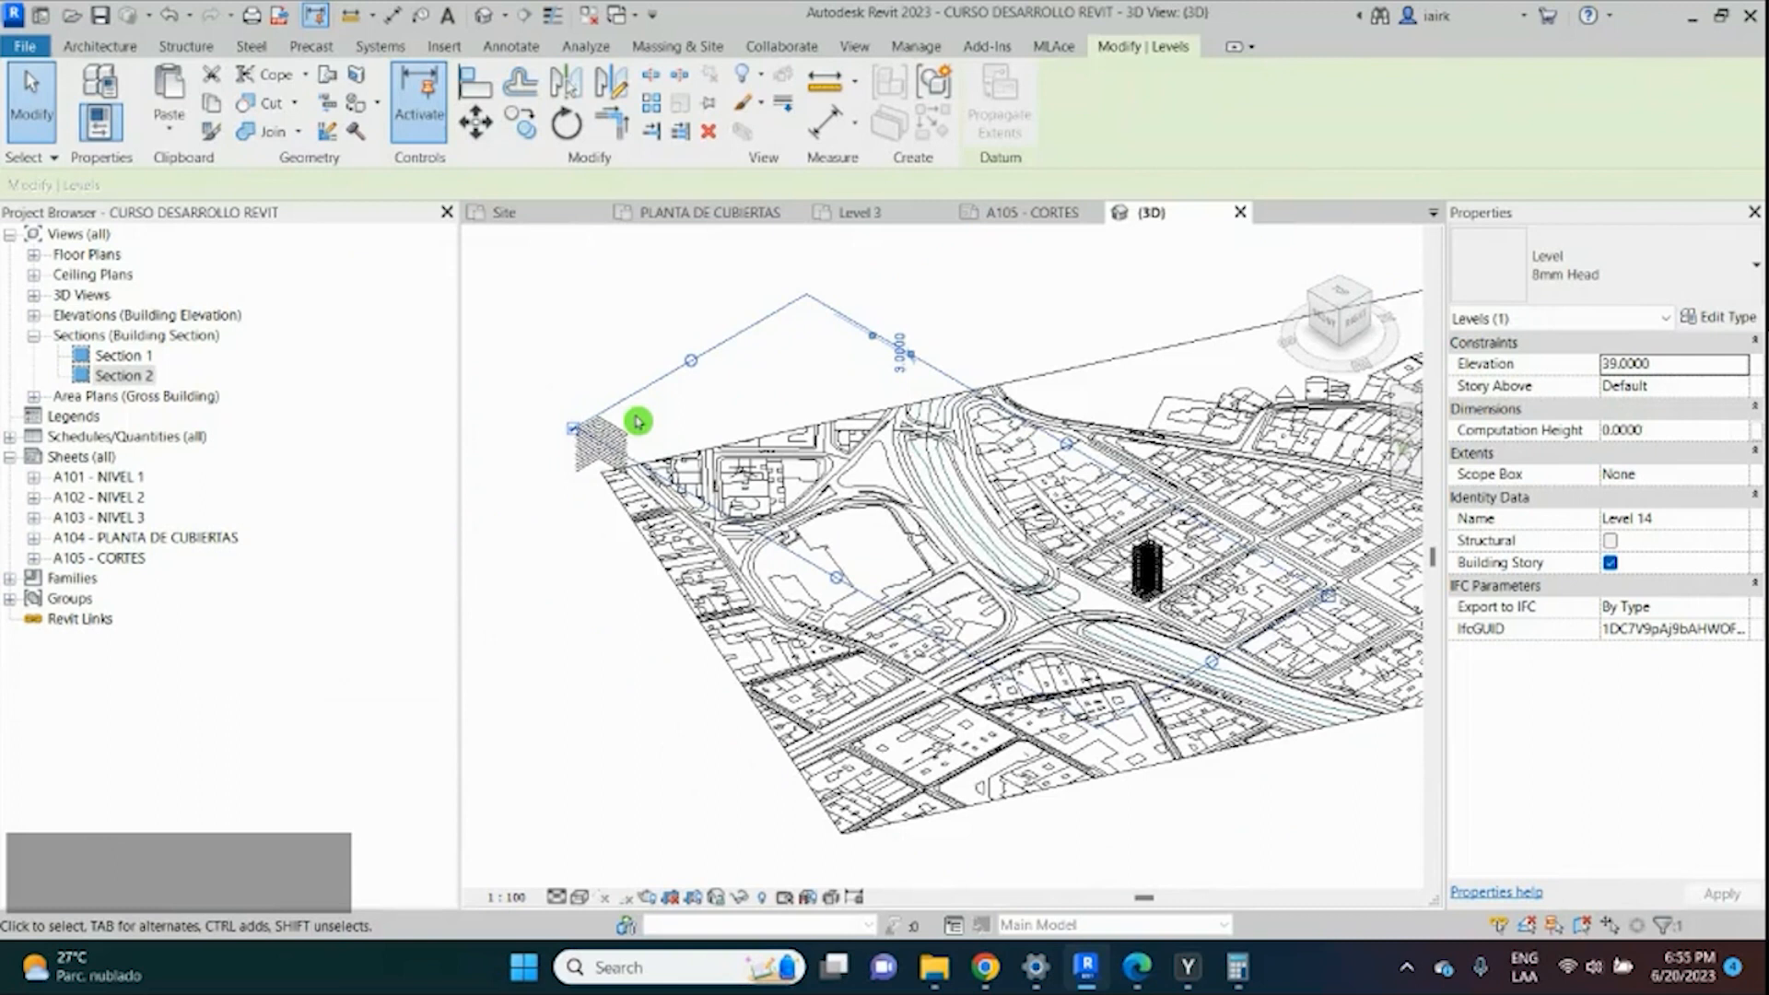
Stretch the extents of Level 13 across the site to enclose the building, and check the levels on the A105 - CORTES sheet.
{"action": "left_click", "coordinate": [638, 422]}
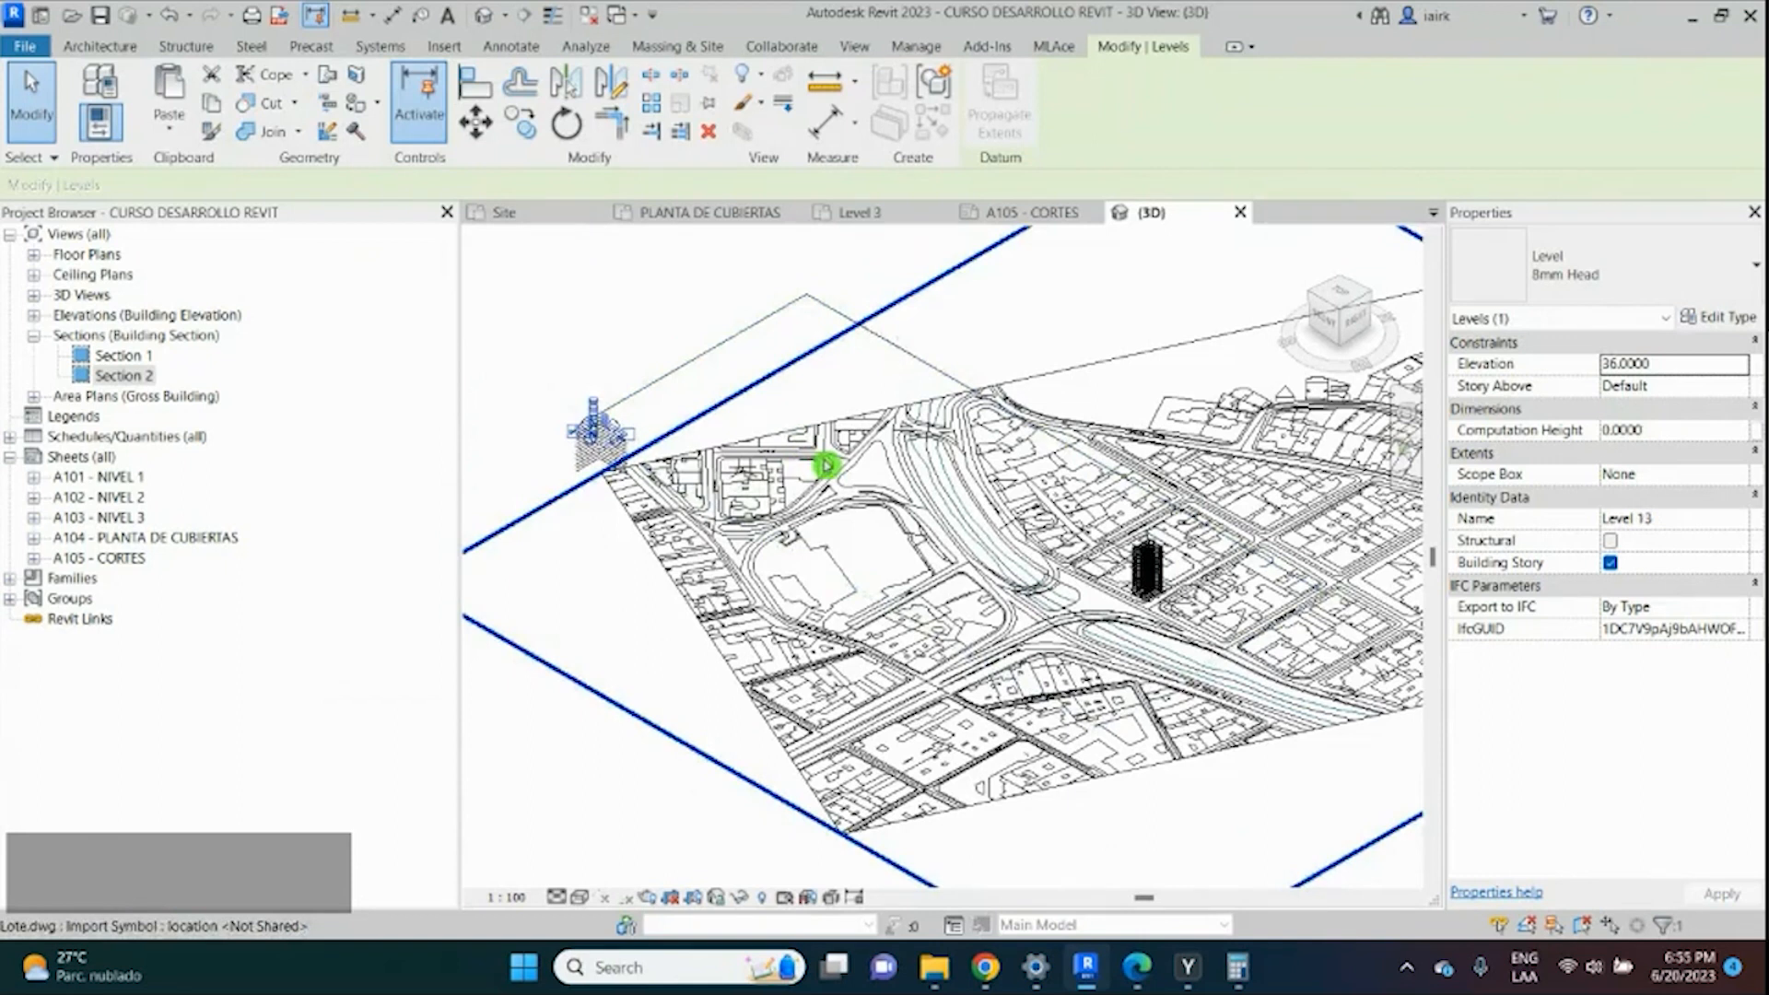
{"action": "left_click_drag", "start_coordinate": [618, 423], "coordinate": [715, 379]}
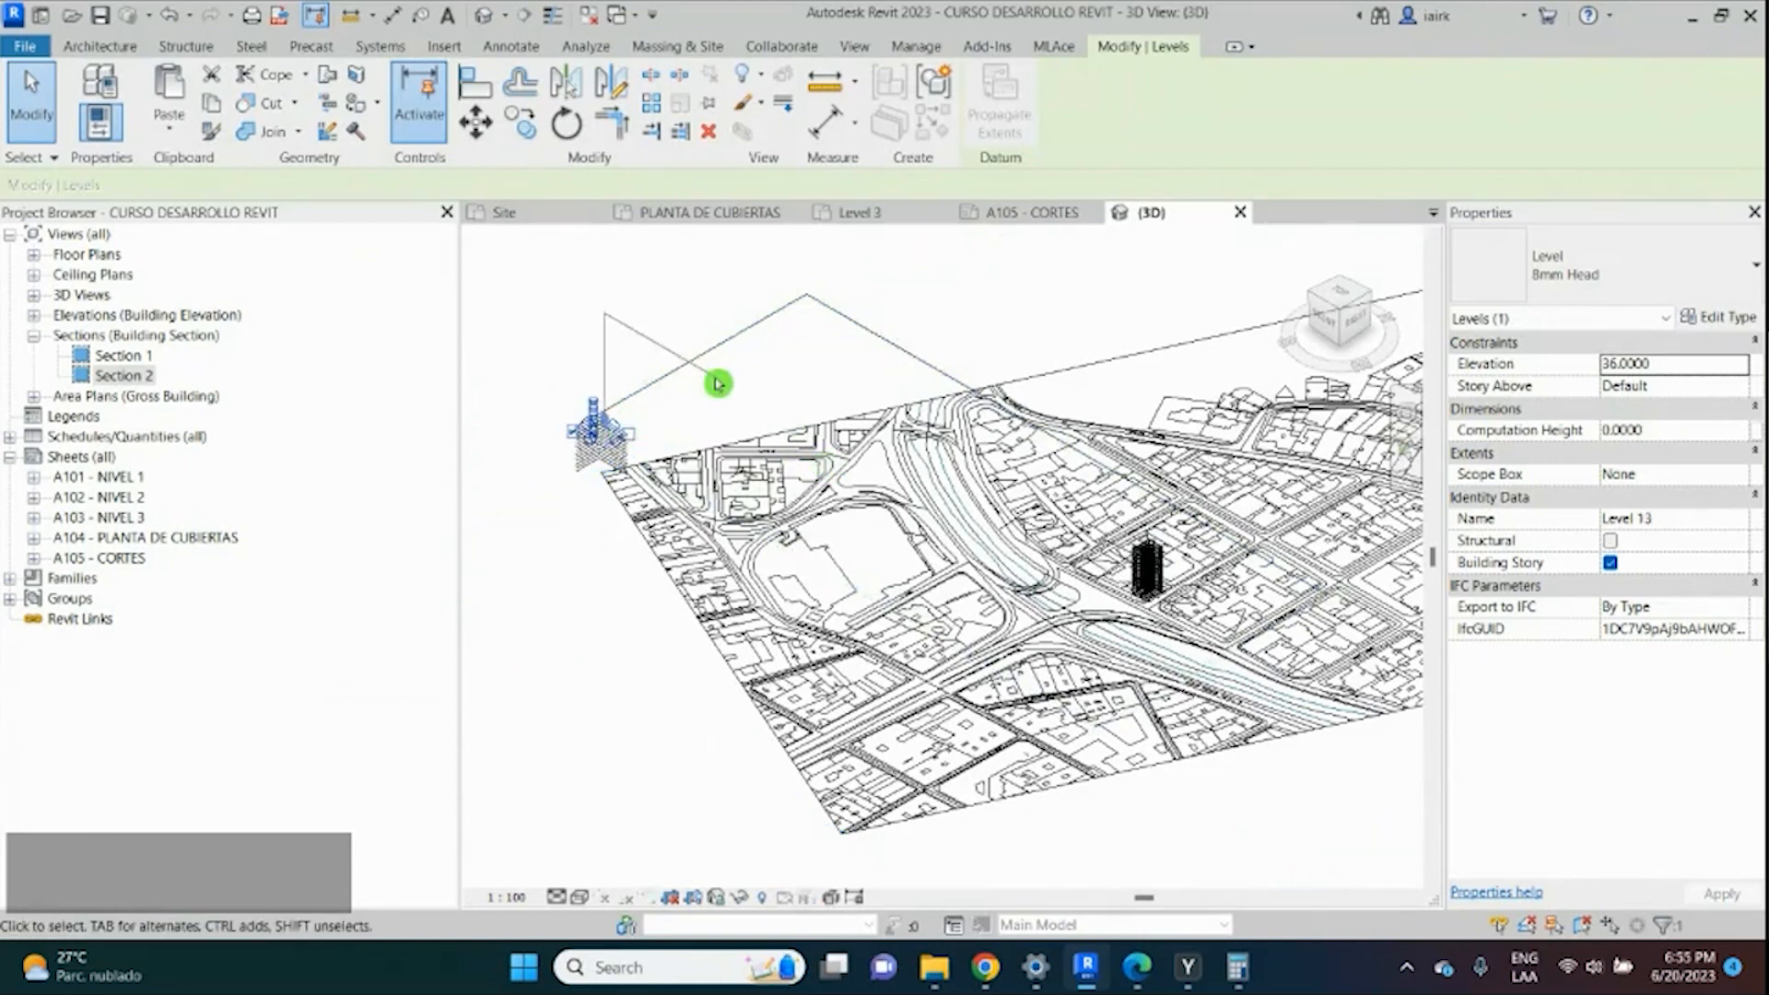
{"action": "scroll", "coordinate": [573, 453], "scroll_direction": "up", "scroll_amount": 3}
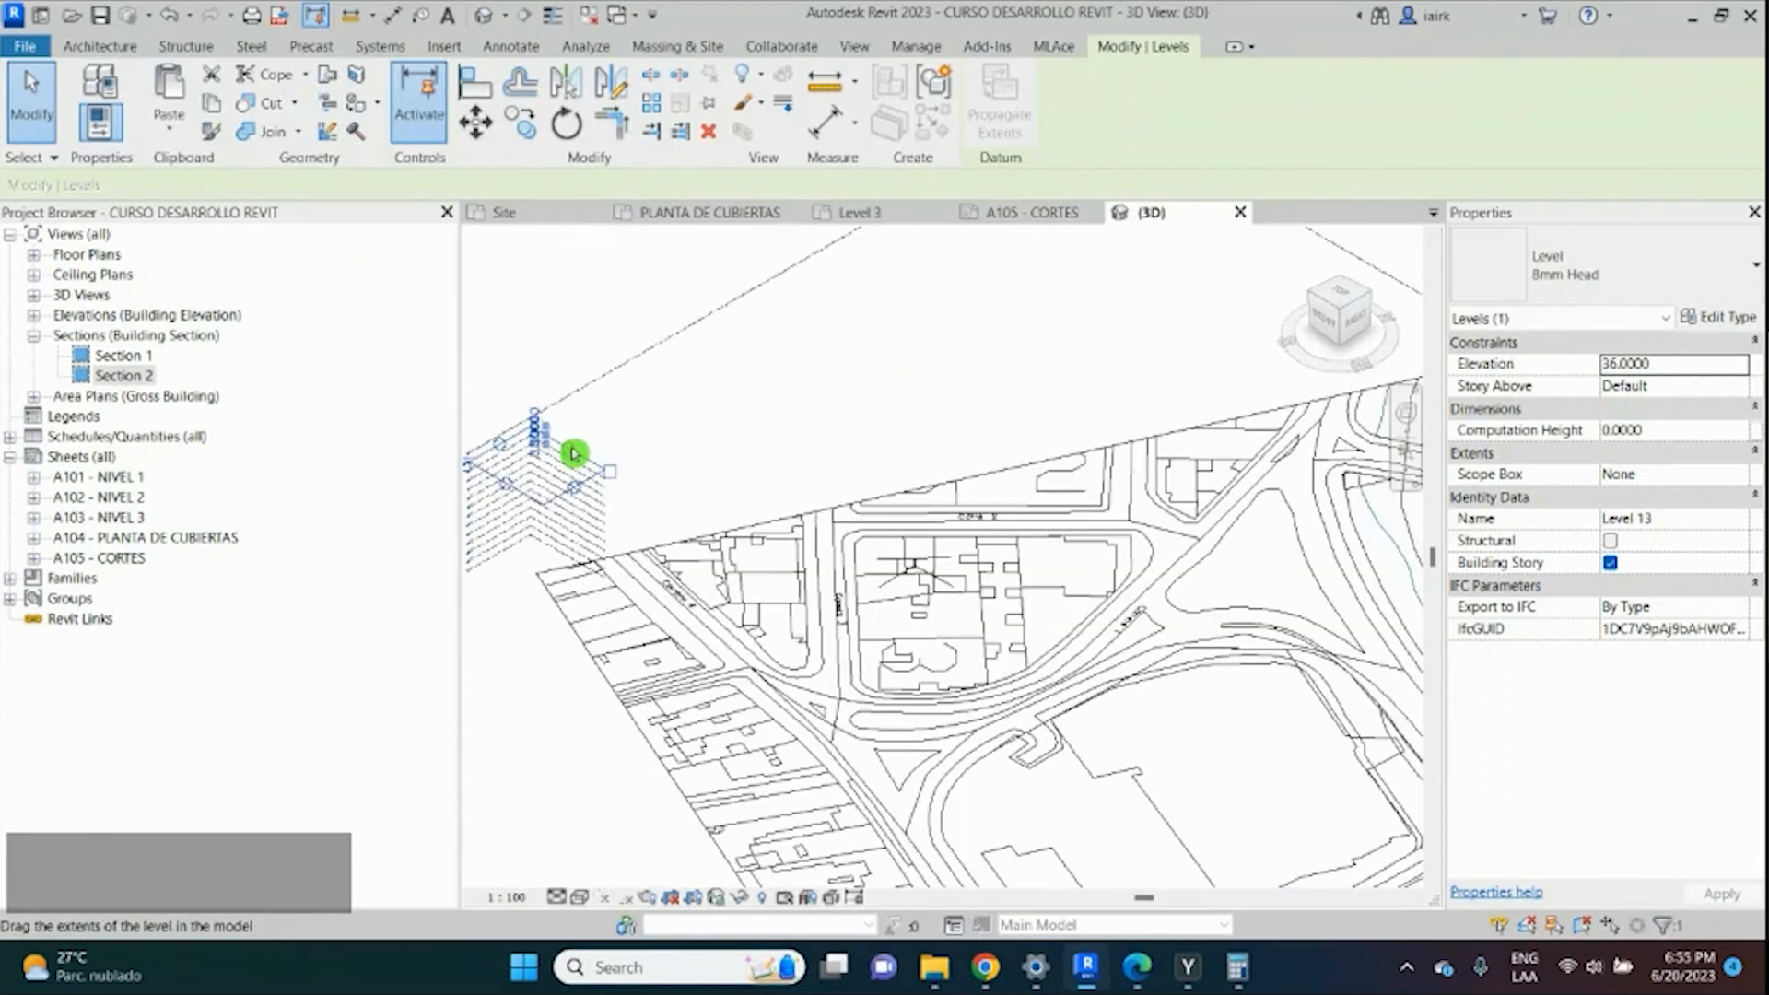
{"action": "scroll", "coordinate": [573, 453], "scroll_direction": "down", "scroll_amount": 2}
{"action": "left_click_drag", "start_coordinate": [573, 454], "coordinate": [903, 302]}
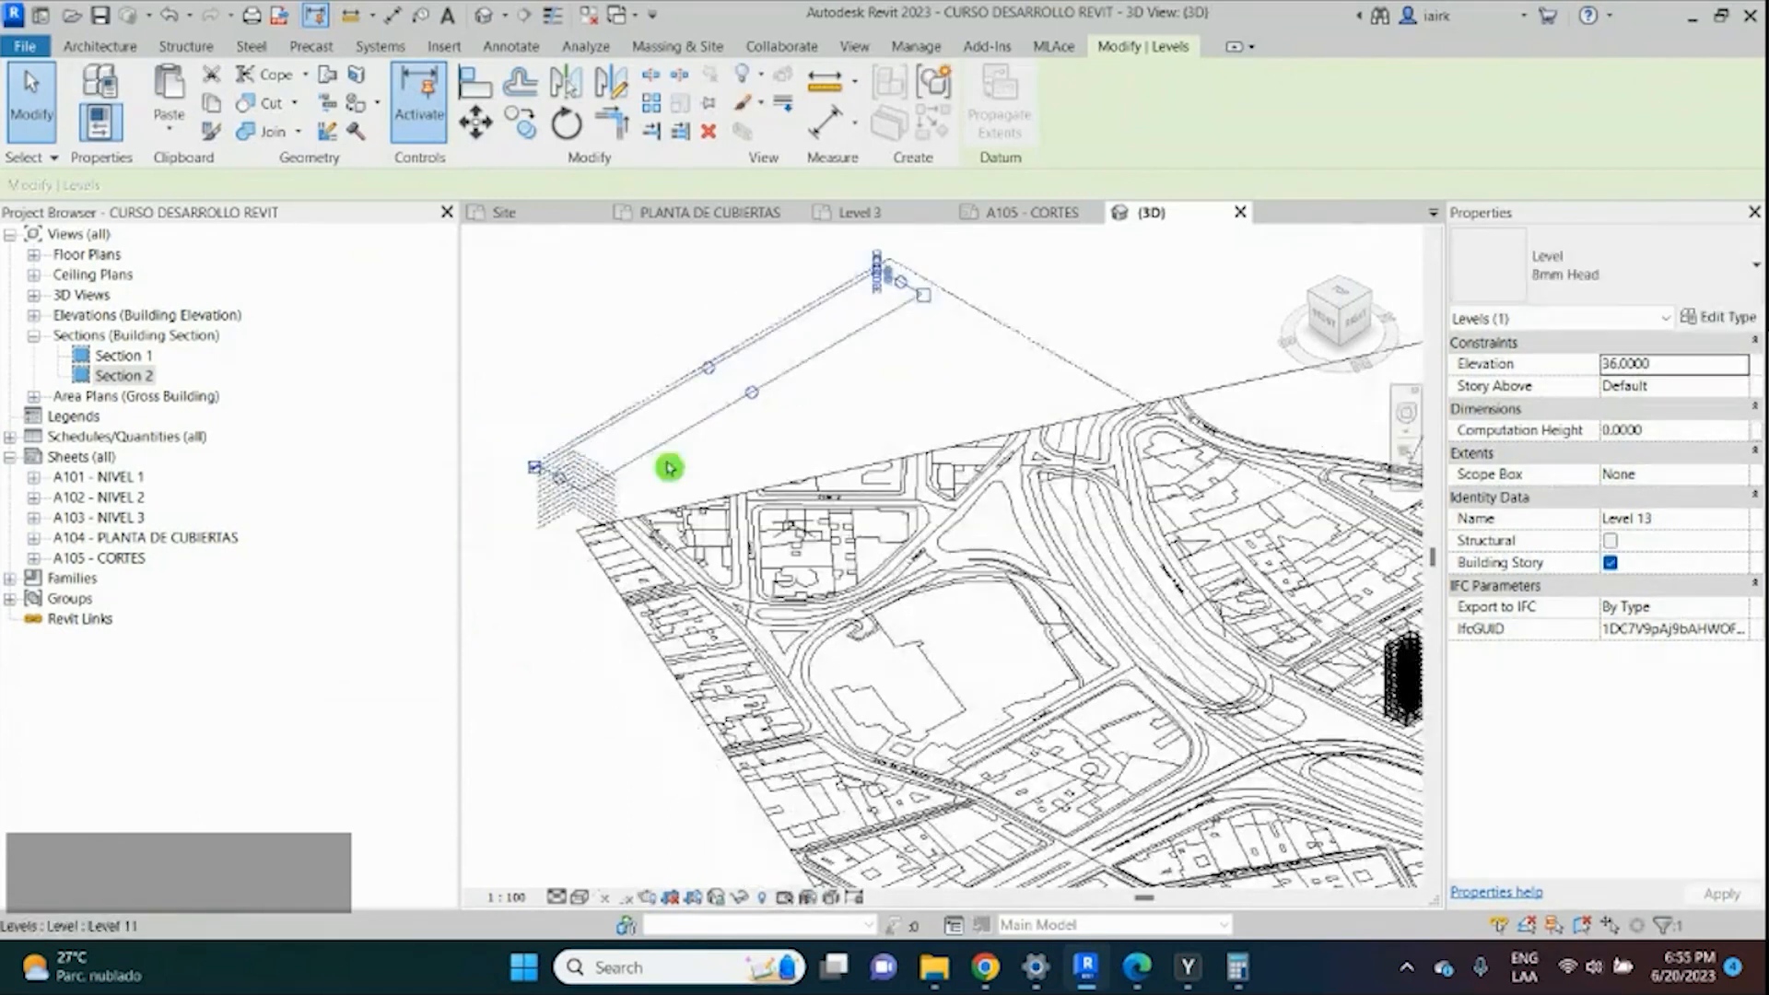
{"action": "left_click_drag", "start_coordinate": [752, 395], "coordinate": [1174, 642]}
{"action": "scroll", "coordinate": [763, 408], "scroll_direction": "down", "scroll_amount": 2}
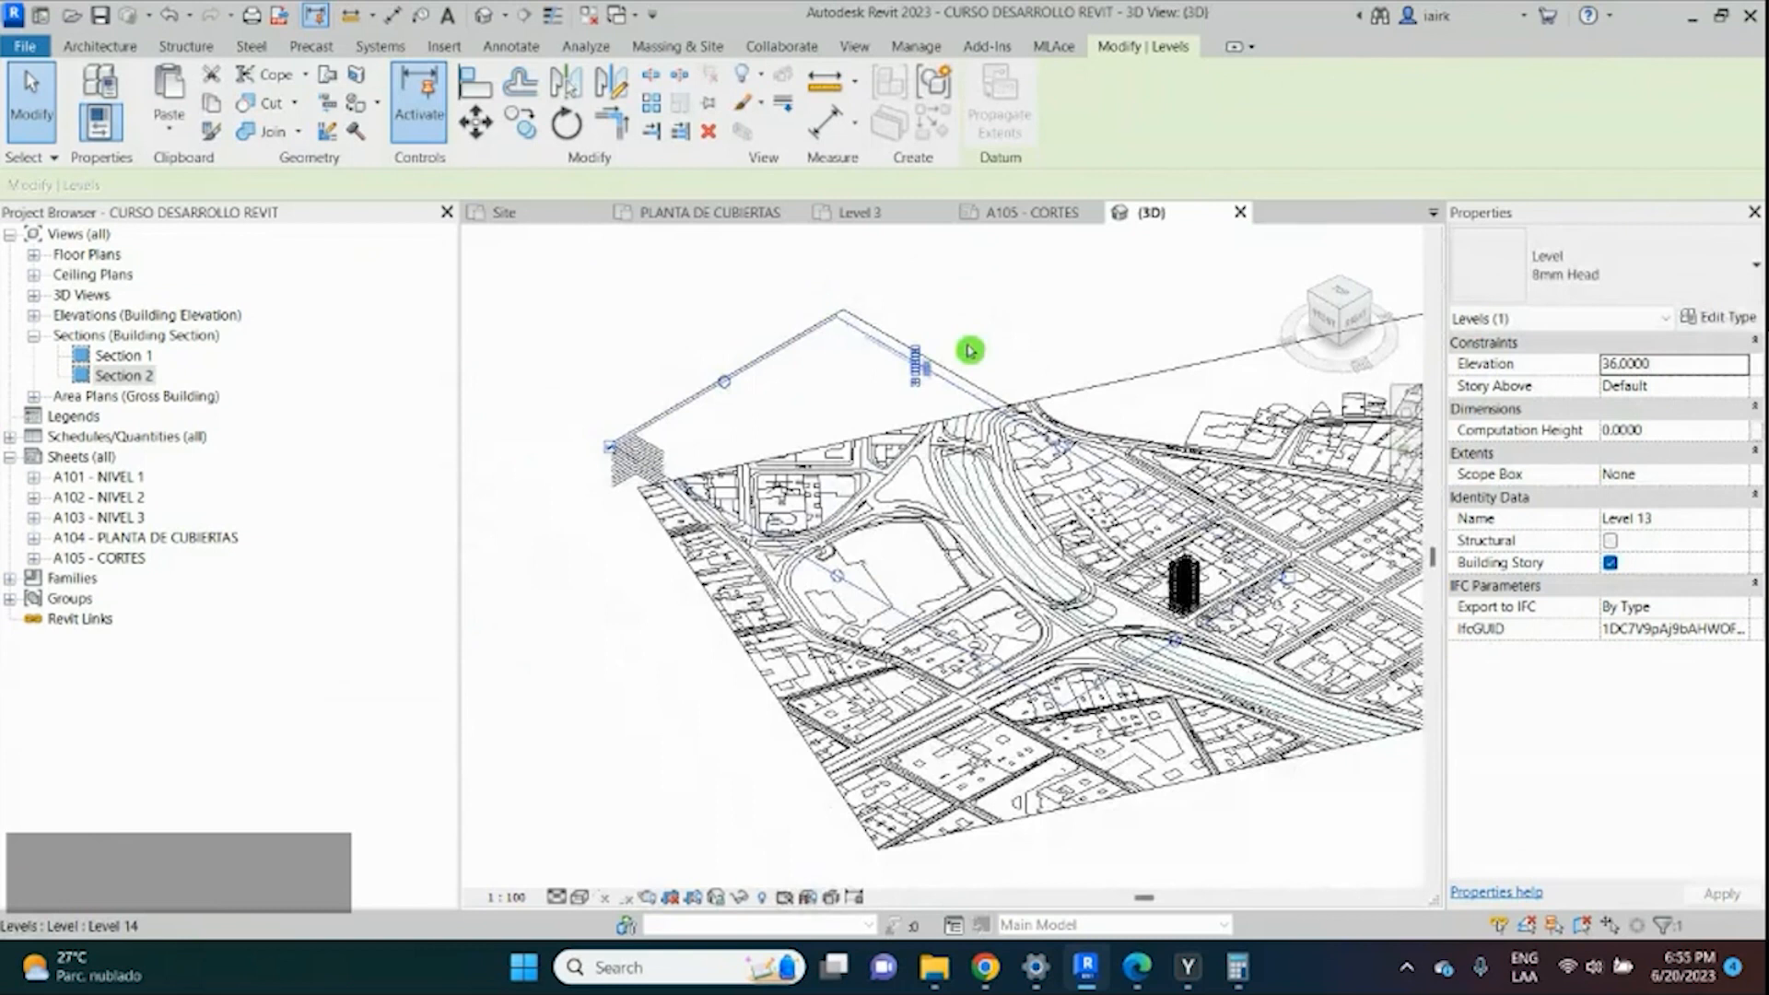
{"action": "left_click", "coordinate": [1030, 212]}
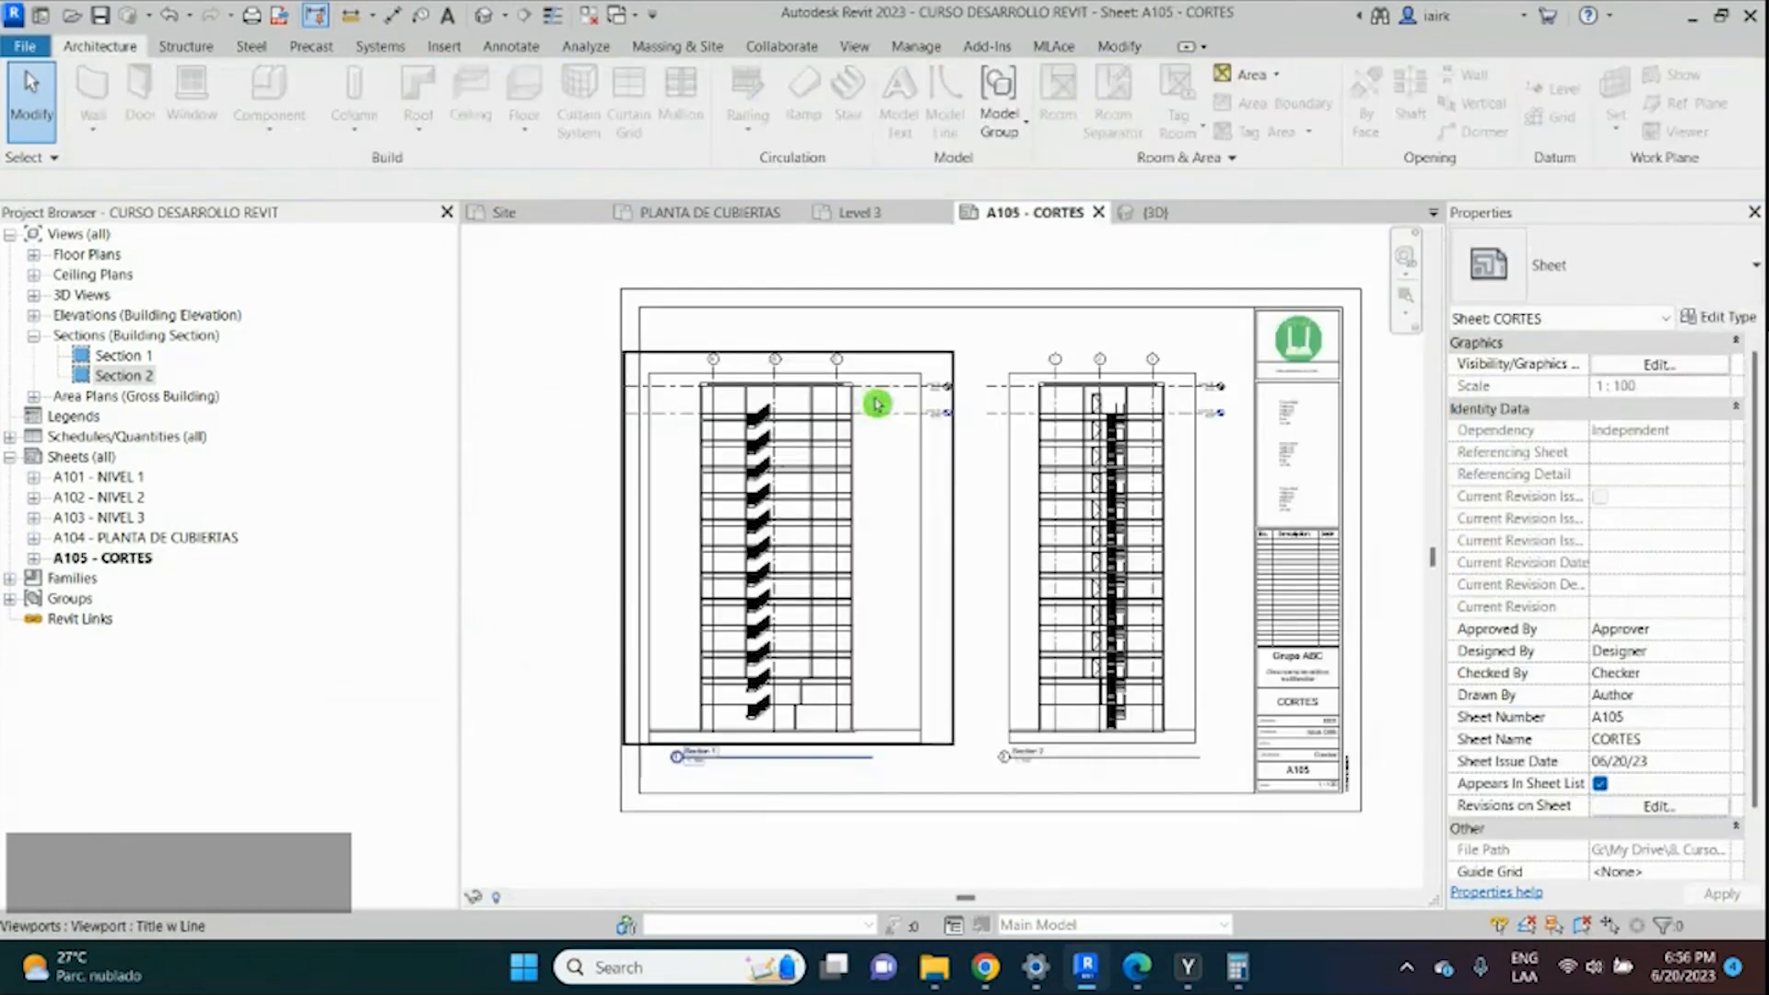
Return to the 3D view and stretch the extents of Level 12 across the site to enclose the building.
{"action": "left_click", "coordinate": [1154, 213]}
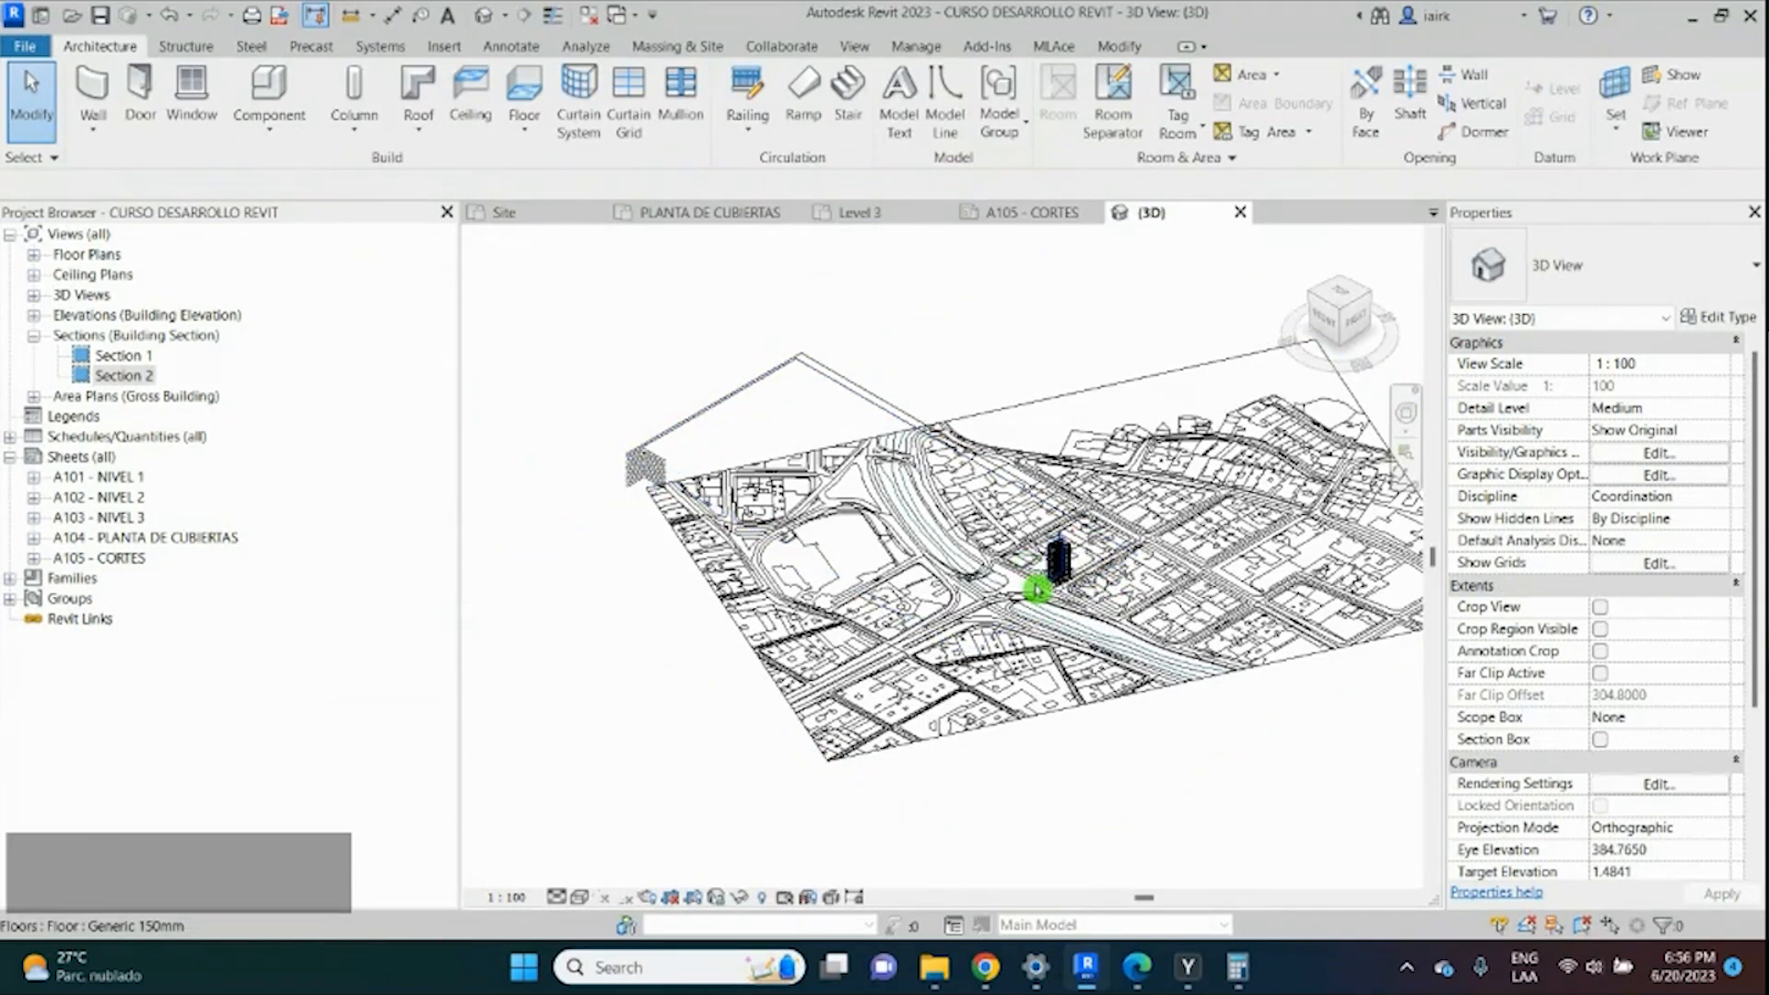
{"action": "left_click", "coordinate": [649, 458]}
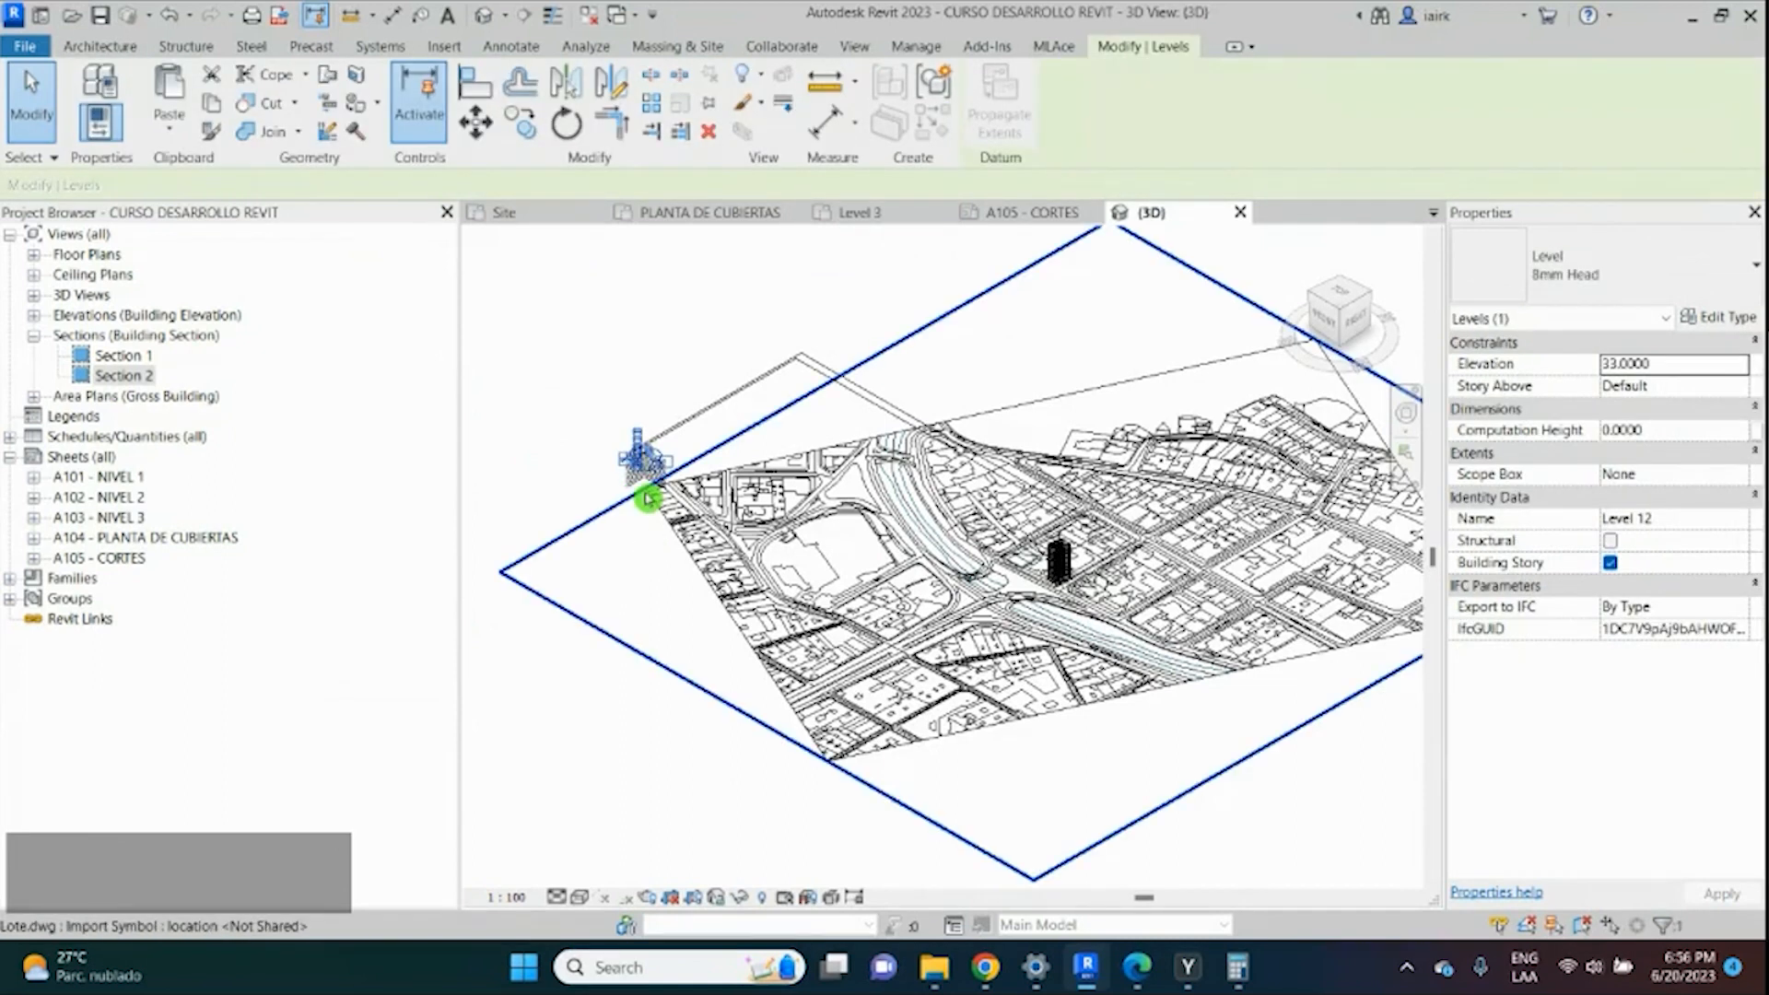
{"action": "middle_click_drag", "start_coordinate": [648, 499], "coordinate": [932, 551], "text": "shift"}
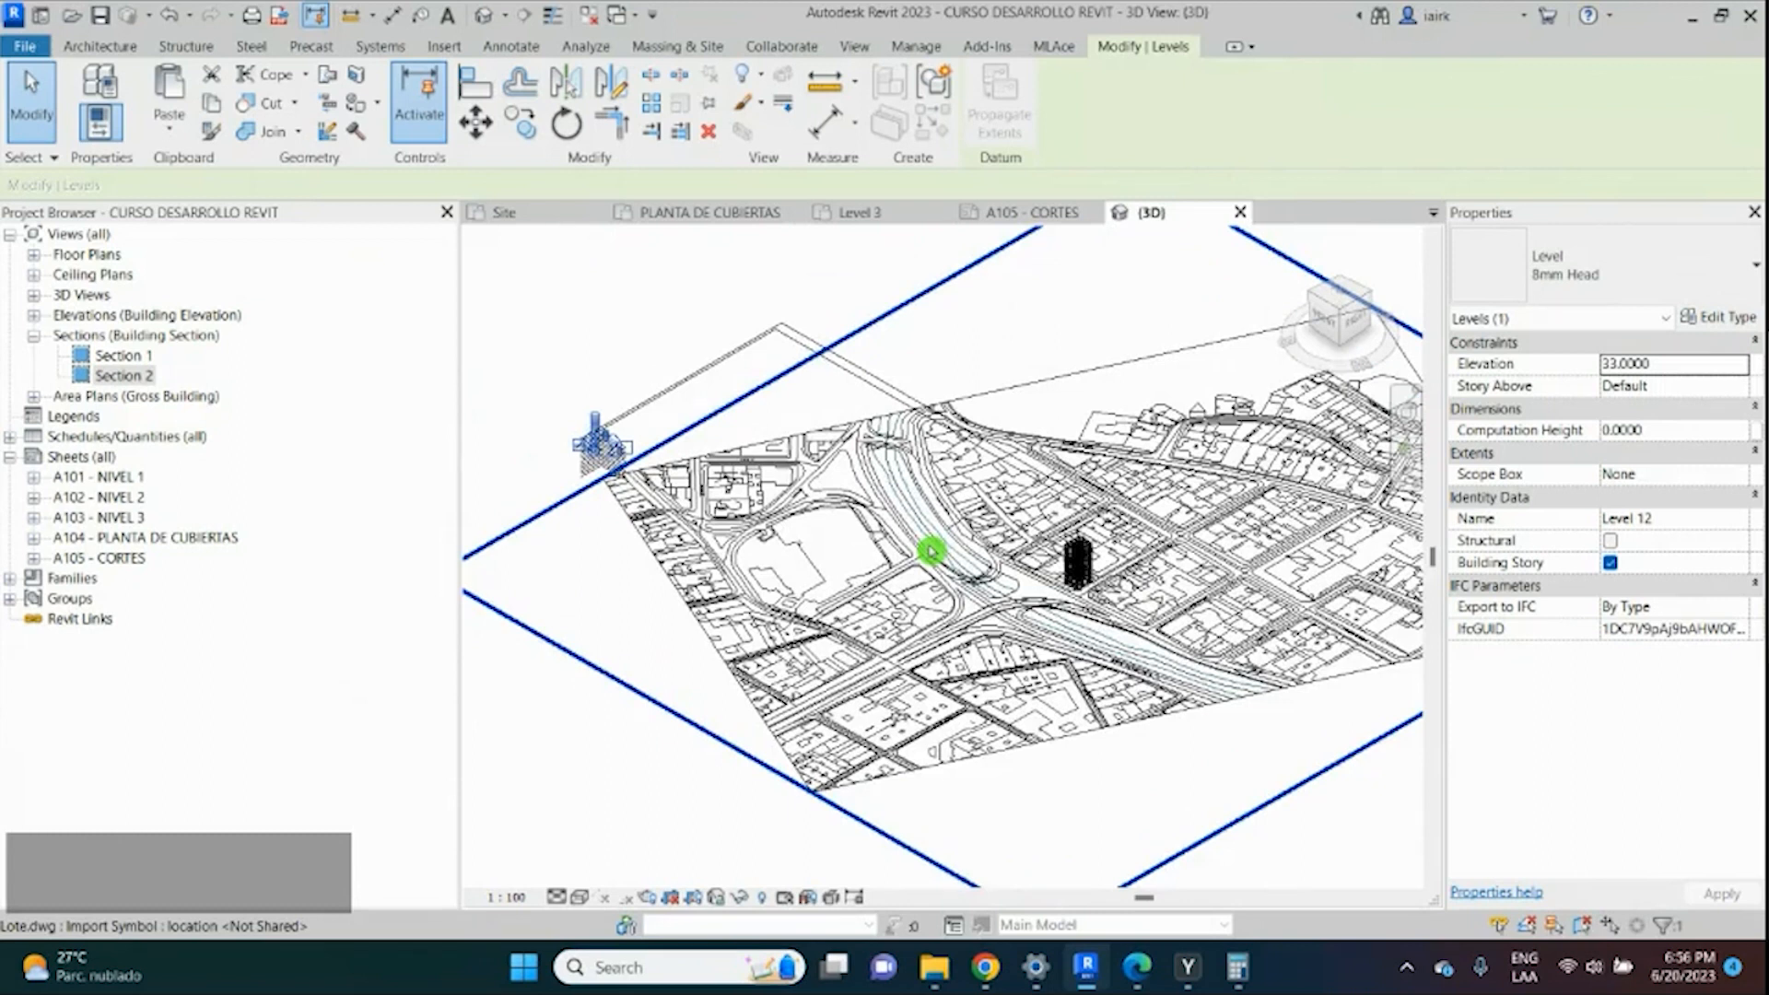
{"action": "scroll", "coordinate": [700, 470], "scroll_direction": "up", "scroll_amount": 3}
{"action": "left_click_drag", "start_coordinate": [562, 406], "coordinate": [864, 287]}
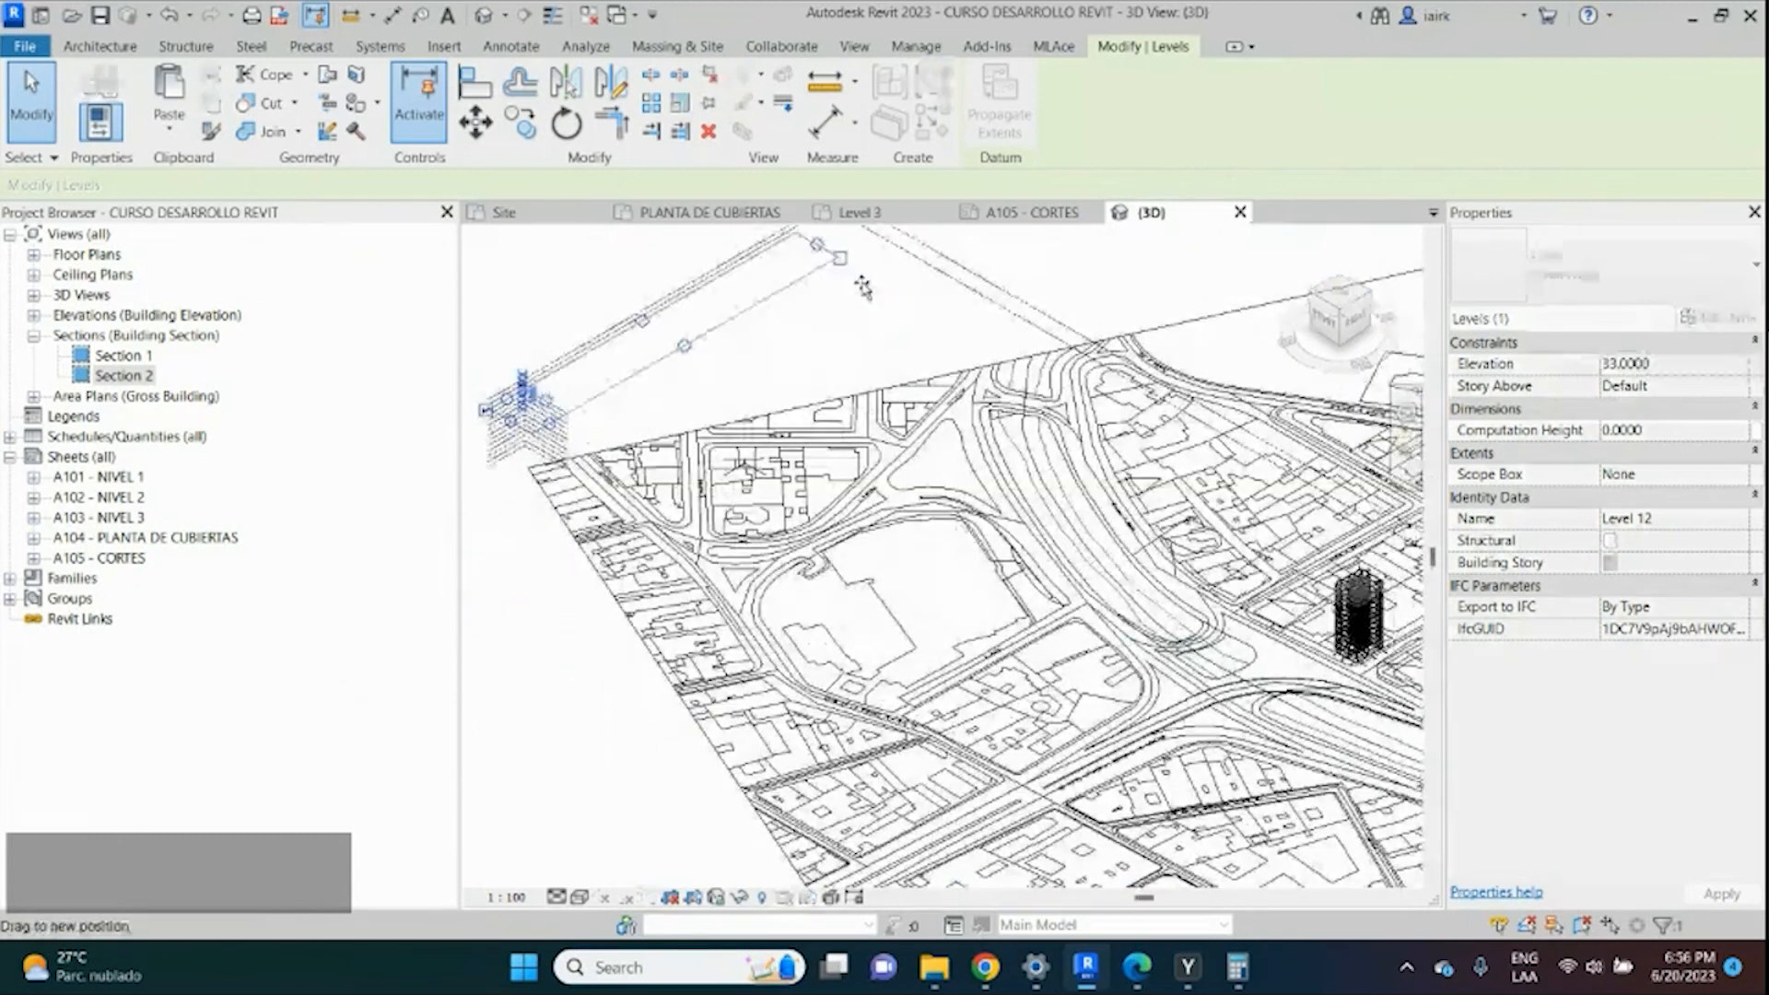
{"action": "middle_click_drag", "start_coordinate": [864, 288], "coordinate": [729, 347], "text": "shift"}
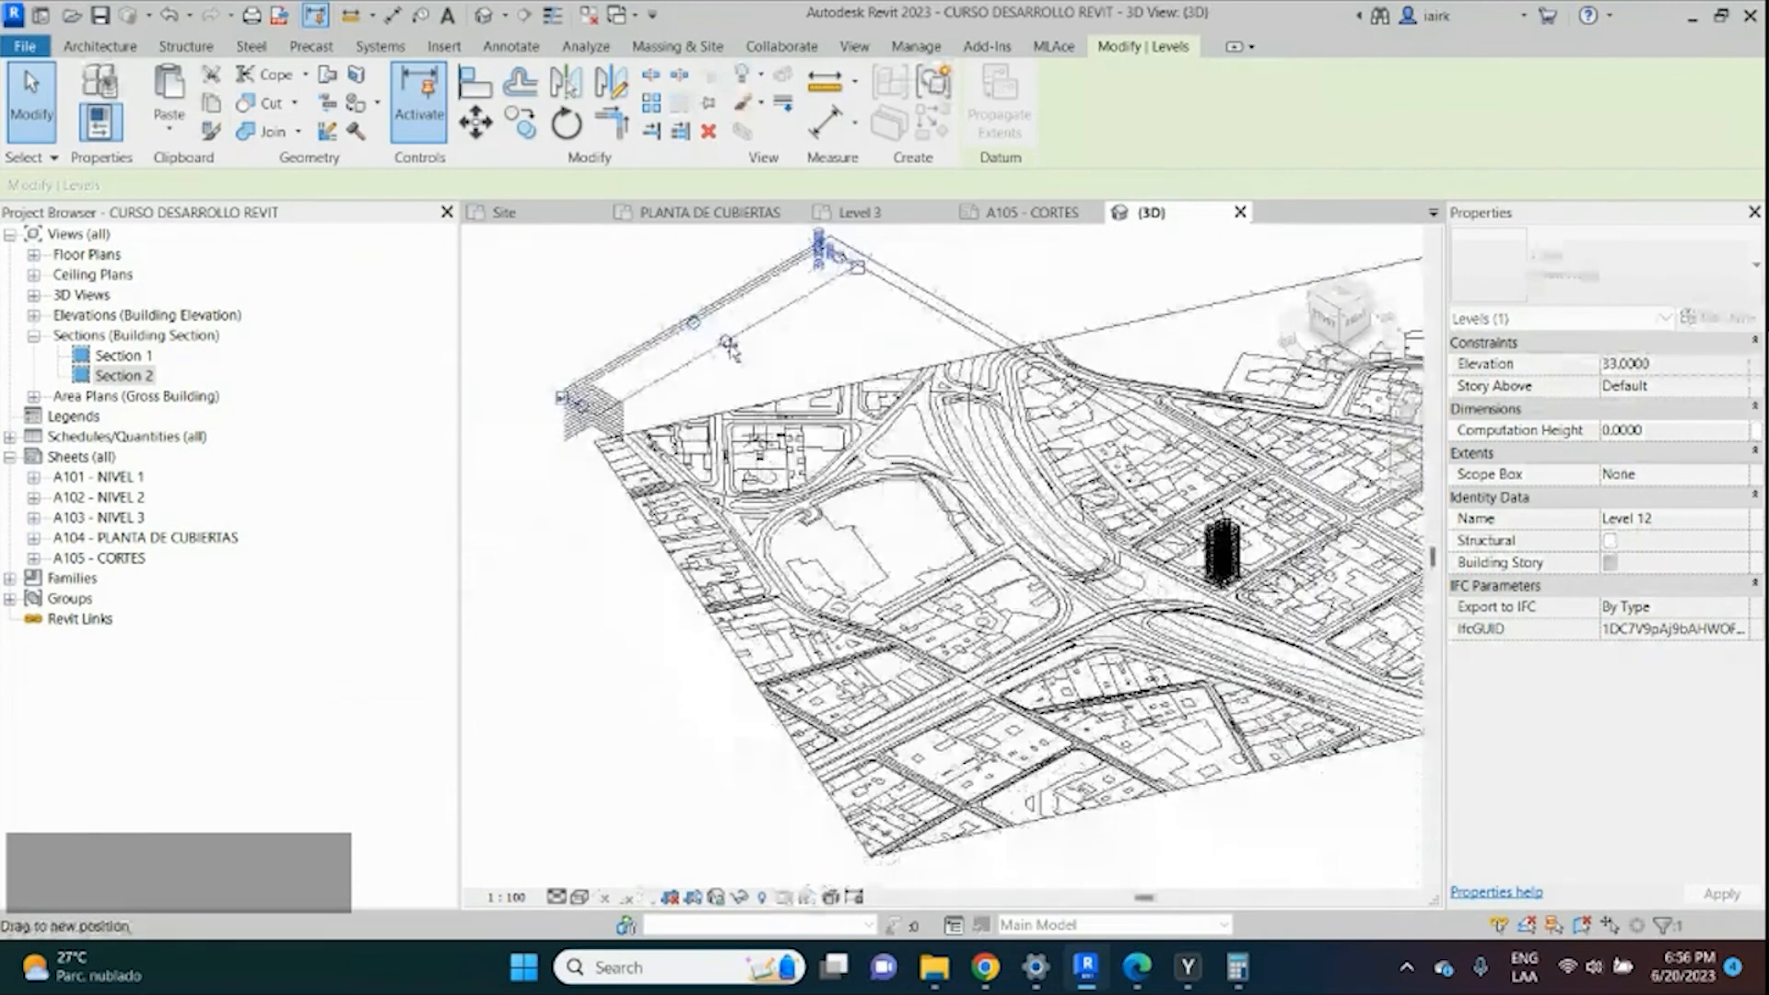
{"action": "scroll", "coordinate": [582, 373], "scroll_direction": "up", "scroll_amount": 3}
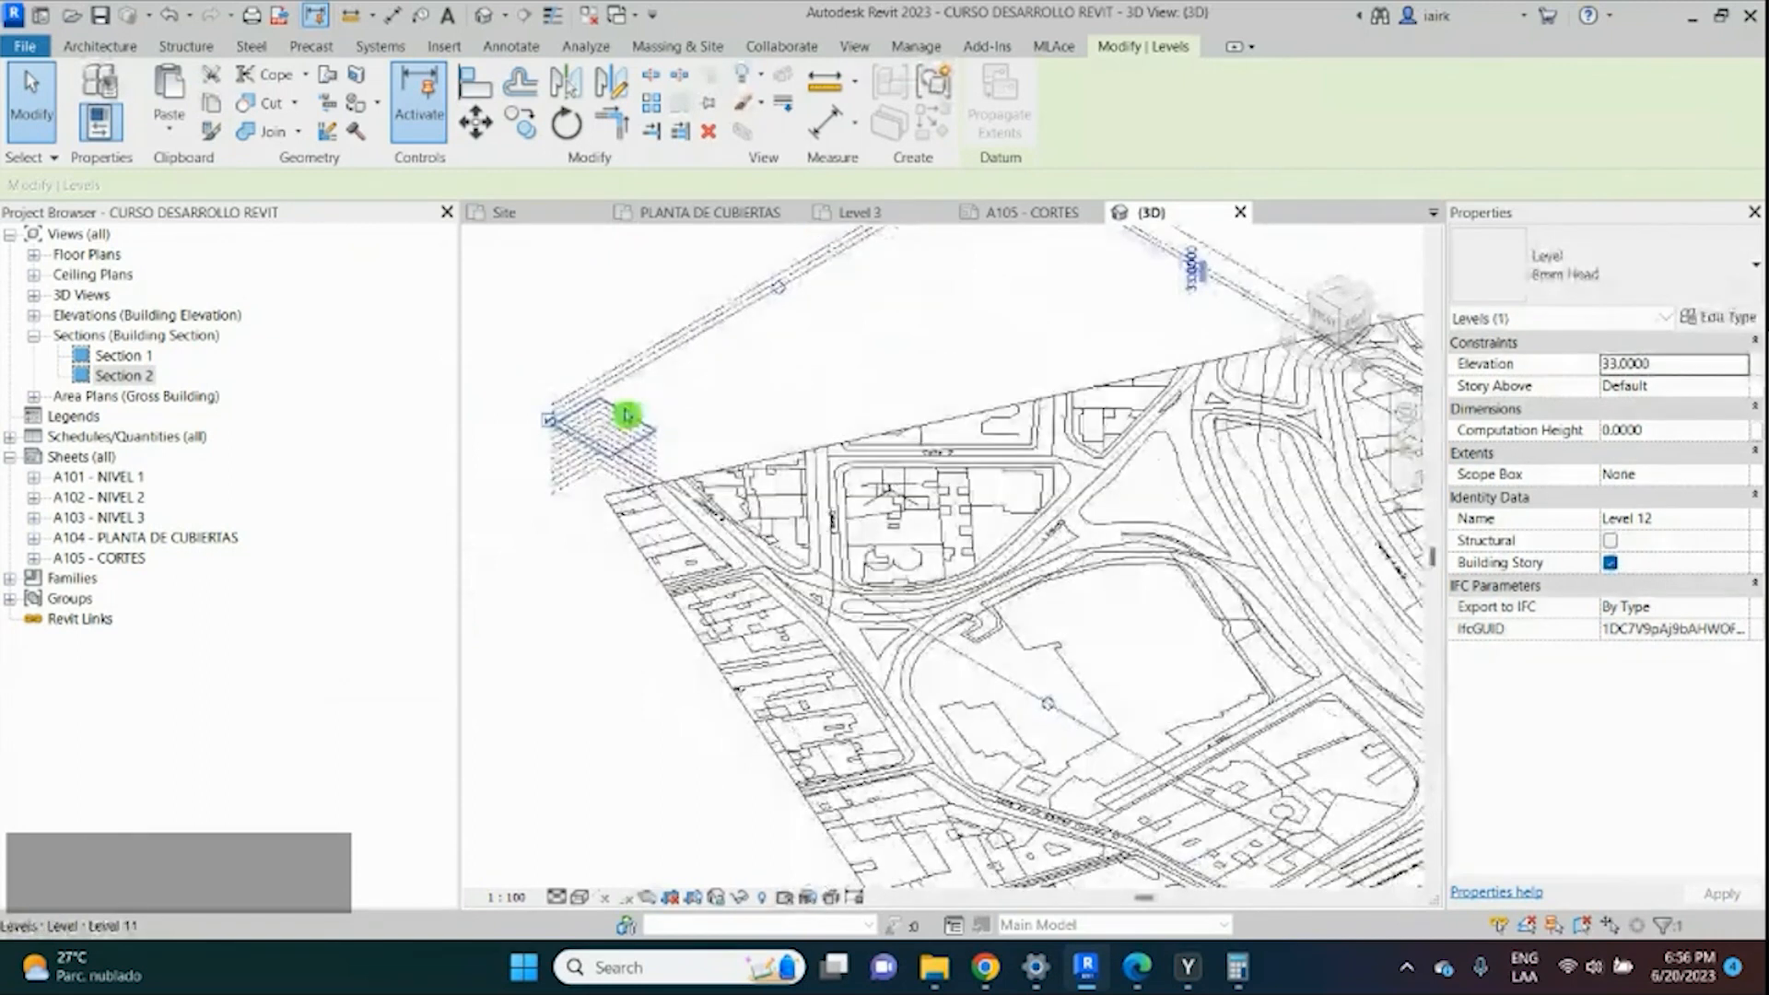
Stretch the extents of Level 11 in both directions across the site so they enclose the building.
{"action": "left_click_drag", "start_coordinate": [627, 415], "coordinate": [661, 392]}
{"action": "middle_click_drag", "start_coordinate": [662, 391], "coordinate": [835, 293], "text": "shift"}
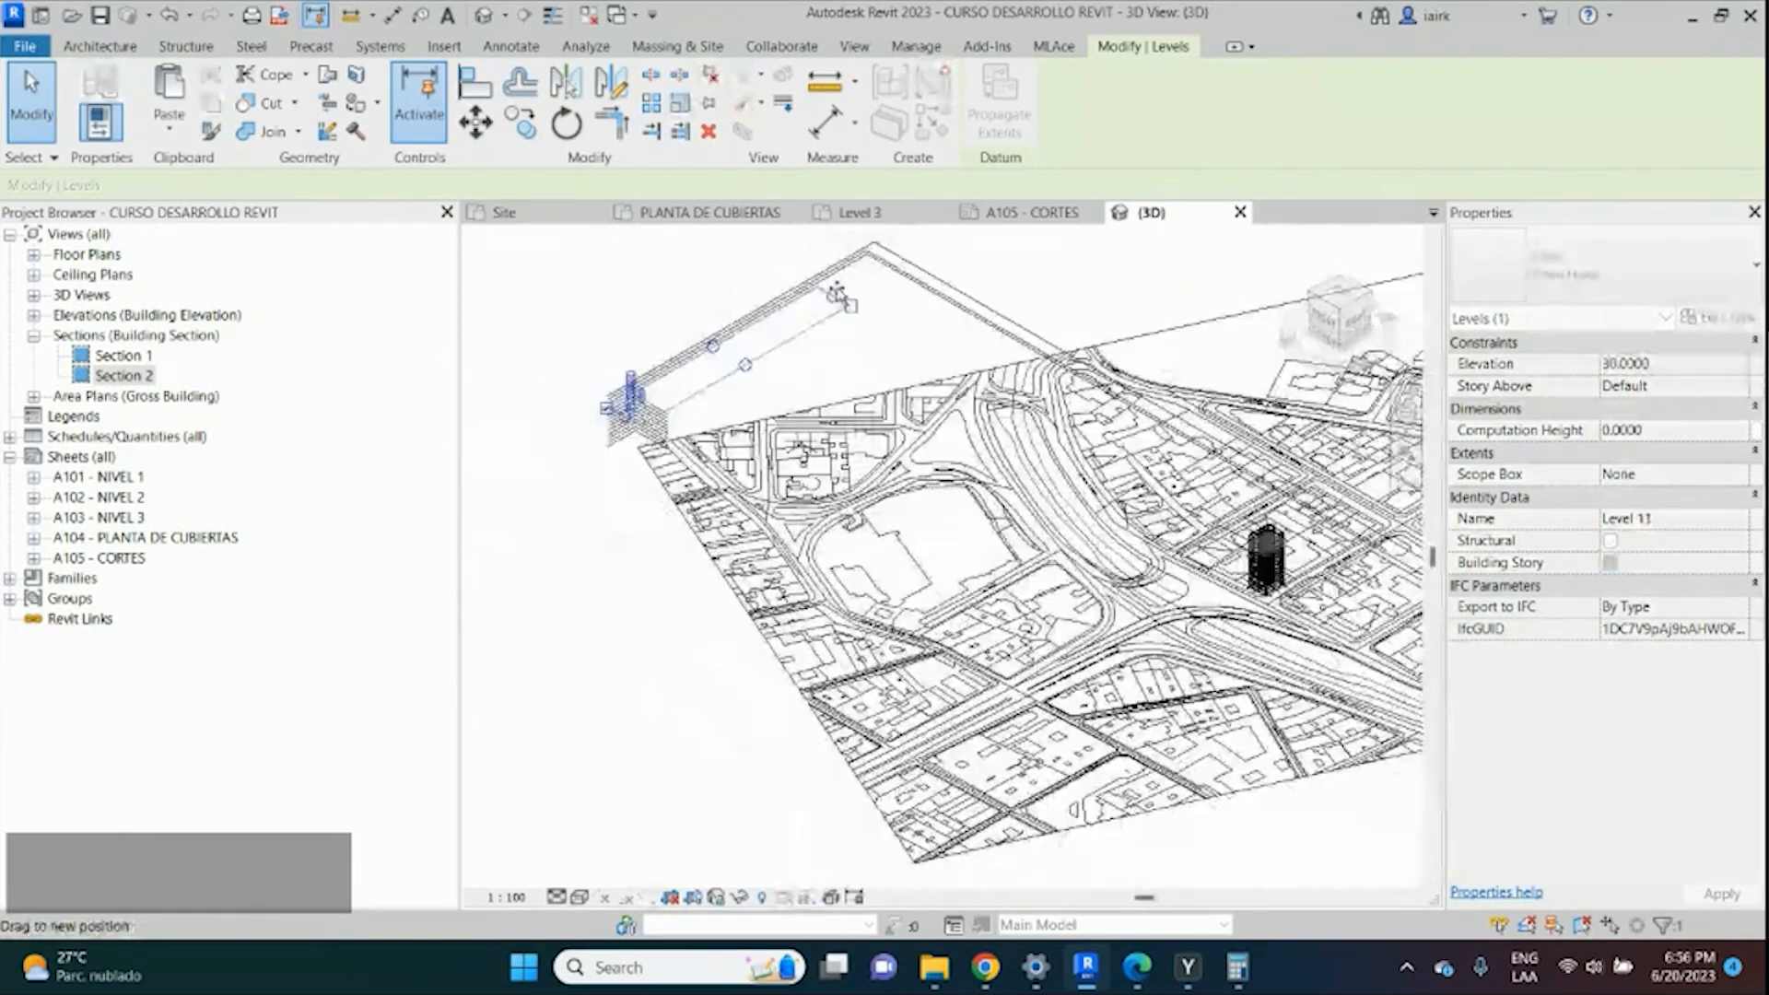
{"action": "left_click_drag", "start_coordinate": [835, 293], "coordinate": [858, 260]}
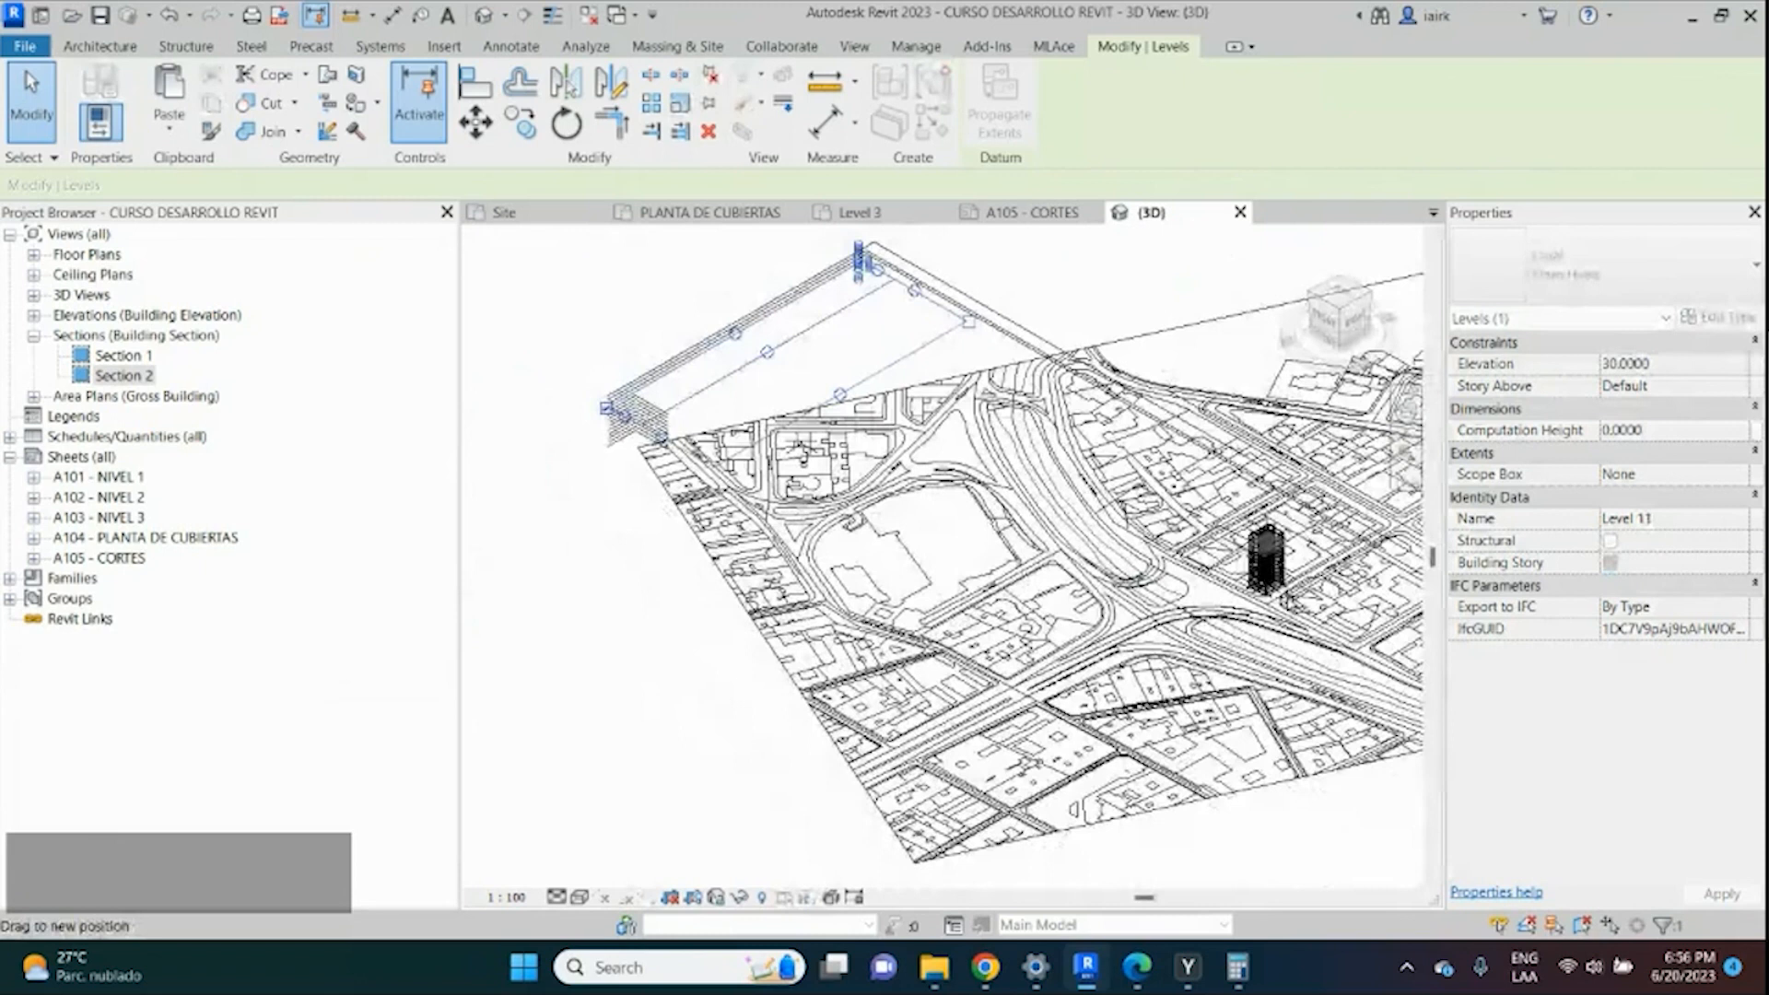
{"action": "left_click_drag", "start_coordinate": [839, 395], "coordinate": [764, 414]}
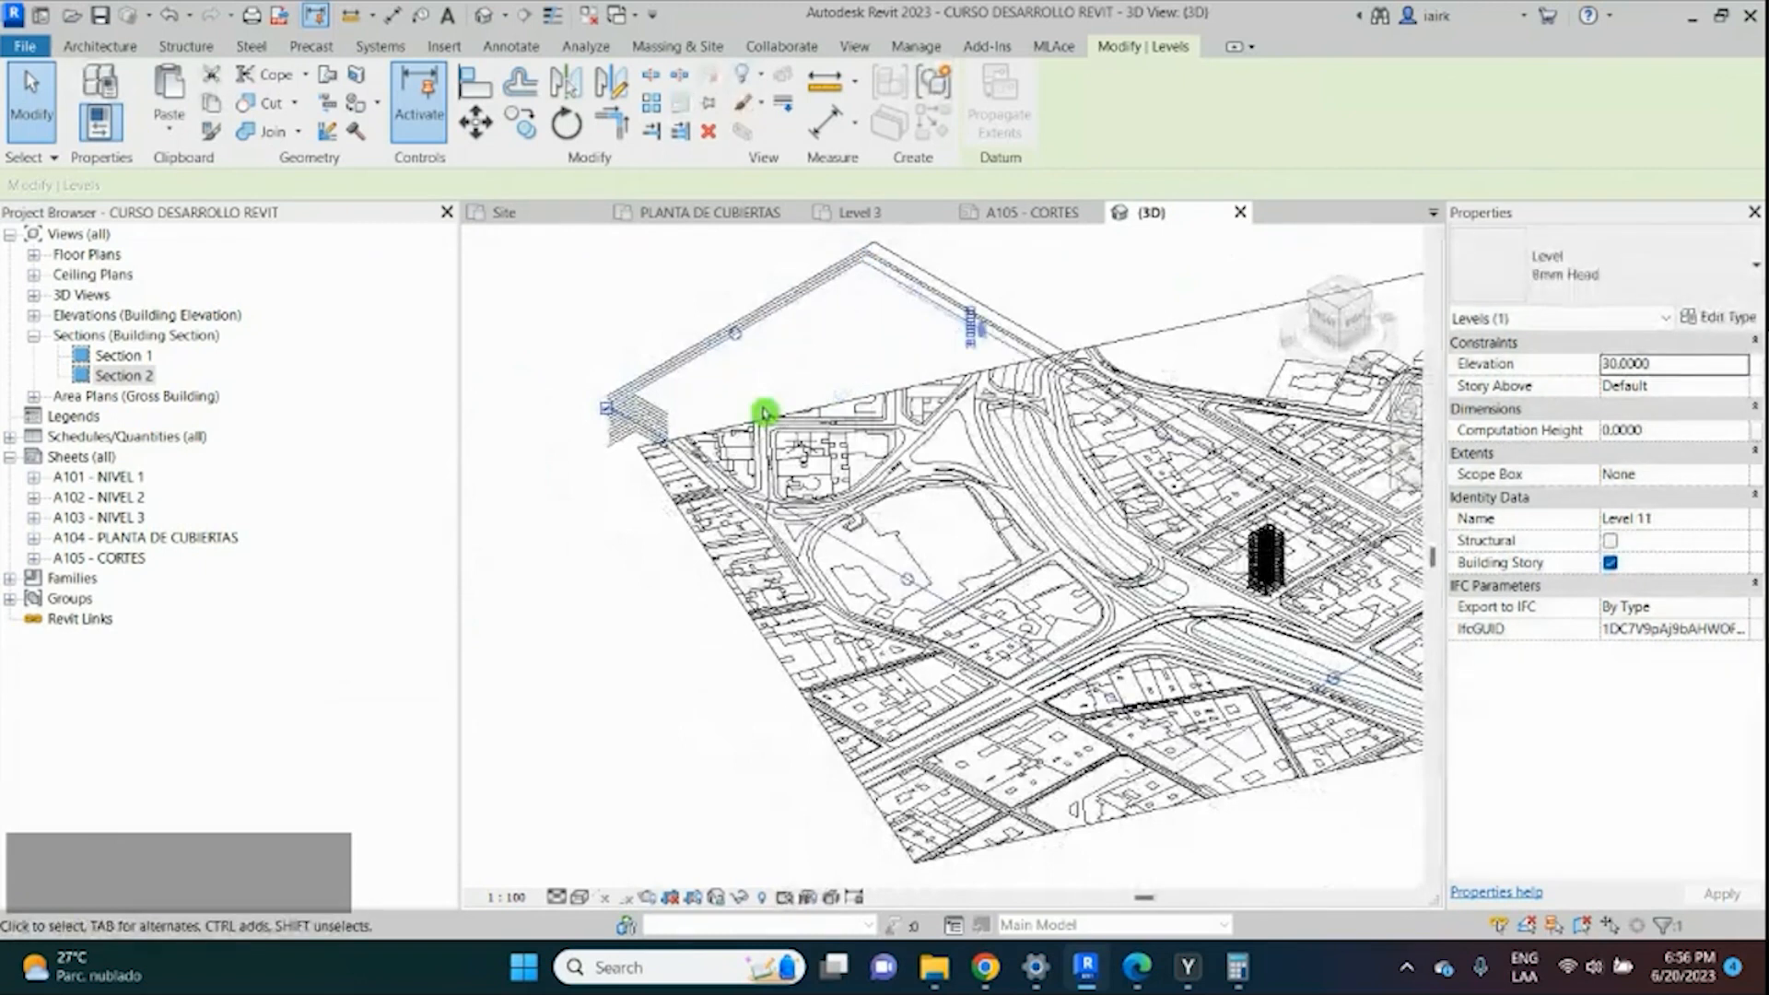
Stretch the extents of Level 10 in both directions to match the enlarged levels above and enclose the building.
{"action": "left_click", "coordinate": [662, 406]}
{"action": "scroll", "coordinate": [656, 406], "scroll_direction": "up", "scroll_amount": 2}
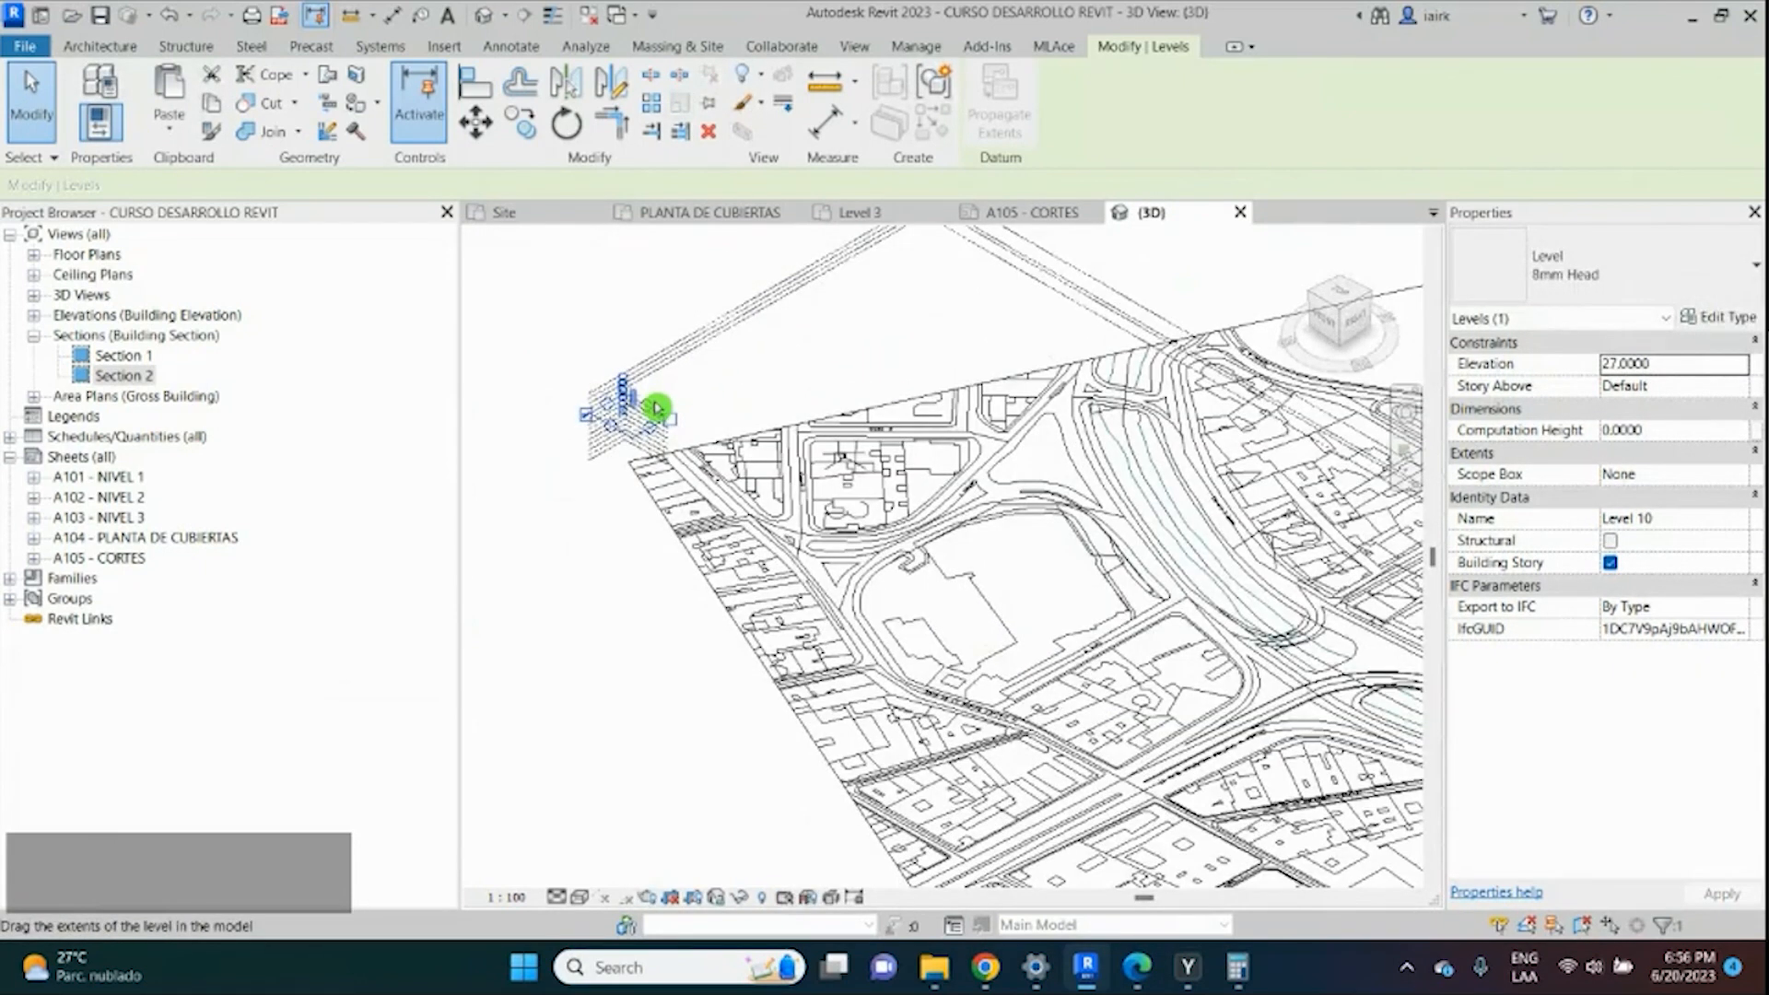
{"action": "left_click_drag", "start_coordinate": [656, 406], "coordinate": [982, 233]}
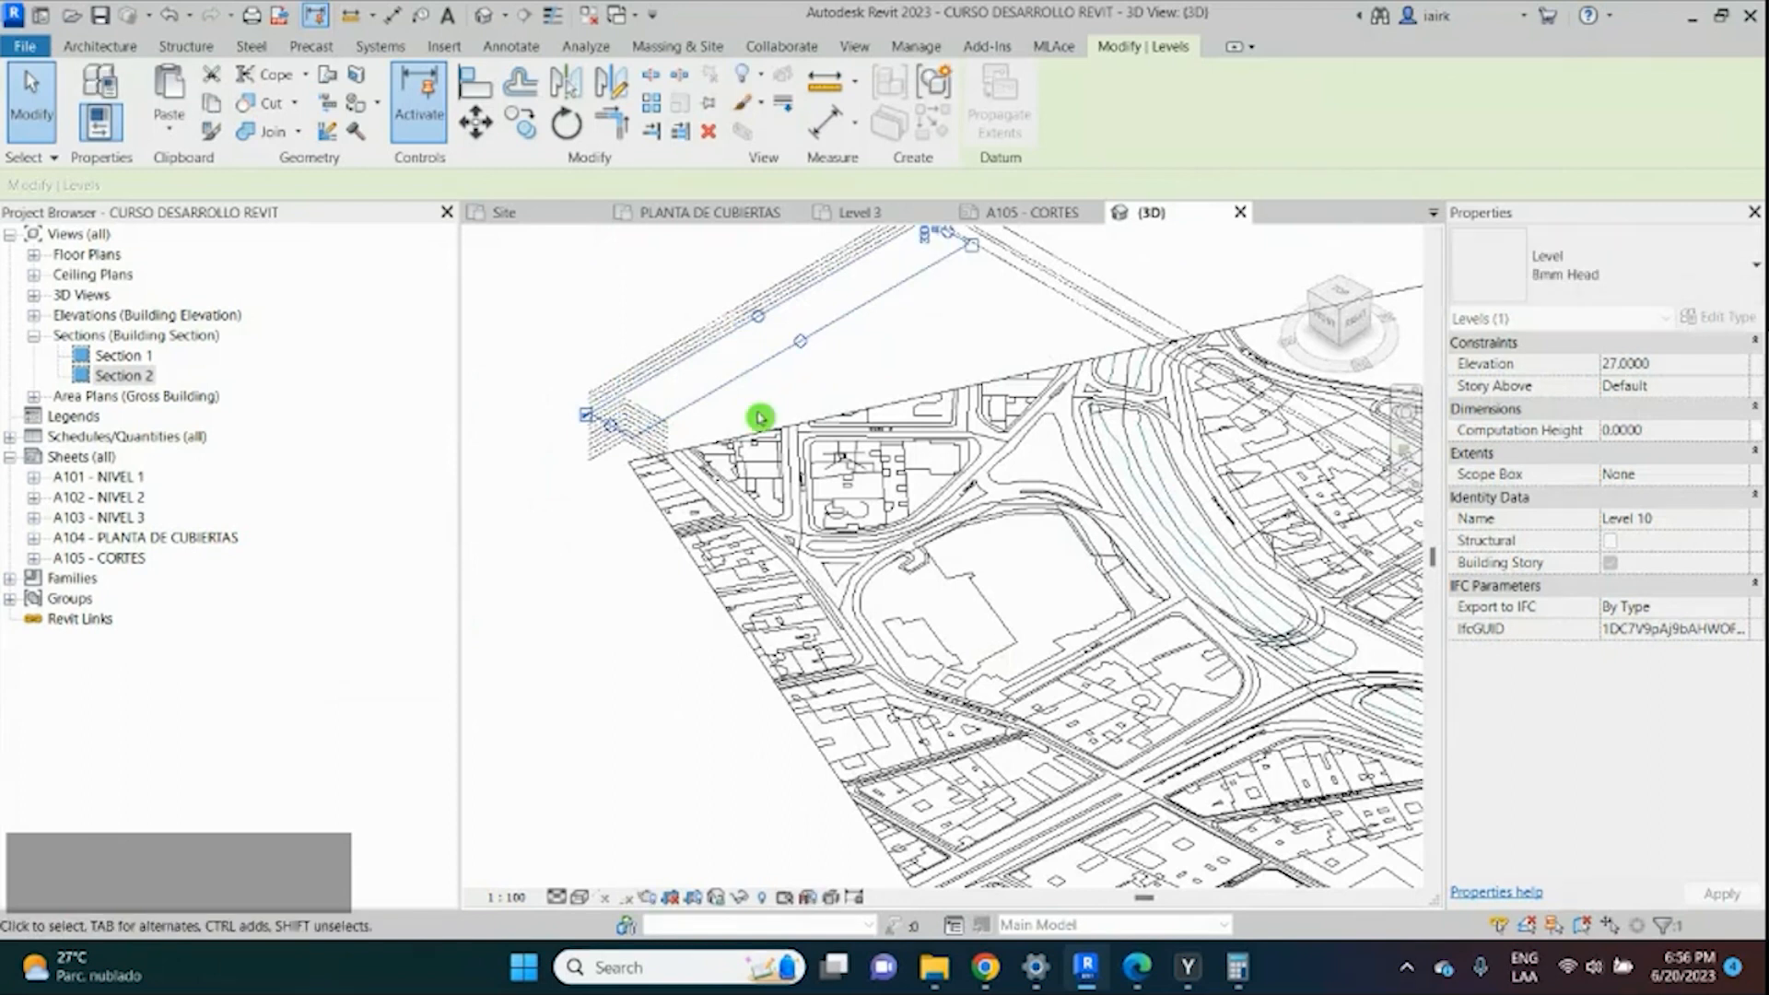
{"action": "left_click_drag", "start_coordinate": [761, 417], "coordinate": [824, 383]}
{"action": "scroll", "coordinate": [824, 382], "scroll_direction": "down", "scroll_amount": 5}
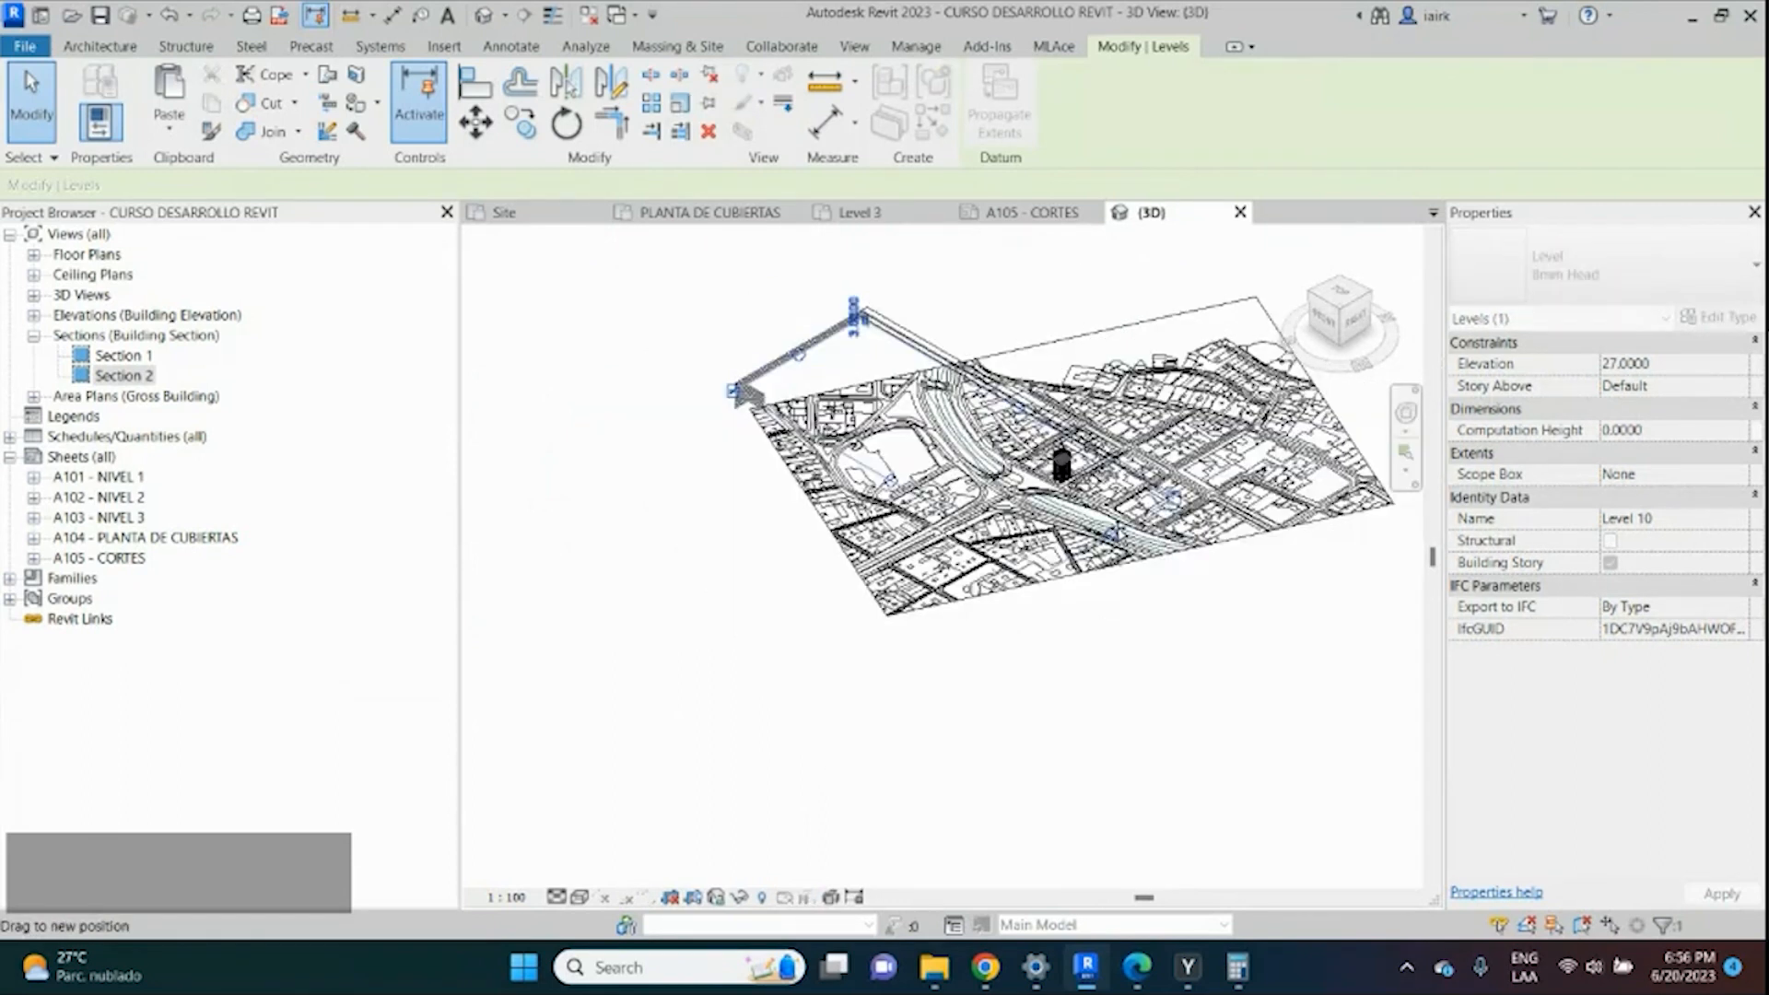
Extend Level 9 across the site in both directions so its extents enclose the building.
{"action": "scroll", "coordinate": [822, 338], "scroll_direction": "up", "scroll_amount": 4}
{"action": "left_click", "coordinate": [645, 484]}
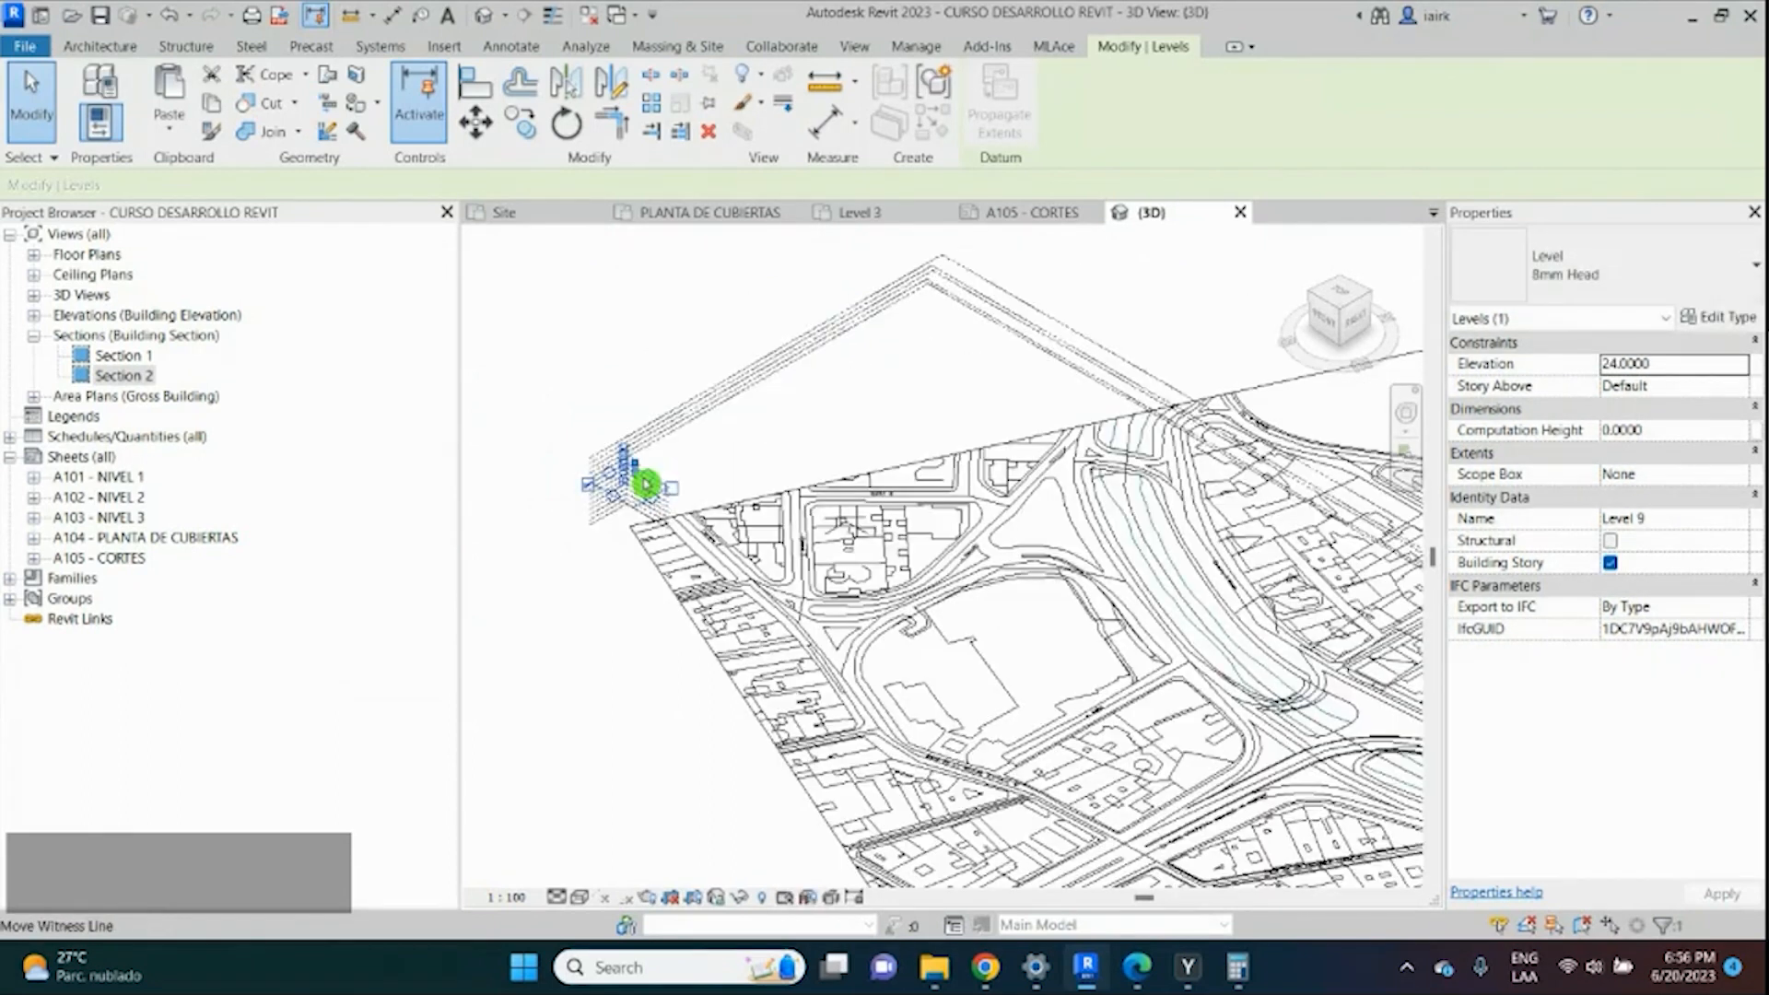
{"action": "left_click_drag", "start_coordinate": [645, 483], "coordinate": [931, 281]}
{"action": "scroll", "coordinate": [853, 448], "scroll_direction": "down", "scroll_amount": 3}
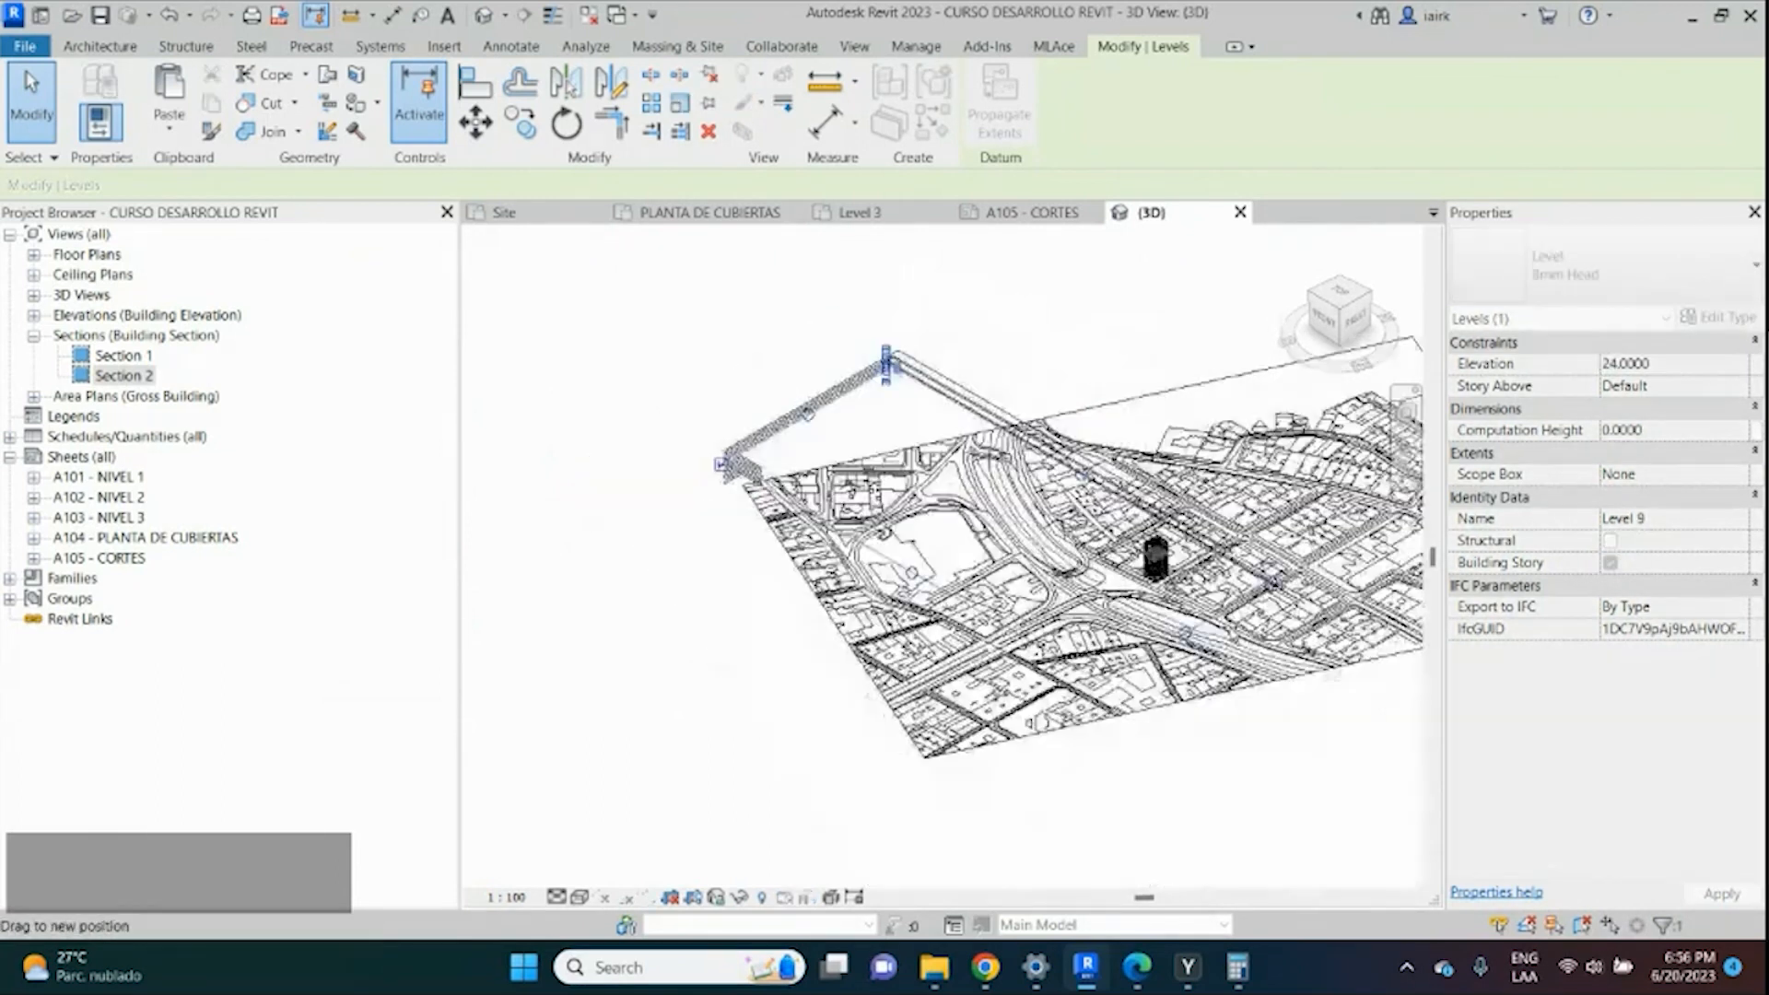
Extend Level 8 in both directions past the building, in line with the enlarged levels above it.
{"action": "scroll", "coordinate": [755, 512], "scroll_direction": "up", "scroll_amount": 3}
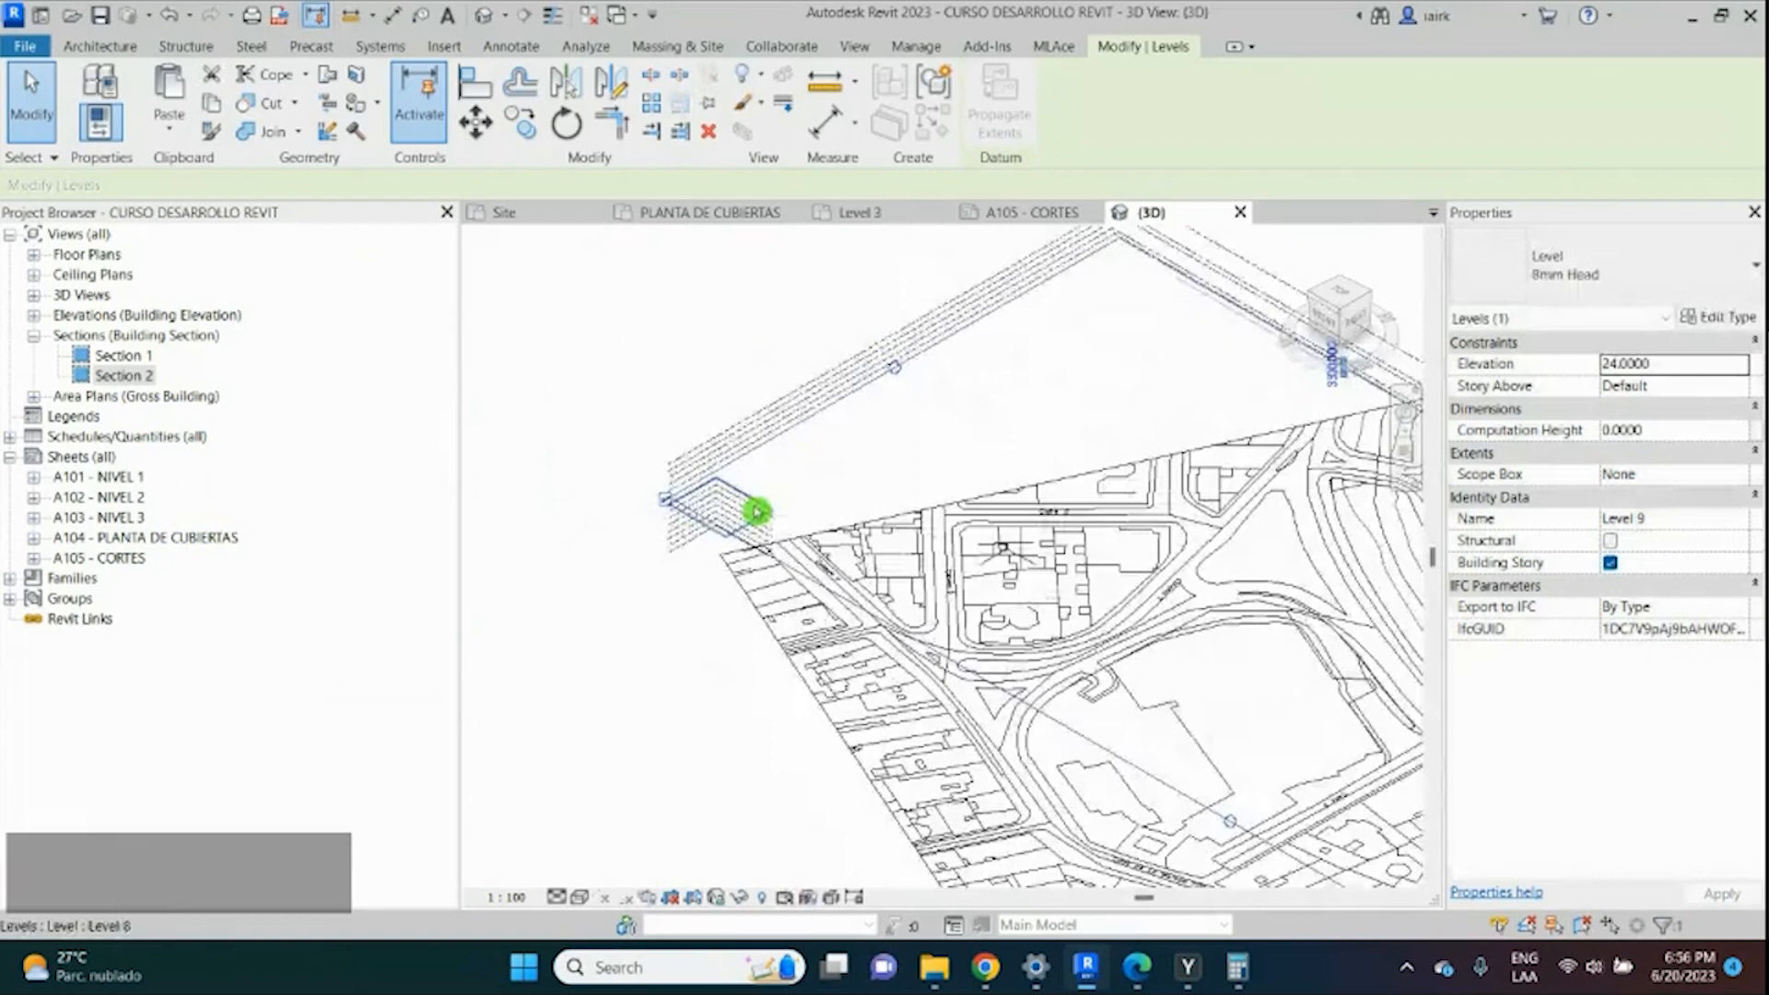
{"action": "left_click", "coordinate": [755, 512]}
{"action": "left_click_drag", "start_coordinate": [747, 493], "coordinate": [1172, 286]}
{"action": "scroll", "coordinate": [928, 422], "scroll_direction": "down", "scroll_amount": 2}
{"action": "left_click_drag", "start_coordinate": [954, 415], "coordinate": [1371, 592]}
Stretch the extents of Level 7 across the site in both directions to enclose the building.
{"action": "scroll", "coordinate": [841, 493], "scroll_direction": "up", "scroll_amount": 2}
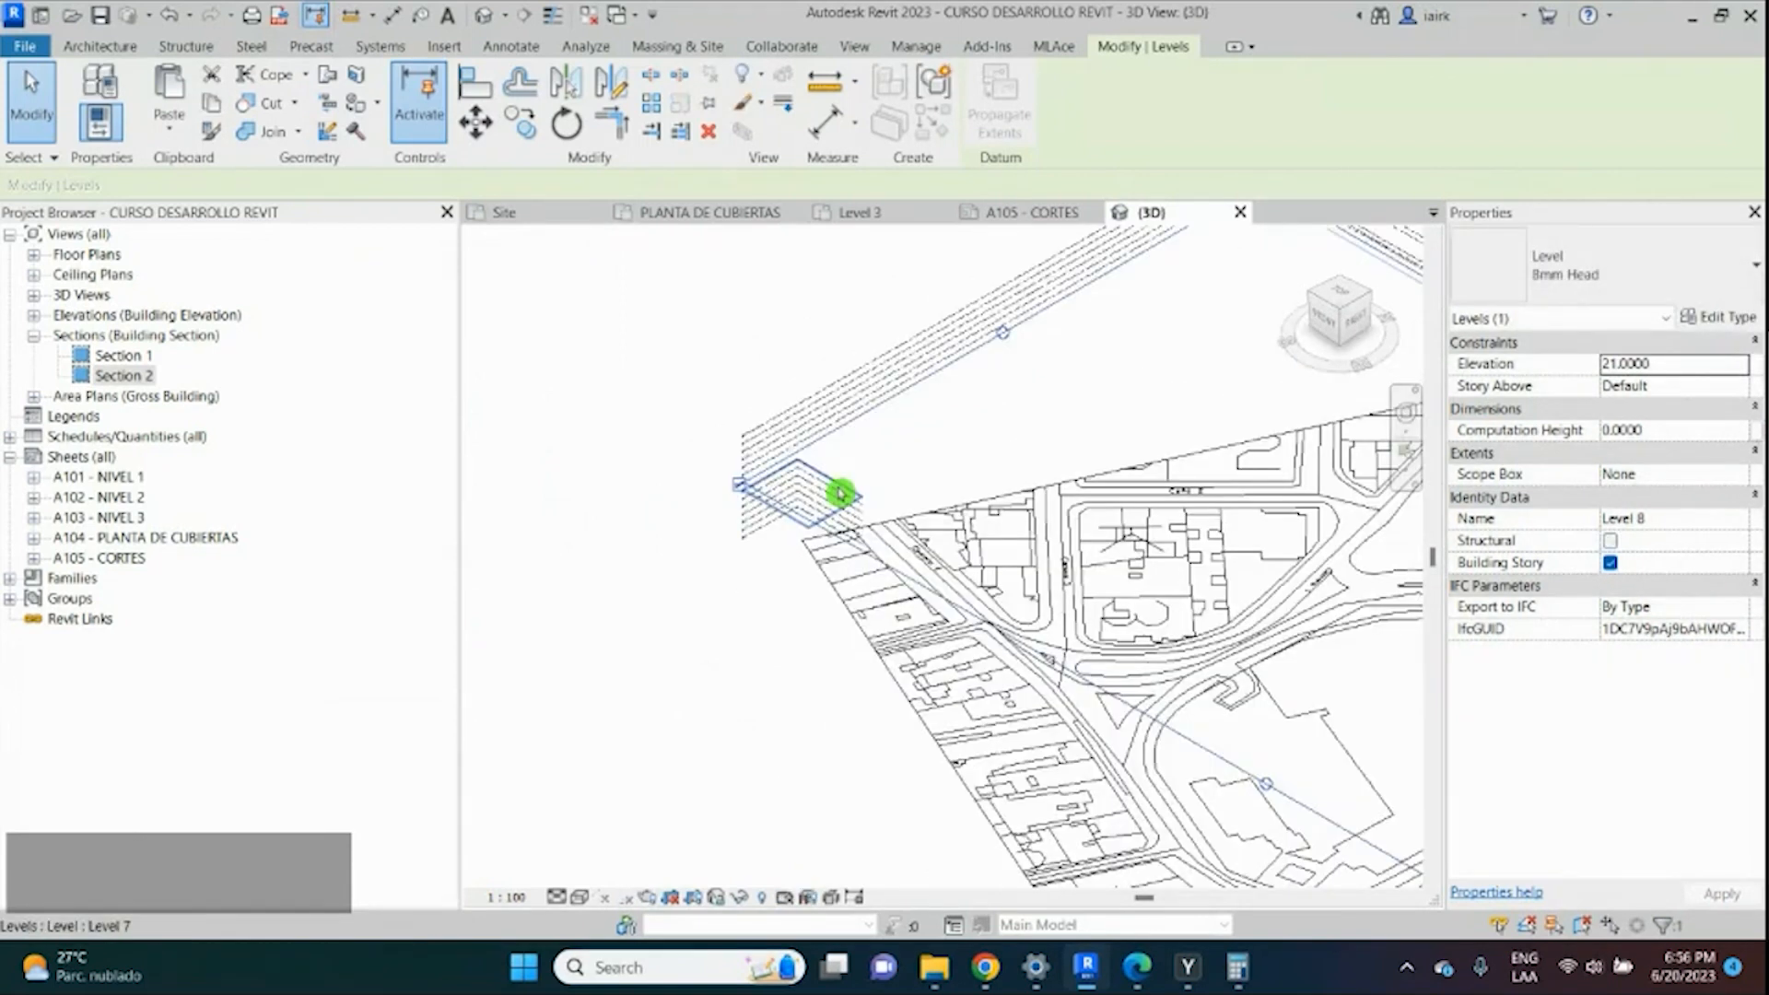
{"action": "left_click", "coordinate": [840, 493]}
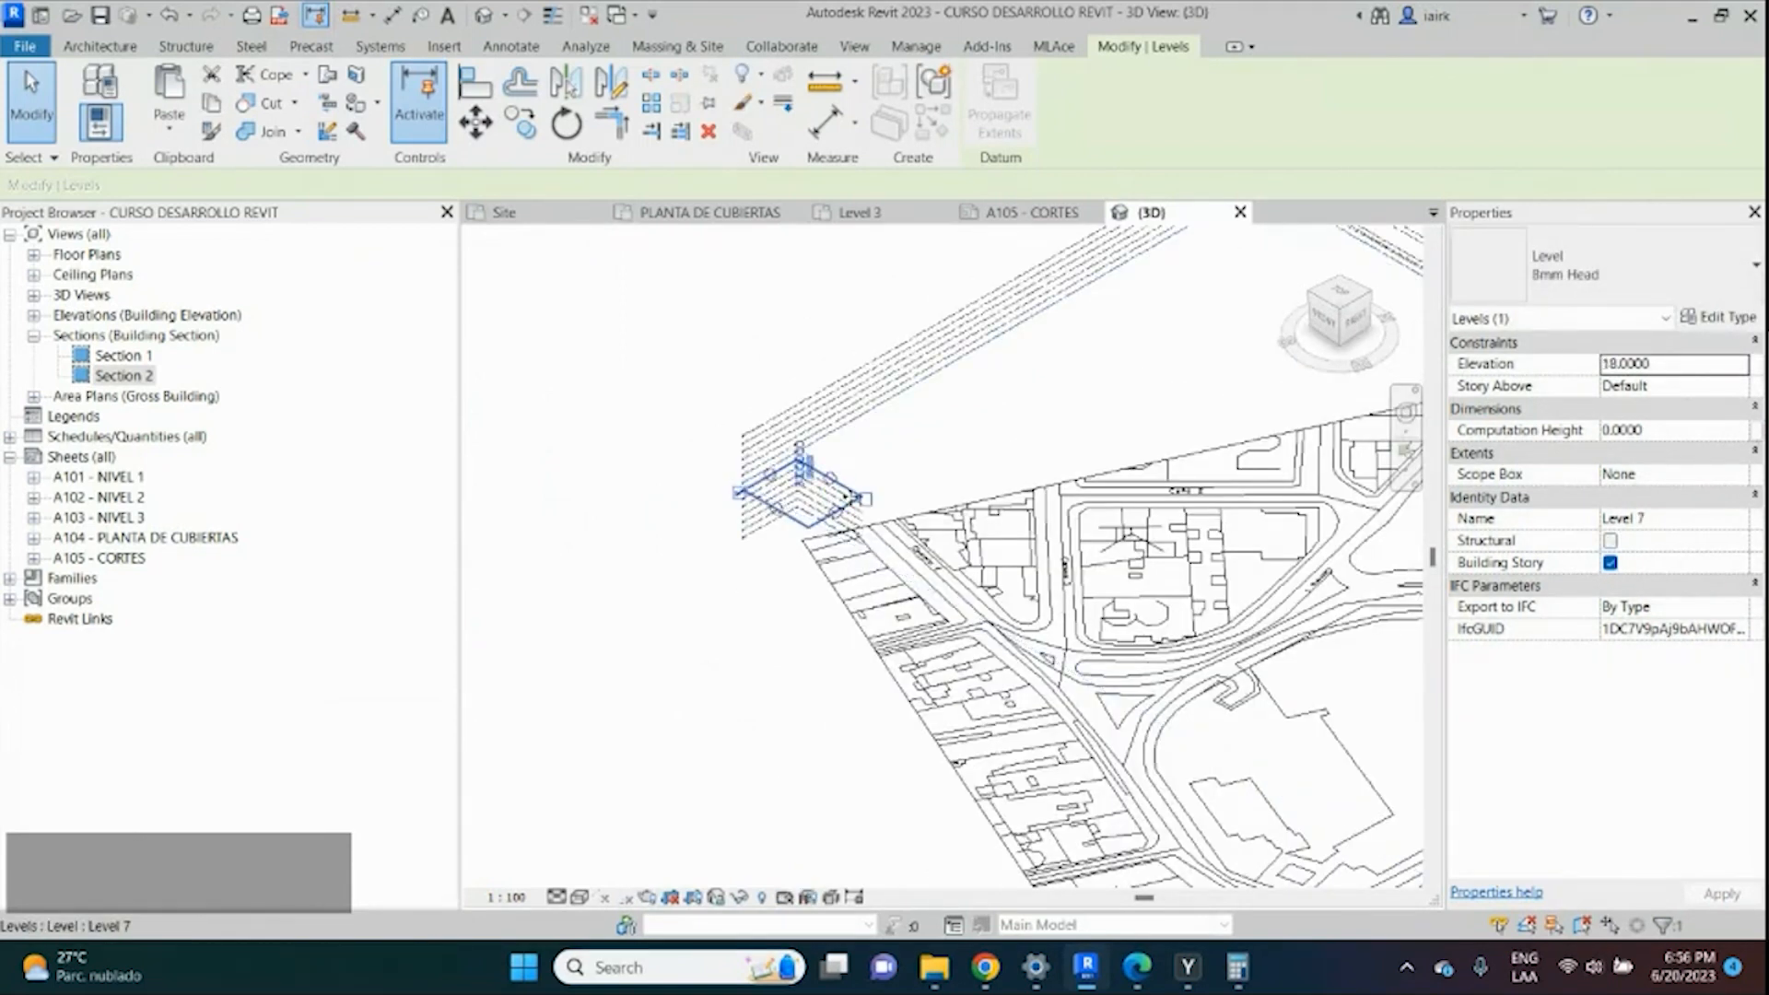
{"action": "left_click_drag", "start_coordinate": [845, 498], "coordinate": [866, 422]}
{"action": "scroll", "coordinate": [866, 422], "scroll_direction": "down", "scroll_amount": 2}
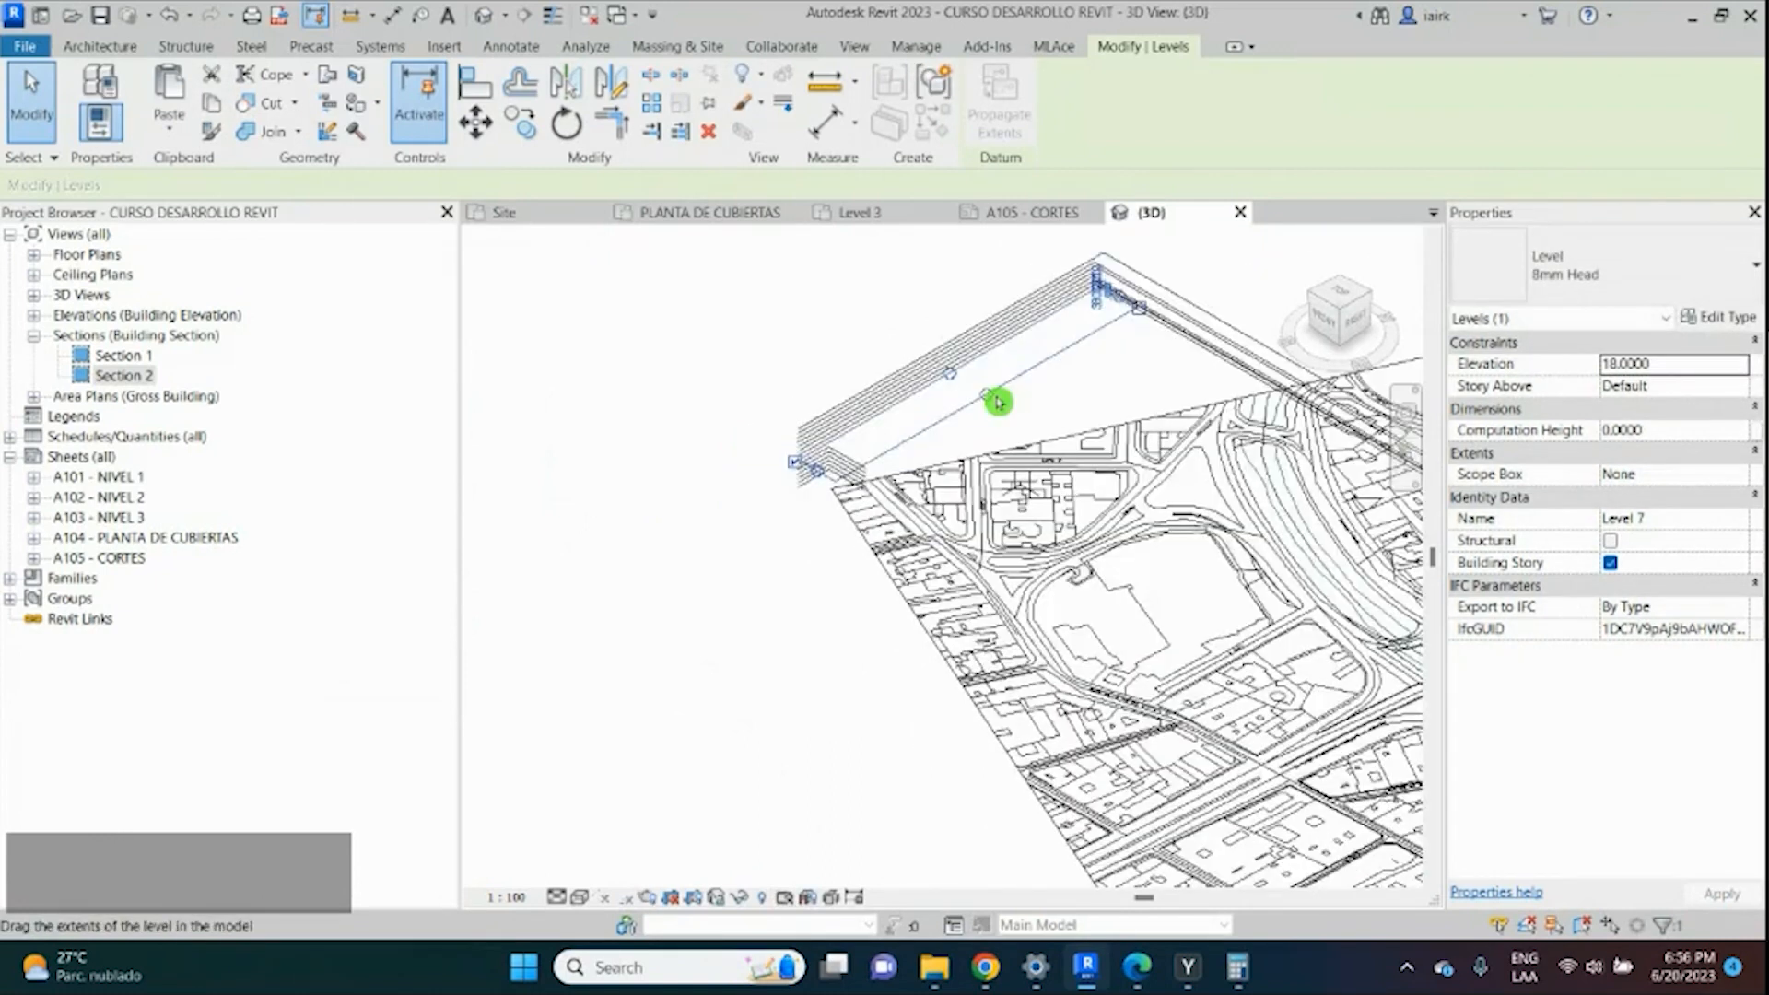
{"action": "scroll", "coordinate": [888, 395], "scroll_direction": "down", "scroll_amount": 3}
{"action": "left_click_drag", "start_coordinate": [997, 402], "coordinate": [1256, 578]}
Enlarge the extents of Level 6 in both directions so they reach past the building.
{"action": "scroll", "coordinate": [914, 391], "scroll_direction": "up", "scroll_amount": 2}
{"action": "scroll", "coordinate": [923, 387], "scroll_direction": "up", "scroll_amount": 2}
{"action": "left_click", "coordinate": [798, 491]}
{"action": "left_click_drag", "start_coordinate": [798, 491], "coordinate": [1158, 284]}
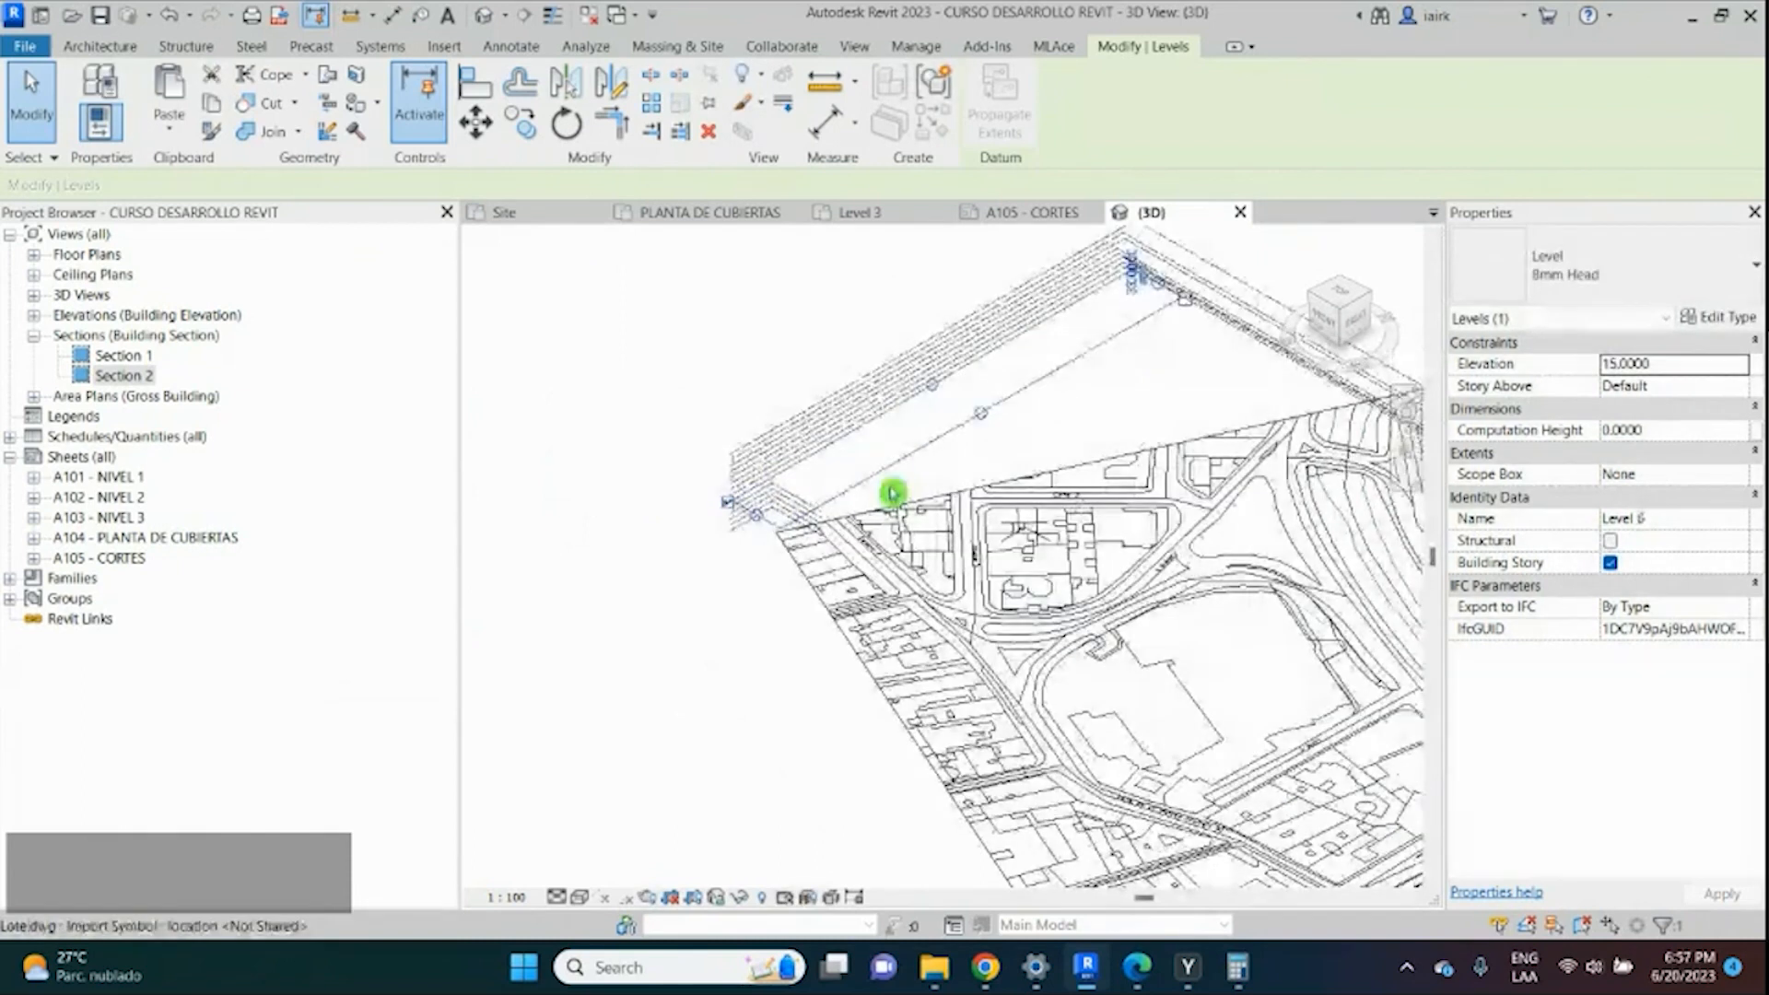
{"action": "scroll", "coordinate": [898, 419], "scroll_direction": "down", "scroll_amount": 2}
{"action": "left_click_drag", "start_coordinate": [892, 493], "coordinate": [879, 446]}
Stretch the extents of Level 5 across the site in both directions to enclose the building.
{"action": "scroll", "coordinate": [880, 446], "scroll_direction": "up", "scroll_amount": 2}
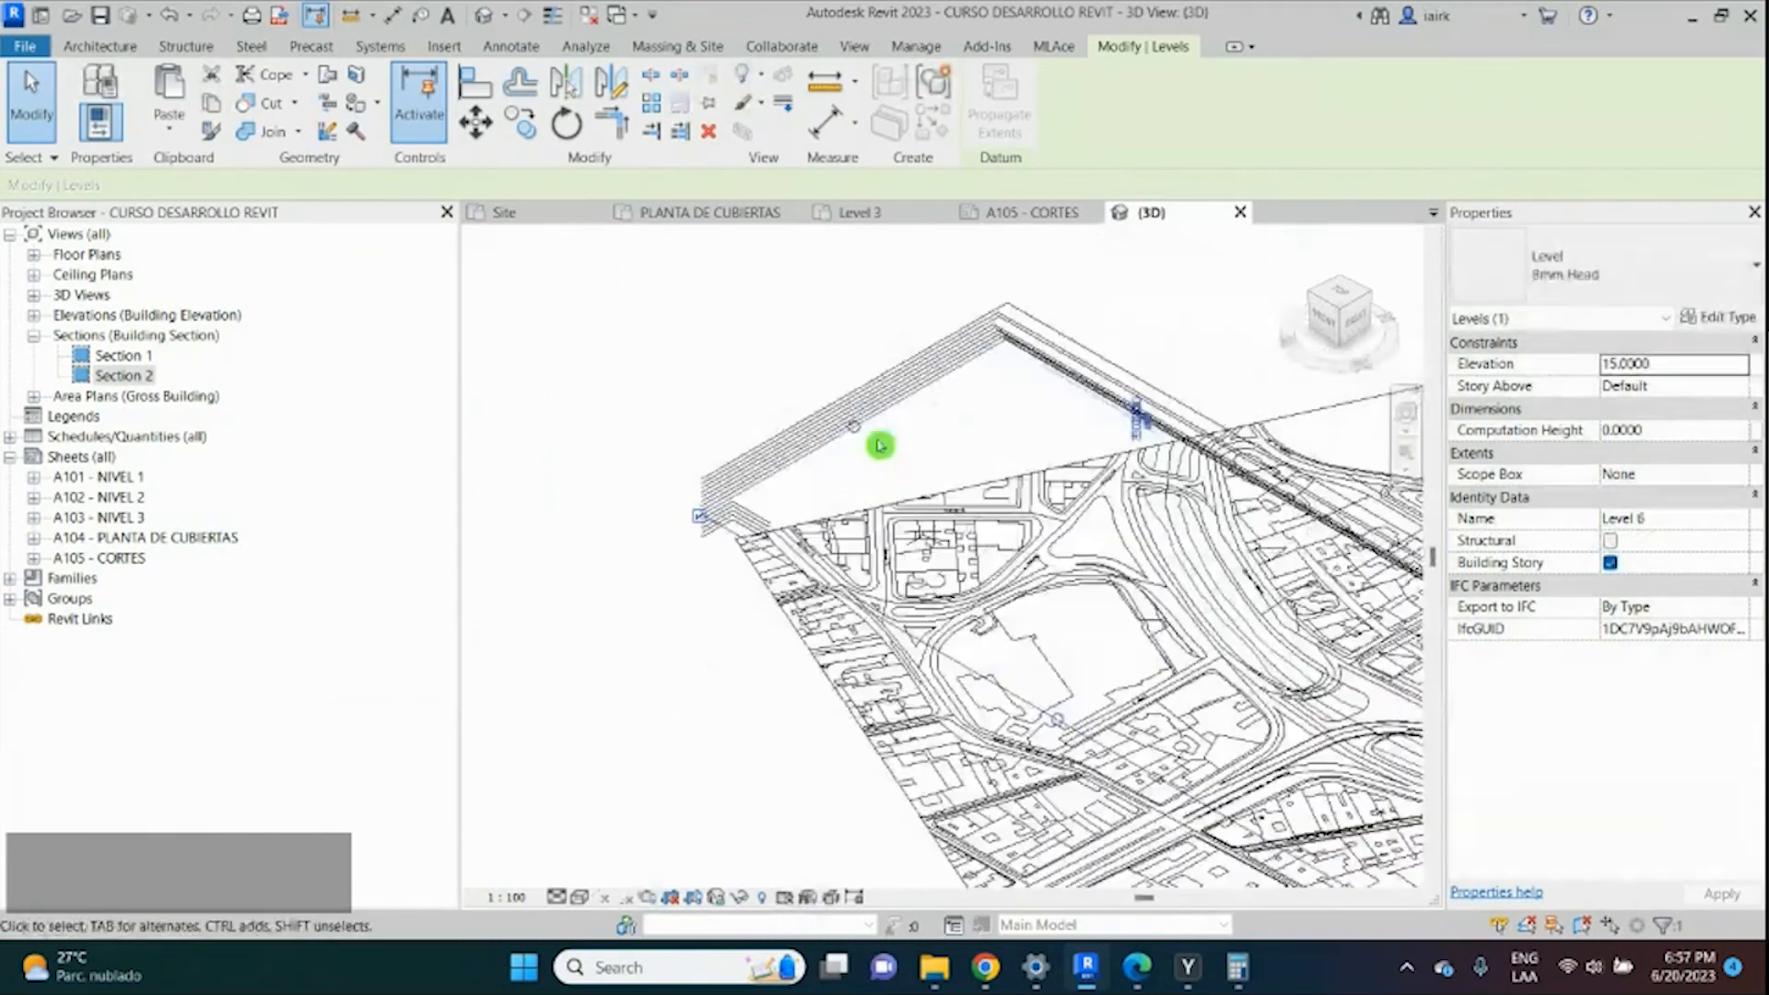
{"action": "scroll", "coordinate": [880, 445], "scroll_direction": "up", "scroll_amount": 1}
{"action": "left_click", "coordinate": [737, 539]}
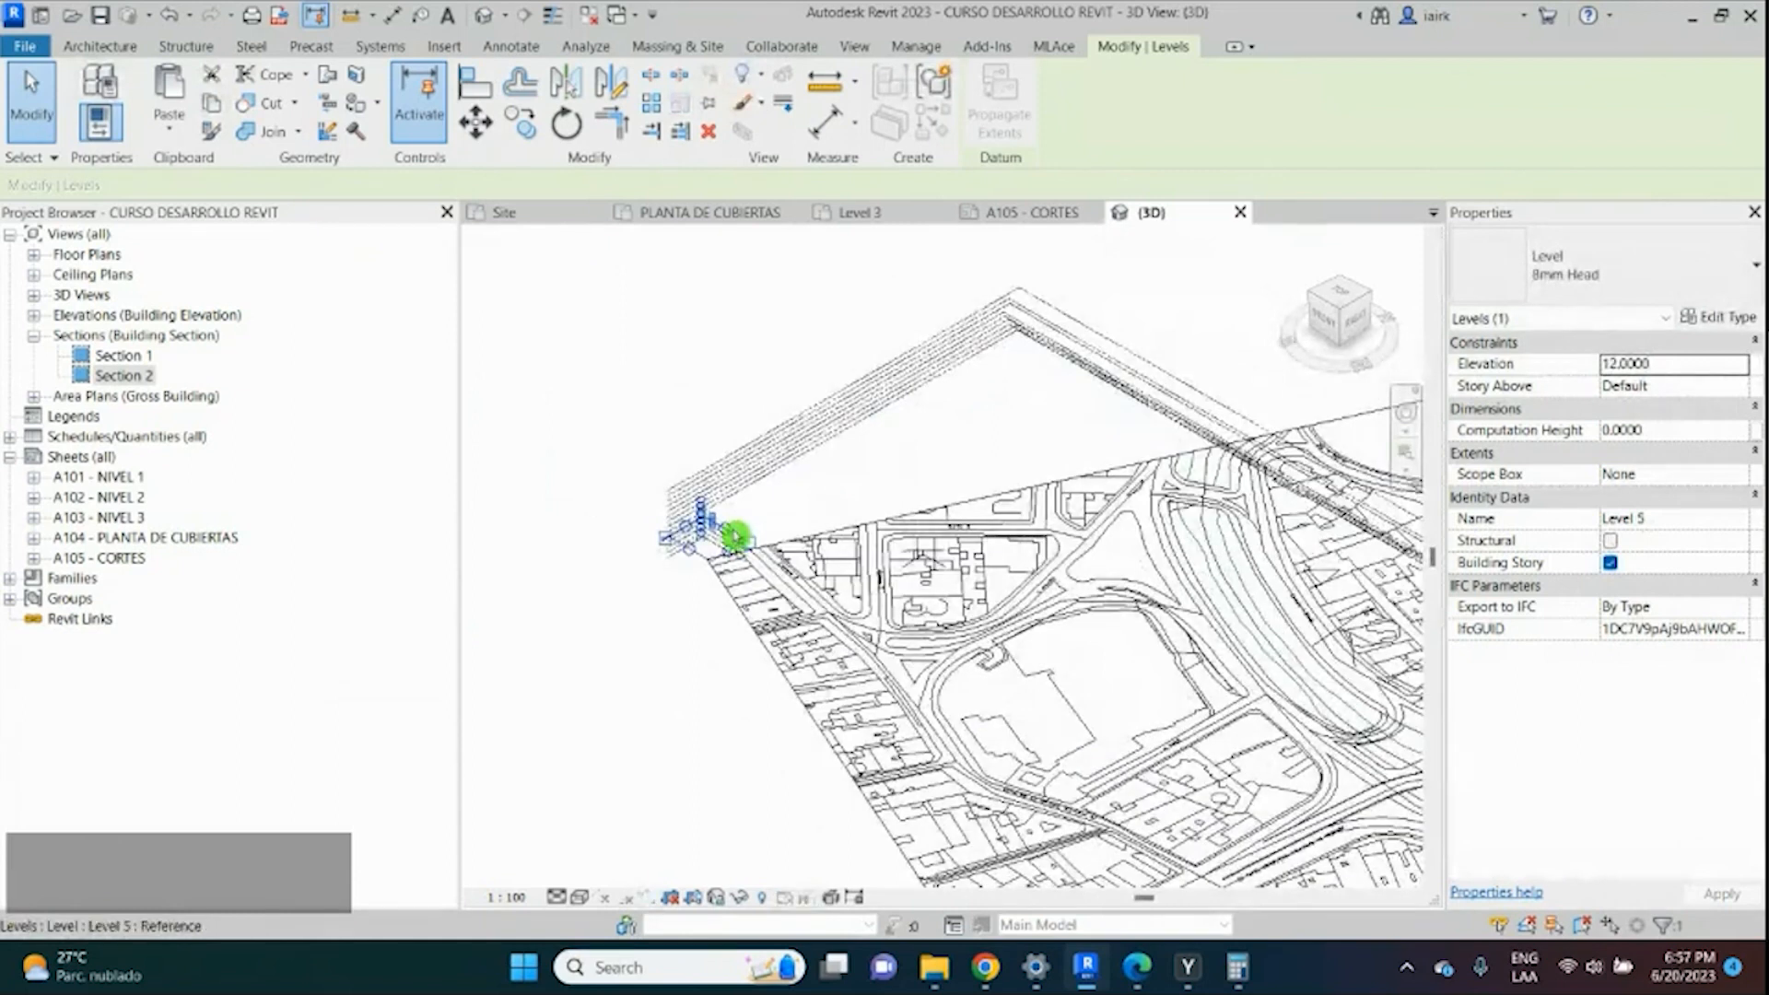
{"action": "scroll", "coordinate": [735, 535], "scroll_direction": "up", "scroll_amount": 2}
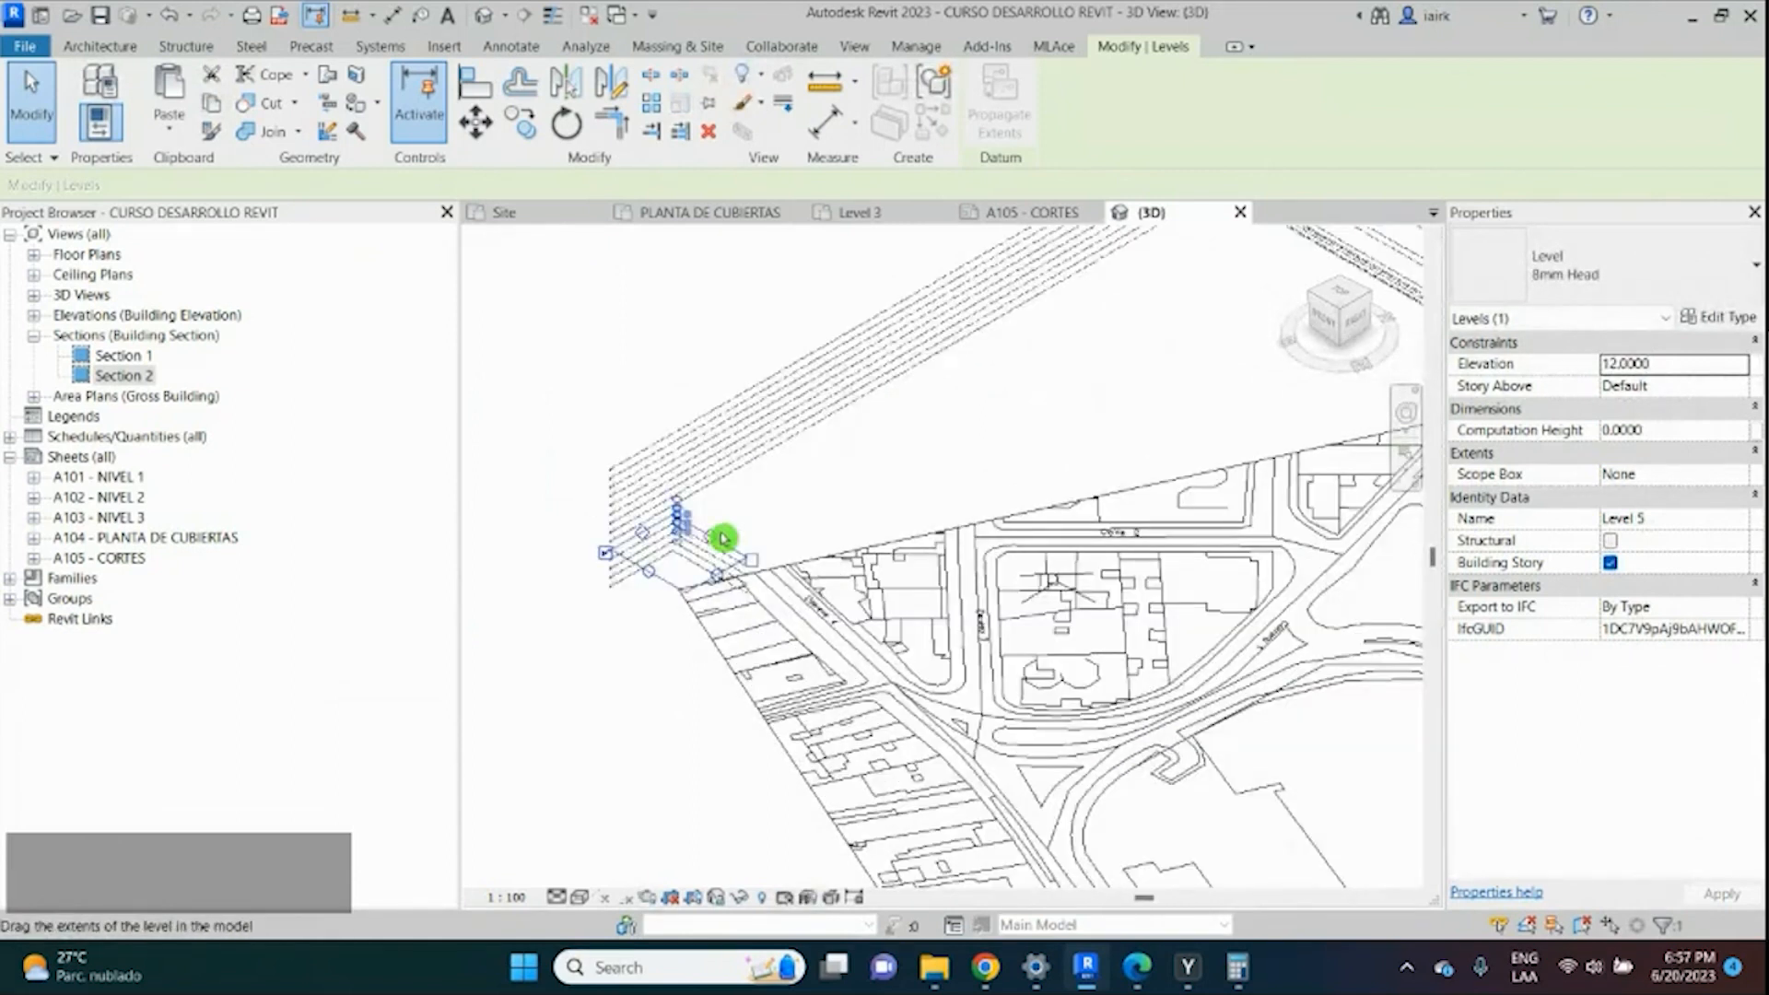
{"action": "scroll", "coordinate": [1047, 334], "scroll_direction": "down", "scroll_amount": 1}
{"action": "left_click_drag", "start_coordinate": [722, 538], "coordinate": [1135, 333]}
{"action": "left_click_drag", "start_coordinate": [937, 452], "coordinate": [837, 401]}
{"action": "scroll", "coordinate": [837, 402], "scroll_direction": "down", "scroll_amount": 3}
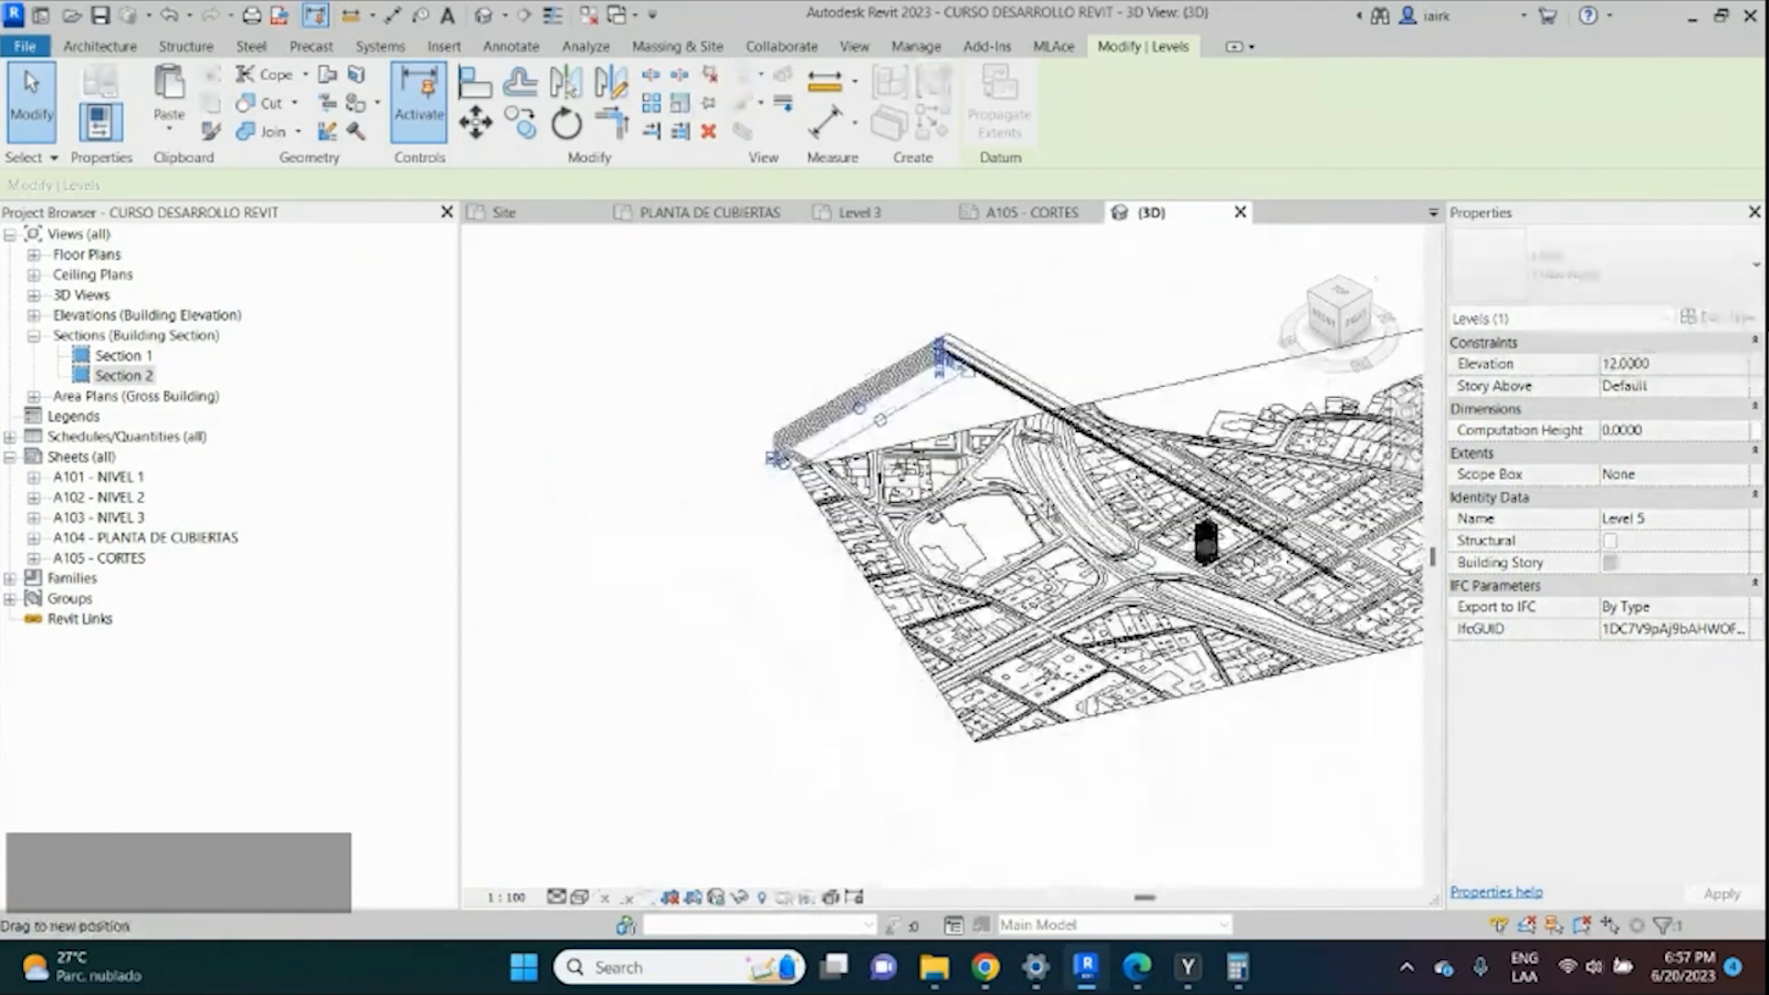
{"action": "left_click_drag", "start_coordinate": [774, 458], "coordinate": [772, 456]}
Stretch the extents of Level 4, just below the enlarged Level 5, in both directions to enclose the building.
{"action": "scroll", "coordinate": [678, 468], "scroll_direction": "up", "scroll_amount": 4}
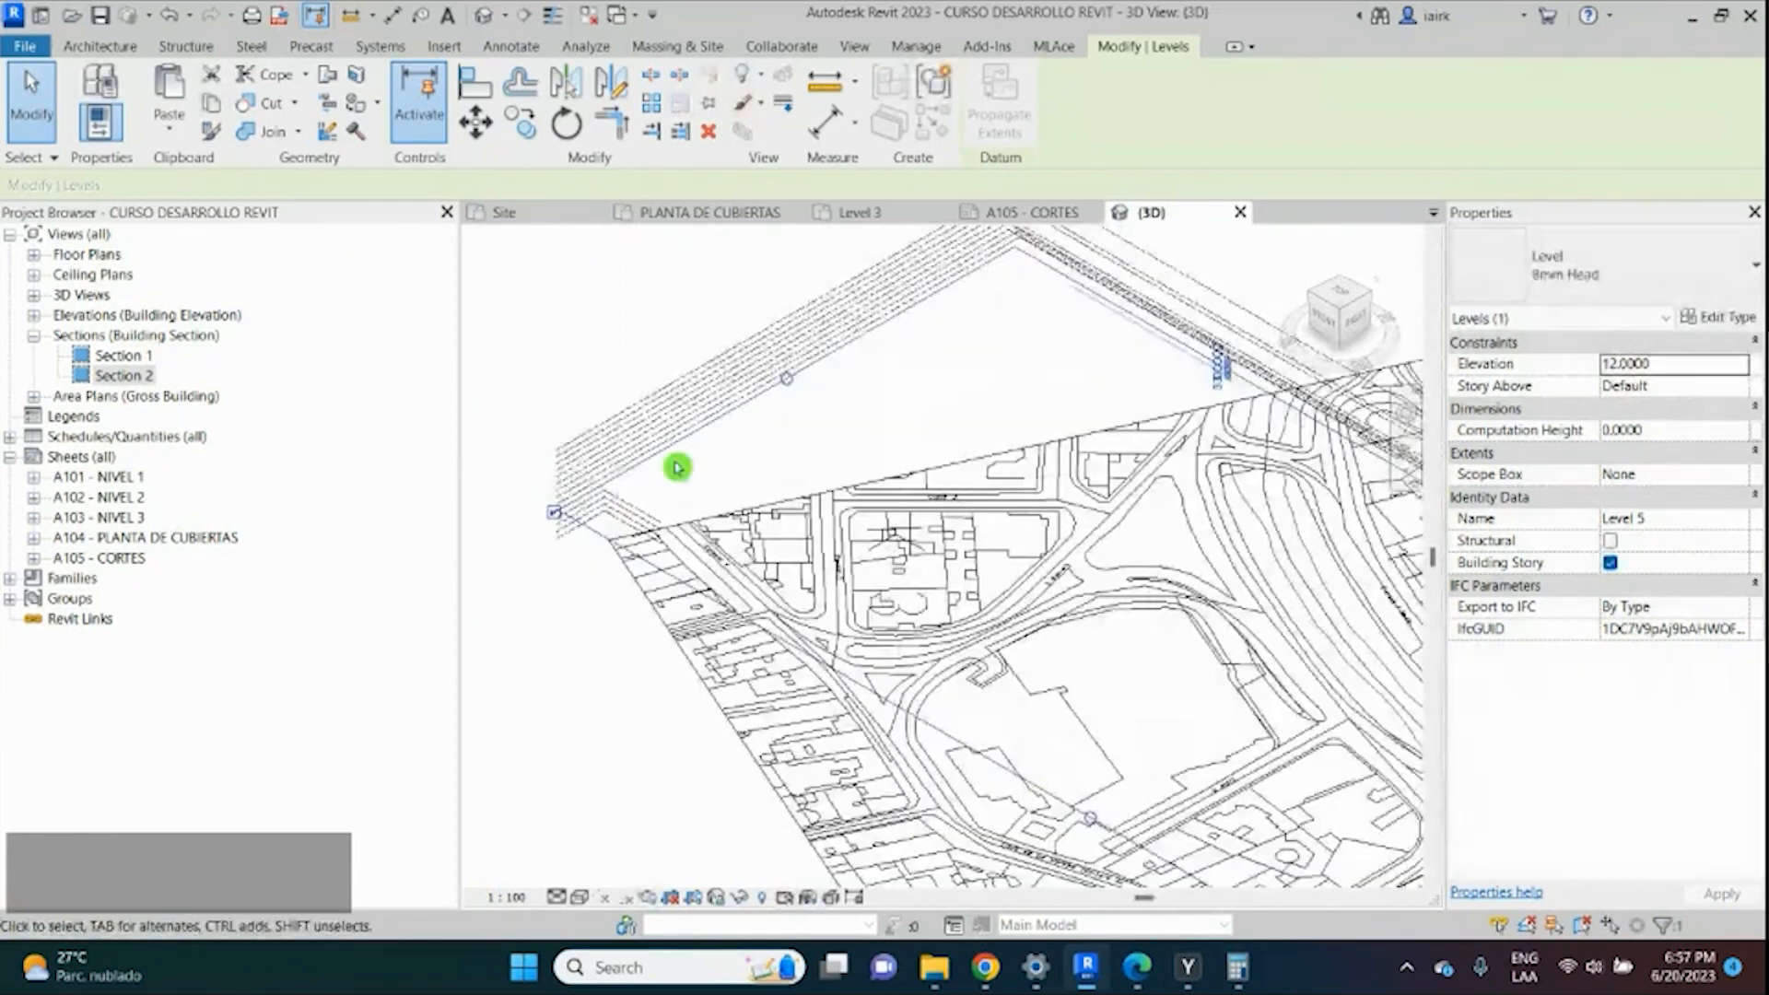
{"action": "left_click", "coordinate": [635, 507]}
{"action": "left_click_drag", "start_coordinate": [636, 508], "coordinate": [1066, 292]}
{"action": "left_click", "coordinate": [802, 438]}
{"action": "left_click_drag", "start_coordinate": [802, 439], "coordinate": [1219, 611]}
Extend Level 3 in both directions across the site so its extents enclose the building.
{"action": "scroll", "coordinate": [760, 409], "scroll_direction": "down", "scroll_amount": 3}
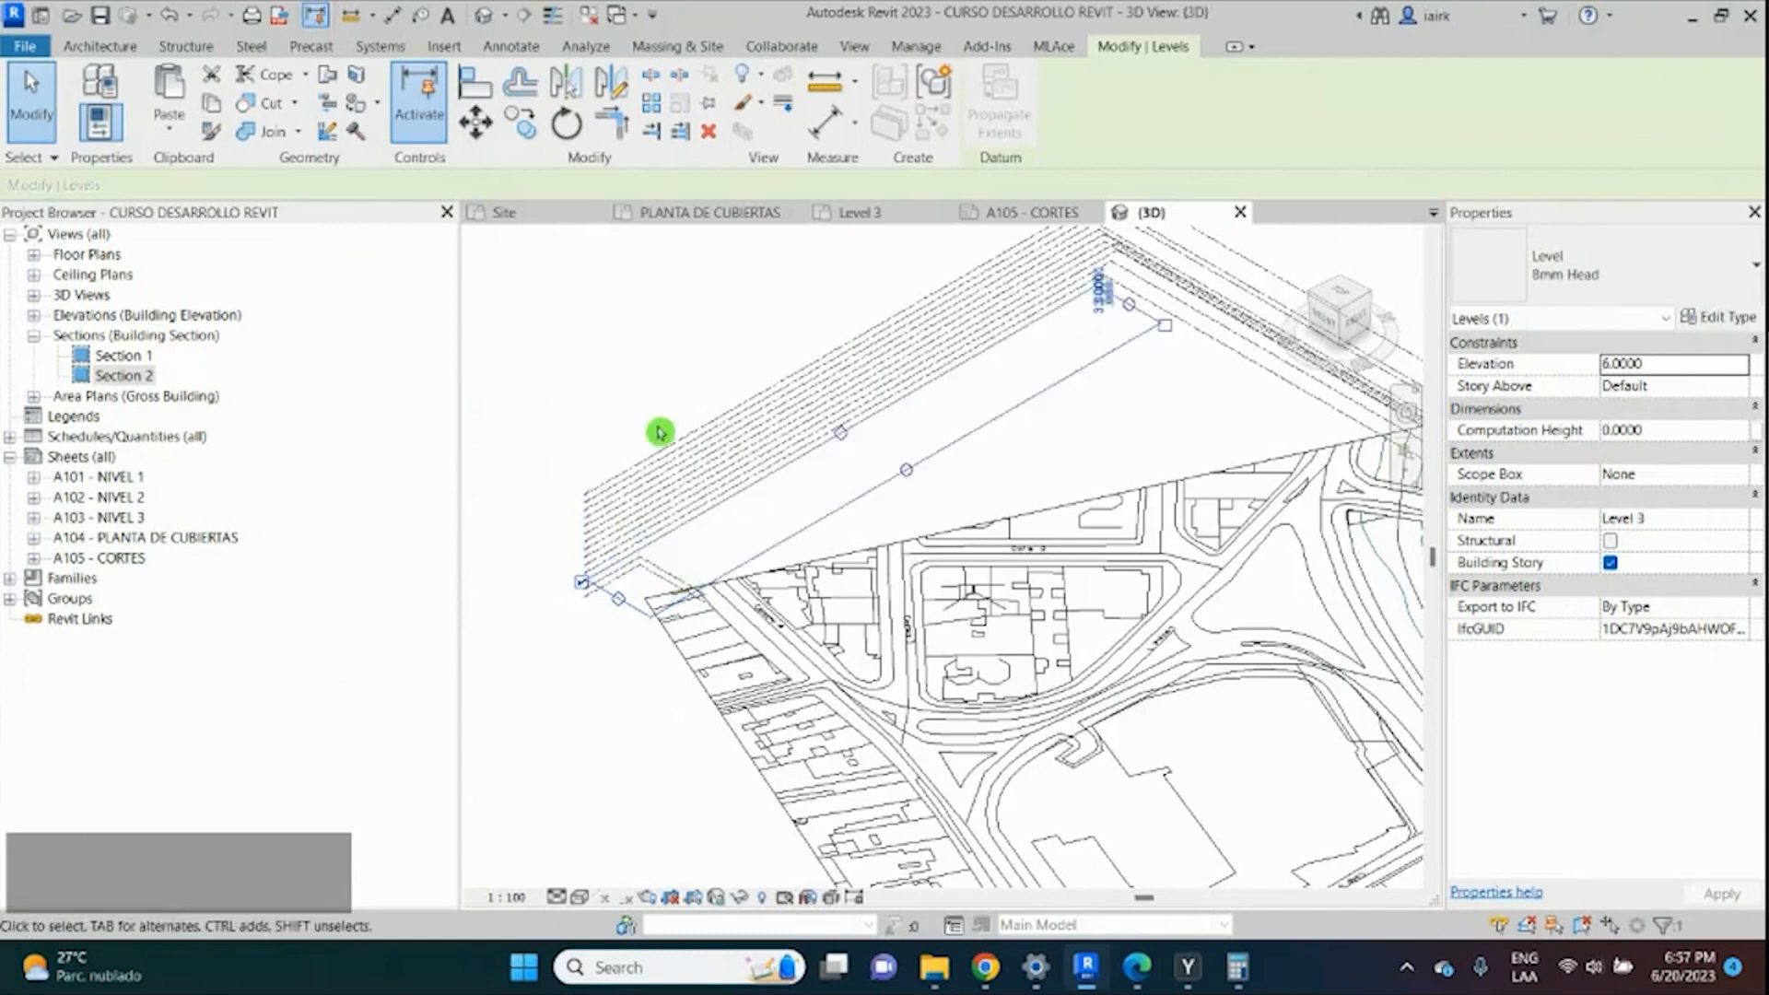
{"action": "scroll", "coordinate": [659, 432], "scroll_direction": "down", "scroll_amount": 5}
{"action": "left_click_drag", "start_coordinate": [659, 433], "coordinate": [700, 433]}
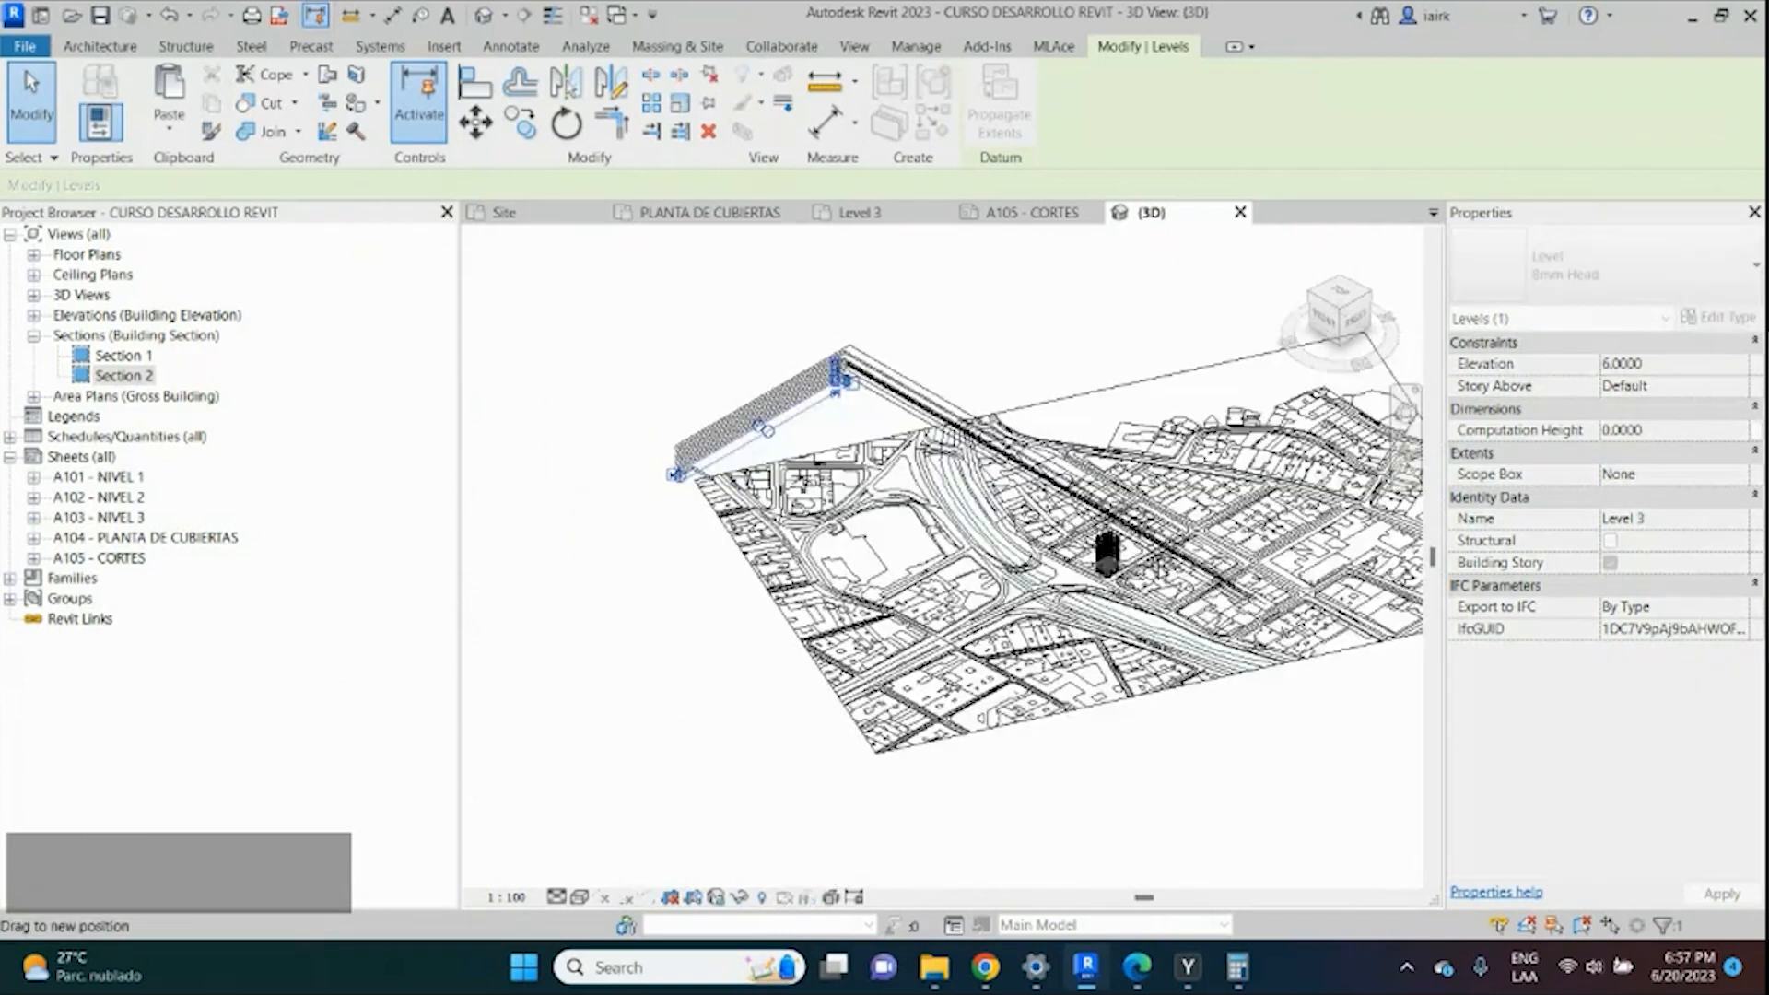
Stretch the extents of Level 2 across the site in both directions to enclose the building.
{"action": "scroll", "coordinate": [741, 491], "scroll_direction": "up", "scroll_amount": 5}
{"action": "left_click", "coordinate": [600, 486]}
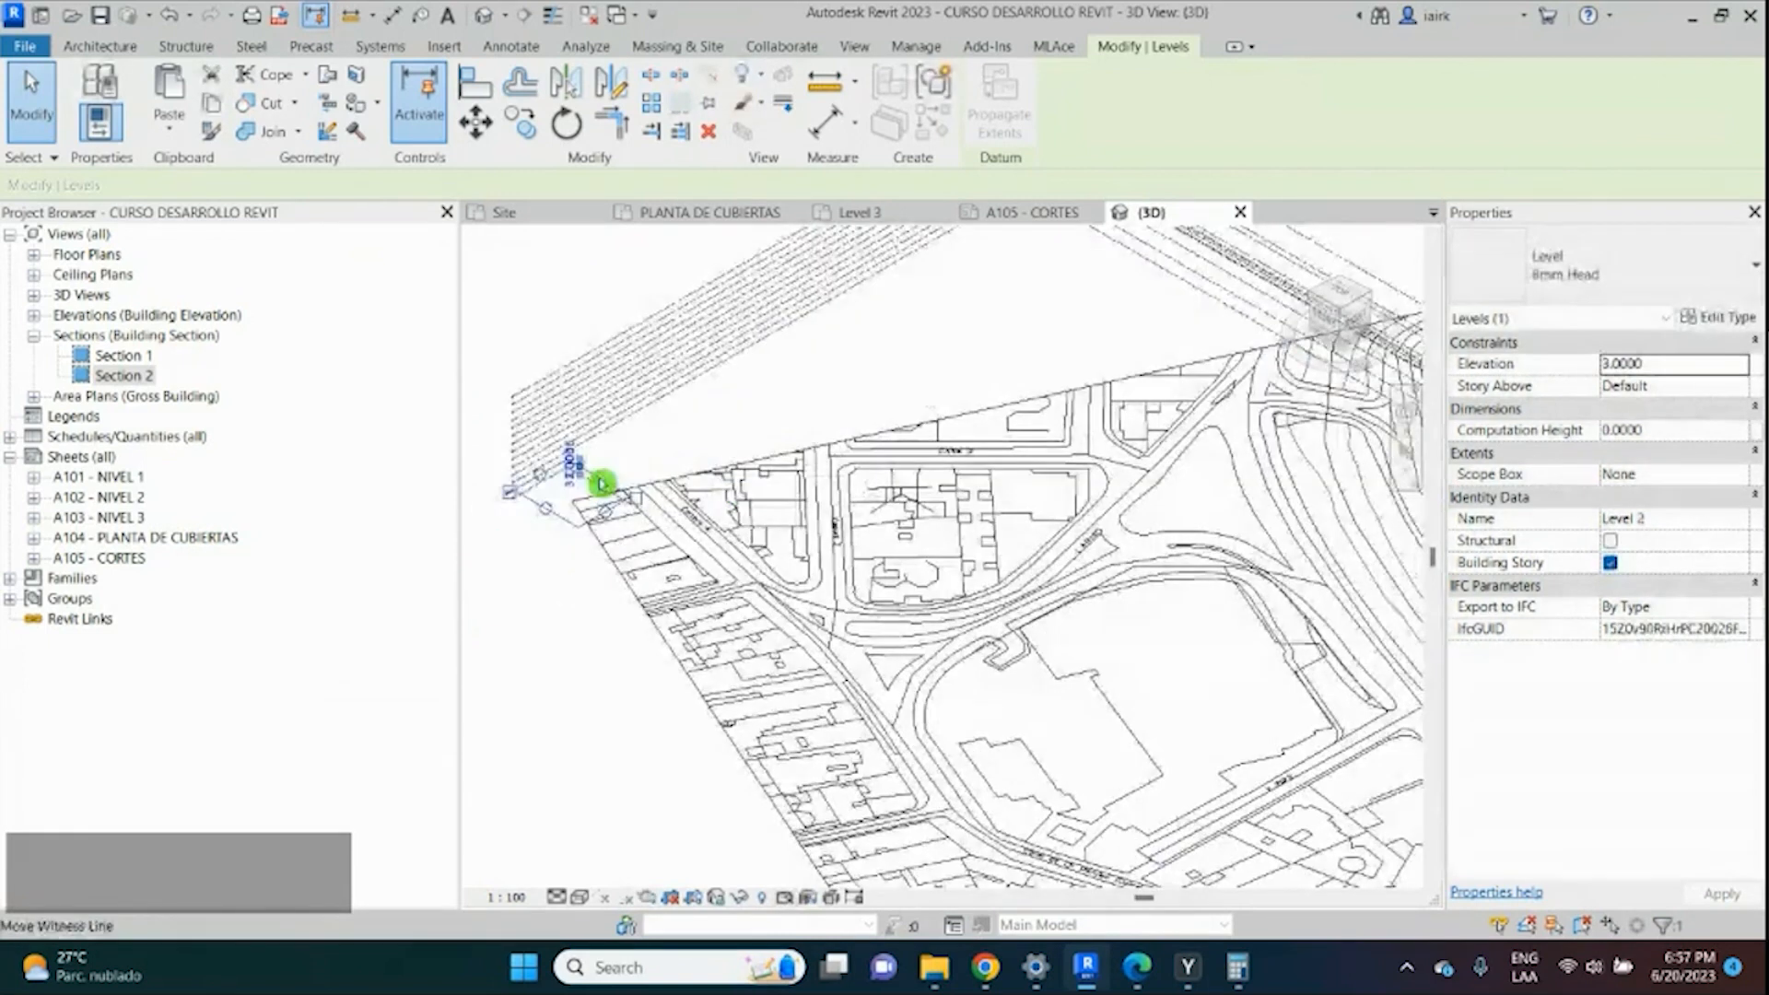
{"action": "left_click_drag", "start_coordinate": [600, 485], "coordinate": [904, 348]}
{"action": "scroll", "coordinate": [767, 417], "scroll_direction": "down", "scroll_amount": 2}
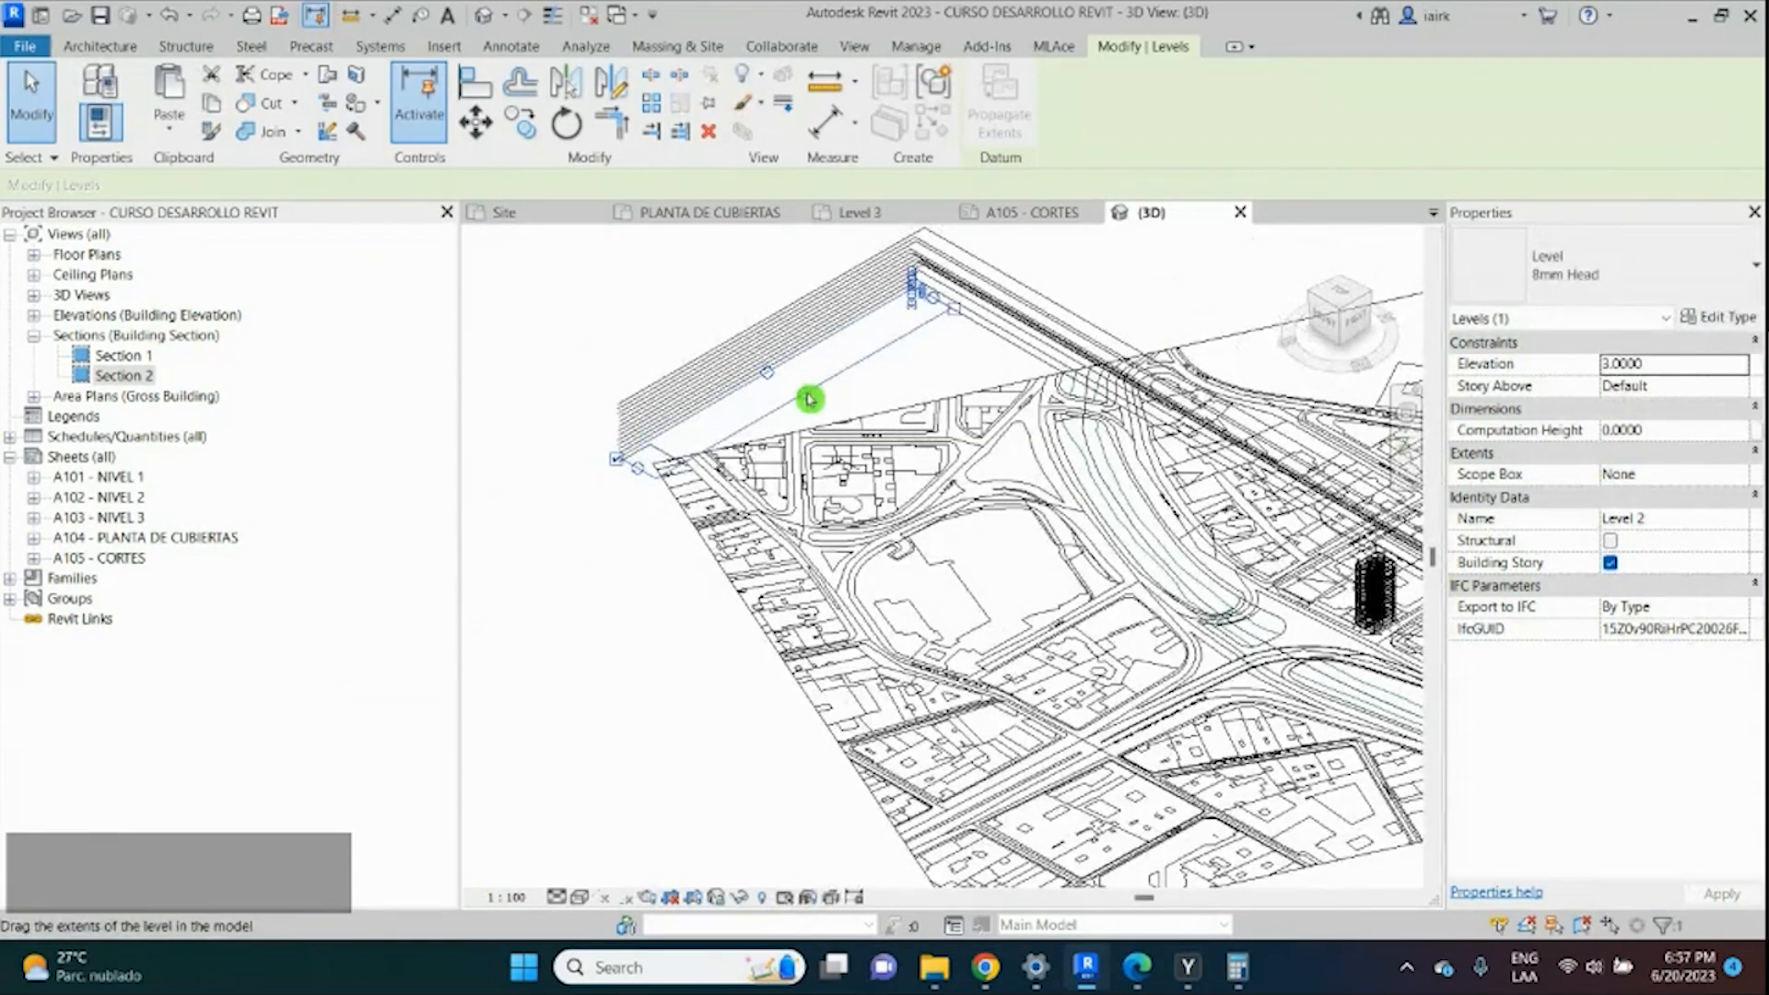
{"action": "left_click_drag", "start_coordinate": [809, 399], "coordinate": [1338, 645]}
{"action": "scroll", "coordinate": [684, 458], "scroll_direction": "up", "scroll_amount": 3}
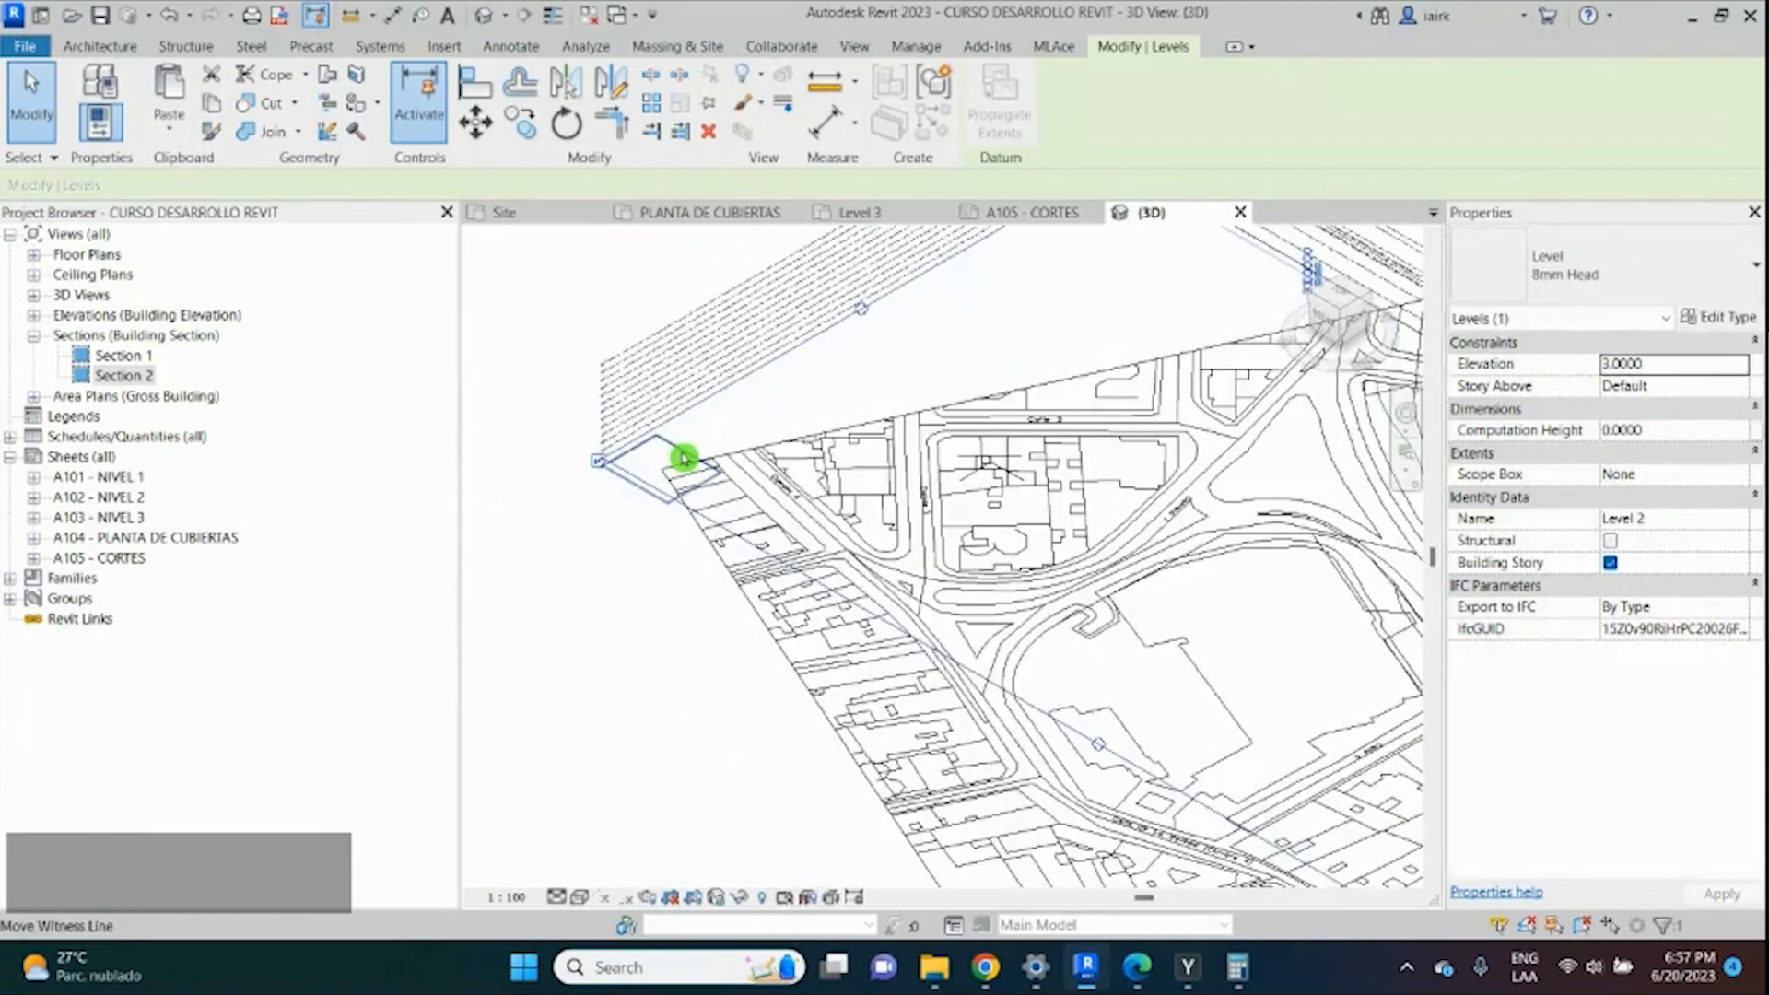
Pull the near corner of Level 2's extents past the building toward the far side of the site, finishing its enlarged 3D boundary.
{"action": "left_click_drag", "start_coordinate": [683, 458], "coordinate": [1287, 711]}
{"action": "scroll", "coordinate": [787, 463], "scroll_direction": "down", "scroll_amount": 3}
{"action": "scroll", "coordinate": [866, 440], "scroll_direction": "down", "scroll_amount": 3}
{"action": "left_click", "coordinate": [1287, 711]}
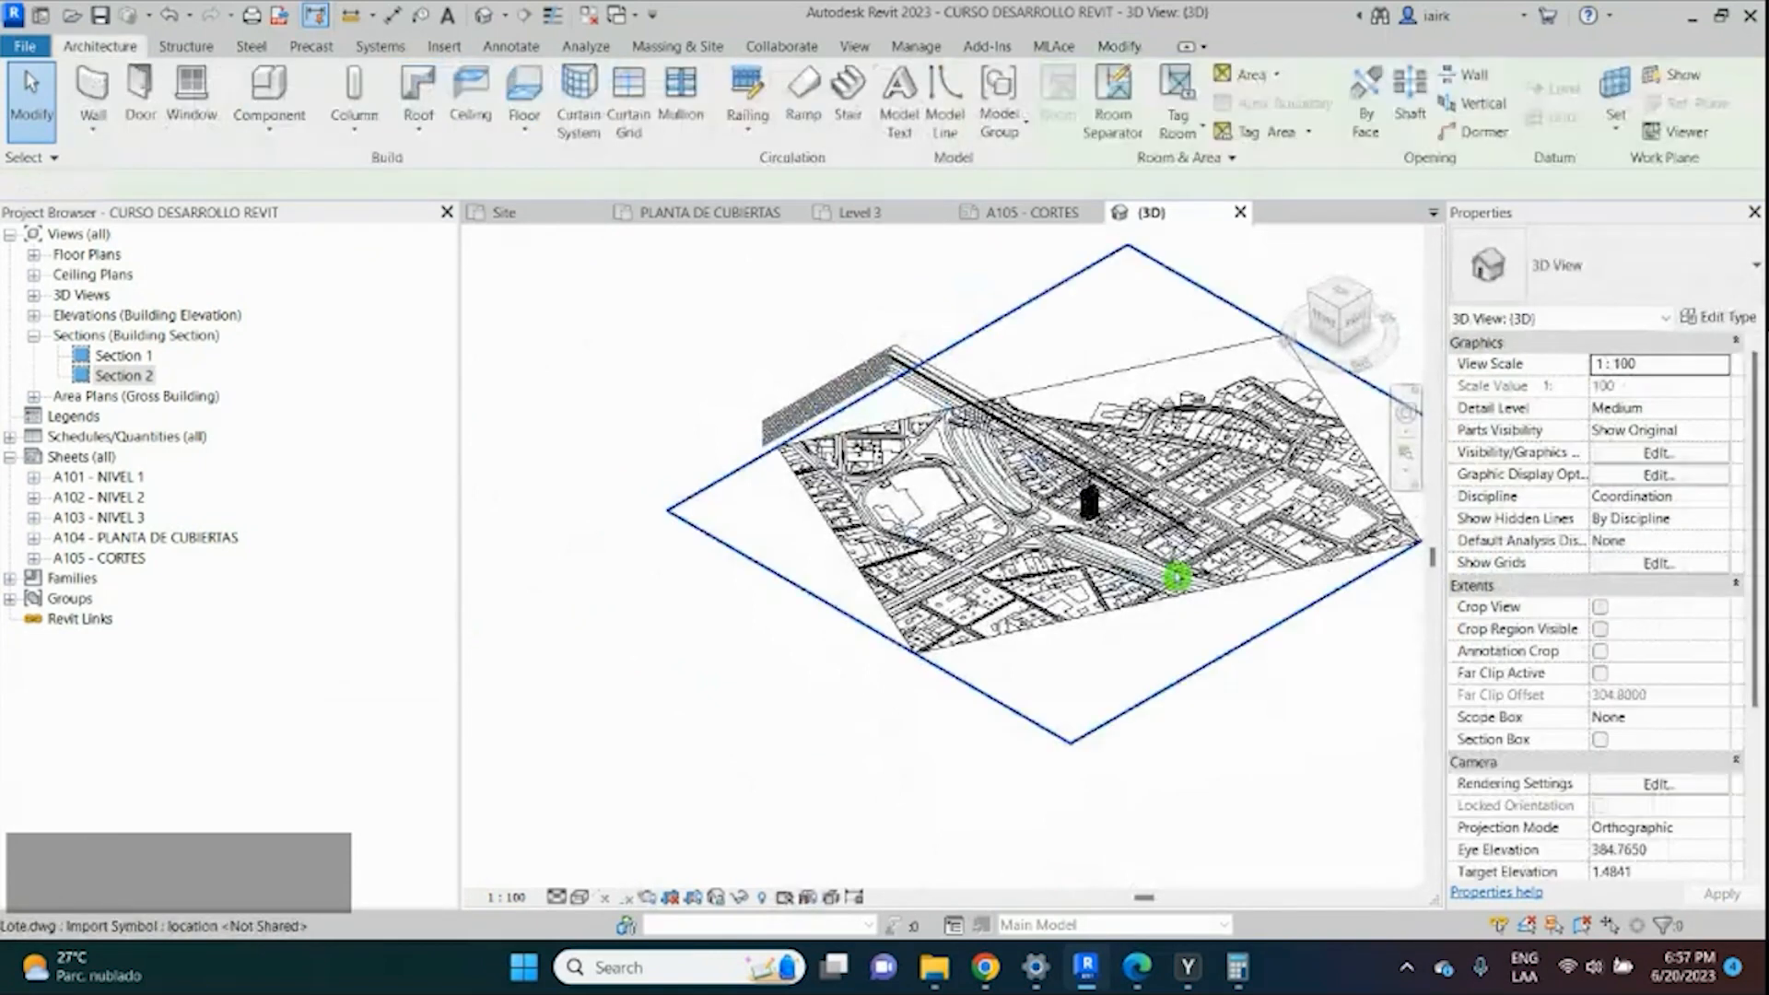
On sheet A105 - CORTES, activate the Section 1 viewport and move the aligned level heads inward, inside the crop region.
{"action": "scroll", "coordinate": [1178, 577], "scroll_direction": "up", "scroll_amount": 3}
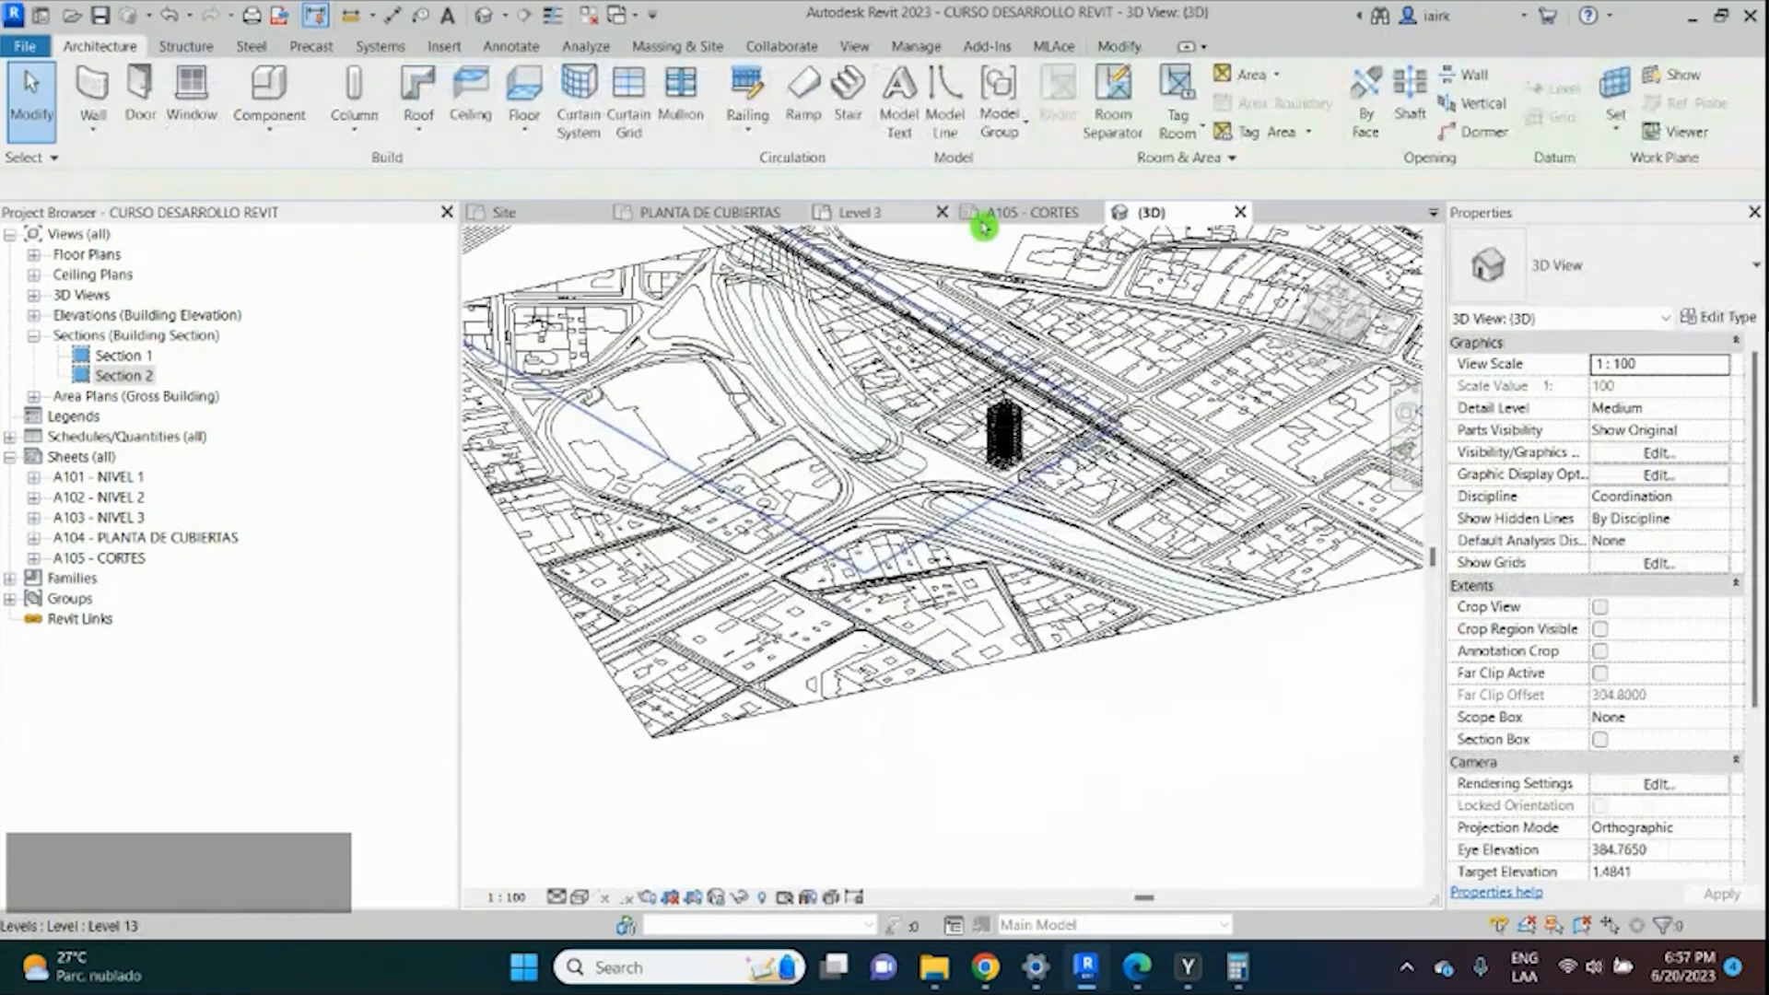
{"action": "left_click", "coordinate": [983, 217]}
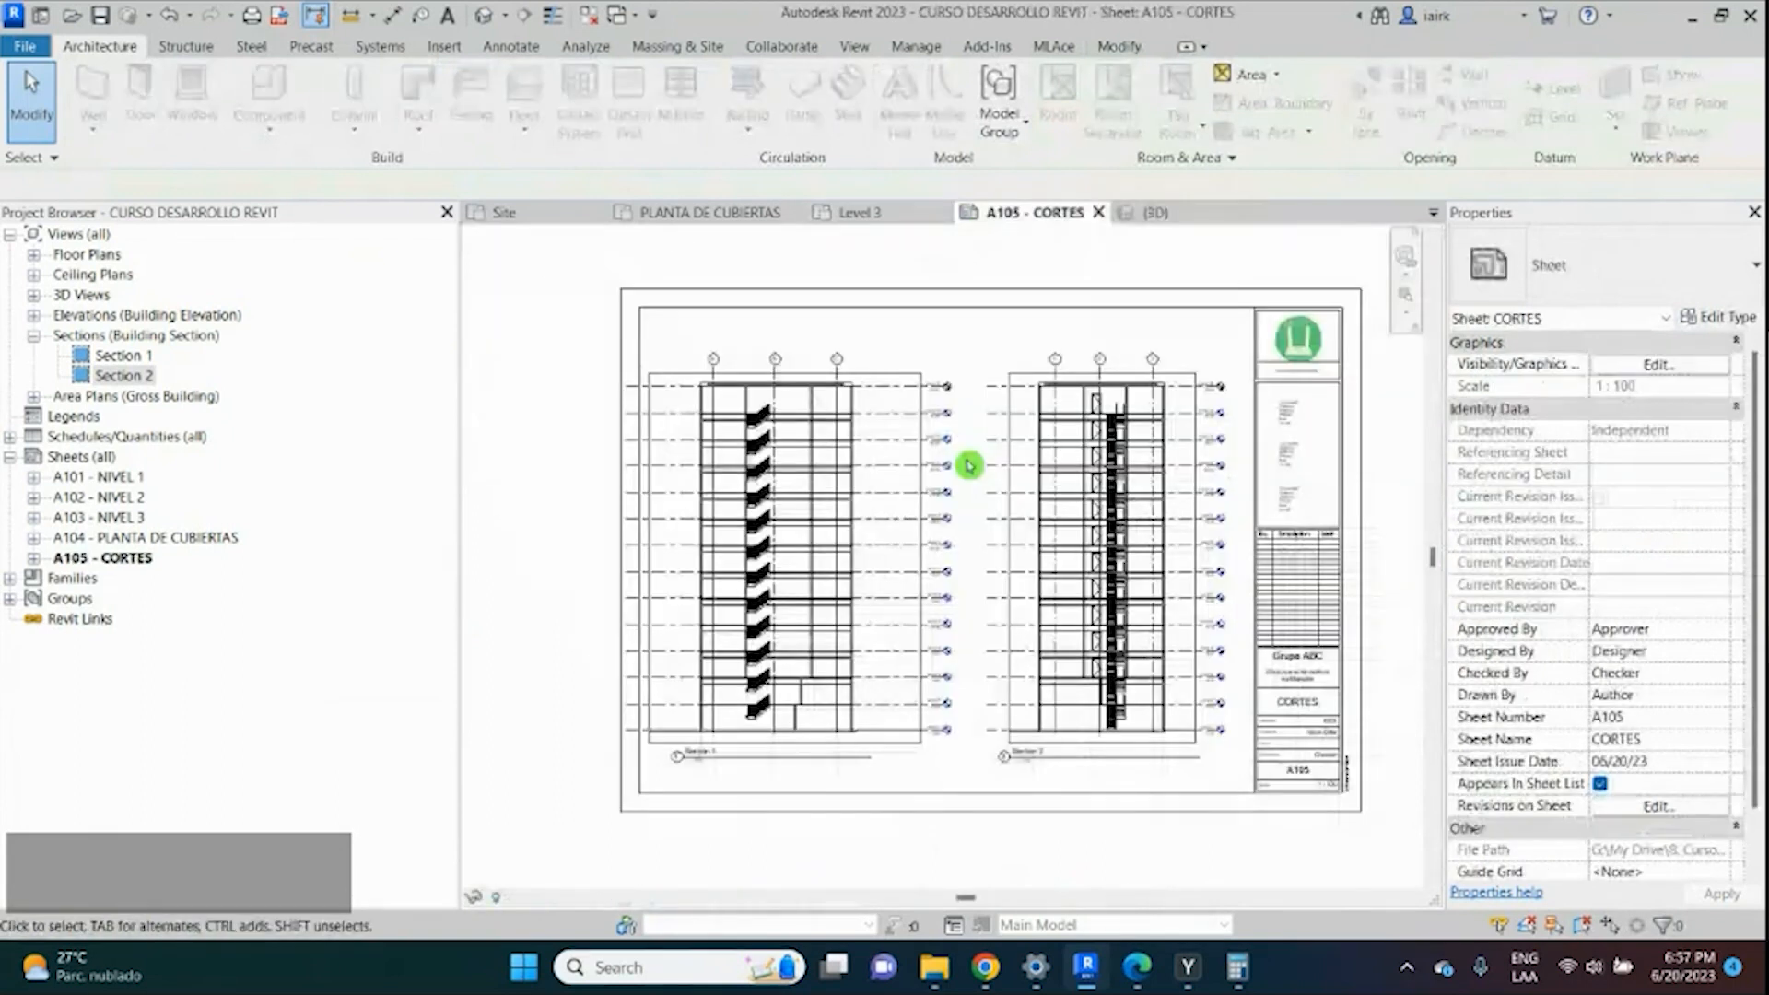
{"action": "double_click", "coordinate": [914, 431]}
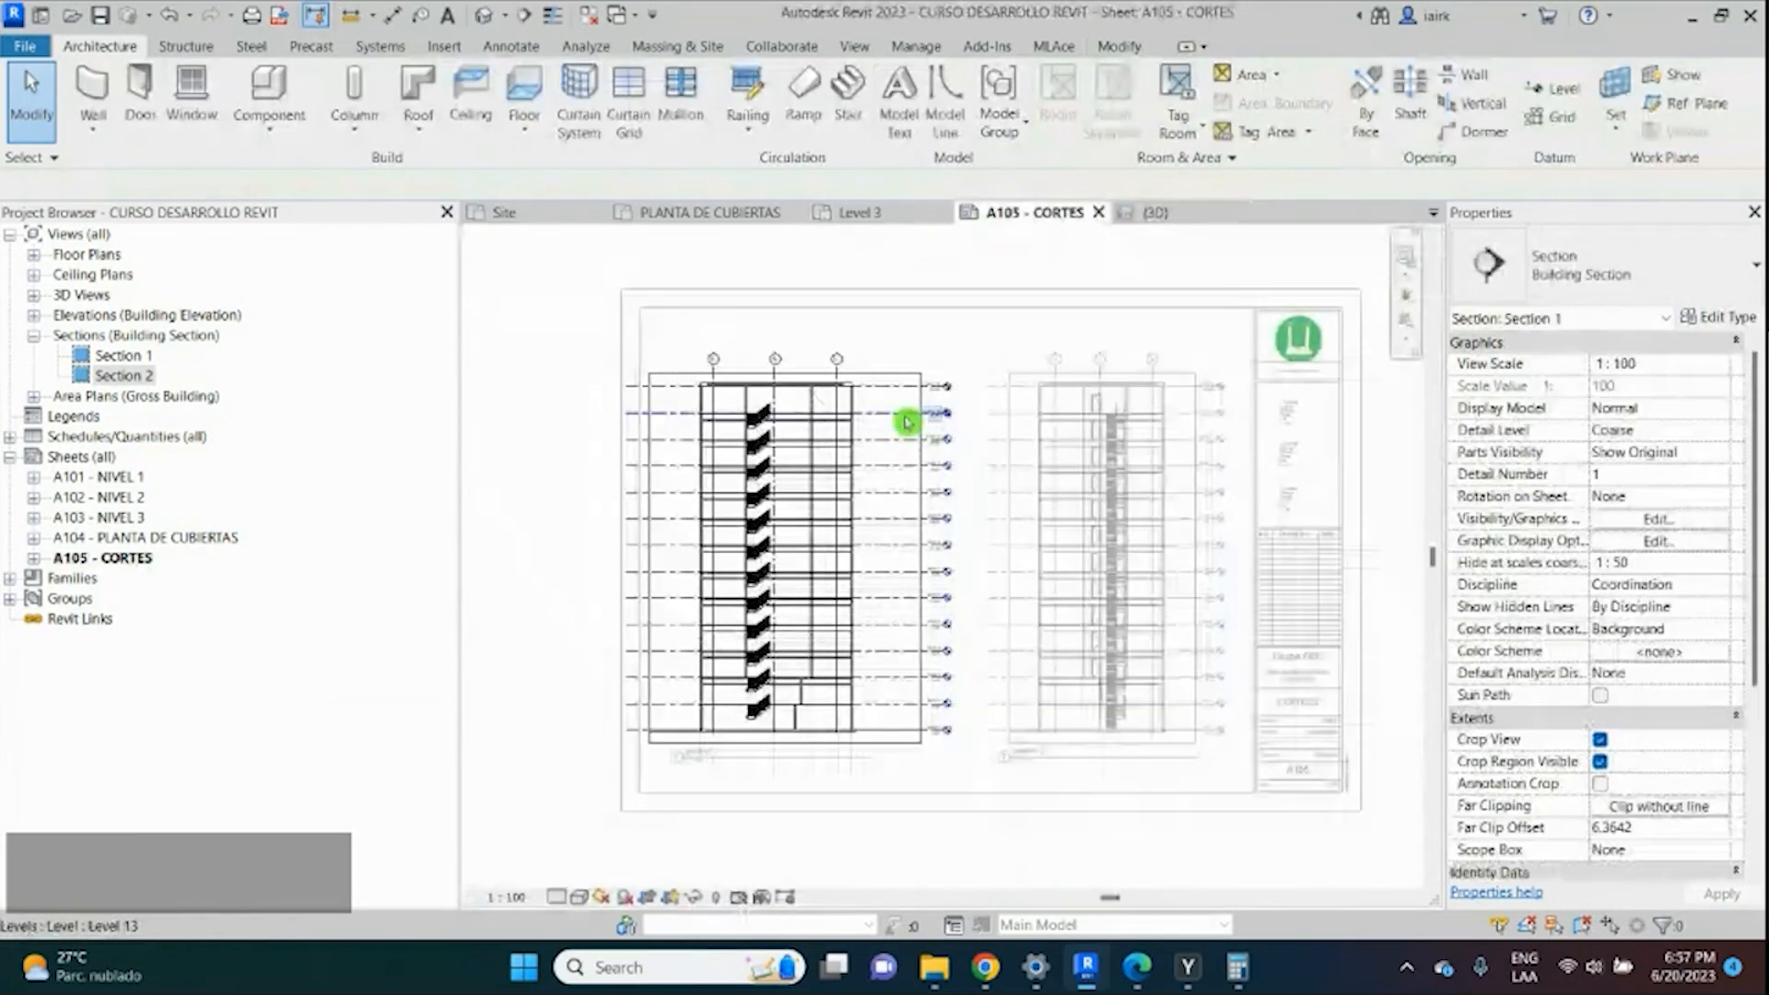
{"action": "left_click", "coordinate": [907, 416]}
{"action": "scroll", "coordinate": [933, 410], "scroll_direction": "up", "scroll_amount": 4}
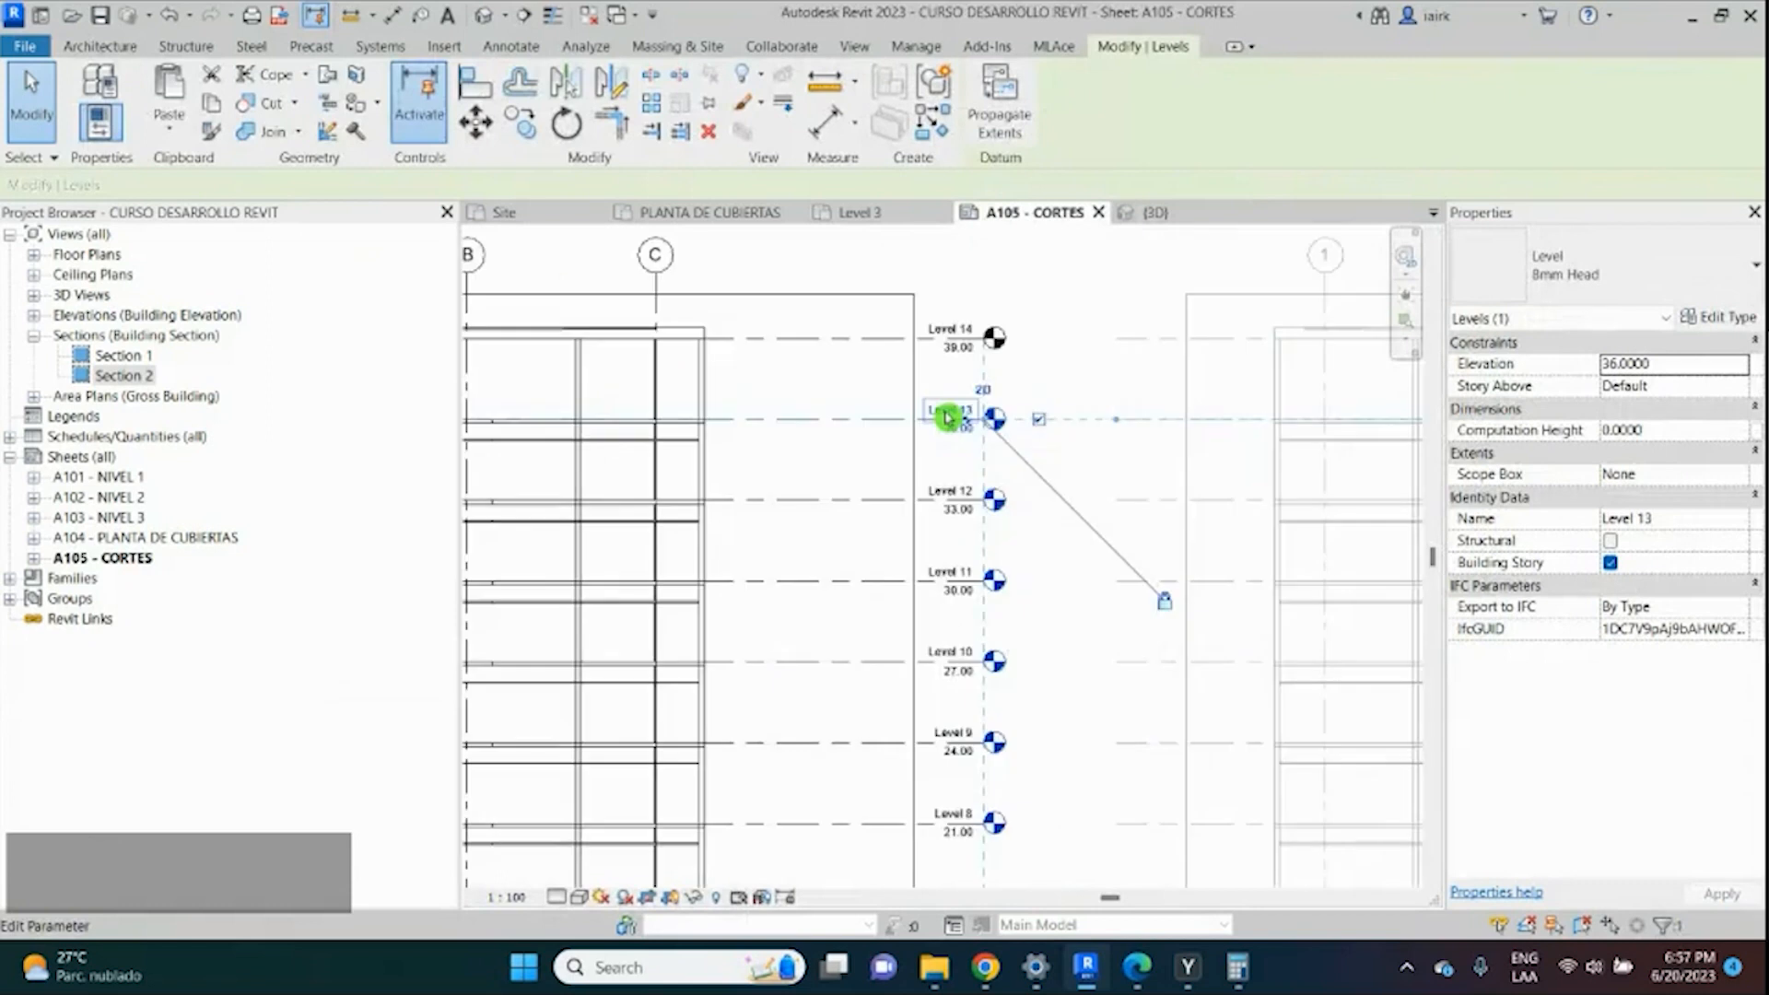
{"action": "left_click_drag", "start_coordinate": [948, 416], "coordinate": [876, 421]}
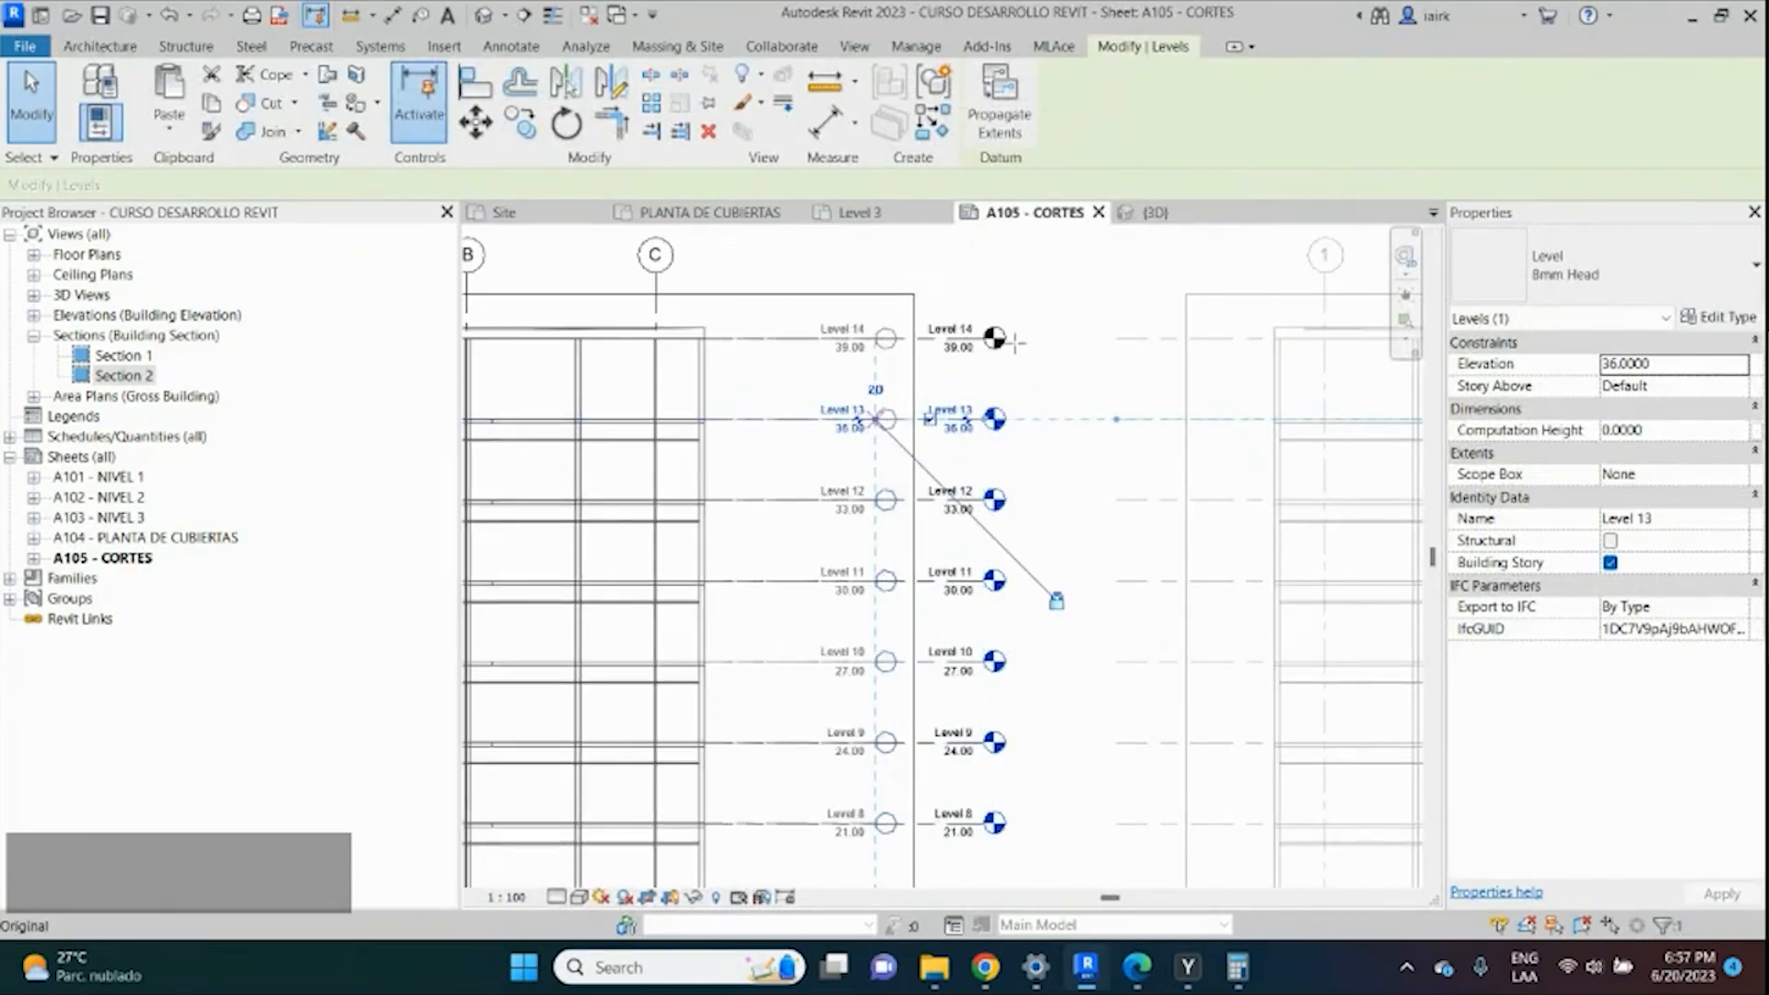
Shorten the opposite ends of the aligned level lines in Section 1 so they start at the crop region's border.
{"action": "scroll", "coordinate": [1014, 343], "scroll_direction": "down", "scroll_amount": 4}
{"action": "scroll", "coordinate": [1018, 346], "scroll_direction": "down", "scroll_amount": 2}
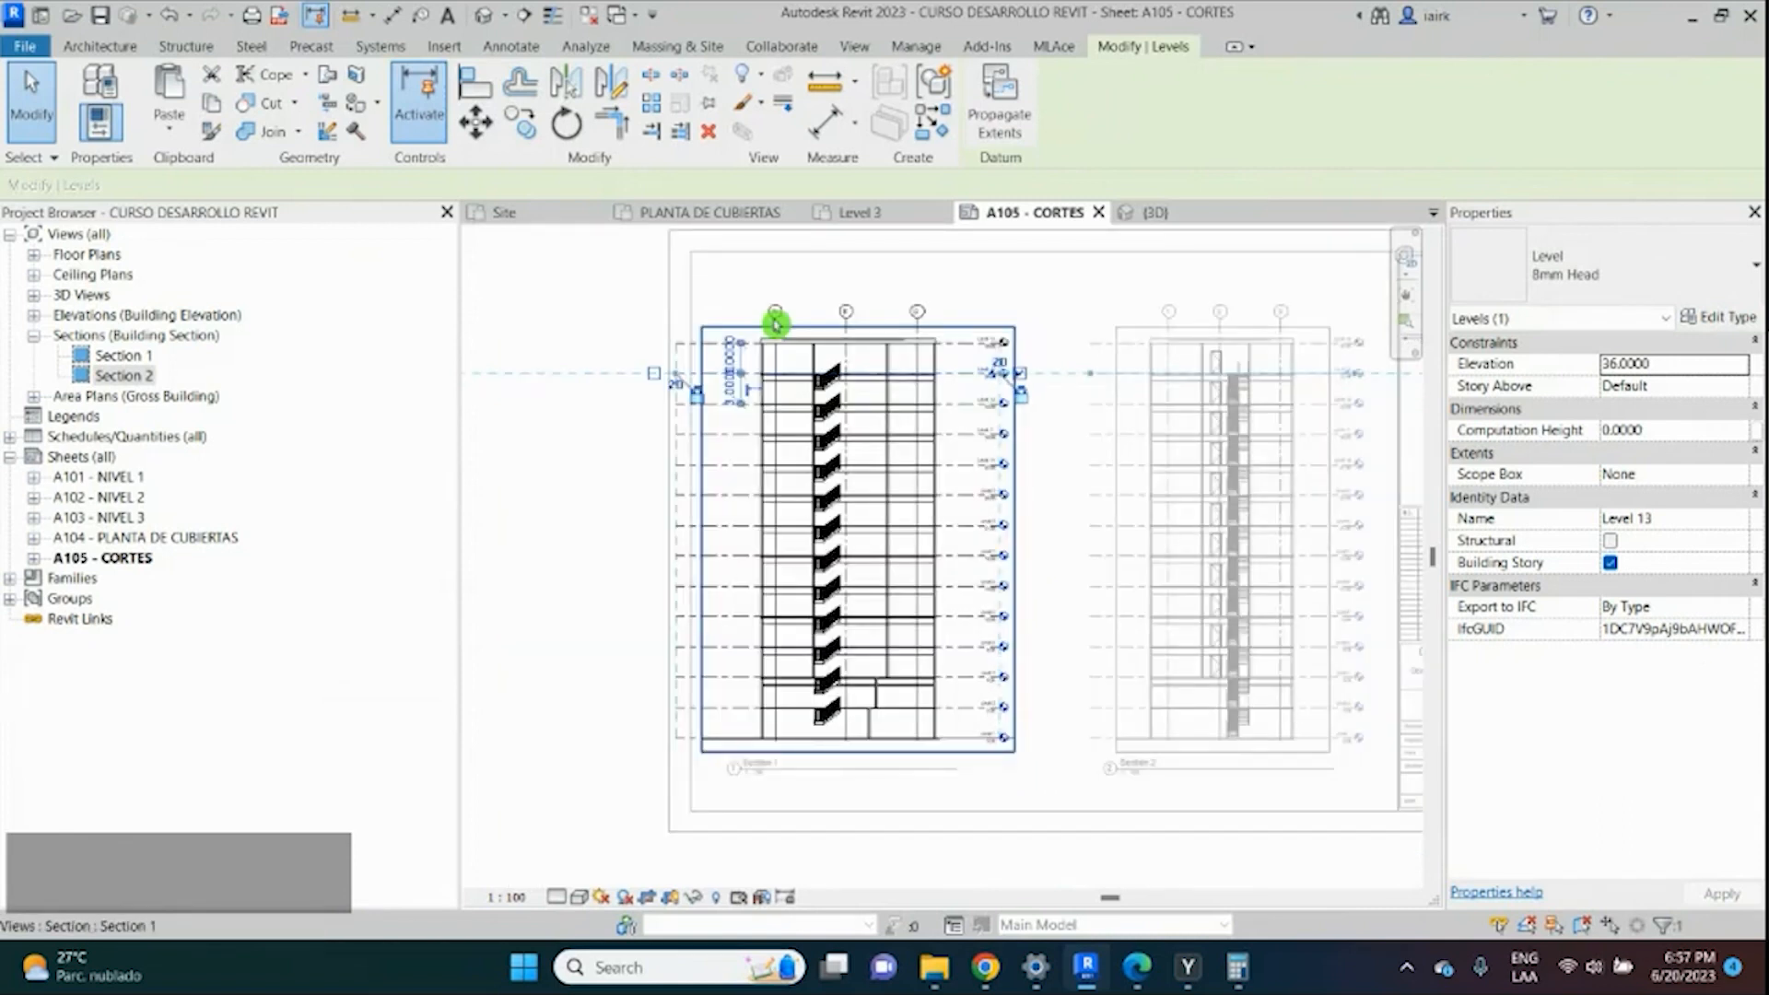
{"action": "scroll", "coordinate": [776, 325], "scroll_direction": "up", "scroll_amount": 2}
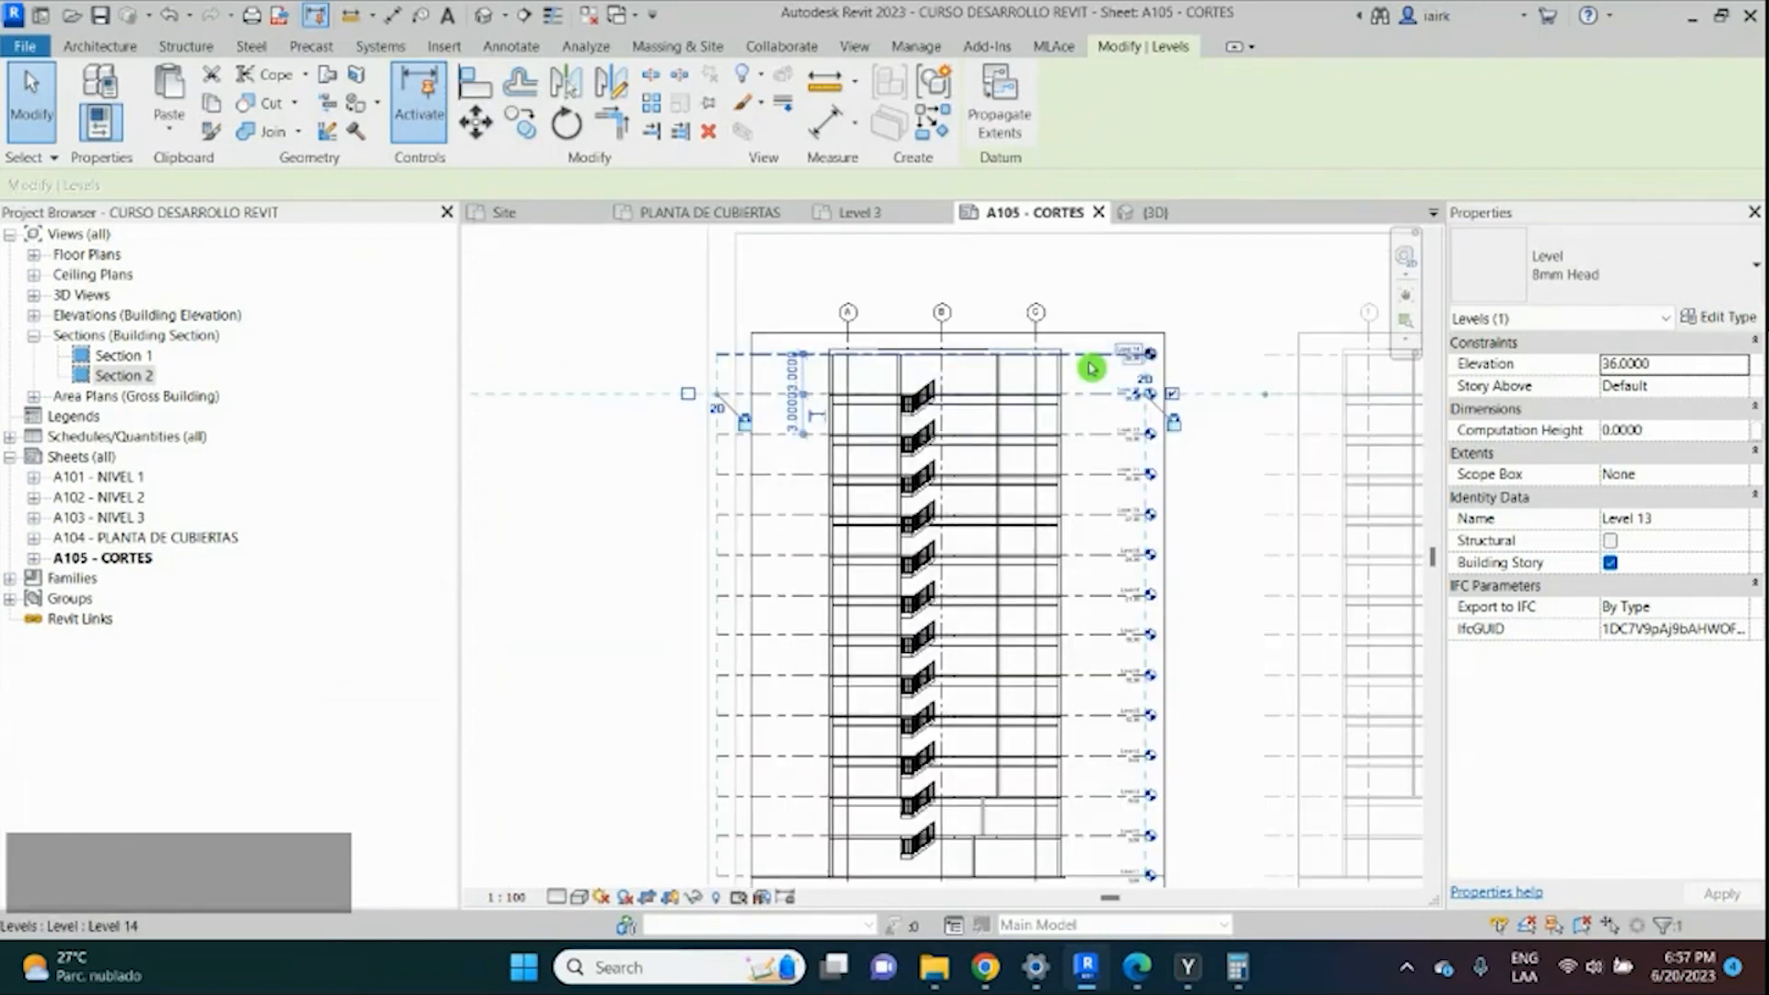
{"action": "scroll", "coordinate": [1091, 368], "scroll_direction": "down", "scroll_amount": 2}
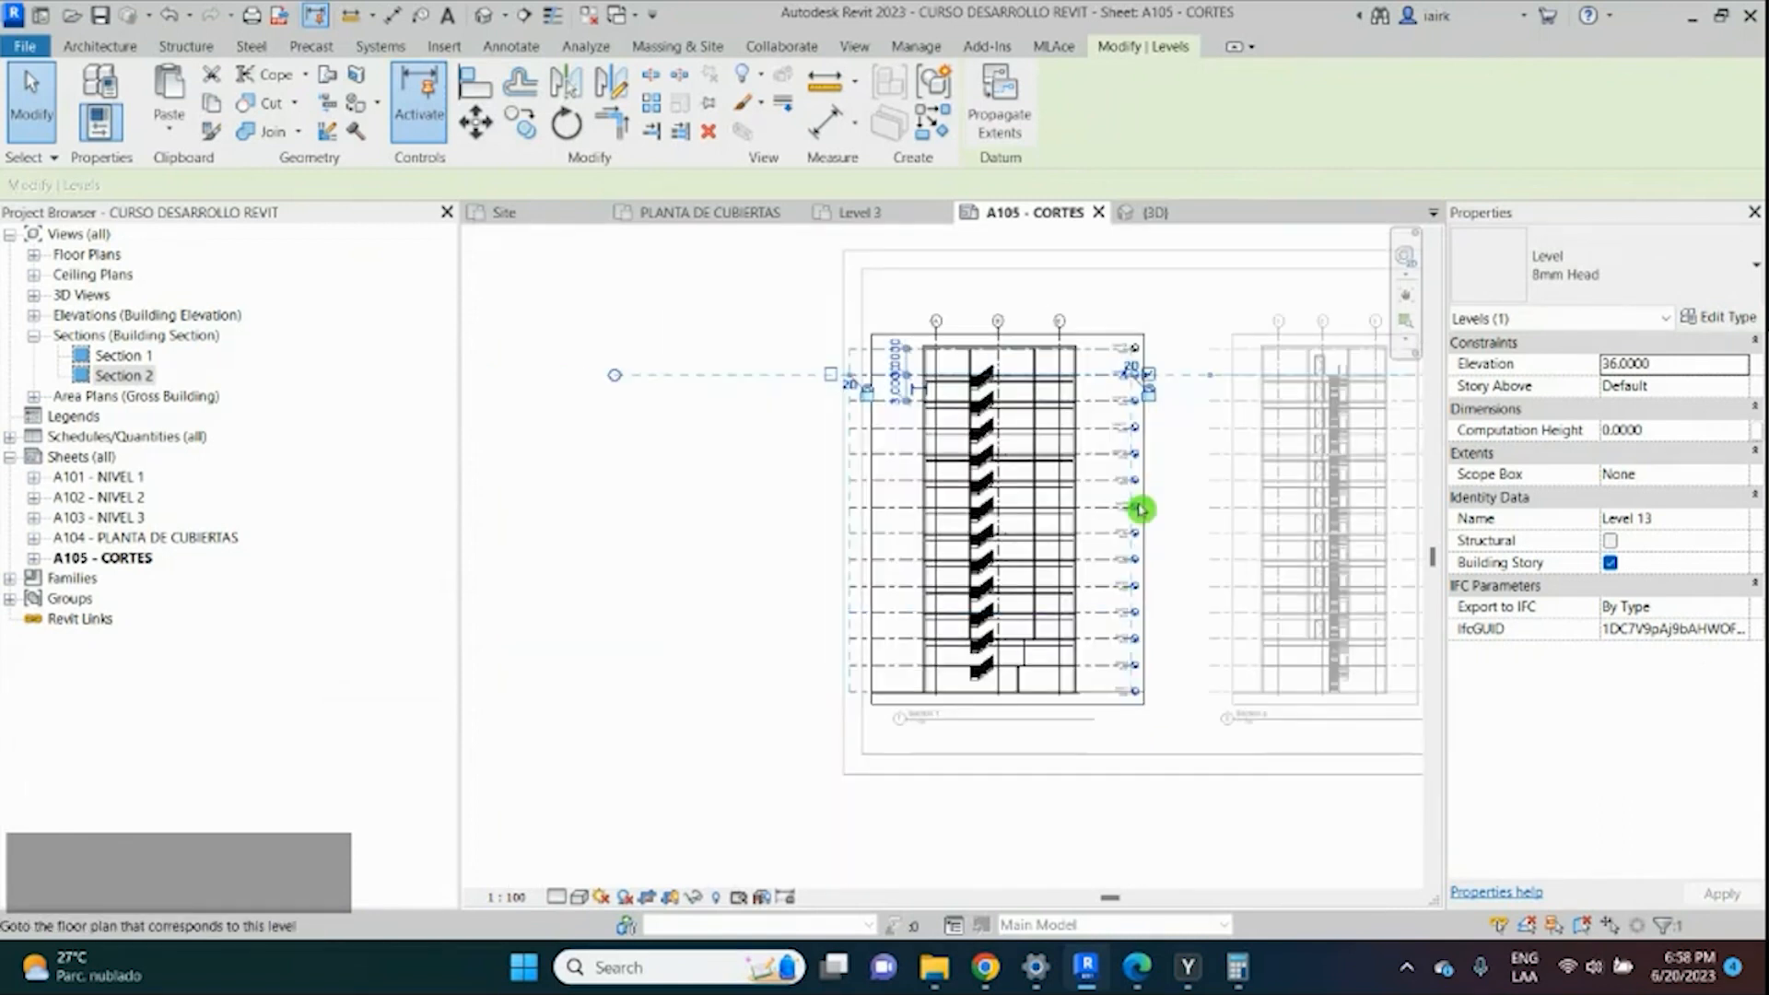
{"action": "scroll", "coordinate": [1133, 700], "scroll_direction": "up", "scroll_amount": 1}
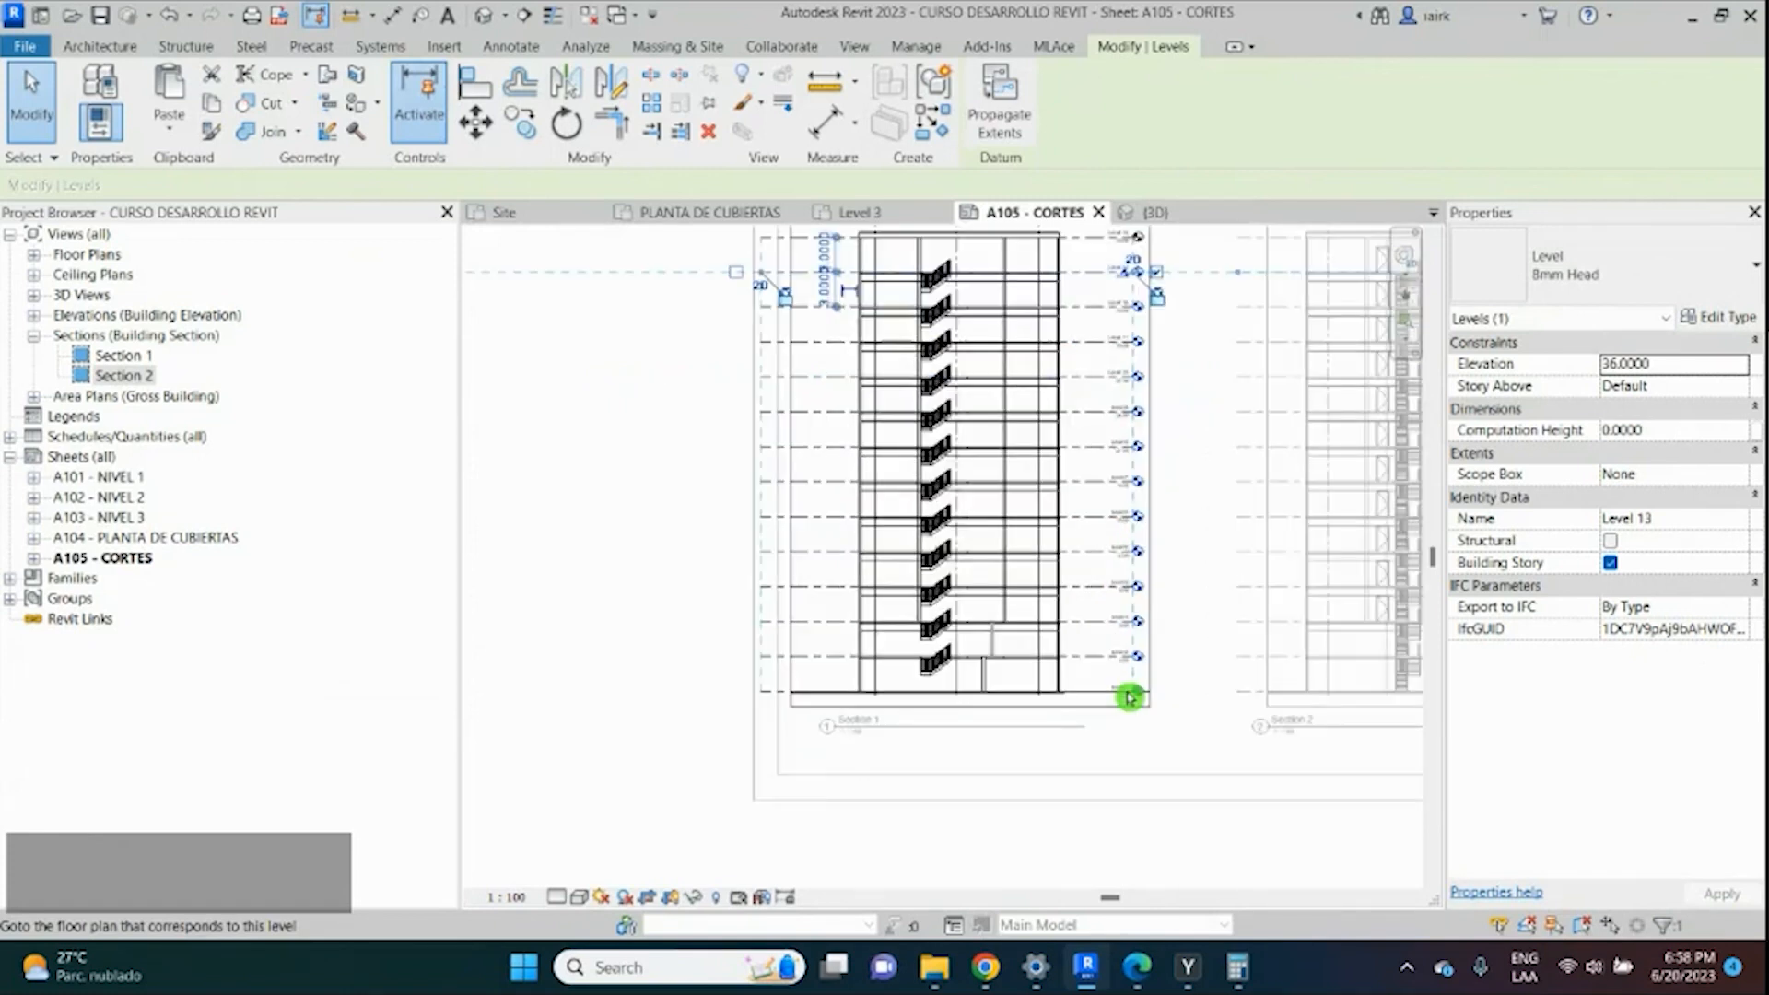
{"action": "scroll", "coordinate": [738, 498], "scroll_direction": "up", "scroll_amount": 1}
{"action": "left_click", "coordinate": [739, 505]}
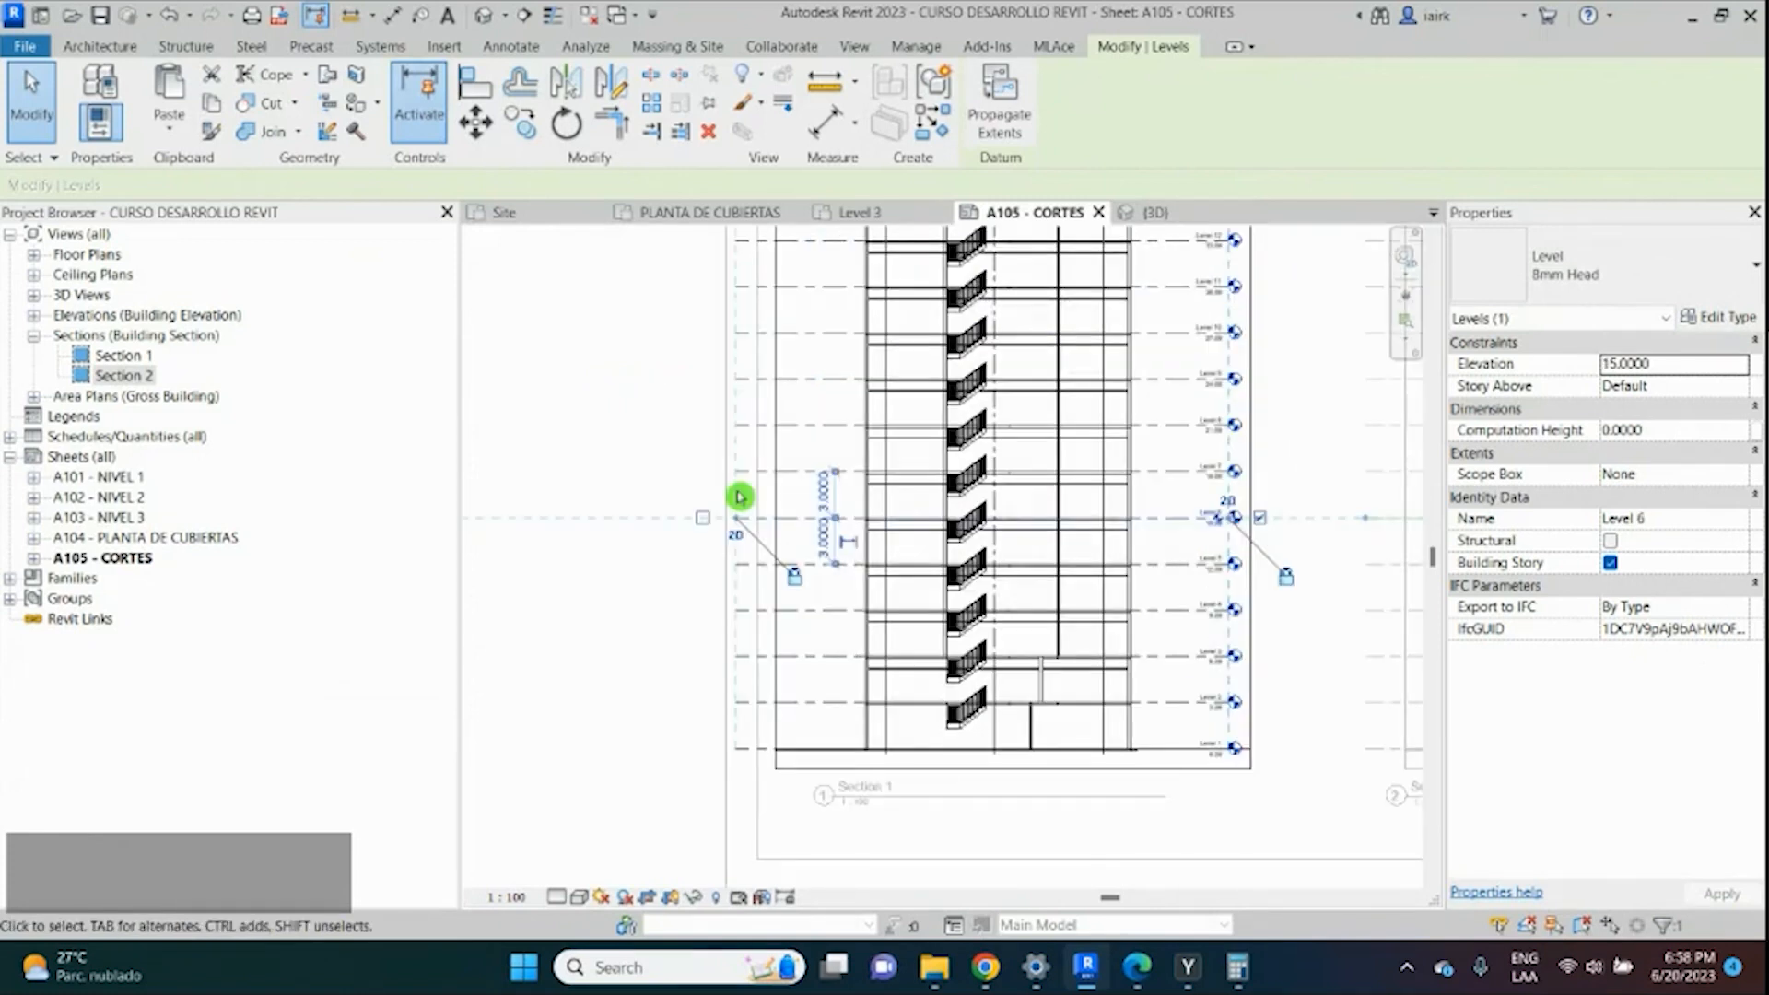
{"action": "left_click_drag", "start_coordinate": [736, 518], "coordinate": [779, 519]}
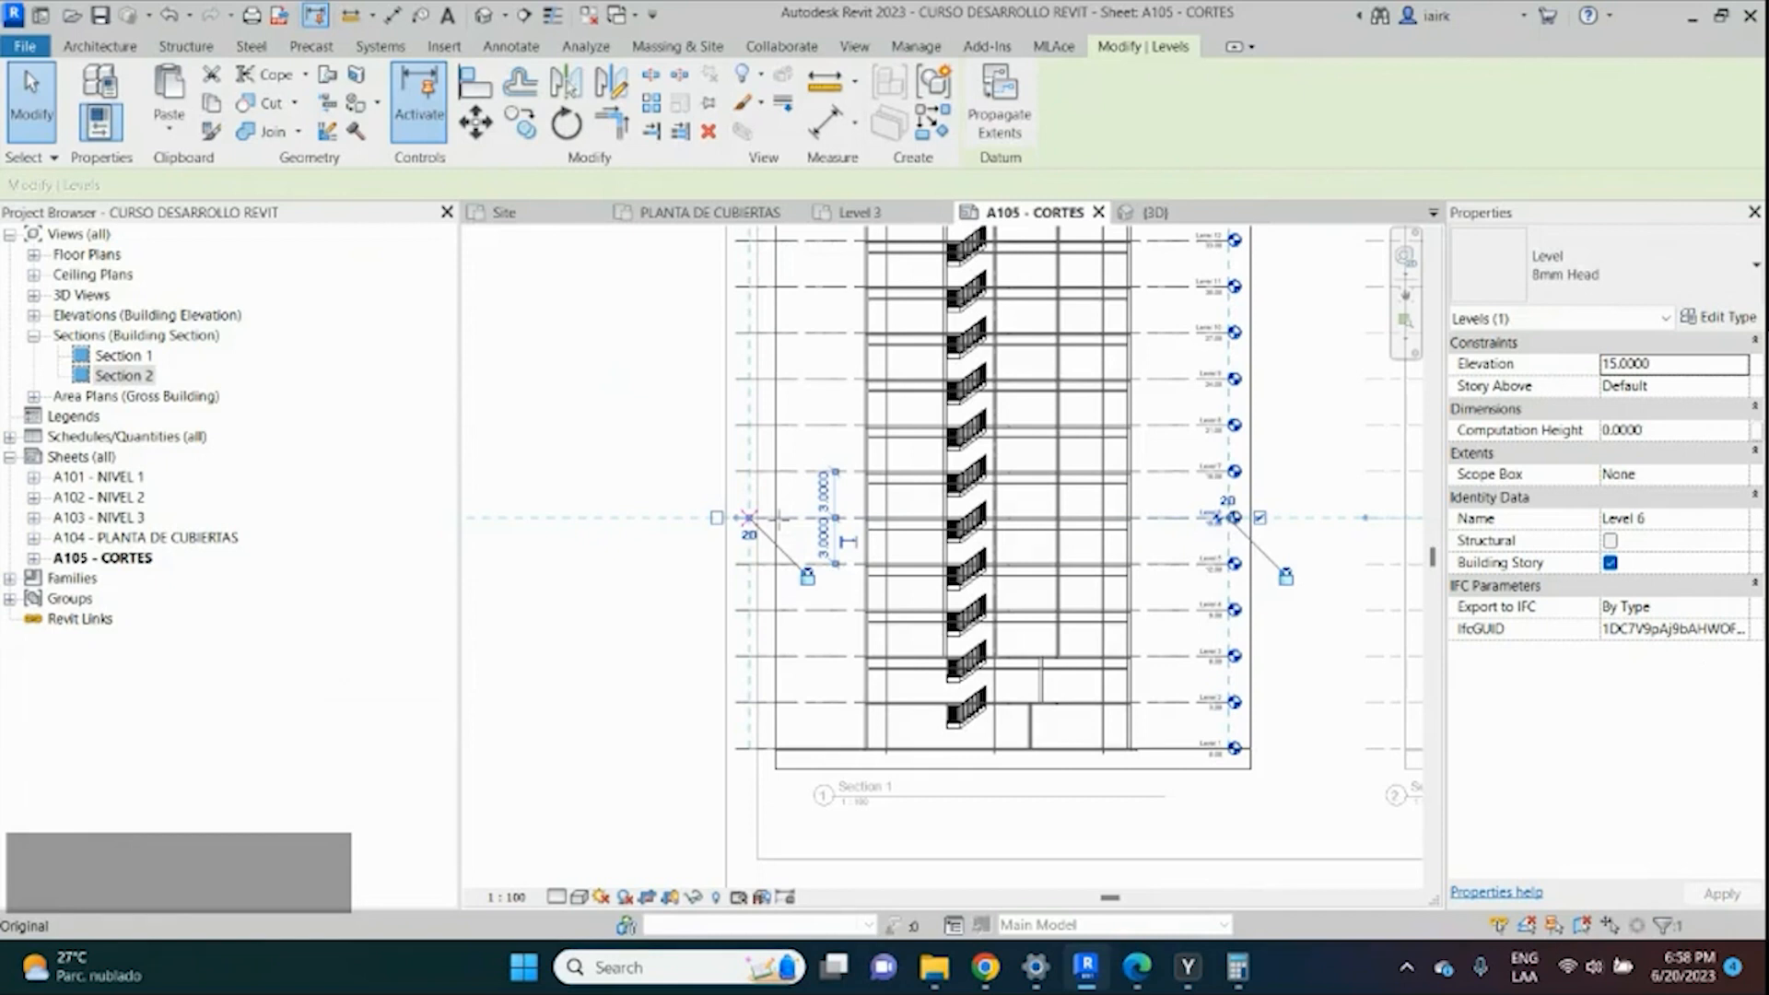
Activate the Section 2 viewport to check its level lines and heads, and return to the sheet.
{"action": "double_click", "coordinate": [1173, 474]}
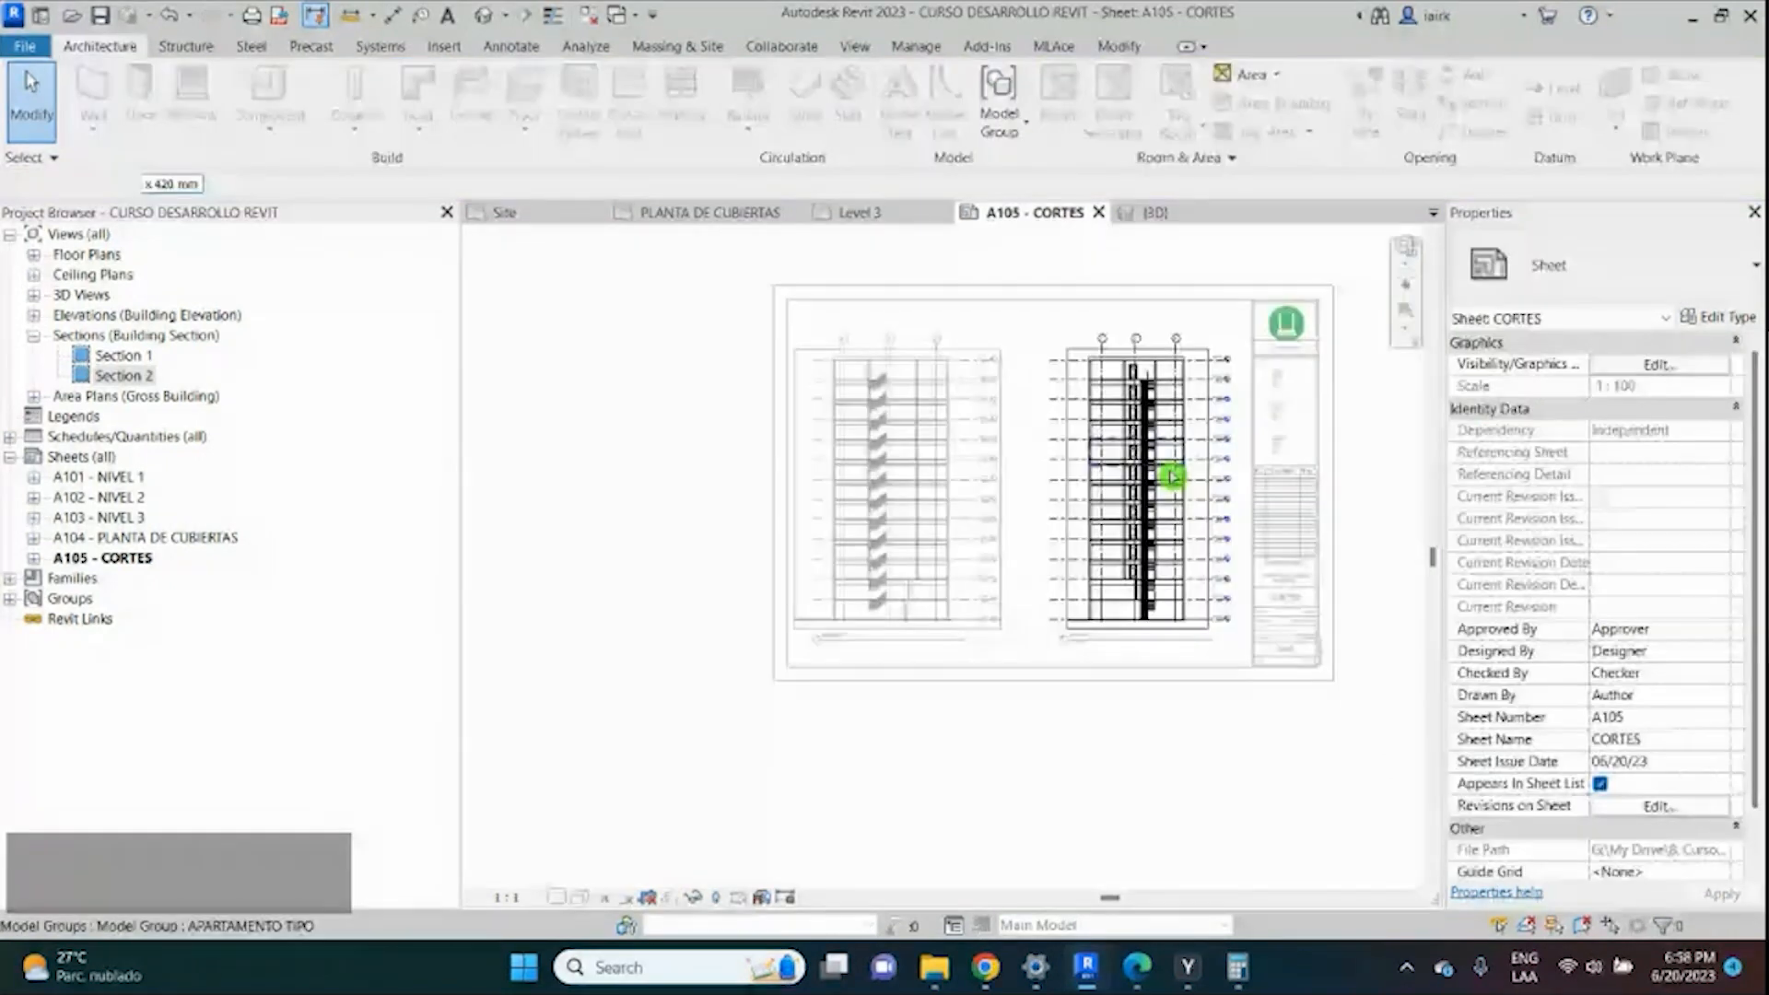
{"action": "scroll", "coordinate": [1197, 387], "scroll_direction": "up", "scroll_amount": 3}
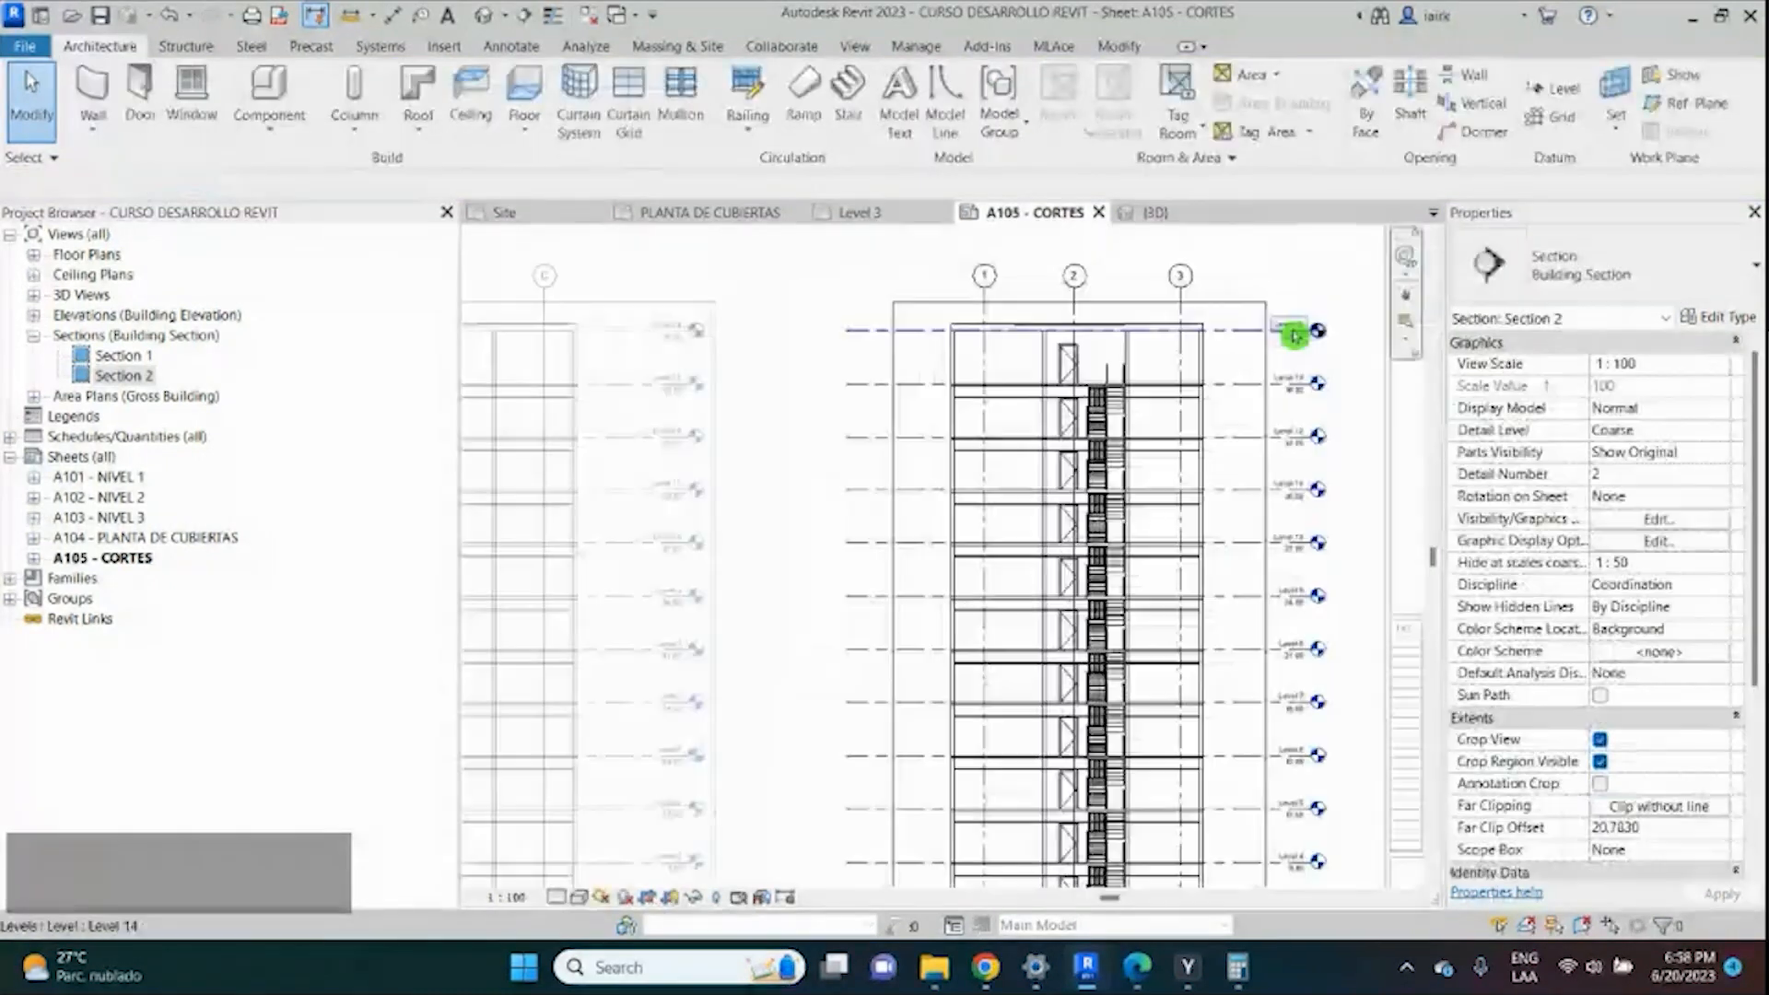
{"action": "scroll", "coordinate": [1106, 328], "scroll_direction": "down", "scroll_amount": 2}
{"action": "double_click", "coordinate": [1206, 709]}
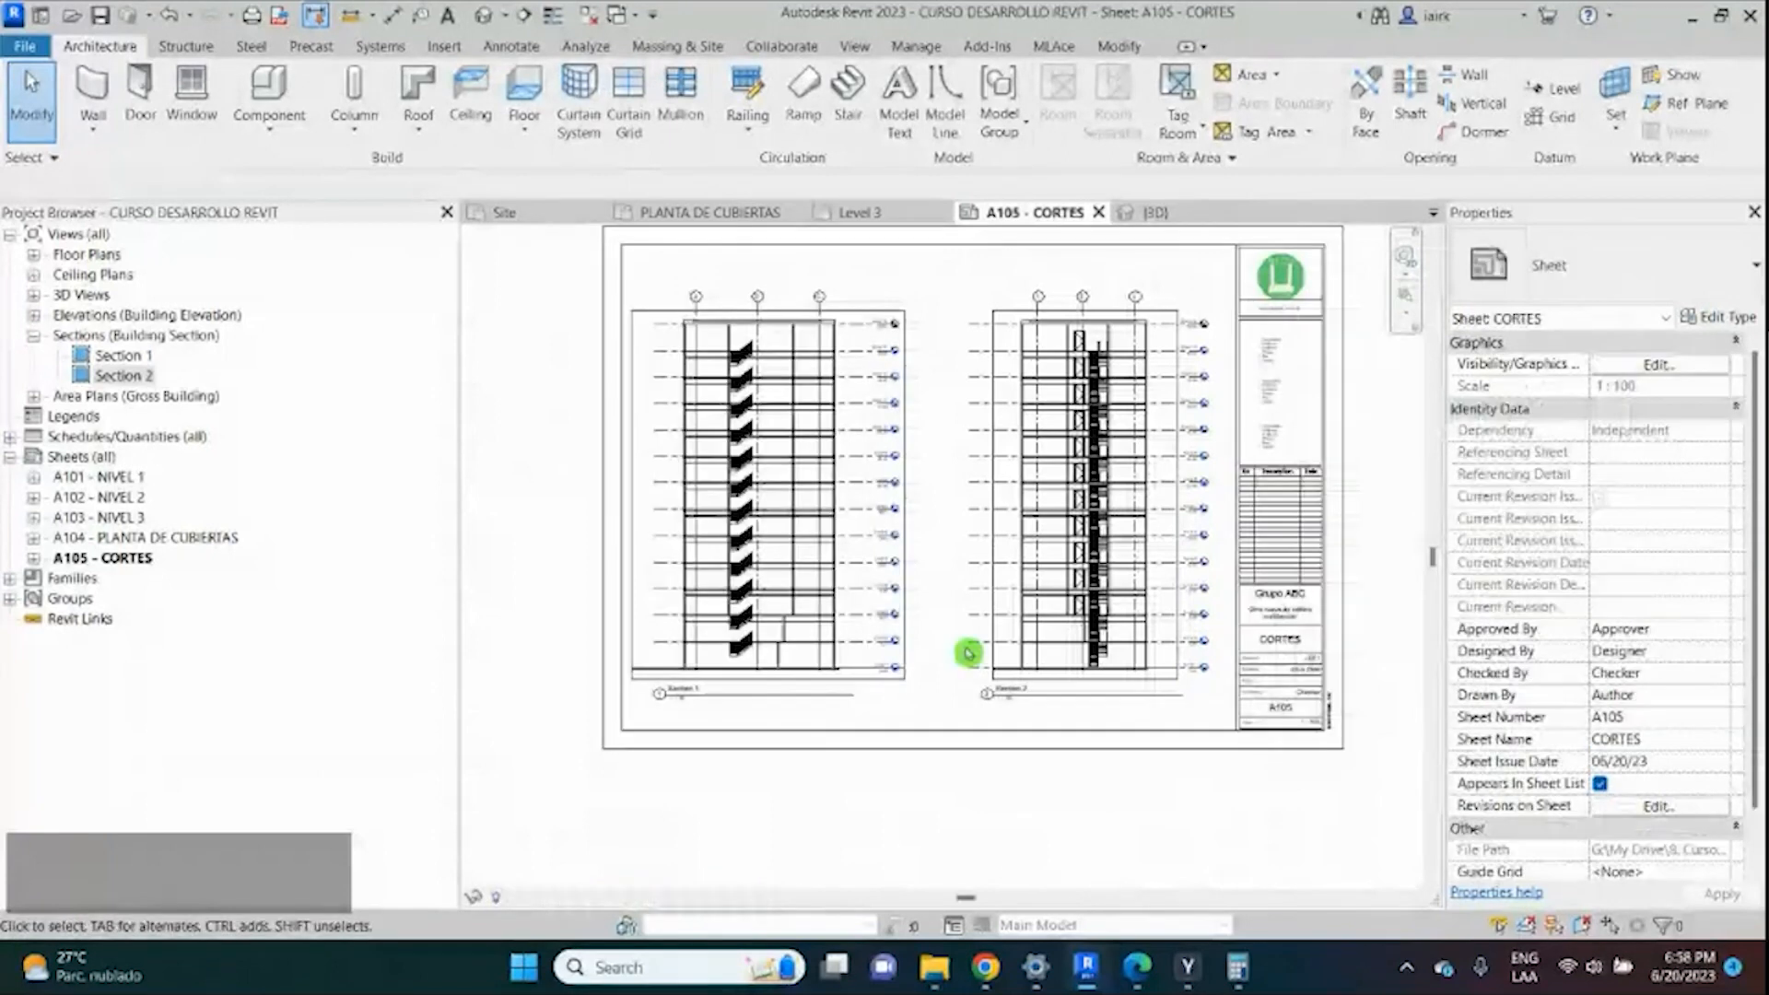
Activate the Section 1 viewport and examine how the walls and floor slabs are drawn around Levels 13 and 14.
{"action": "double_click", "coordinate": [811, 370]}
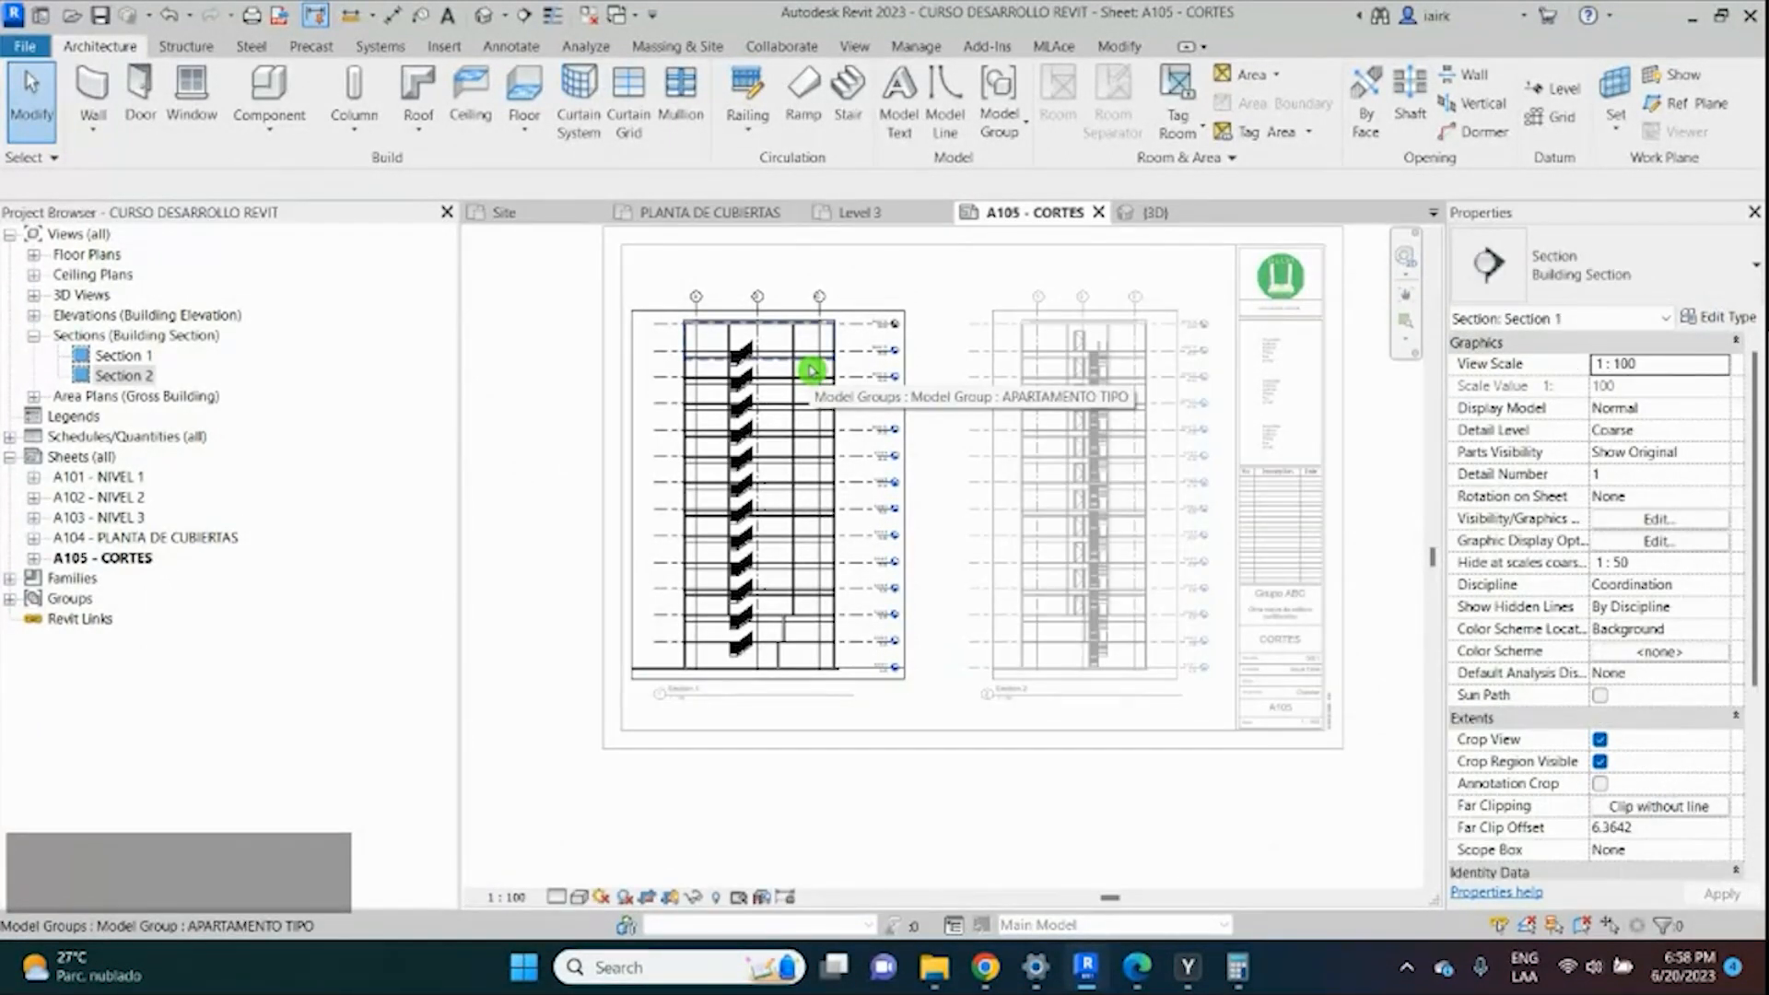
{"action": "scroll", "coordinate": [697, 350], "scroll_direction": "up", "scroll_amount": 5}
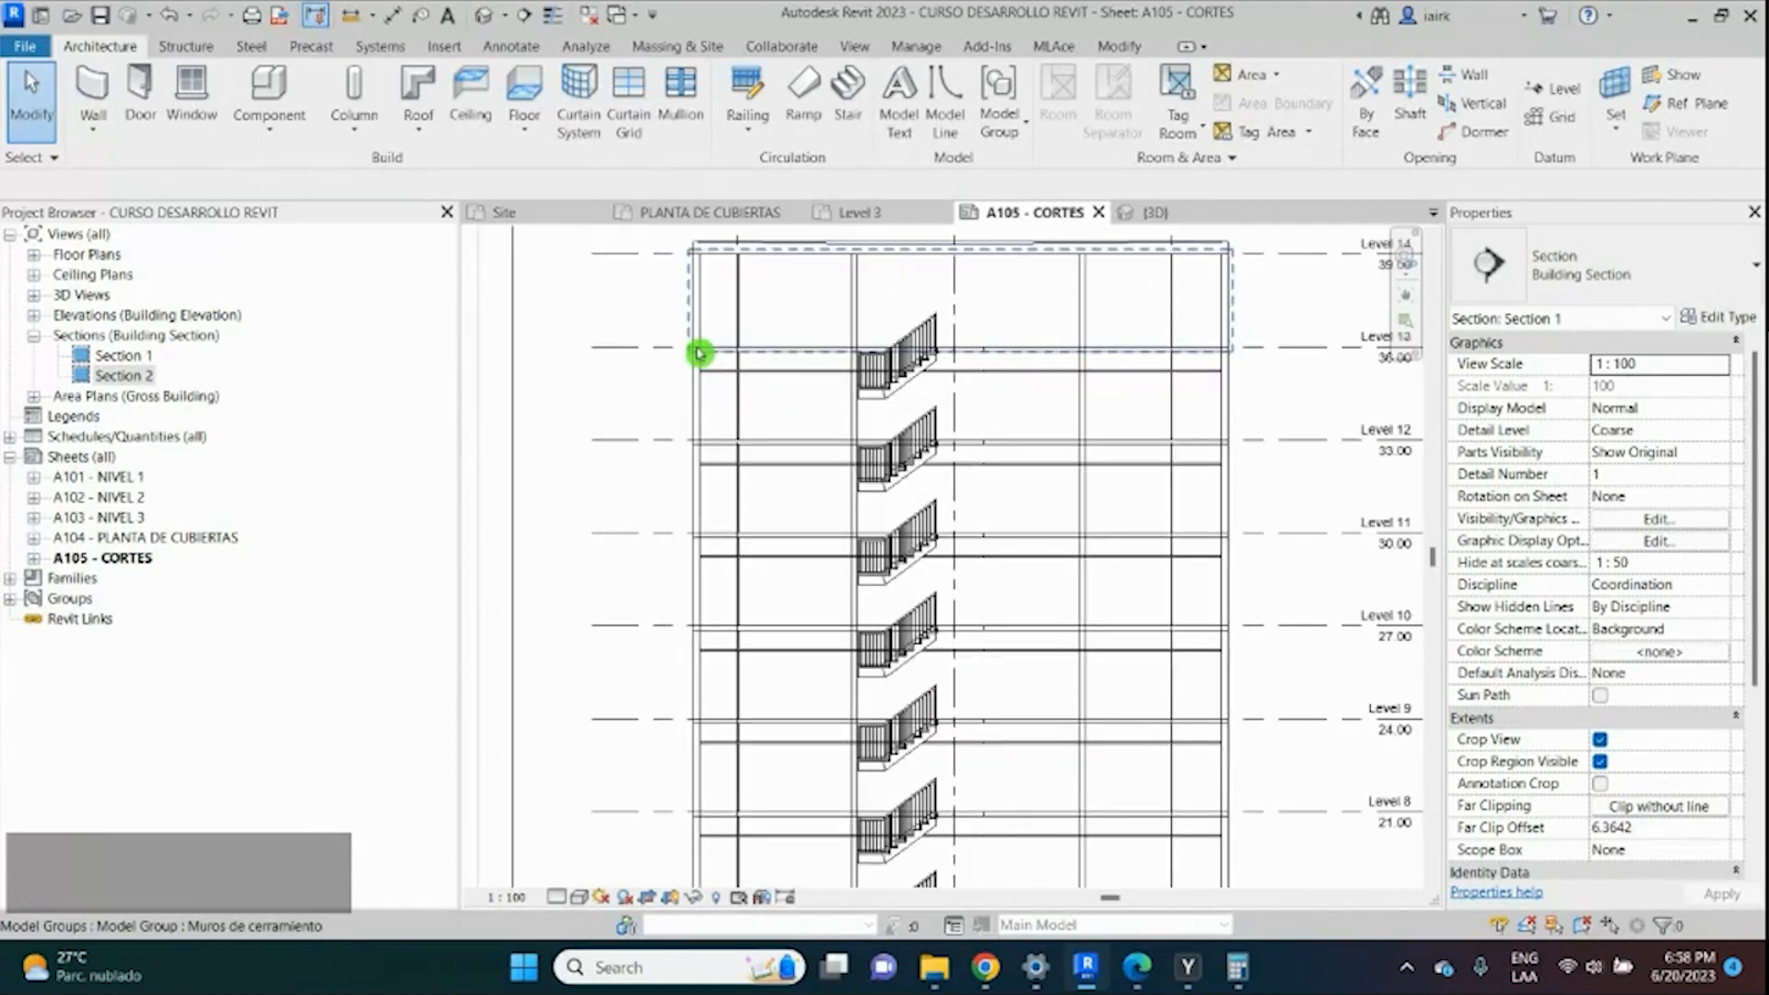
{"action": "scroll", "coordinate": [680, 346], "scroll_direction": "down", "scroll_amount": 4}
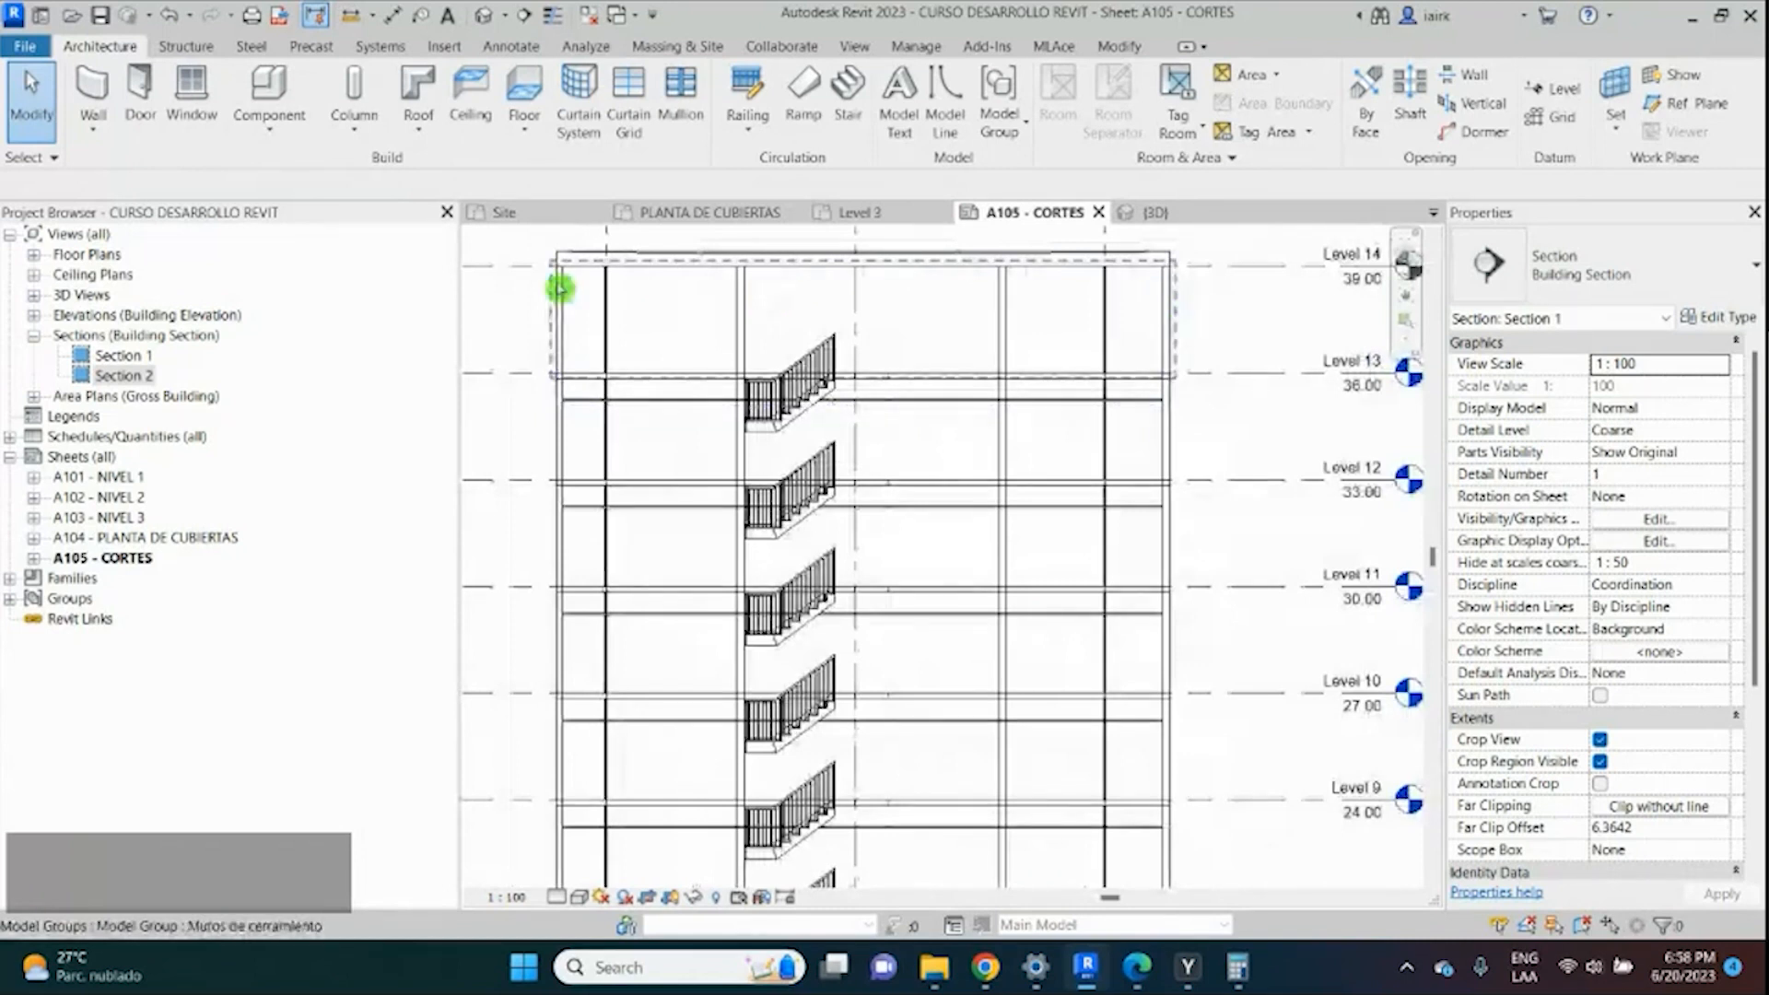
{"action": "scroll", "coordinate": [633, 317], "scroll_direction": "down", "scroll_amount": 2}
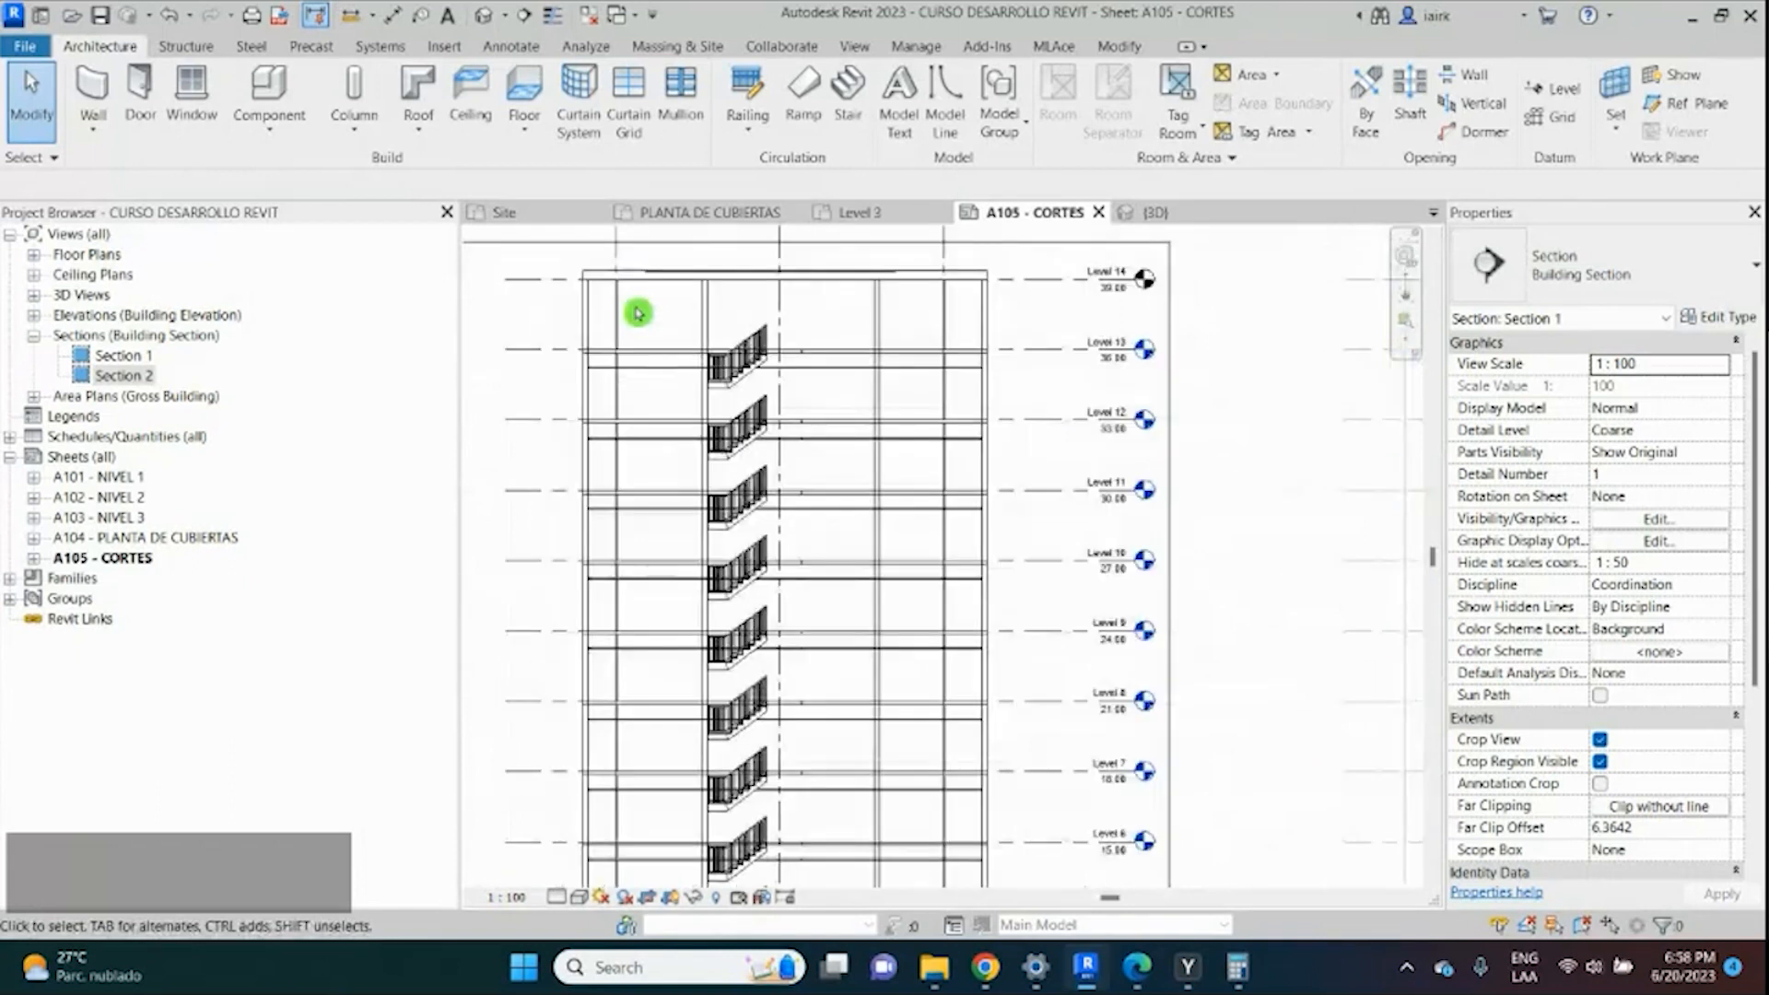
{"action": "scroll", "coordinate": [637, 313], "scroll_direction": "down", "scroll_amount": 2}
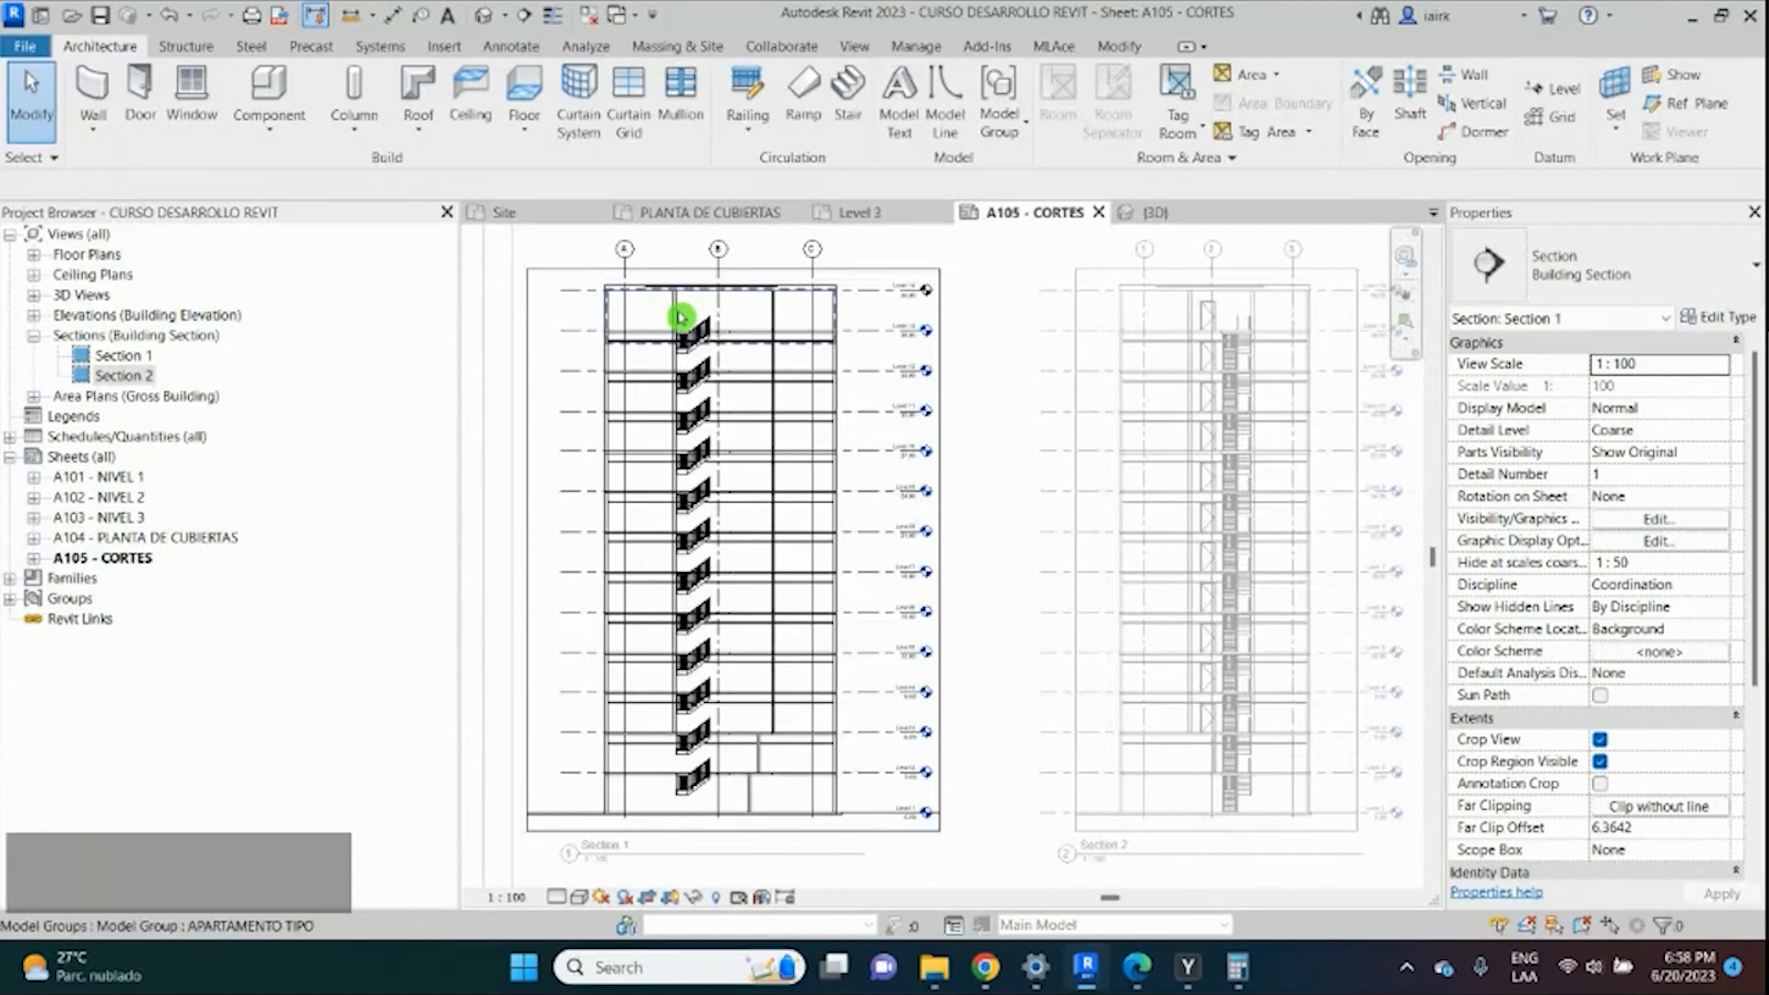
{"action": "scroll", "coordinate": [680, 317], "scroll_direction": "up", "scroll_amount": 2}
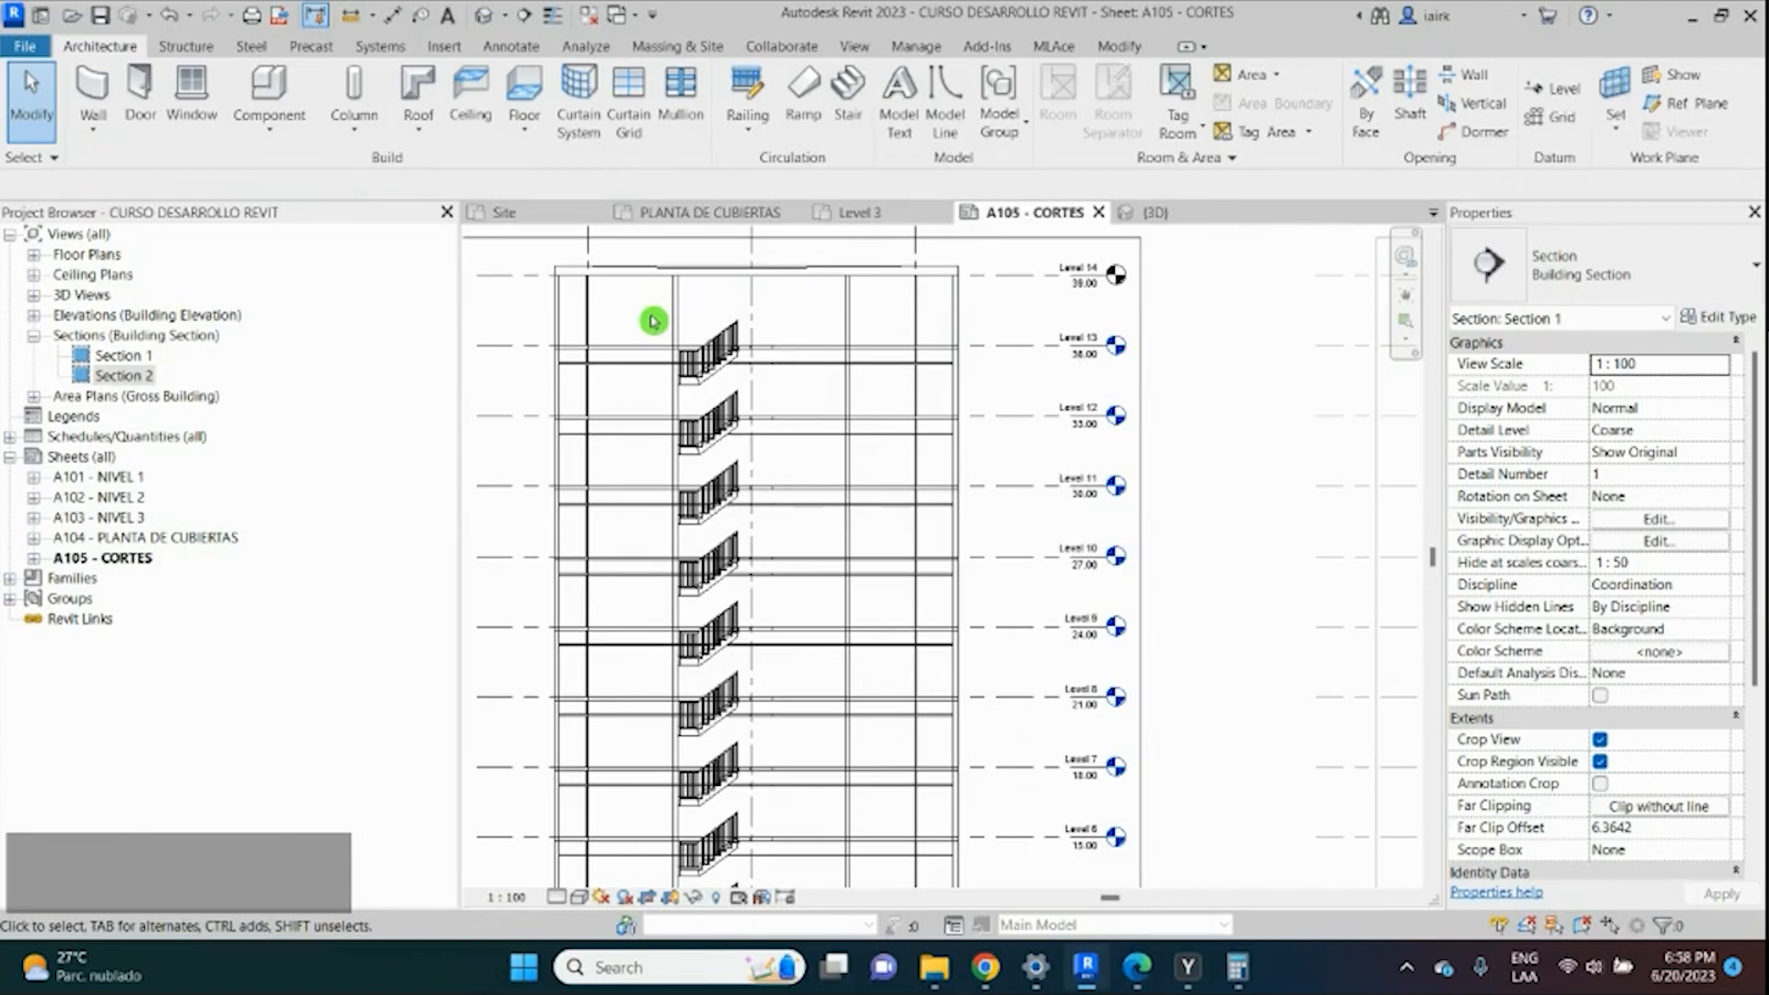
Open the Visibility/Graphic Overrides for Section 1 and look through its model categories and their projection and cut settings.
{"action": "key", "text": "v"}
{"action": "key", "text": "g"}
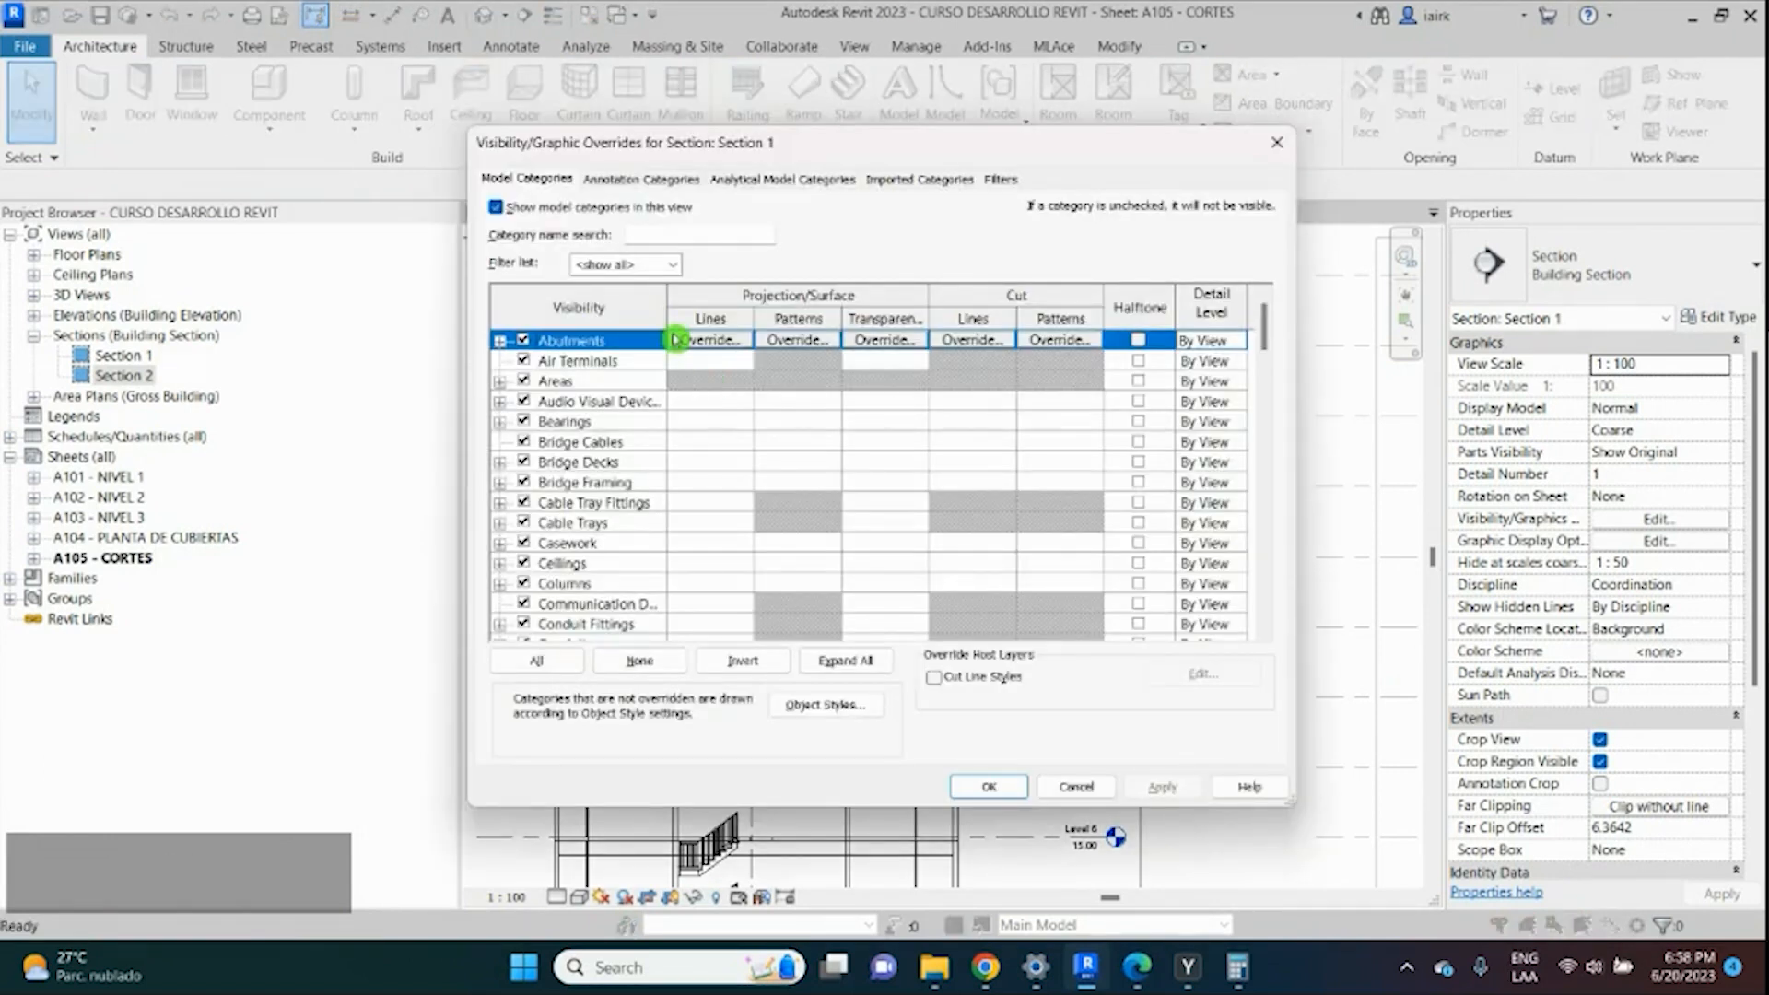
{"action": "left_click", "coordinate": [590, 446]}
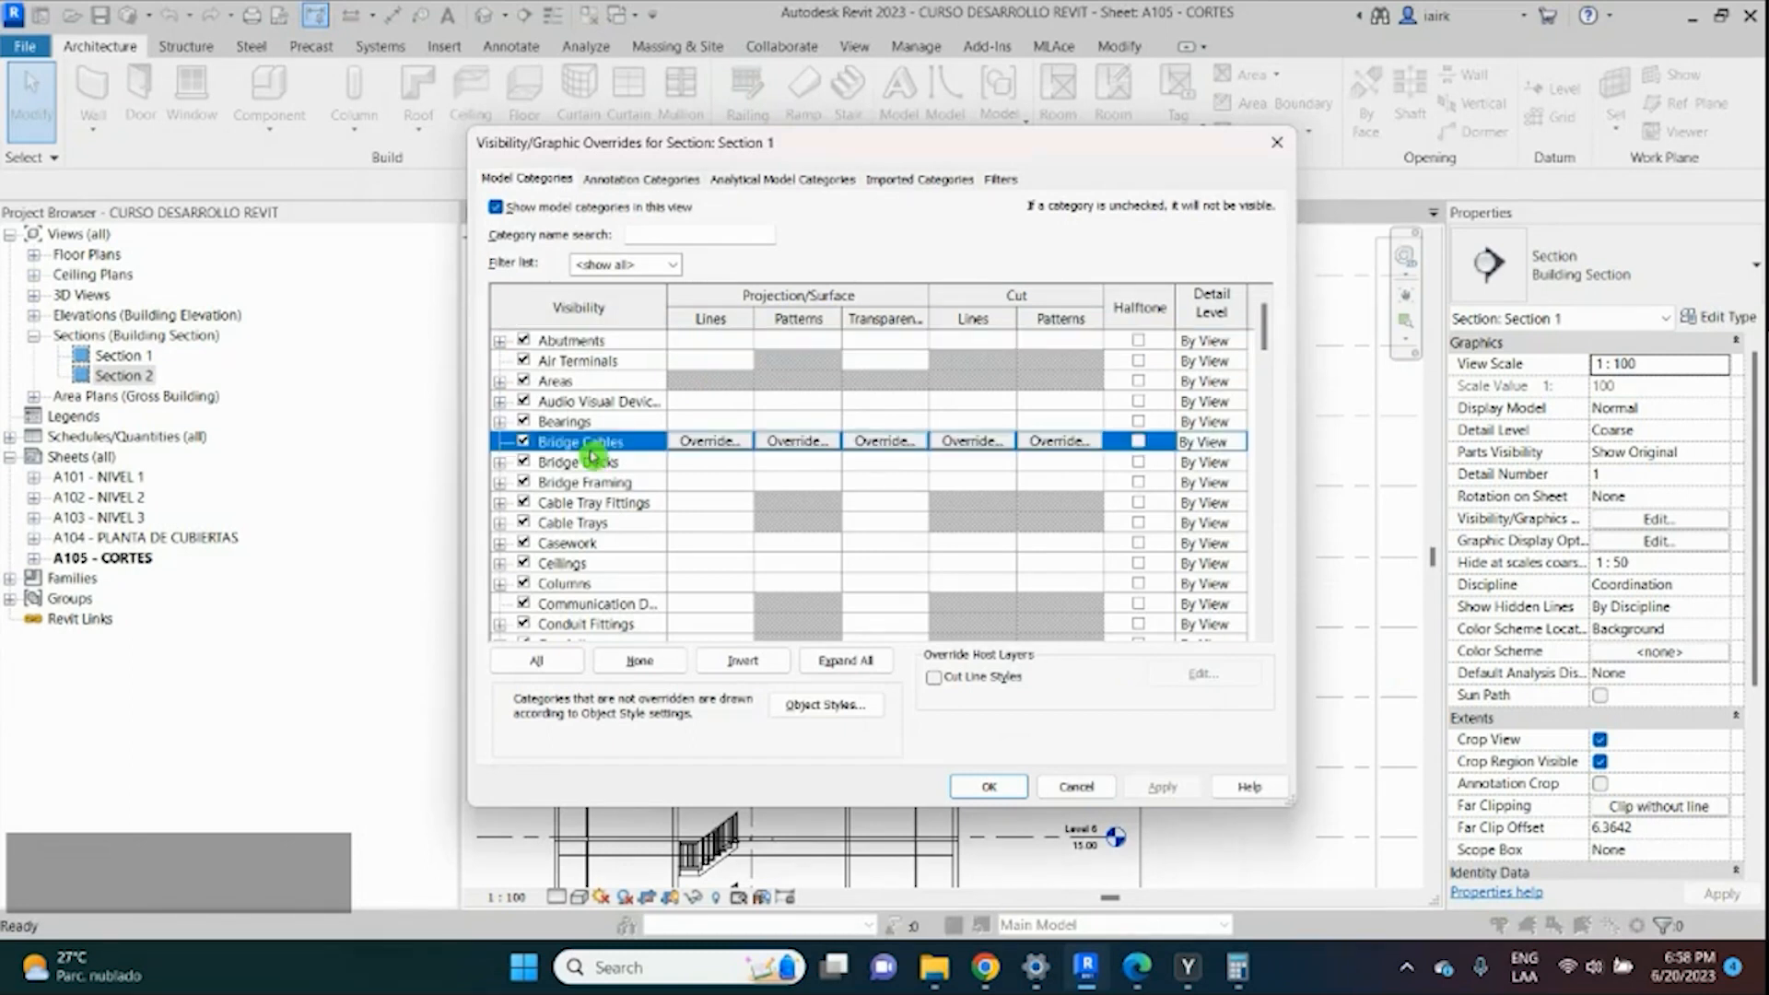
{"action": "scroll", "coordinate": [585, 466], "scroll_direction": "down", "scroll_amount": 2}
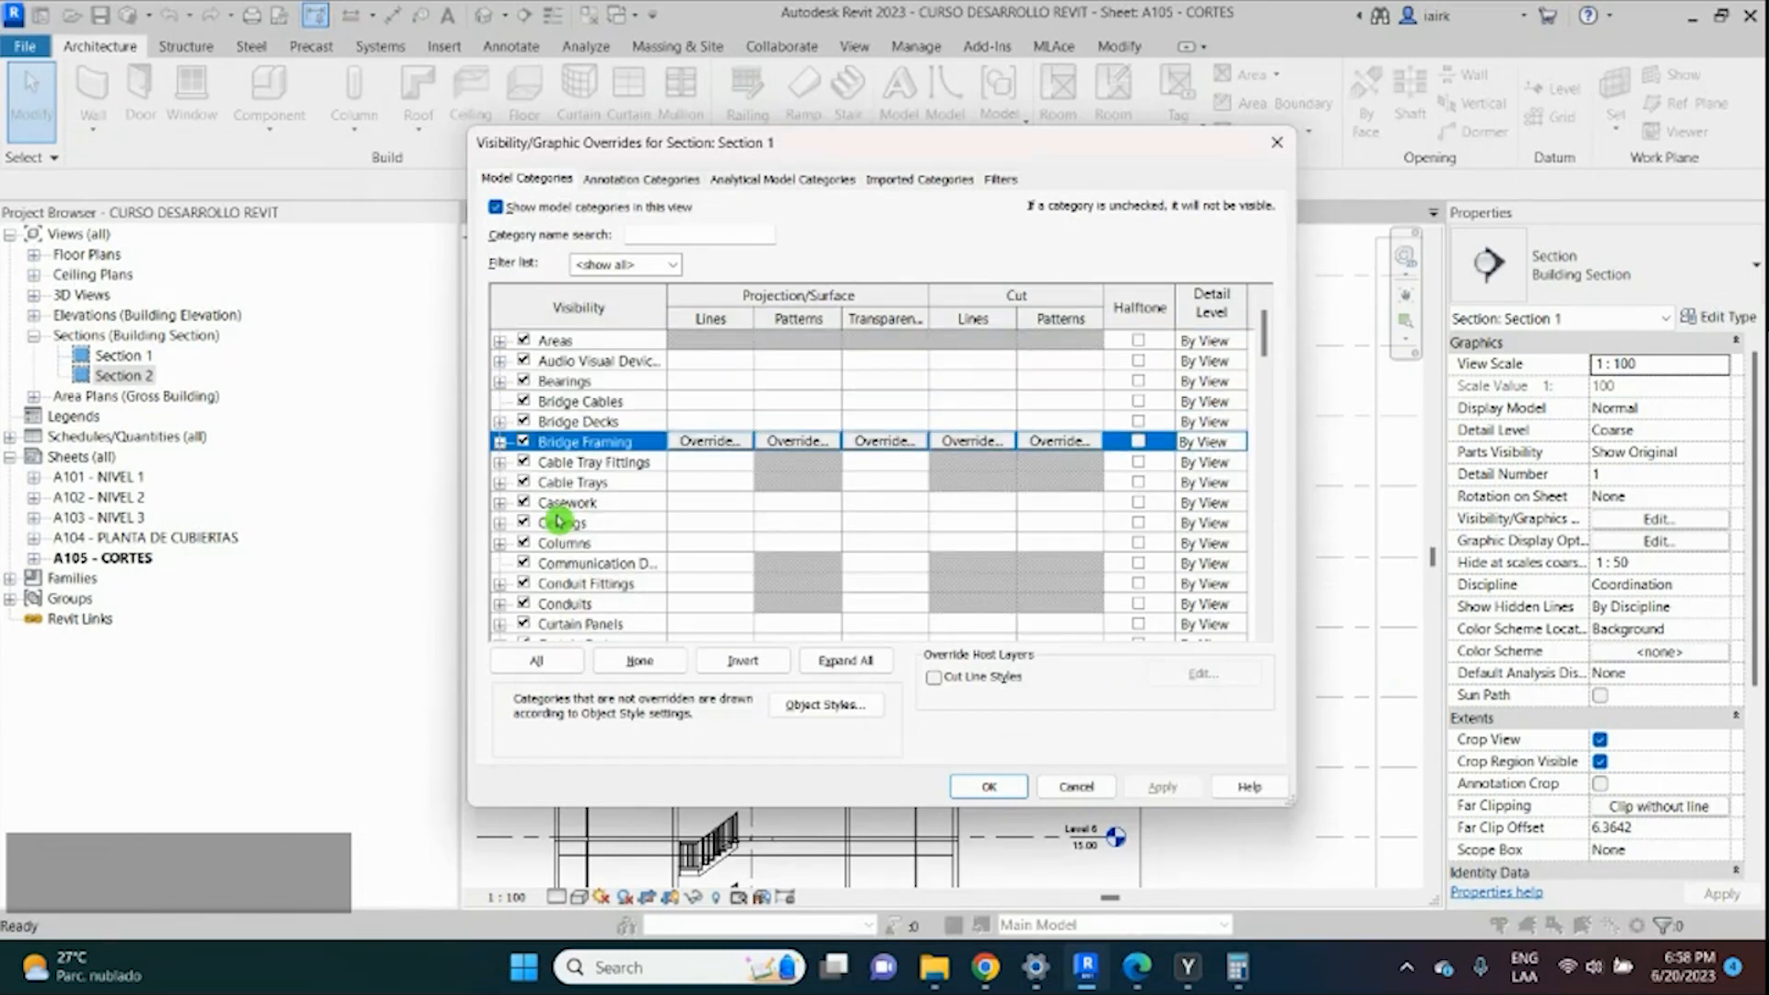
{"action": "scroll", "coordinate": [562, 498], "scroll_direction": "down", "scroll_amount": 3}
{"action": "left_click", "coordinate": [573, 463]}
{"action": "left_click", "coordinate": [578, 523]}
{"action": "scroll", "coordinate": [578, 525], "scroll_direction": "down", "scroll_amount": 2}
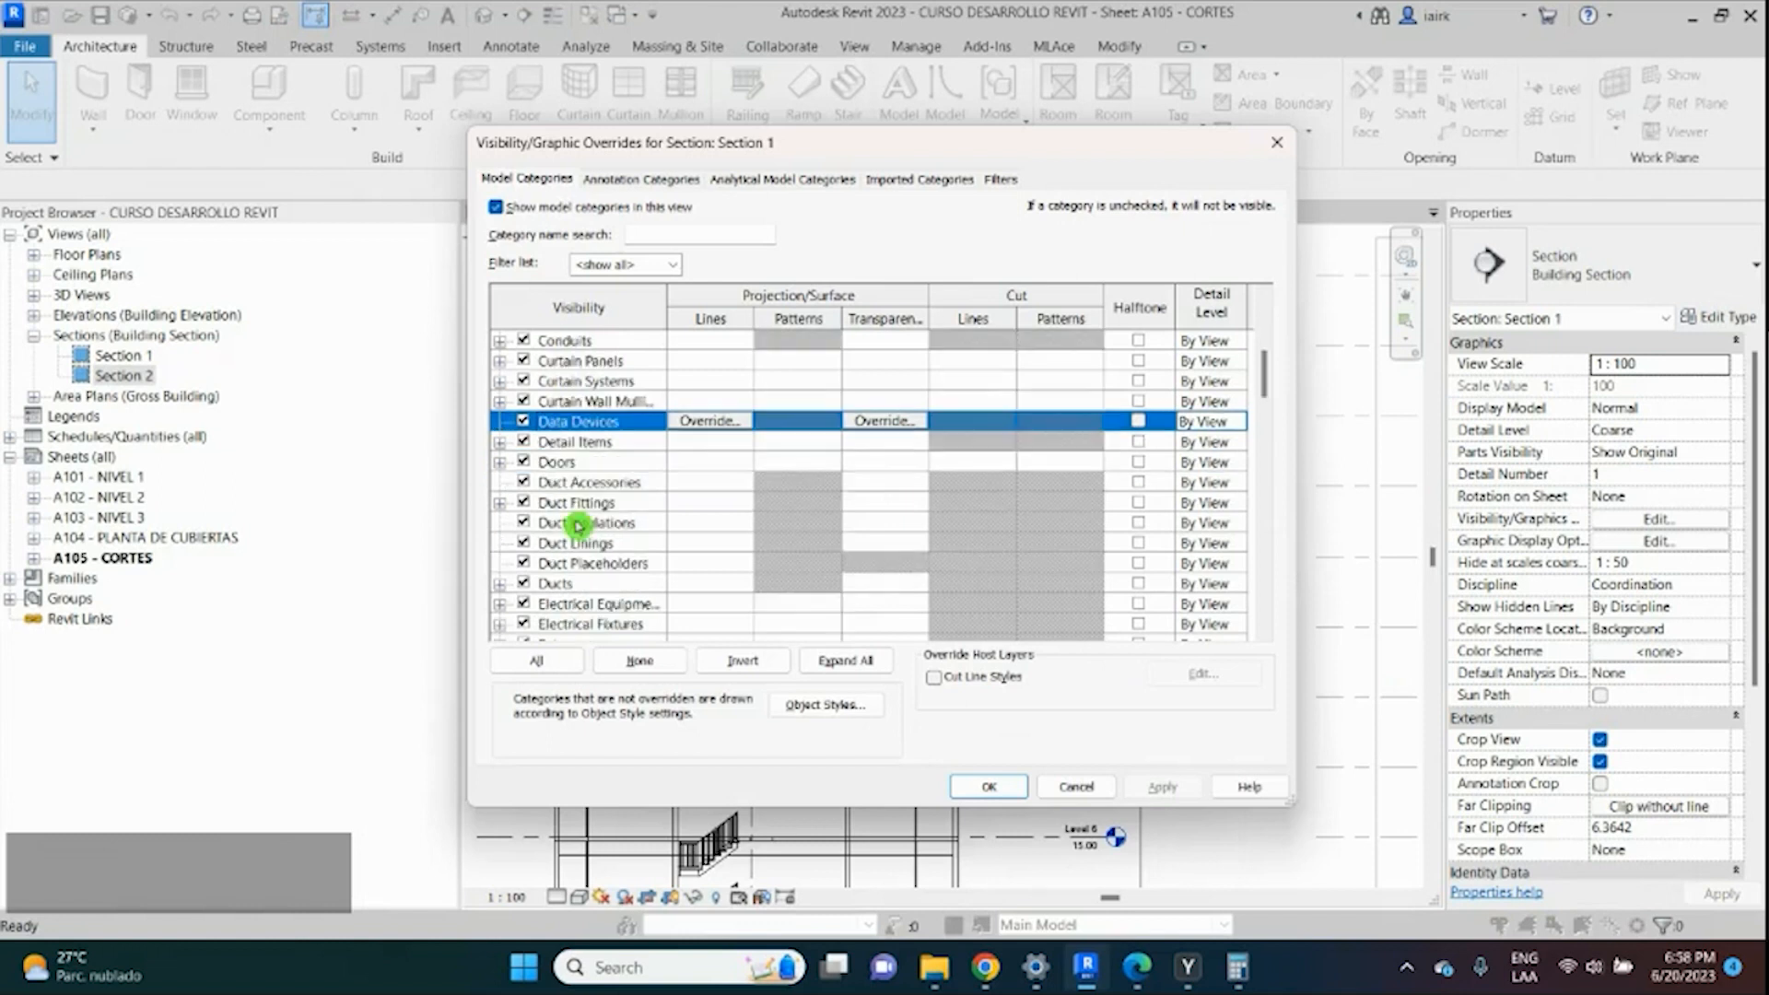
{"action": "left_click", "coordinate": [577, 523]}
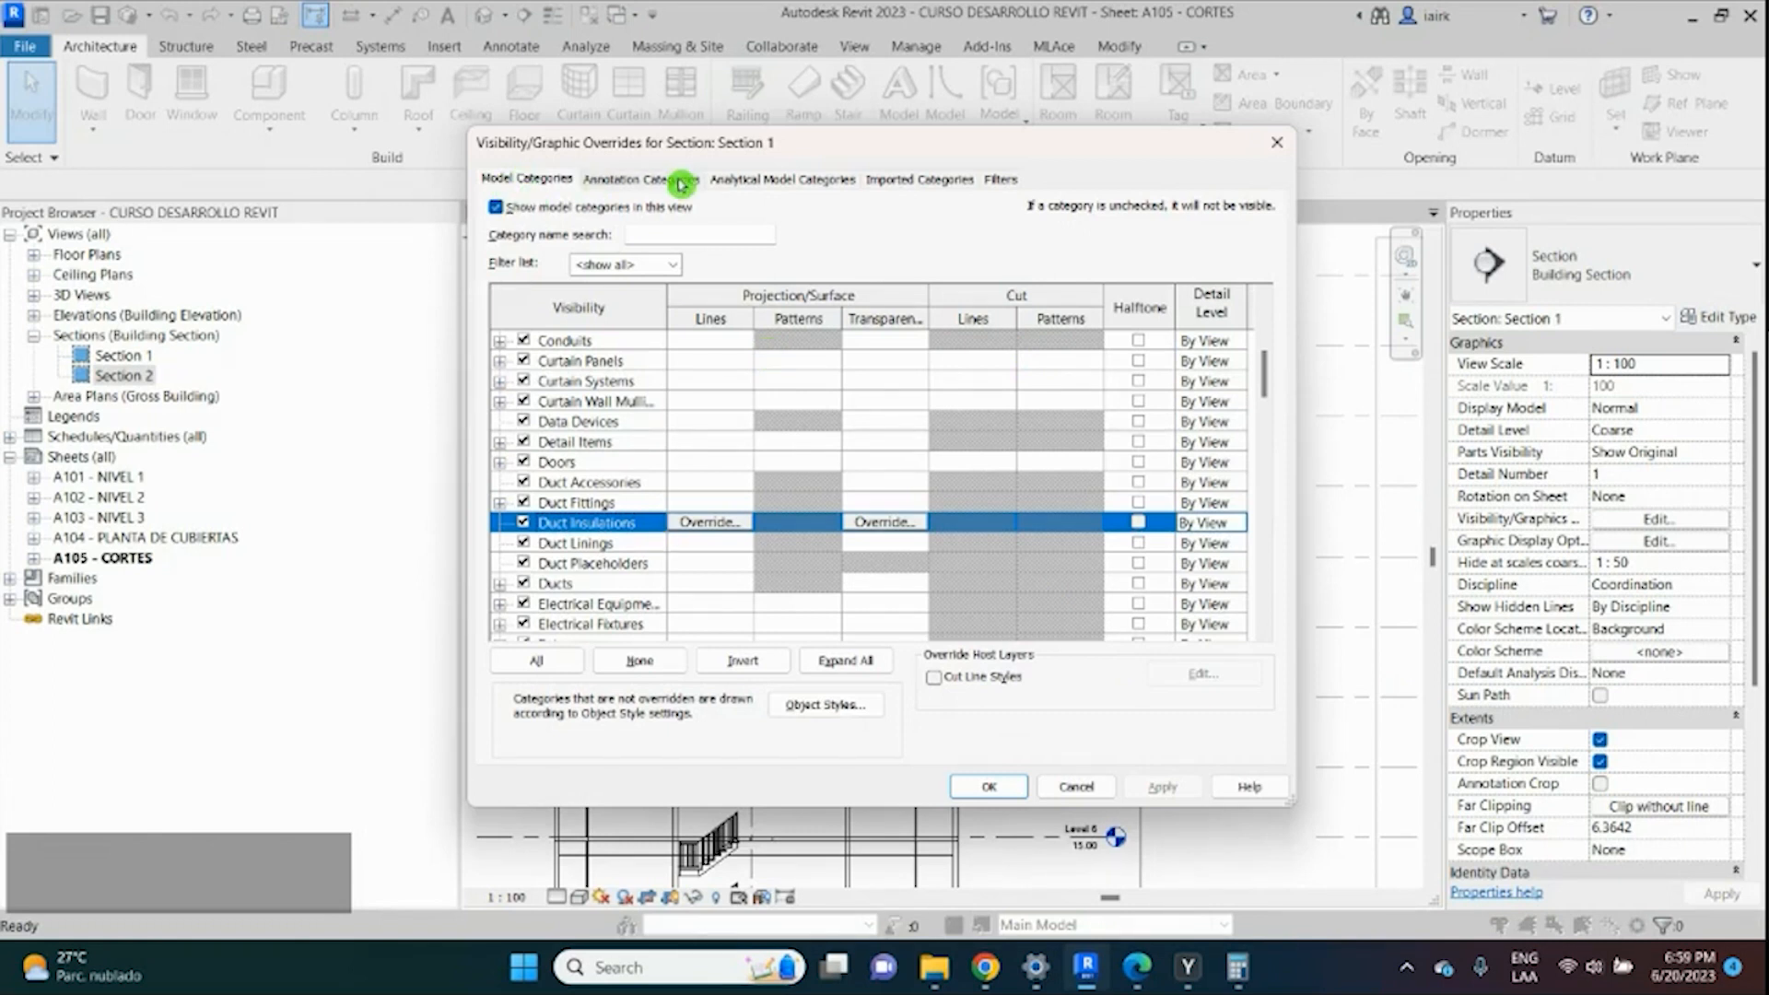
Review Section 1's annotation, analytical model and imported categories, including Lote.dwg, and its filters, and return to the model categories.
{"action": "left_click", "coordinate": [645, 179]}
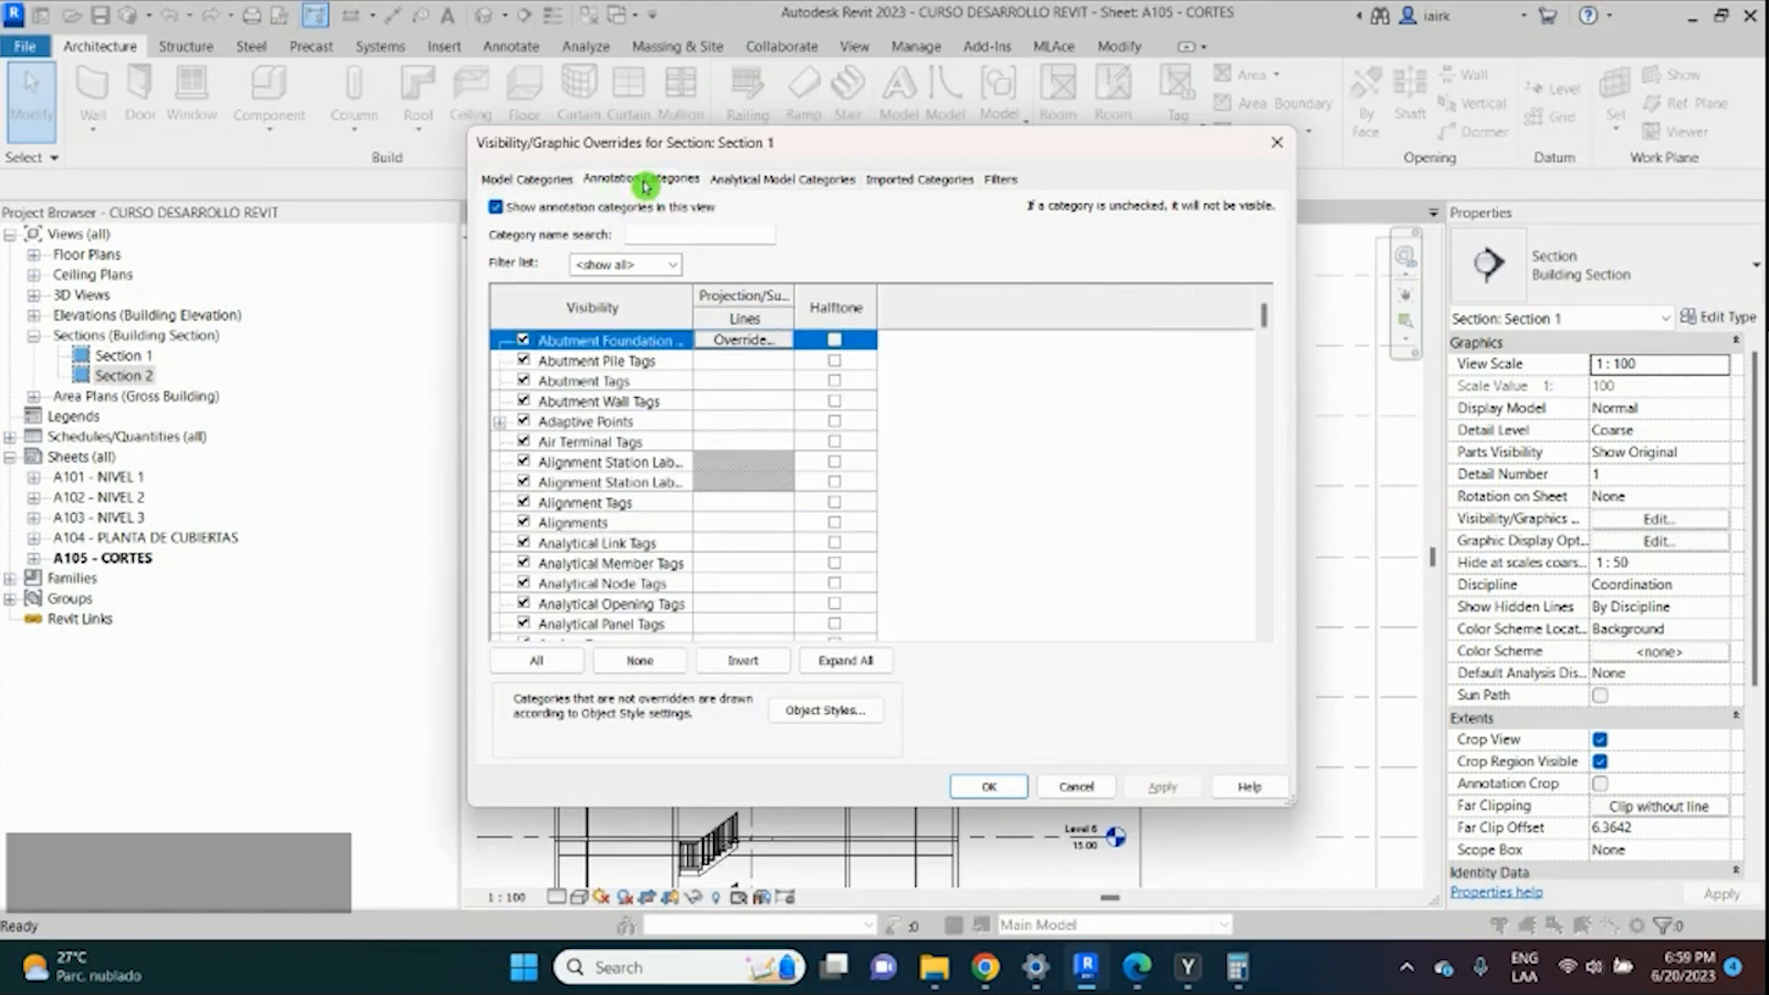
{"action": "scroll", "coordinate": [642, 385], "scroll_direction": "down", "scroll_amount": 1}
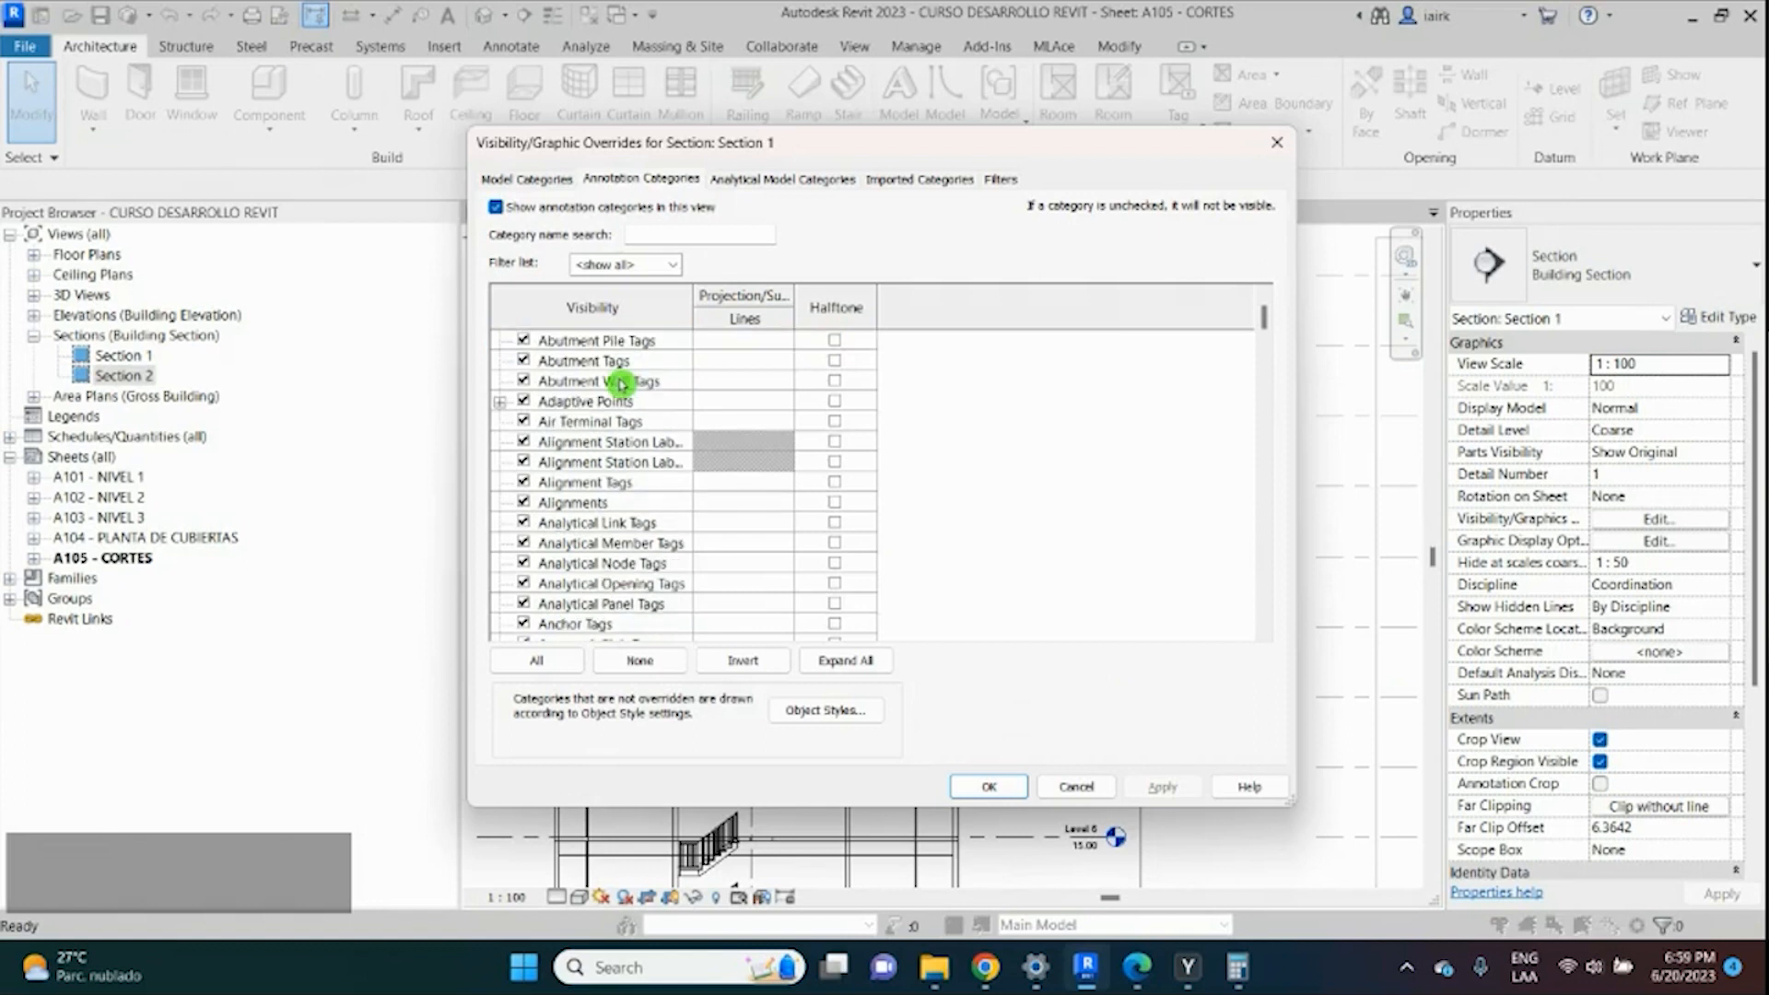
{"action": "scroll", "coordinate": [626, 405], "scroll_direction": "down", "scroll_amount": 7}
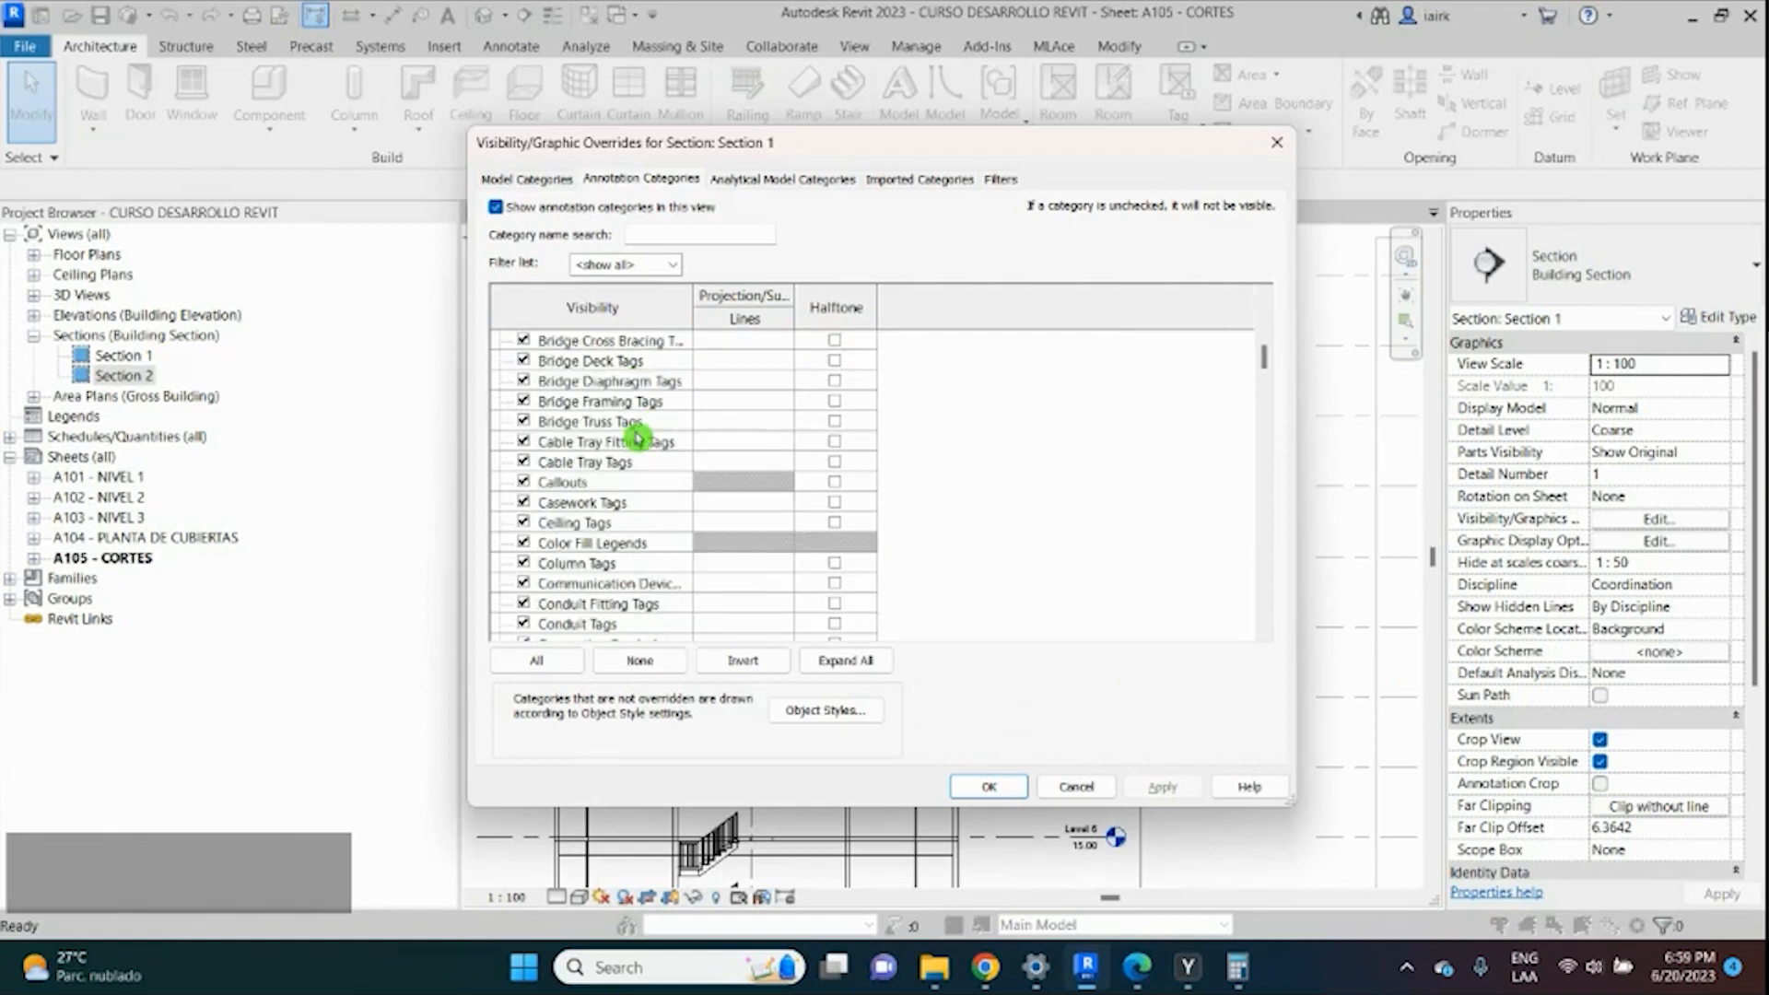
{"action": "scroll", "coordinate": [638, 436], "scroll_direction": "down", "scroll_amount": 7}
{"action": "scroll", "coordinate": [564, 414], "scroll_direction": "up", "scroll_amount": 2}
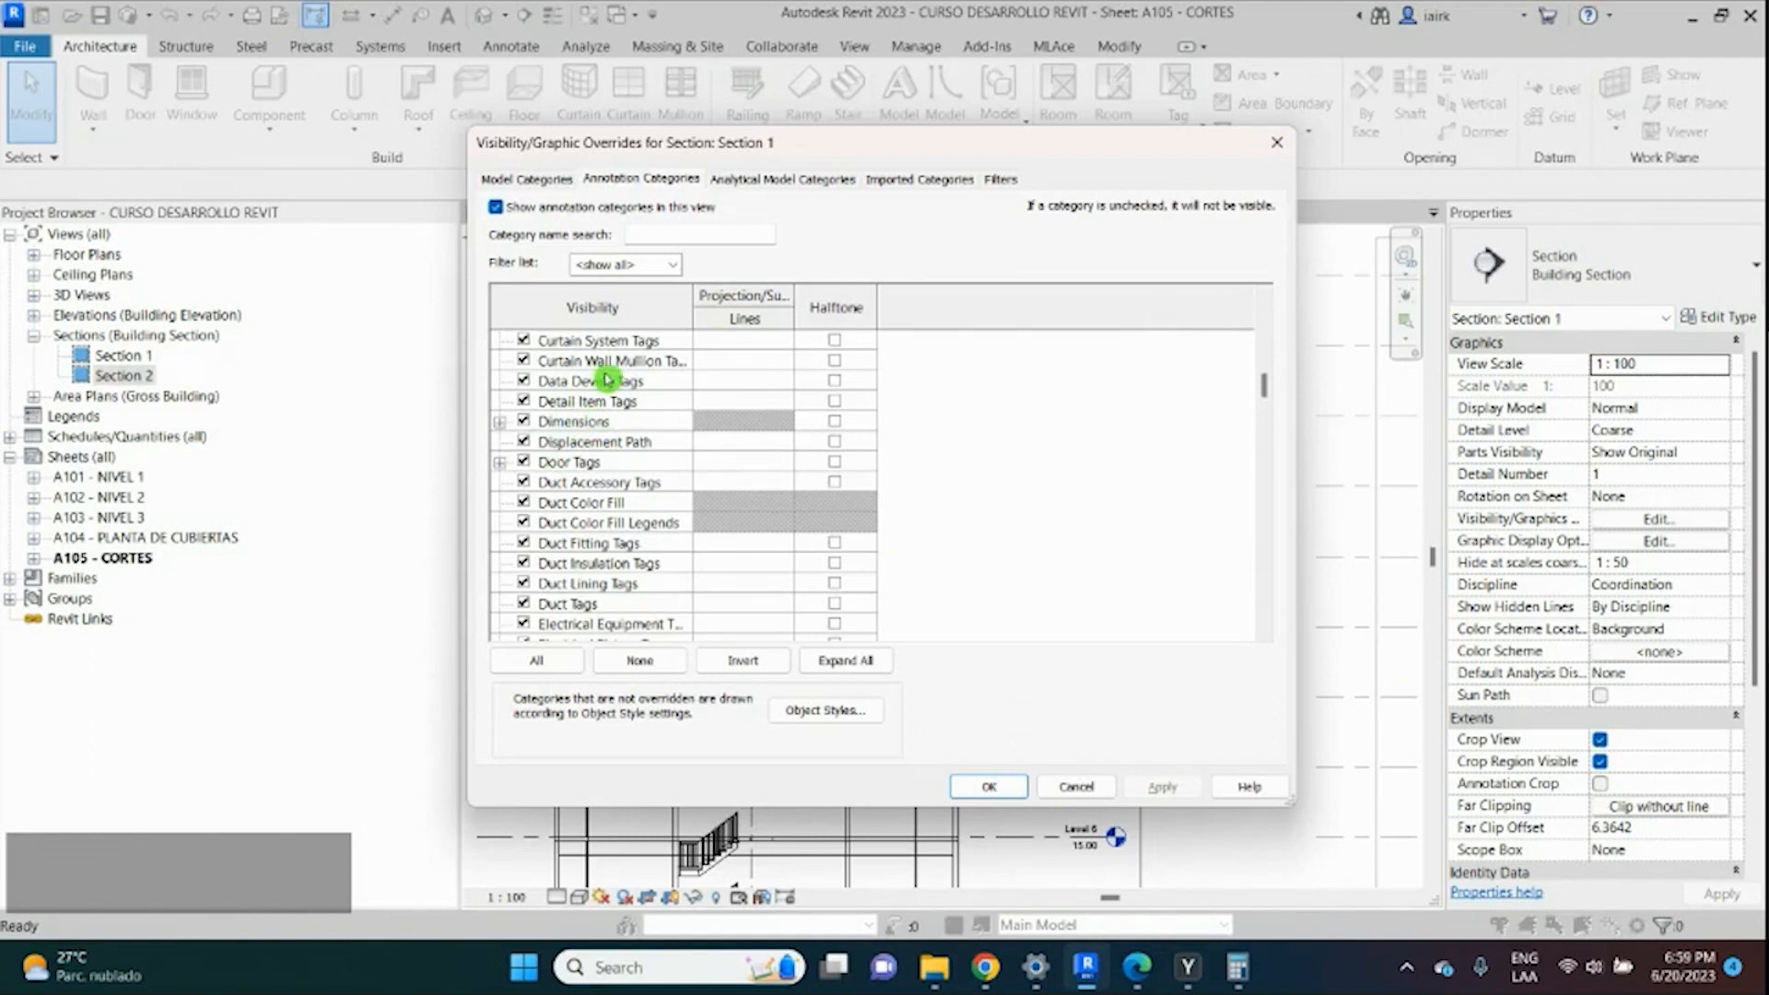
{"action": "left_click", "coordinate": [740, 179]}
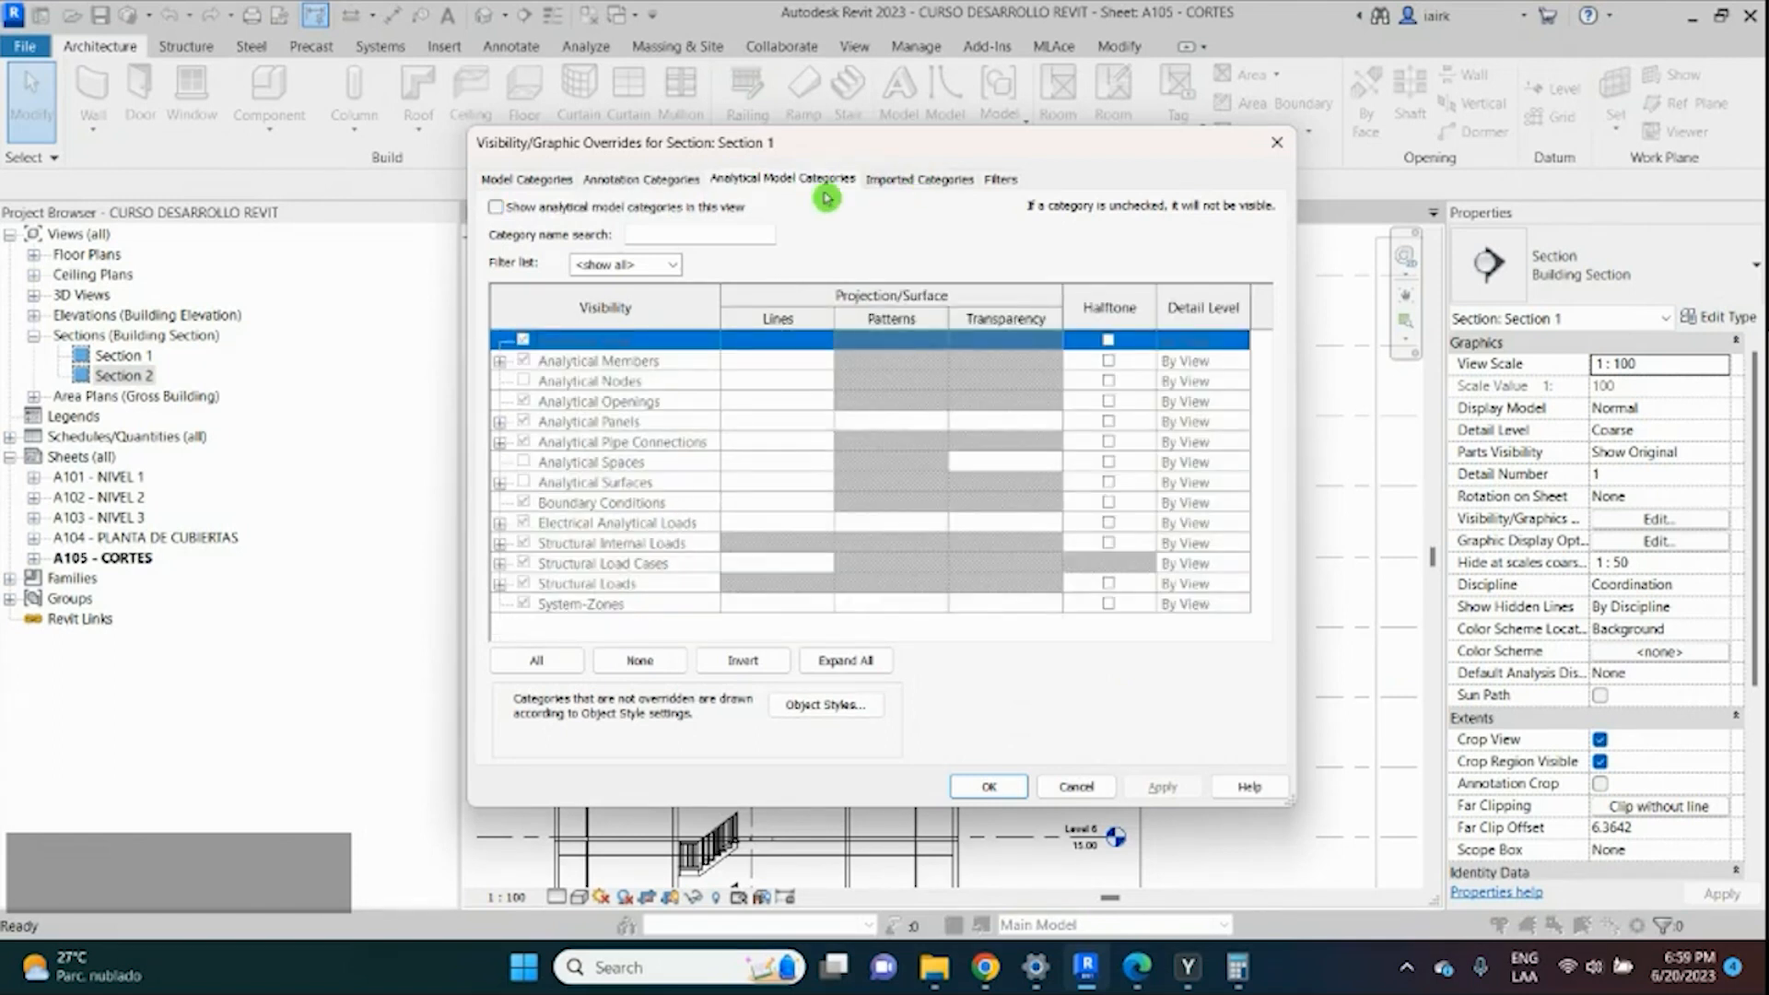
{"action": "left_click", "coordinate": [912, 181]}
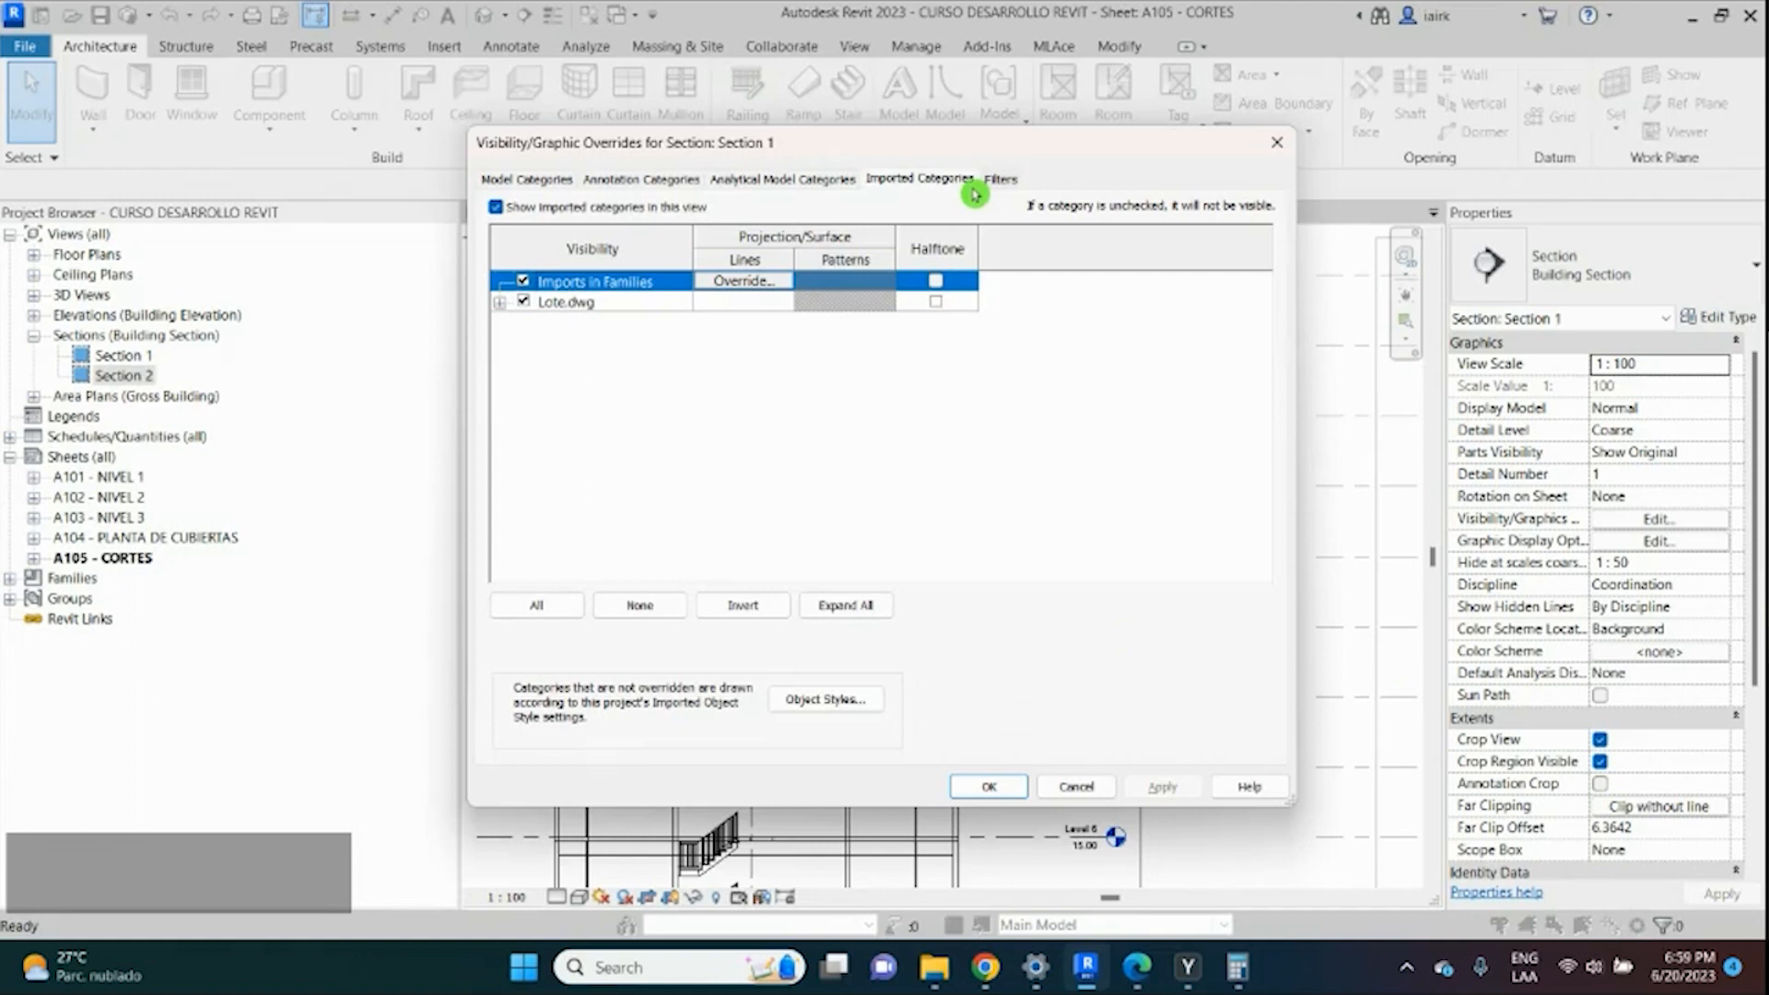
{"action": "left_click", "coordinate": [574, 304]}
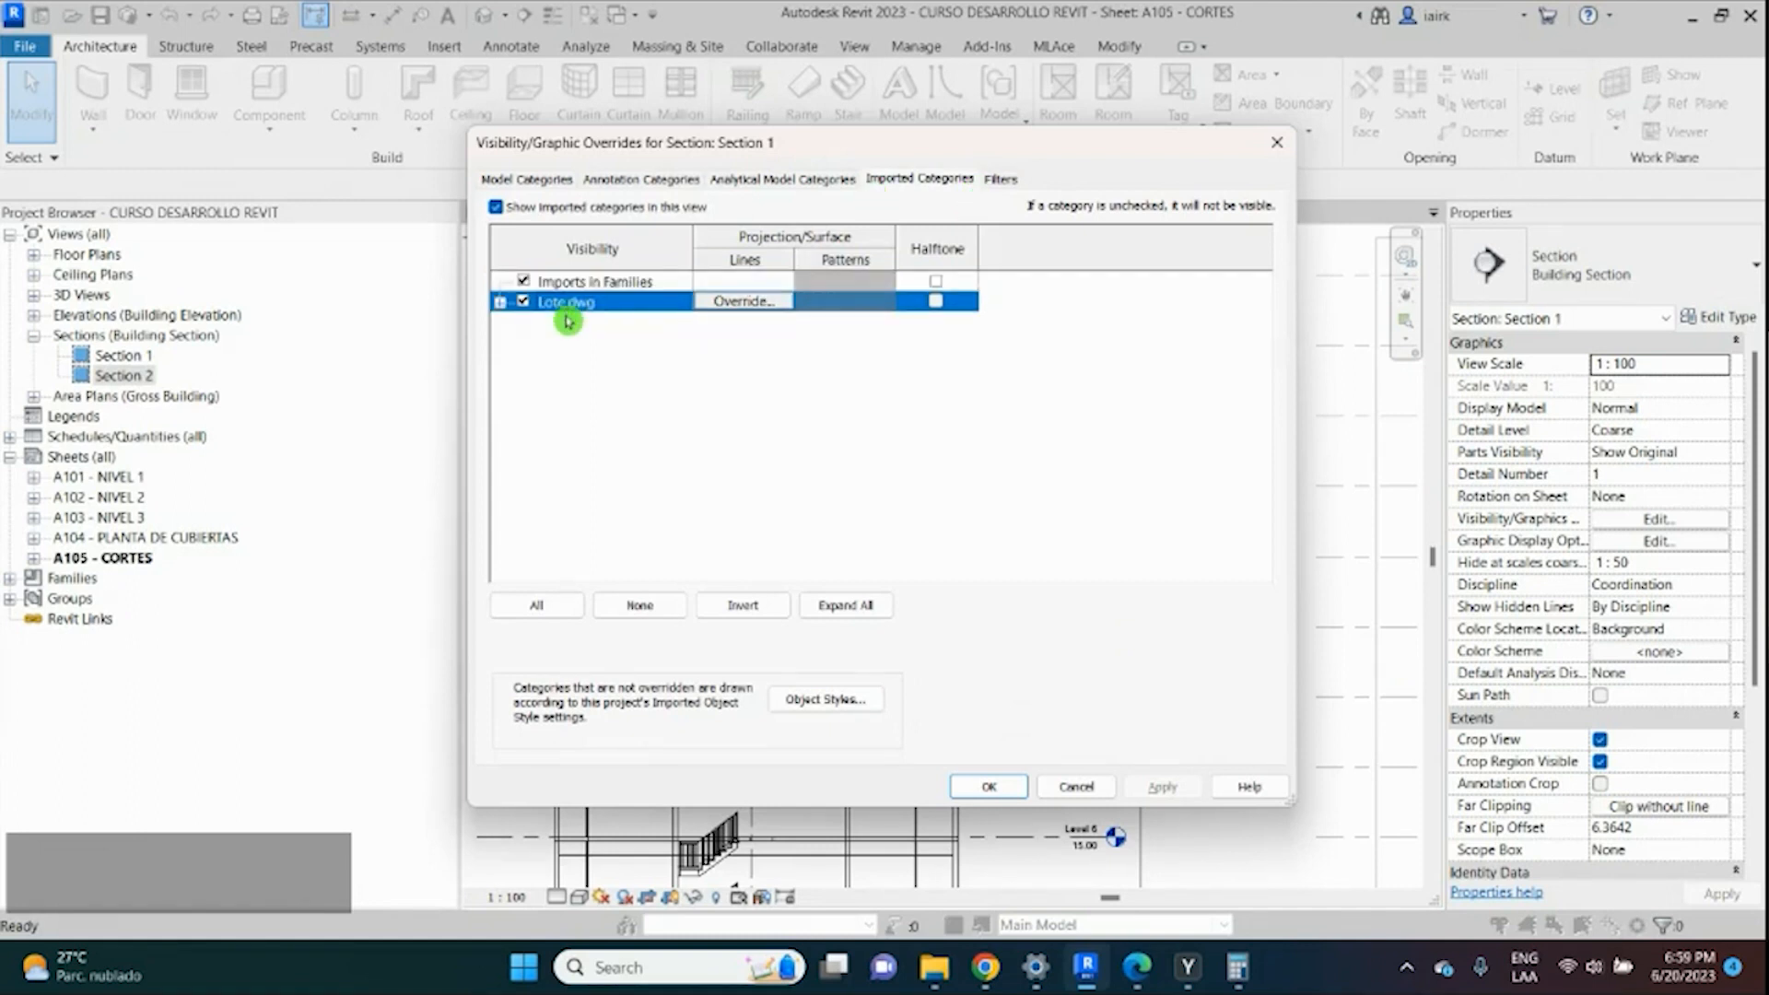
{"action": "left_click", "coordinate": [986, 178]}
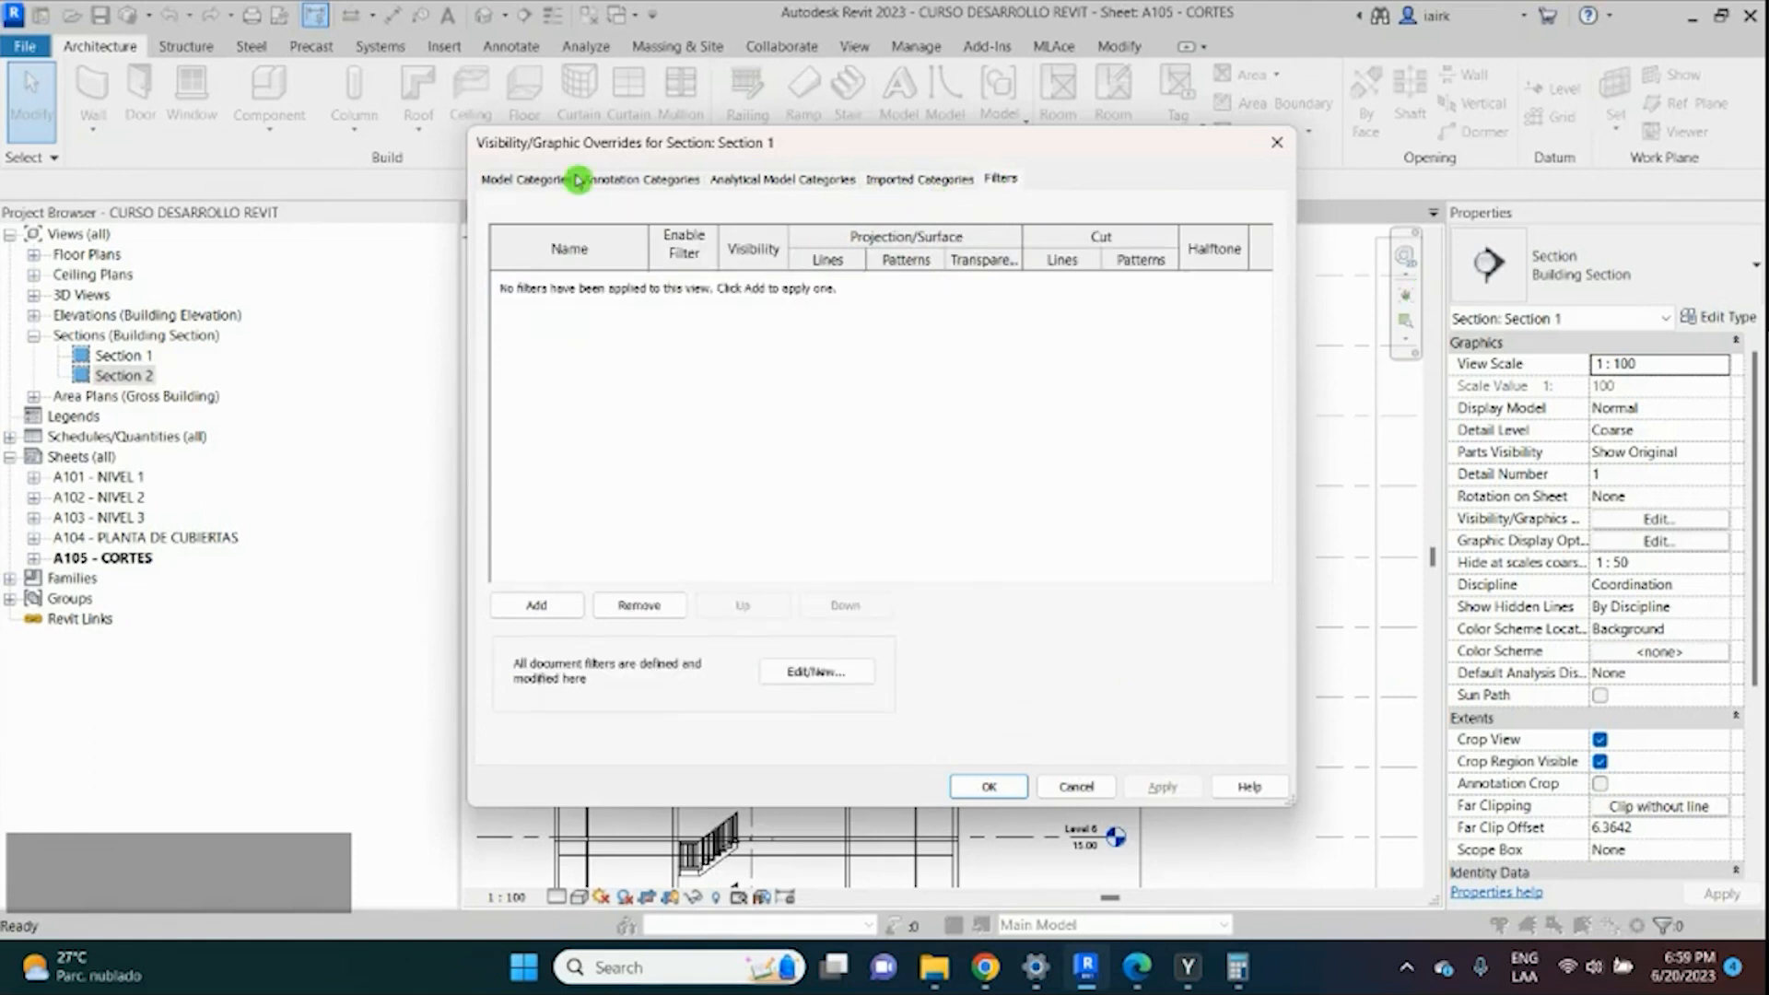
{"action": "left_click", "coordinate": [535, 180]}
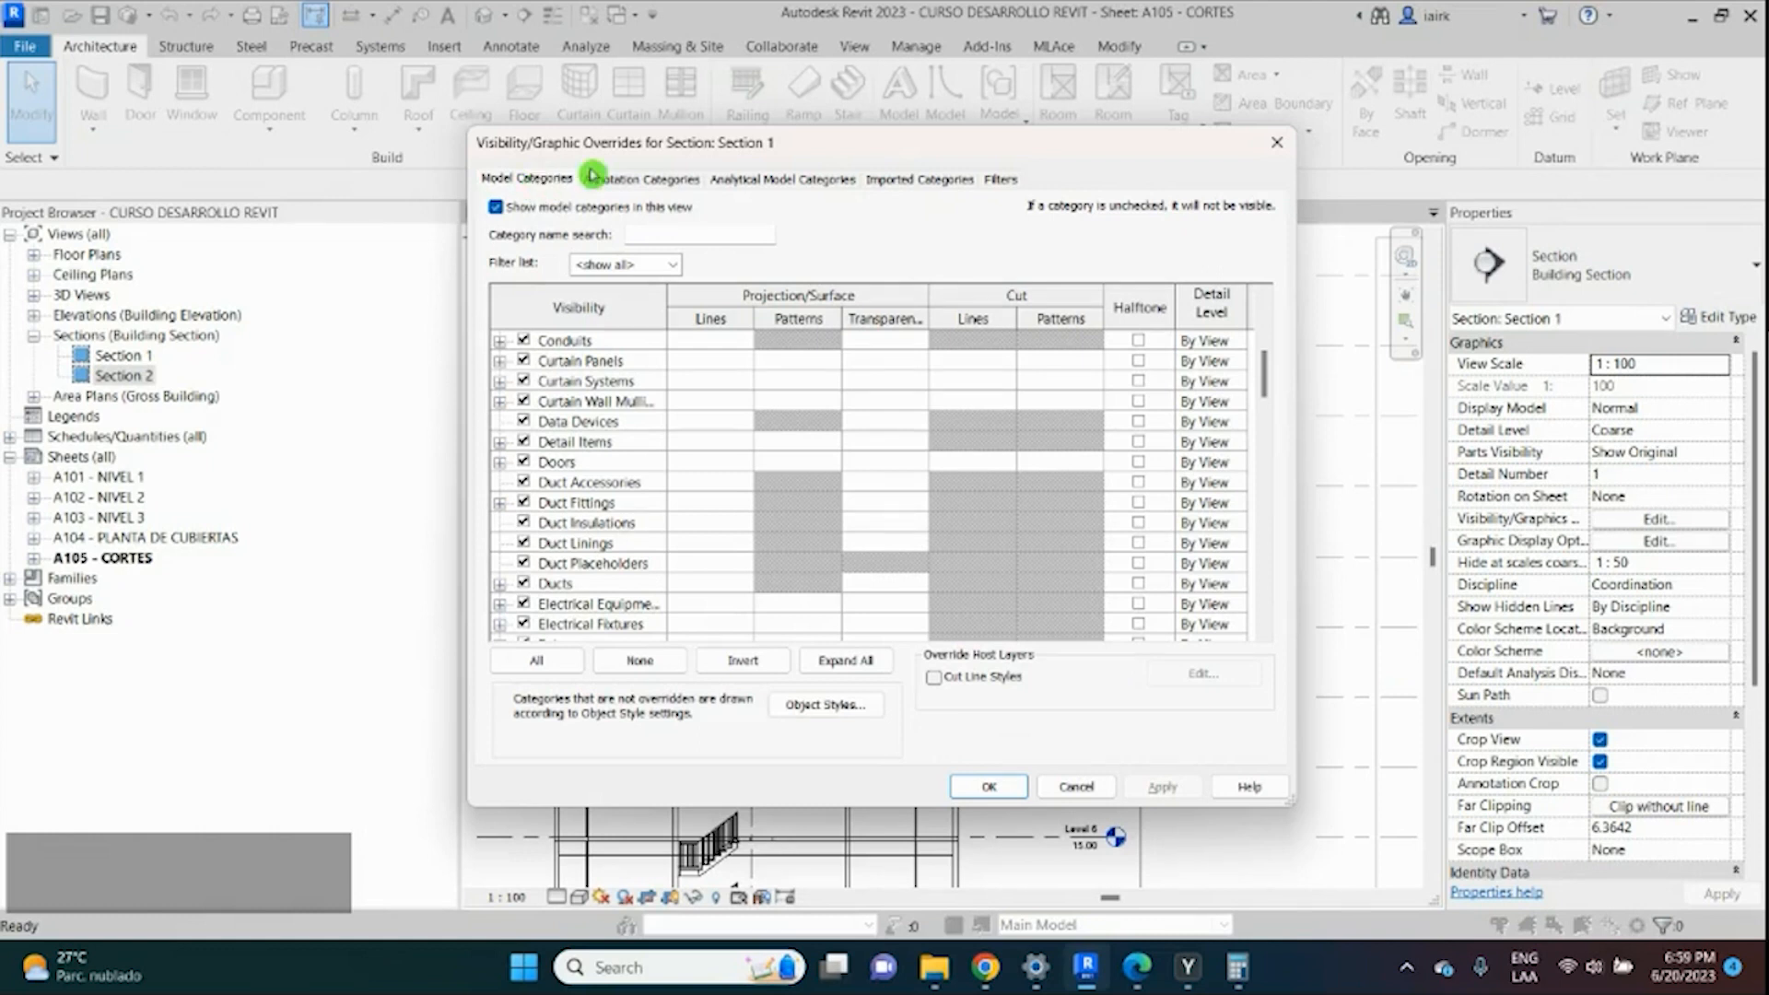
Override the cut pattern of the Walls category in Section 1 with a black solid fill and apply the overrides.
{"action": "left_click_drag", "start_coordinate": [656, 147], "coordinate": [745, 119]}
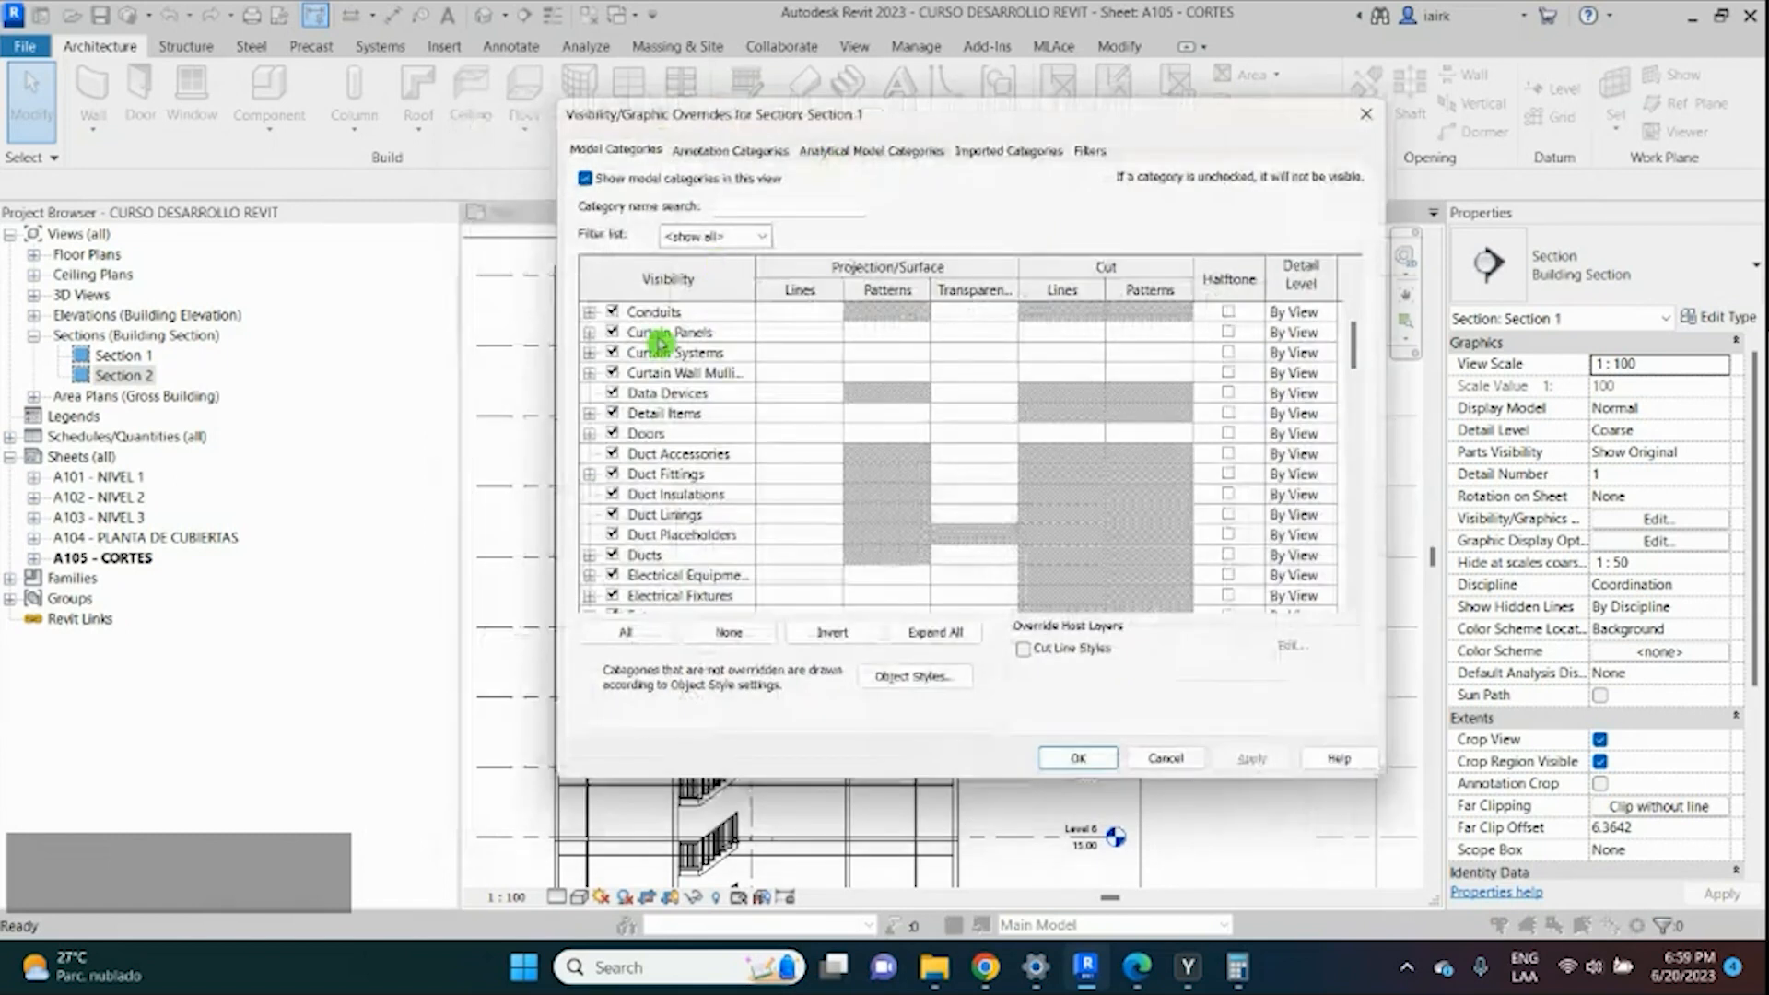
{"action": "left_click", "coordinate": [676, 395]}
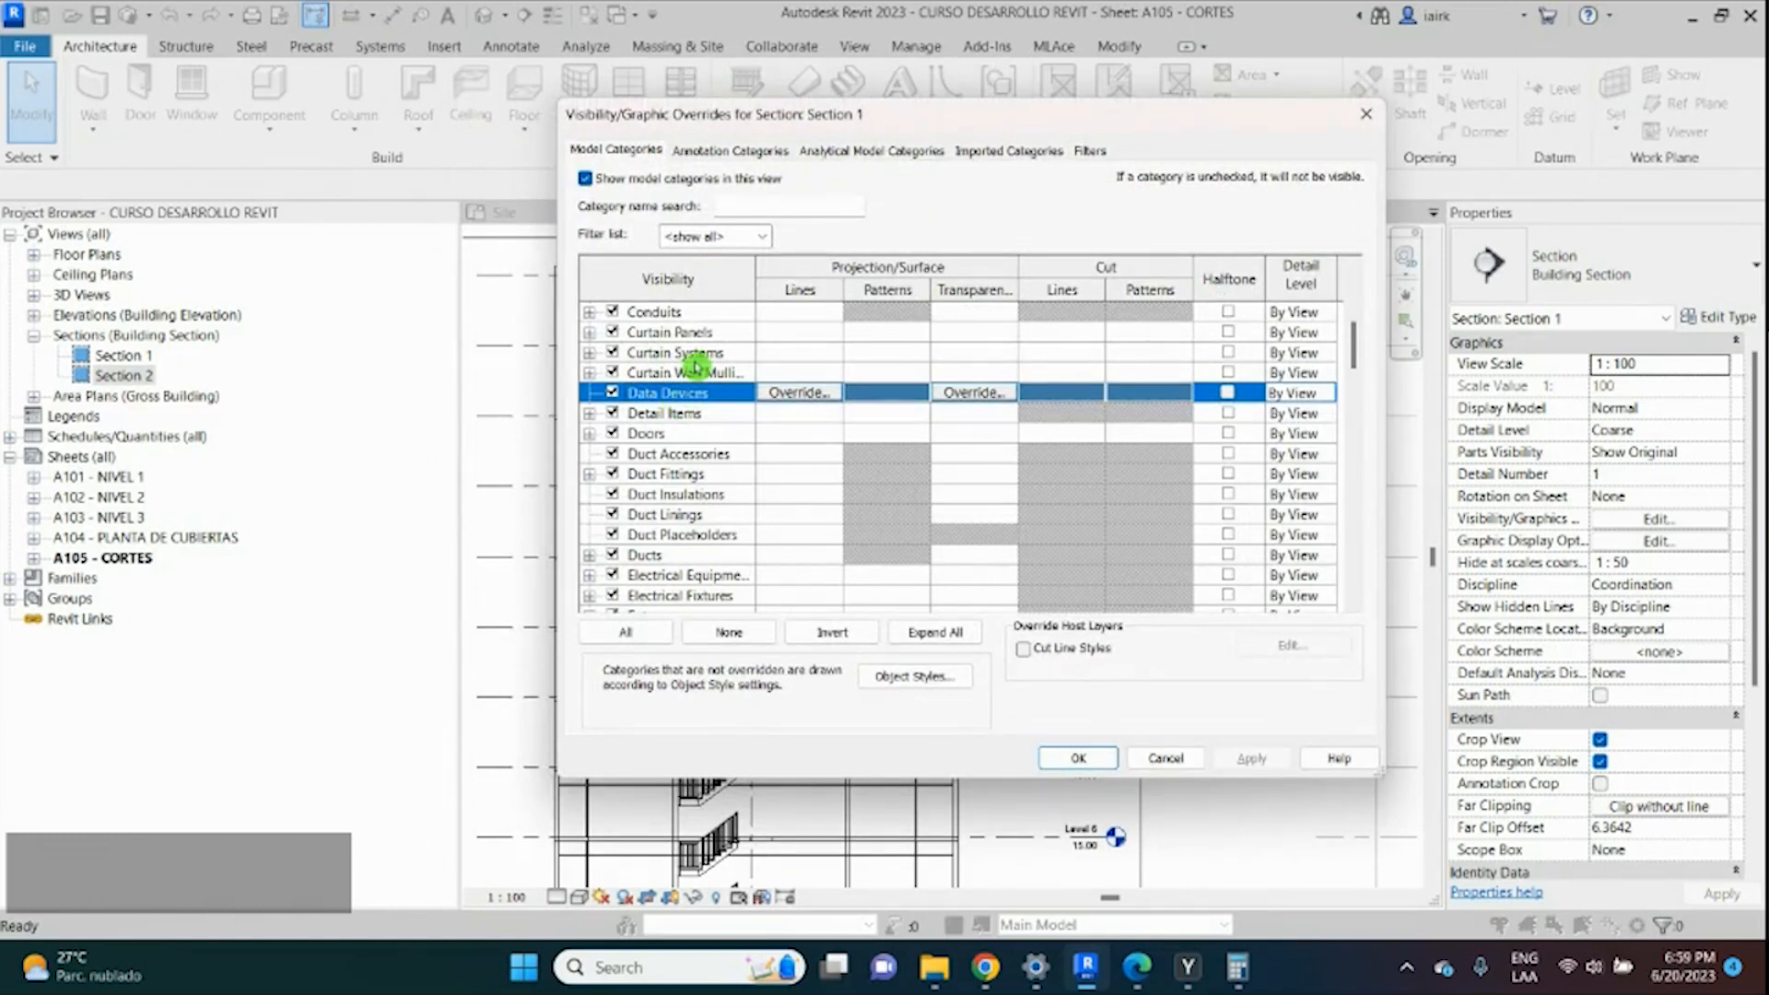
{"action": "key", "text": "w"}
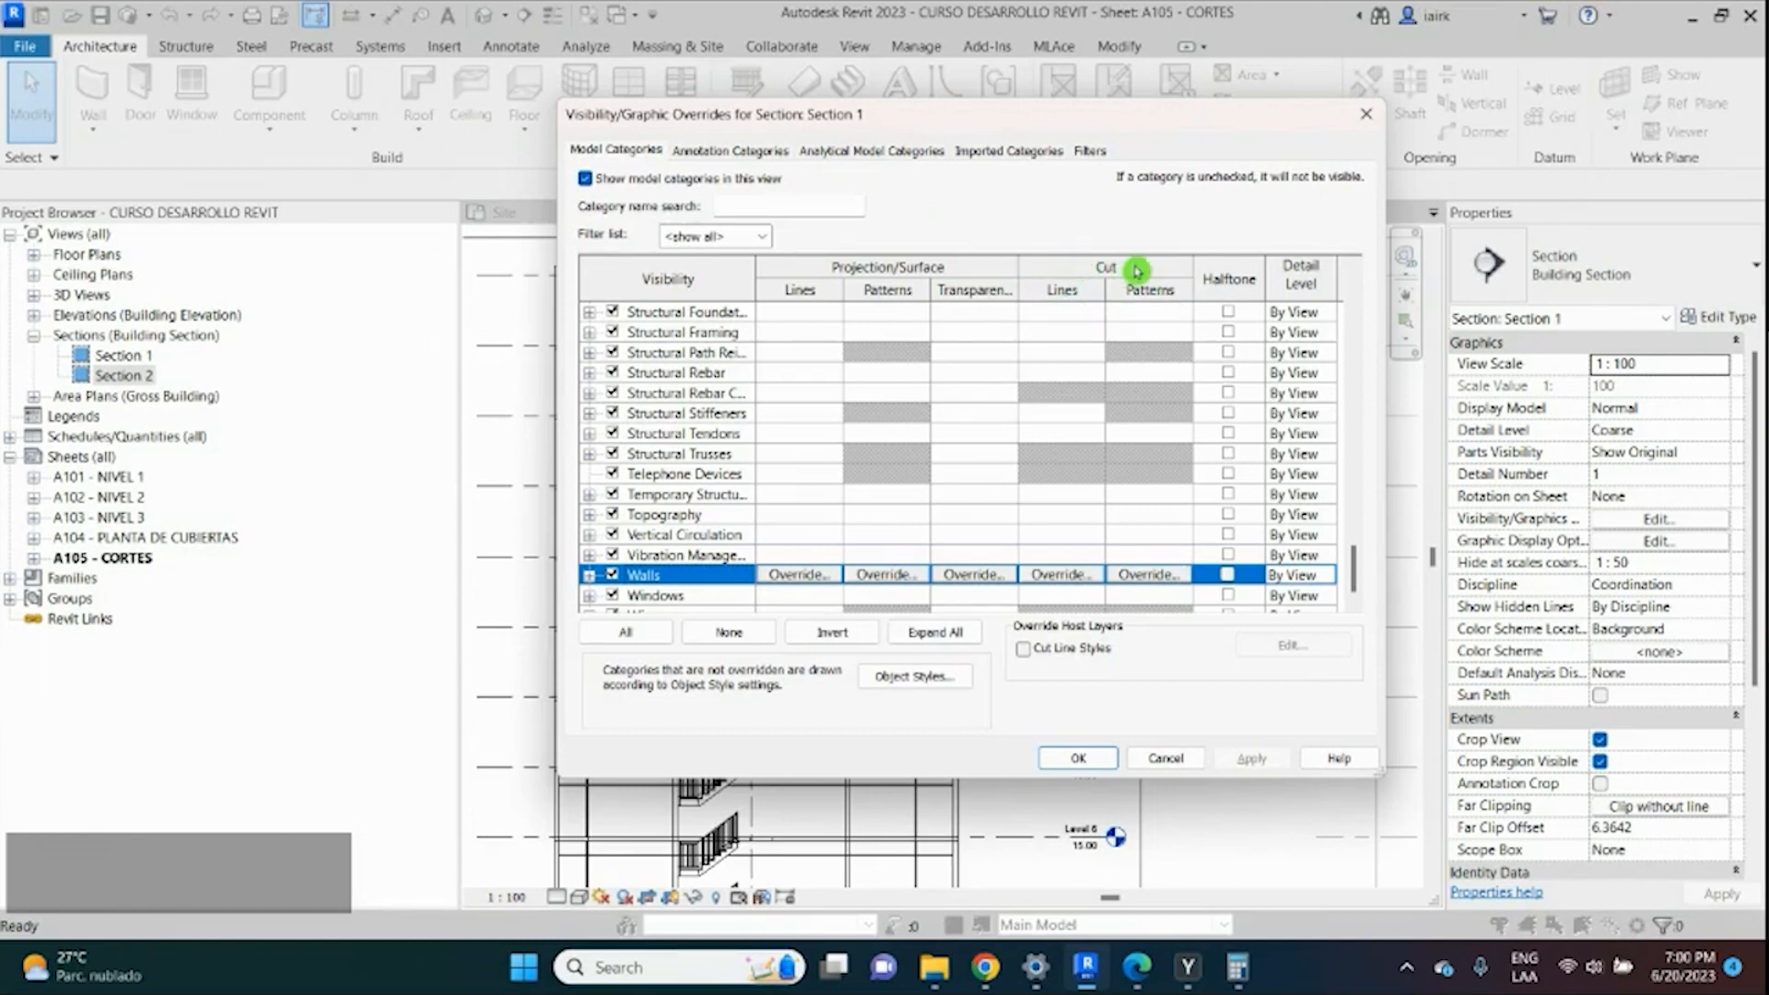
{"action": "left_click", "coordinate": [1150, 575]}
{"action": "left_click", "coordinate": [991, 373]}
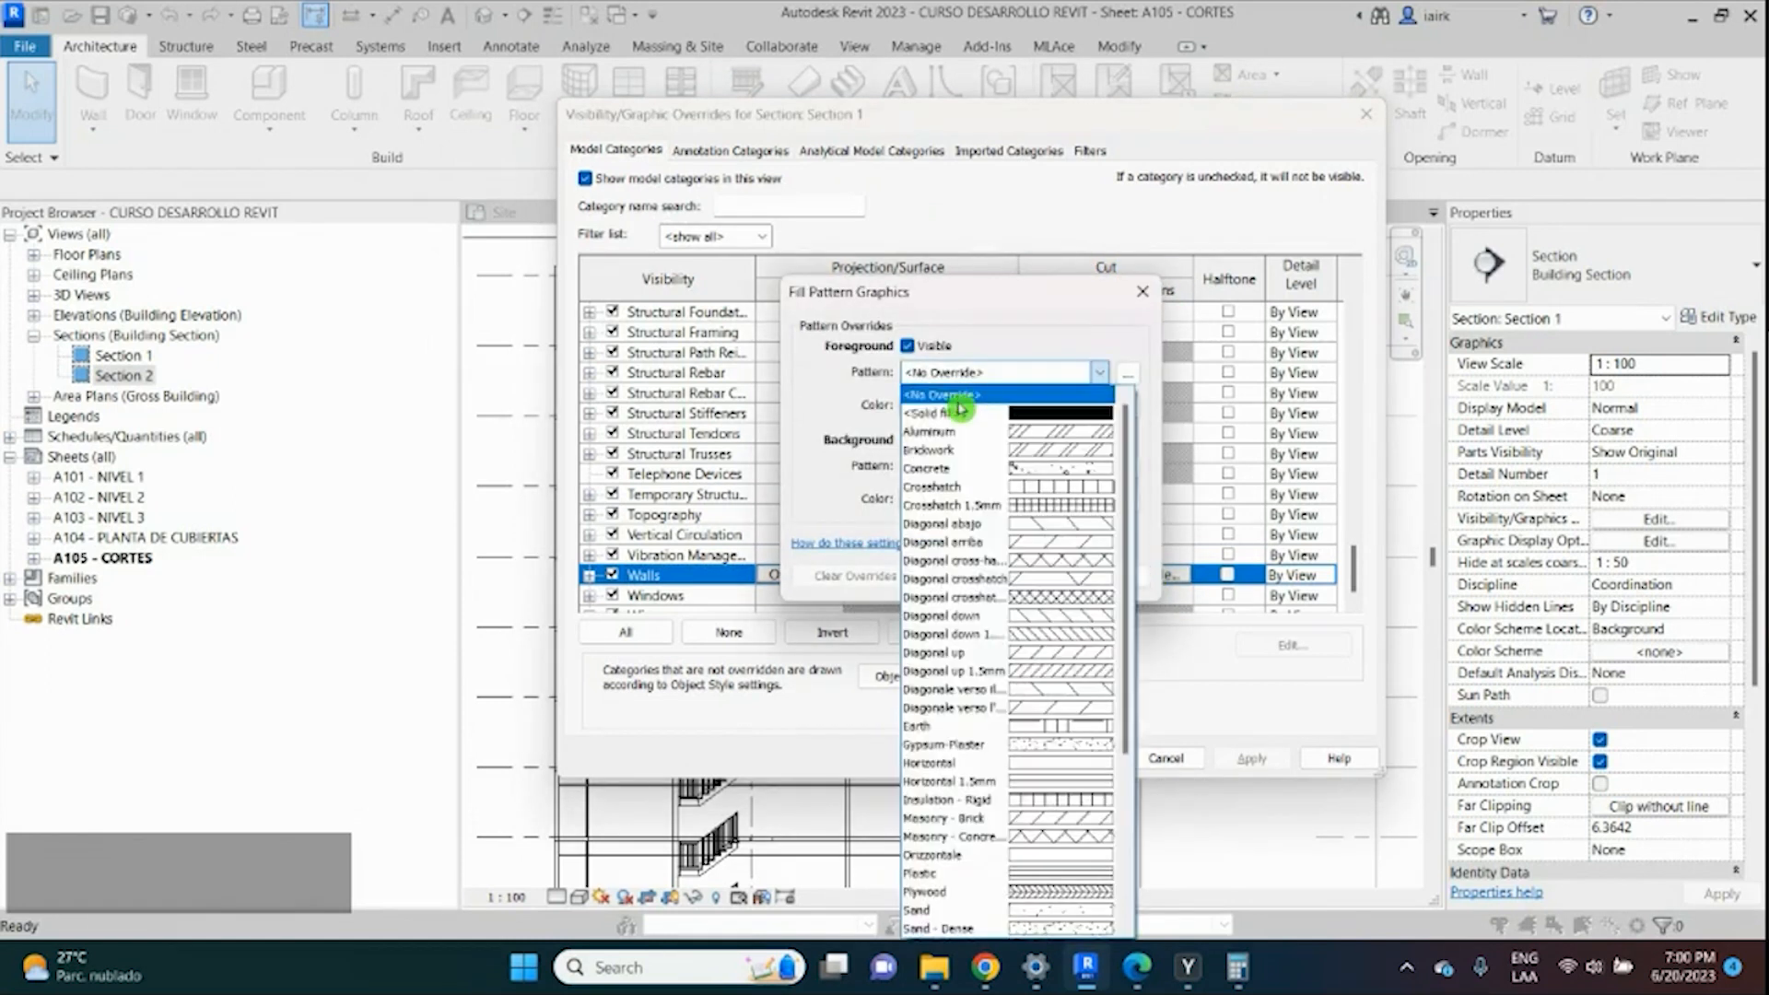
{"action": "left_click", "coordinate": [967, 405]}
{"action": "left_click", "coordinate": [914, 406]}
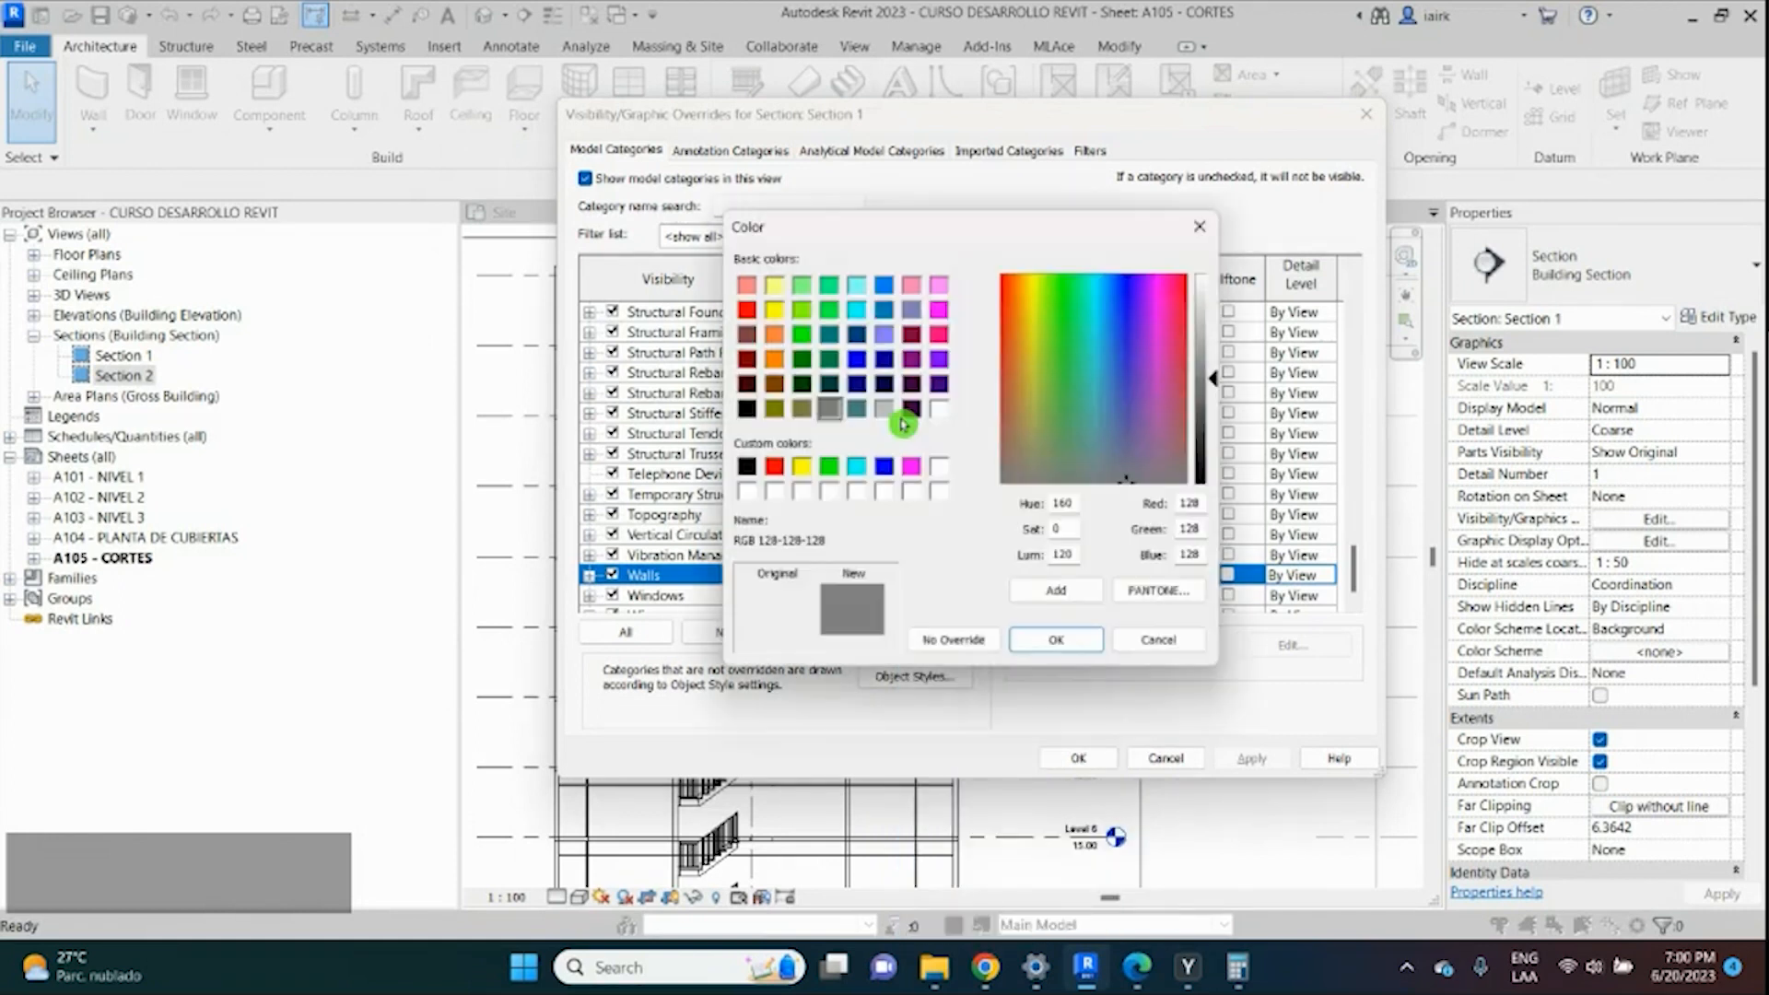
{"action": "left_click", "coordinate": [966, 628]}
{"action": "left_click", "coordinate": [1057, 641]}
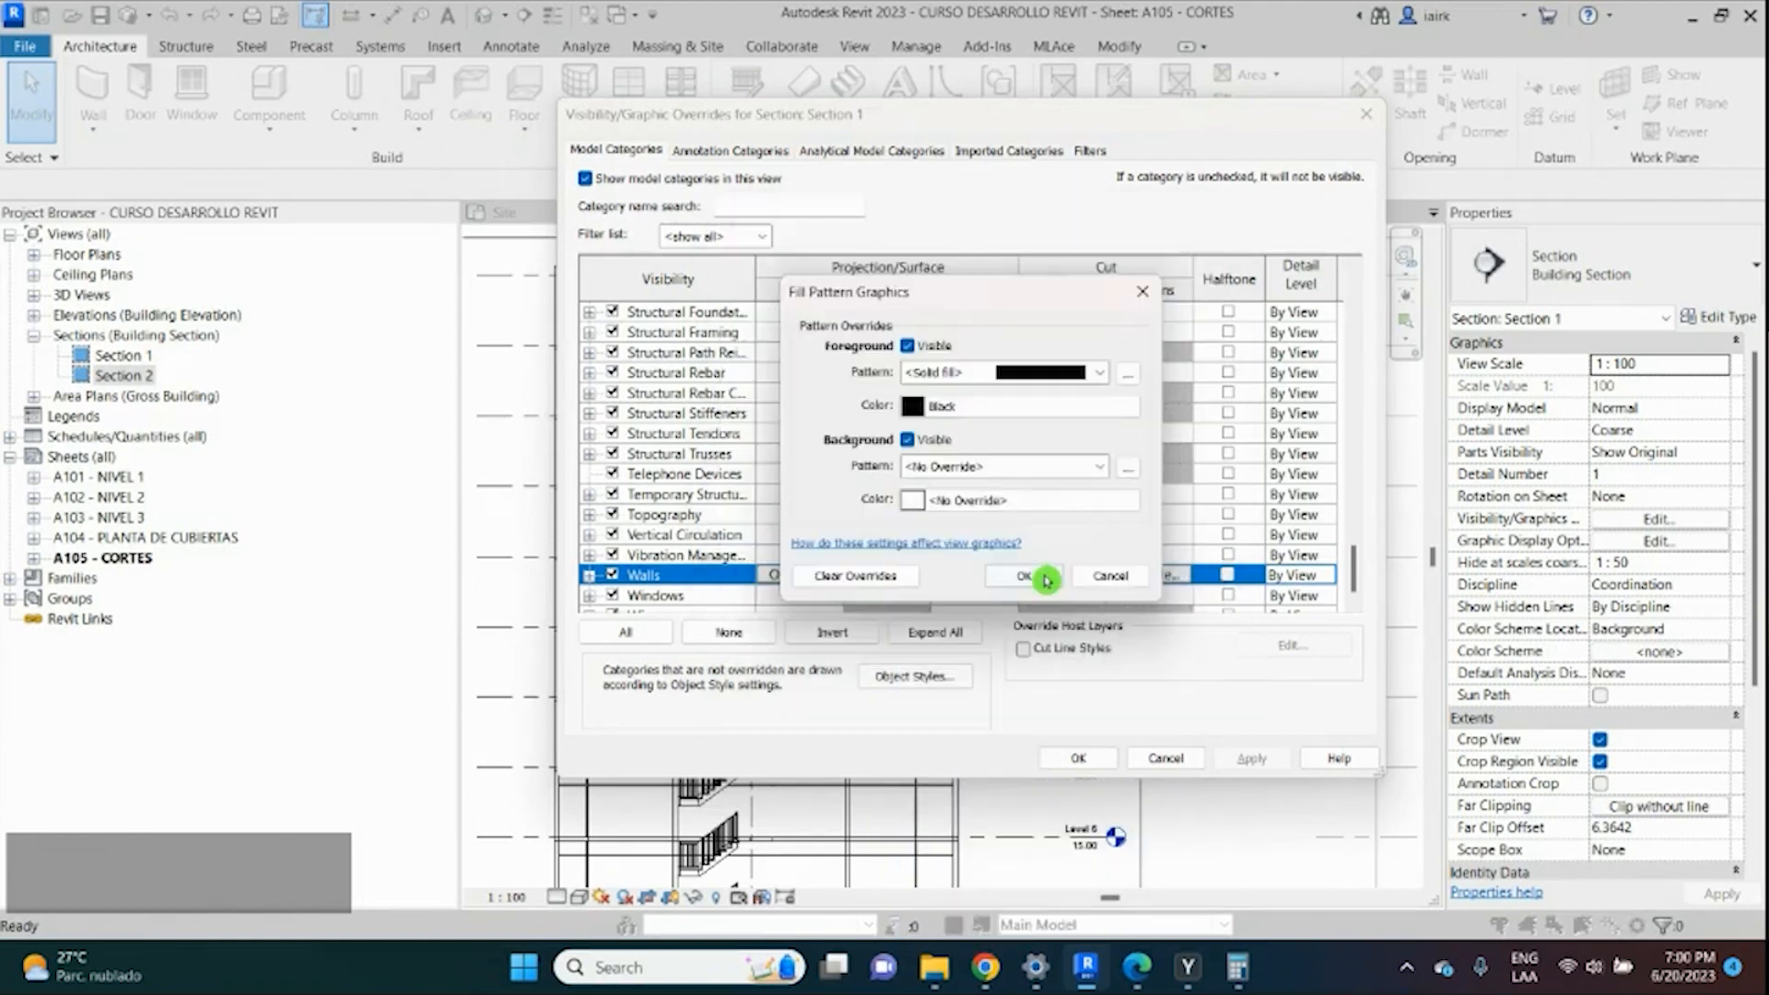
{"action": "left_click", "coordinate": [1046, 577]}
{"action": "key", "text": "Return"}
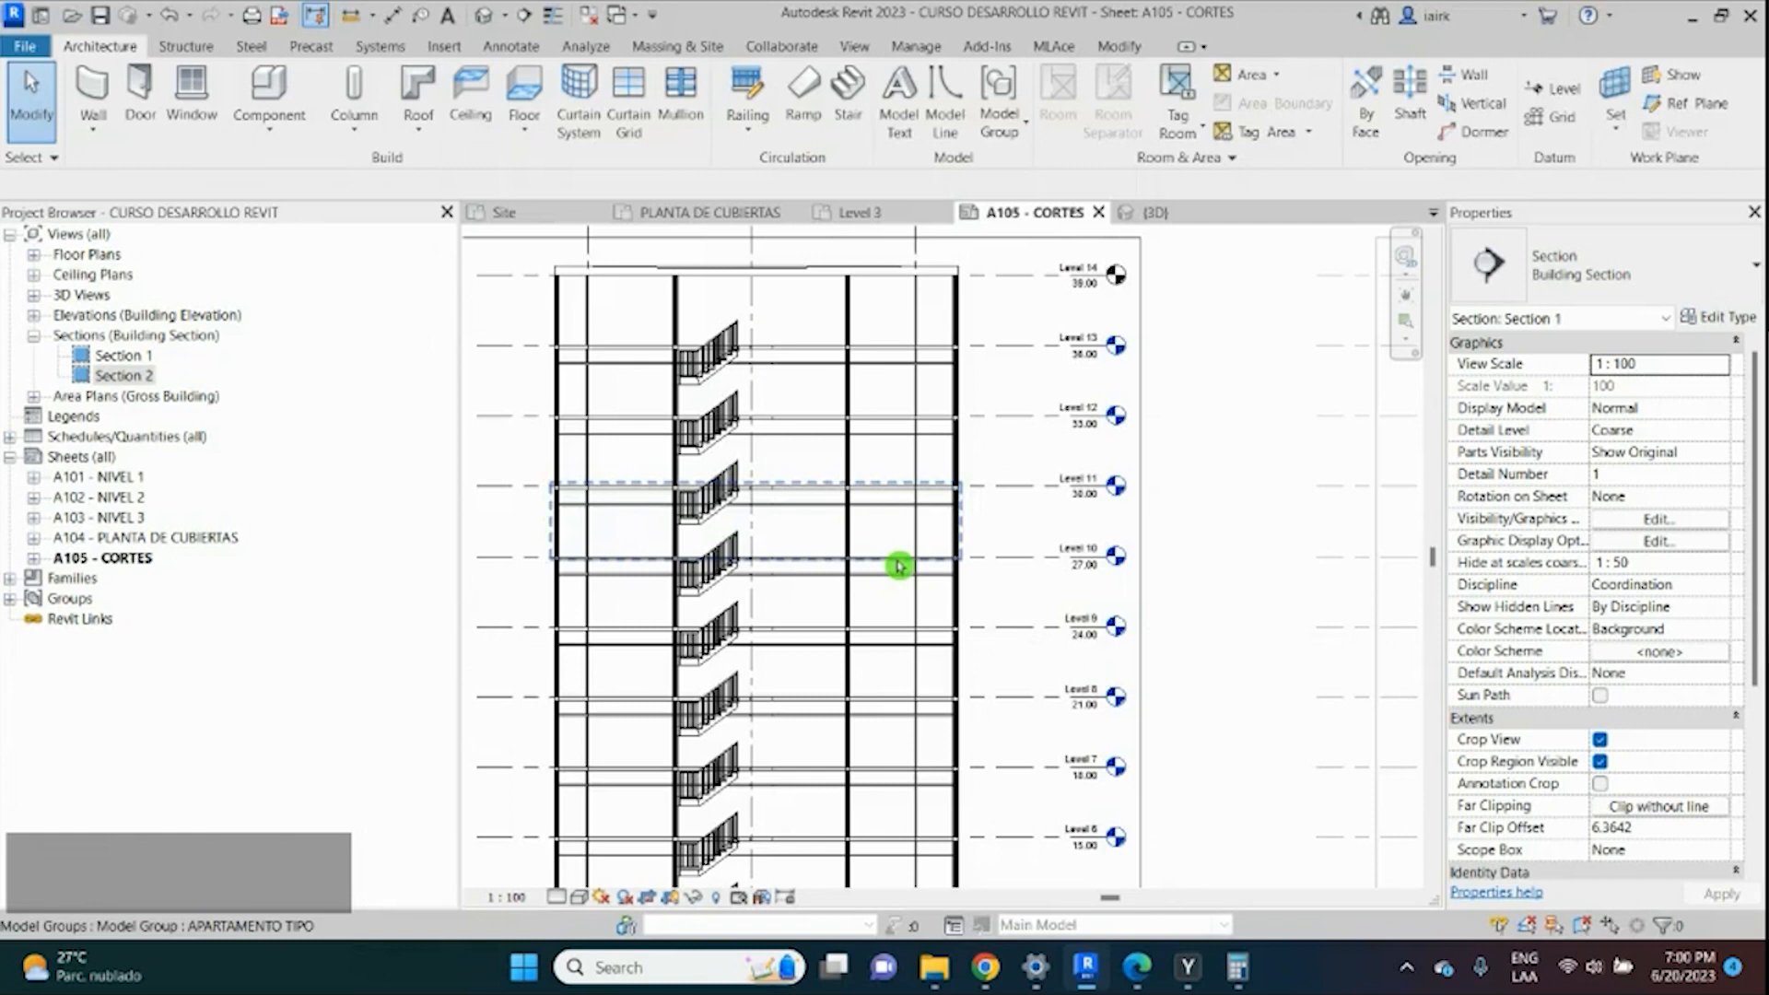
Examine the cut wall fills in Section 1 from the ground level up to Level 14.
{"action": "scroll", "coordinate": [898, 566], "scroll_direction": "down", "scroll_amount": 5}
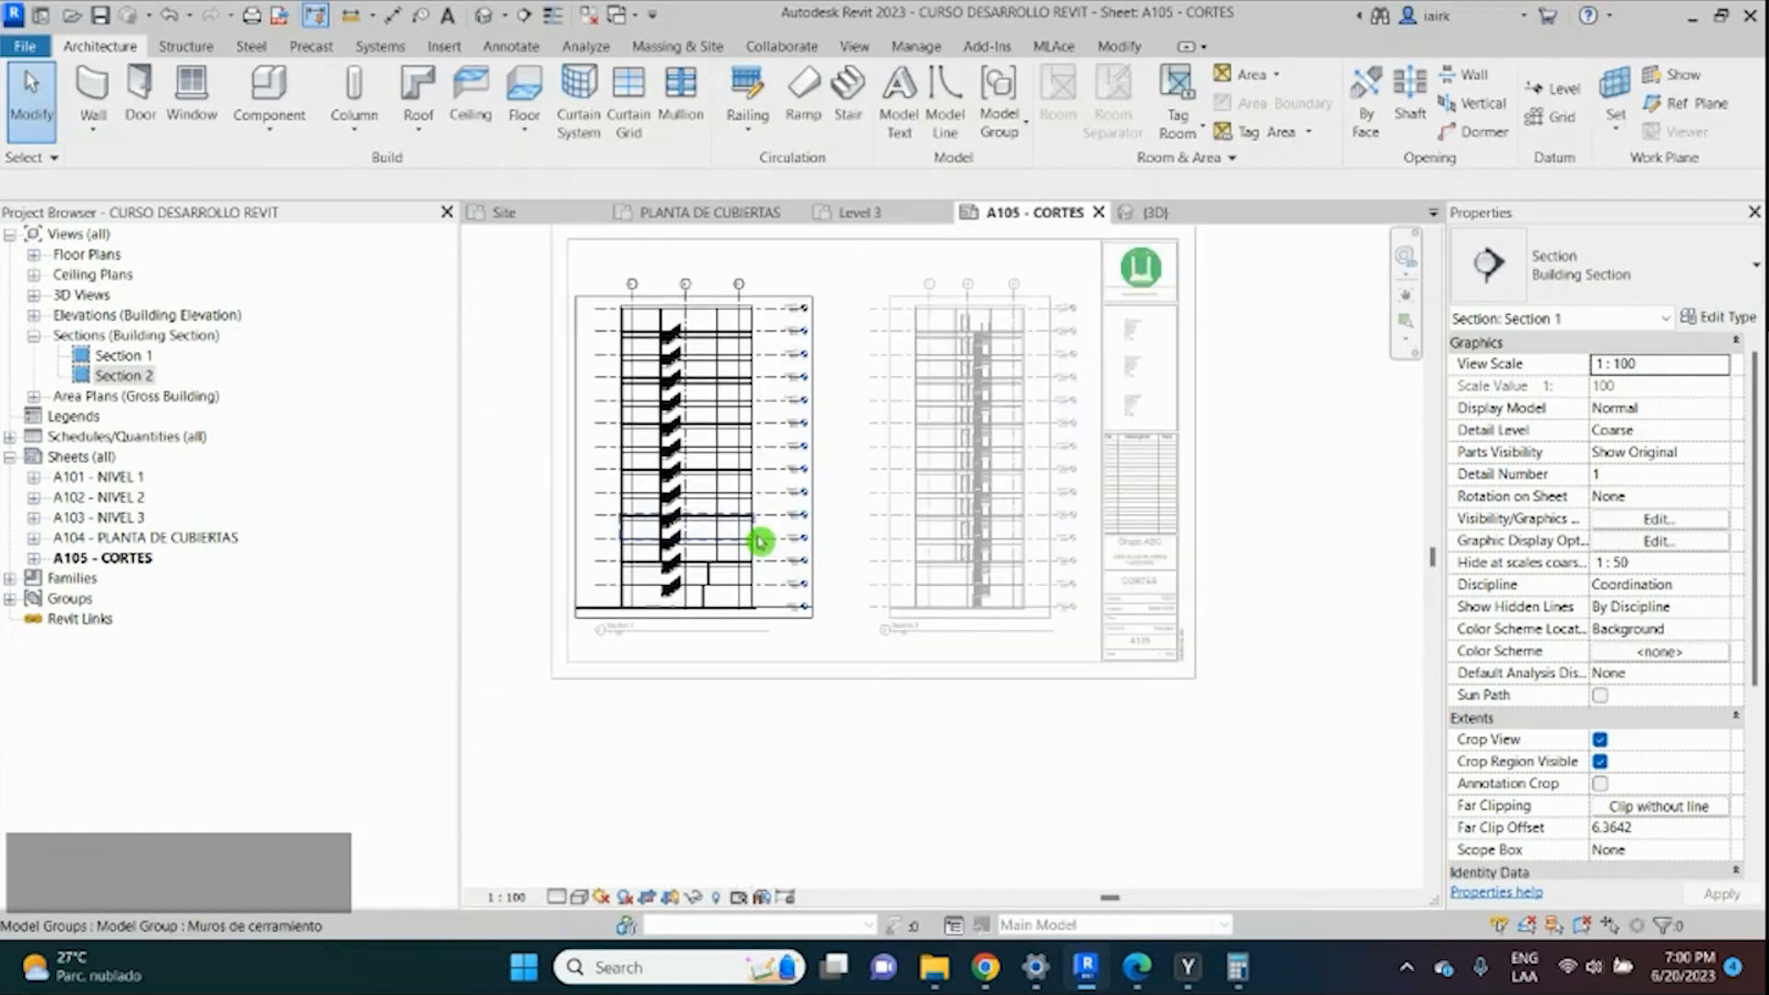
{"action": "scroll", "coordinate": [760, 541], "scroll_direction": "up", "scroll_amount": 4}
{"action": "scroll", "coordinate": [541, 686], "scroll_direction": "up", "scroll_amount": 5}
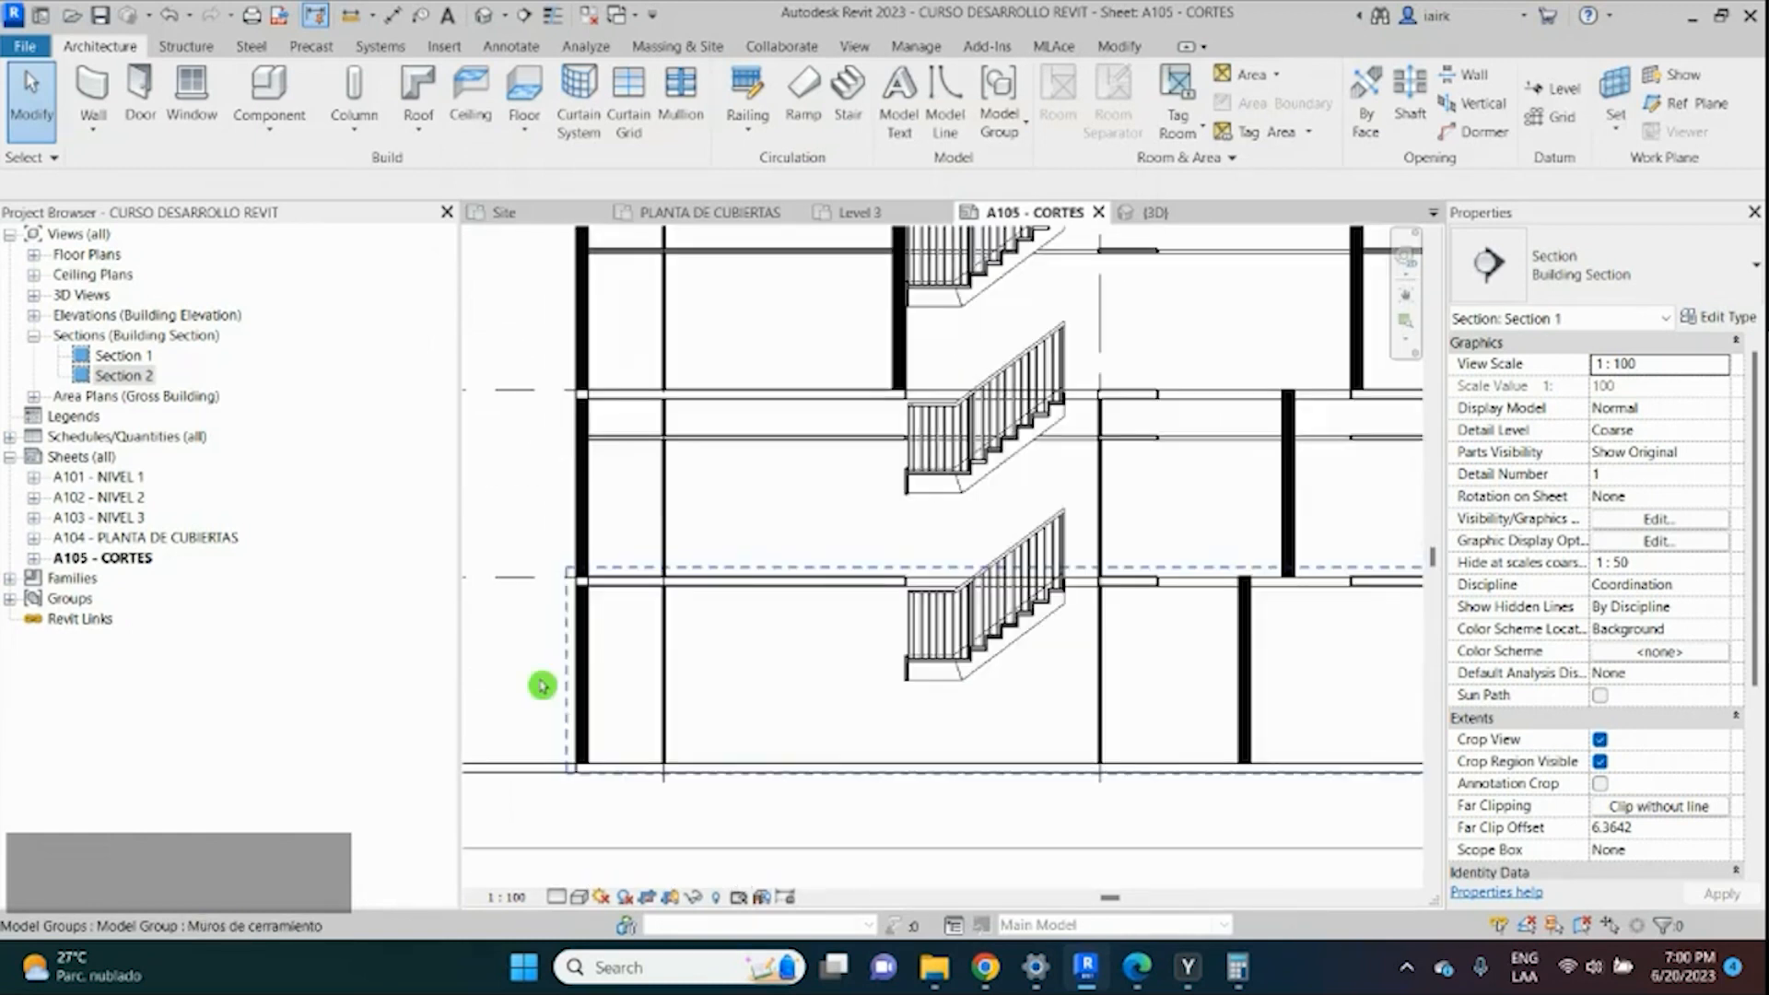
{"action": "scroll", "coordinate": [615, 751], "scroll_direction": "down", "scroll_amount": 5}
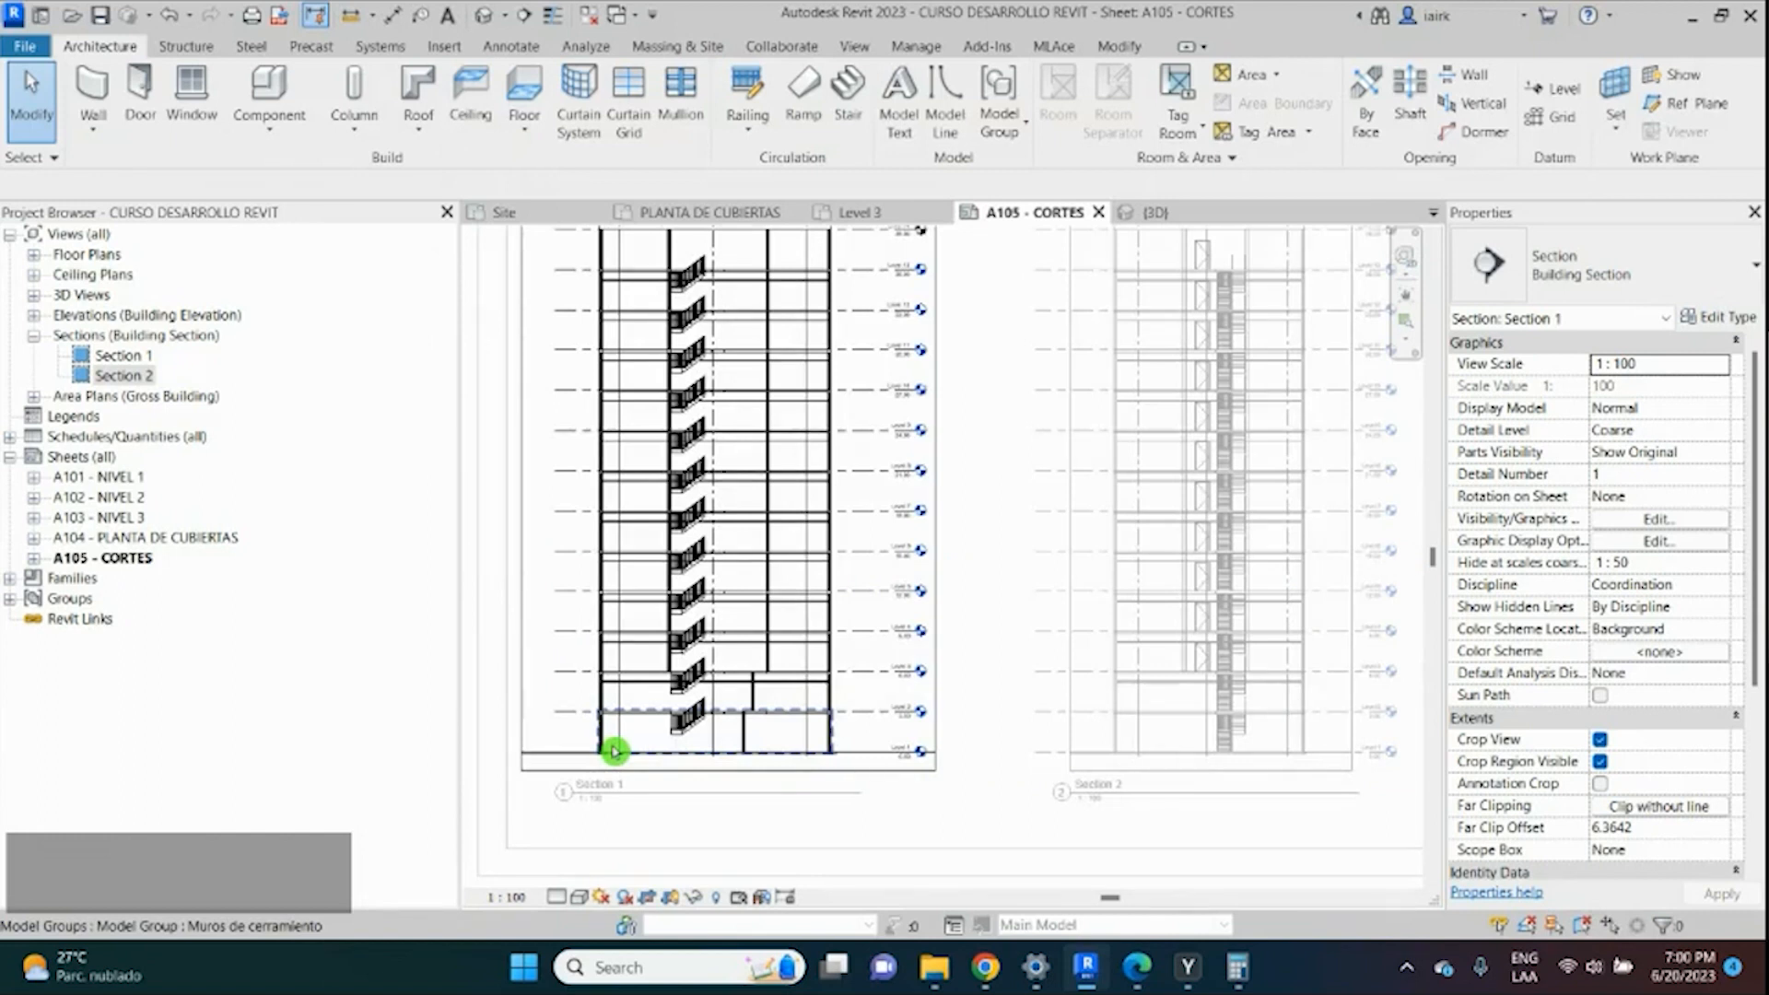
{"action": "scroll", "coordinate": [615, 751], "scroll_direction": "down", "scroll_amount": 2}
{"action": "scroll", "coordinate": [658, 477], "scroll_direction": "up", "scroll_amount": 4}
{"action": "scroll", "coordinate": [658, 477], "scroll_direction": "up", "scroll_amount": 1}
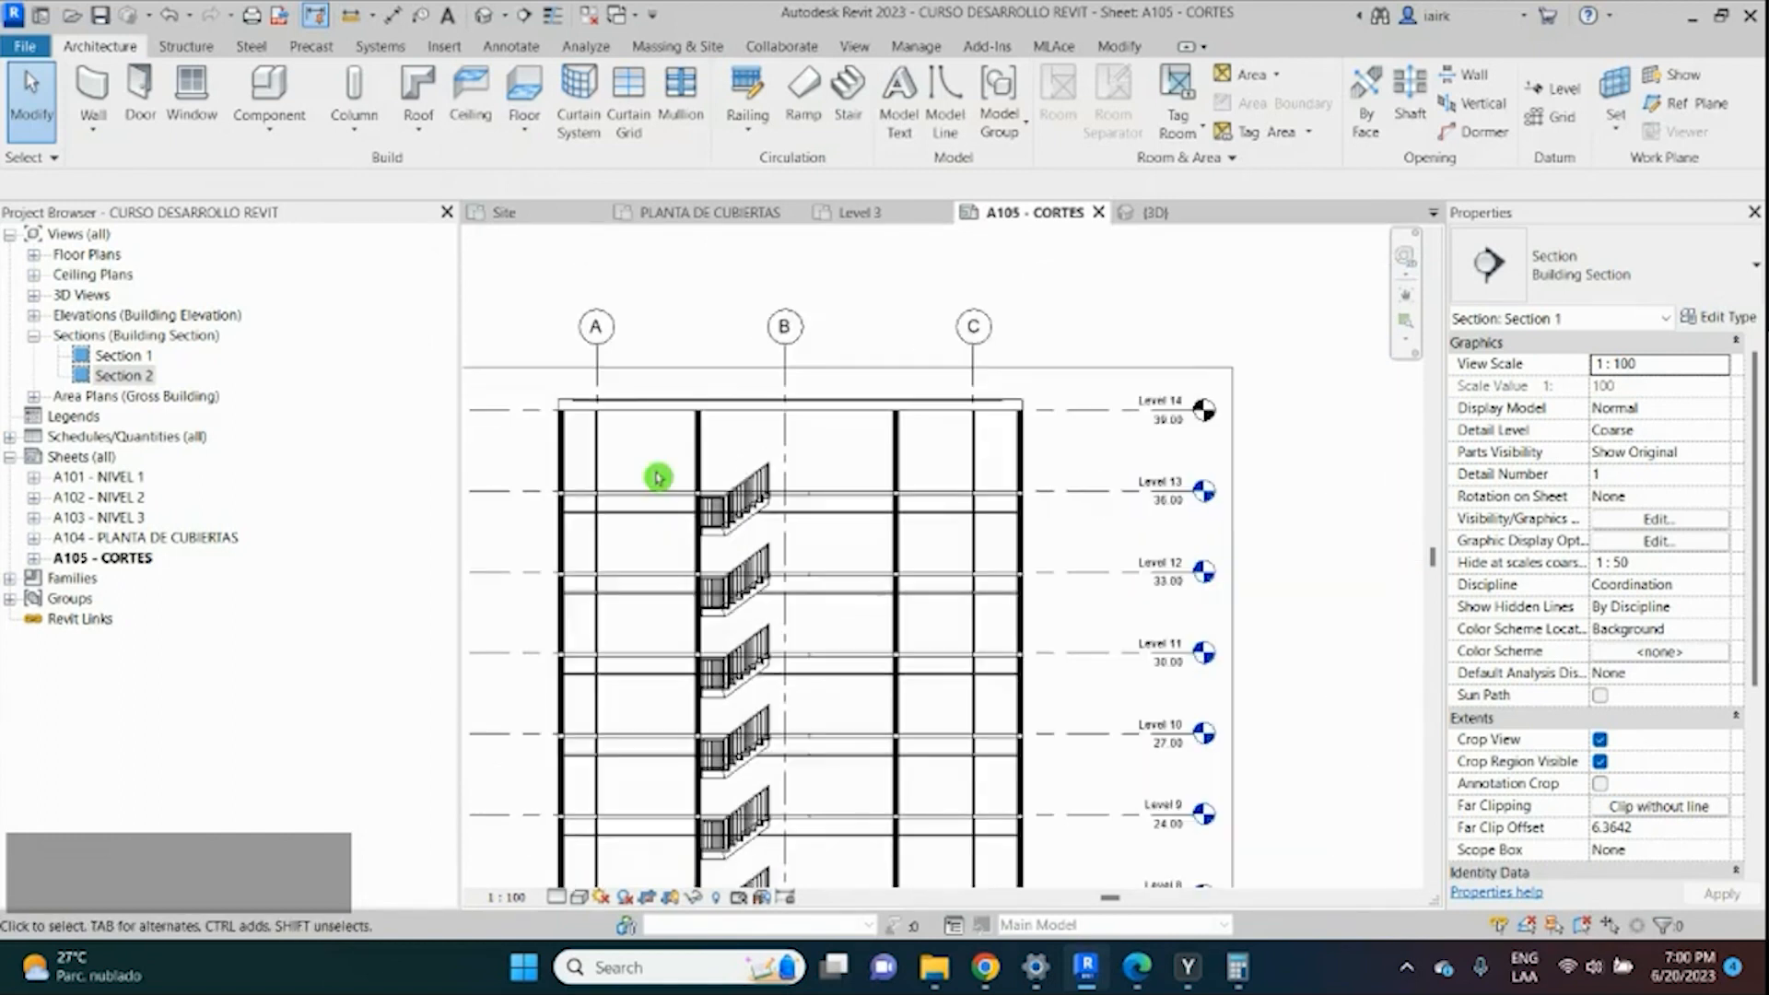
Override the cut pattern of the Floors category in Section 1 with a solid fill and apply the overrides.
{"action": "key", "text": "v"}
{"action": "key", "text": "v"}
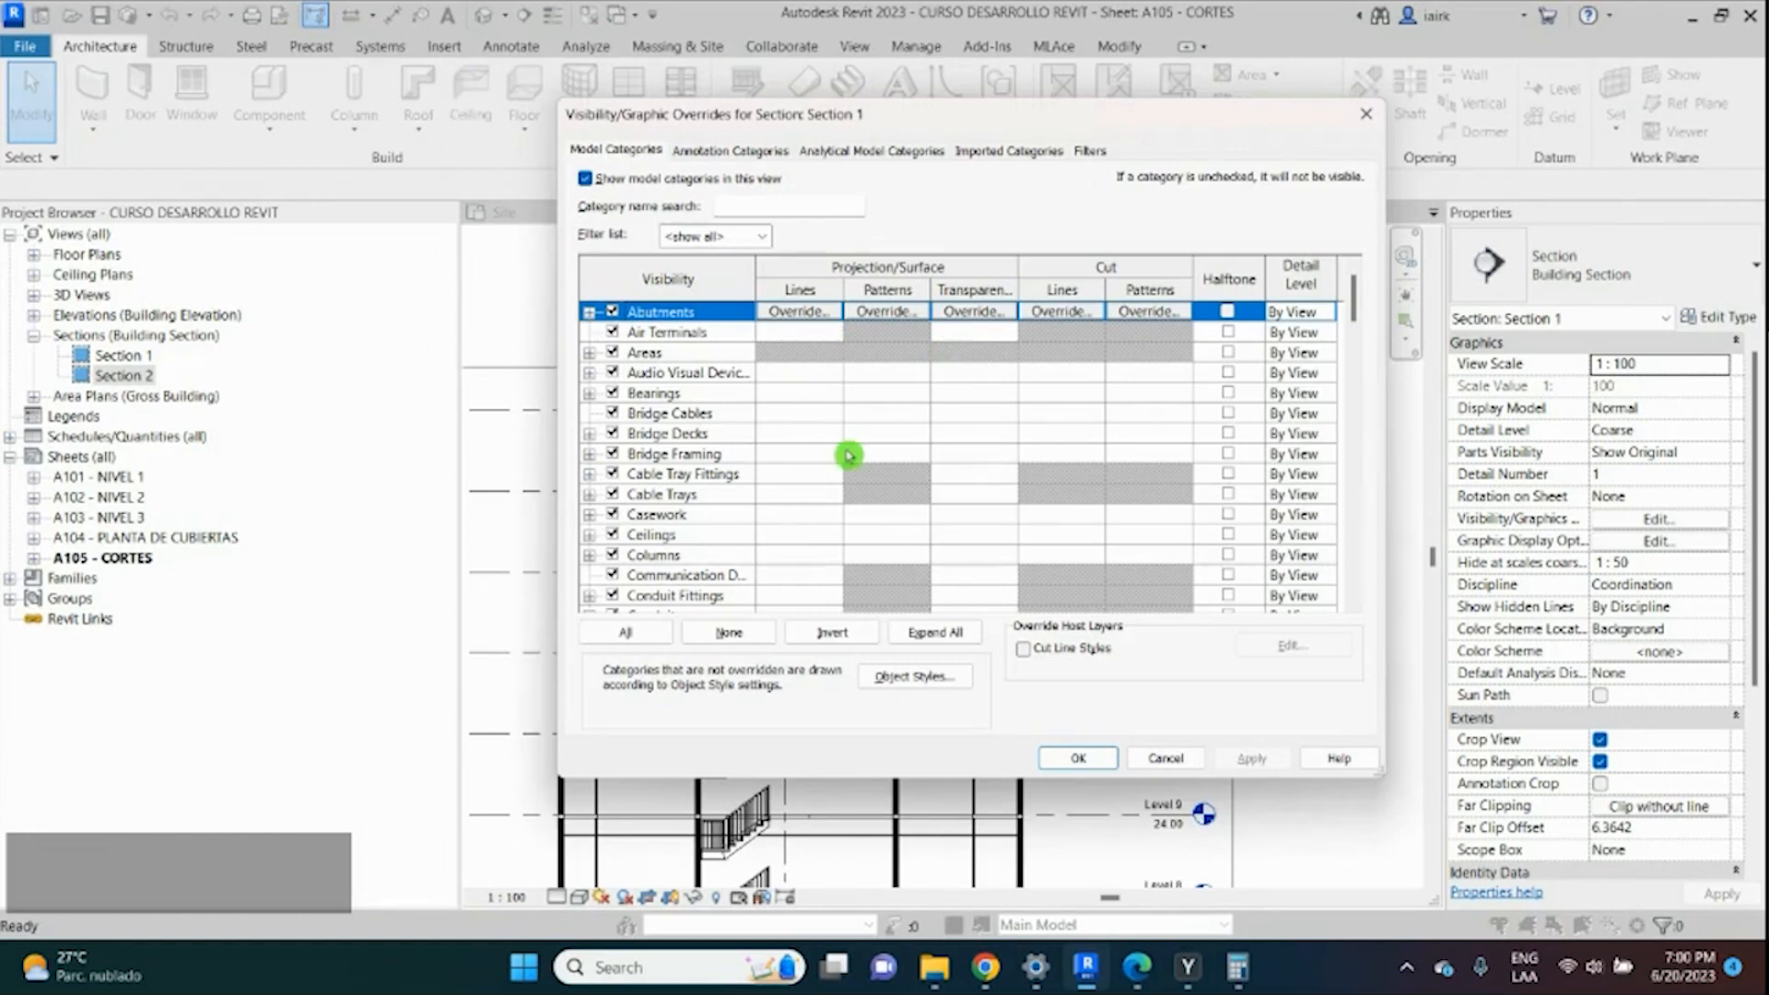
{"action": "key", "text": "f"}
{"action": "scroll", "coordinate": [655, 490], "scroll_direction": "down", "scroll_amount": 3}
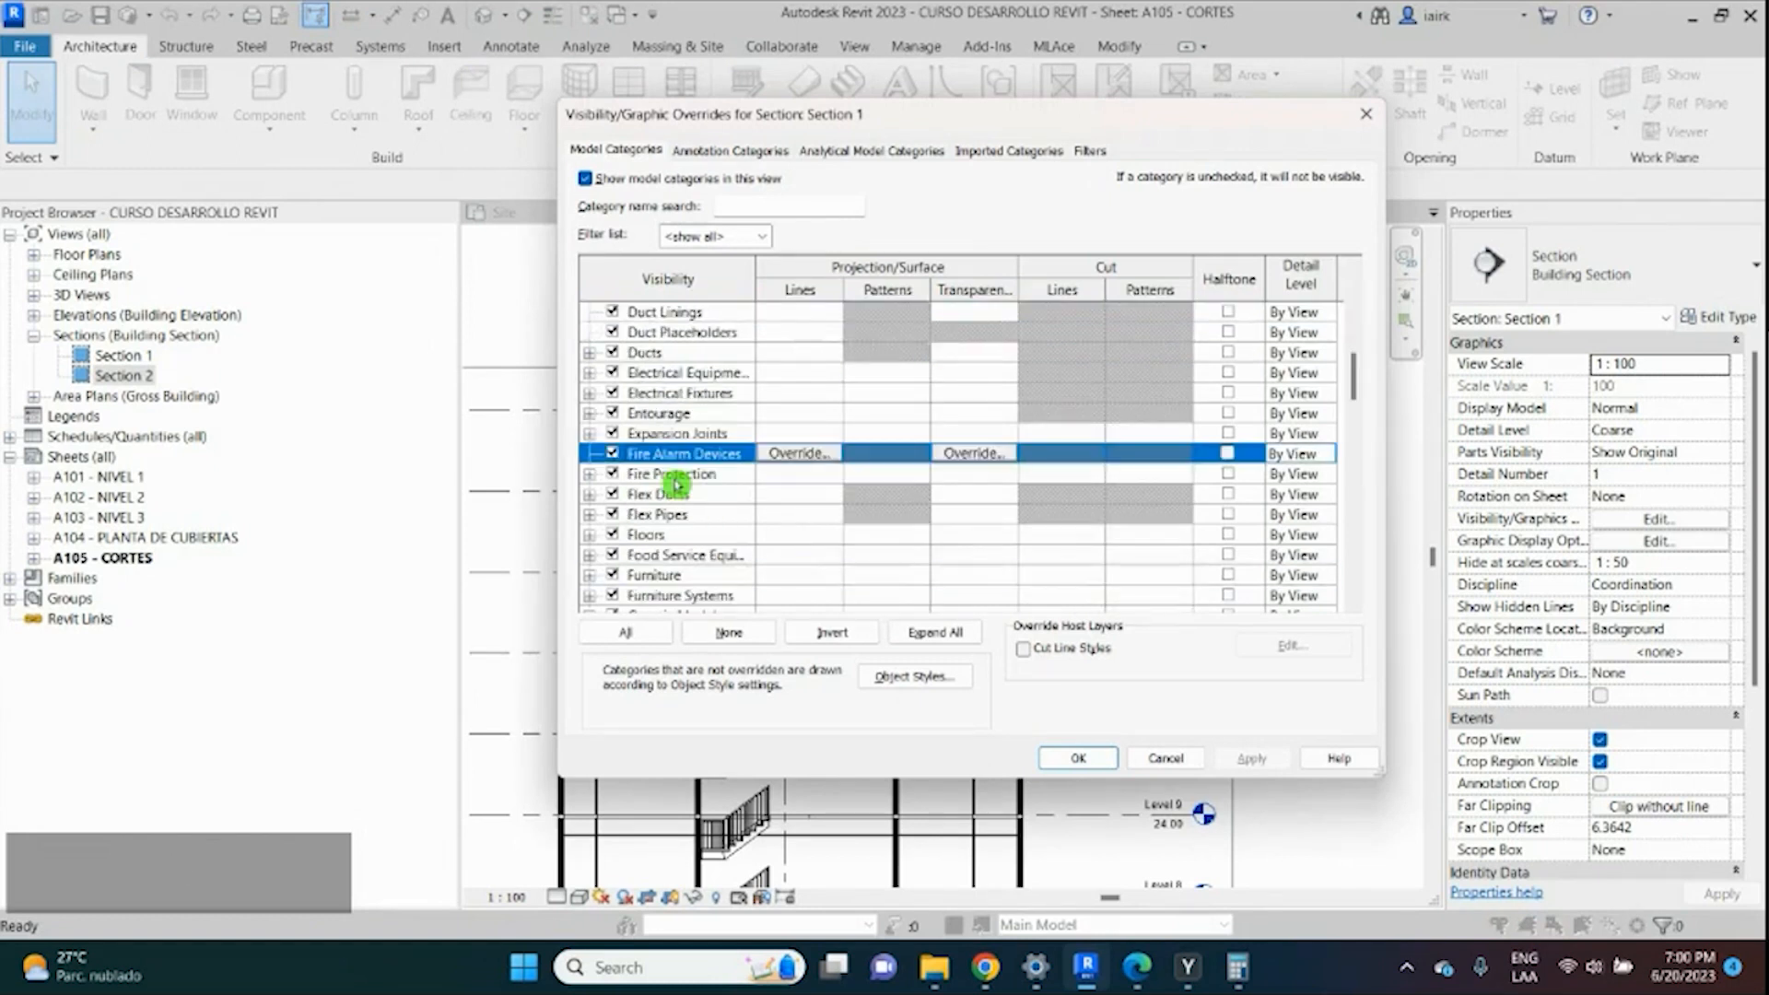
{"action": "left_click", "coordinate": [1143, 473]}
{"action": "left_click", "coordinate": [1143, 473]}
{"action": "left_click", "coordinate": [1003, 373]}
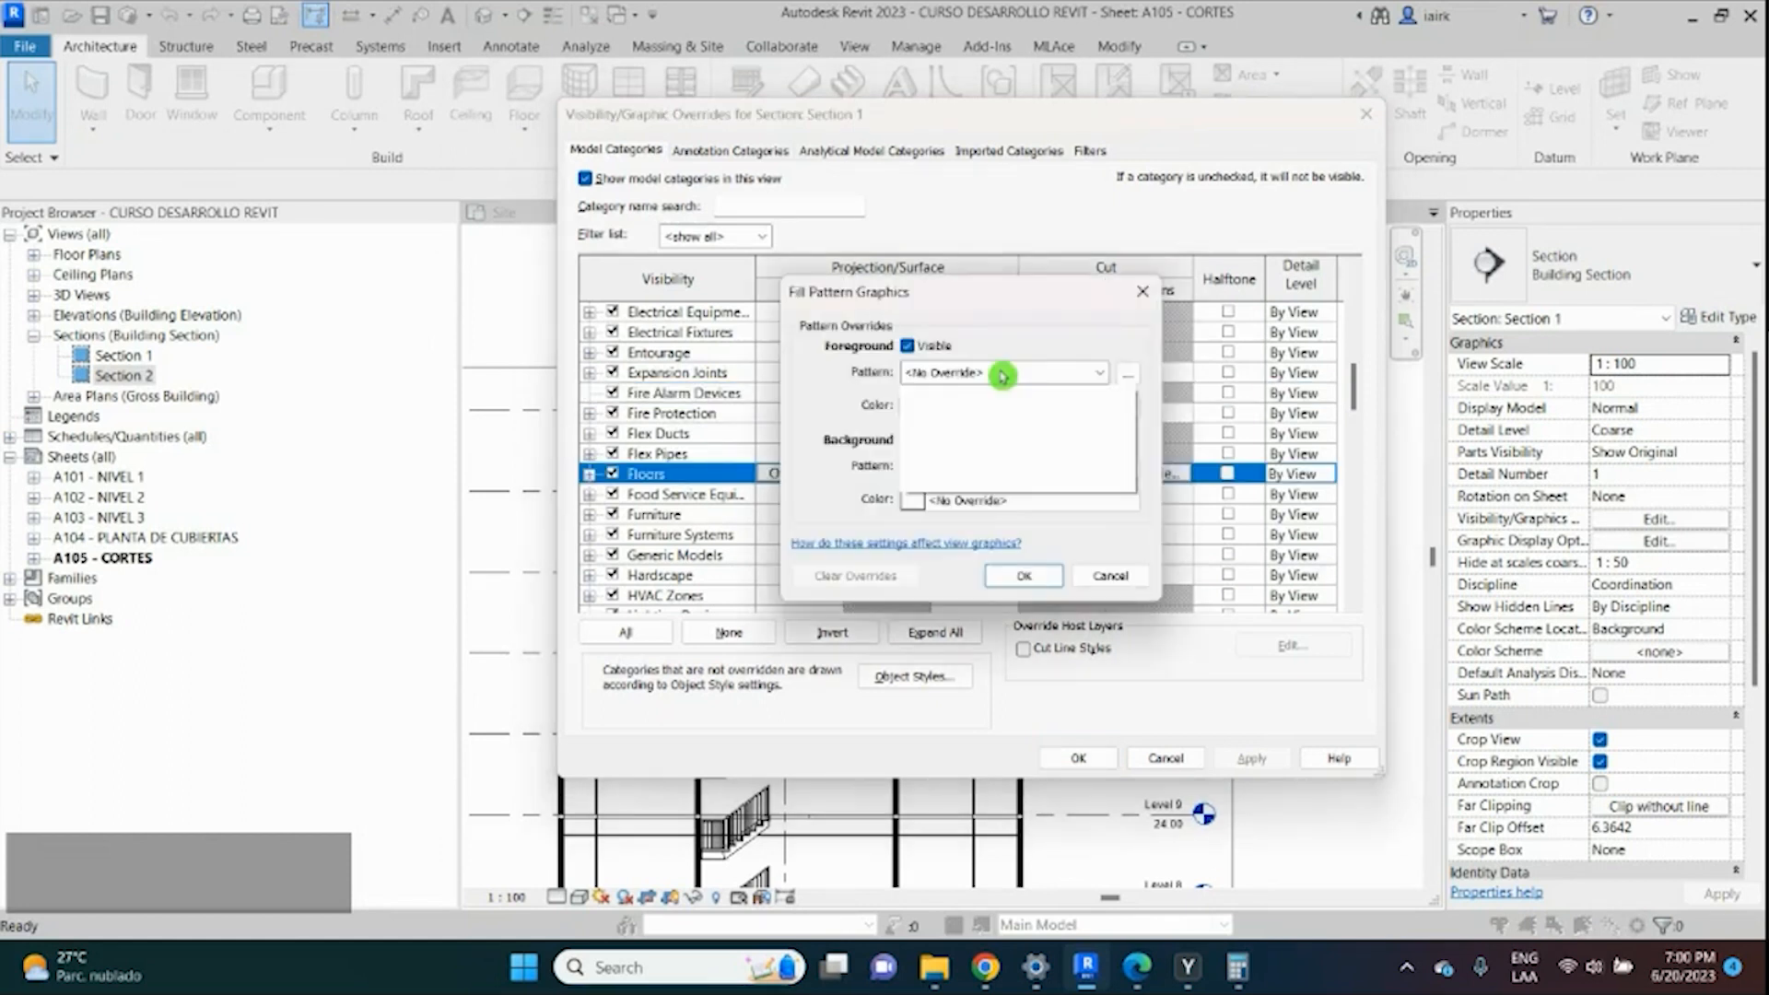
{"action": "left_click", "coordinate": [947, 419]}
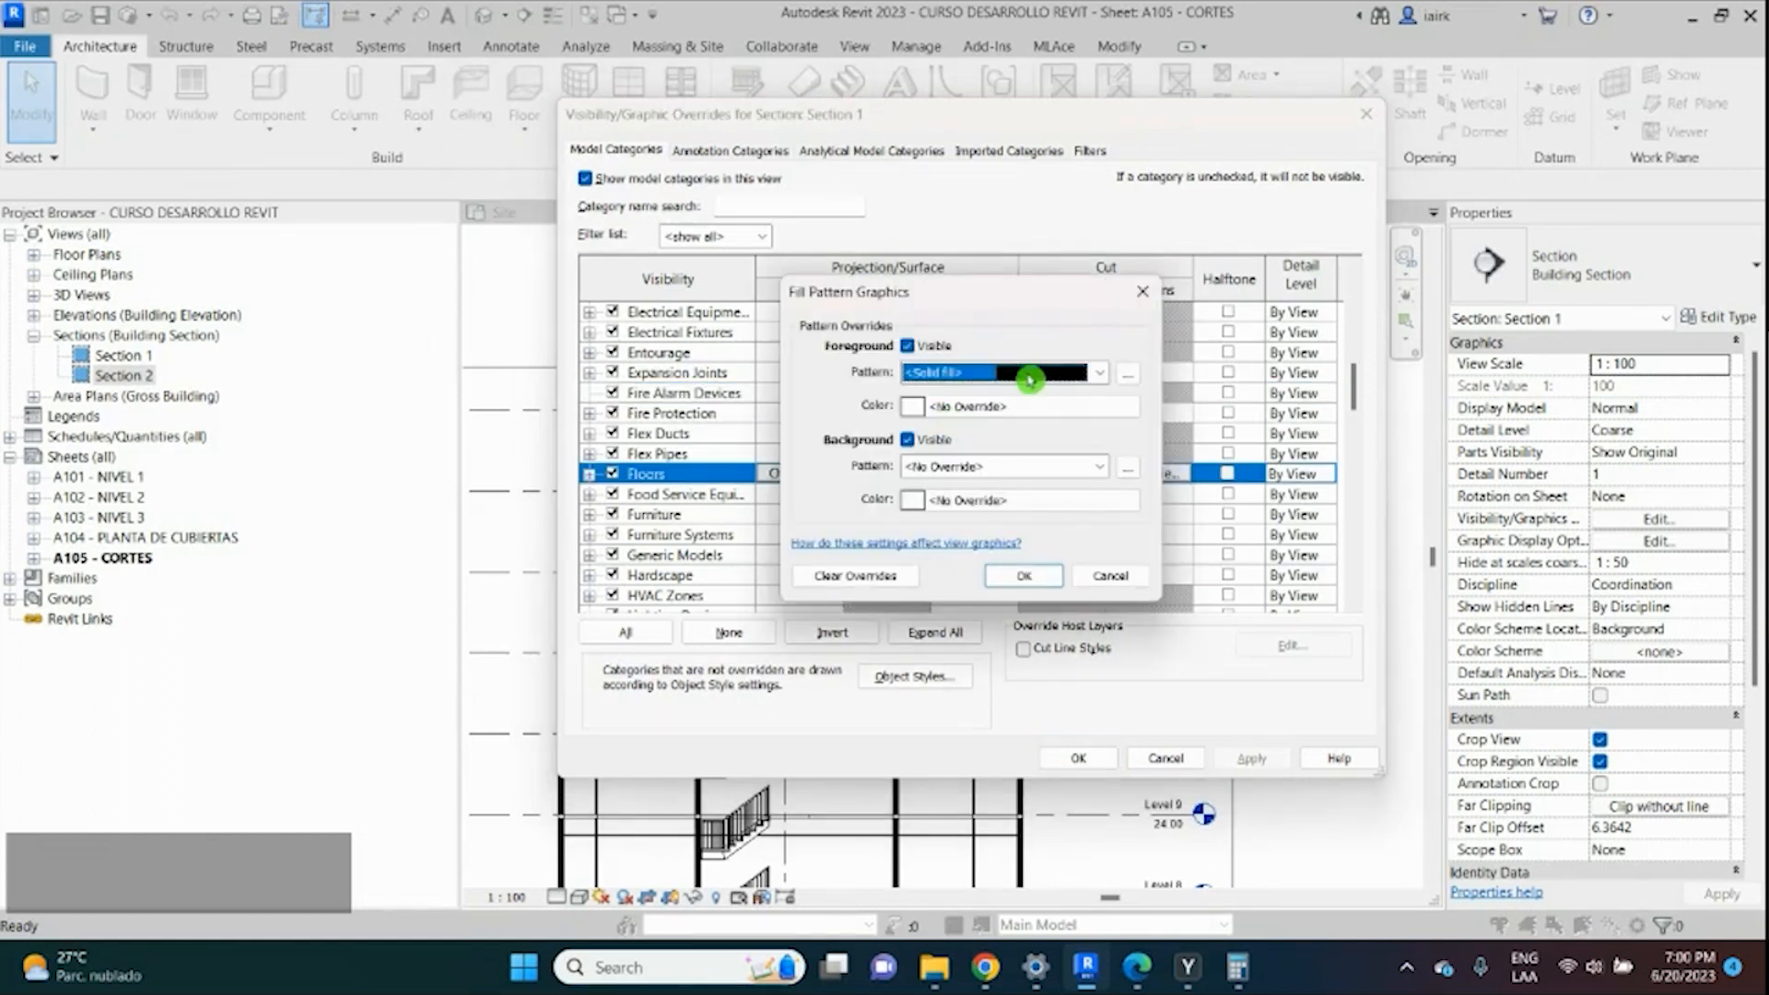
{"action": "left_click", "coordinate": [1022, 584]}
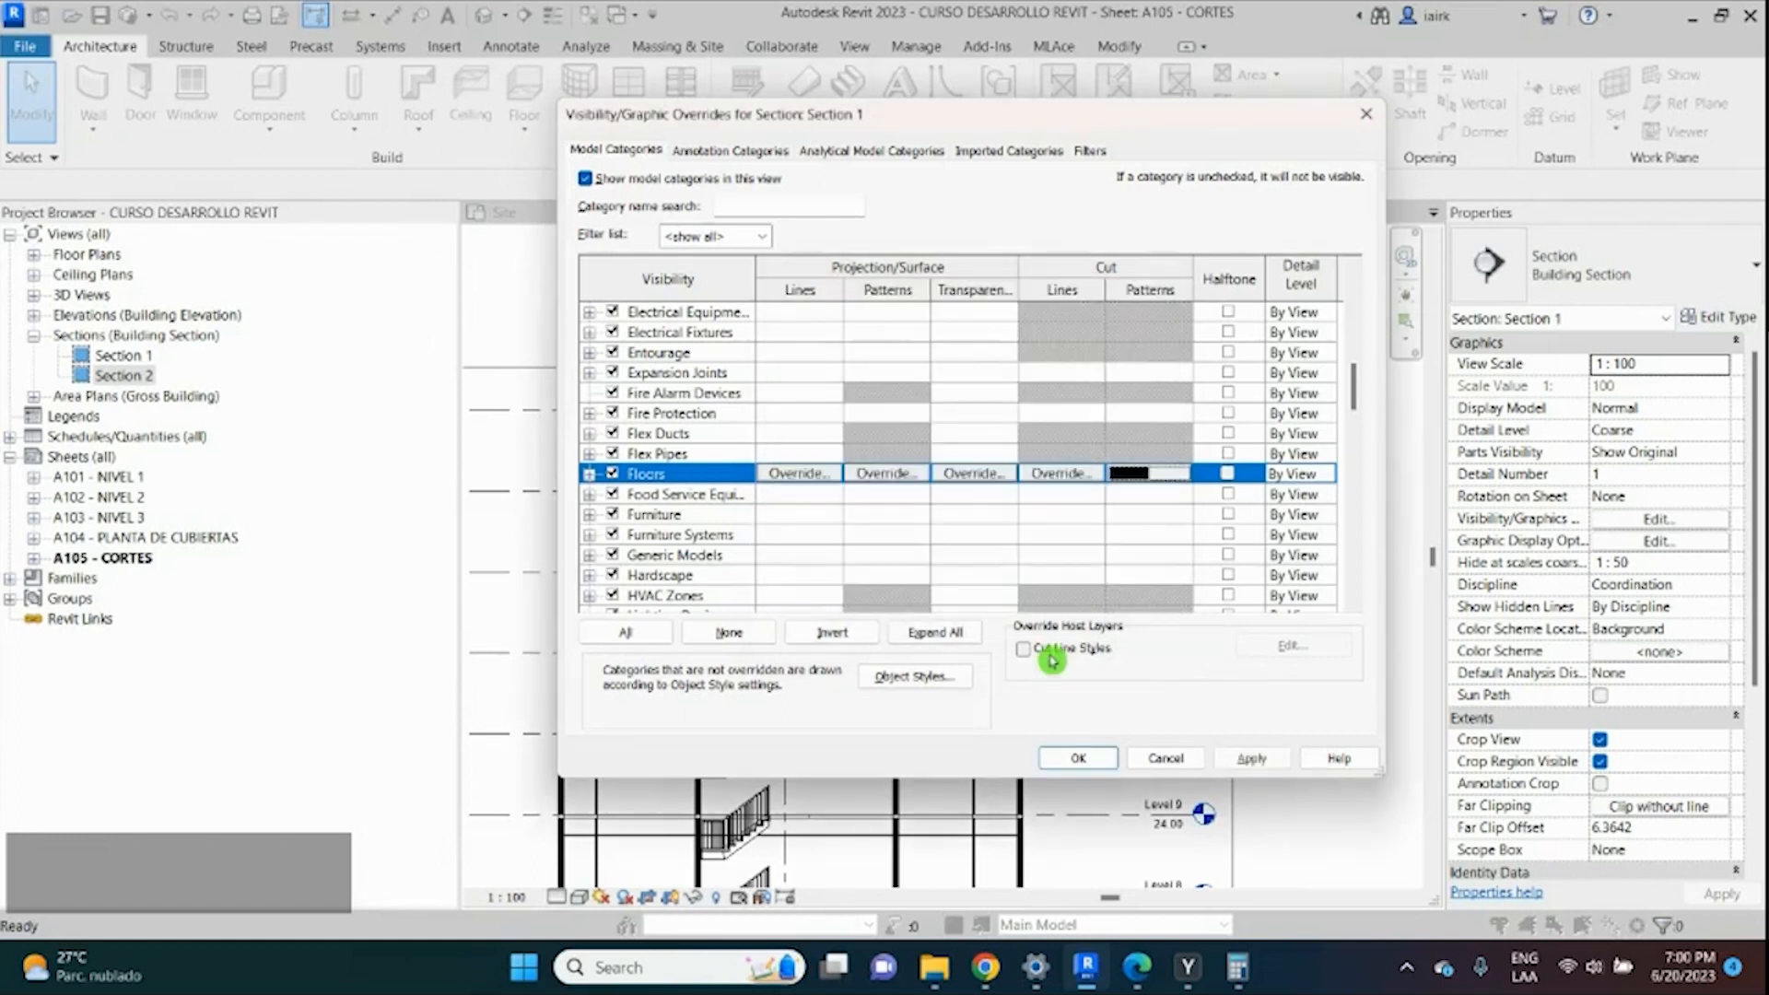
{"action": "left_click", "coordinate": [1078, 758]}
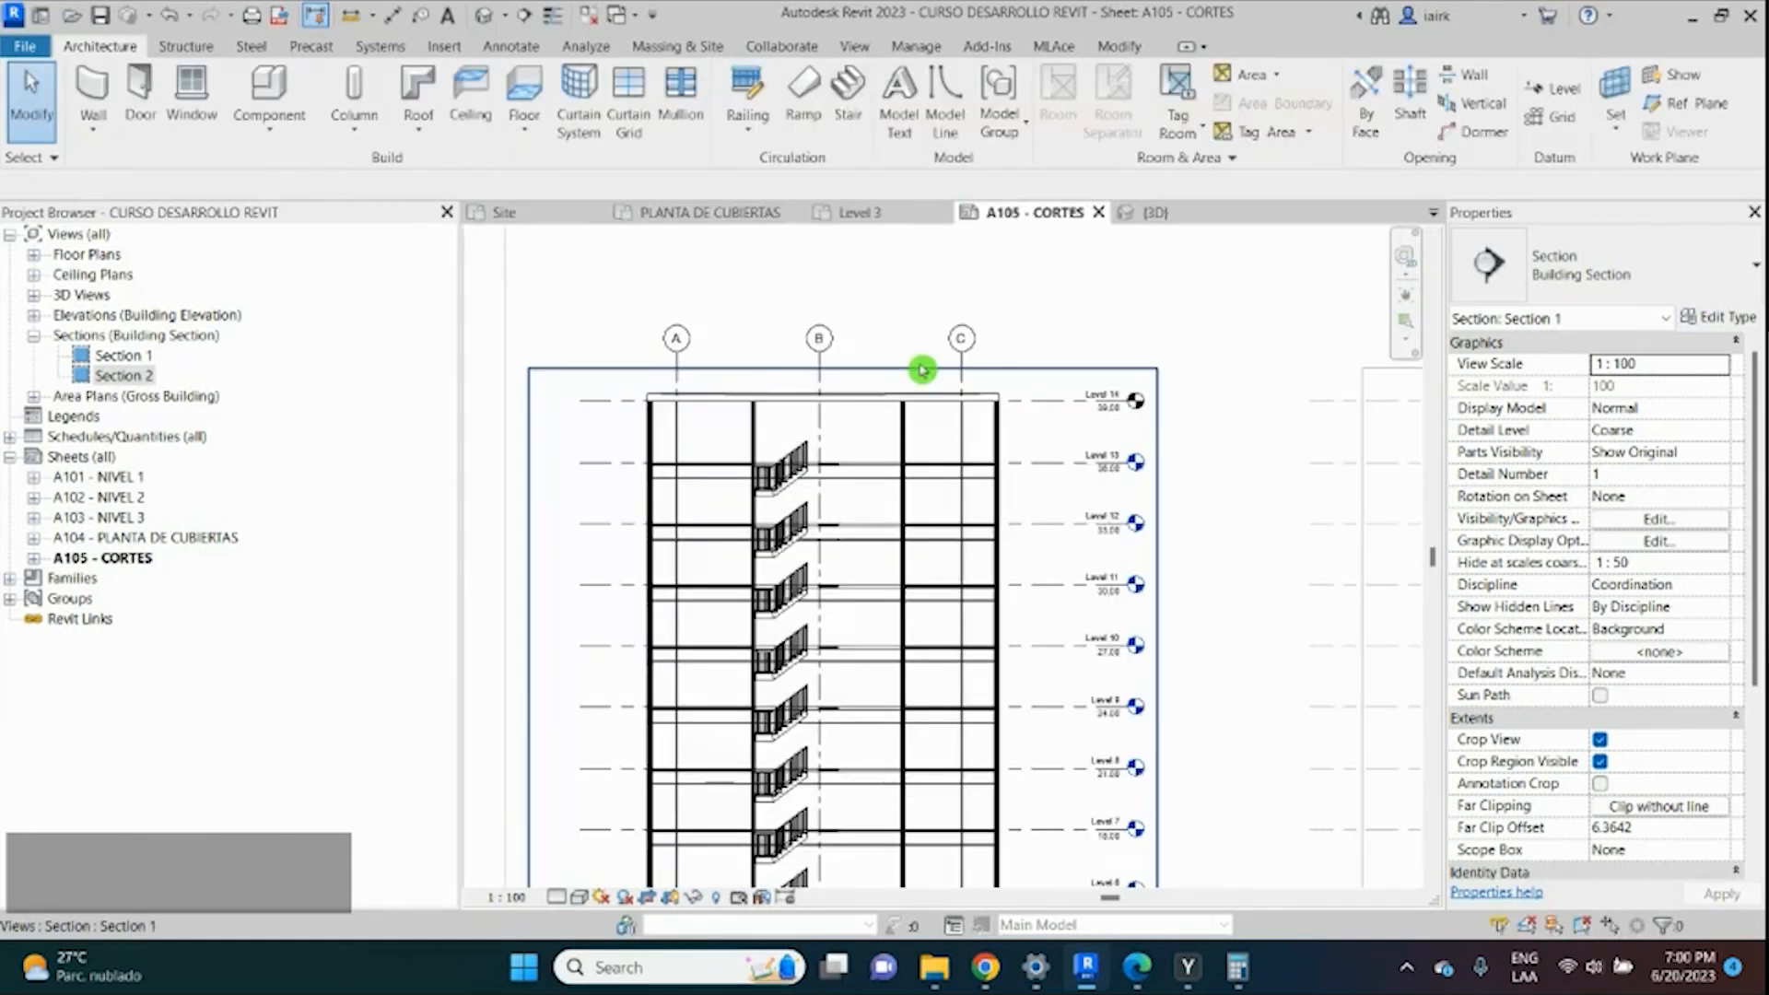
Examine the cut floor slabs around the stairs, the ground line and the top of the building in Section 1.
{"action": "scroll", "coordinate": [742, 402], "scroll_direction": "up", "scroll_amount": 5}
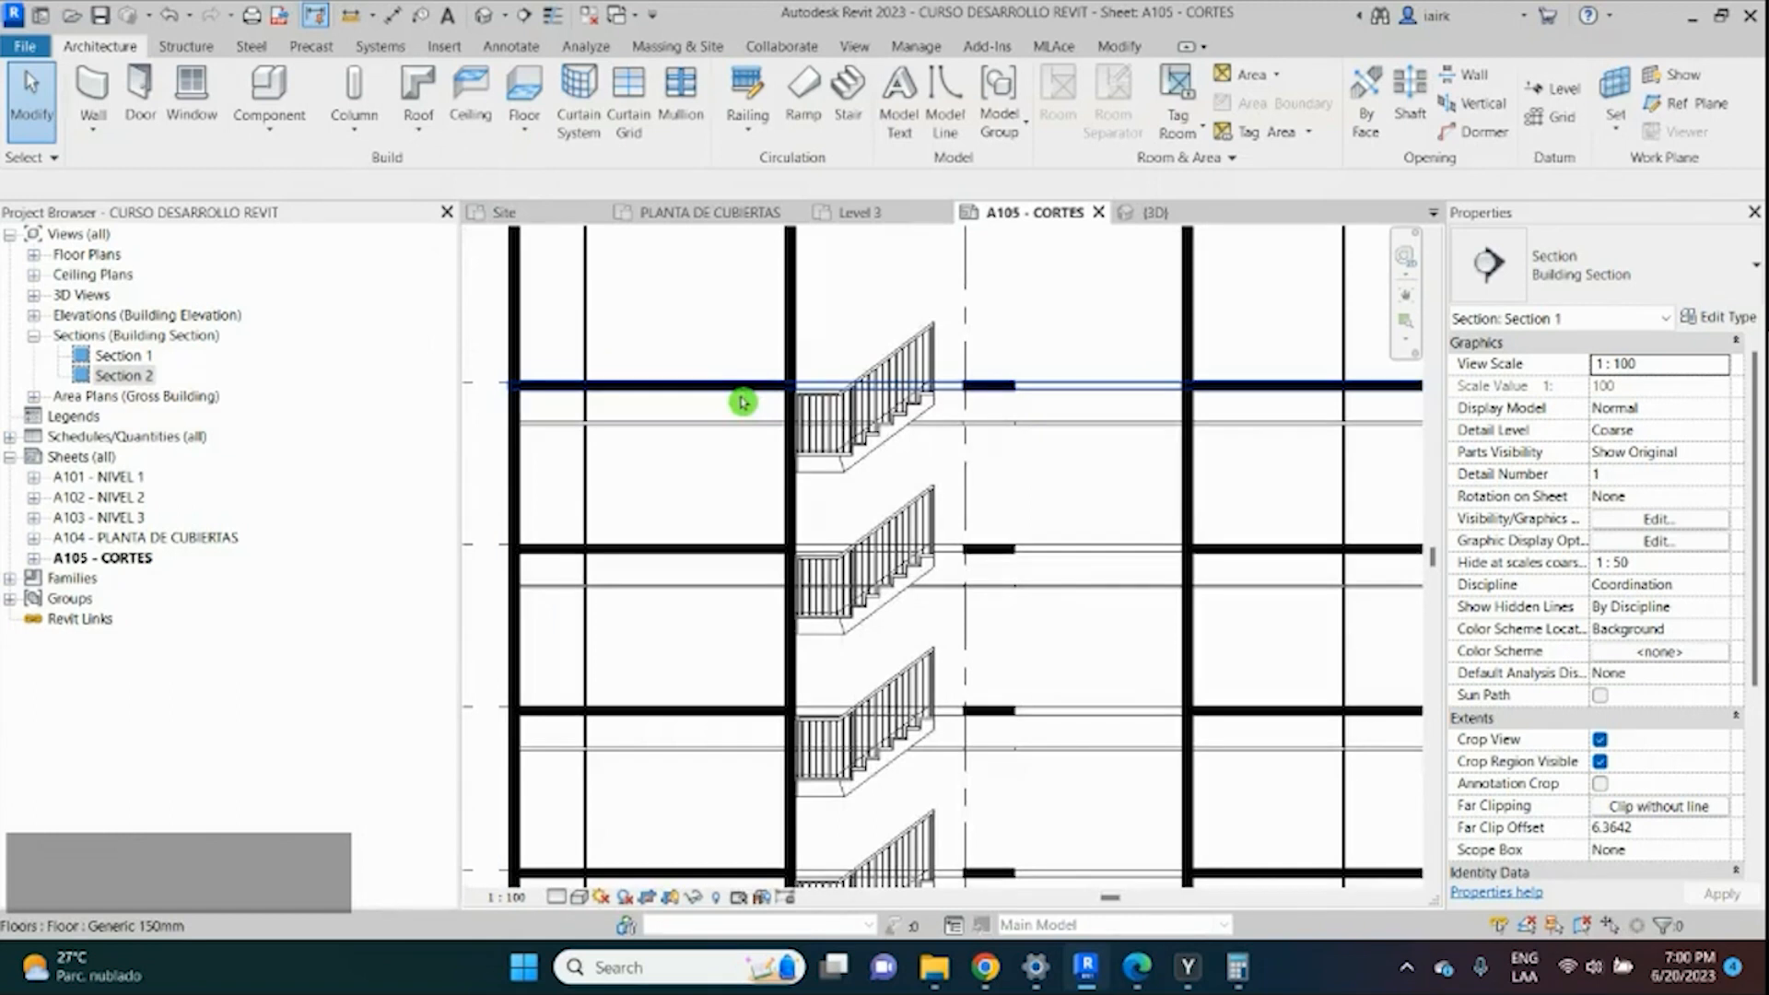
{"action": "scroll", "coordinate": [1125, 379], "scroll_direction": "up", "scroll_amount": 1}
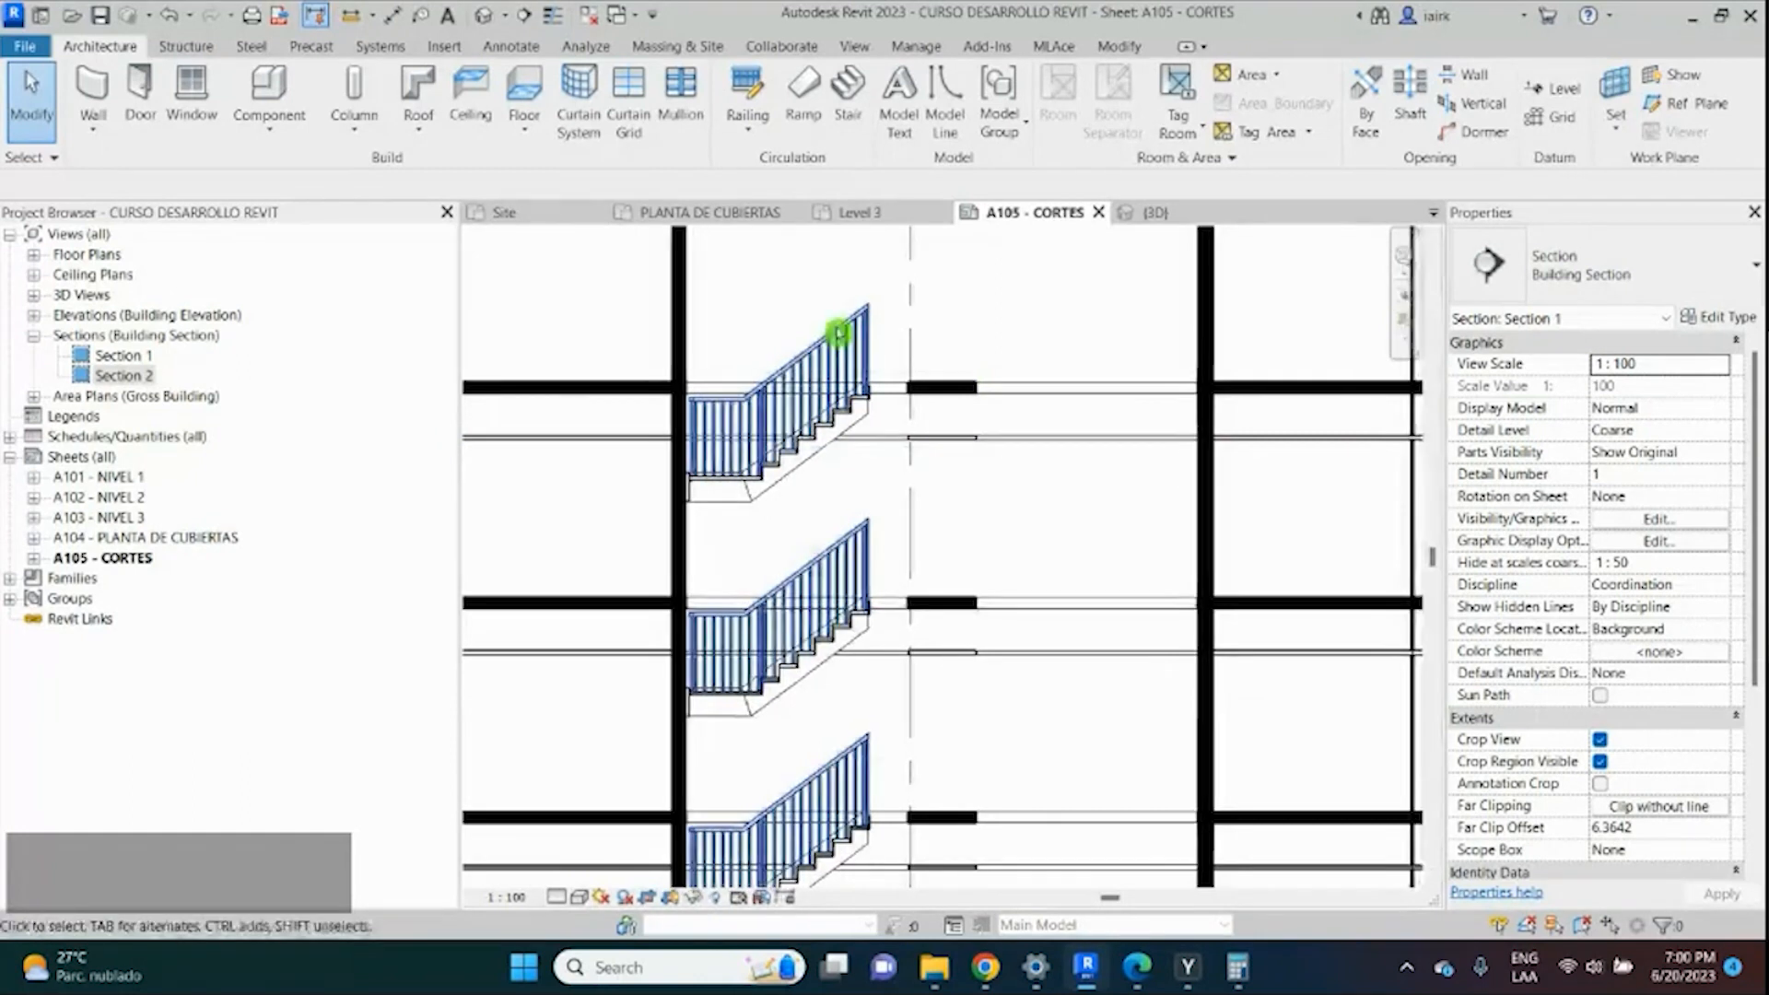
{"action": "scroll", "coordinate": [838, 333], "scroll_direction": "down", "scroll_amount": 2}
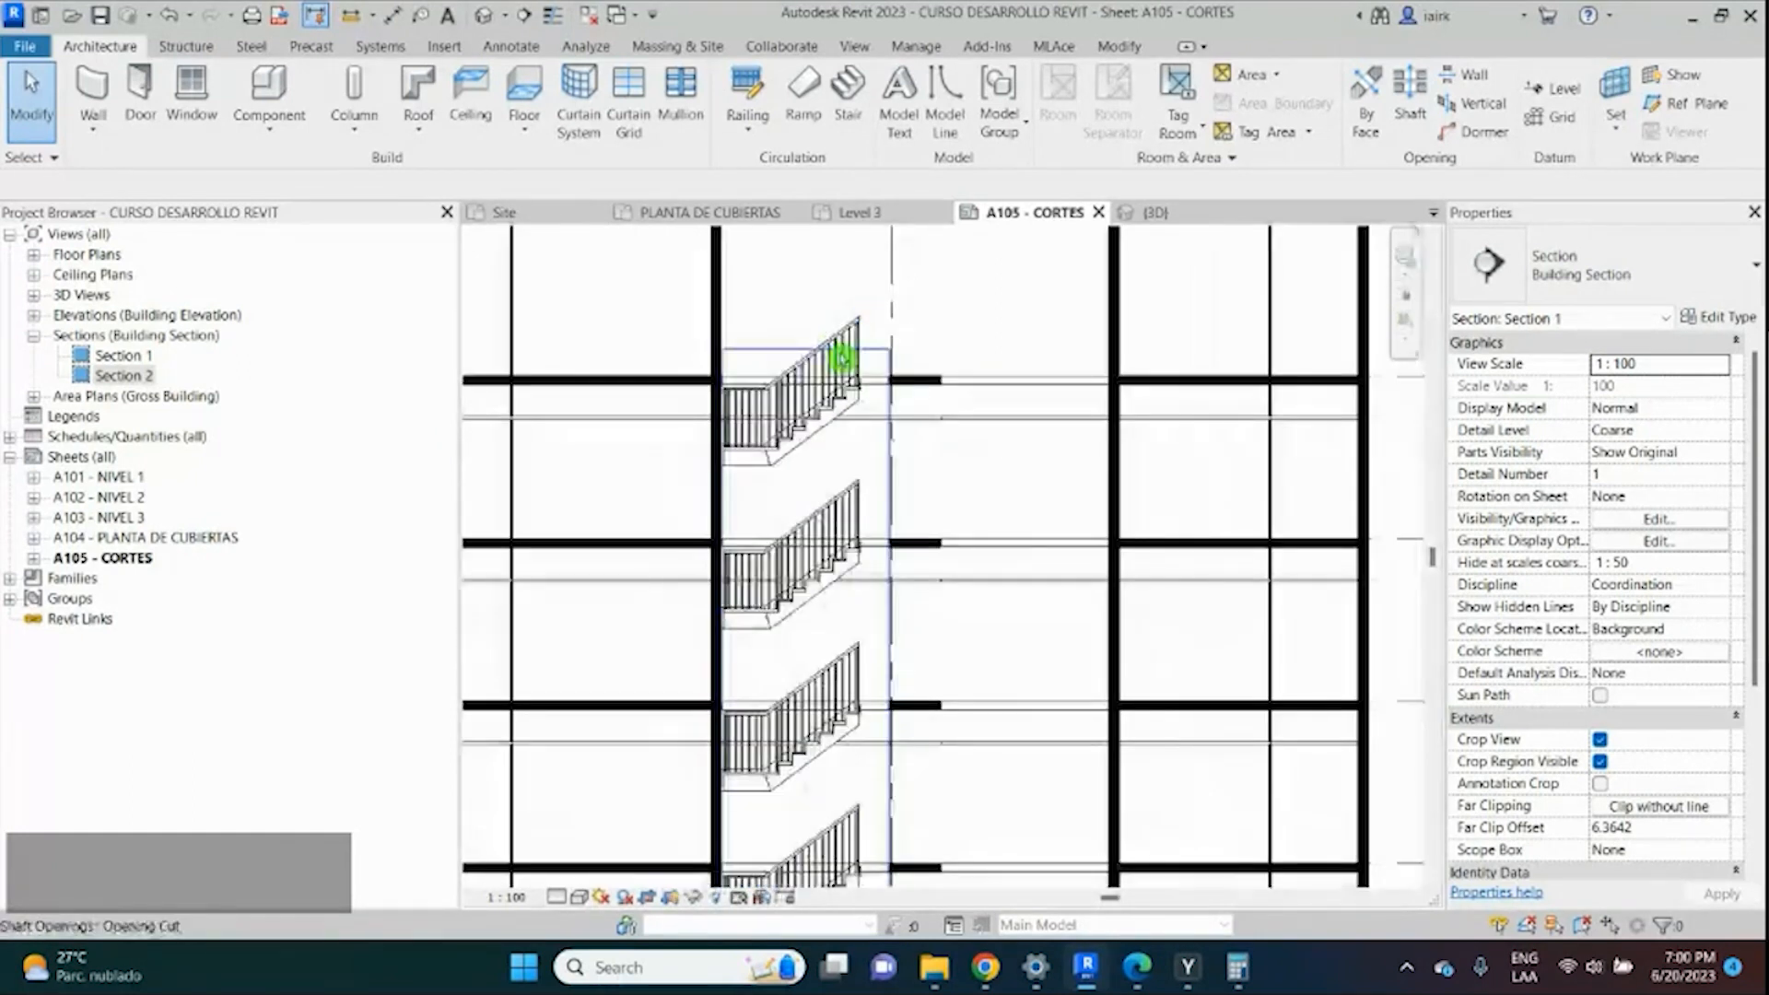
{"action": "scroll", "coordinate": [841, 358], "scroll_direction": "up", "scroll_amount": 2}
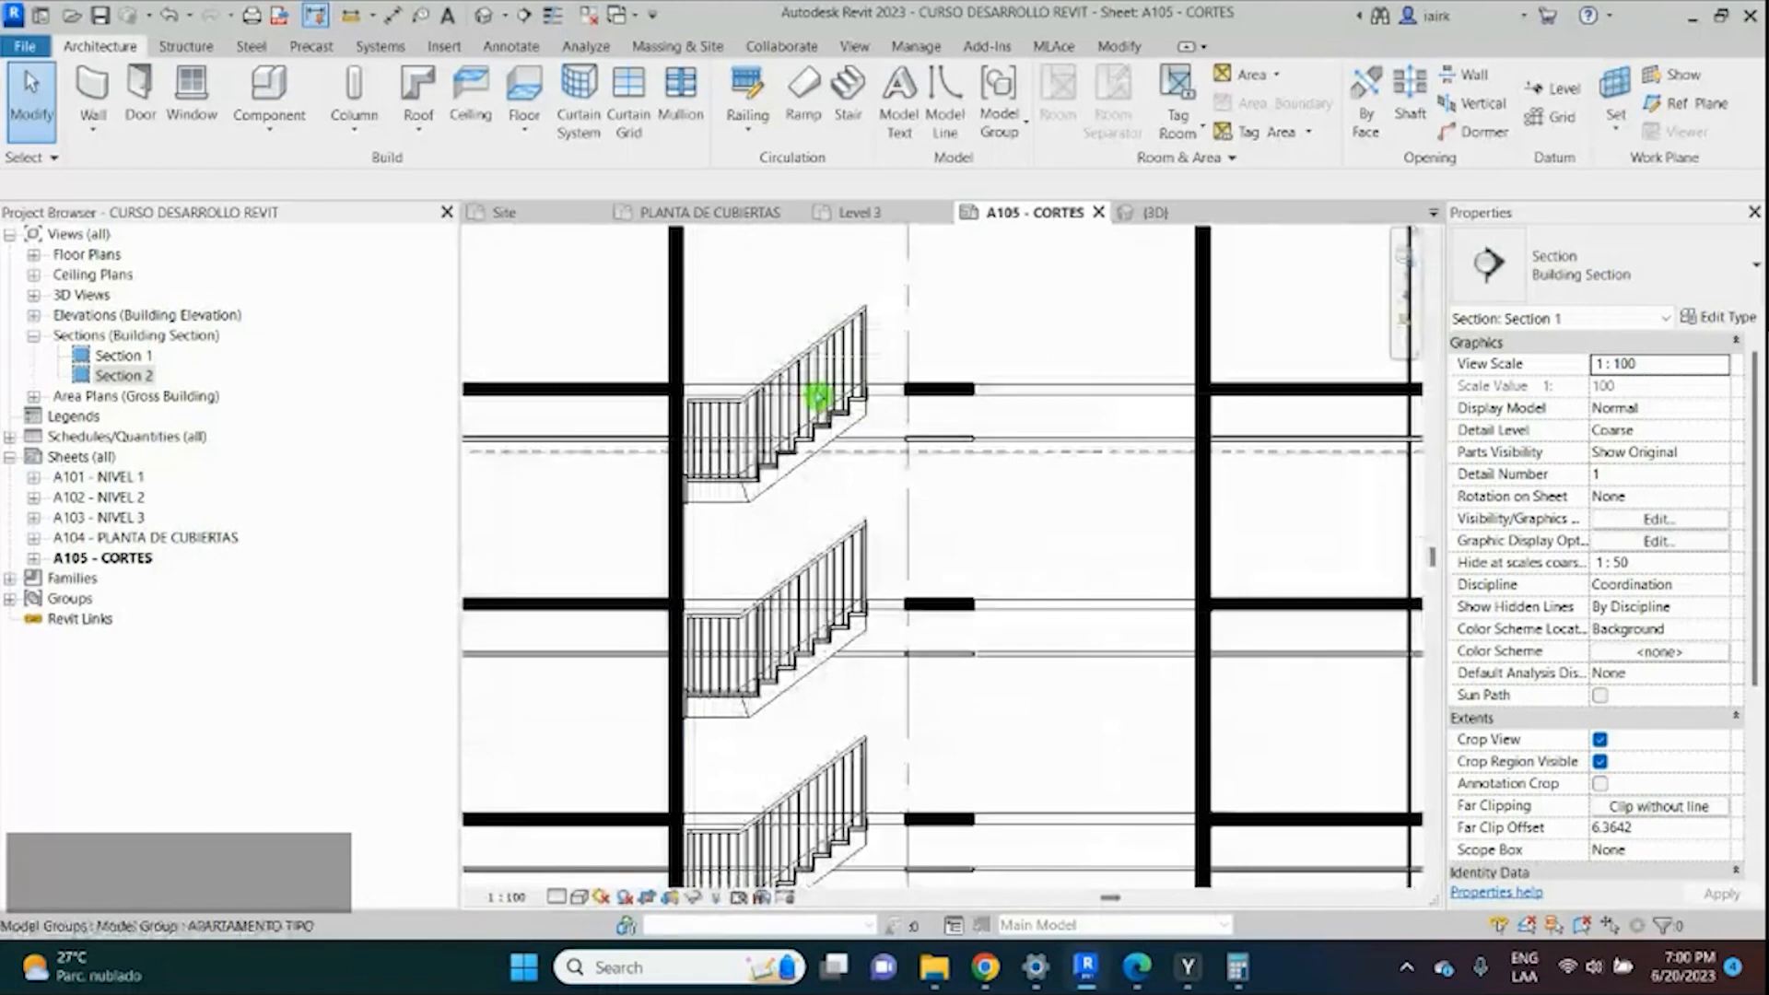
{"action": "scroll", "coordinate": [819, 396], "scroll_direction": "down", "scroll_amount": 3}
{"action": "scroll", "coordinate": [775, 328], "scroll_direction": "down", "scroll_amount": 5}
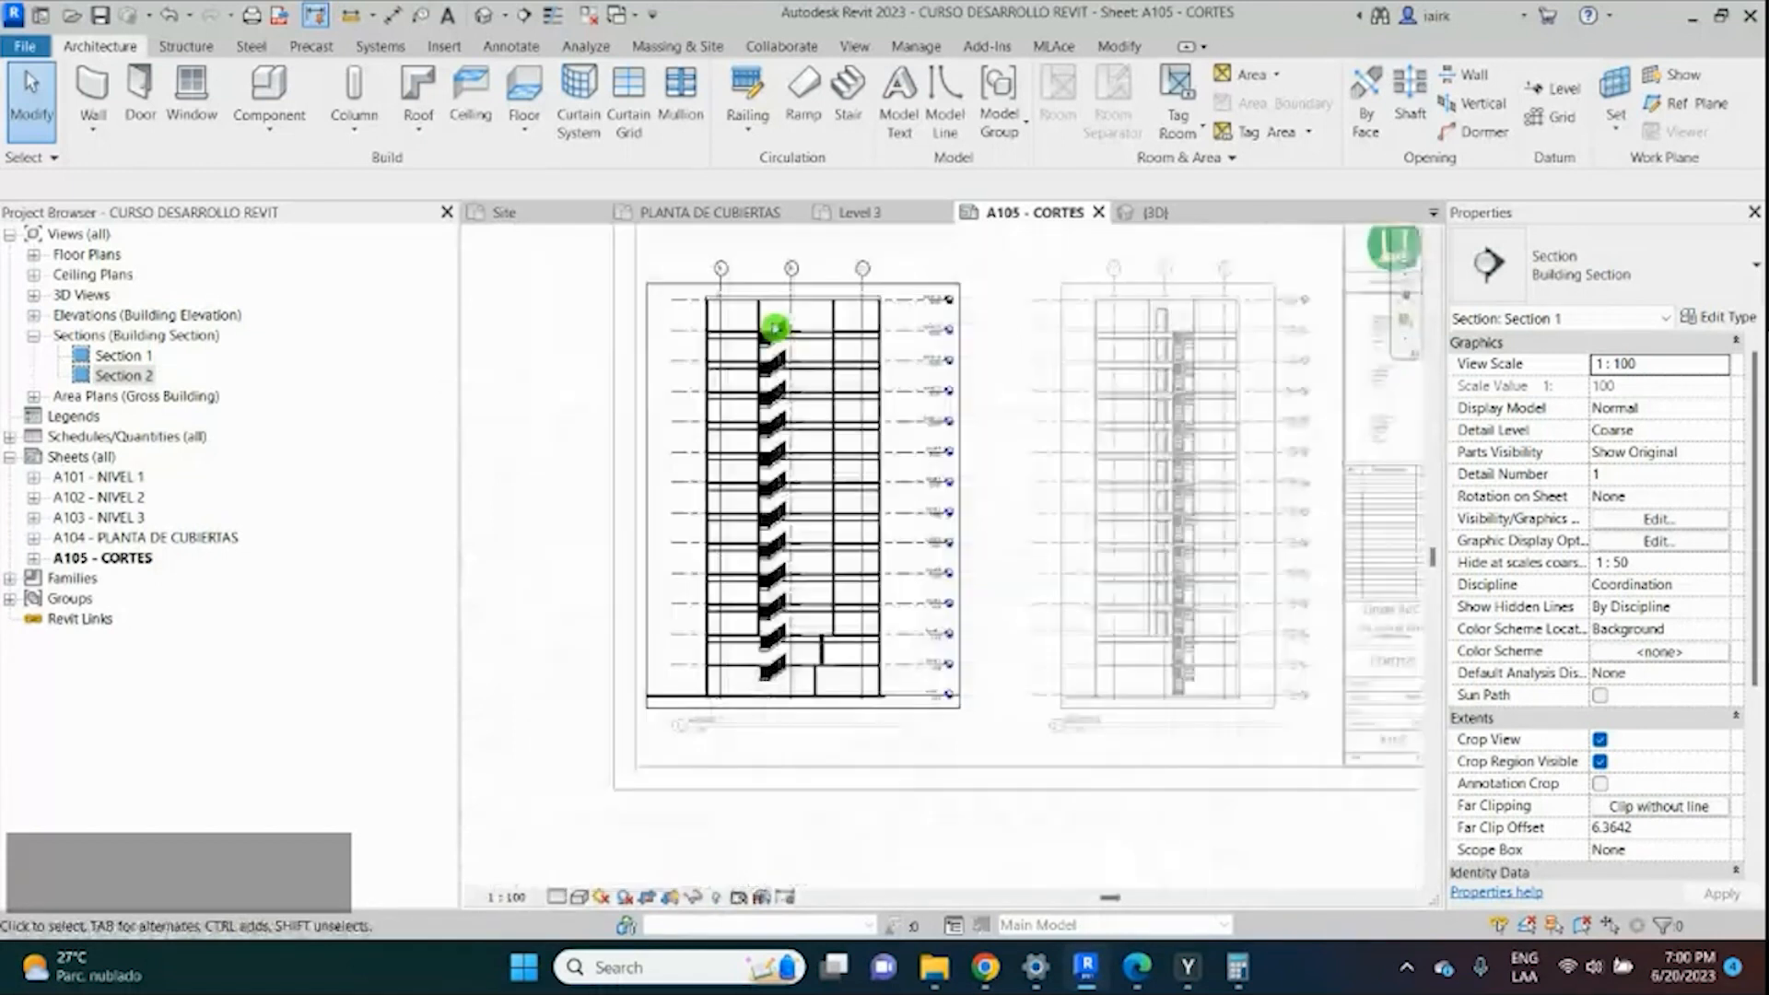
{"action": "scroll", "coordinate": [723, 661], "scroll_direction": "up", "scroll_amount": 4}
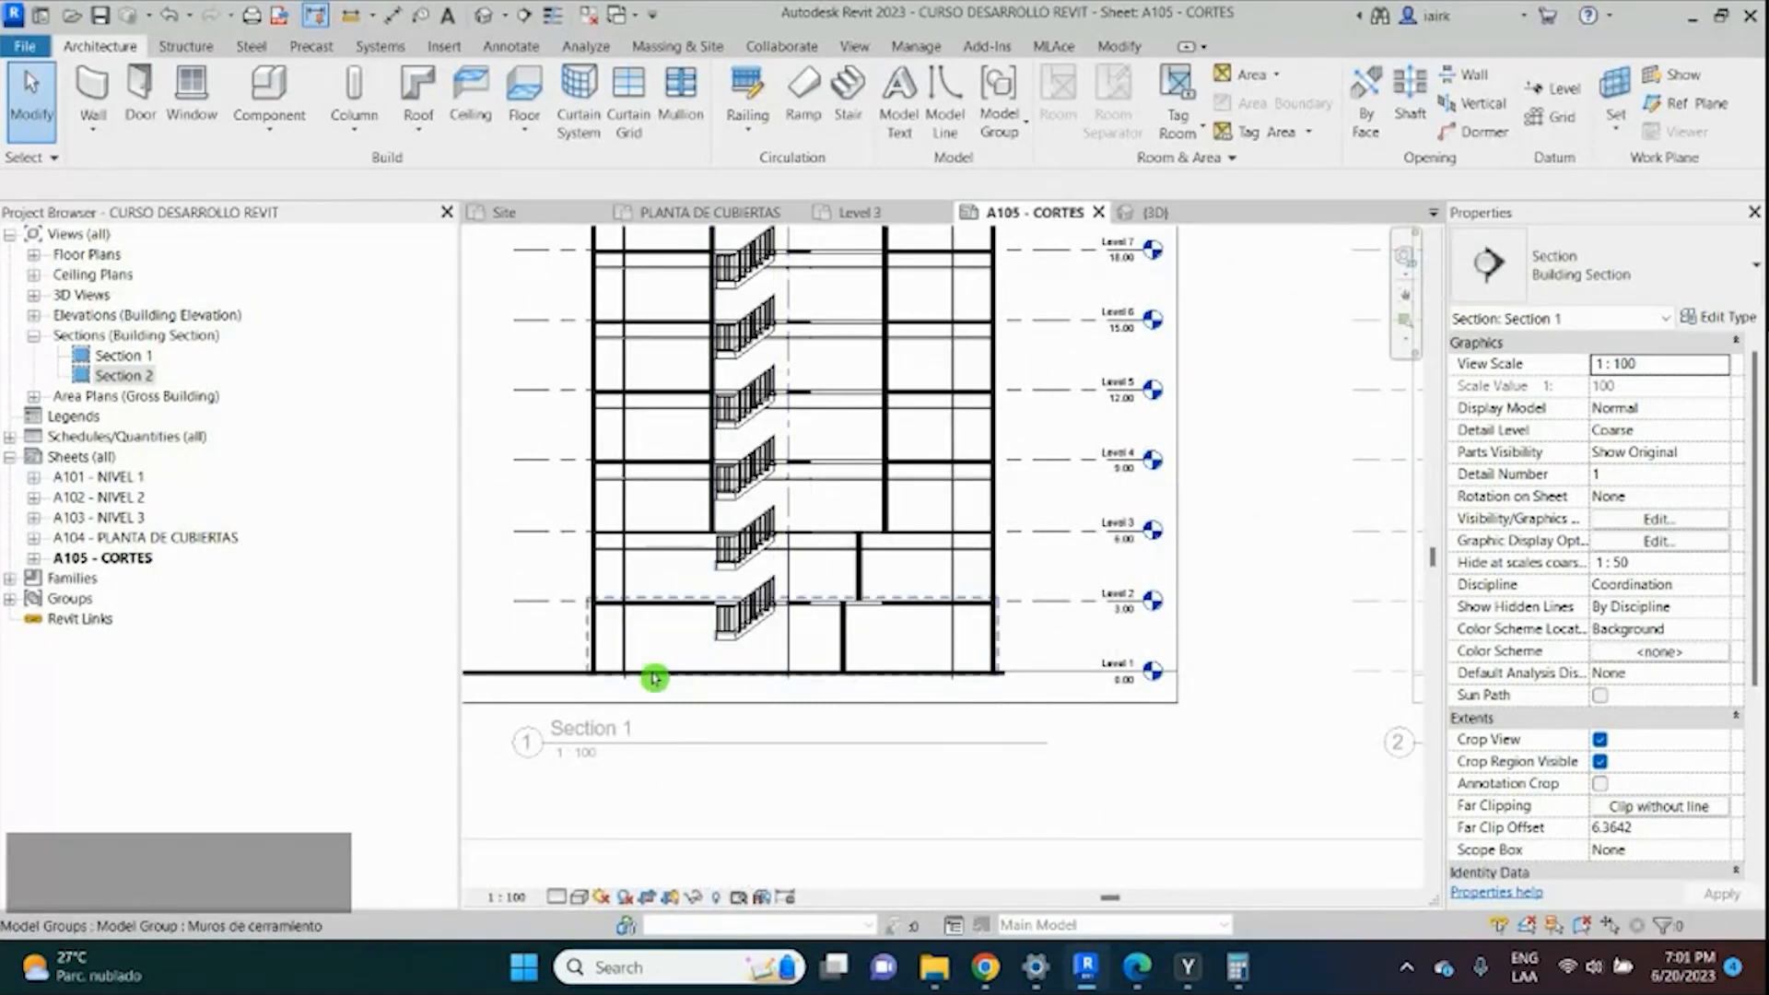
{"action": "scroll", "coordinate": [654, 678], "scroll_direction": "down", "scroll_amount": 3}
{"action": "scroll", "coordinate": [691, 670], "scroll_direction": "down", "scroll_amount": 2}
{"action": "scroll", "coordinate": [691, 260], "scroll_direction": "up", "scroll_amount": 1}
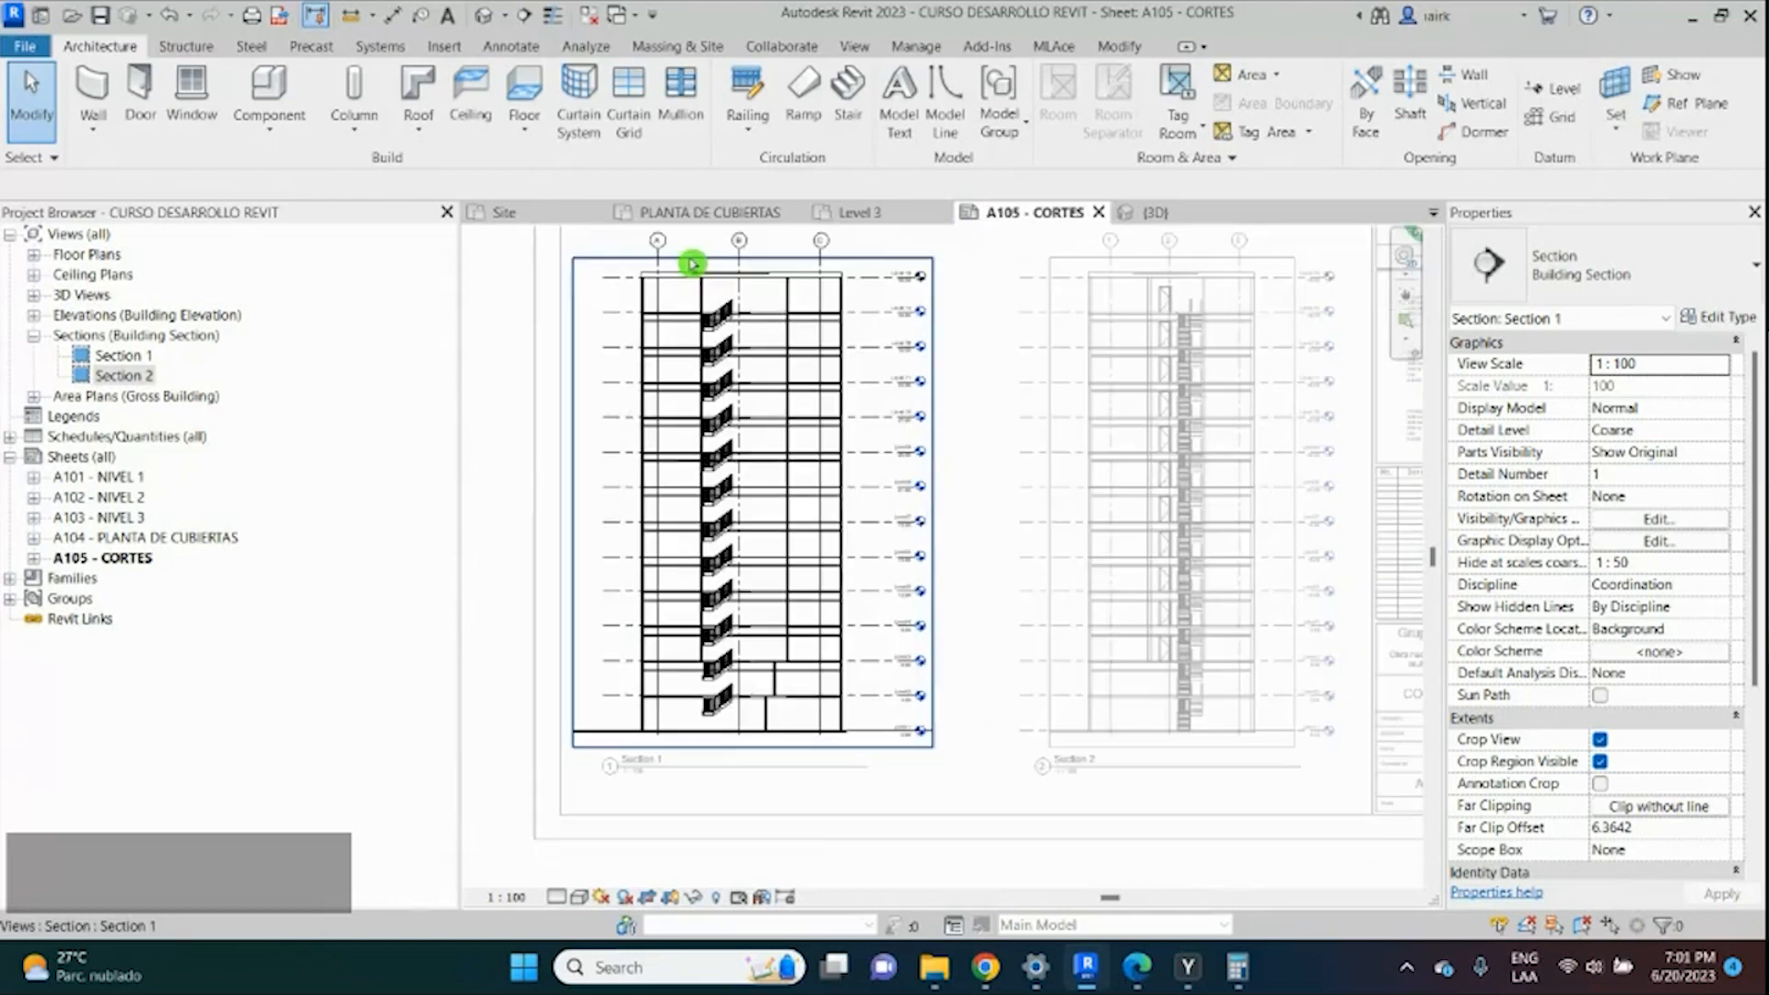
{"action": "scroll", "coordinate": [691, 268], "scroll_direction": "up", "scroll_amount": 1}
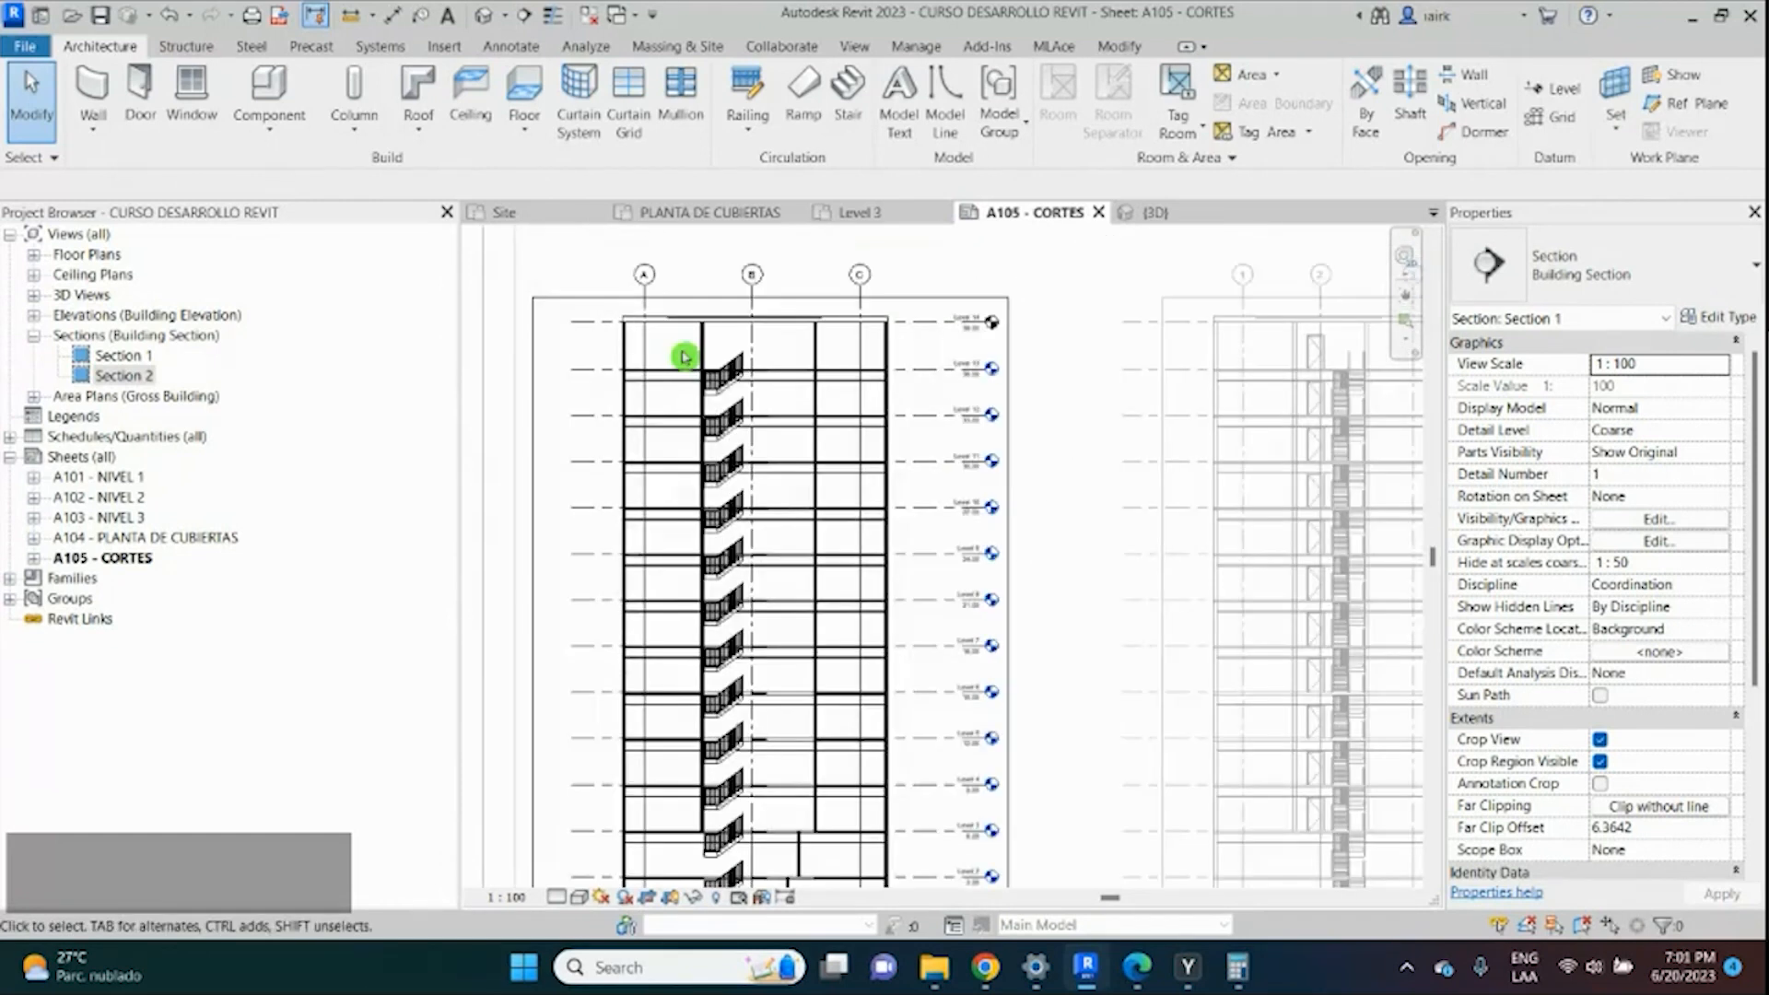
Override the cut pattern of the Ceilings category in Section 1 with a solid fill.
{"action": "key", "text": "v"}
{"action": "key", "text": "g"}
{"action": "key", "text": "c"}
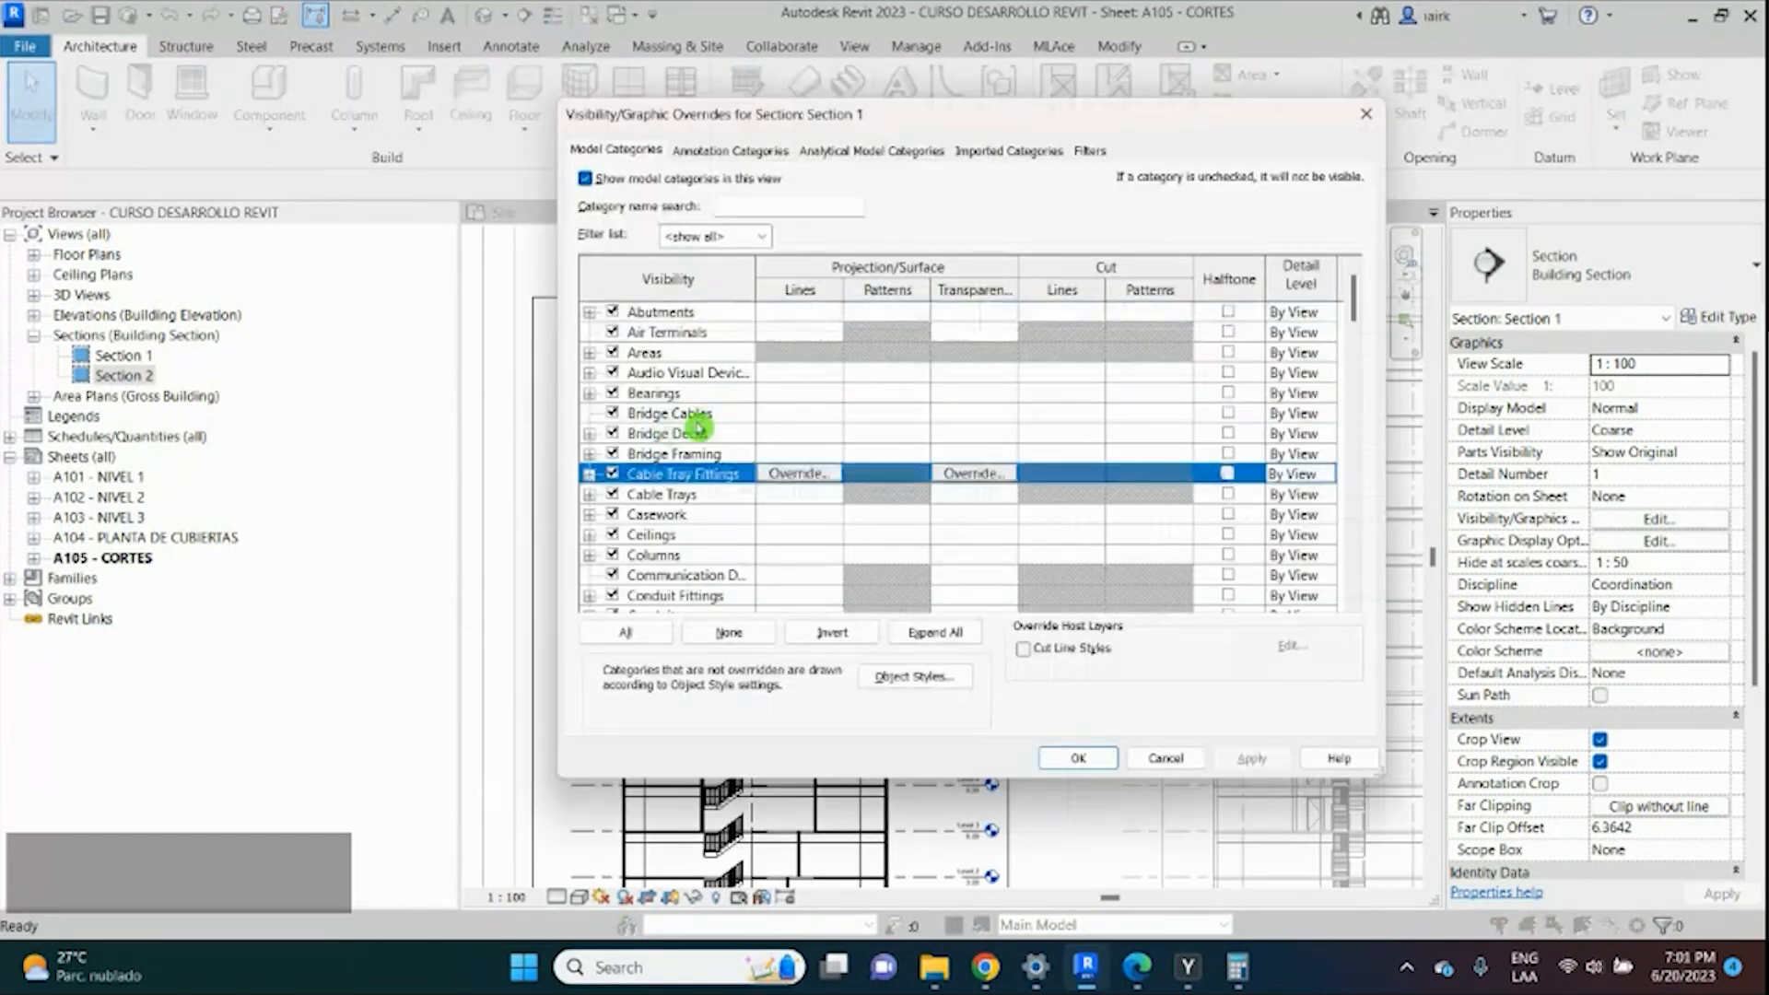
{"action": "scroll", "coordinate": [698, 427], "scroll_direction": "down", "scroll_amount": 2}
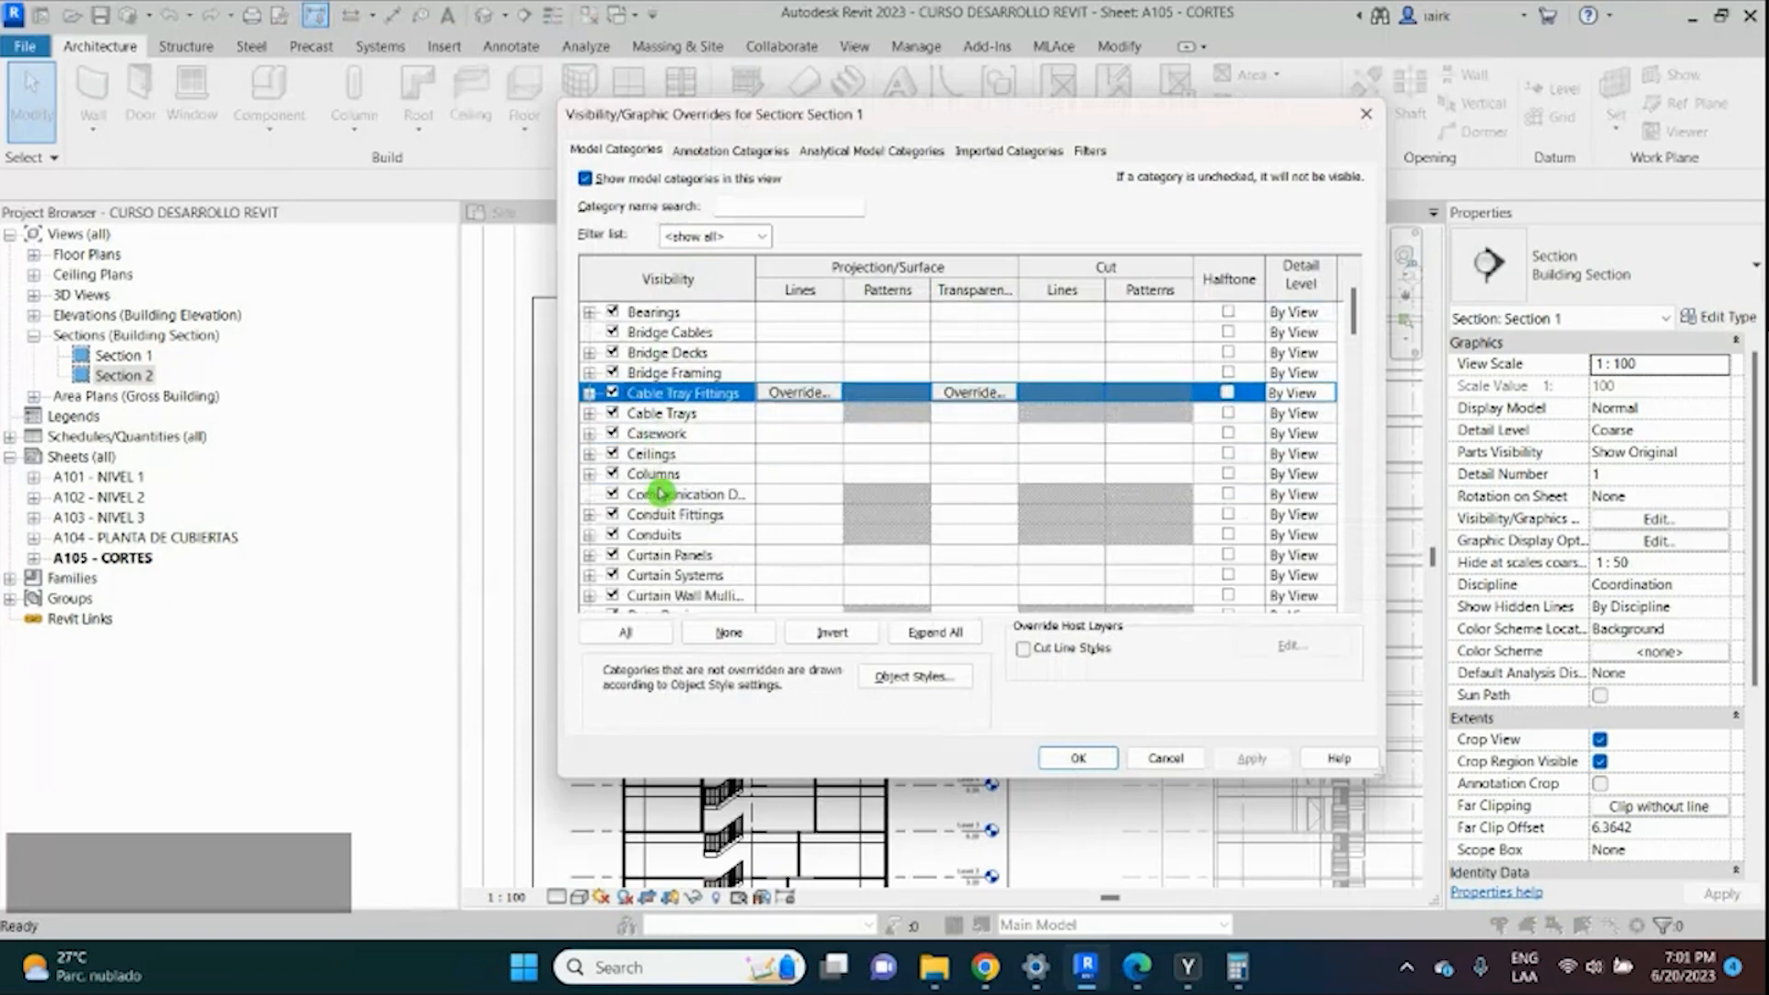
{"action": "left_click", "coordinate": [656, 453]}
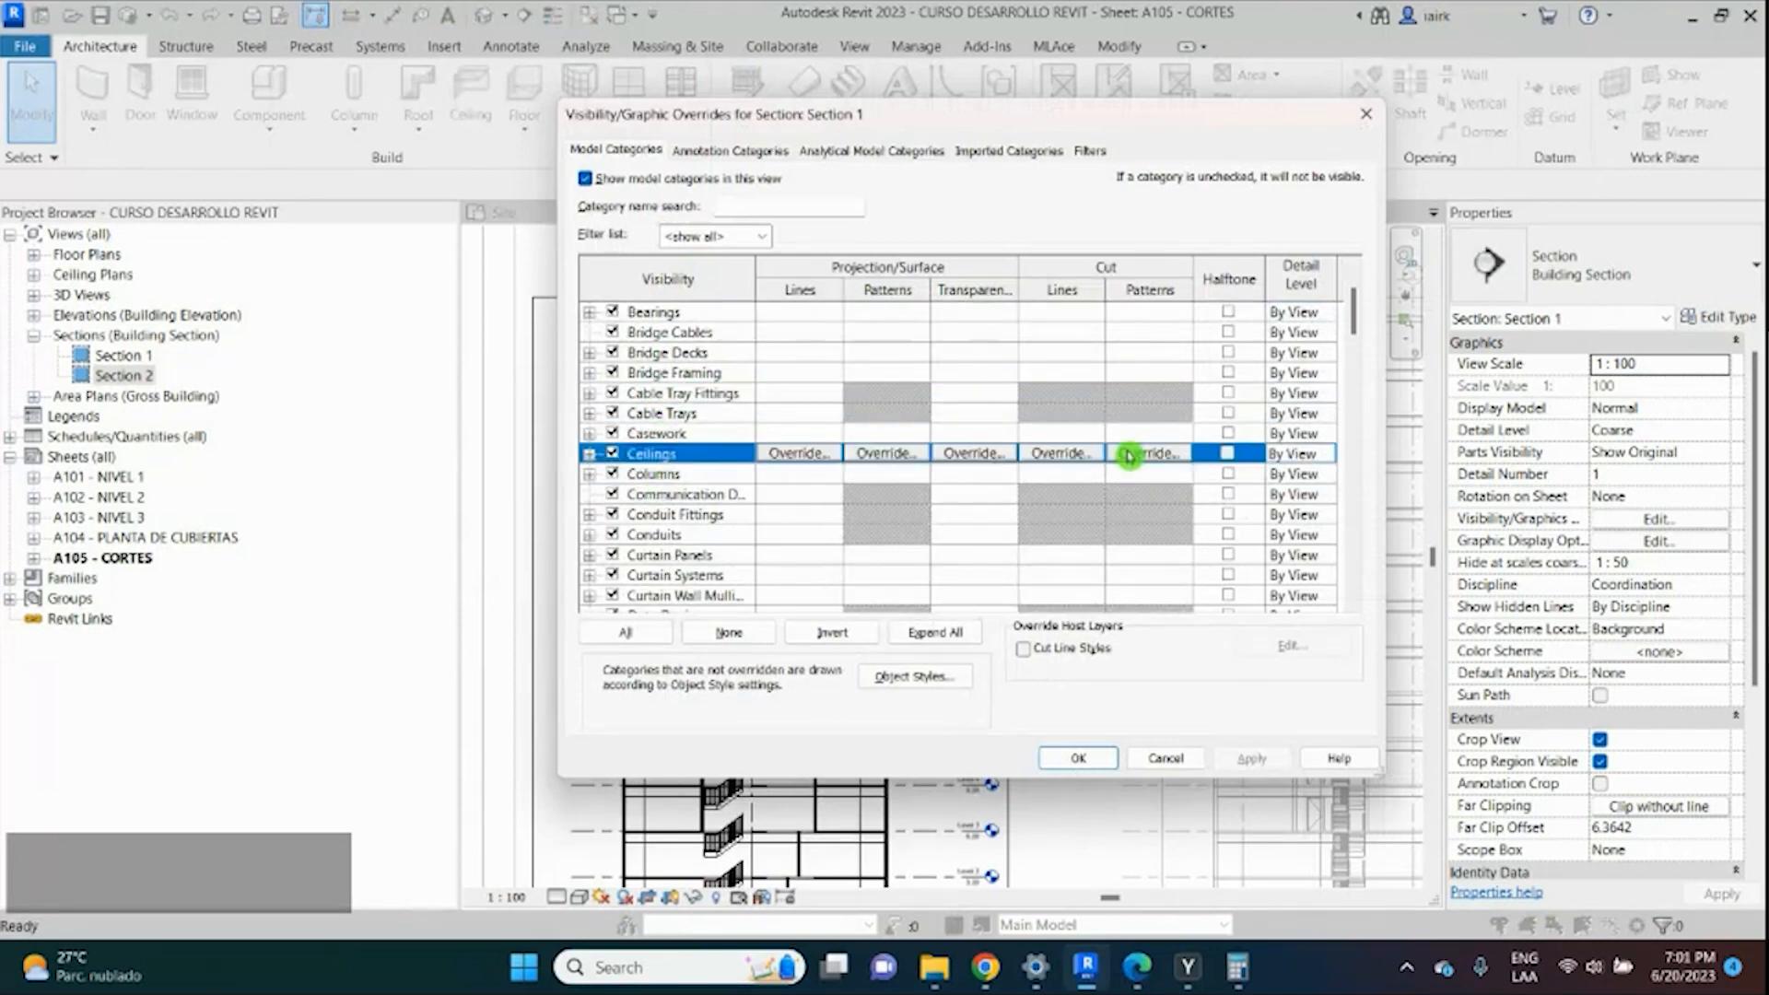
{"action": "left_click", "coordinate": [1129, 456]}
{"action": "left_click", "coordinate": [965, 372]}
{"action": "left_click", "coordinate": [973, 408]}
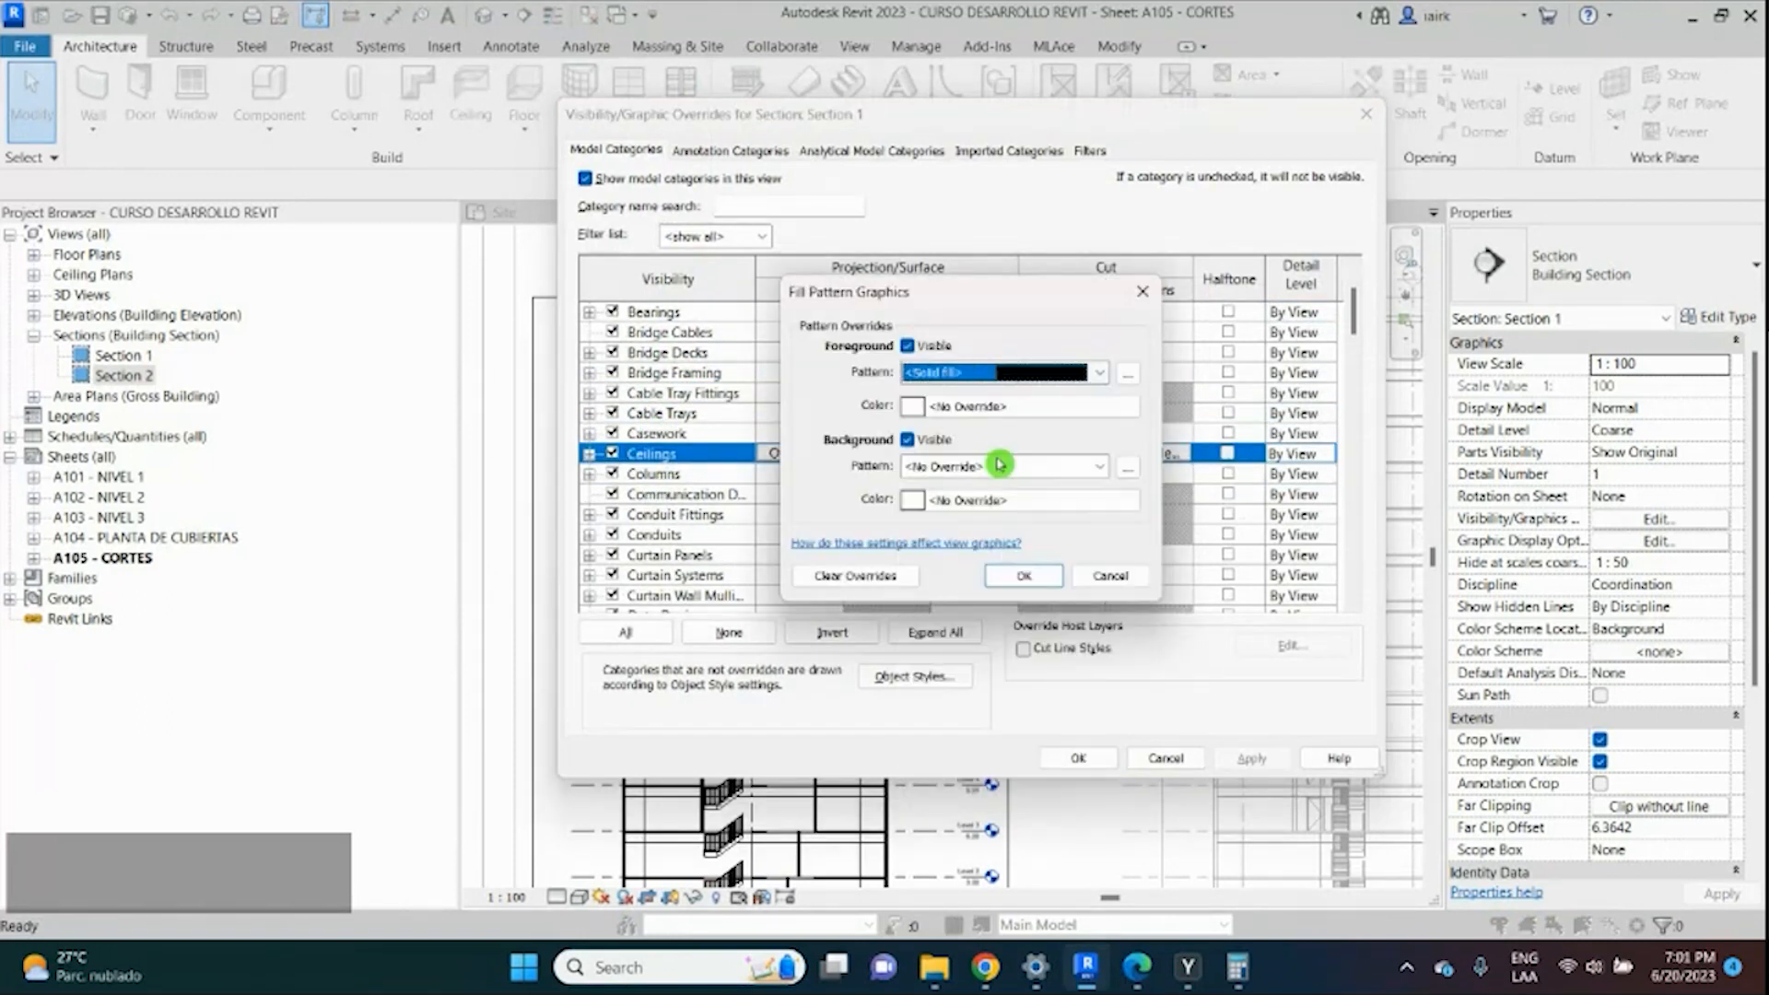
{"action": "key", "text": "Return"}
Override the cut pattern of the Roofs category in Section 1 with a diagonal-down hatch, apply it and check the roof.
{"action": "key", "text": "r"}
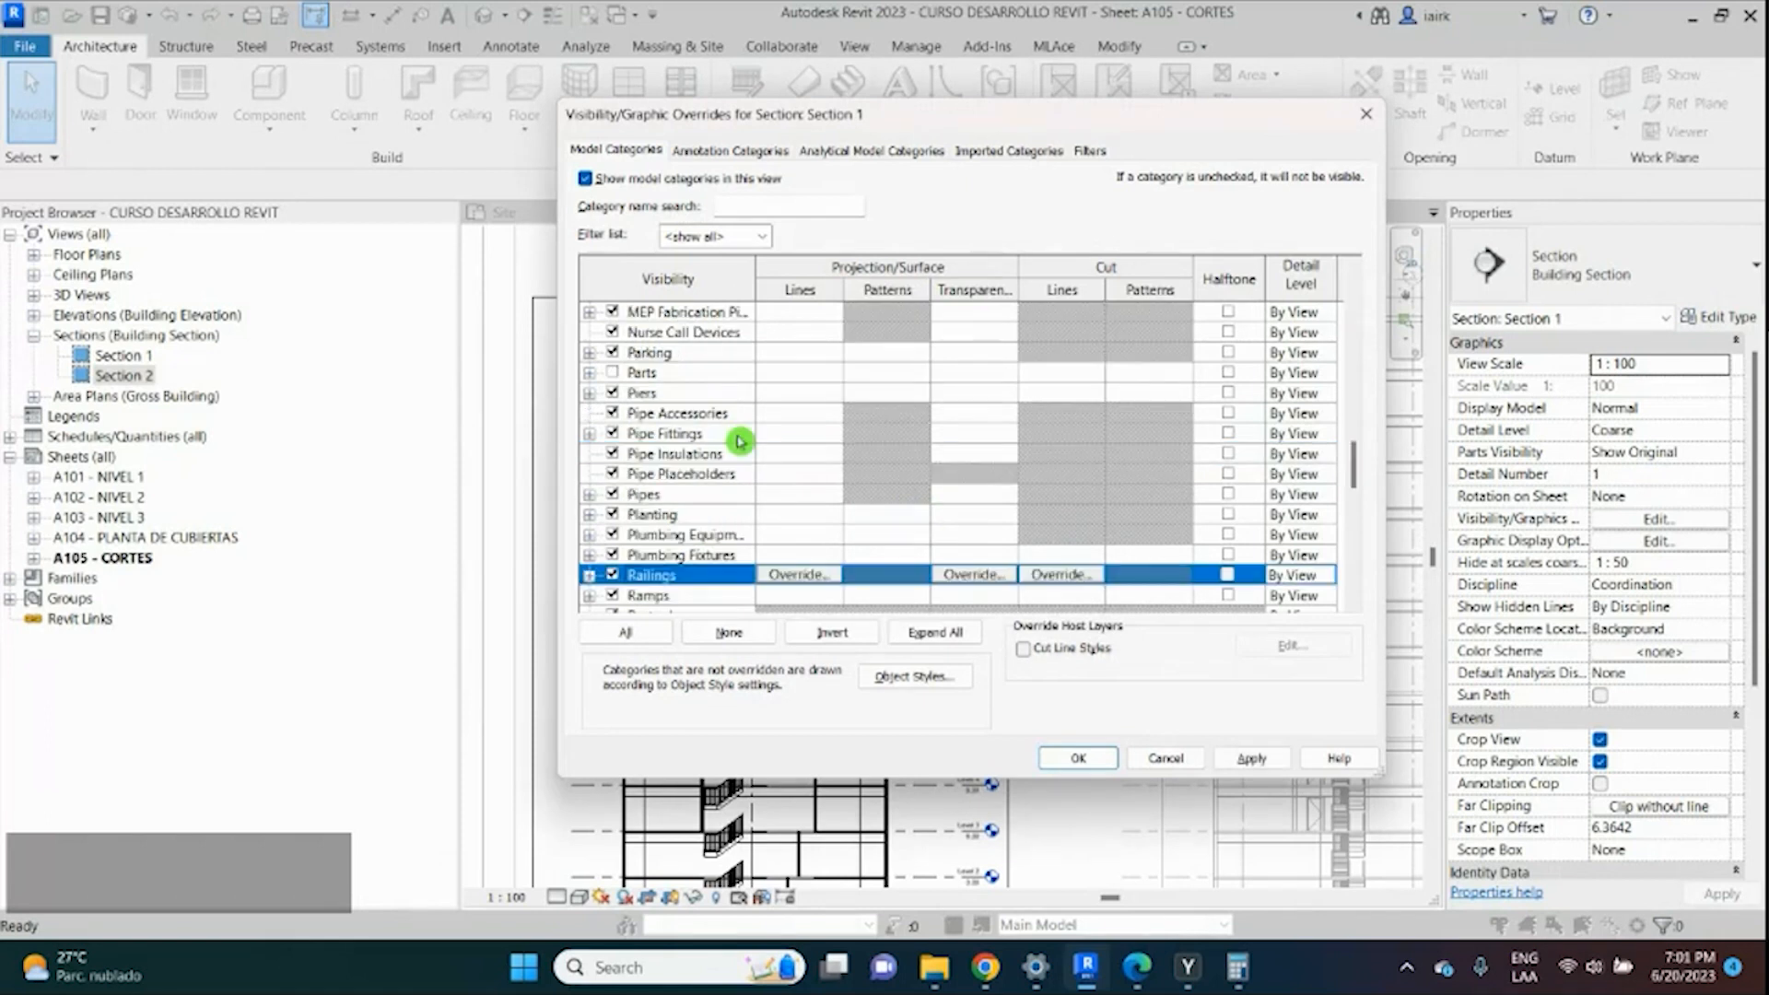
{"action": "scroll", "coordinate": [1124, 577], "scroll_direction": "down", "scroll_amount": 2}
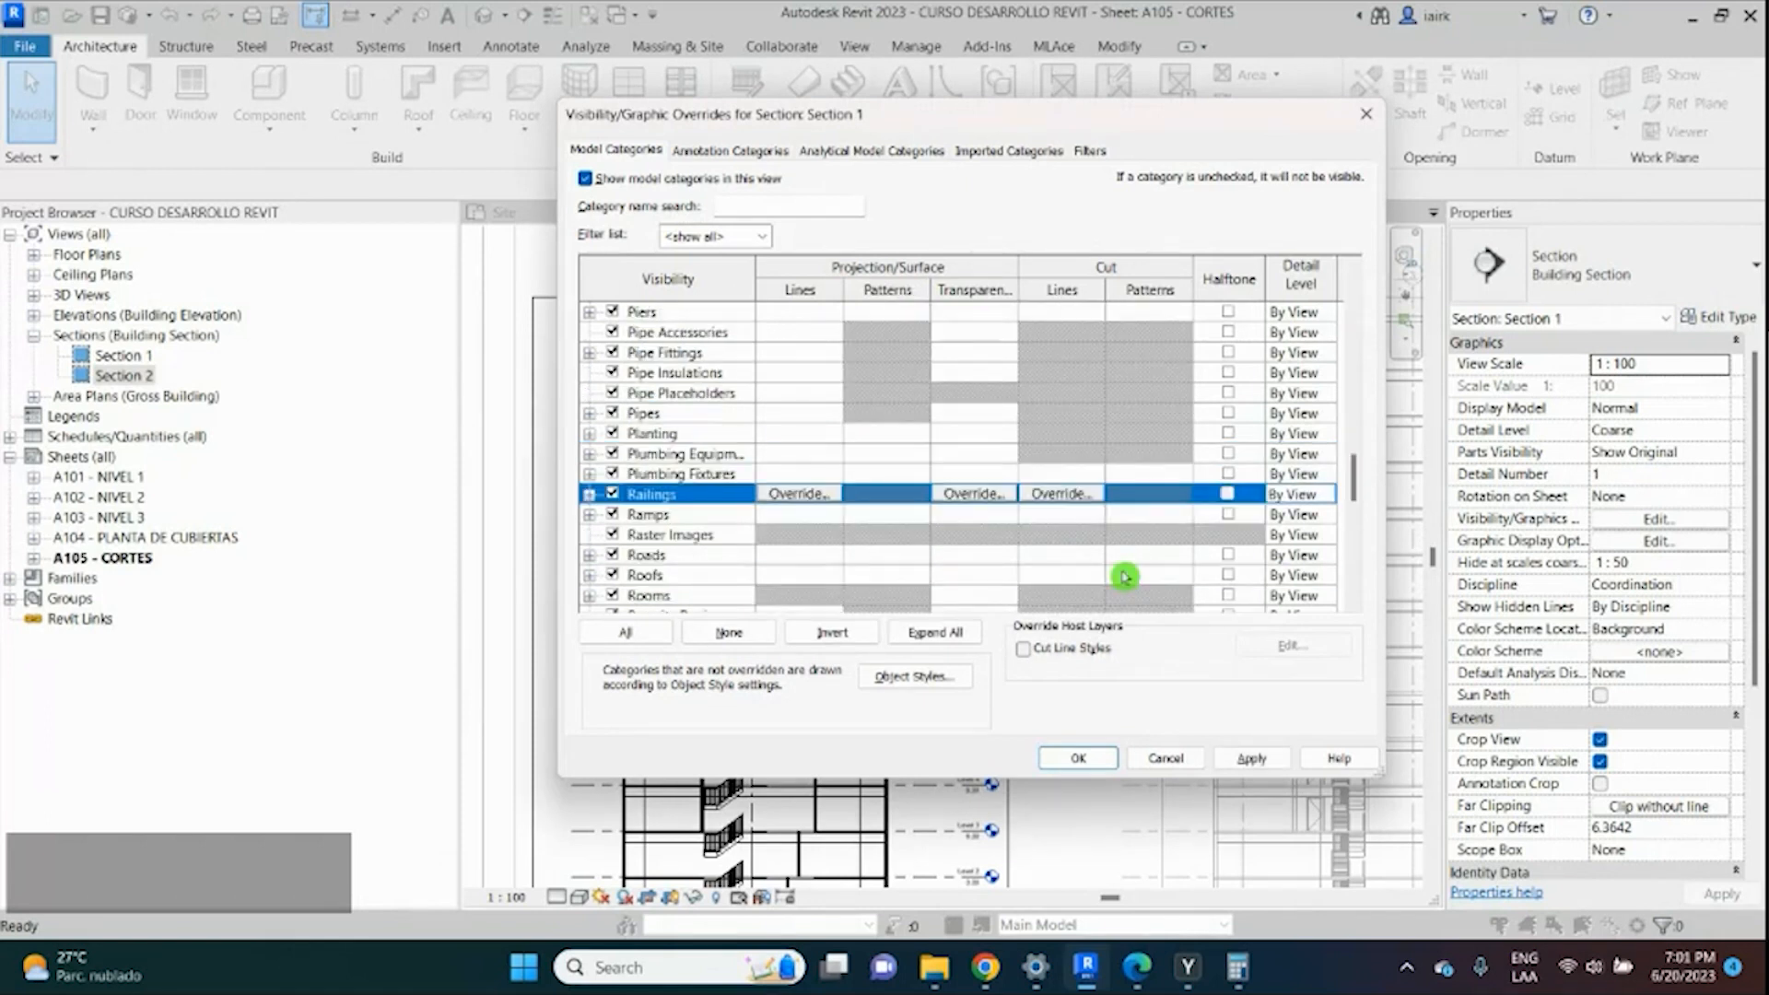
{"action": "double_click", "coordinate": [1125, 577]}
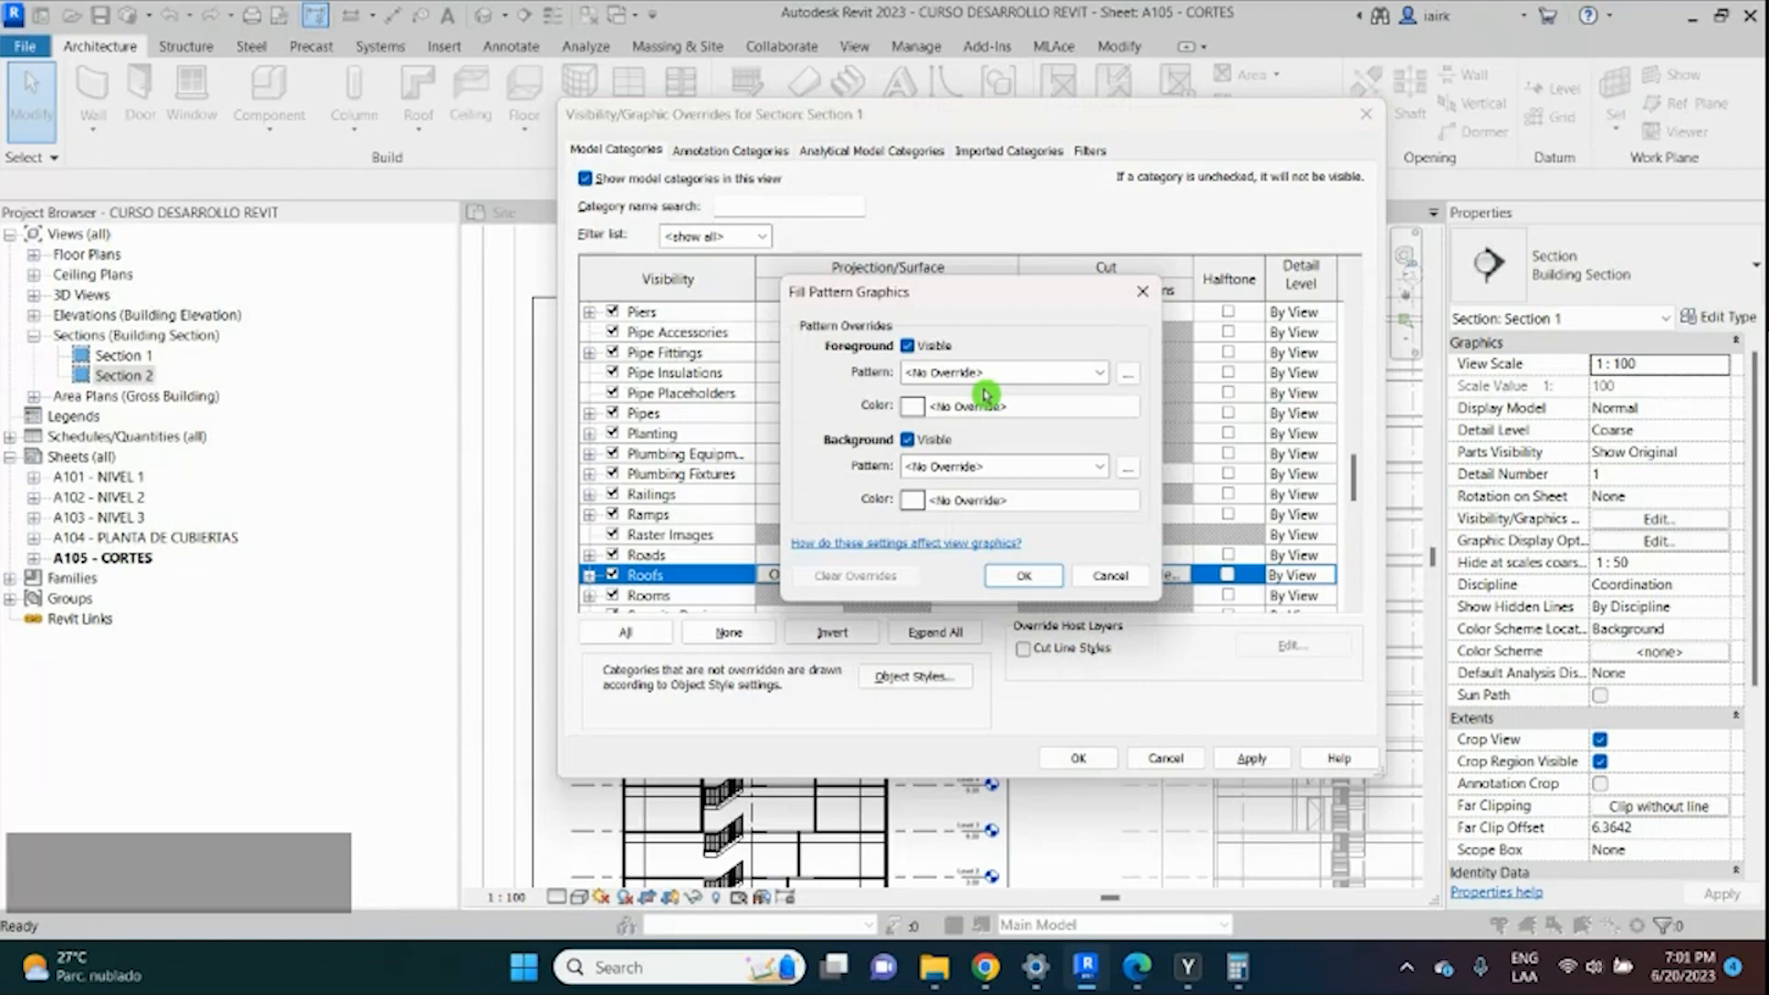
{"action": "left_click", "coordinate": [985, 372]}
{"action": "left_click", "coordinate": [968, 413]}
{"action": "left_click", "coordinate": [1098, 373]}
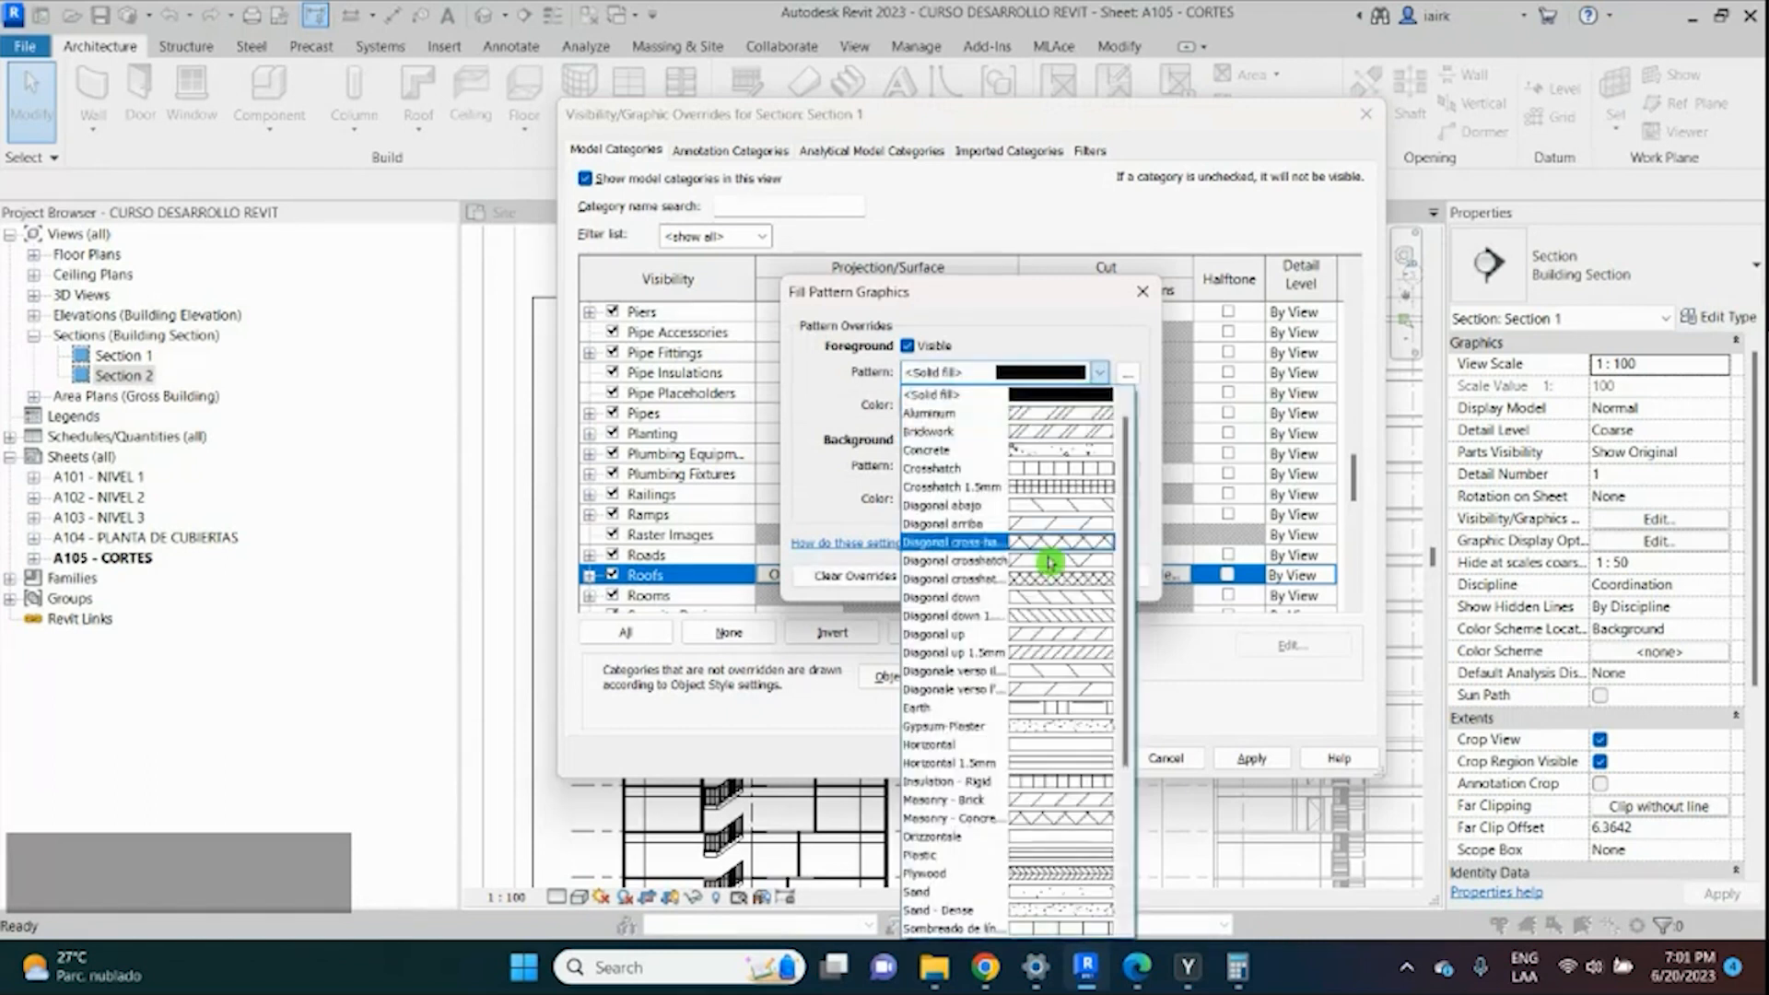
{"action": "left_click", "coordinate": [1029, 615]}
{"action": "left_click", "coordinate": [1046, 575]}
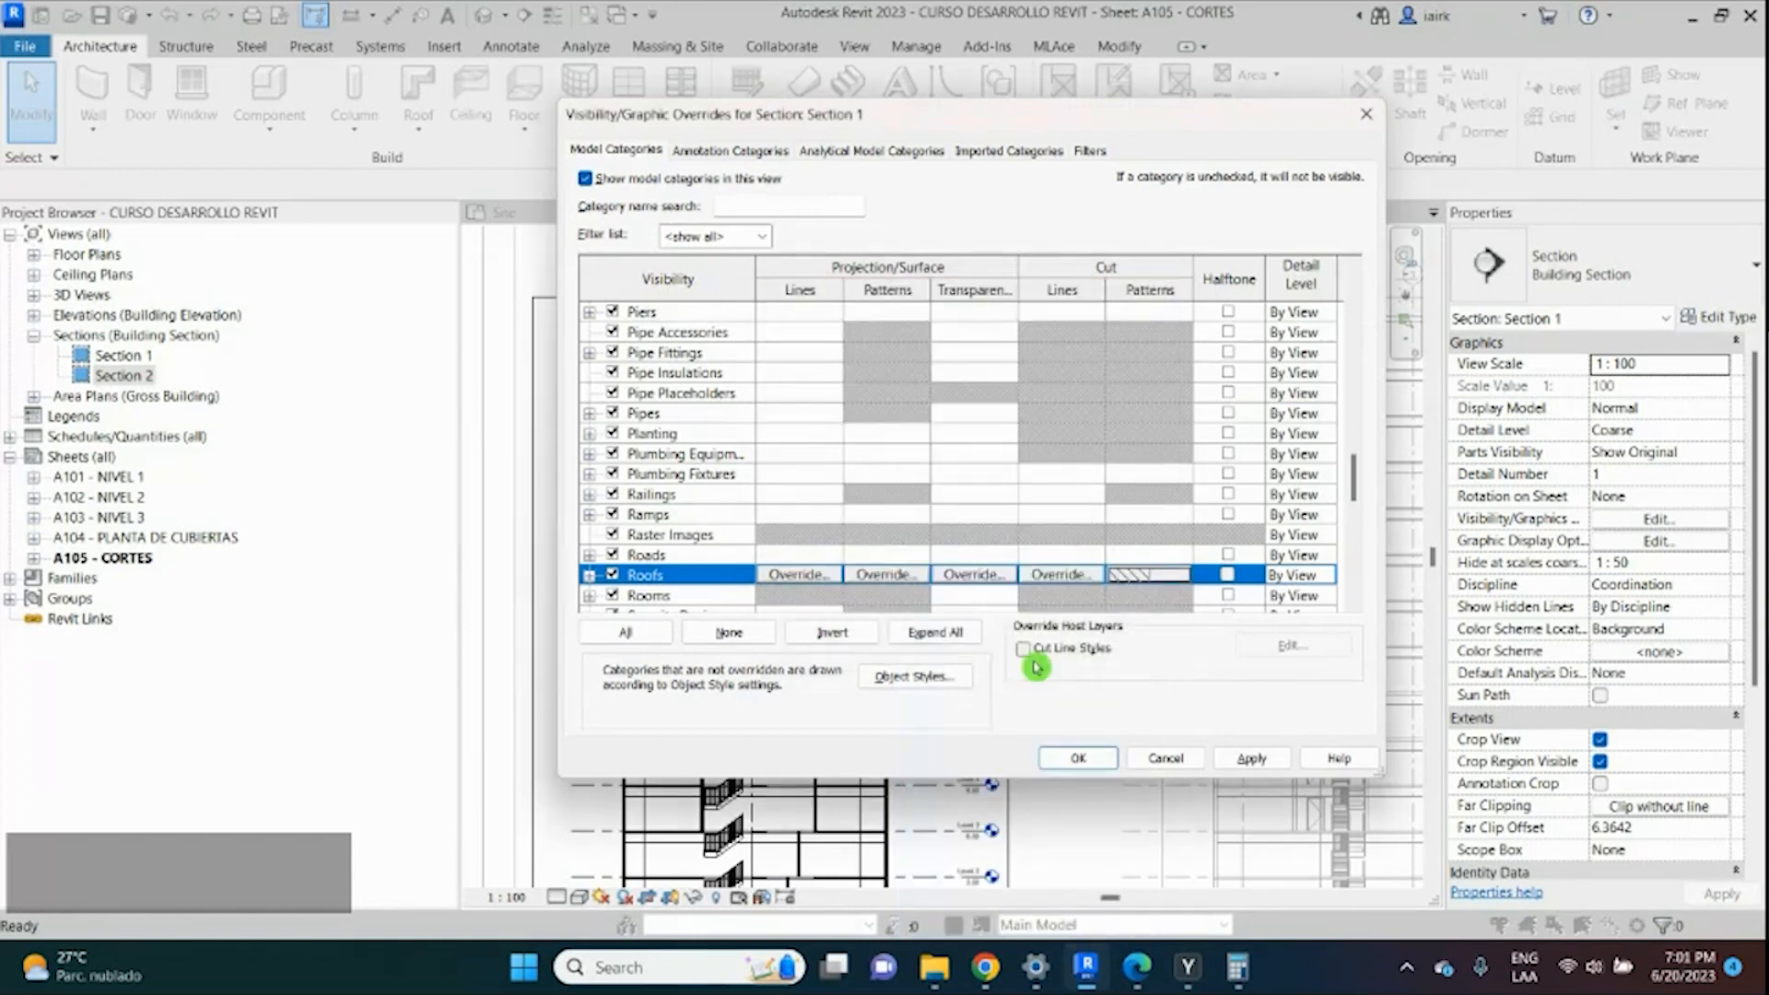
{"action": "left_click", "coordinate": [1048, 749]}
{"action": "scroll", "coordinate": [686, 290], "scroll_direction": "up", "scroll_amount": 3}
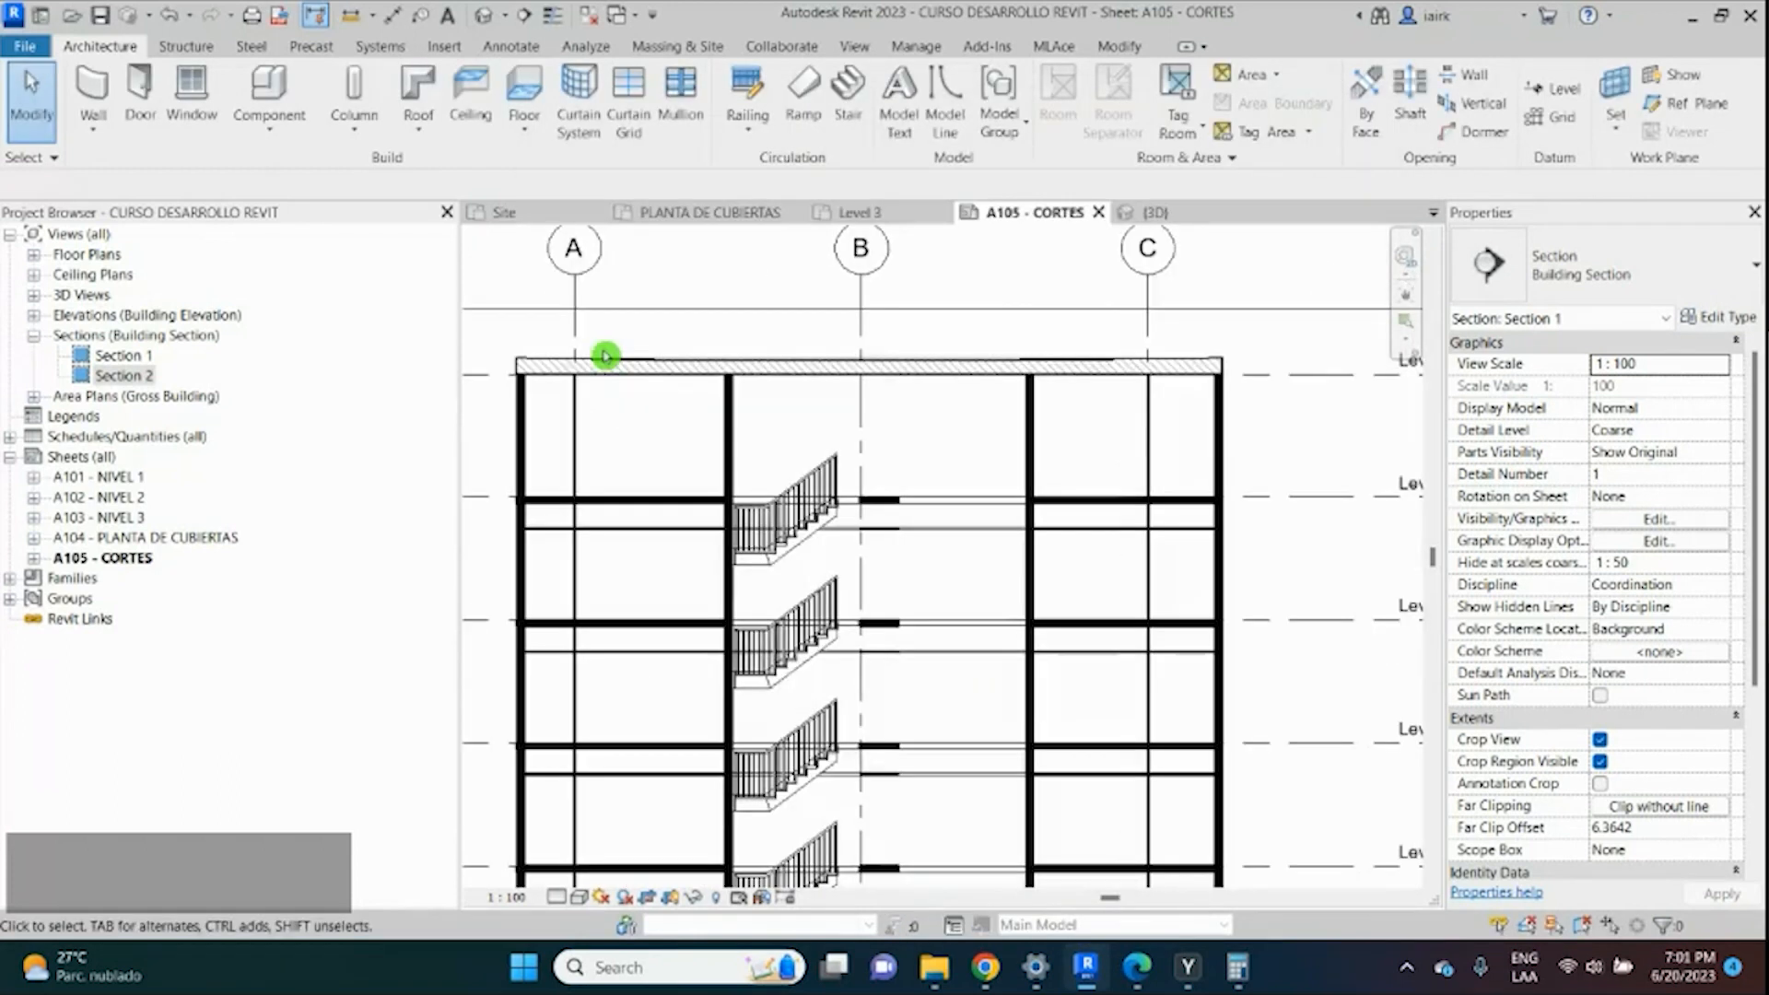
Examine the cut roof, floor slabs and ceilings around the stairwell in Section 1, and review the whole section on the sheet.
{"action": "scroll", "coordinate": [525, 383], "scroll_direction": "up", "scroll_amount": 2}
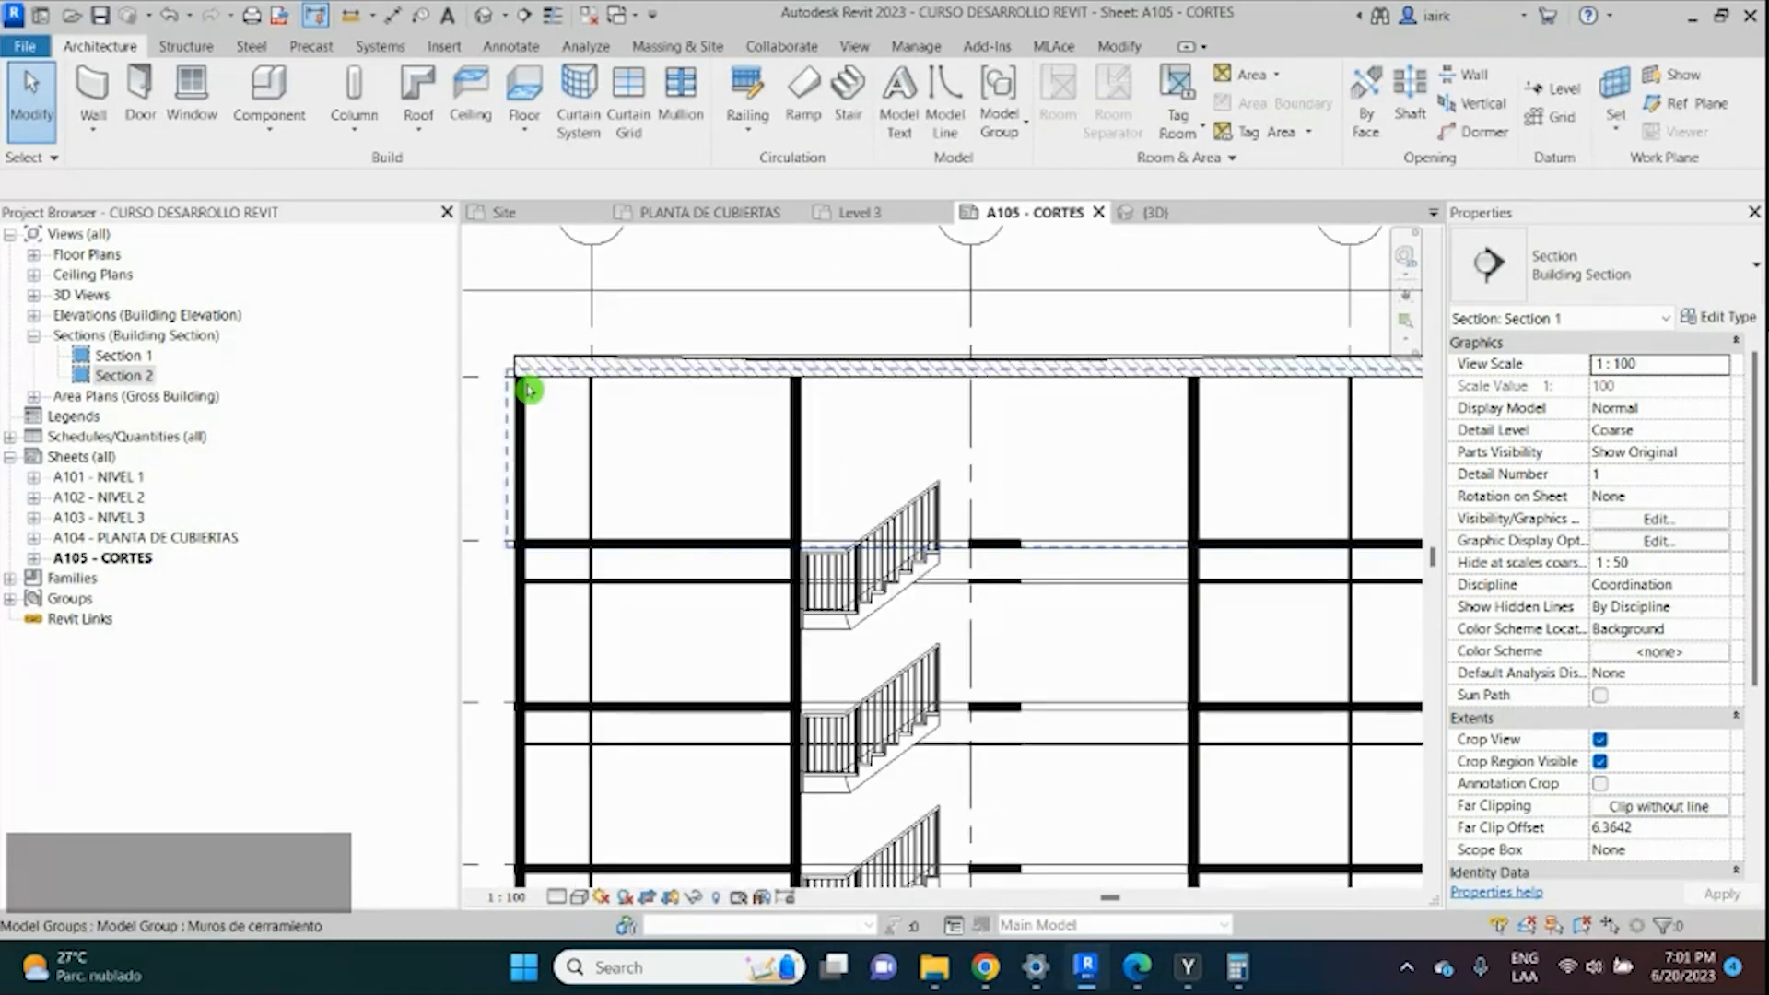
{"action": "scroll", "coordinate": [557, 364], "scroll_direction": "down", "scroll_amount": 2}
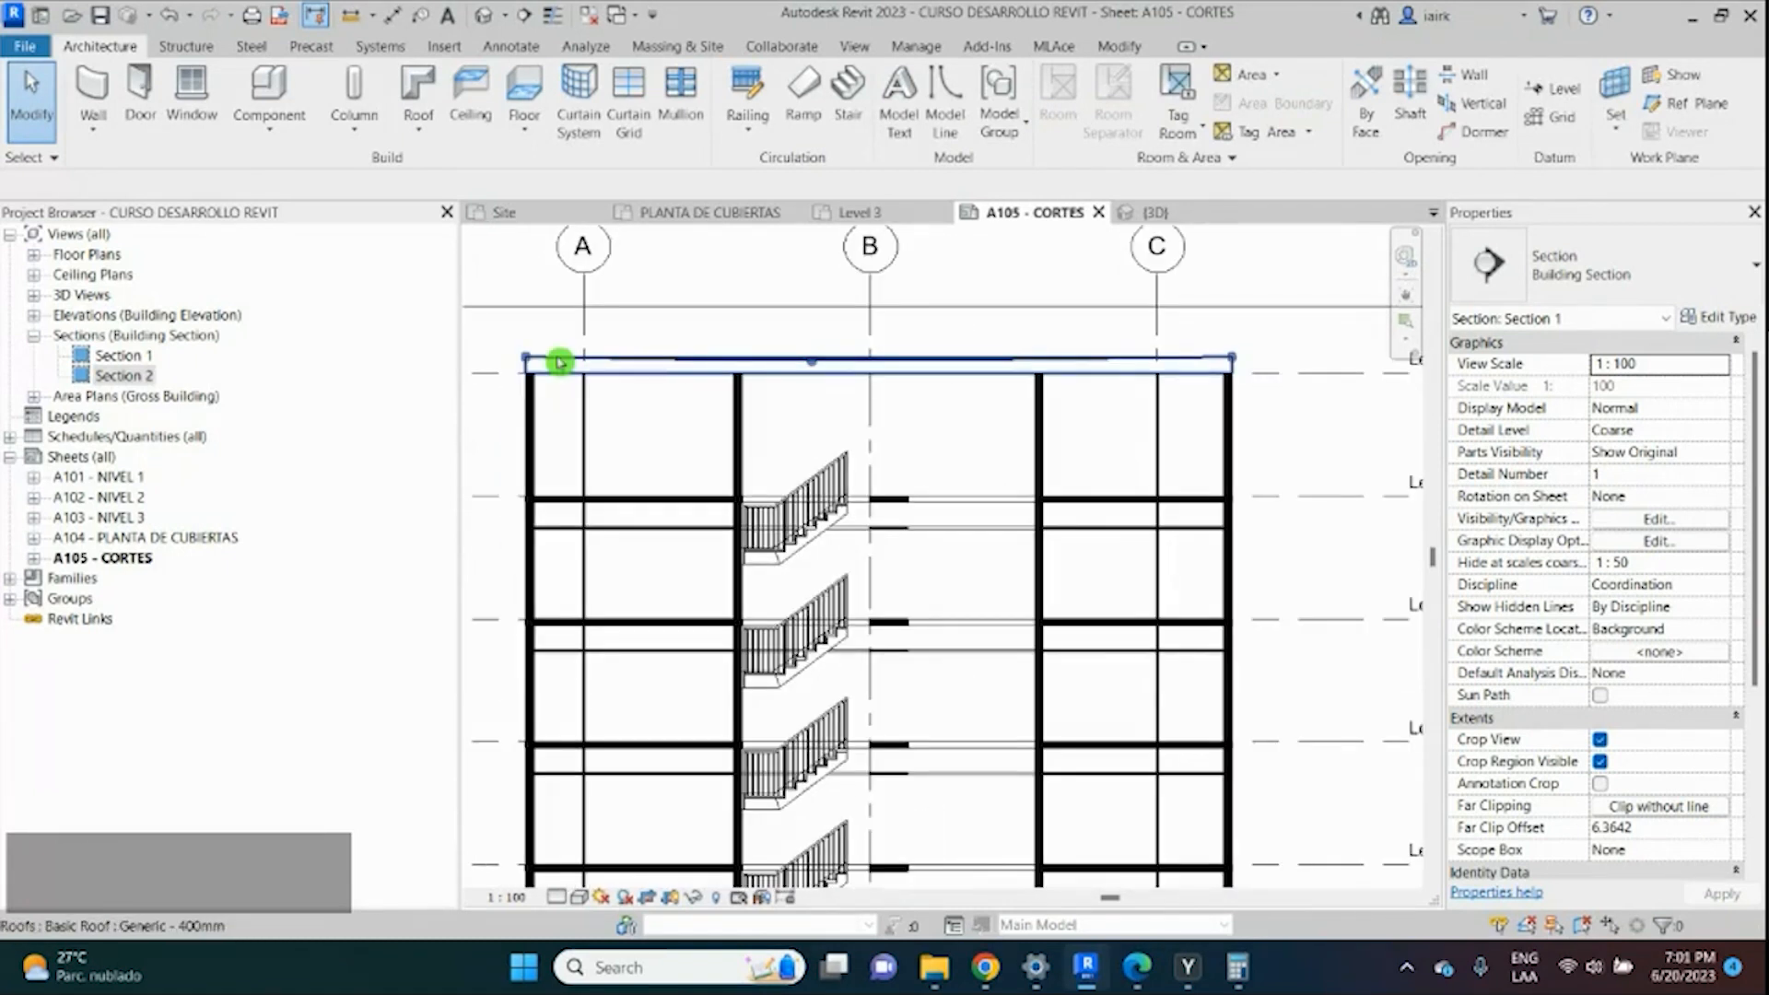
{"action": "scroll", "coordinate": [661, 346], "scroll_direction": "down", "scroll_amount": 2}
{"action": "scroll", "coordinate": [833, 328], "scroll_direction": "up", "scroll_amount": 3}
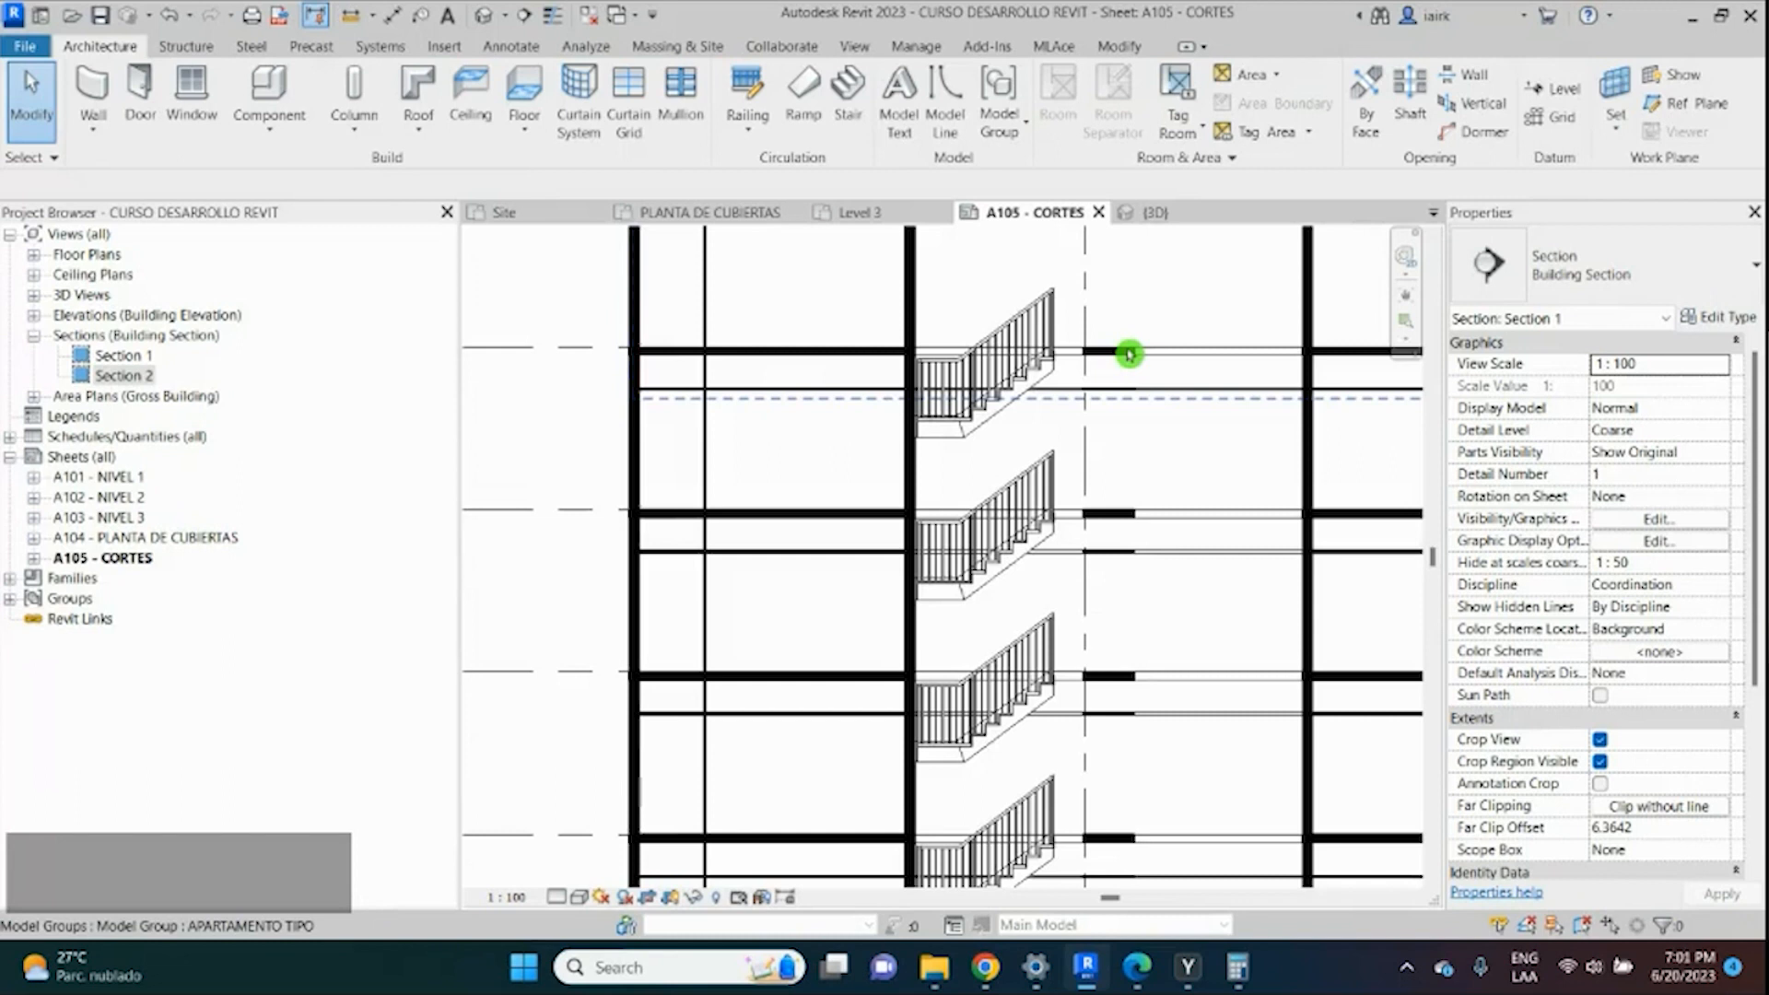
{"action": "left_click", "coordinate": [1129, 354]}
{"action": "scroll", "coordinate": [1129, 355], "scroll_direction": "up", "scroll_amount": 3}
{"action": "scroll", "coordinate": [1129, 428], "scroll_direction": "down", "scroll_amount": 2}
{"action": "left_click", "coordinate": [1128, 428]}
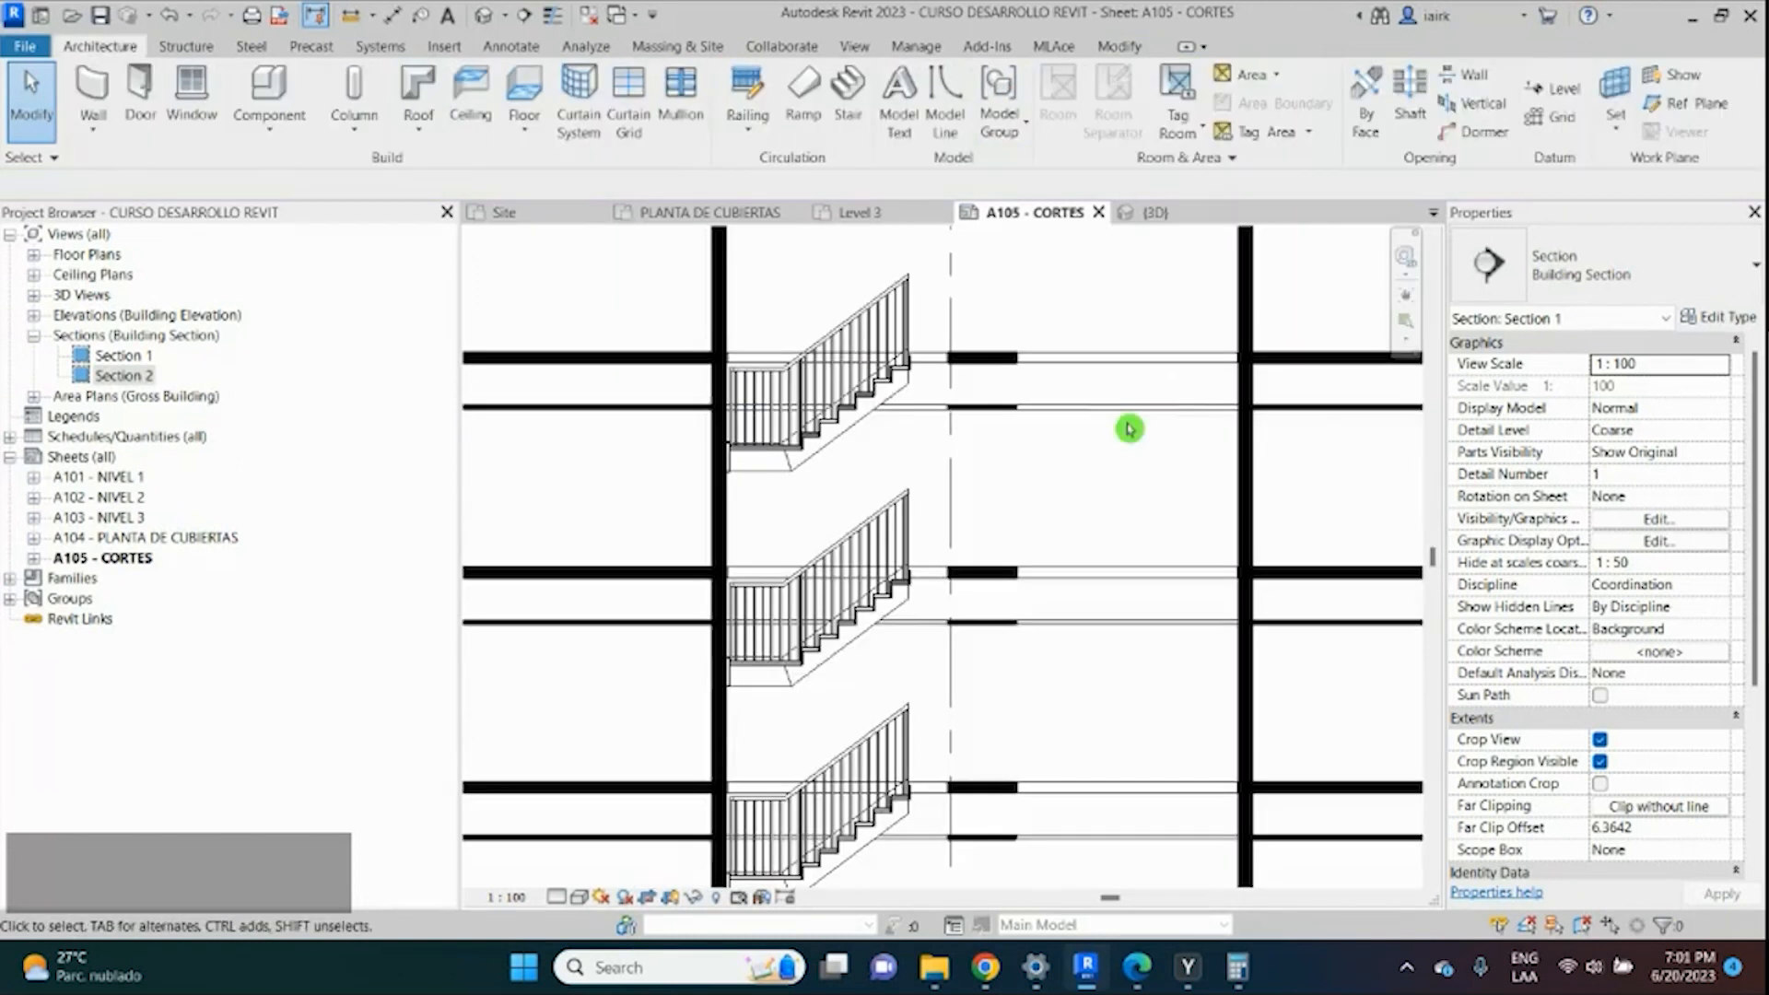
{"action": "scroll", "coordinate": [1133, 410], "scroll_direction": "up", "scroll_amount": 1}
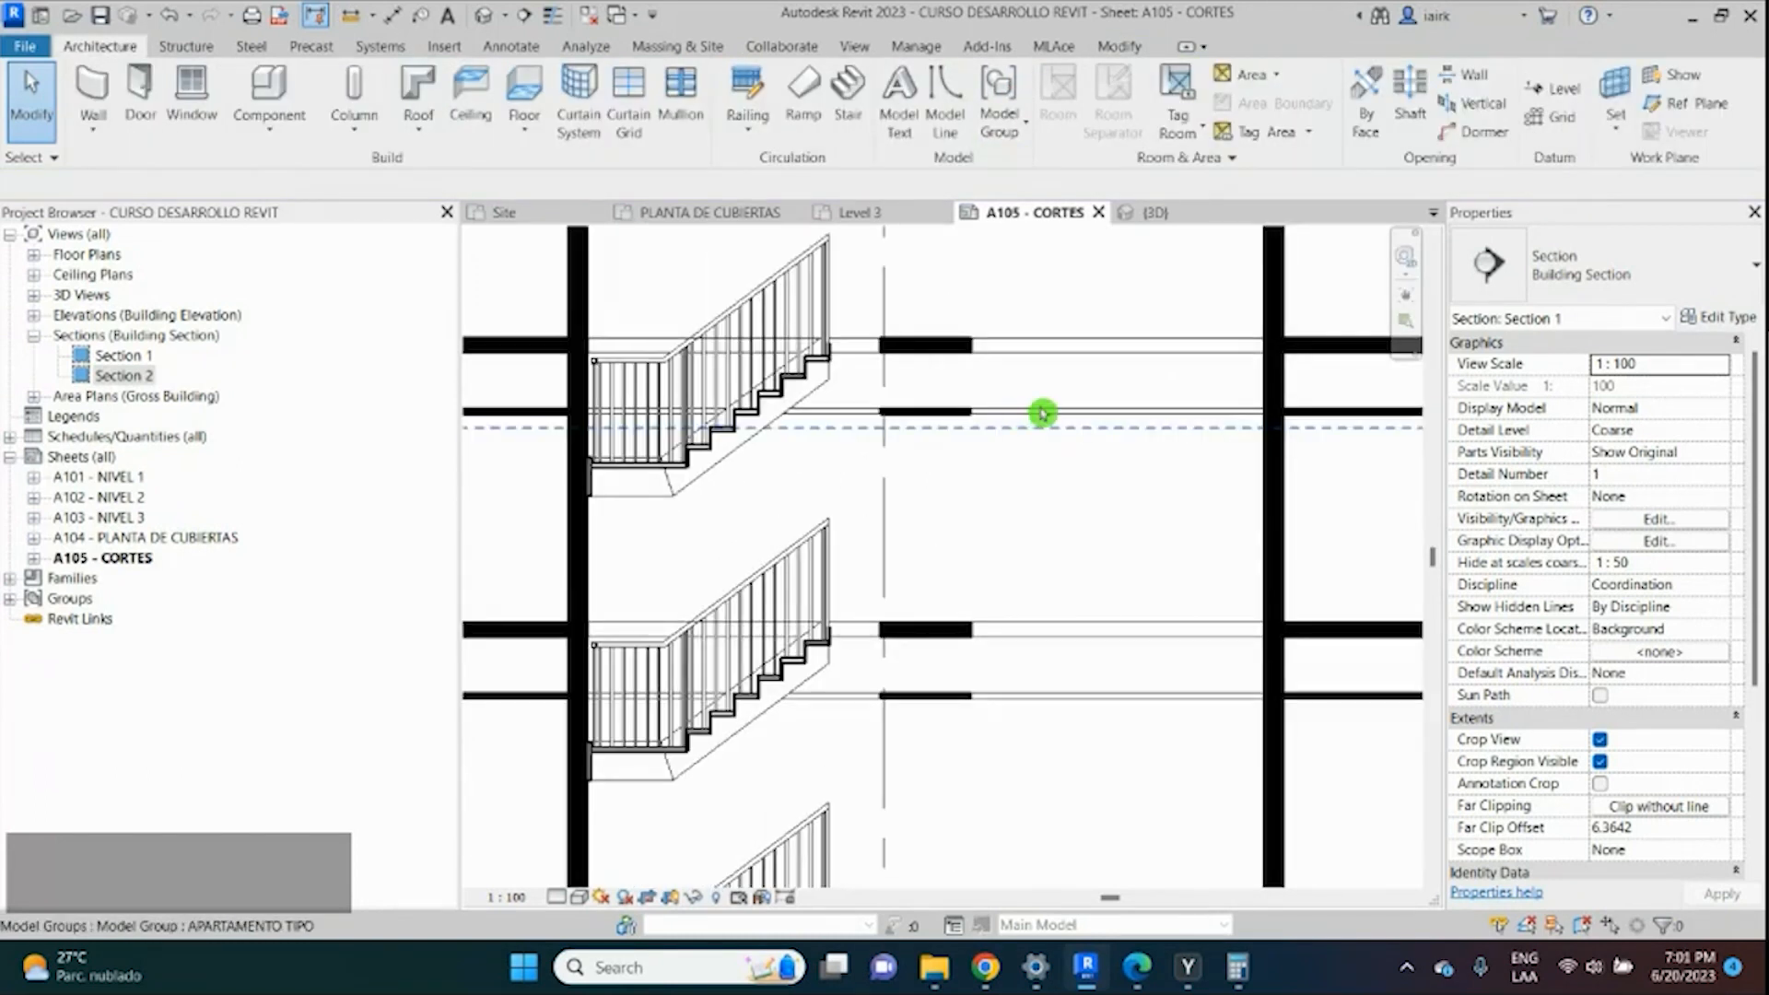
{"action": "scroll", "coordinate": [940, 338], "scroll_direction": "down", "scroll_amount": 4}
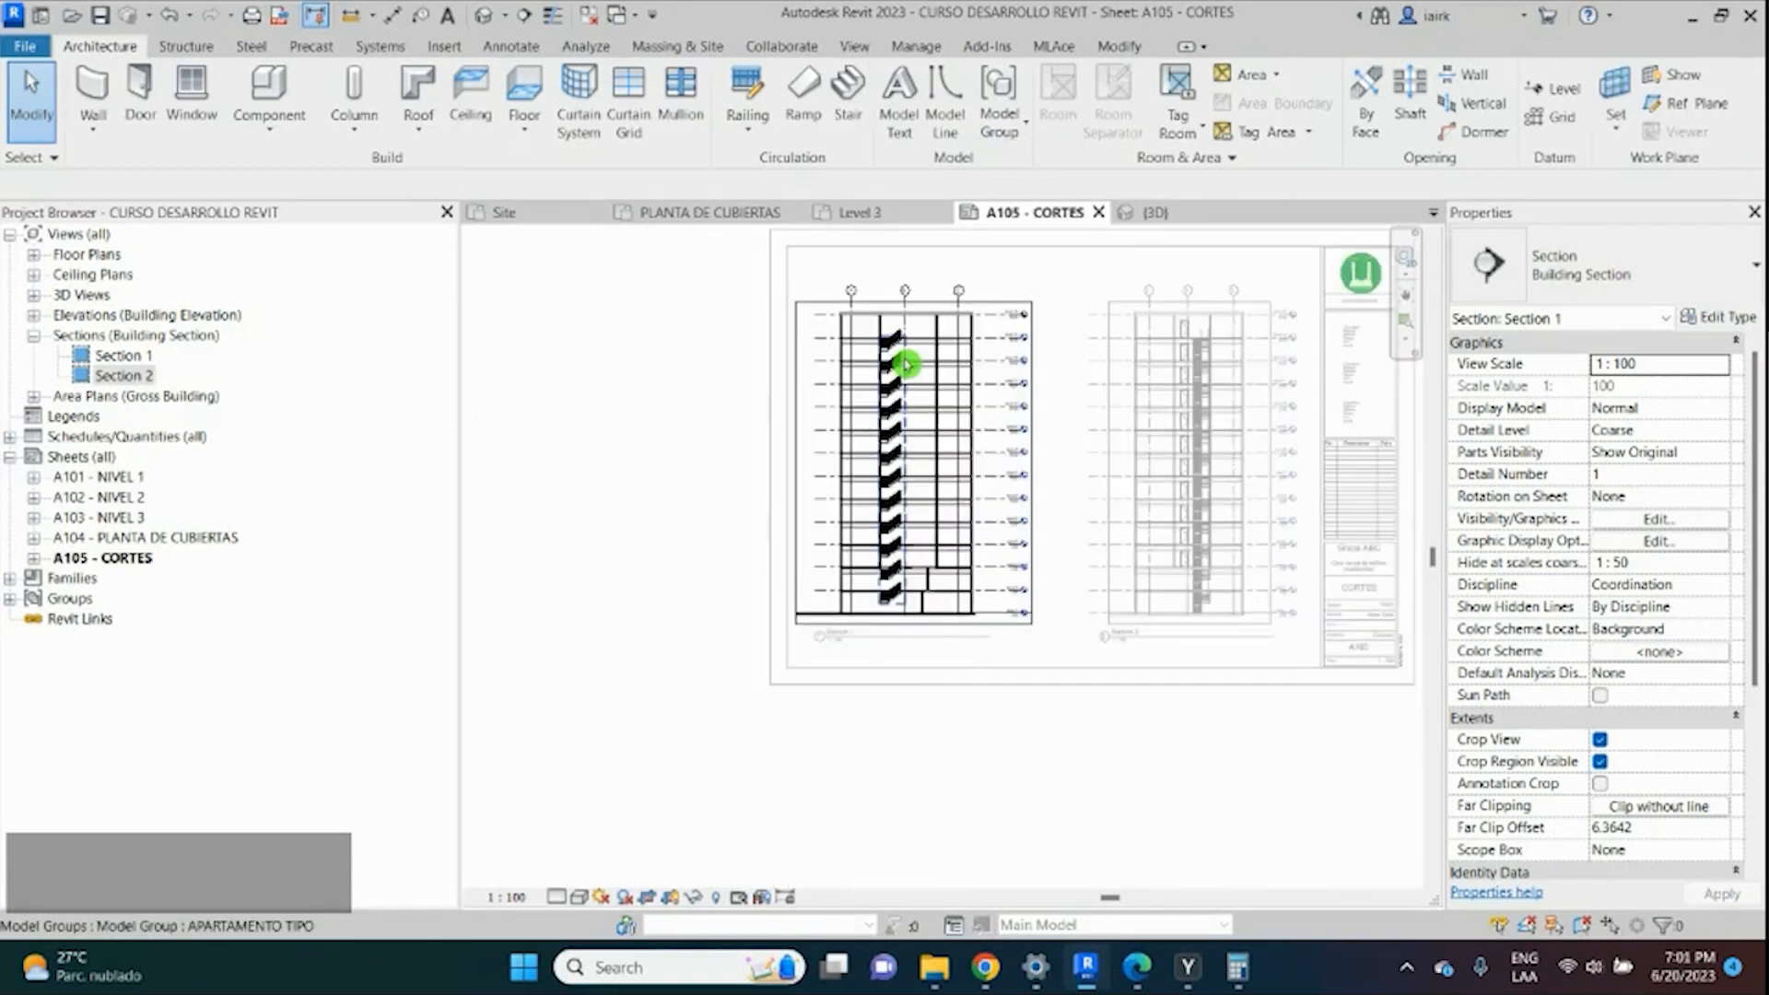
{"action": "scroll", "coordinate": [906, 364], "scroll_direction": "up", "scroll_amount": 2}
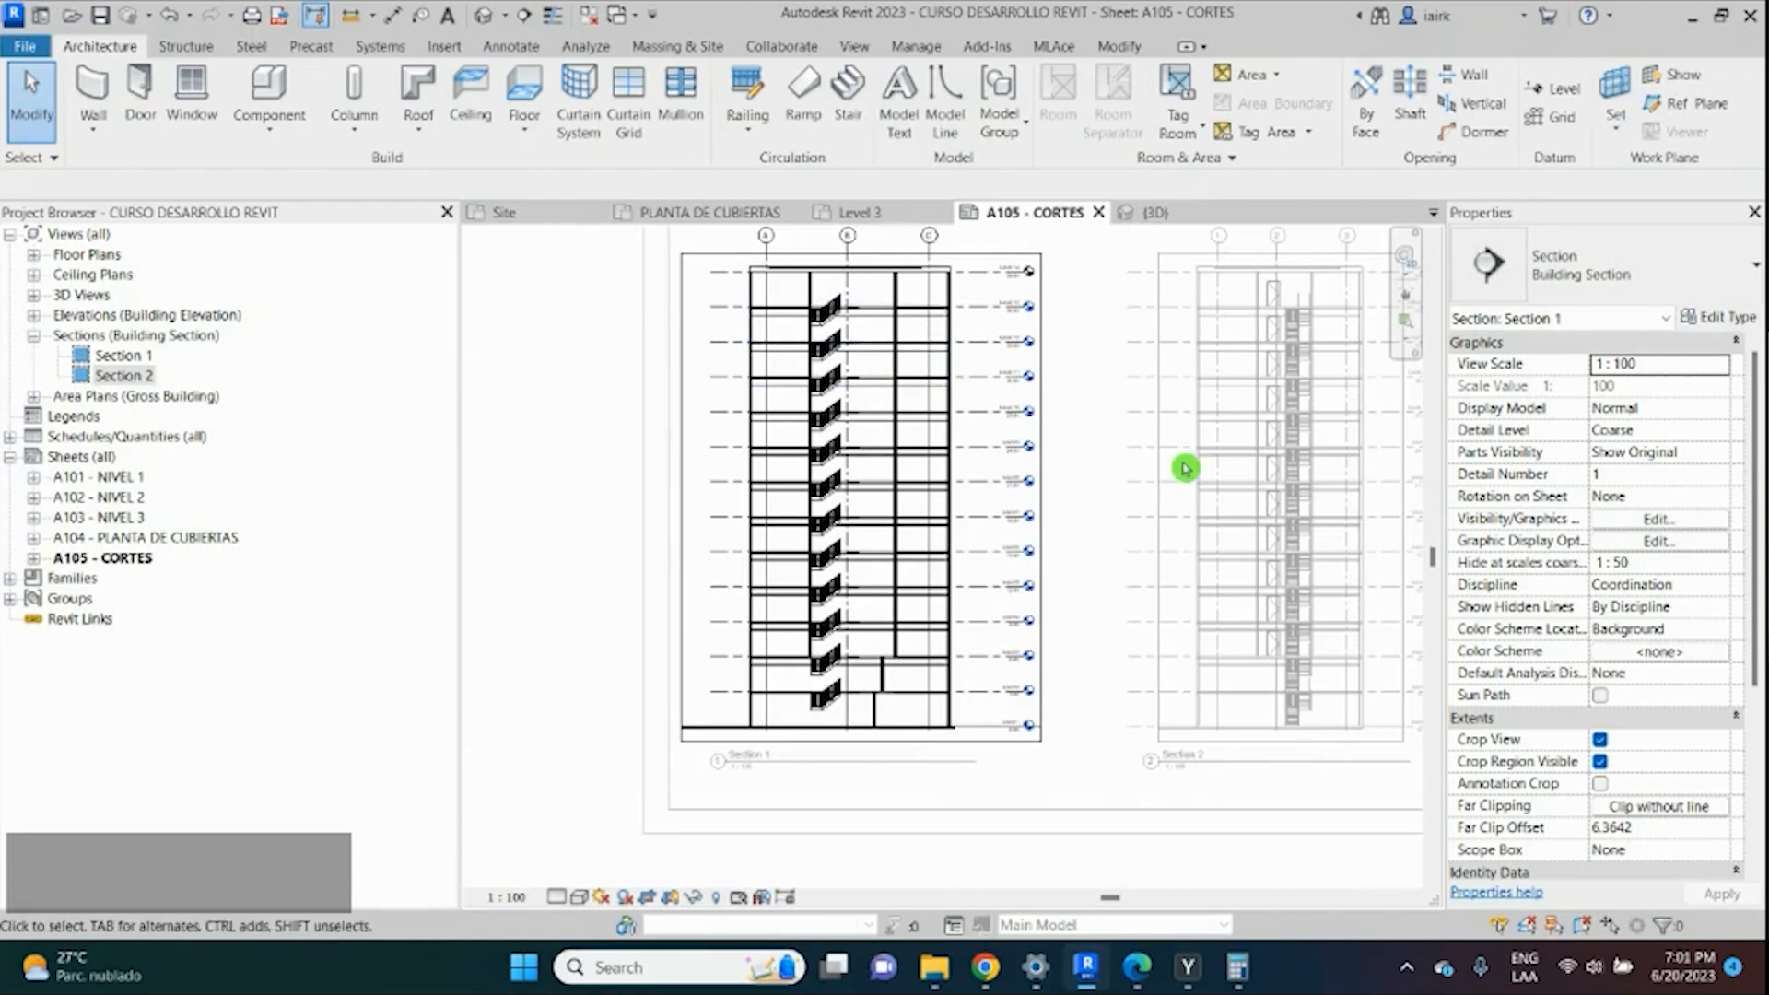
Turn on cast shadows in the graphic display options of Section 1 and set the shadow intensity to 12.
{"action": "left_click", "coordinate": [1626, 519]}
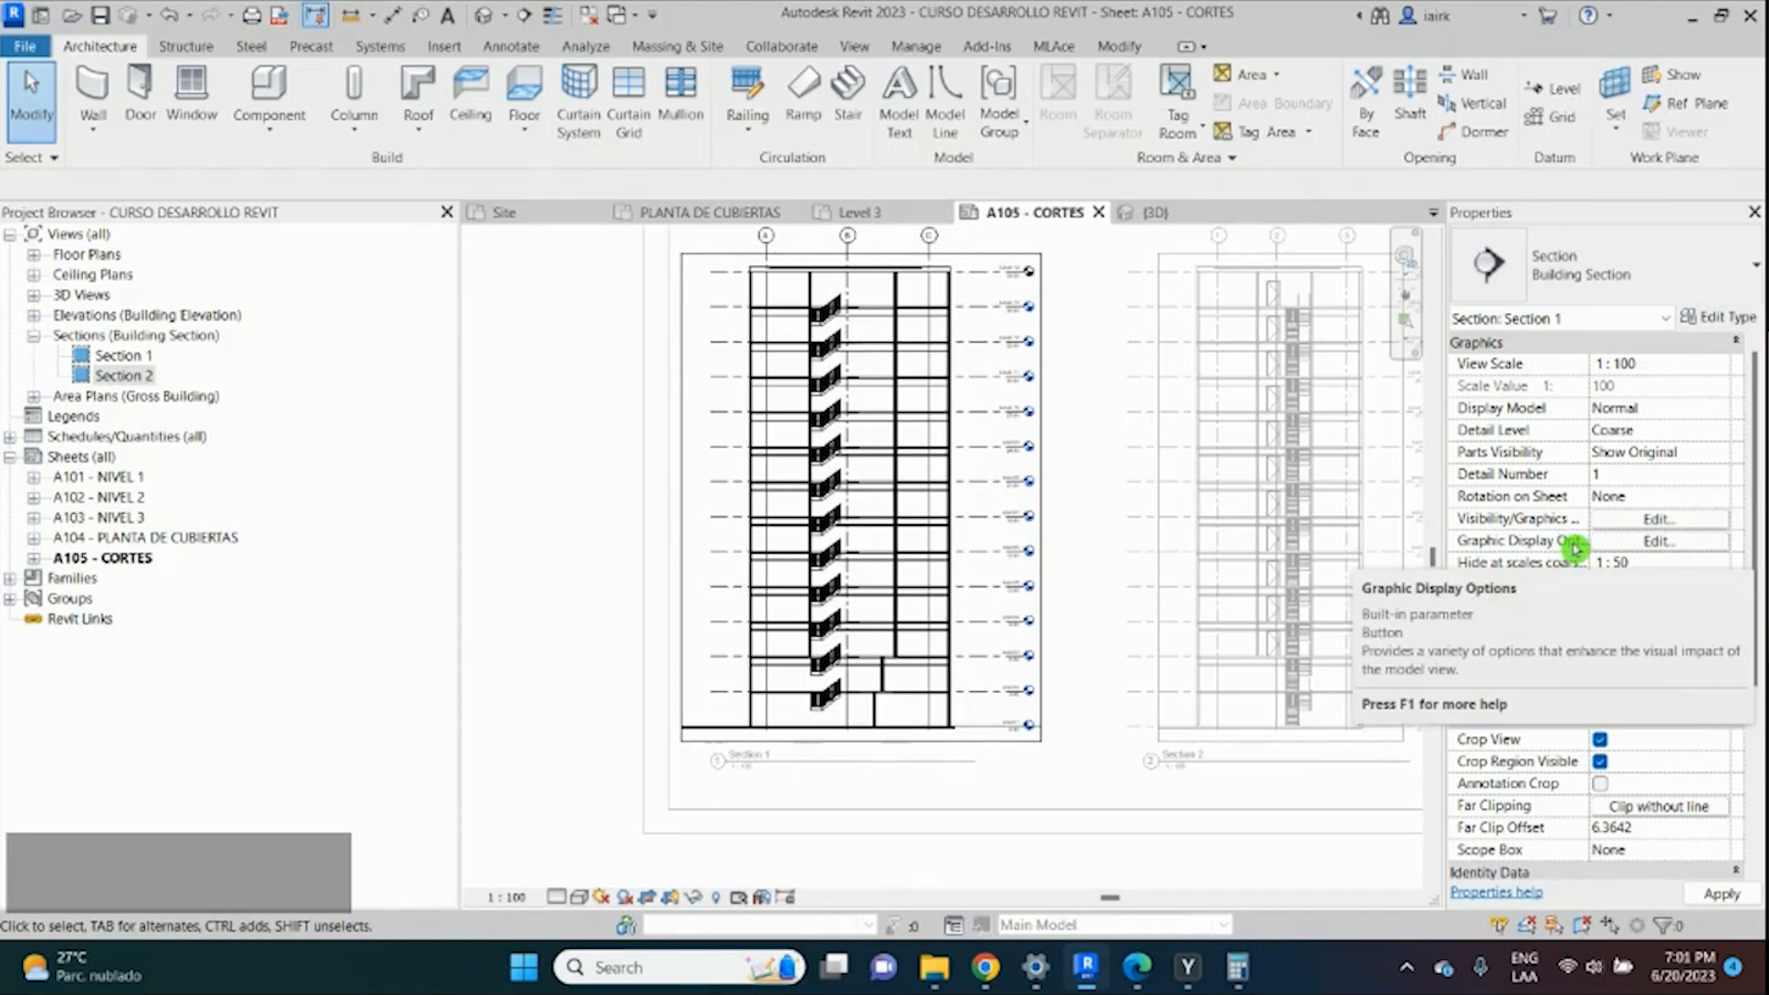
{"action": "left_click", "coordinate": [1651, 548]}
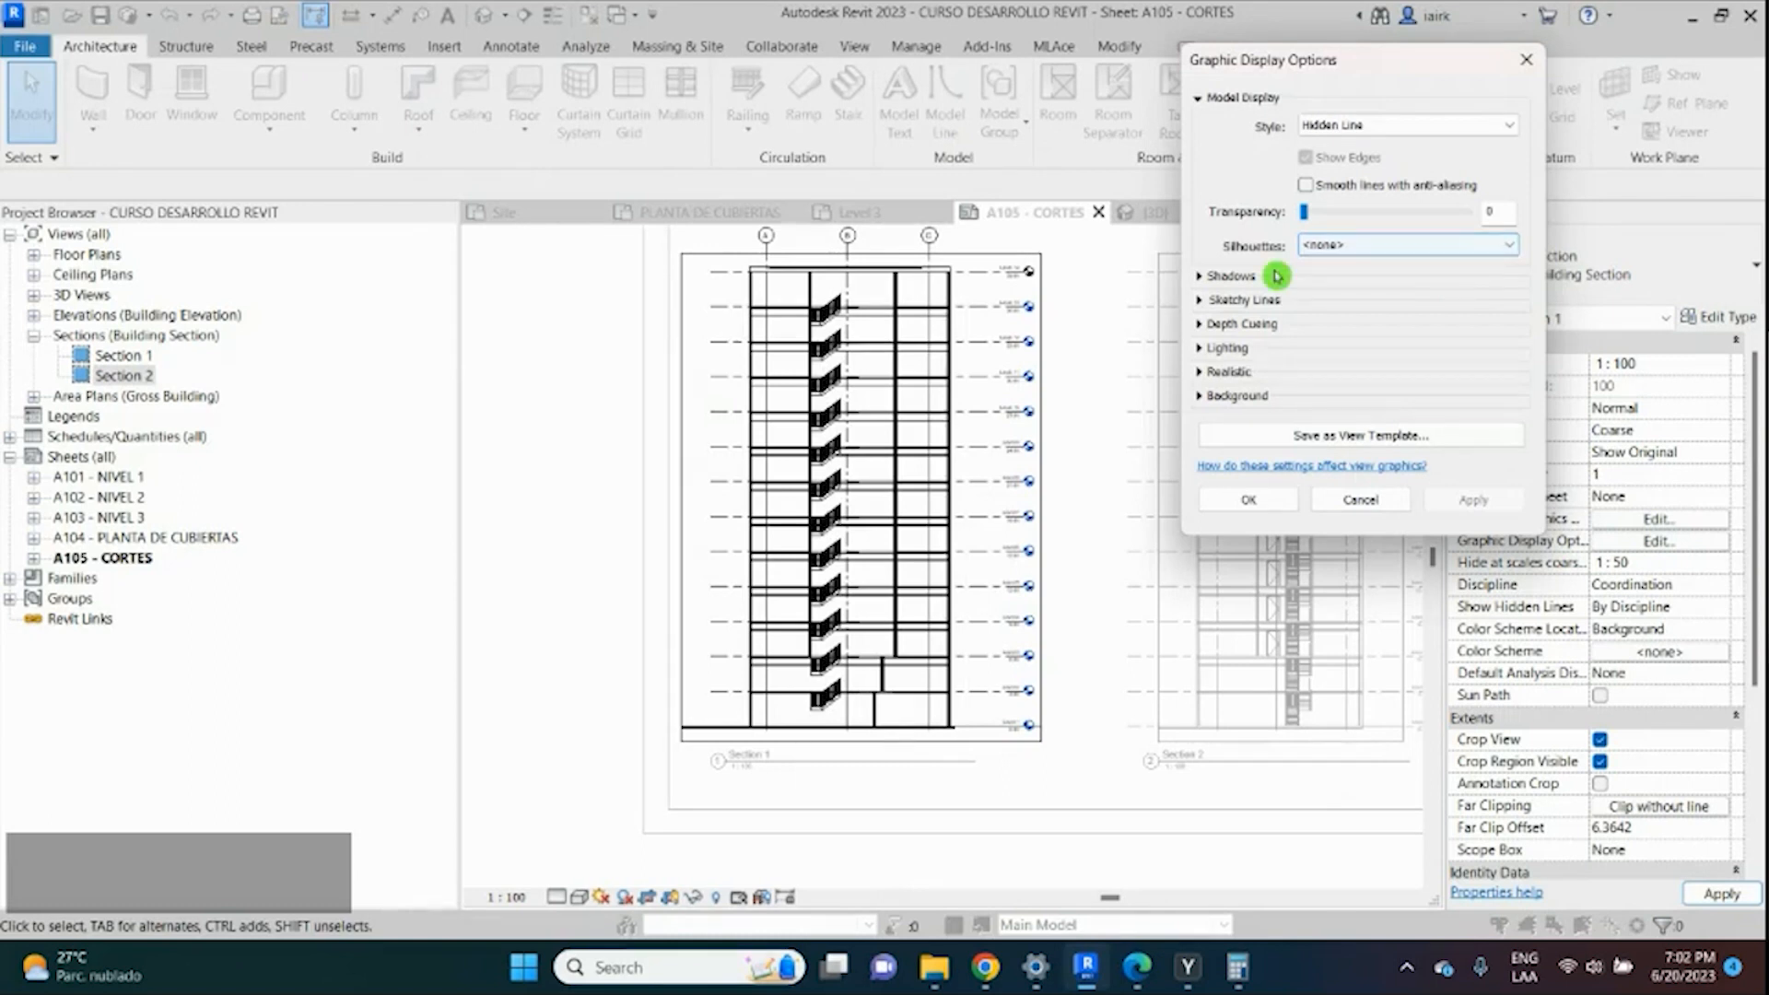
{"action": "left_click", "coordinate": [1210, 278]}
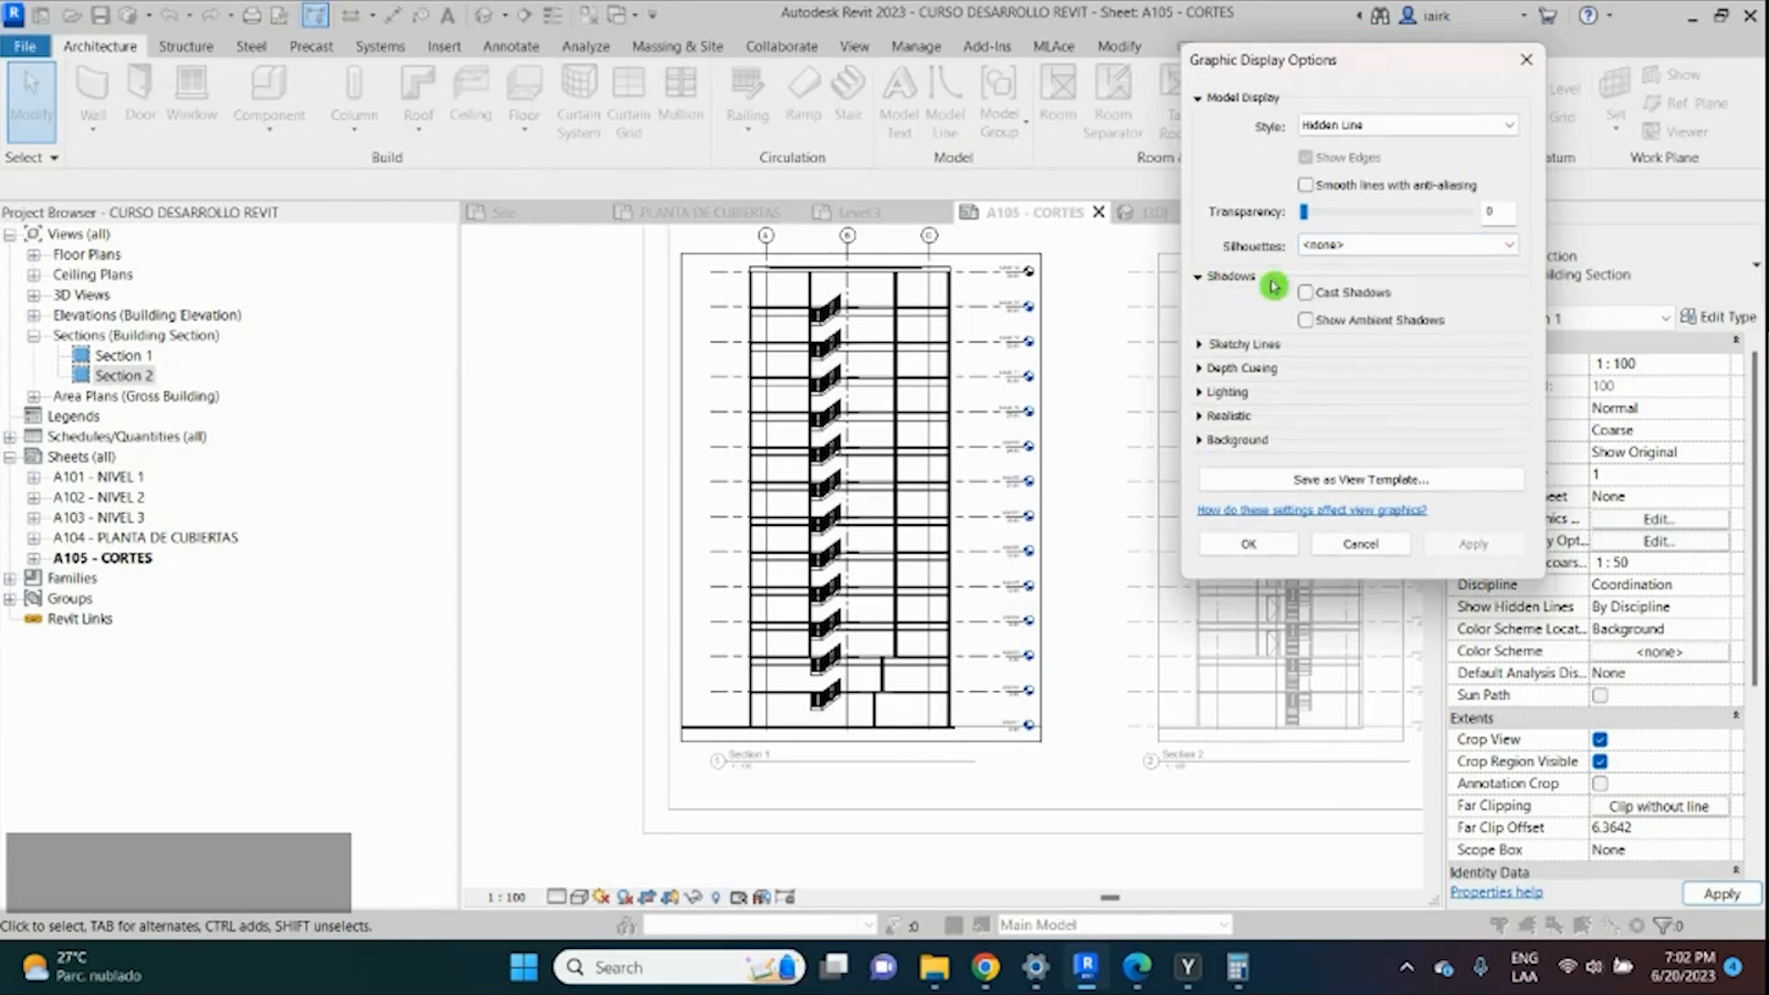
{"action": "left_click", "coordinate": [1305, 293]}
{"action": "left_click", "coordinate": [1472, 544]}
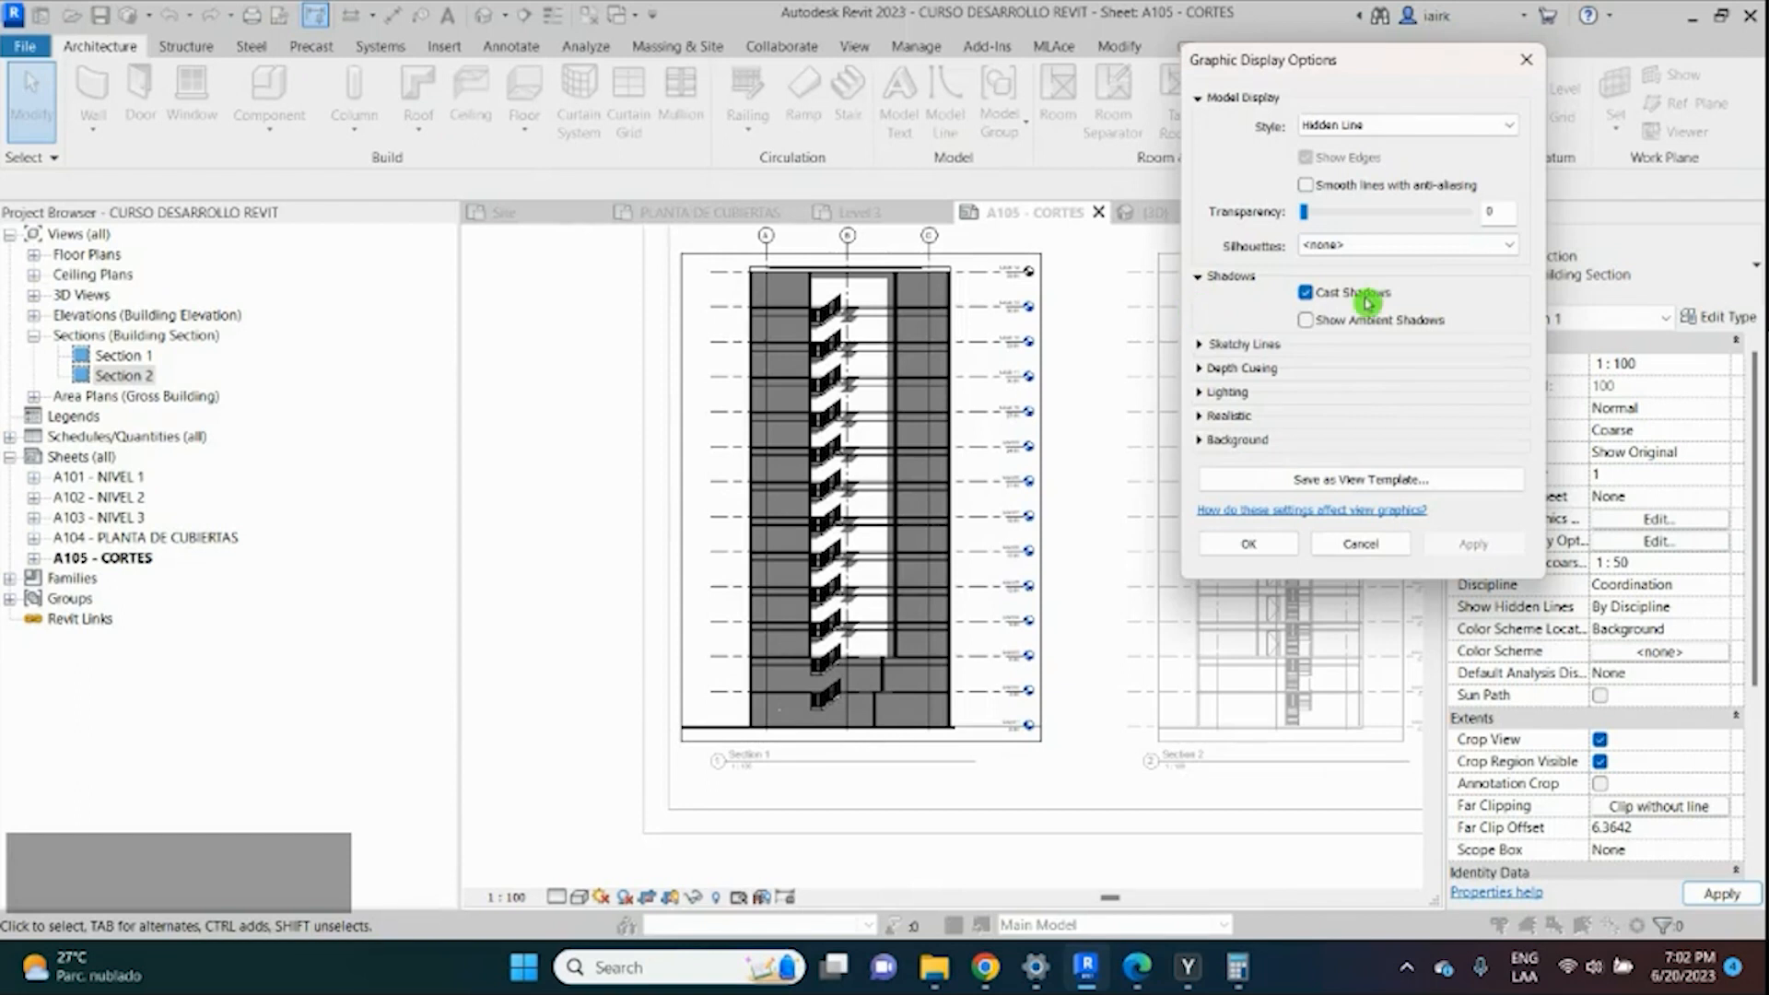
{"action": "left_click", "coordinate": [1201, 393]}
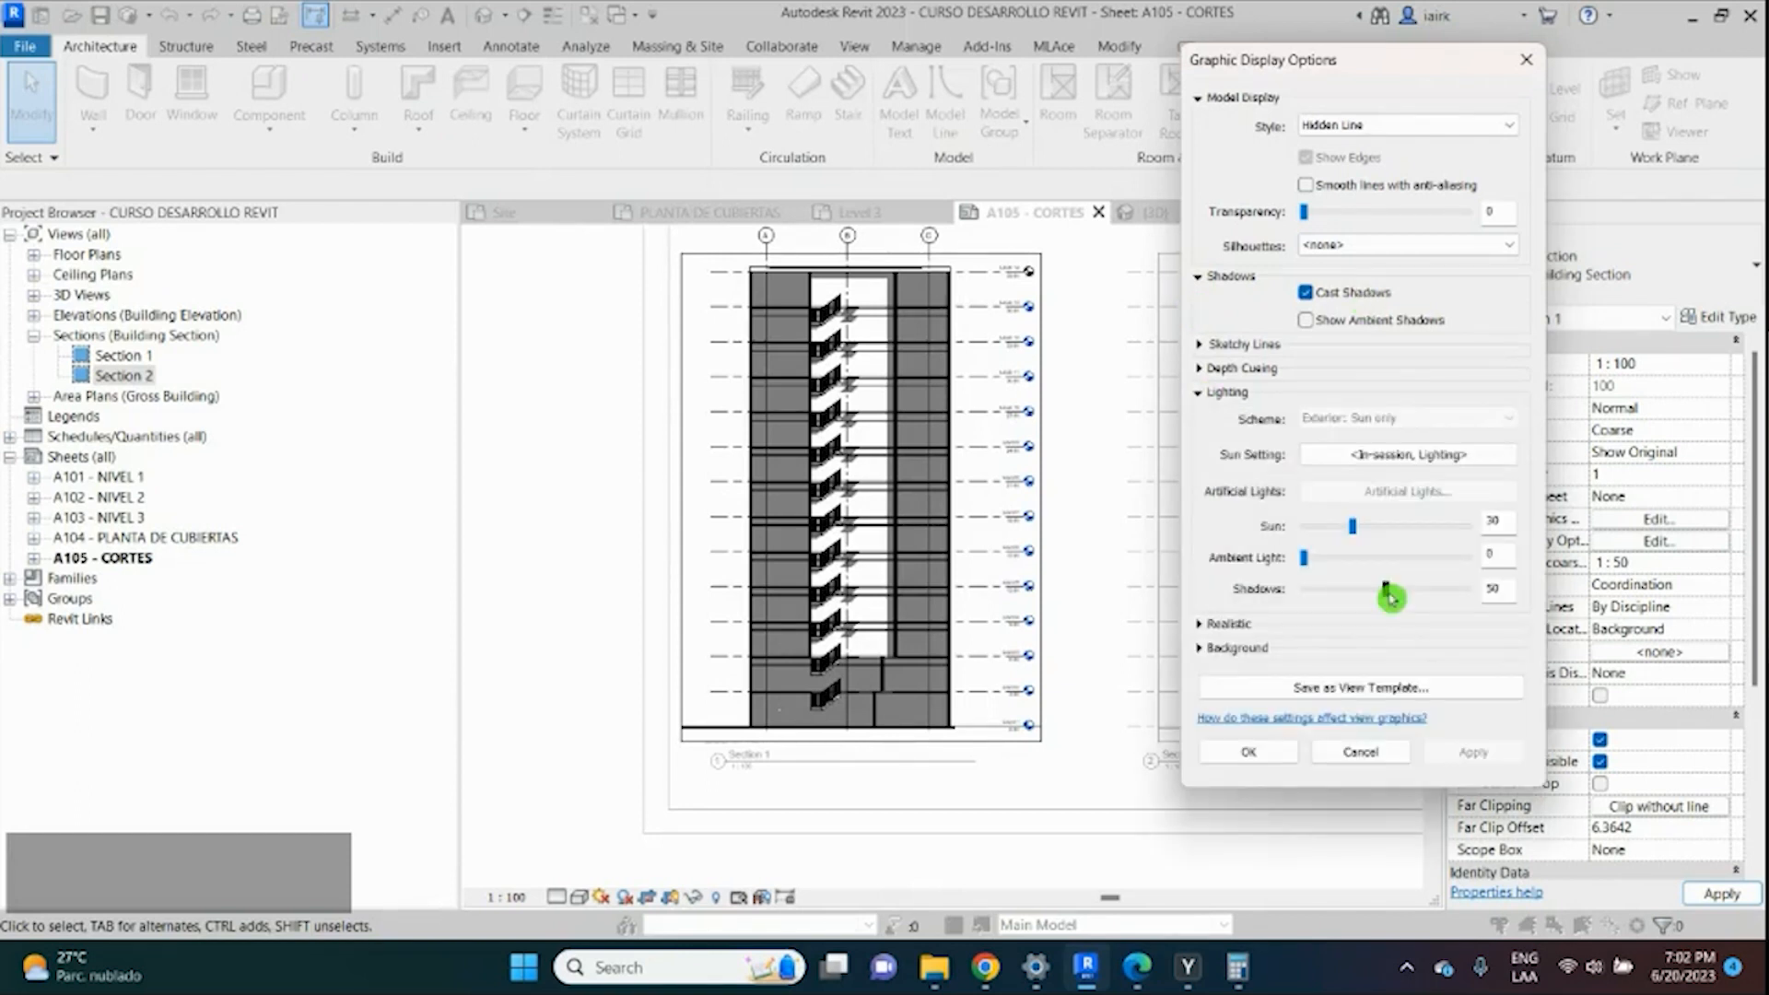
{"action": "left_click_drag", "start_coordinate": [1388, 590], "coordinate": [1324, 590]}
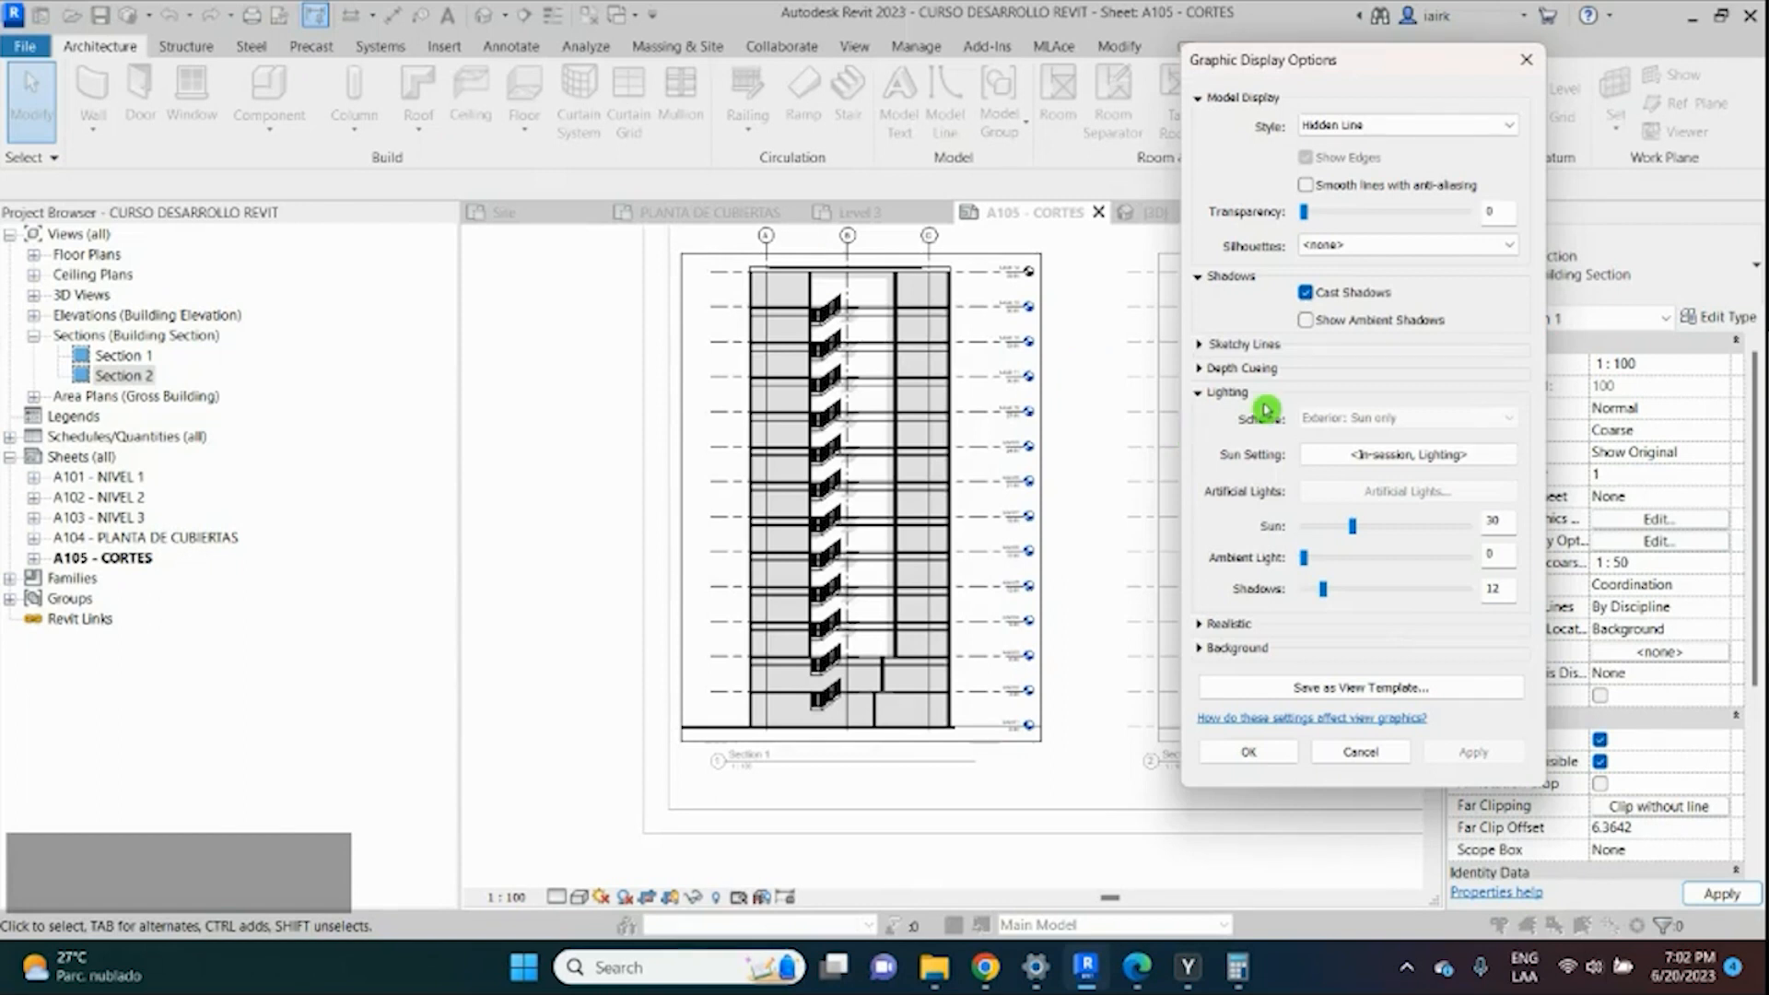
Turn on depth cueing for Section 1, set its far fade location to 37 and apply it.
{"action": "left_click", "coordinate": [1216, 368]}
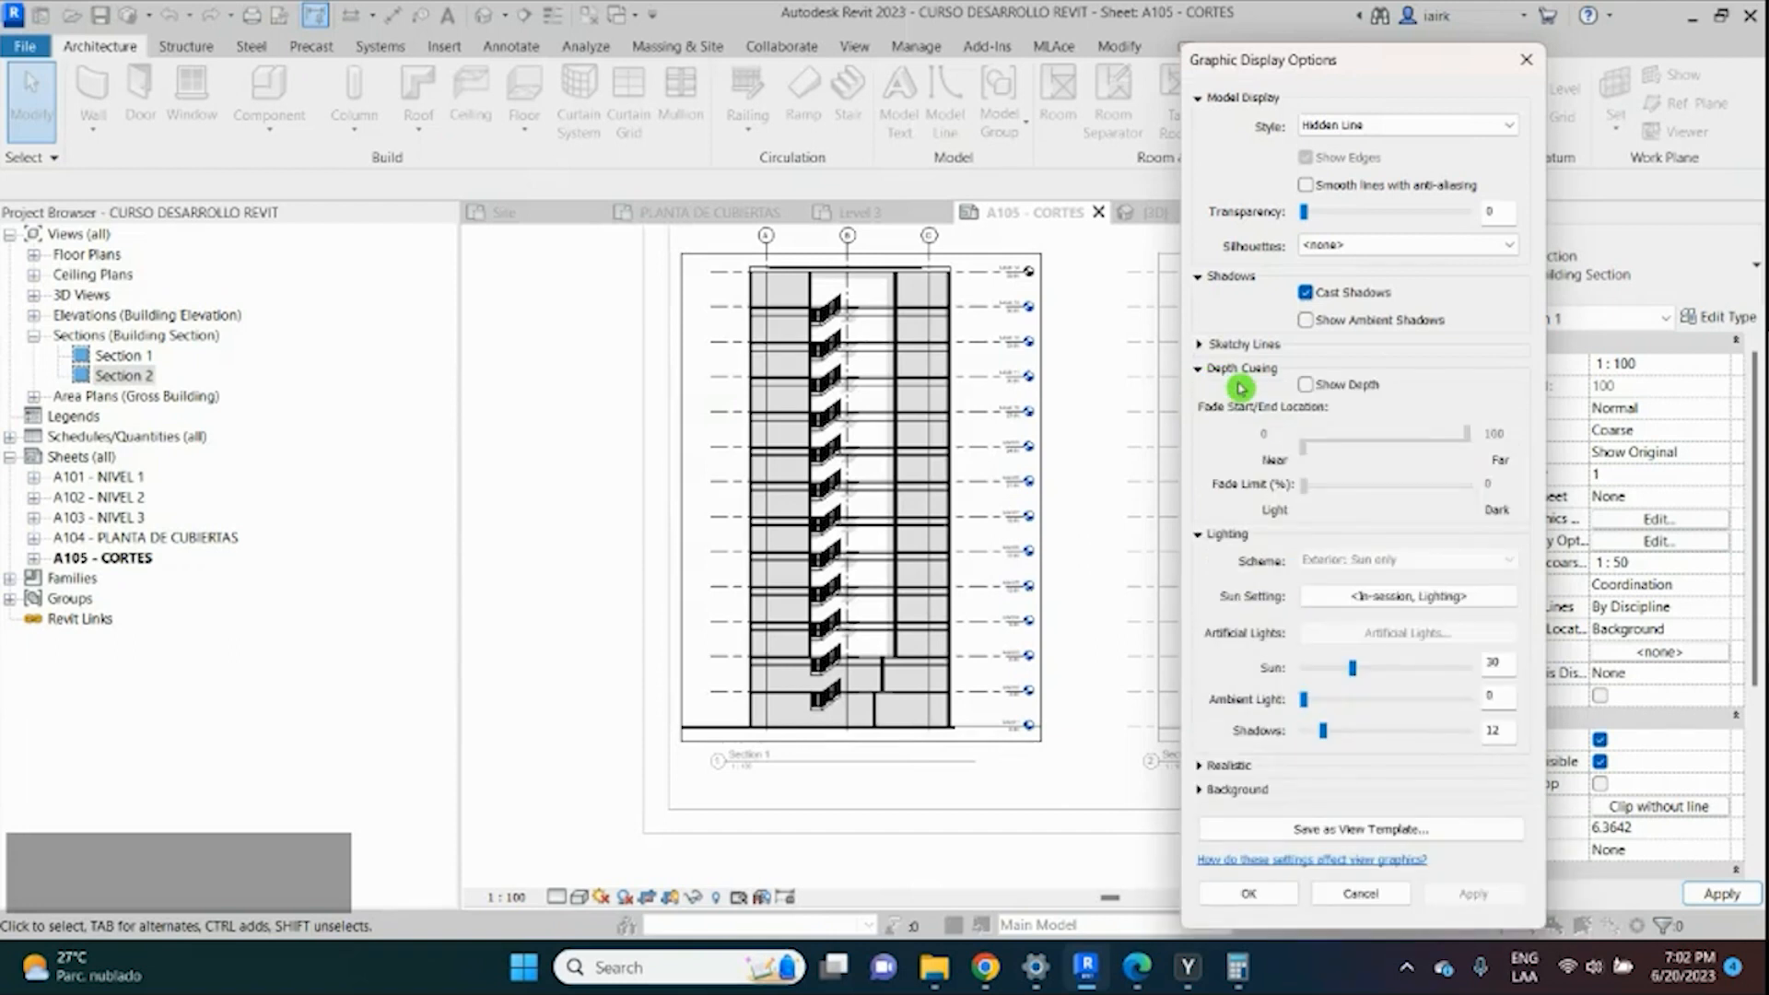
{"action": "left_click", "coordinate": [1306, 385]}
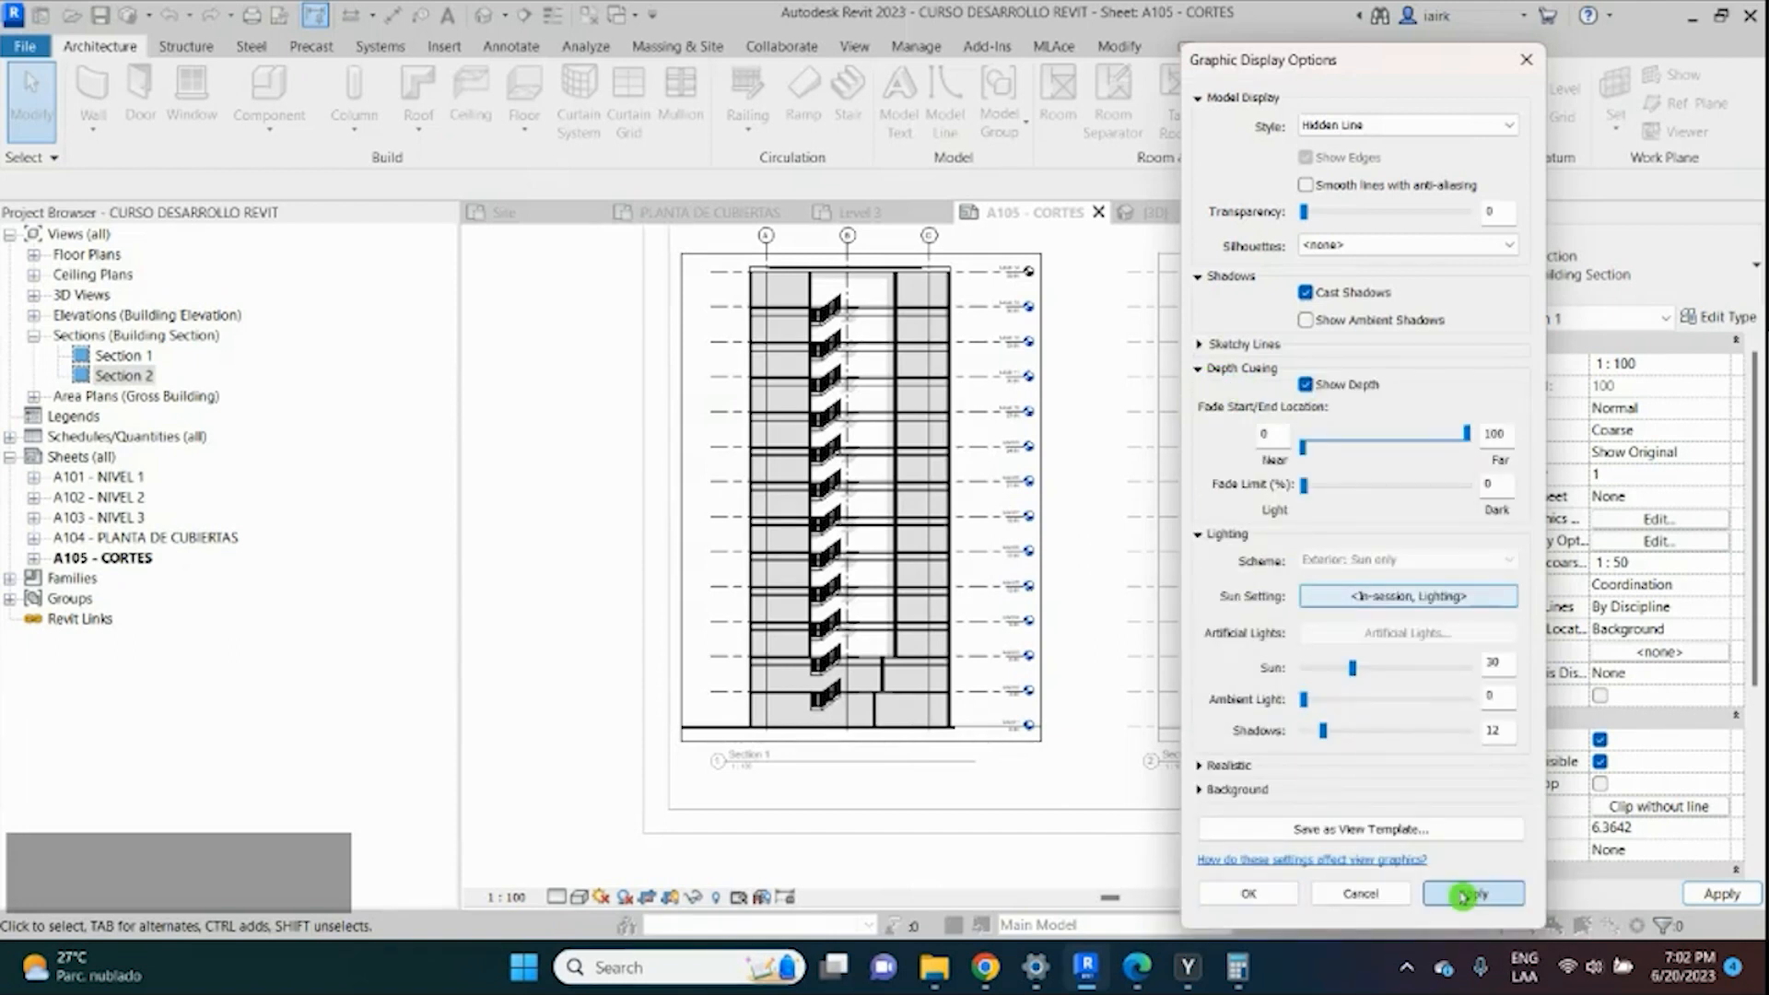
{"action": "left_click", "coordinate": [1465, 894]}
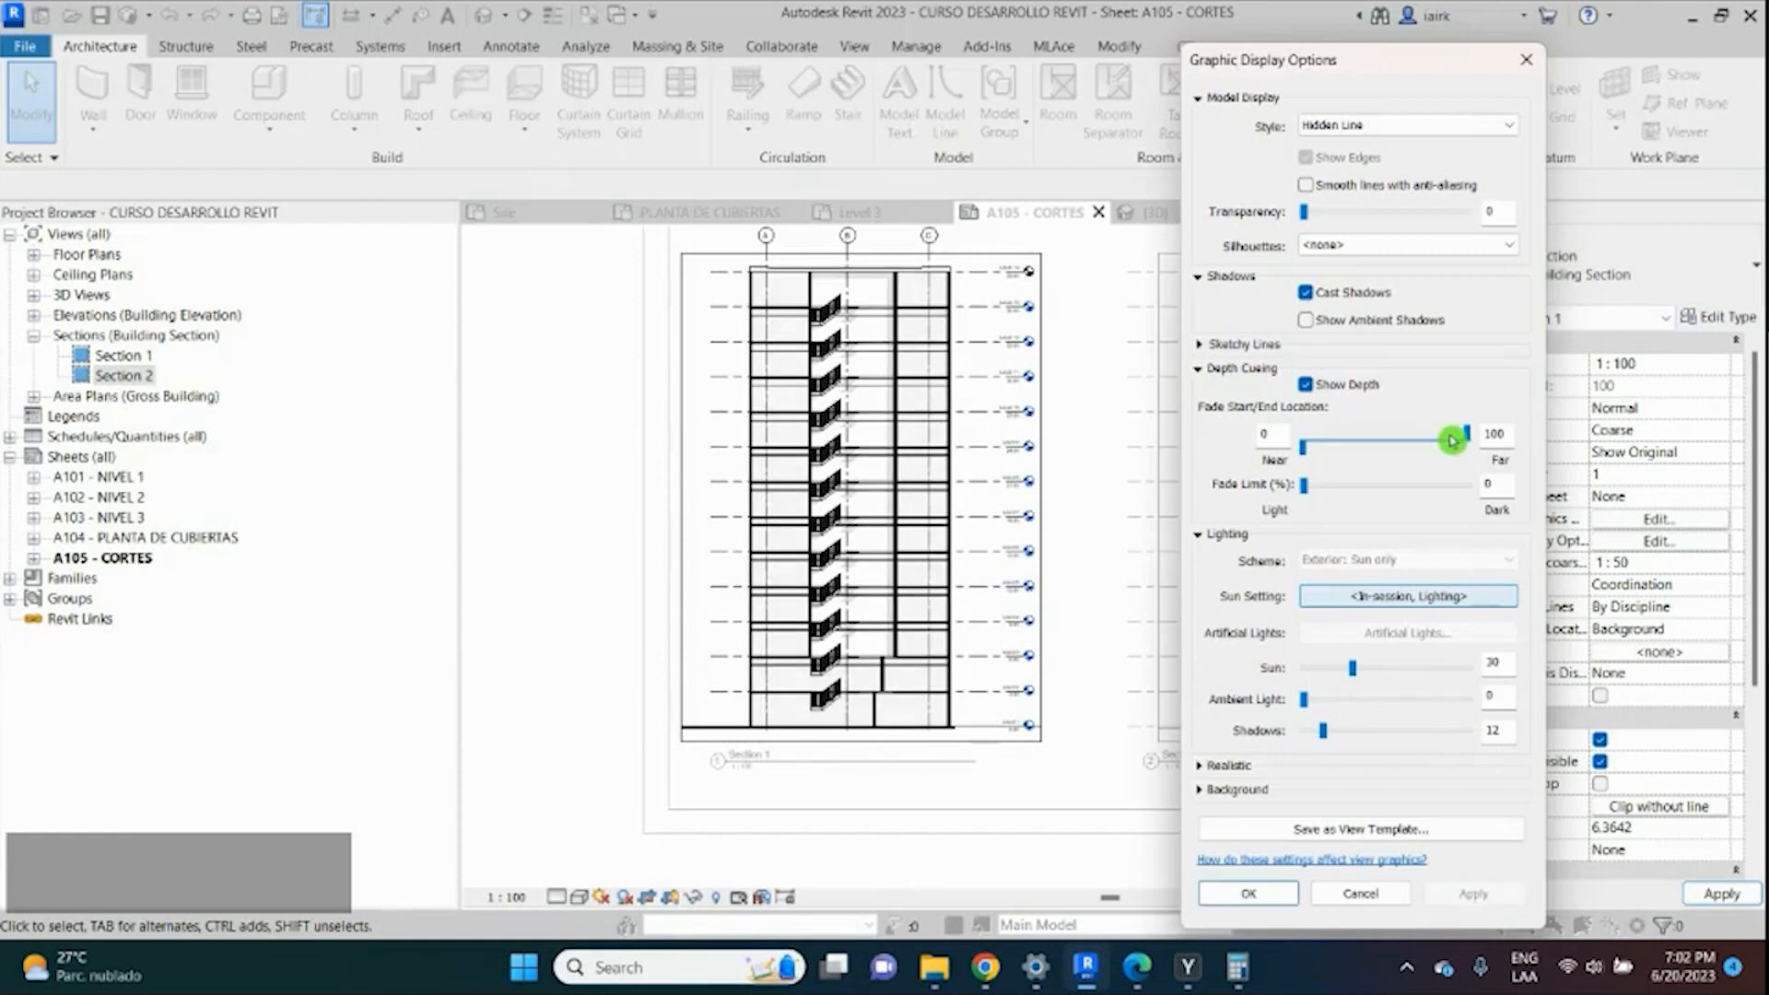
{"action": "left_click_drag", "start_coordinate": [1452, 441], "coordinate": [1363, 433]}
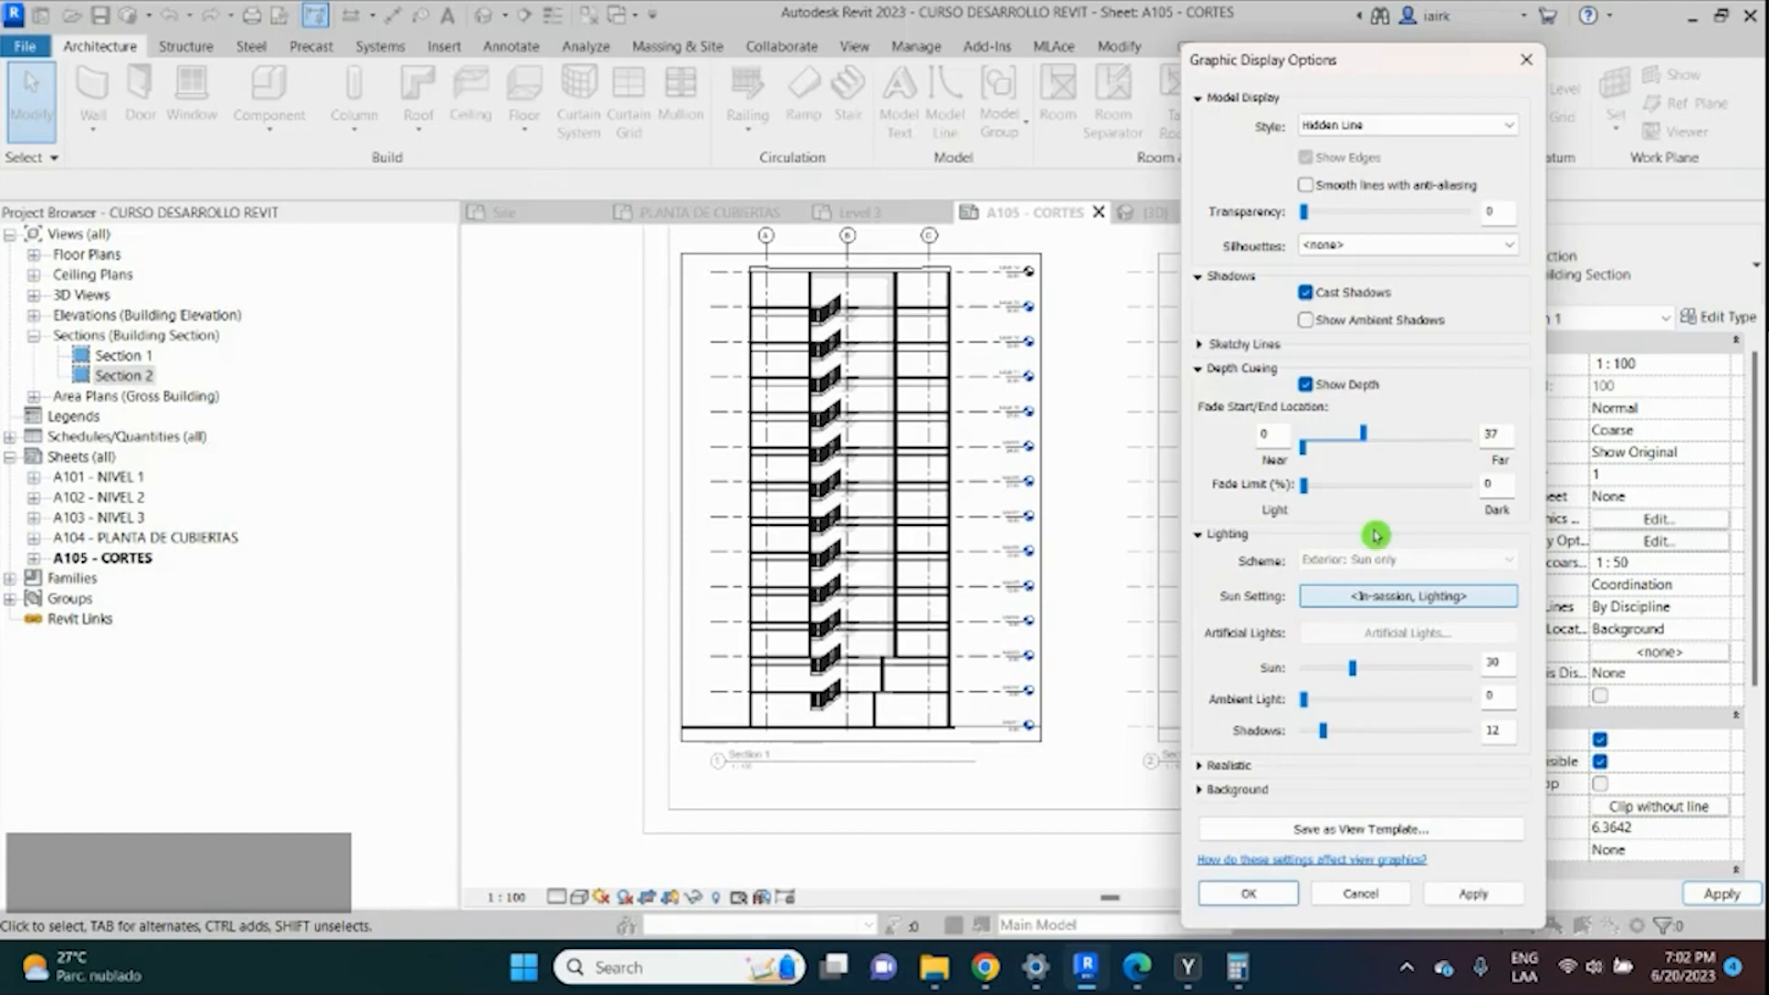
{"action": "left_click", "coordinate": [1471, 892]}
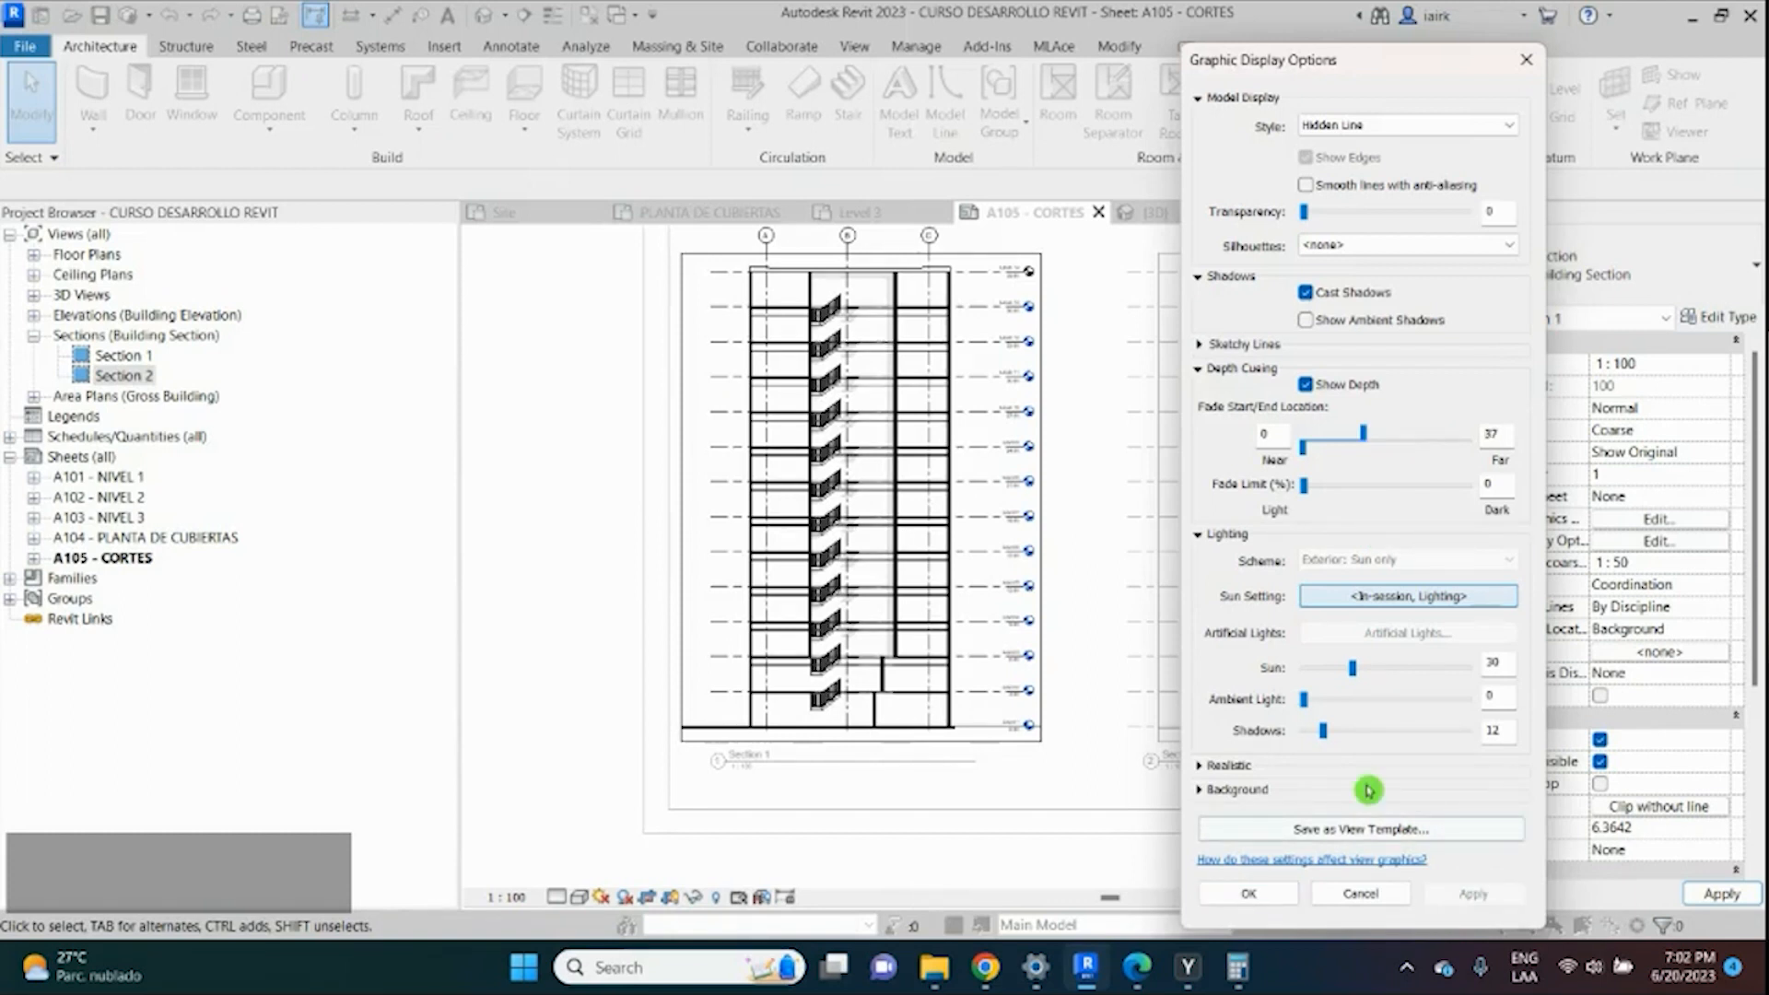
Set the far fade location of the depth cueing to 30 and accept the graphic display options.
{"action": "left_click", "coordinate": [1366, 445]}
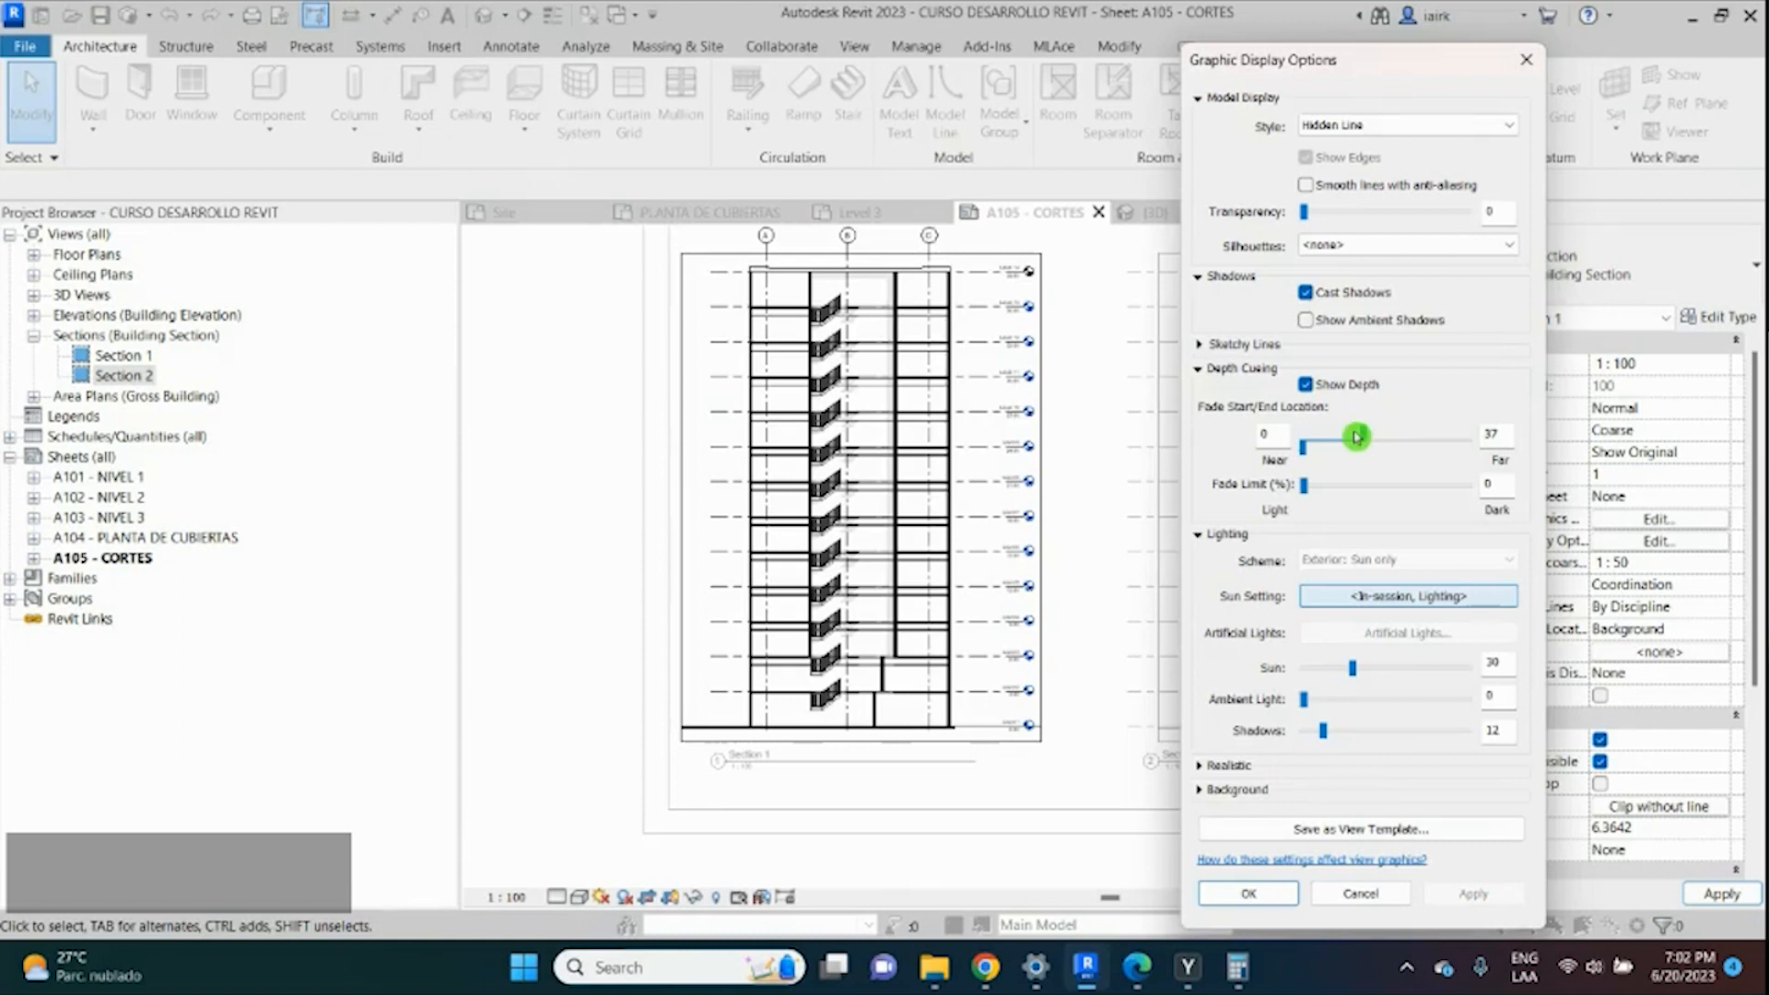
{"action": "left_click_drag", "start_coordinate": [1357, 437], "coordinate": [1351, 435]}
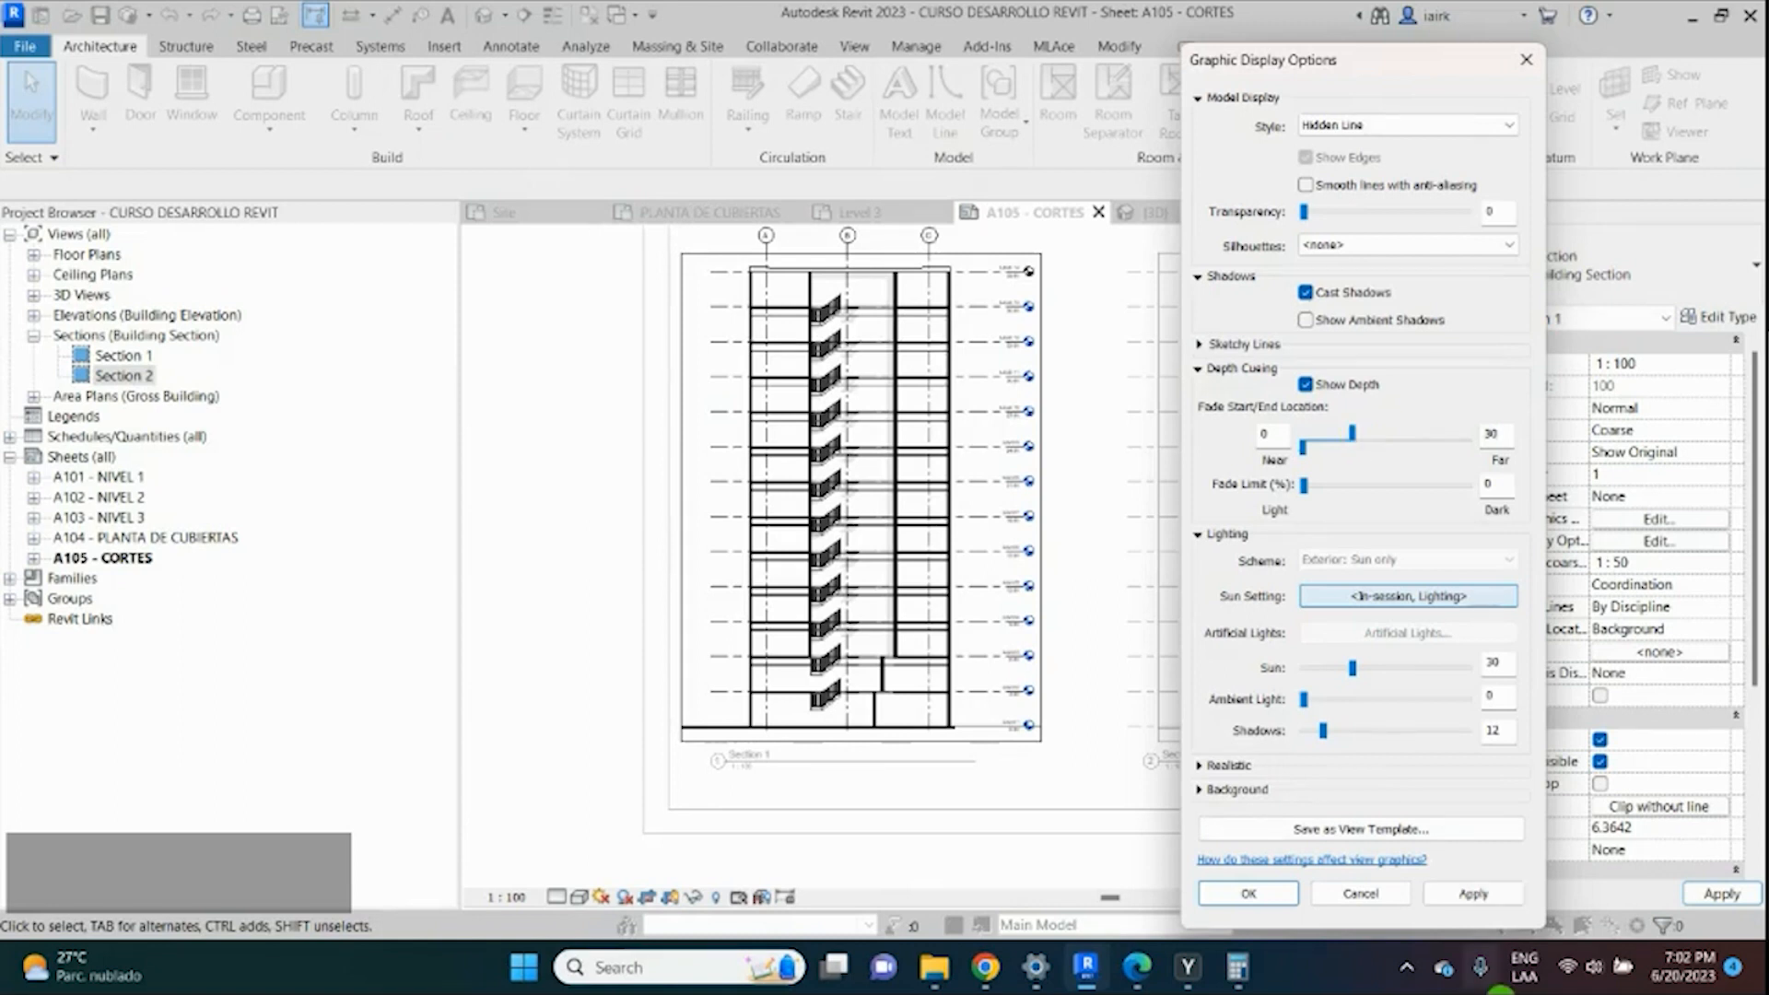
{"action": "left_click", "coordinate": [1474, 894]}
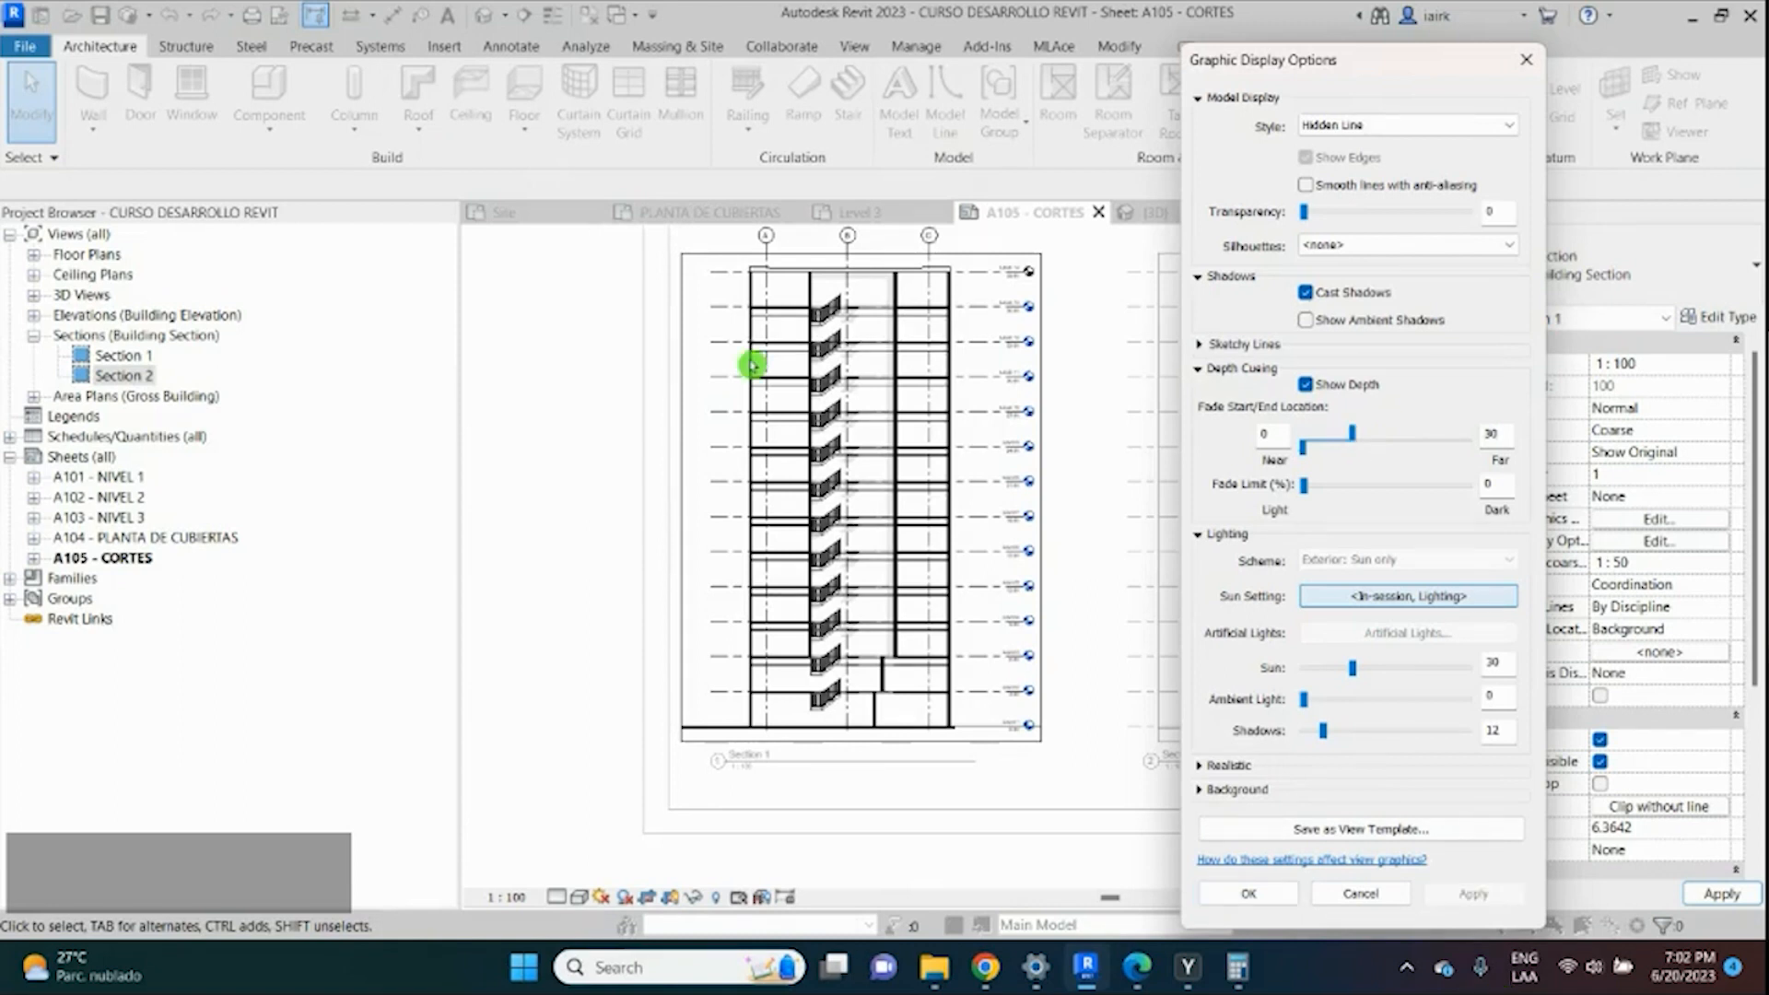
{"action": "left_click", "coordinate": [1249, 894]}
Examine the shadows and depth fading in Section 1, and compare it with Section 2 on the CORTES sheet.
{"action": "scroll", "coordinate": [860, 363], "scroll_direction": "up", "scroll_amount": 5}
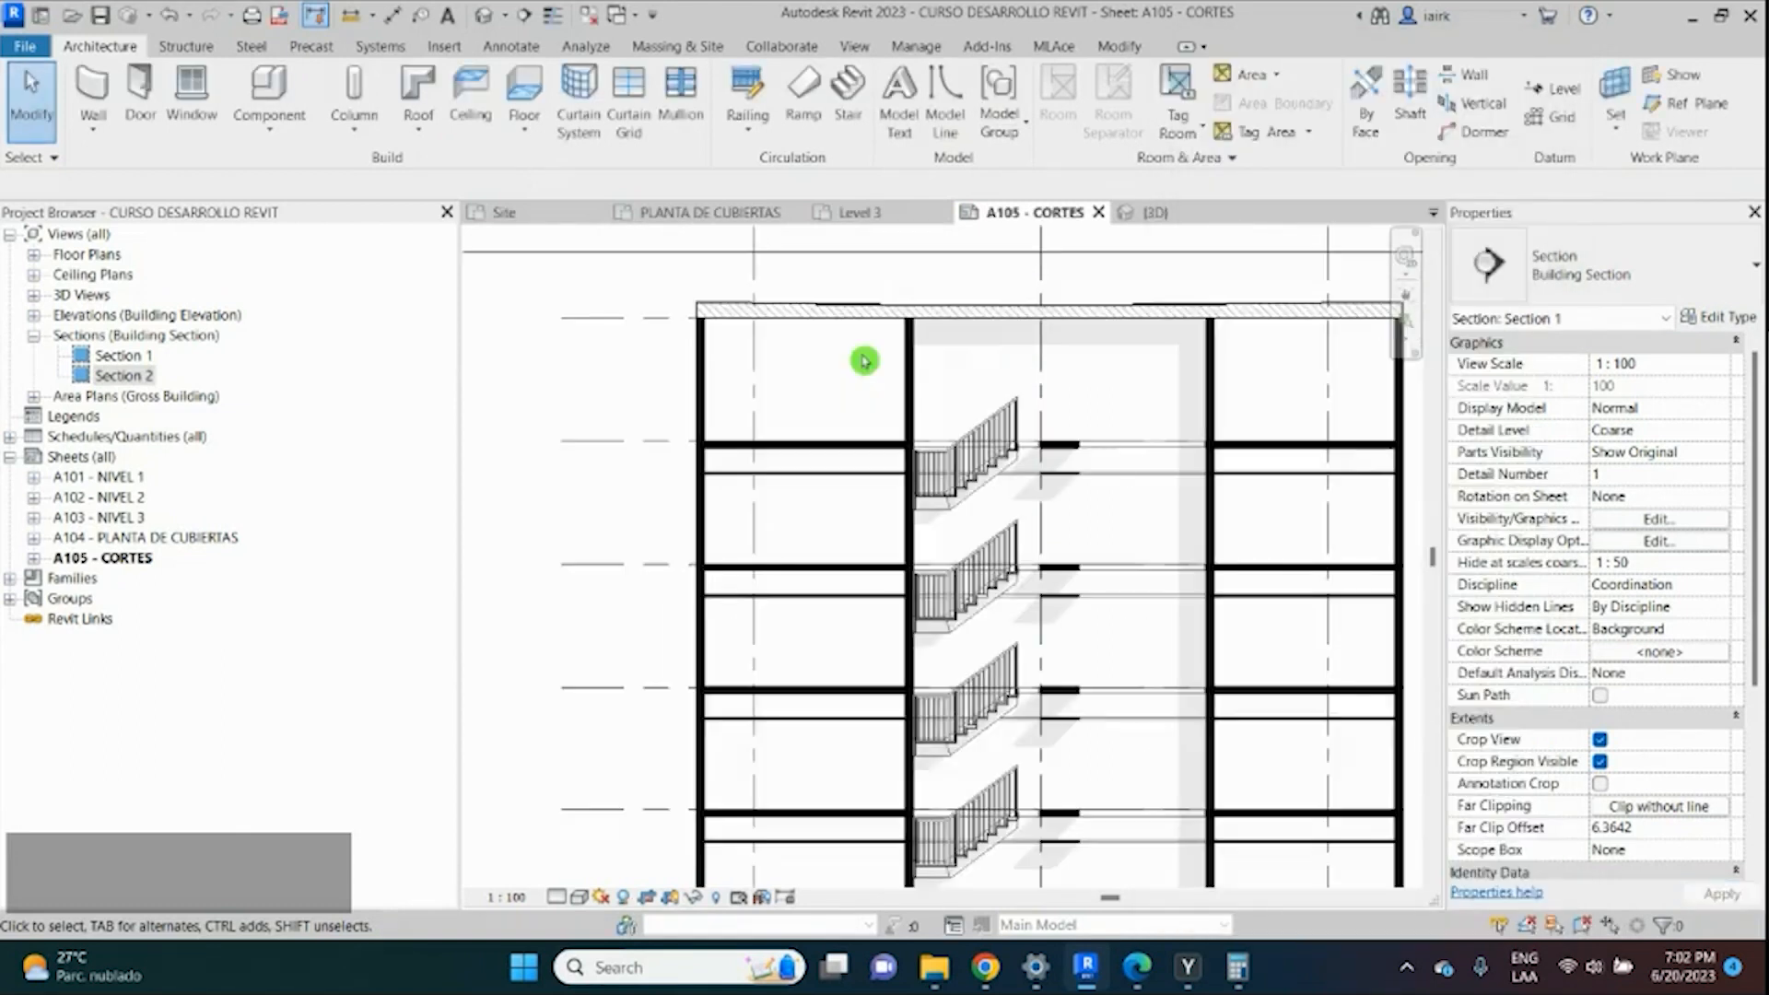
{"action": "scroll", "coordinate": [865, 360], "scroll_direction": "down", "scroll_amount": 4}
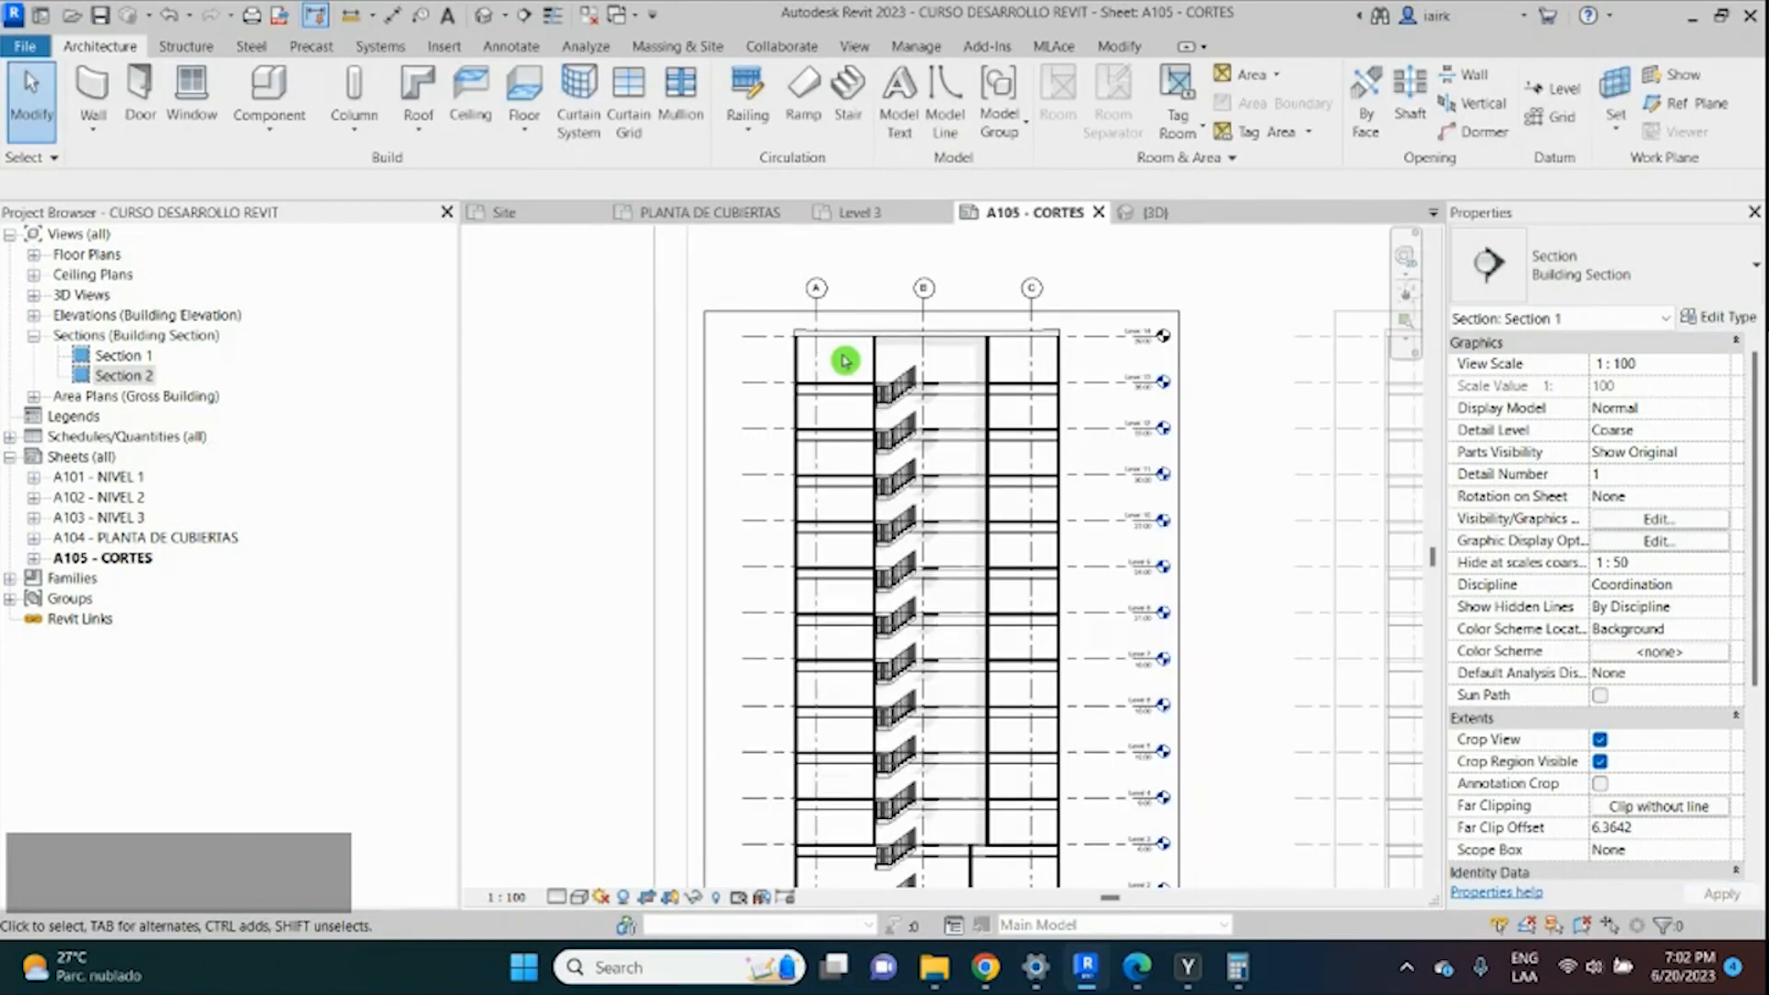
{"action": "scroll", "coordinate": [845, 361], "scroll_direction": "down", "scroll_amount": 5}
{"action": "scroll", "coordinate": [820, 461], "scroll_direction": "up", "scroll_amount": 5}
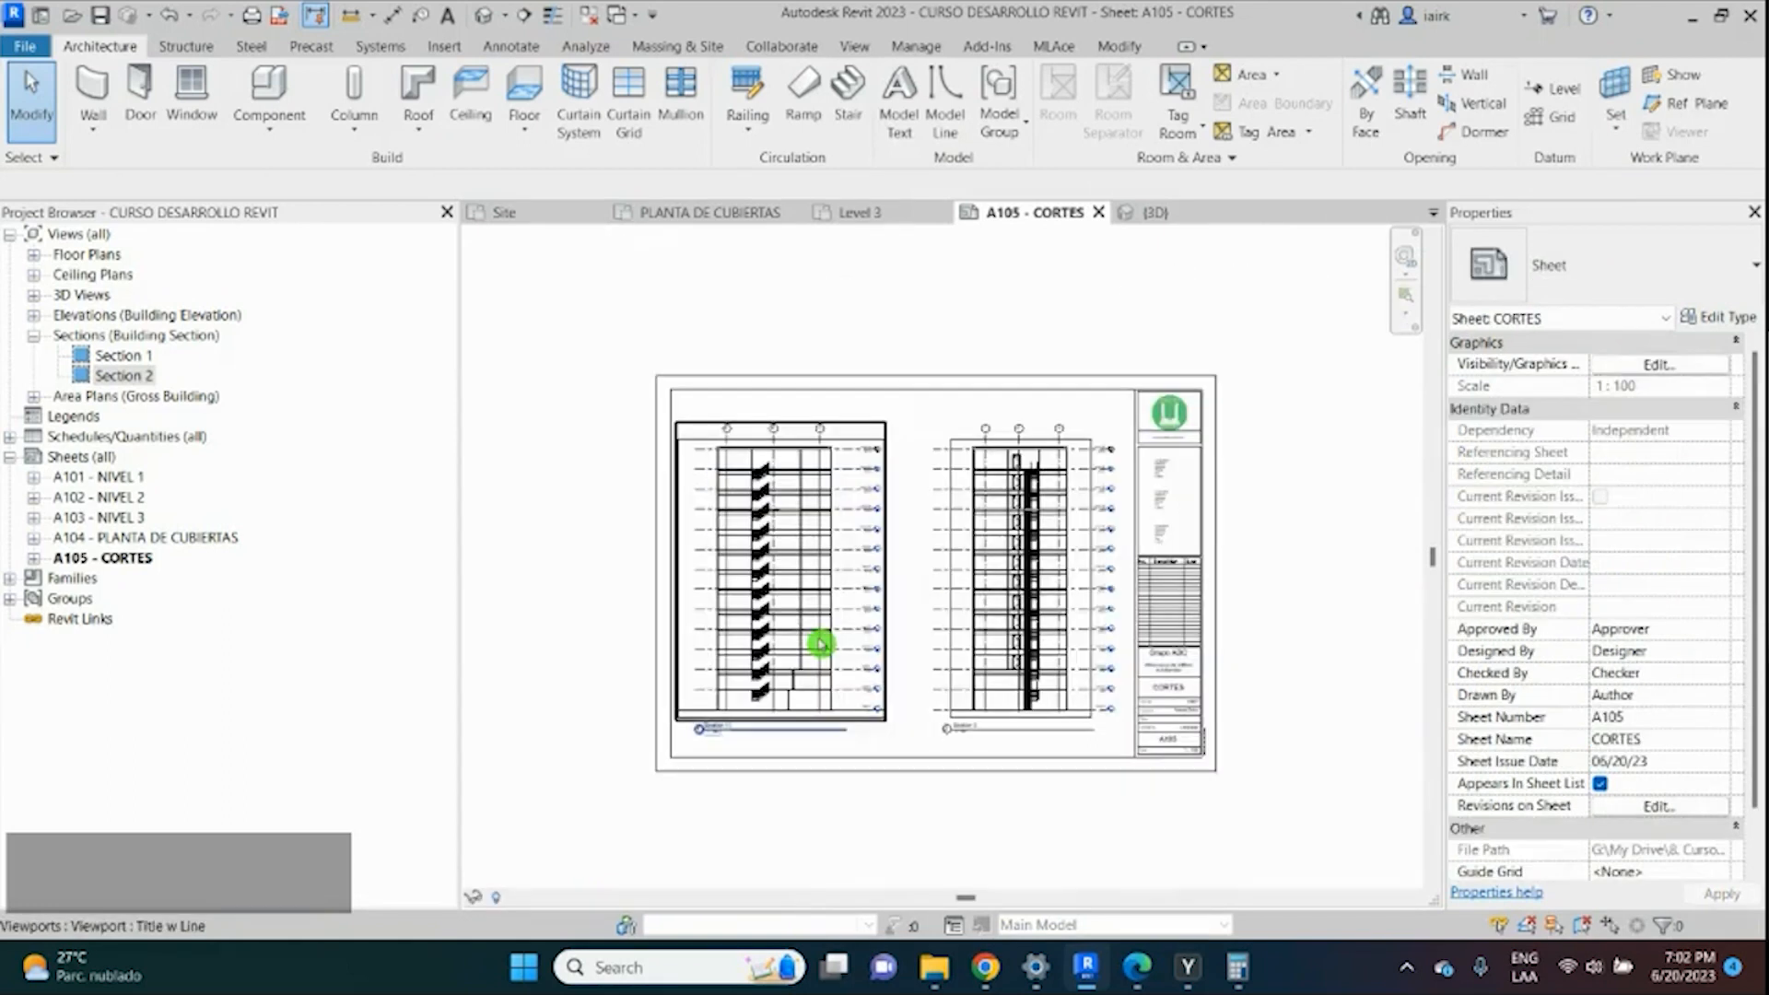
{"action": "scroll", "coordinate": [995, 639], "scroll_direction": "up", "scroll_amount": 2}
{"action": "double_click", "coordinate": [1060, 643]}
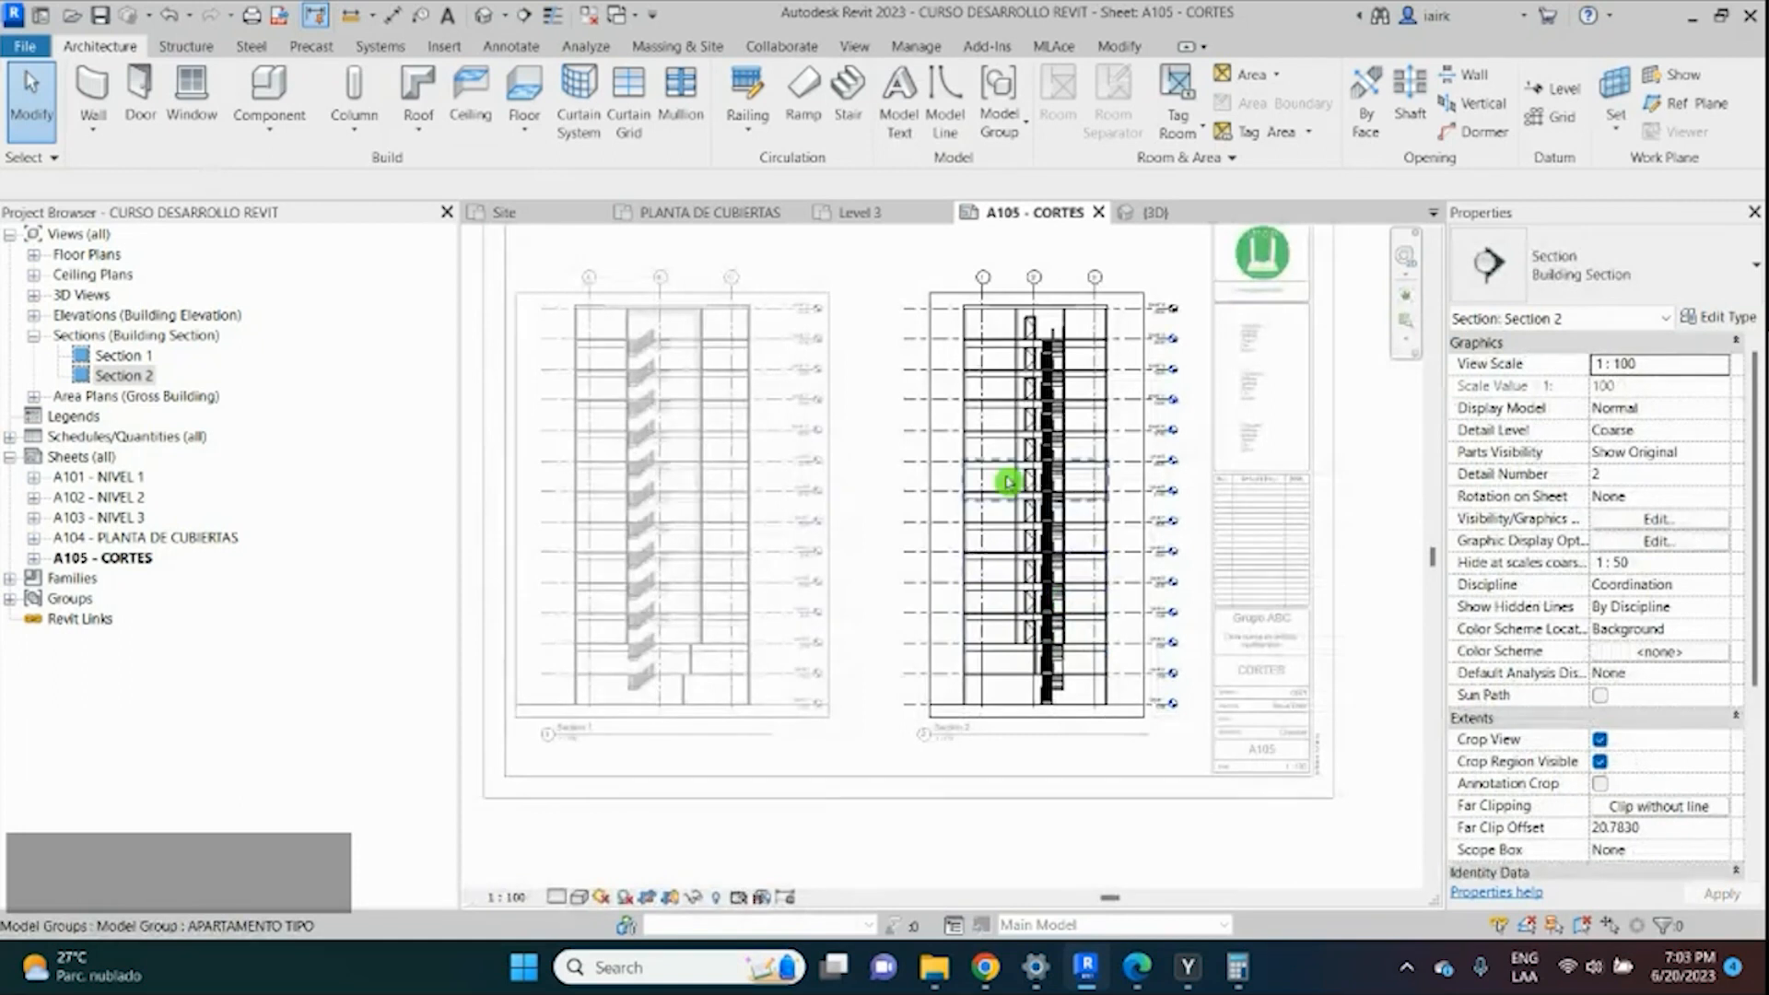
{"action": "double_click", "coordinate": [1050, 833]}
{"action": "scroll", "coordinate": [888, 559], "scroll_direction": "down", "scroll_amount": 1}
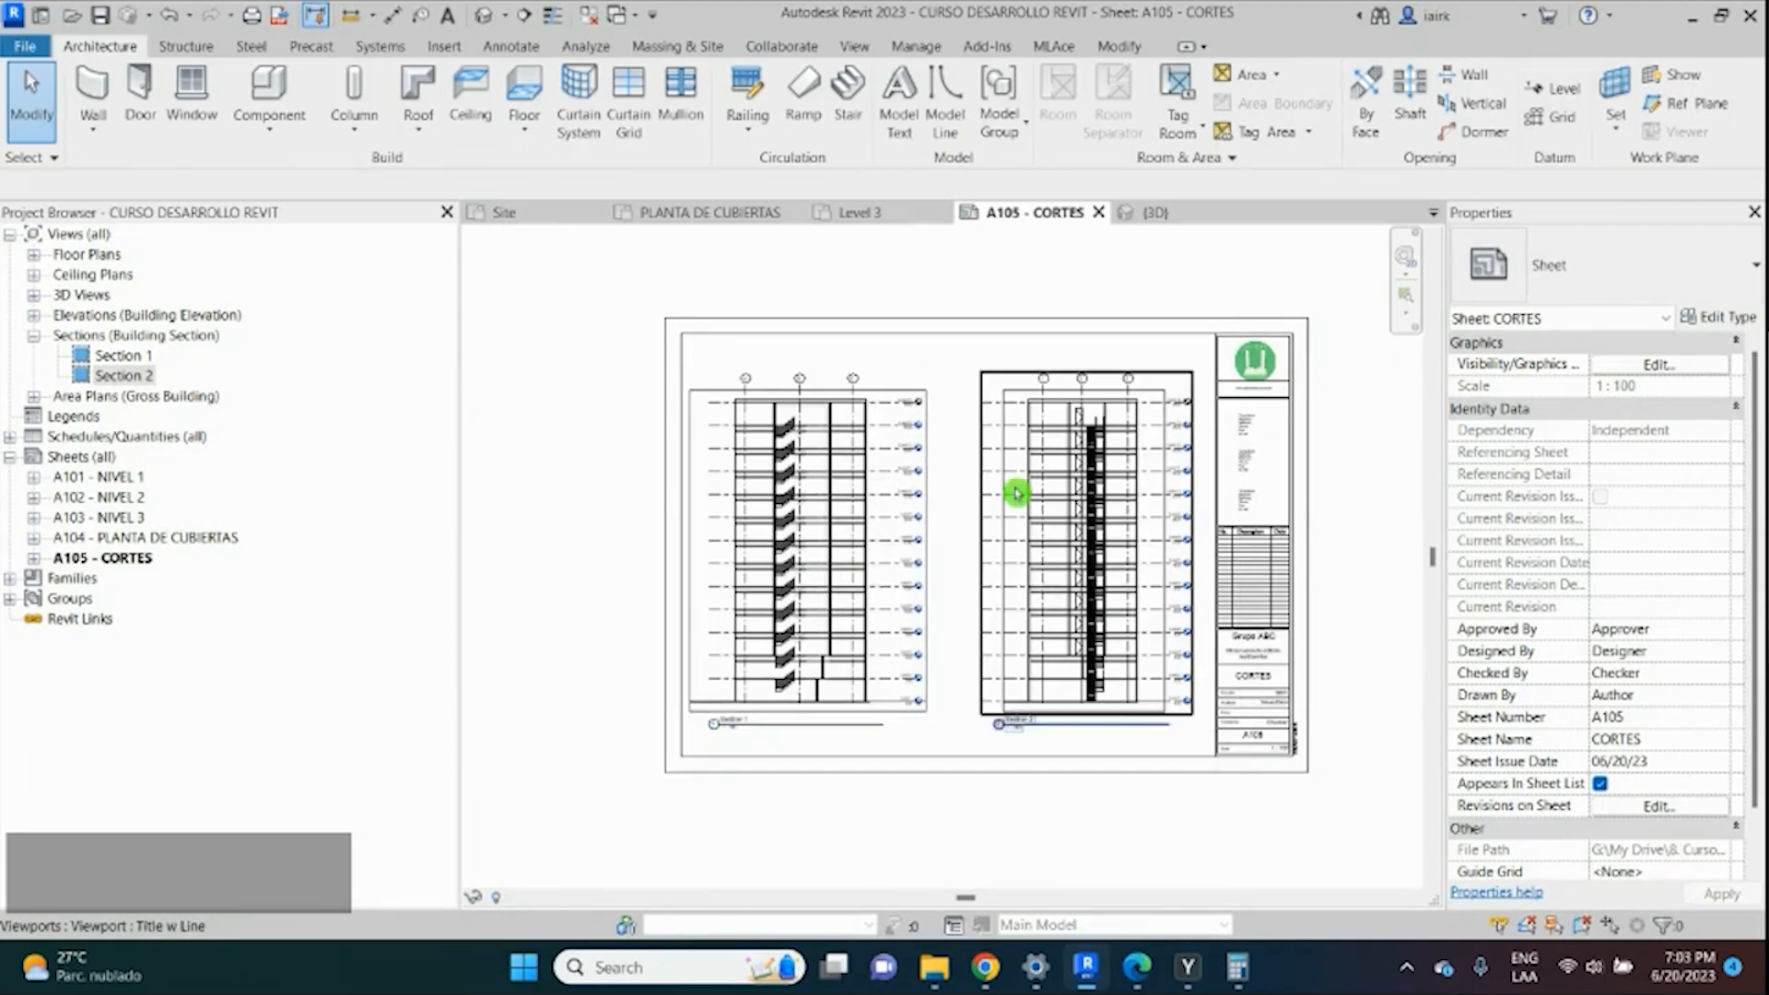
{"action": "scroll", "coordinate": [1076, 504], "scroll_direction": "up", "scroll_amount": 2}
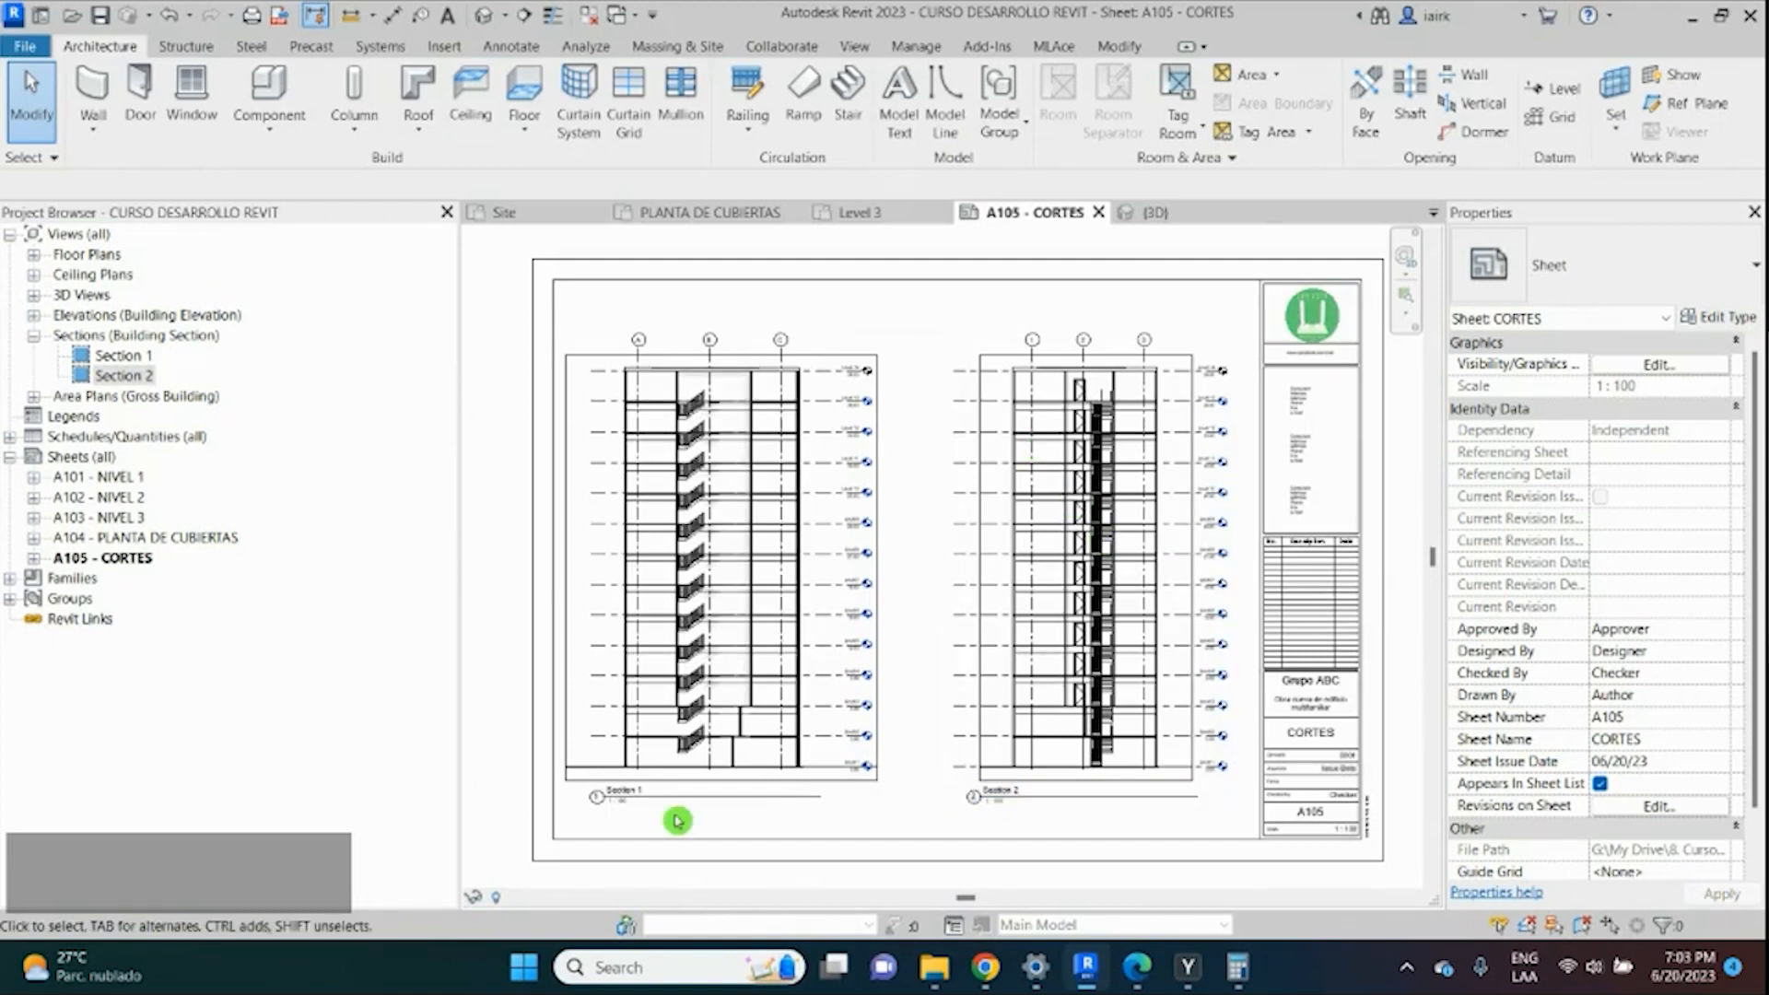
Give Section 1 a Gradient background in its graphic display options, and deactivate the view to check it on the sheet.
{"action": "double_click", "coordinate": [671, 599]}
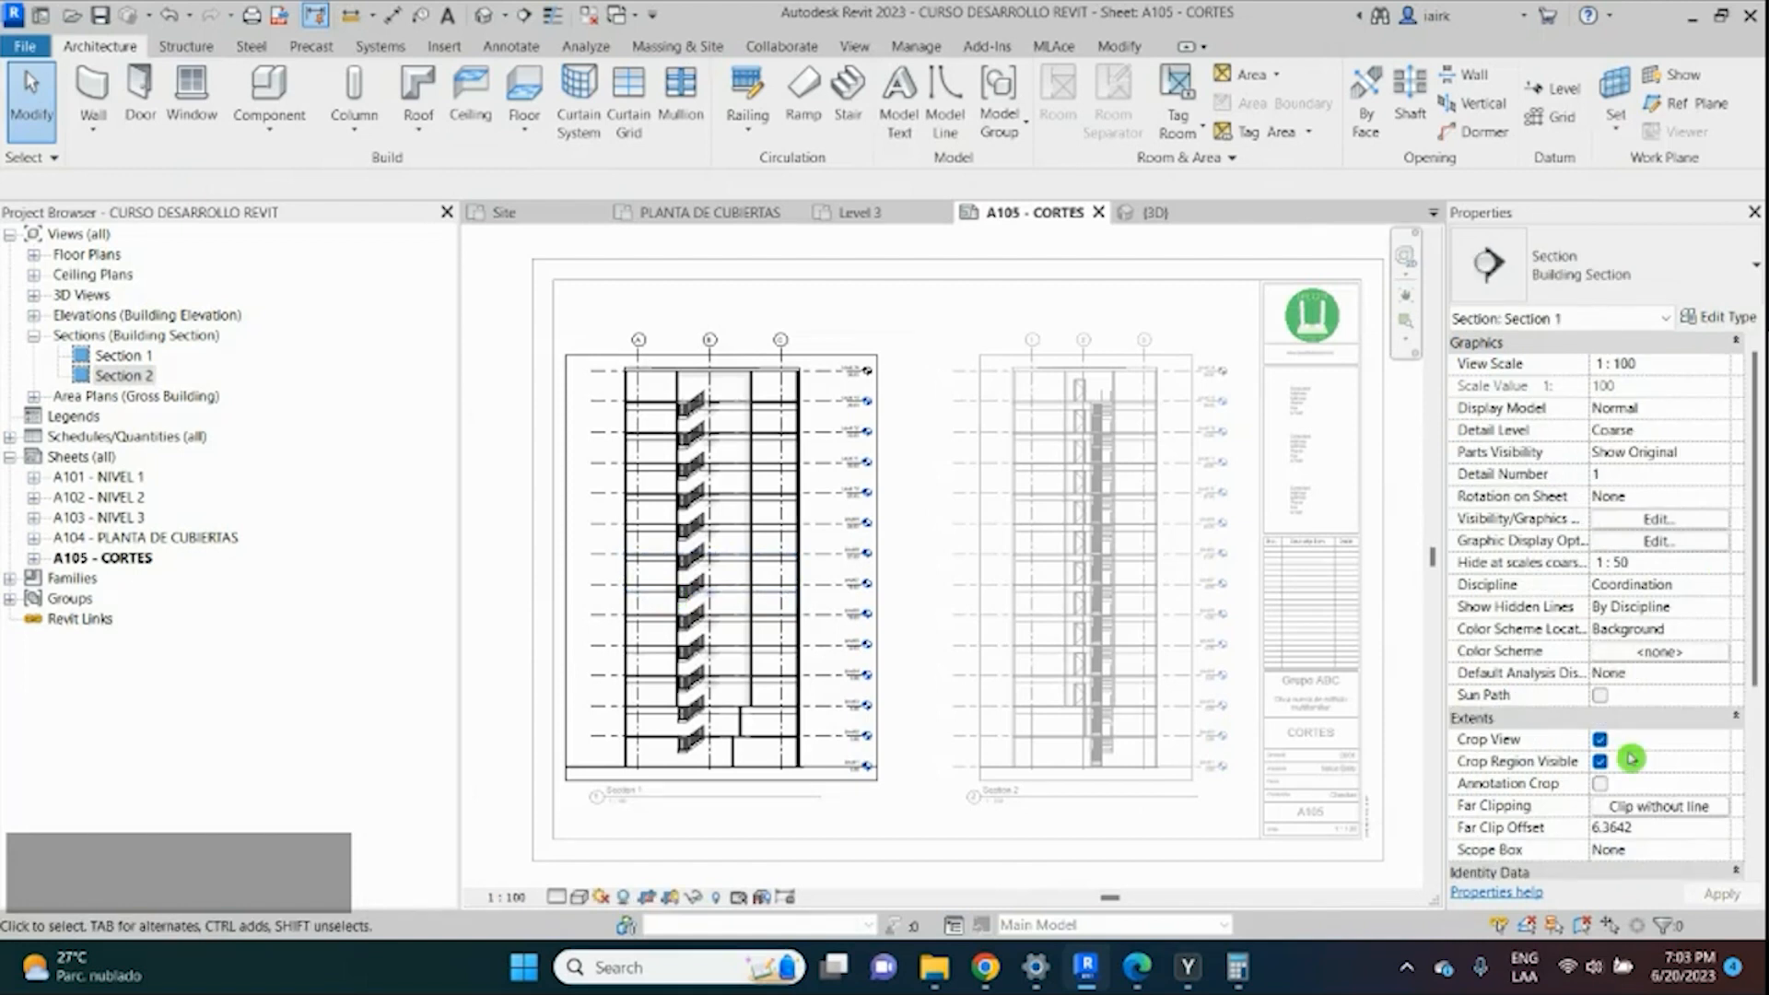
{"action": "left_click", "coordinate": [1628, 545]}
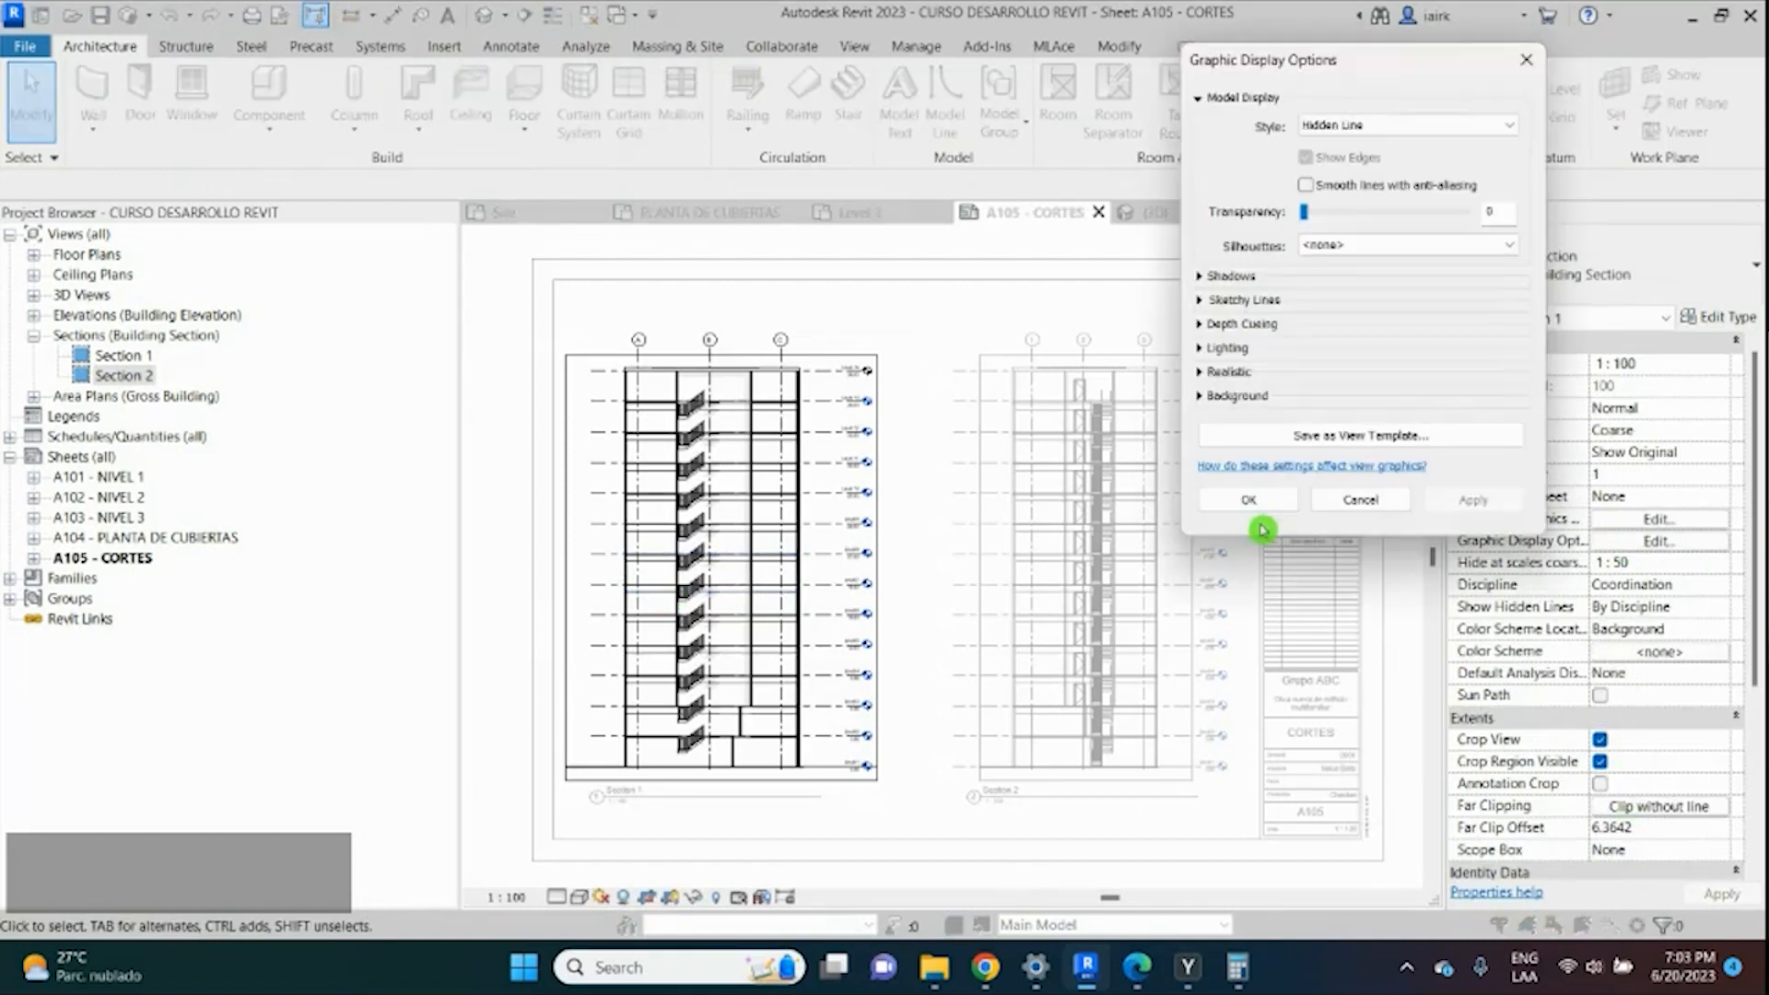
{"action": "left_click", "coordinate": [1198, 397]}
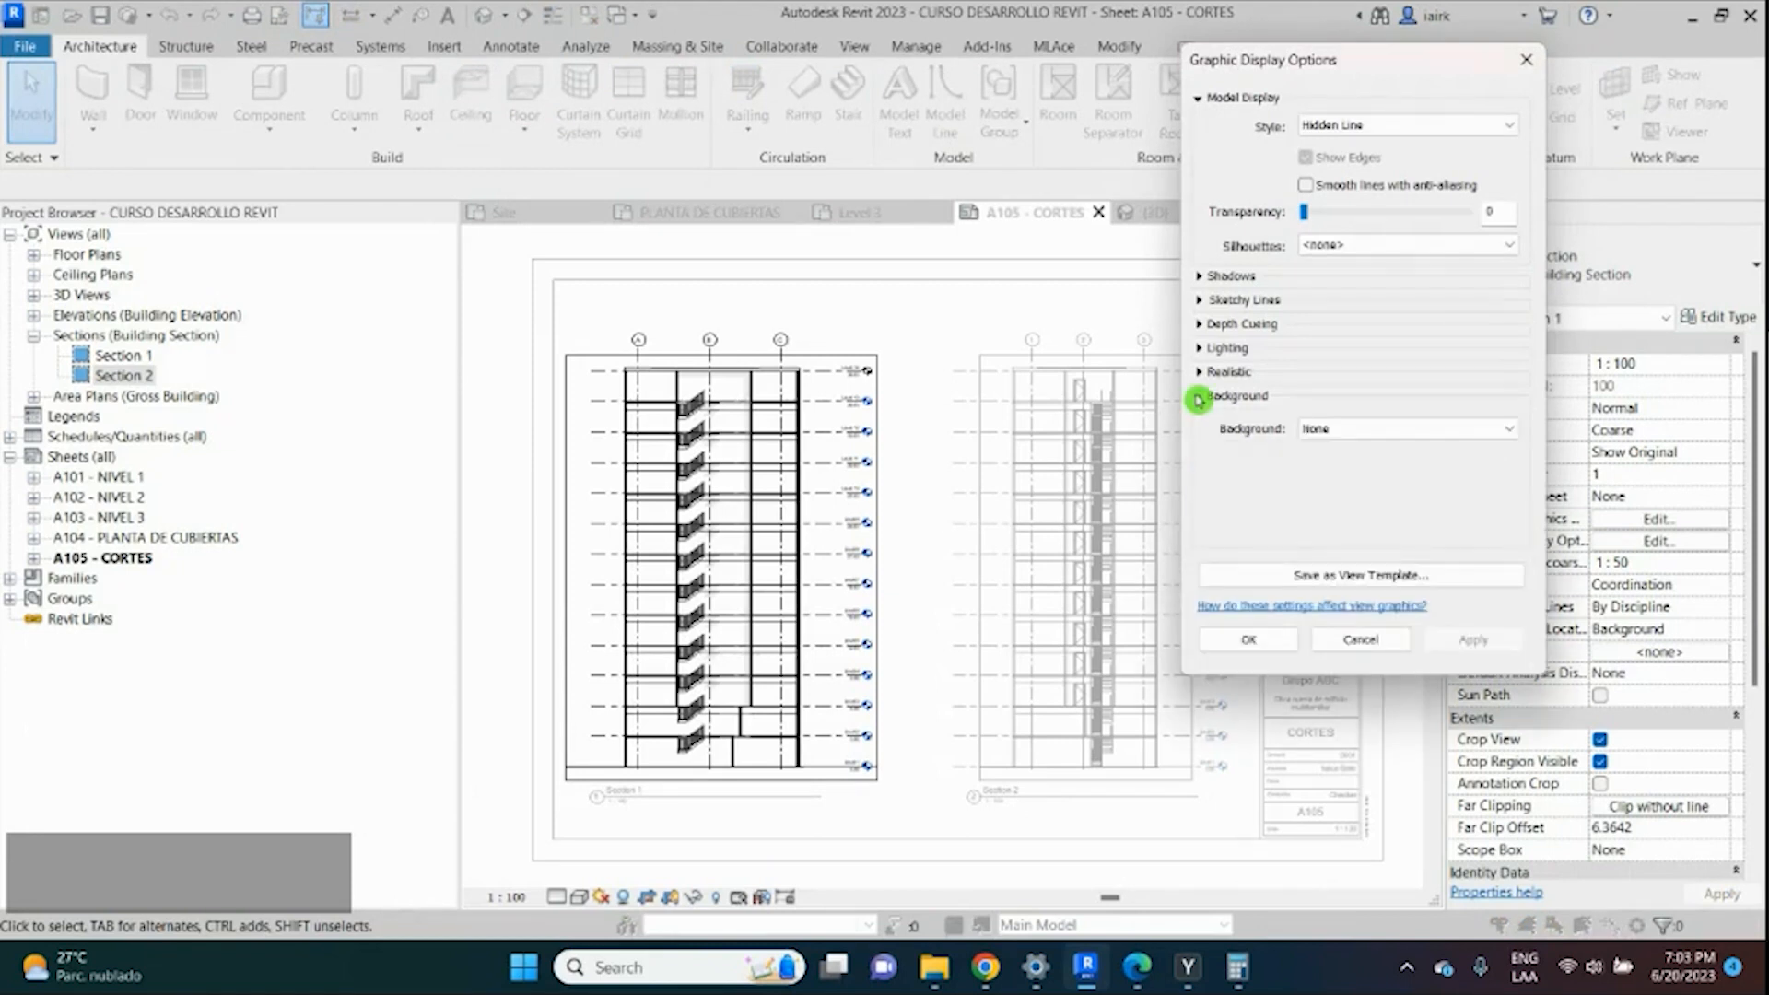
{"action": "left_click", "coordinate": [1344, 443]}
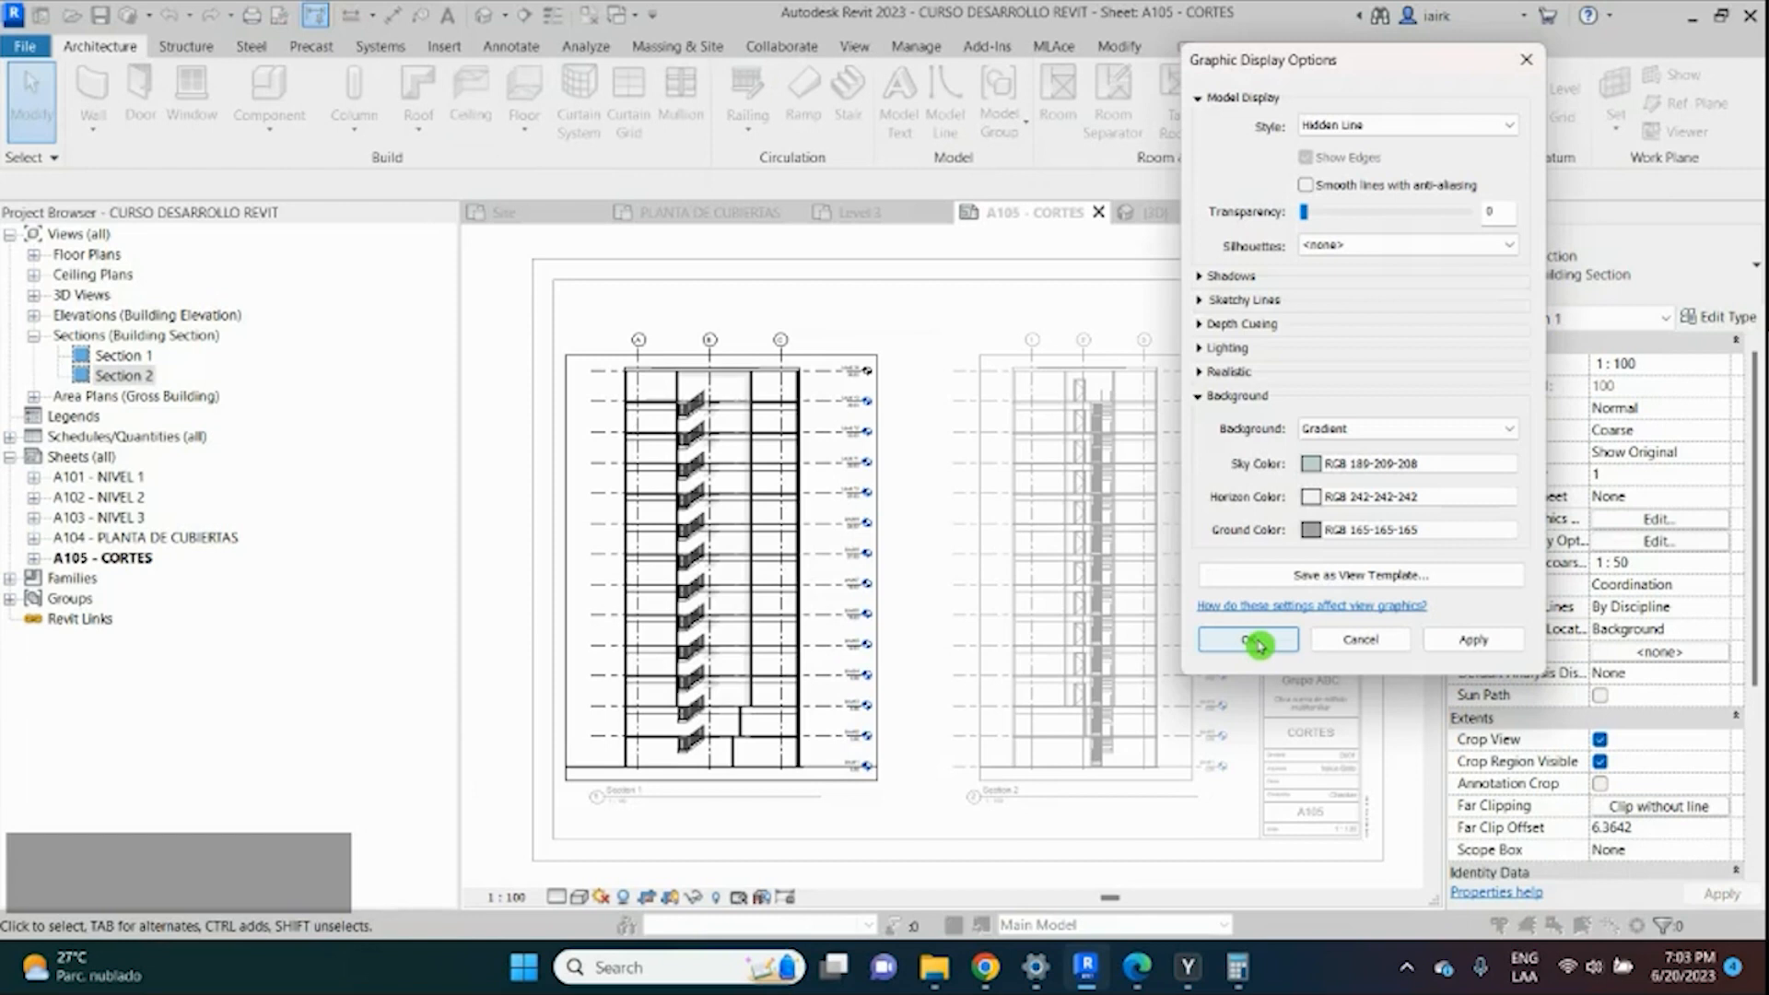
{"action": "left_click", "coordinate": [1258, 642]}
{"action": "scroll", "coordinate": [785, 392], "scroll_direction": "down", "scroll_amount": 2}
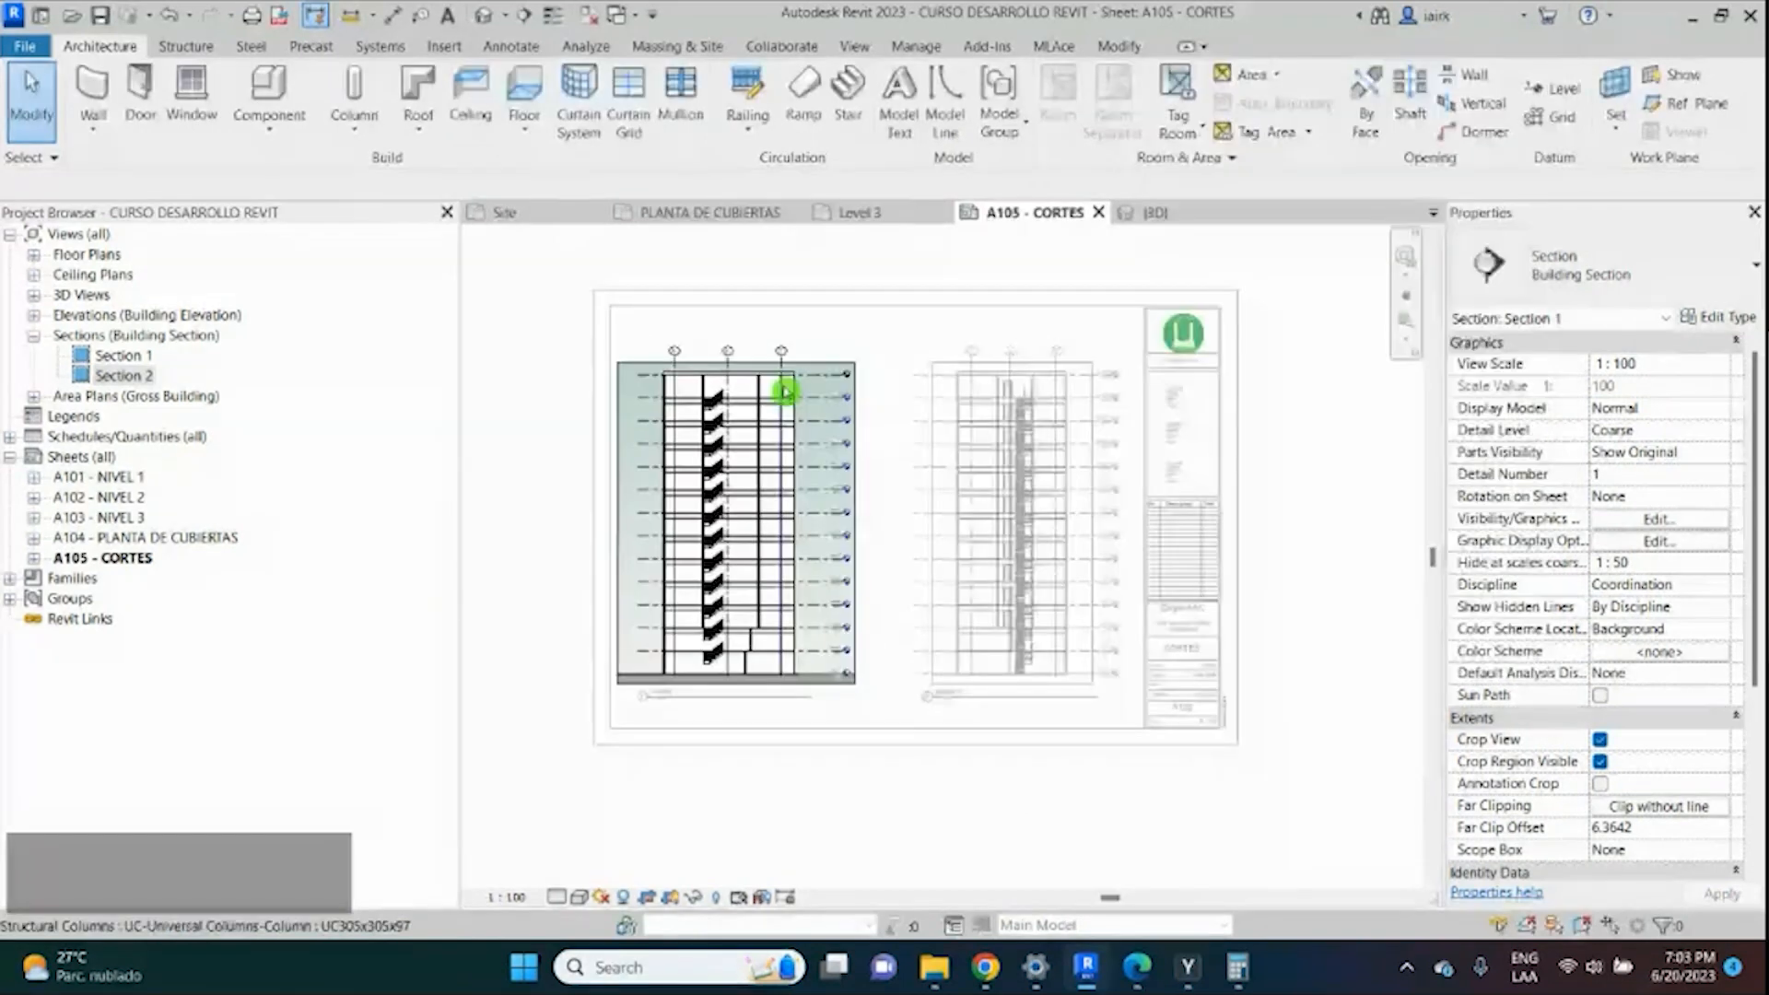
{"action": "double_click", "coordinate": [993, 766]}
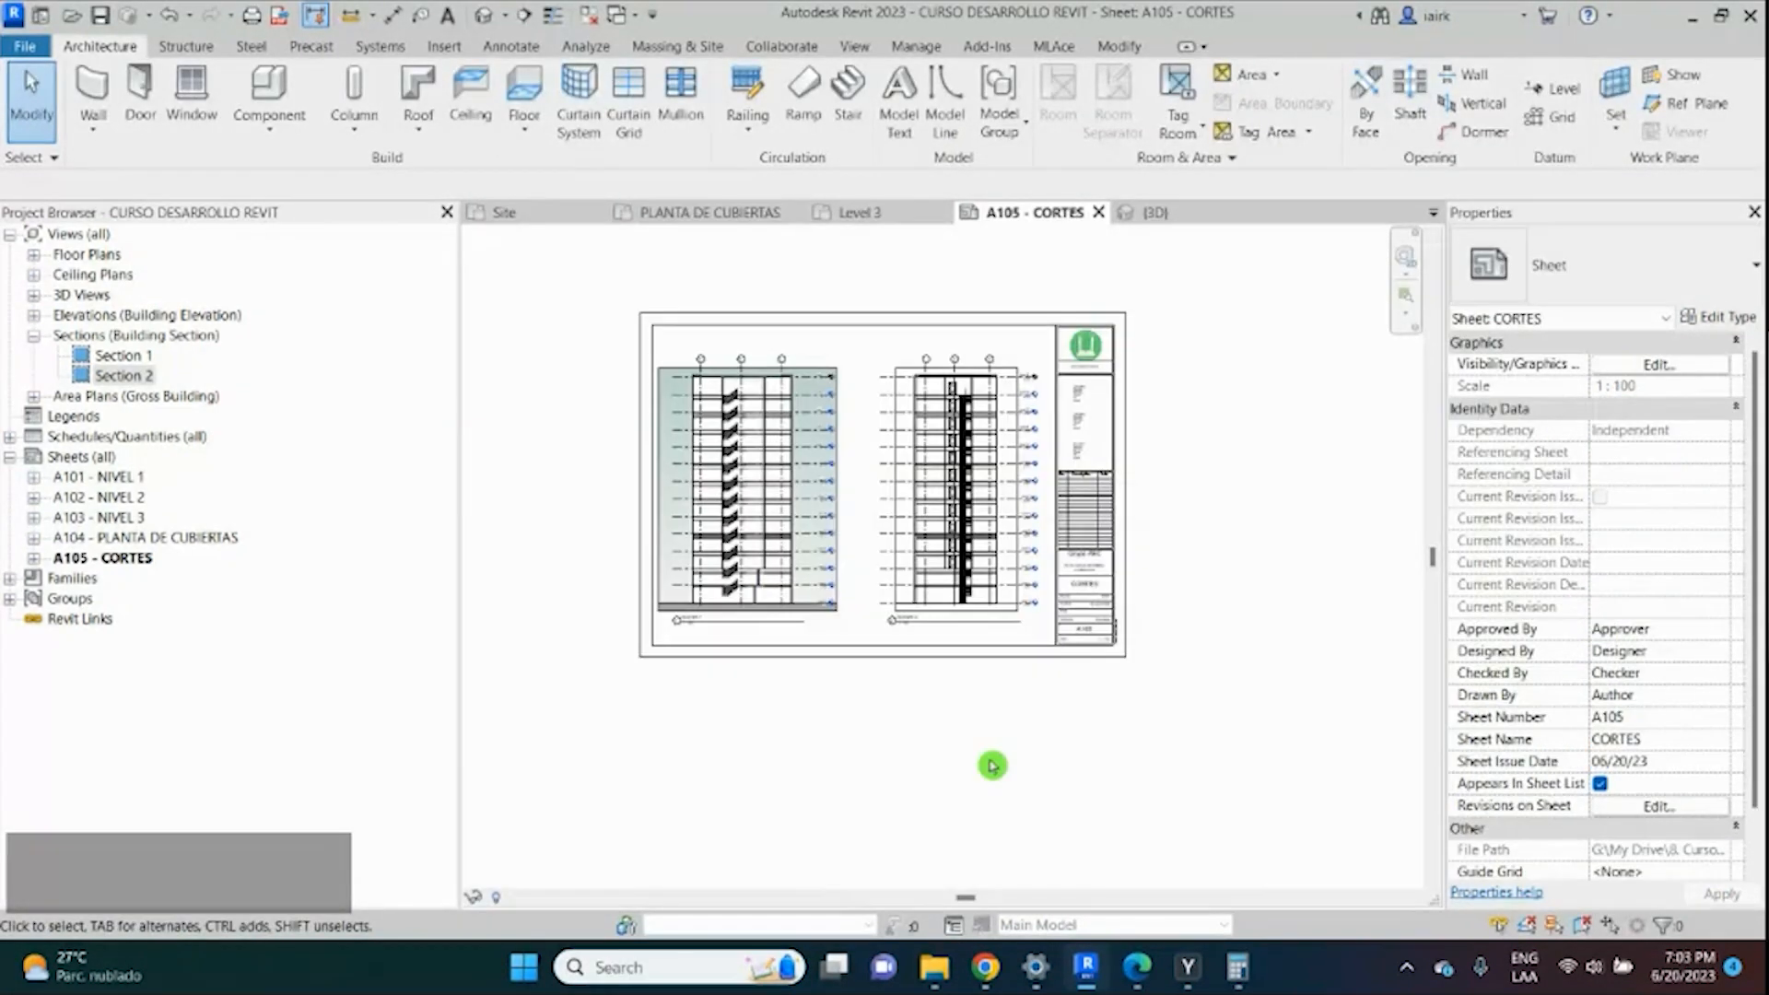
{"action": "scroll", "coordinate": [915, 403], "scroll_direction": "up", "scroll_amount": 2}
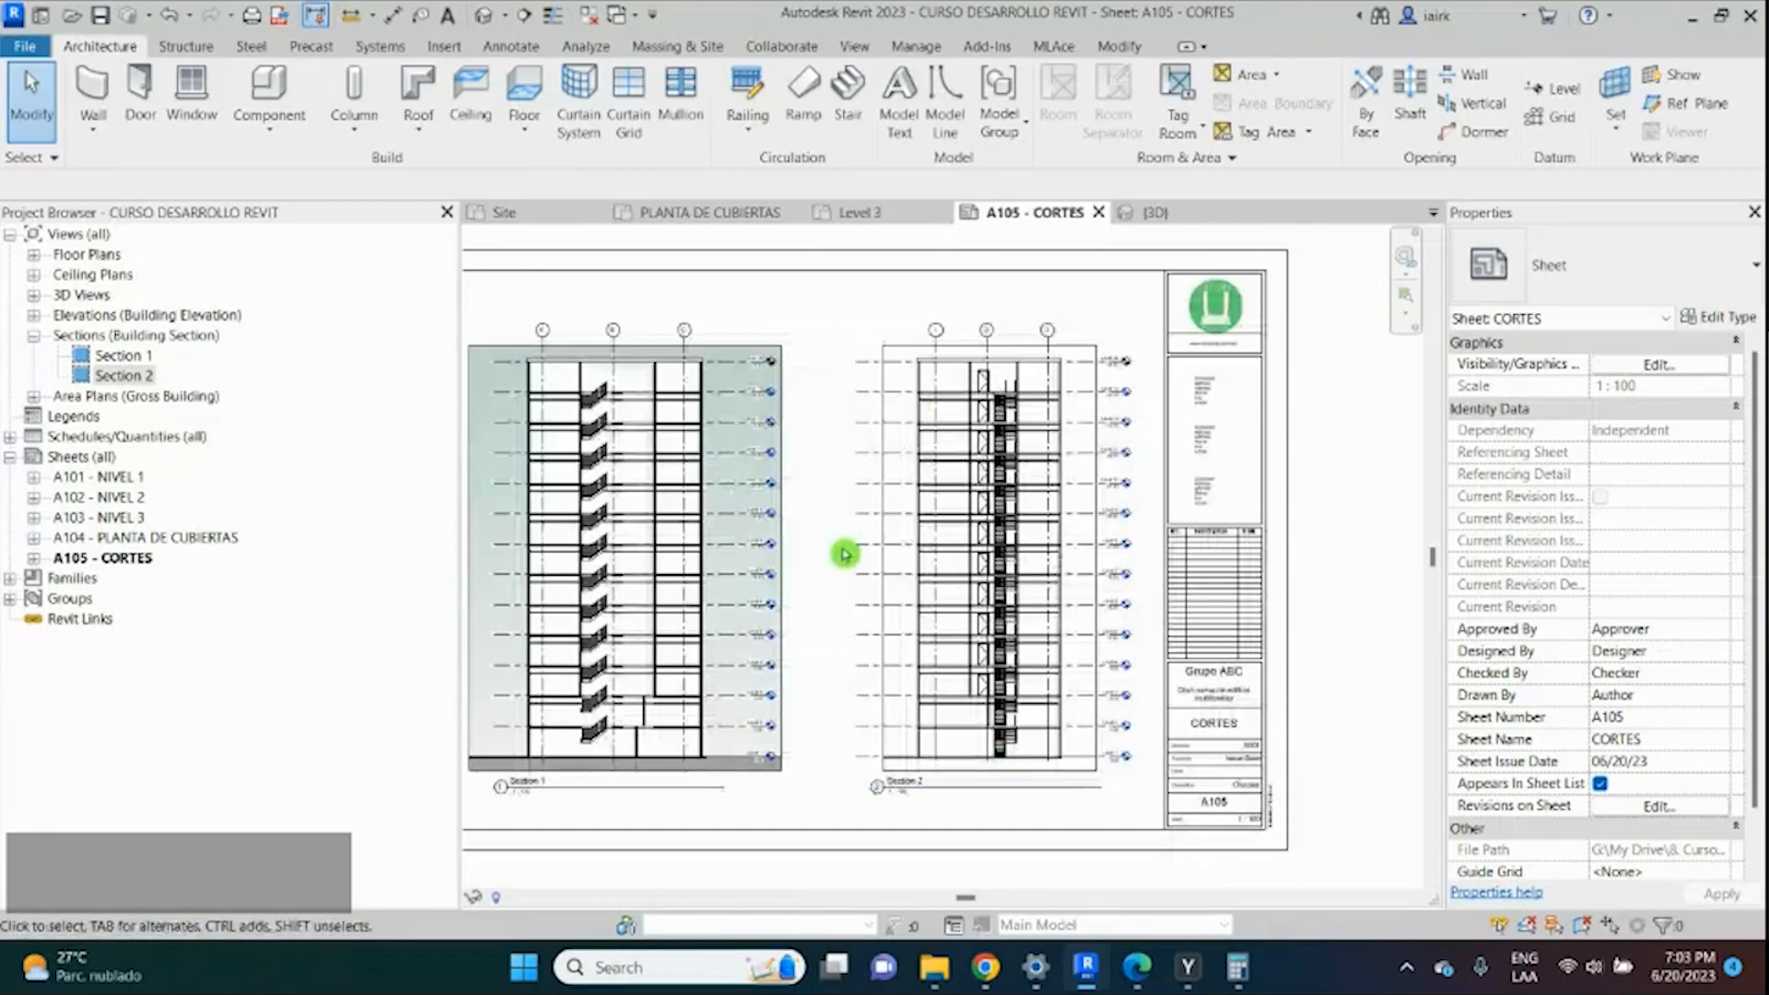
{"action": "double_click", "coordinate": [721, 570]}
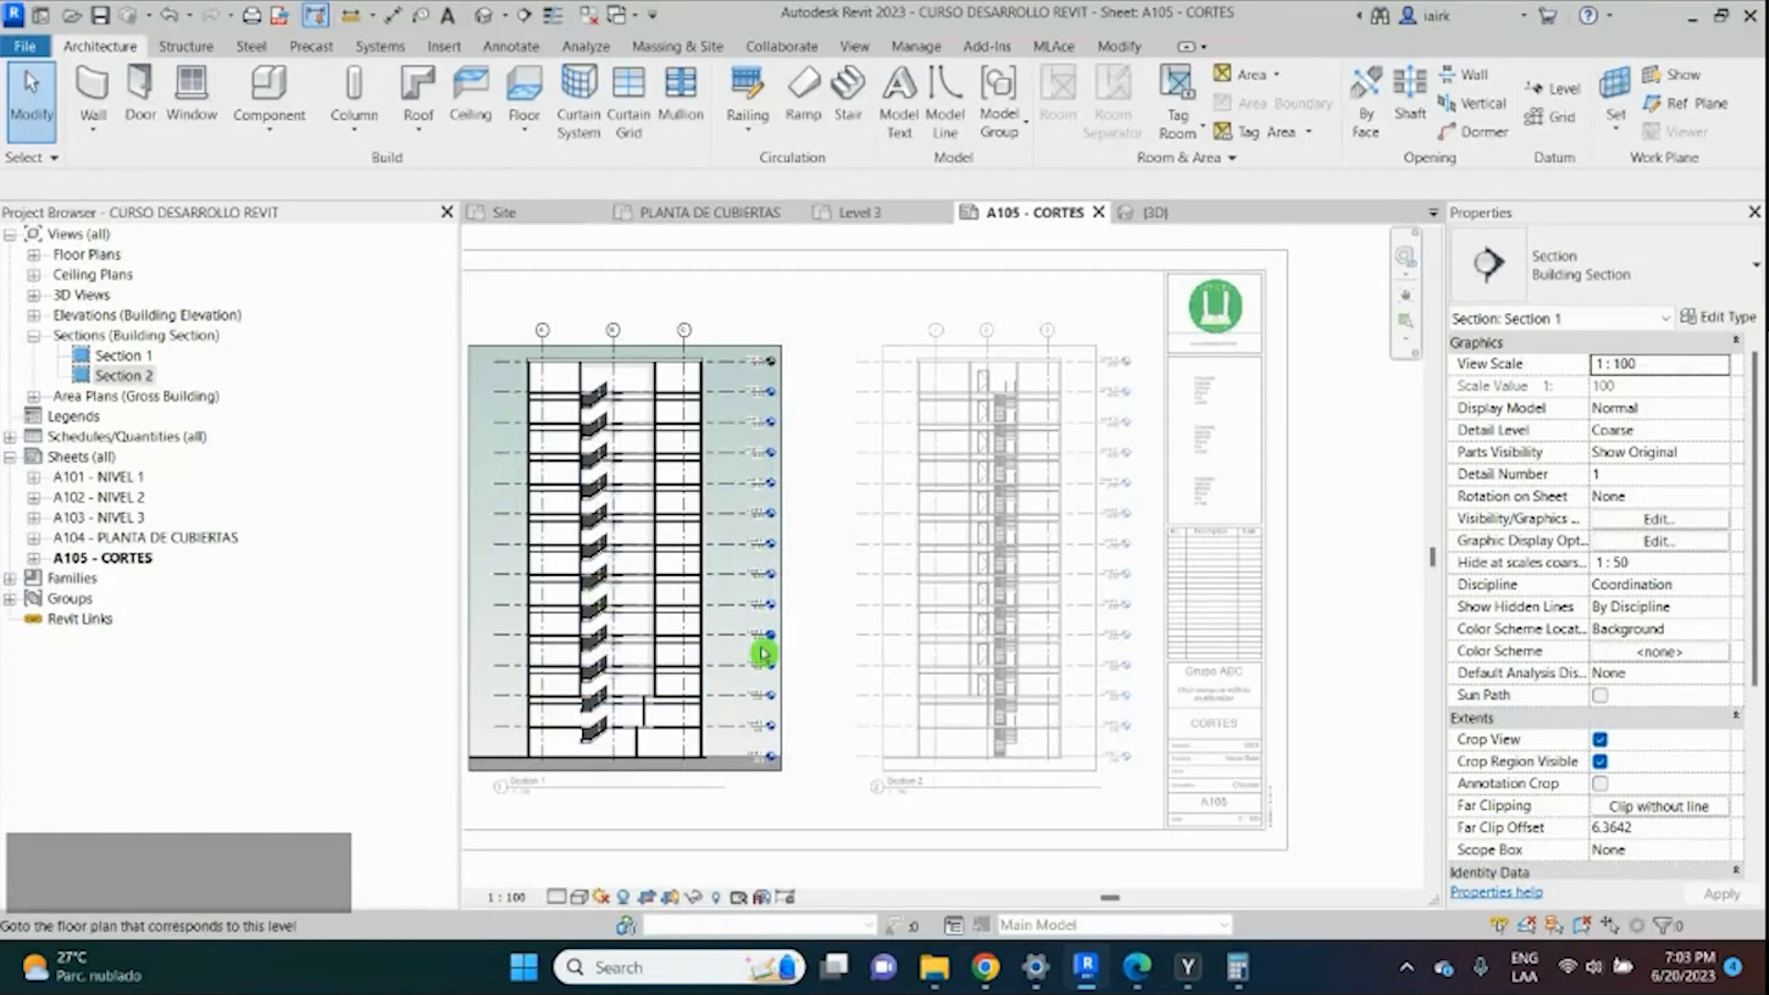
{"action": "double_click", "coordinate": [944, 396]}
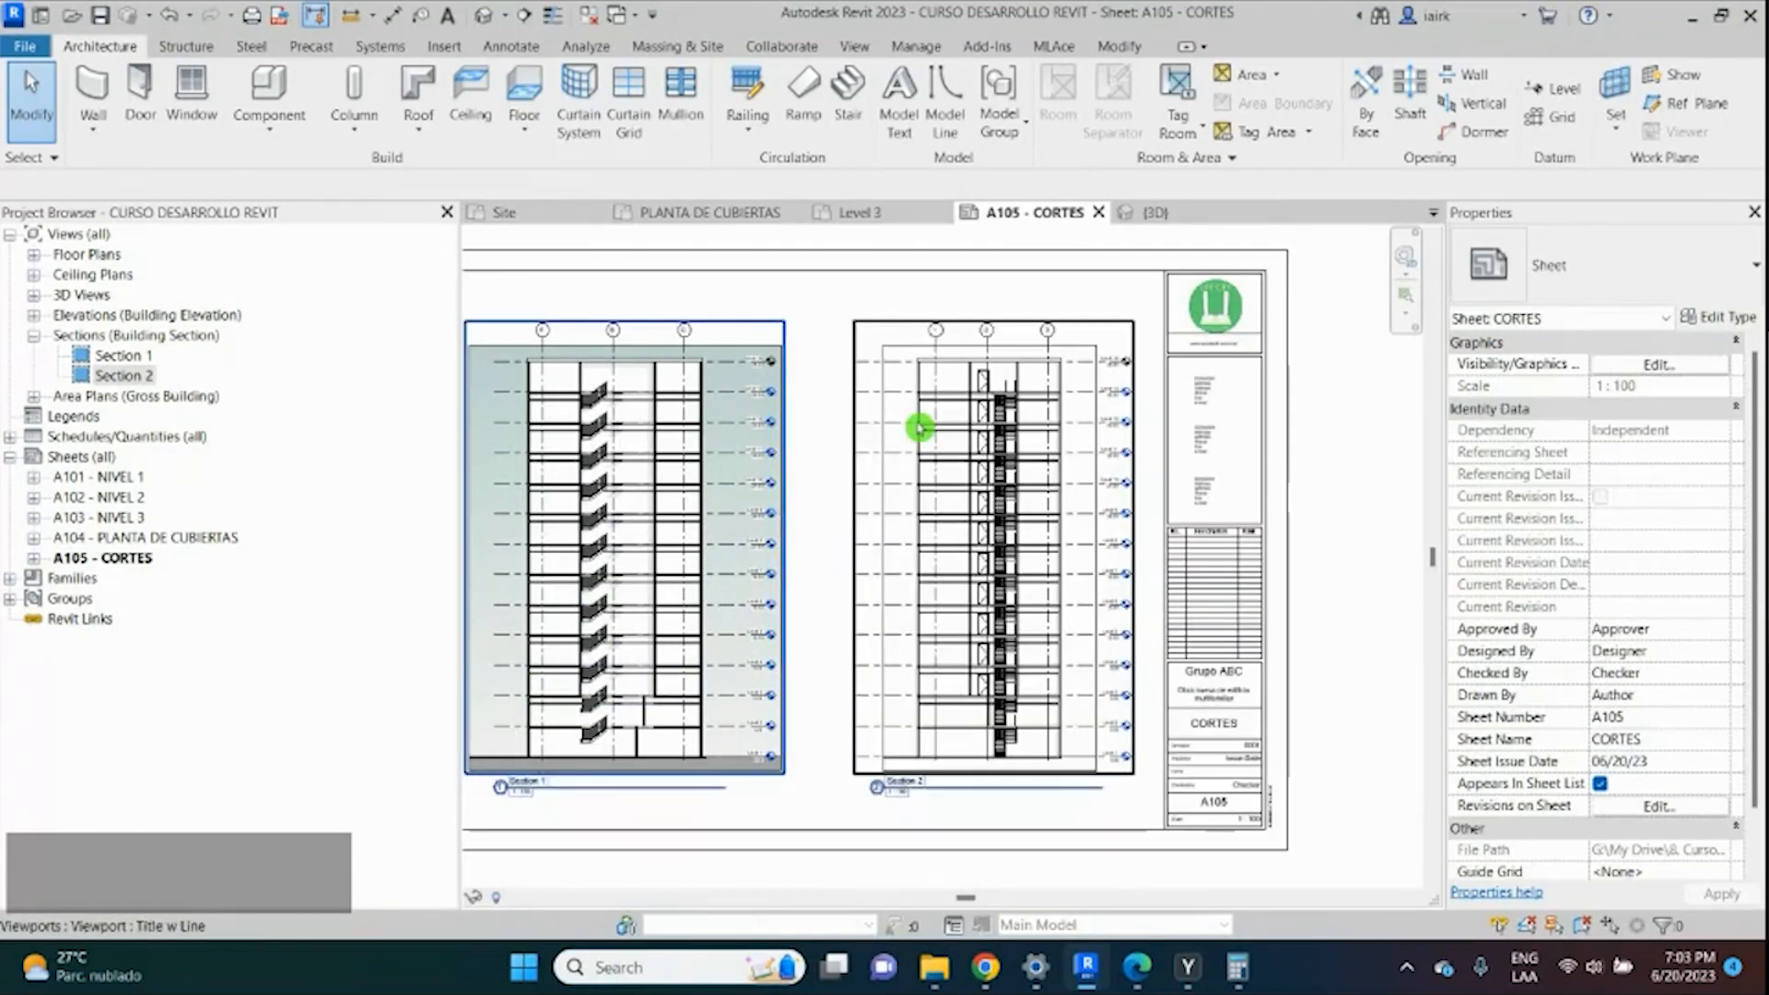
{"action": "scroll", "coordinate": [1126, 524], "scroll_direction": "down", "scroll_amount": 2}
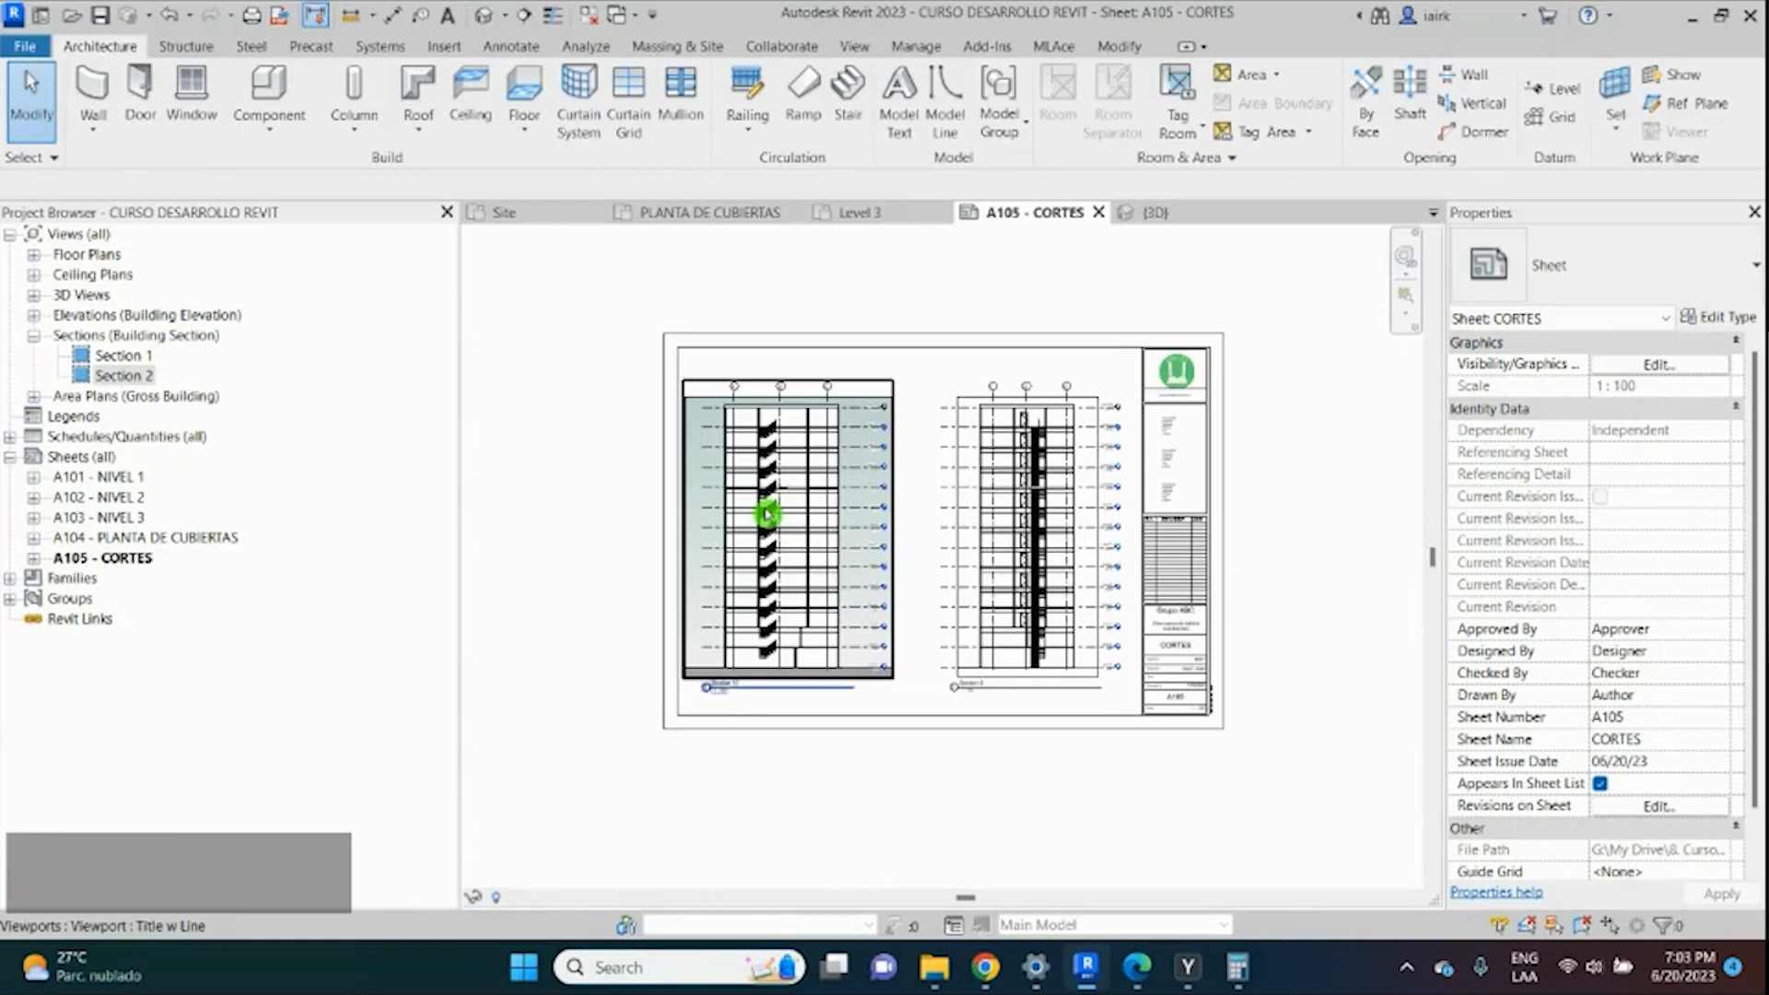
Activate Section 1 on the sheet and create a view template named Cortes from it, accepting its included properties.
{"action": "double_click", "coordinate": [767, 514]}
{"action": "scroll", "coordinate": [684, 572], "scroll_direction": "down", "scroll_amount": 2}
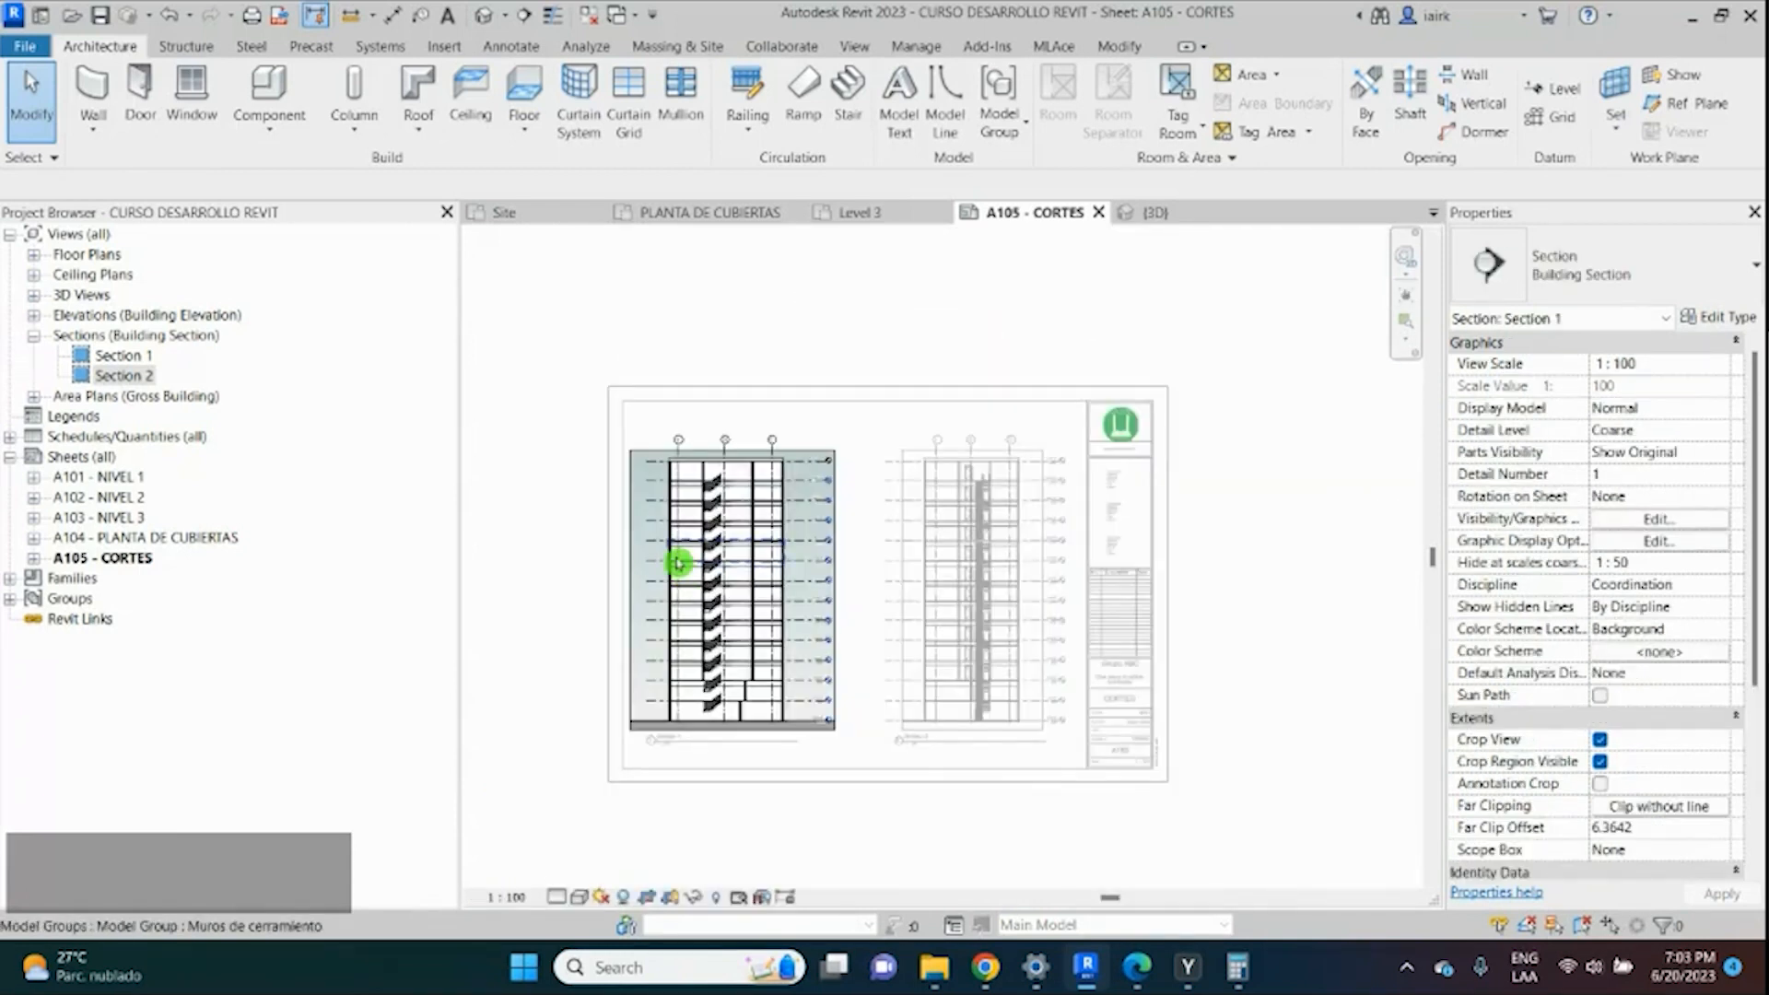
{"action": "left_click", "coordinate": [857, 48]}
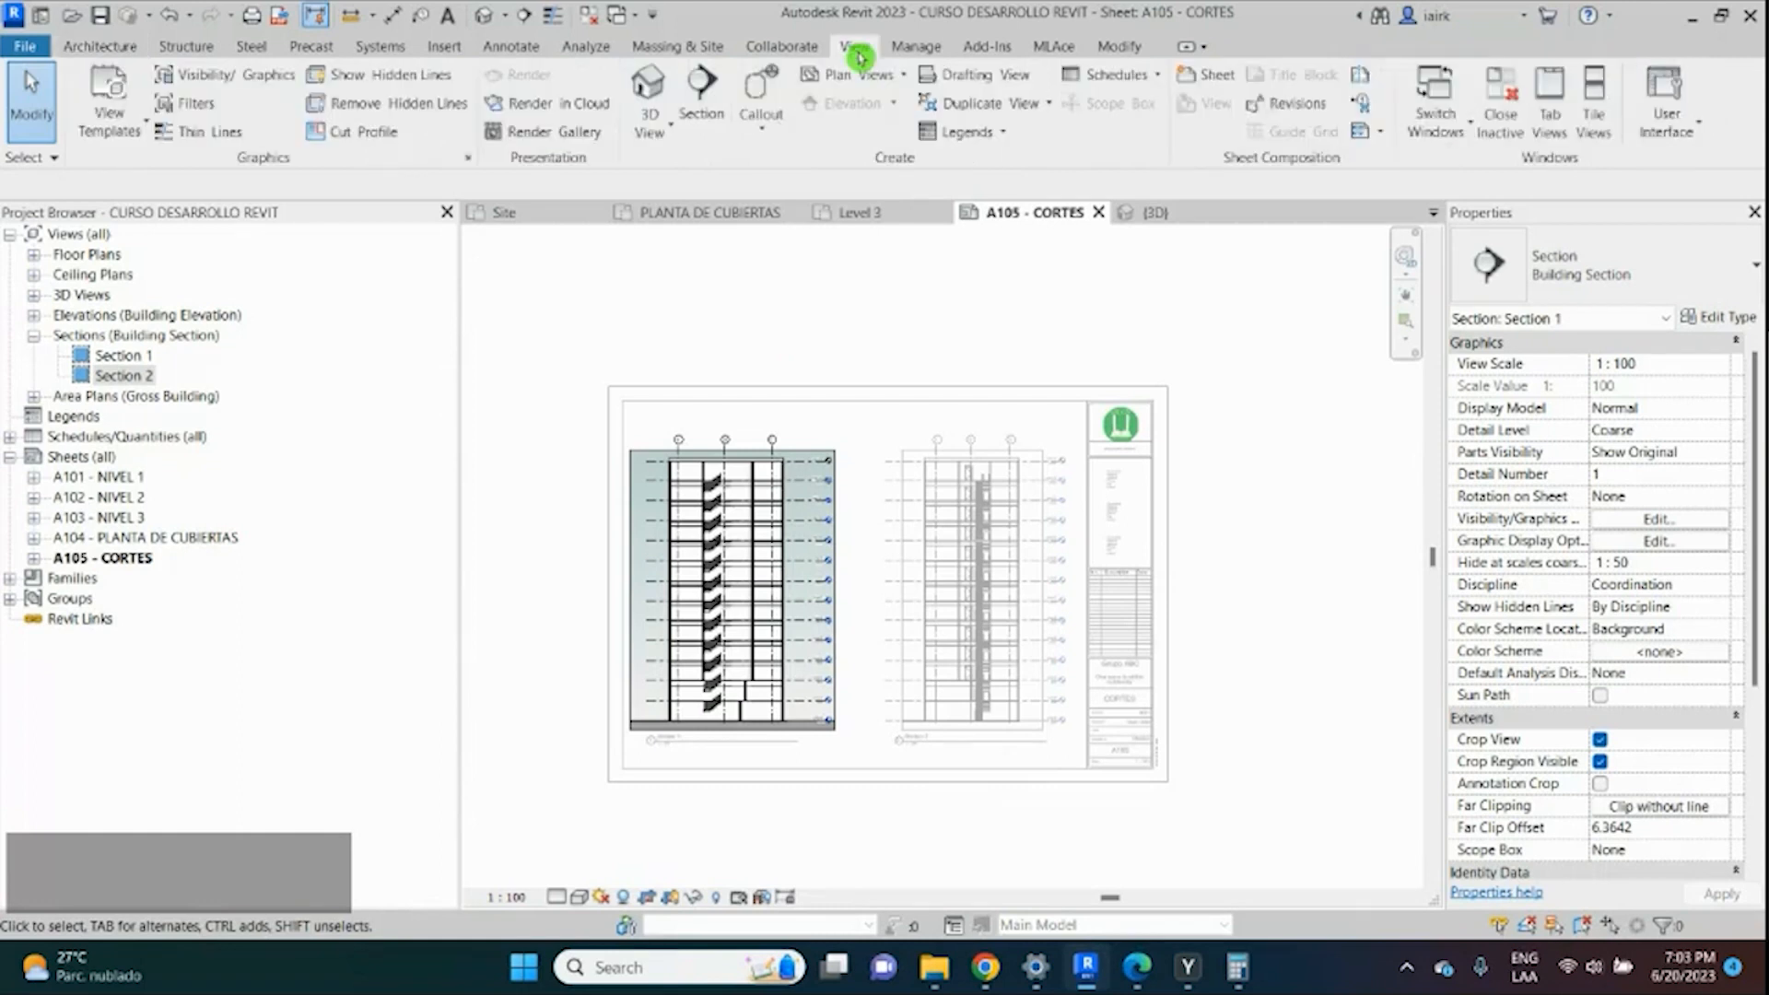
{"action": "left_click", "coordinate": [105, 108]}
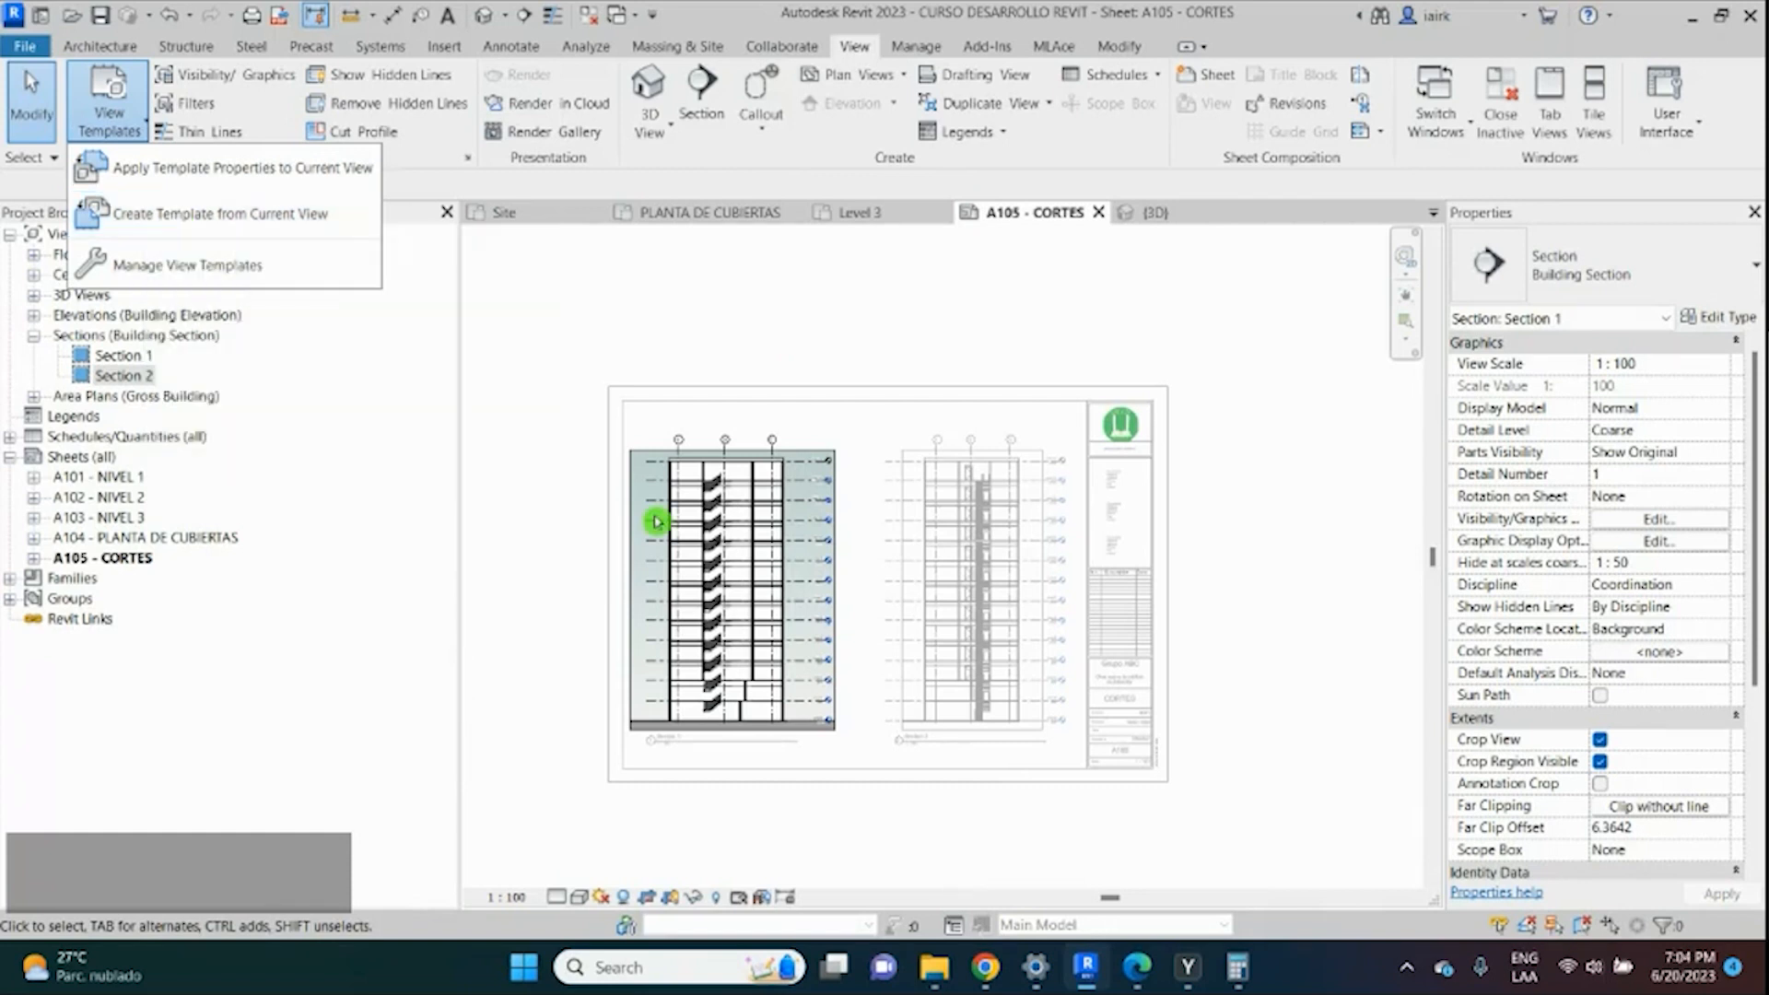
{"action": "left_click", "coordinate": [179, 231]}
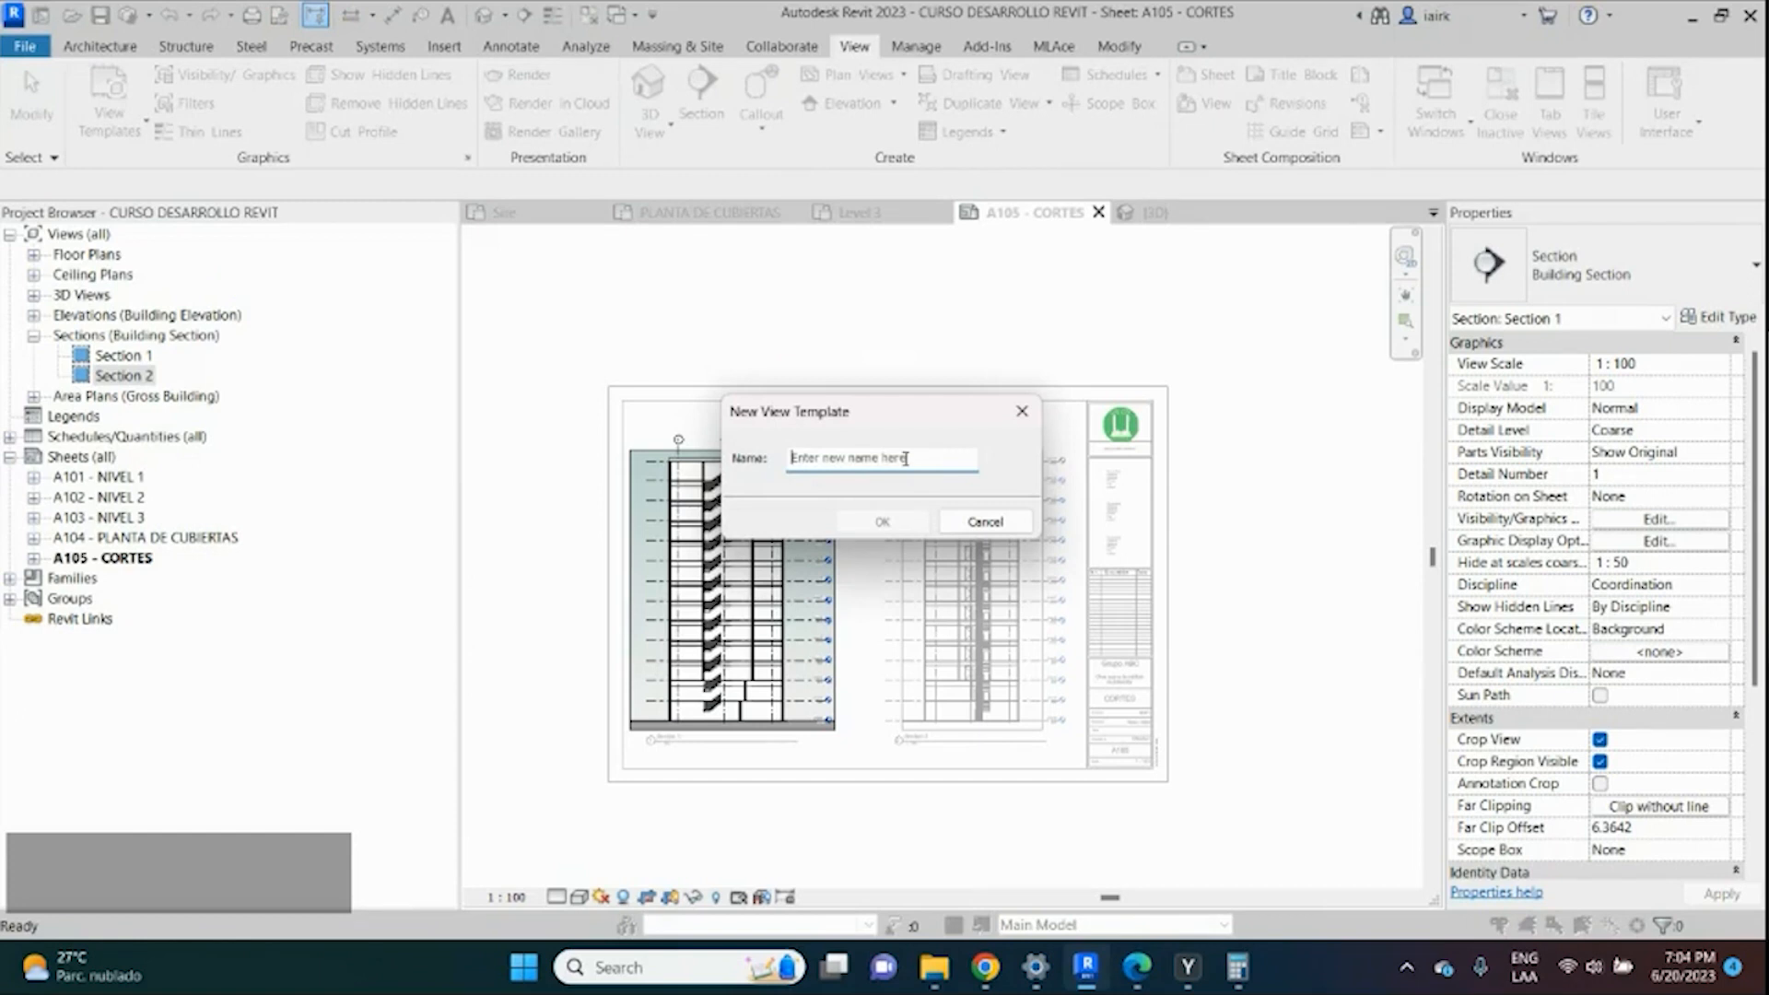
{"action": "key", "text": "shift"}
{"action": "left_click", "coordinate": [906, 463]}
{"action": "type", "text": "C"}
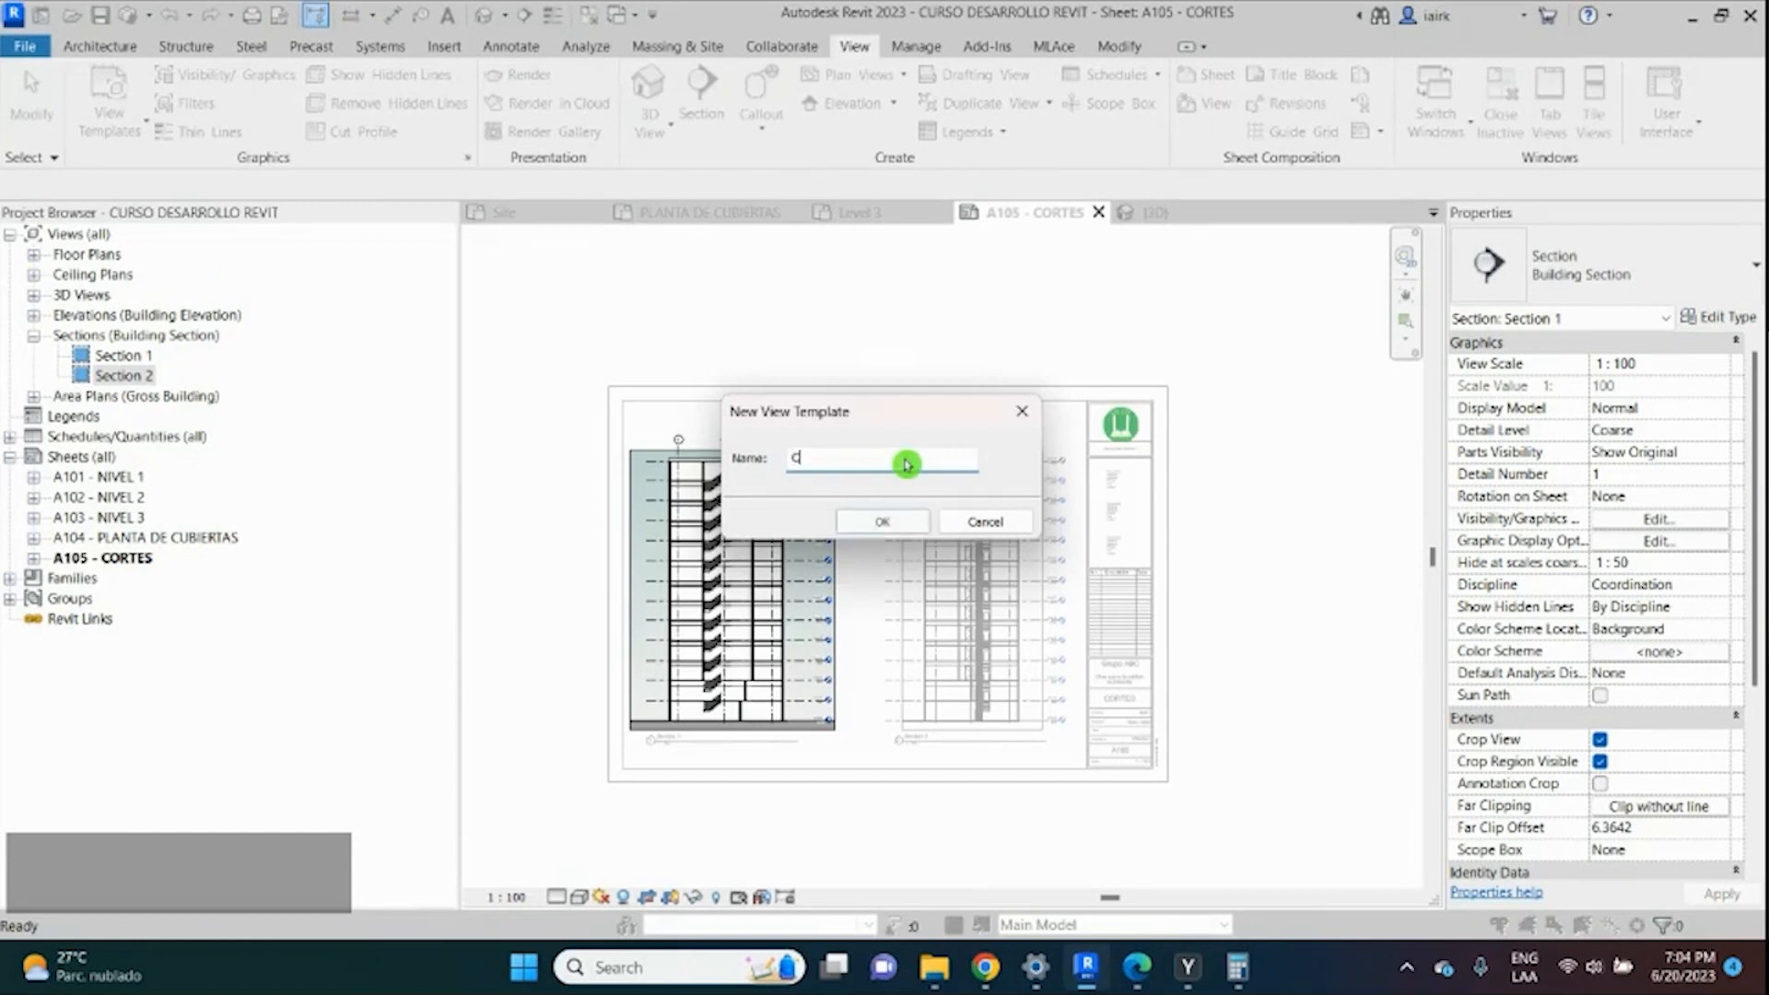
{"action": "type", "text": "ortes"}
{"action": "key", "text": "Return"}
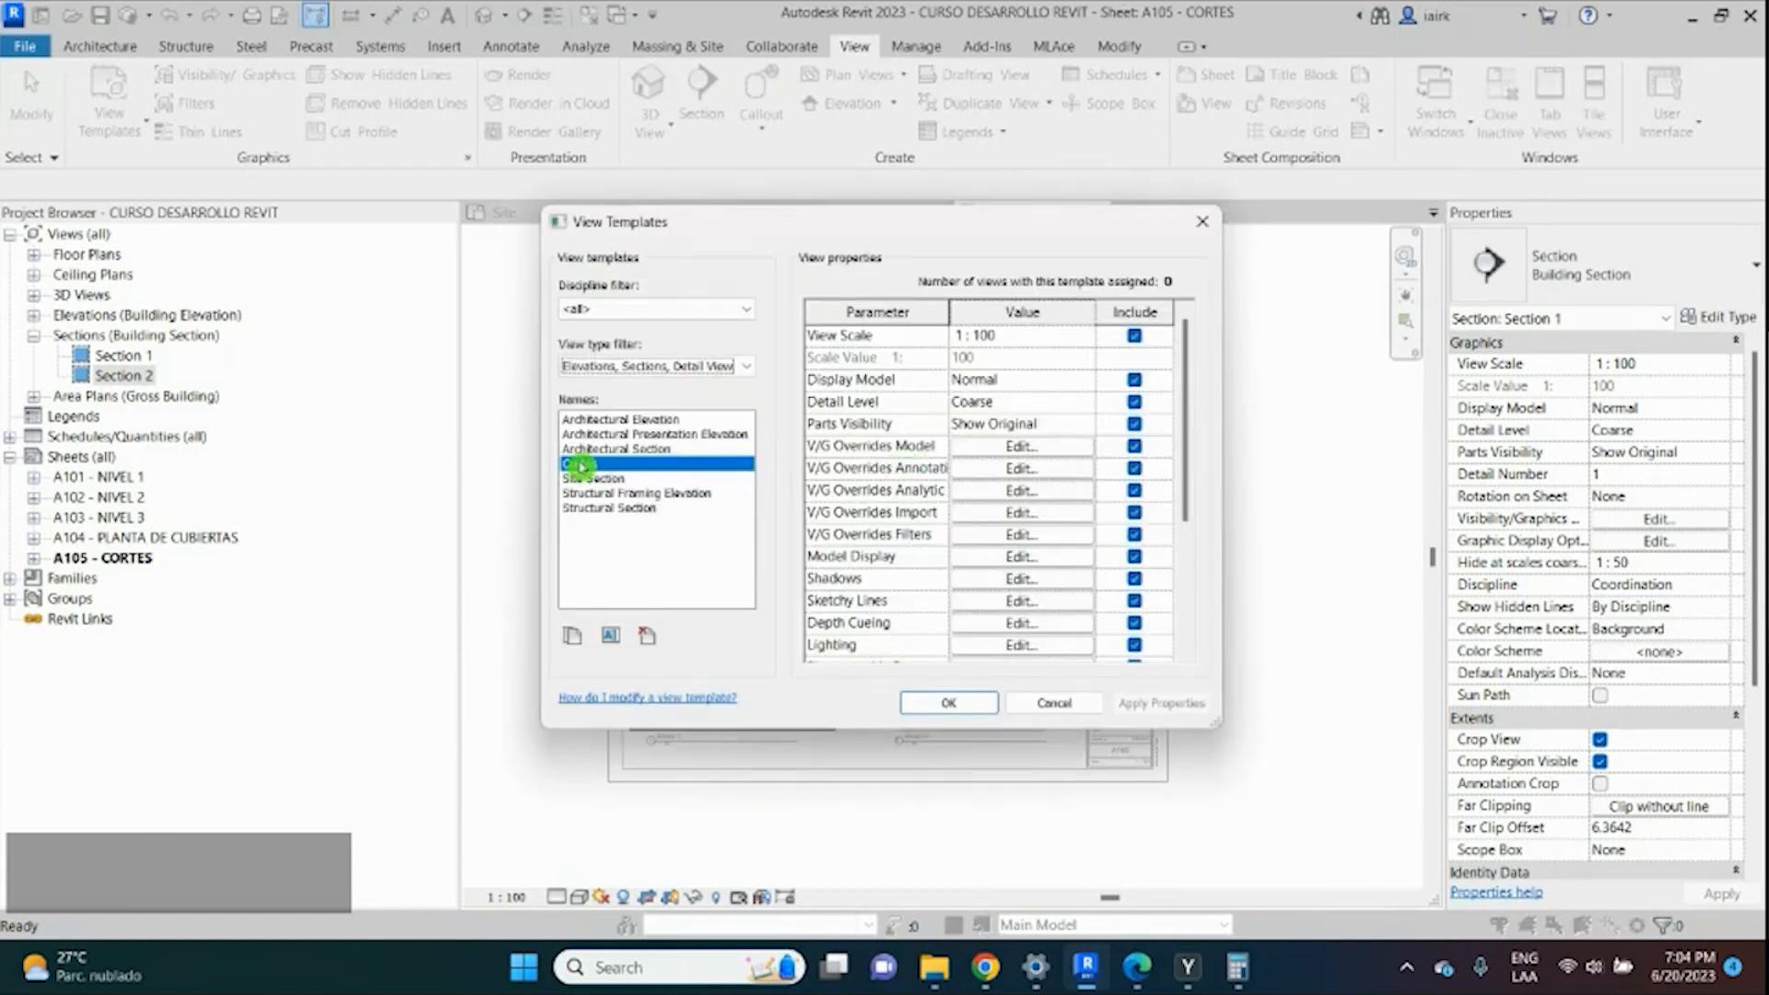
{"action": "key", "text": "Return"}
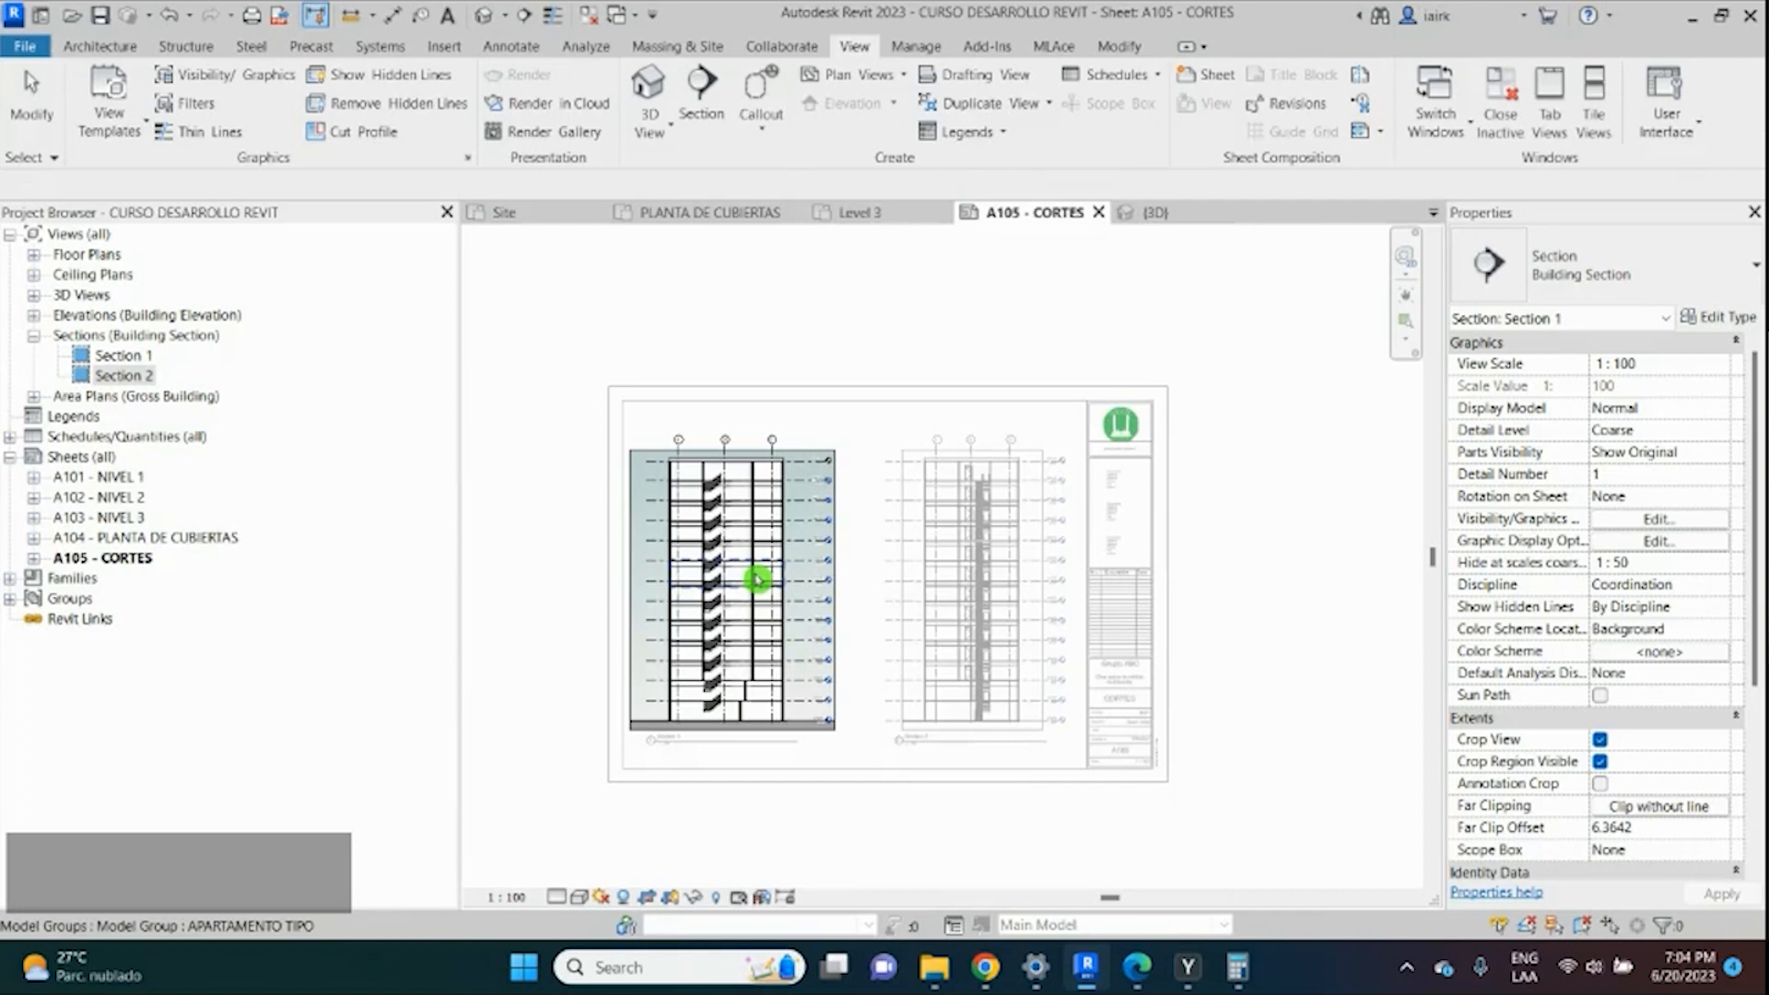
Deactivate Section 1 and assign the Cortes view template to the Section 2 viewport.
{"action": "double_click", "coordinate": [981, 543]}
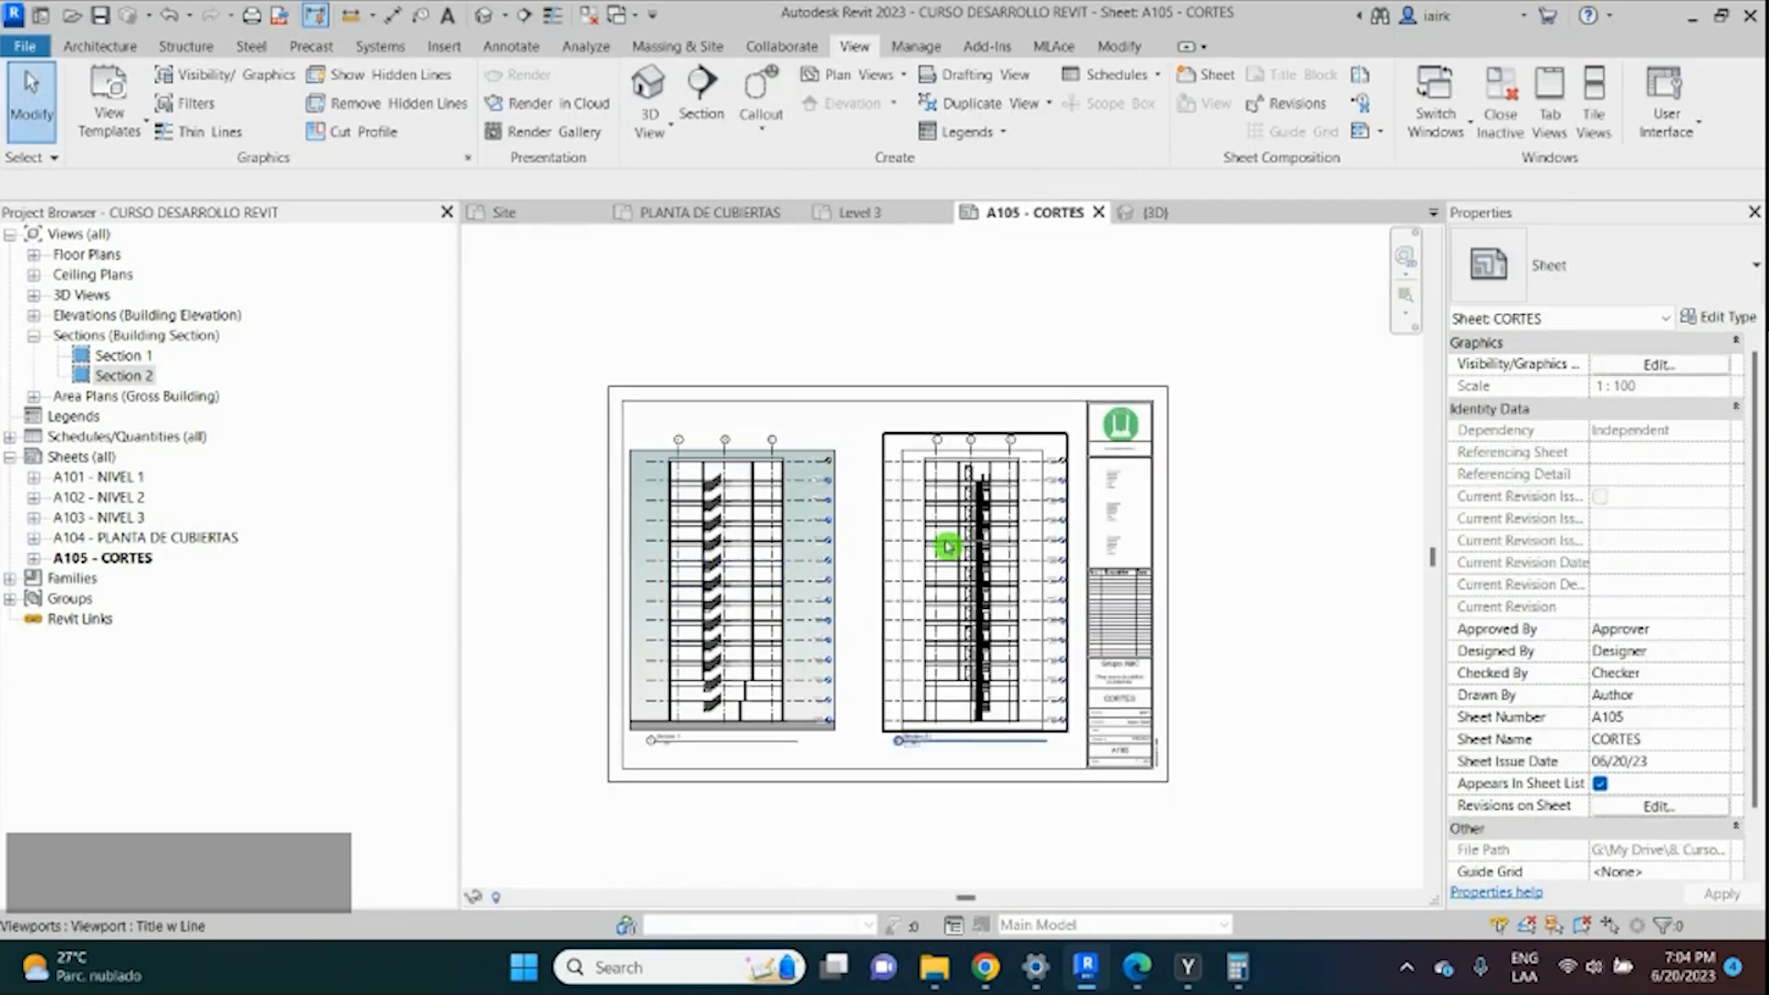
{"action": "left_click", "coordinate": [949, 546]}
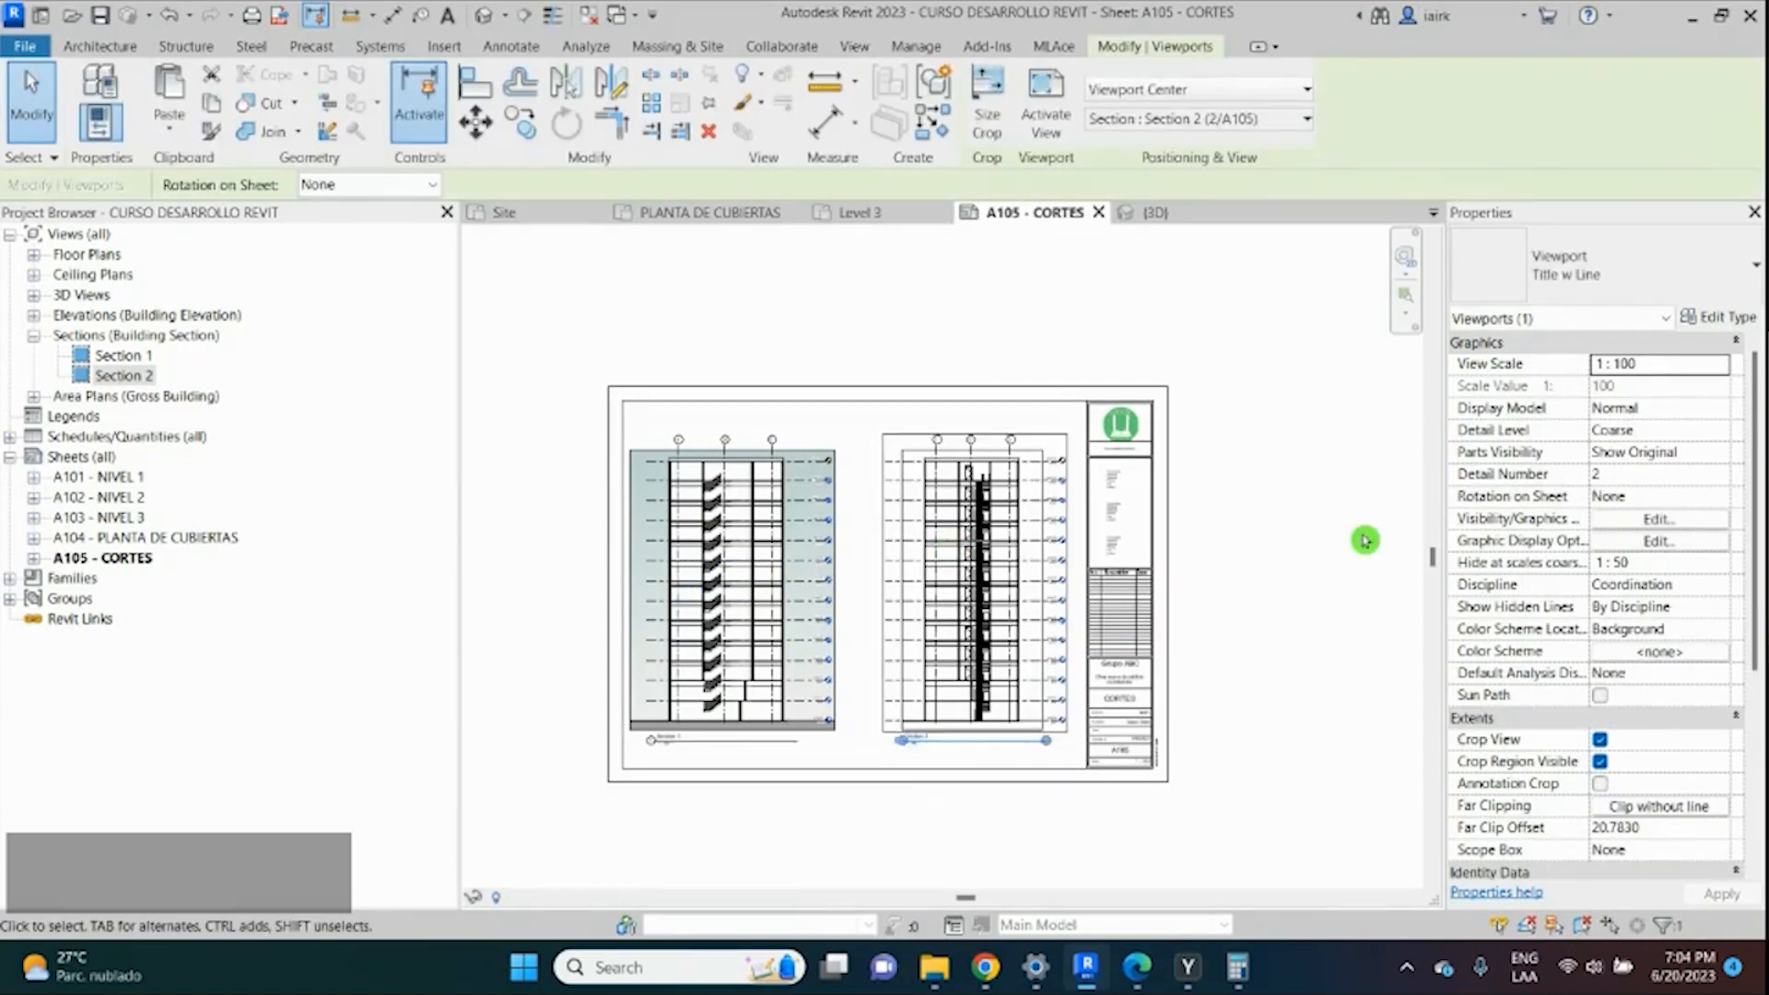
{"action": "scroll", "coordinate": [1588, 615], "scroll_direction": "down", "scroll_amount": 5}
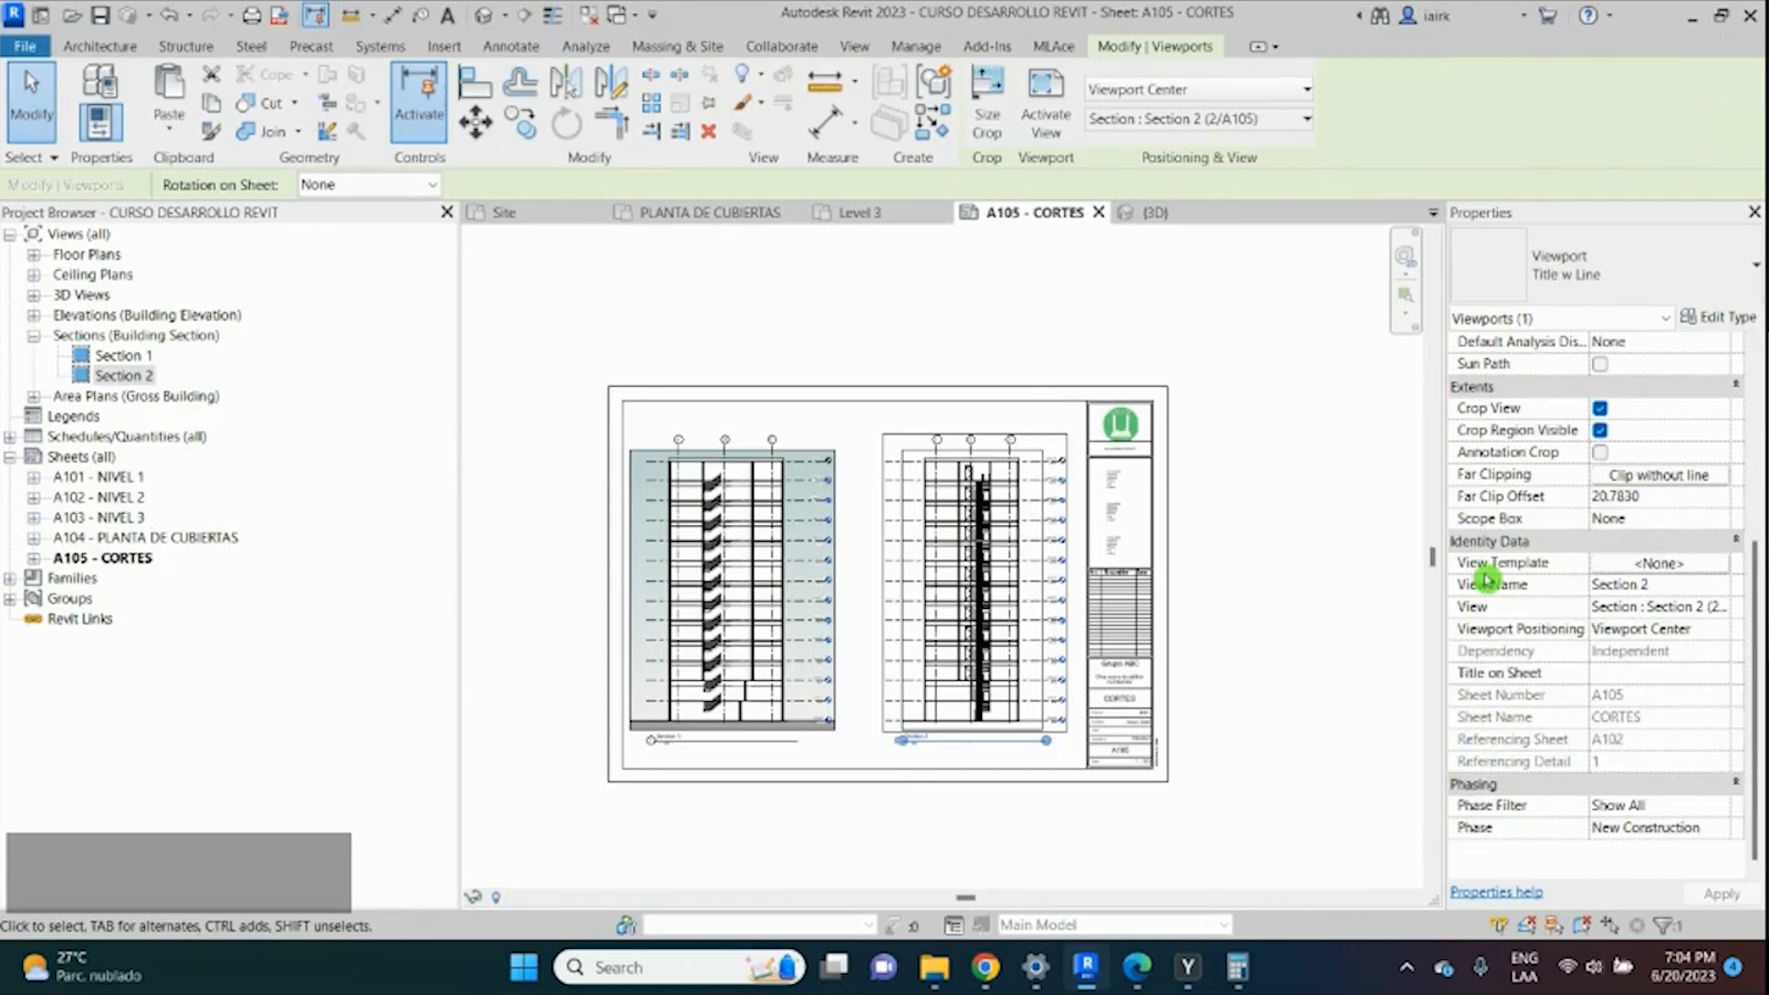
{"action": "left_click", "coordinate": [1667, 566]}
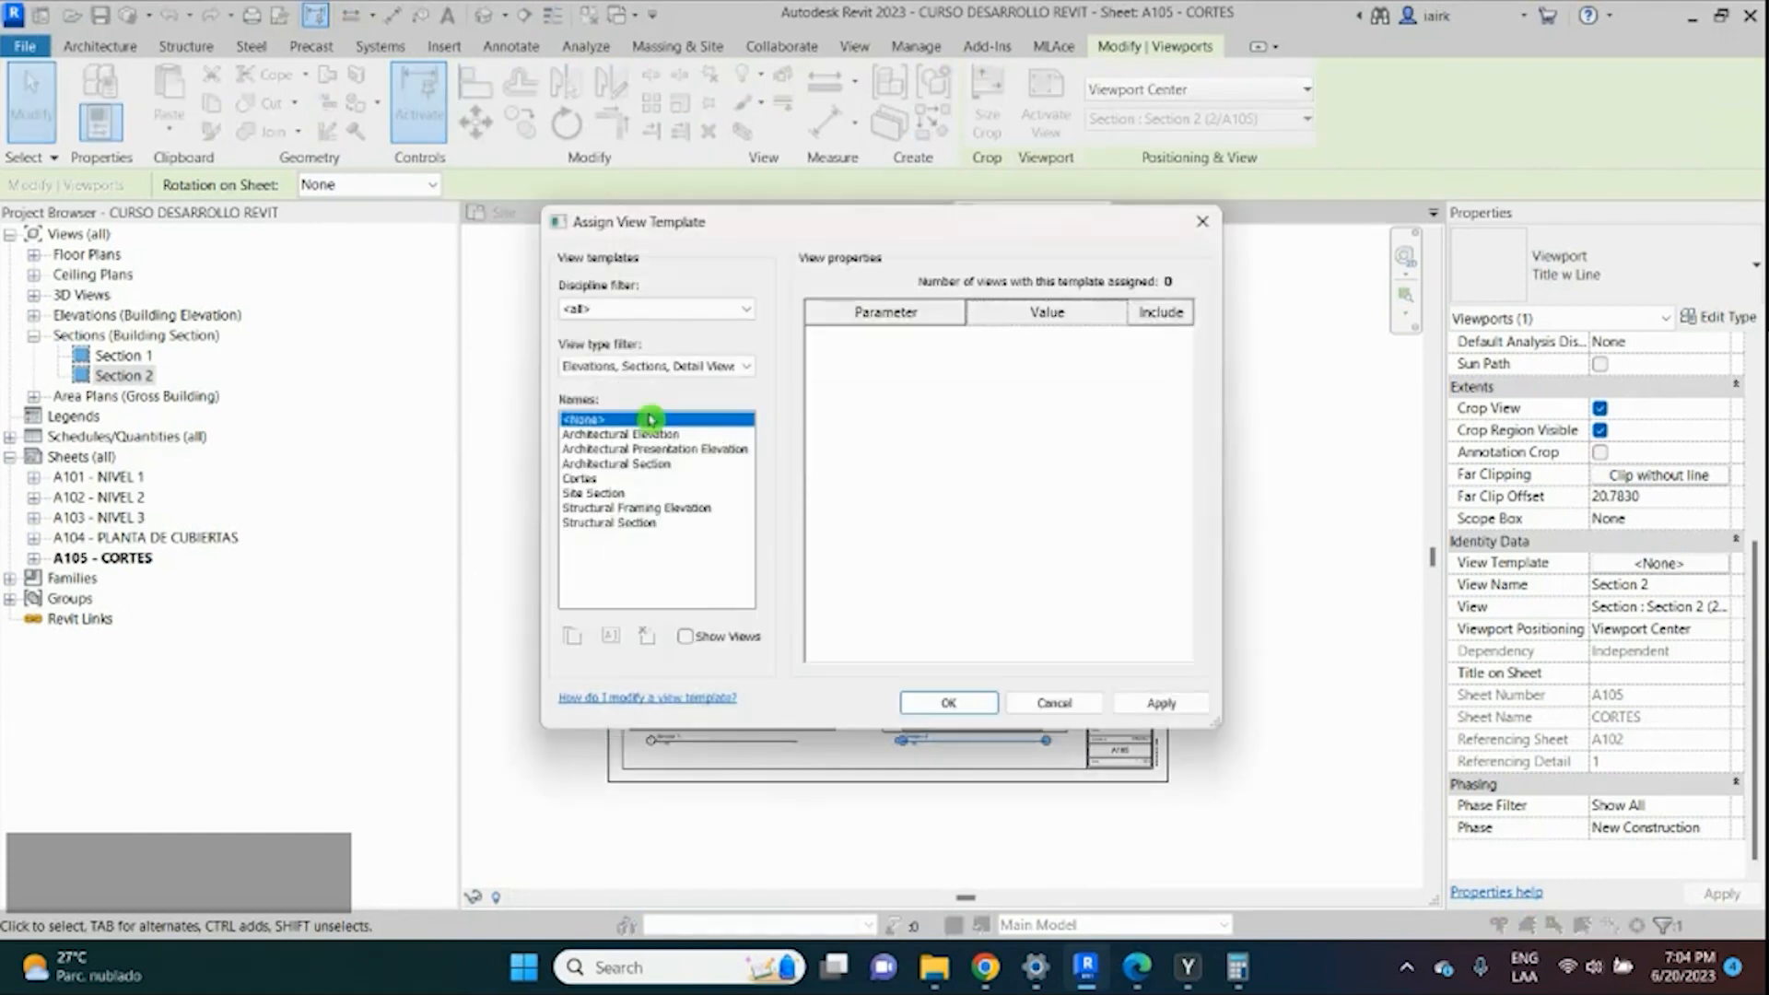
{"action": "double_click", "coordinate": [577, 478]}
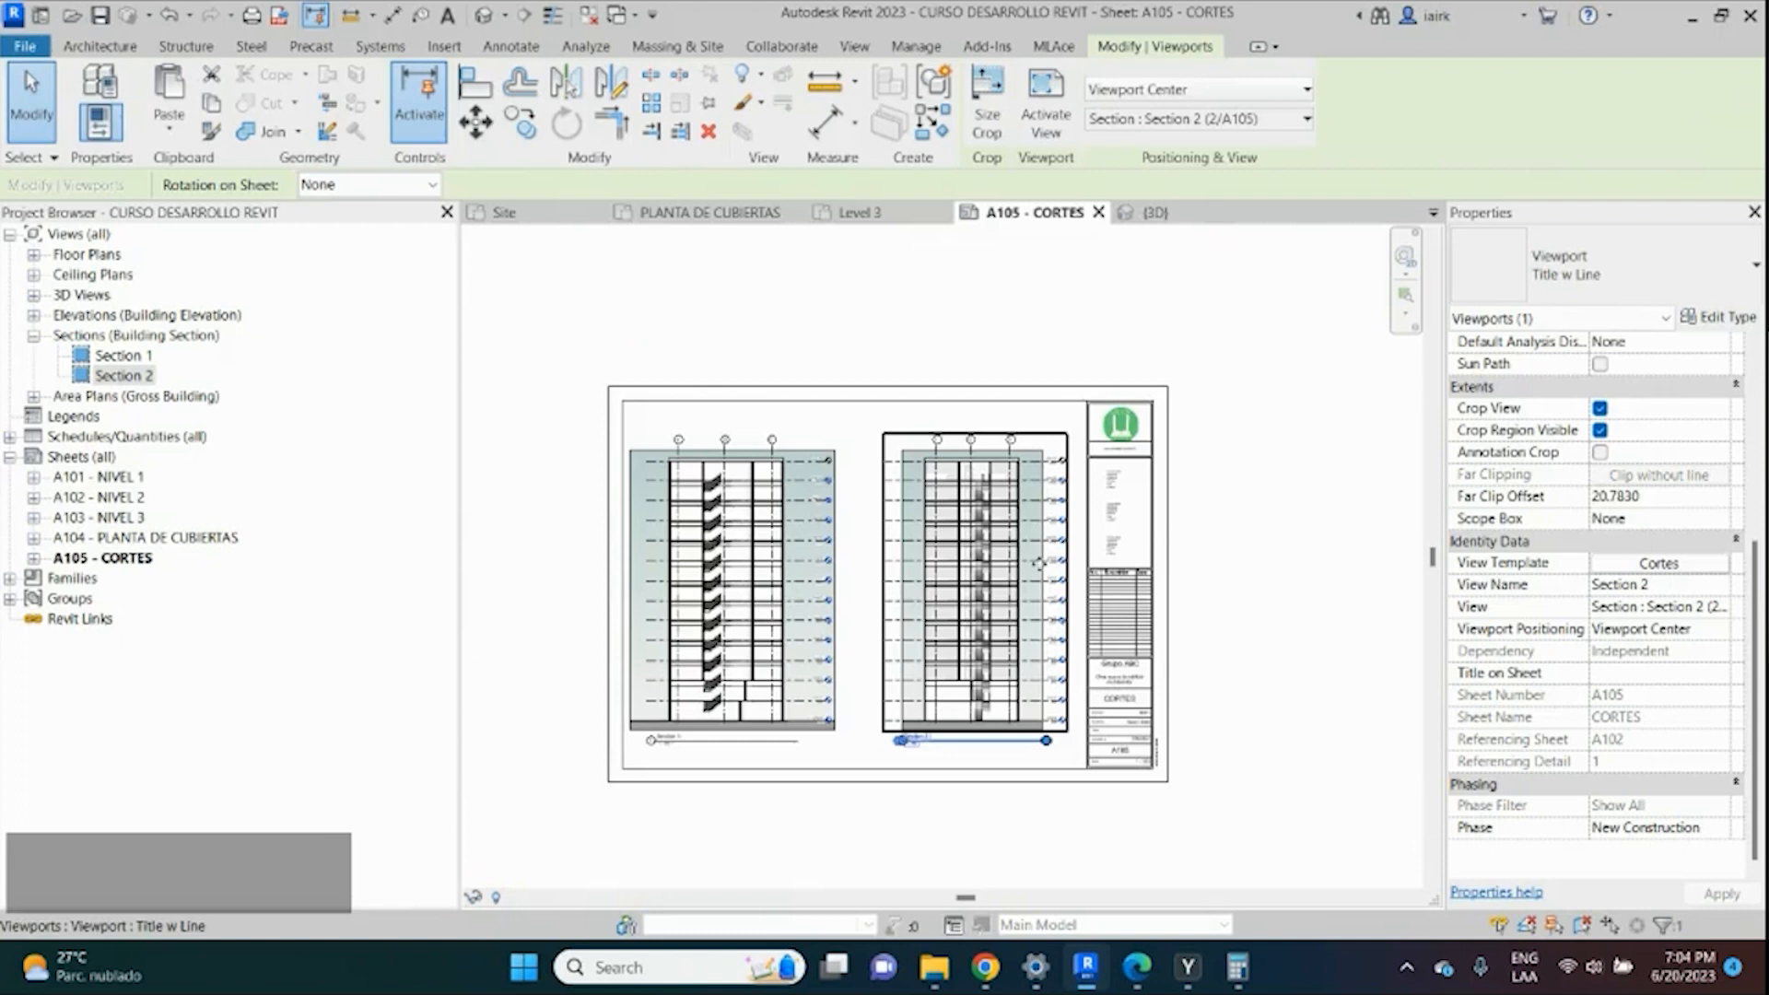
{"action": "key", "text": "Escape"}
Examine how the template's shadows, depth fading and background look in Section 2, and compare it with Section 1 on the sheet.
{"action": "scroll", "coordinate": [979, 627], "scroll_direction": "up", "scroll_amount": 2}
{"action": "scroll", "coordinate": [981, 636], "scroll_direction": "up", "scroll_amount": 1}
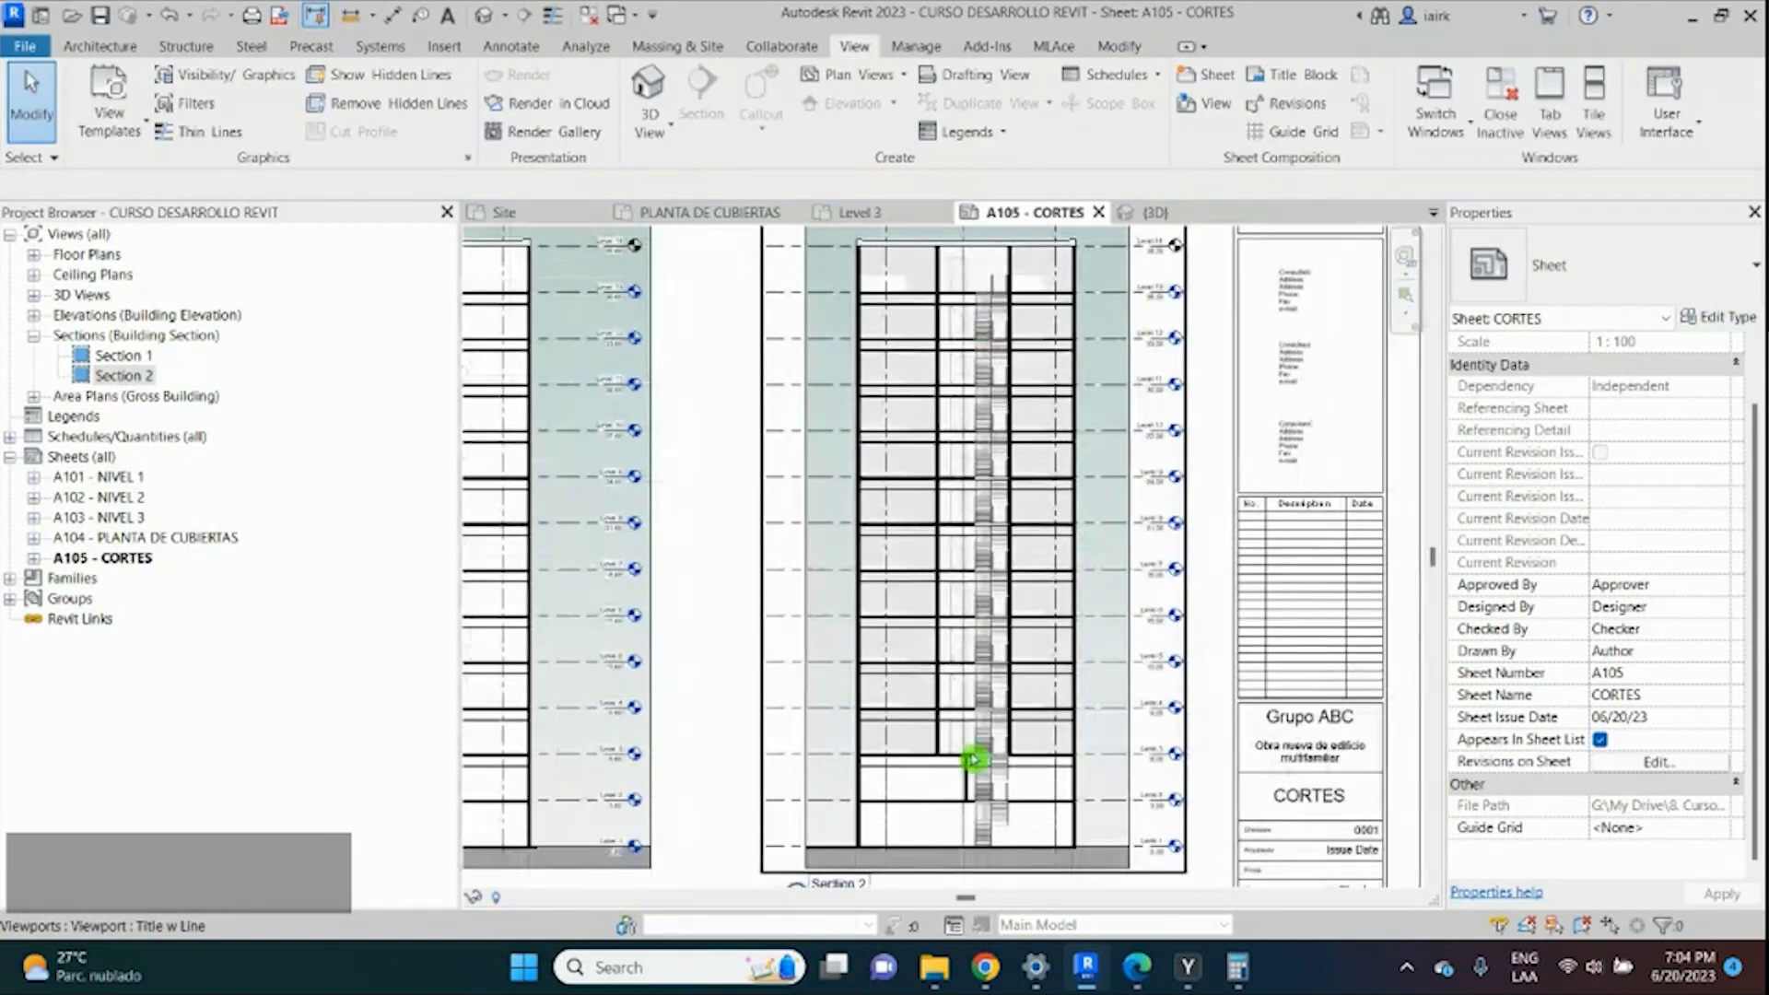
{"action": "scroll", "coordinate": [975, 754], "scroll_direction": "down", "scroll_amount": 1}
{"action": "scroll", "coordinate": [959, 281], "scroll_direction": "up", "scroll_amount": 4}
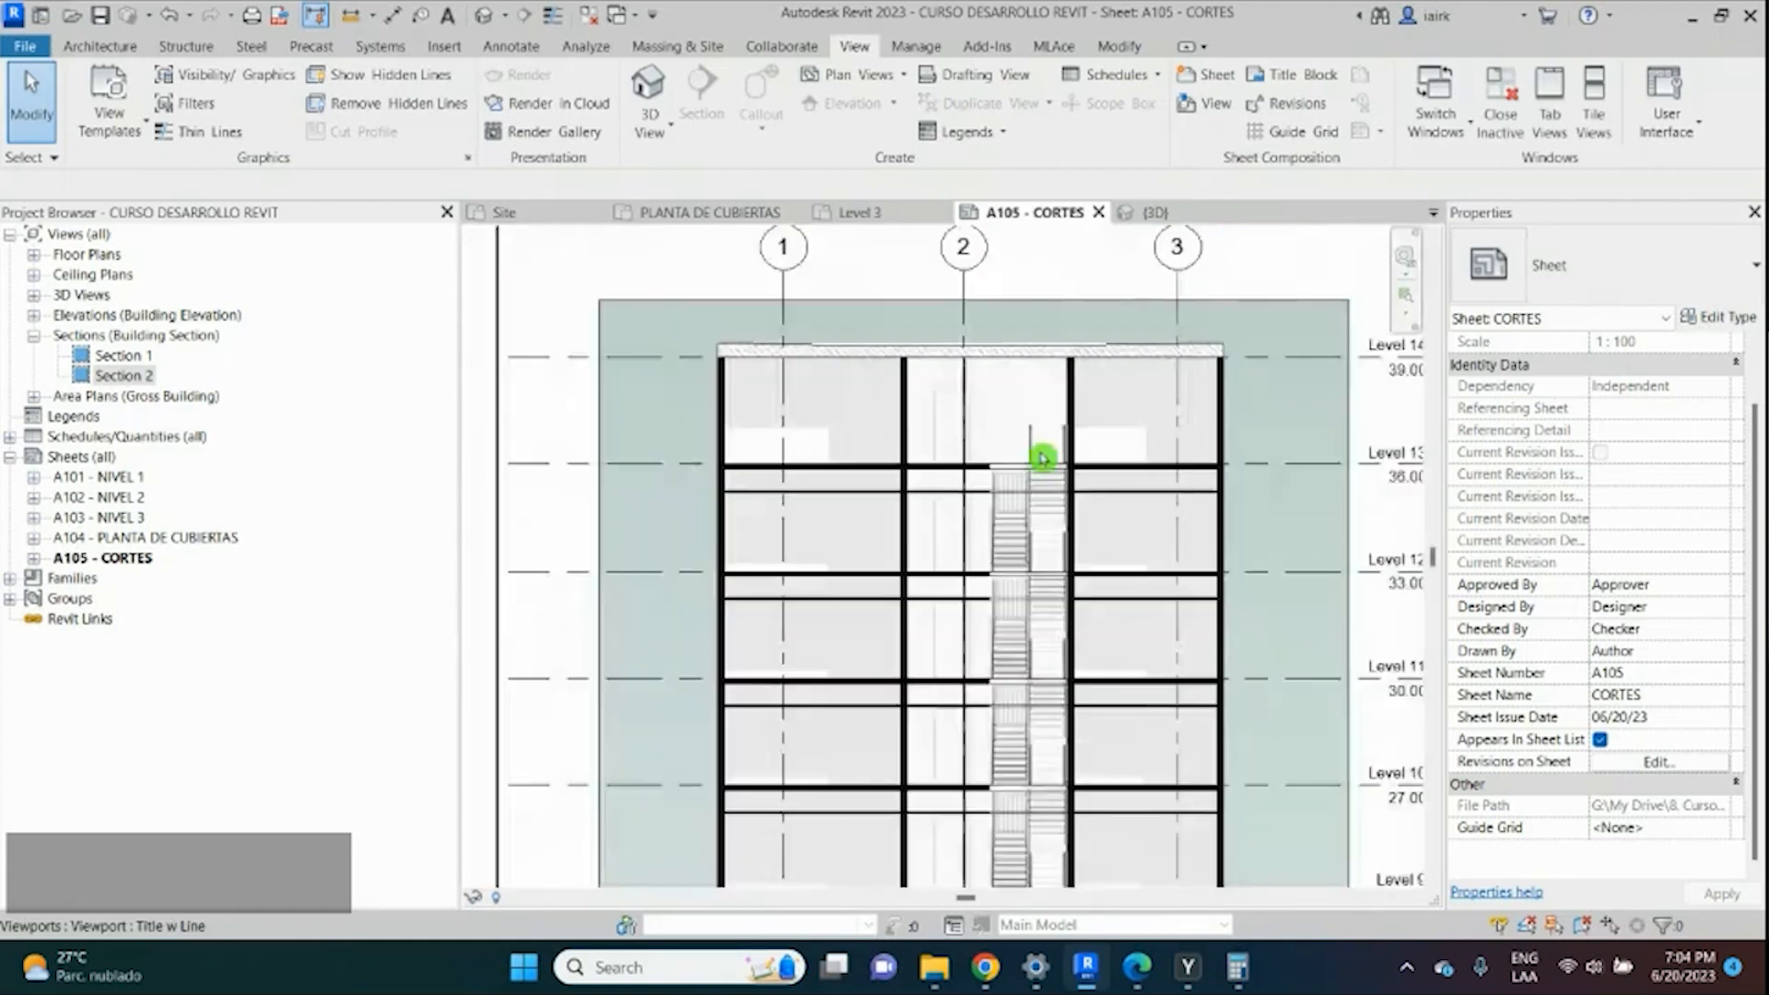
{"action": "scroll", "coordinate": [950, 417], "scroll_direction": "down", "scroll_amount": 1}
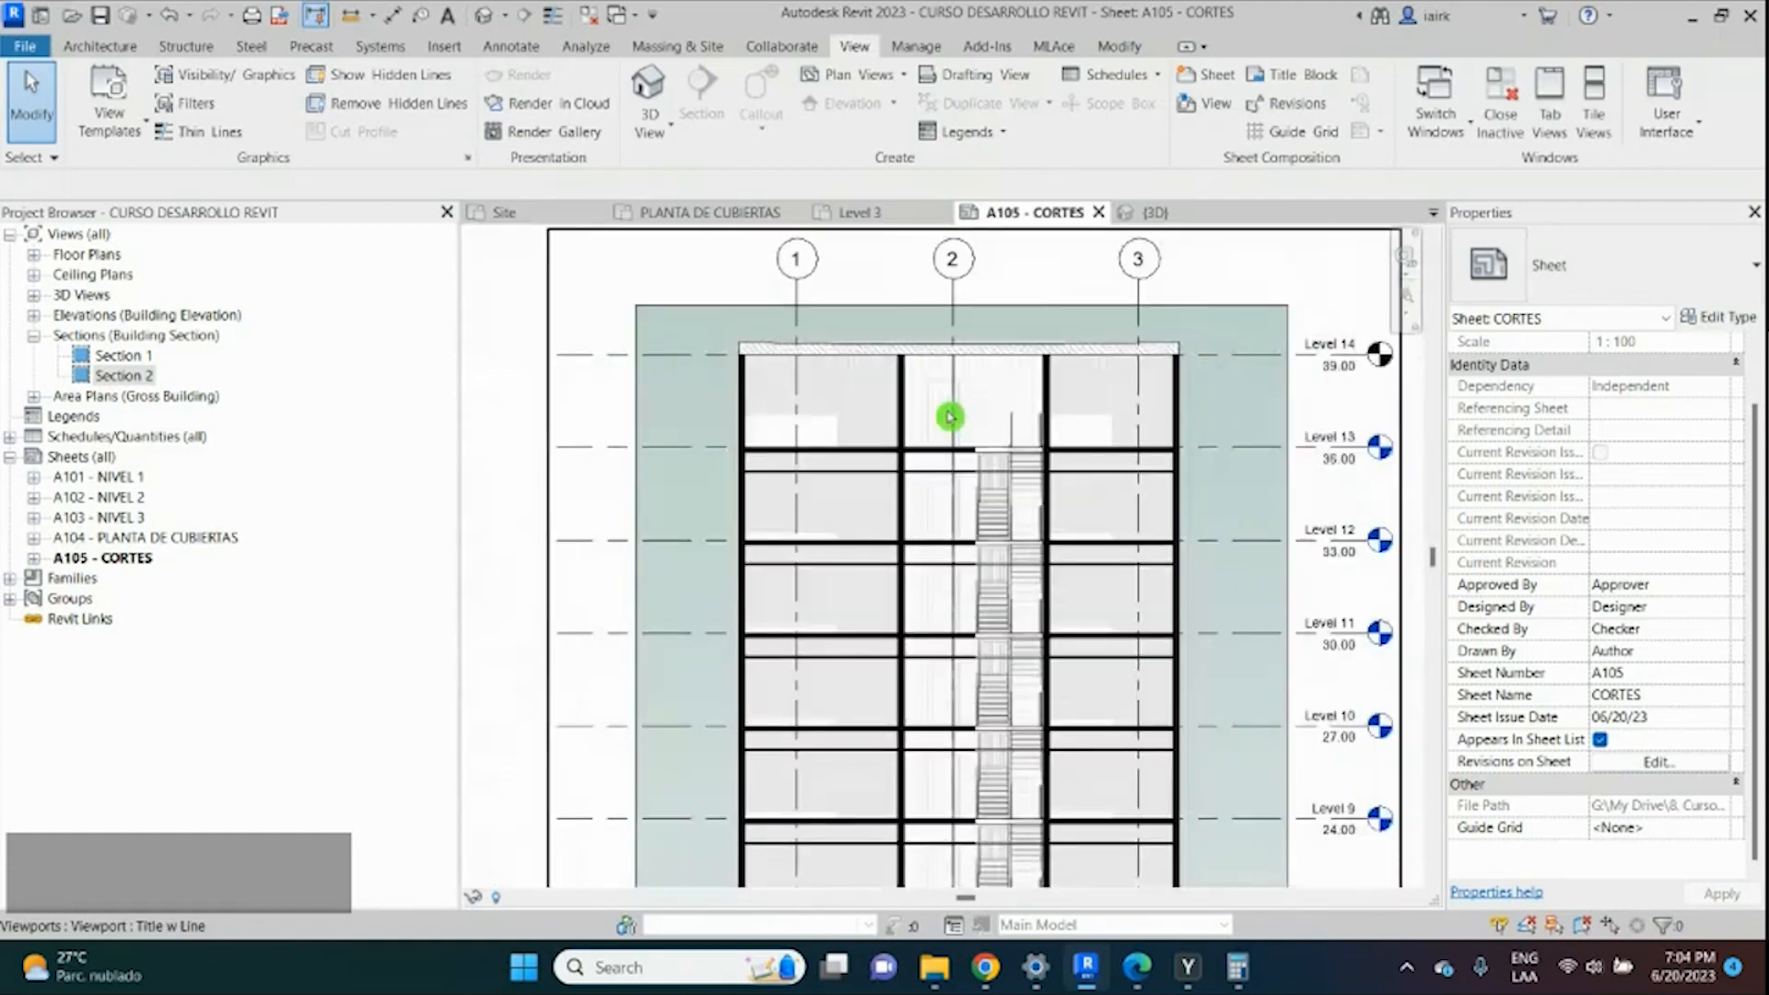
{"action": "scroll", "coordinate": [950, 417], "scroll_direction": "up", "scroll_amount": 4}
{"action": "scroll", "coordinate": [916, 286], "scroll_direction": "down", "scroll_amount": 5}
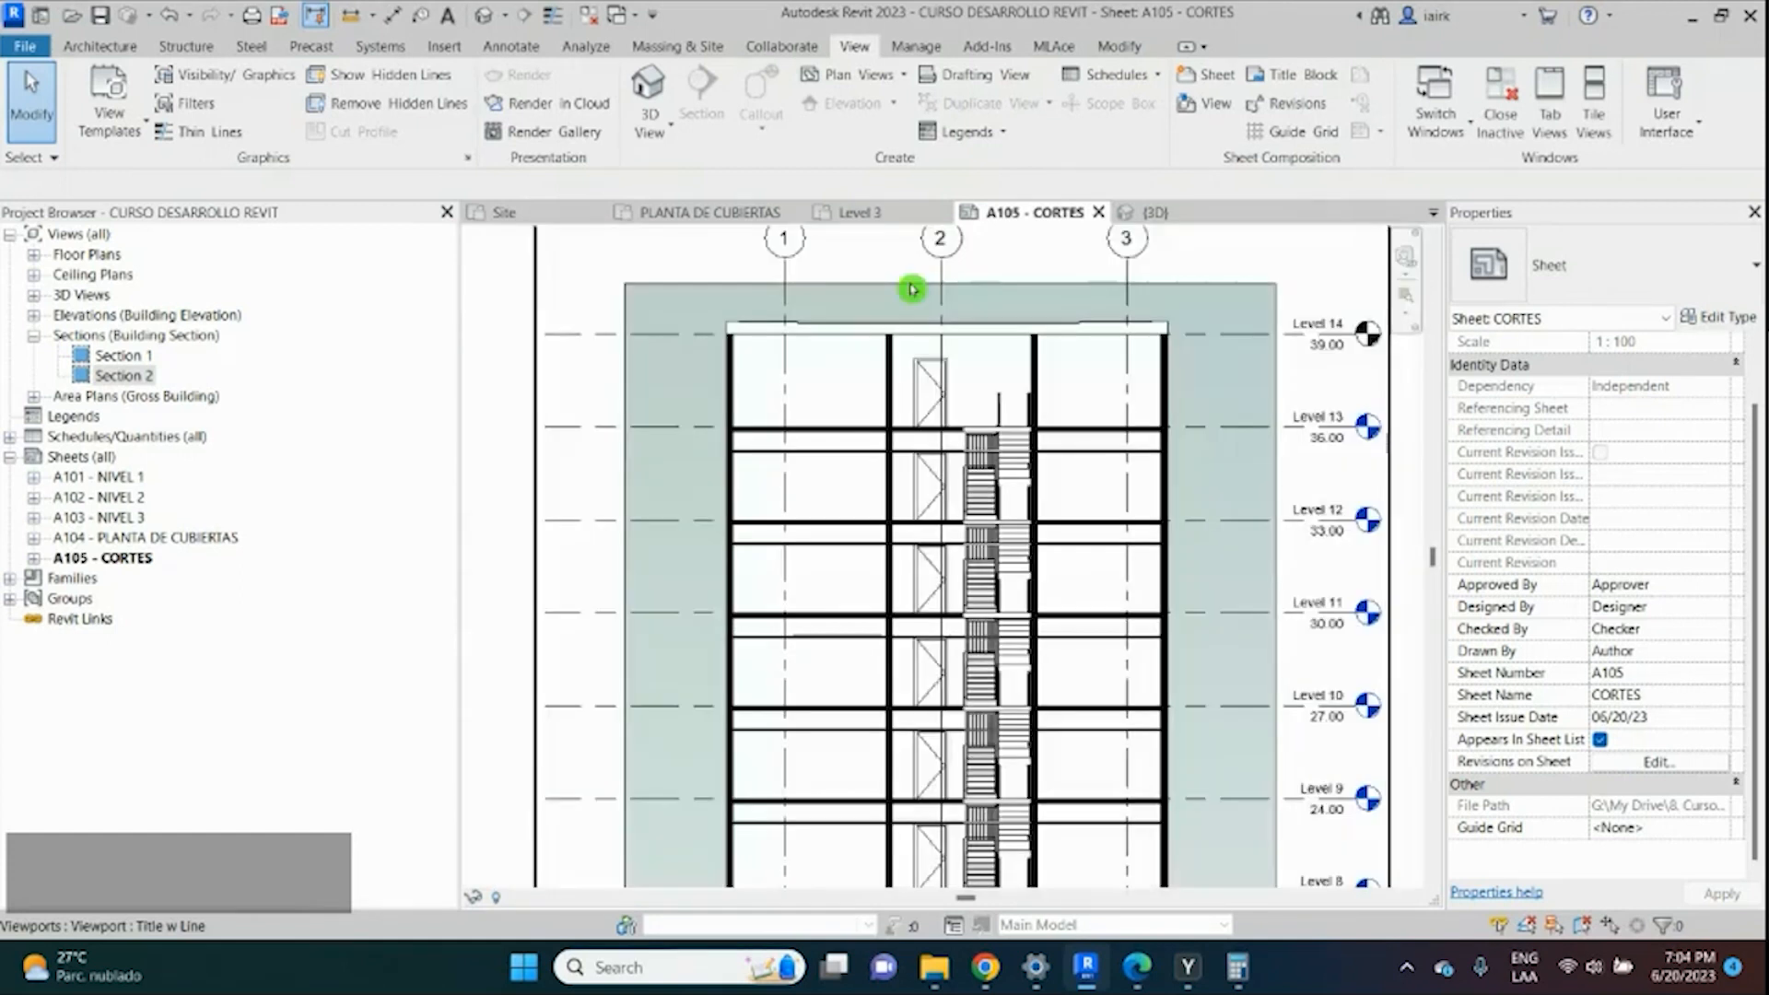
{"action": "scroll", "coordinate": [949, 341], "scroll_direction": "down", "scroll_amount": 3}
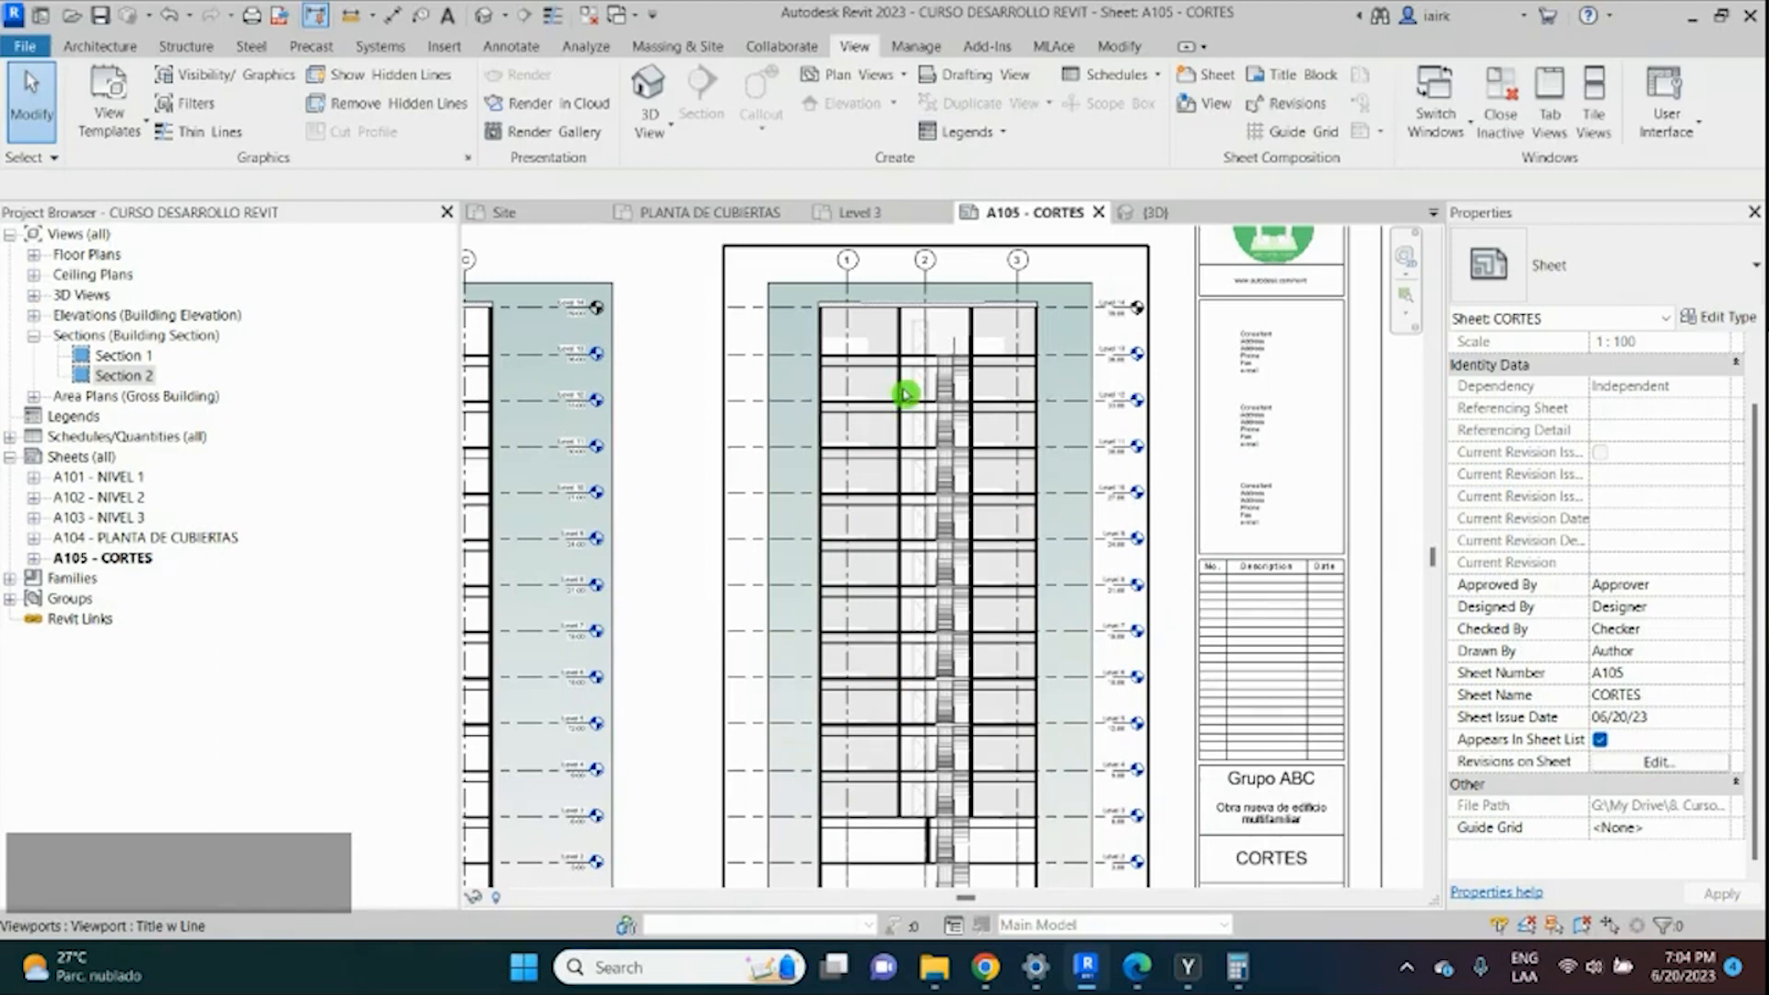
{"action": "scroll", "coordinate": [947, 367], "scroll_direction": "down", "scroll_amount": 4}
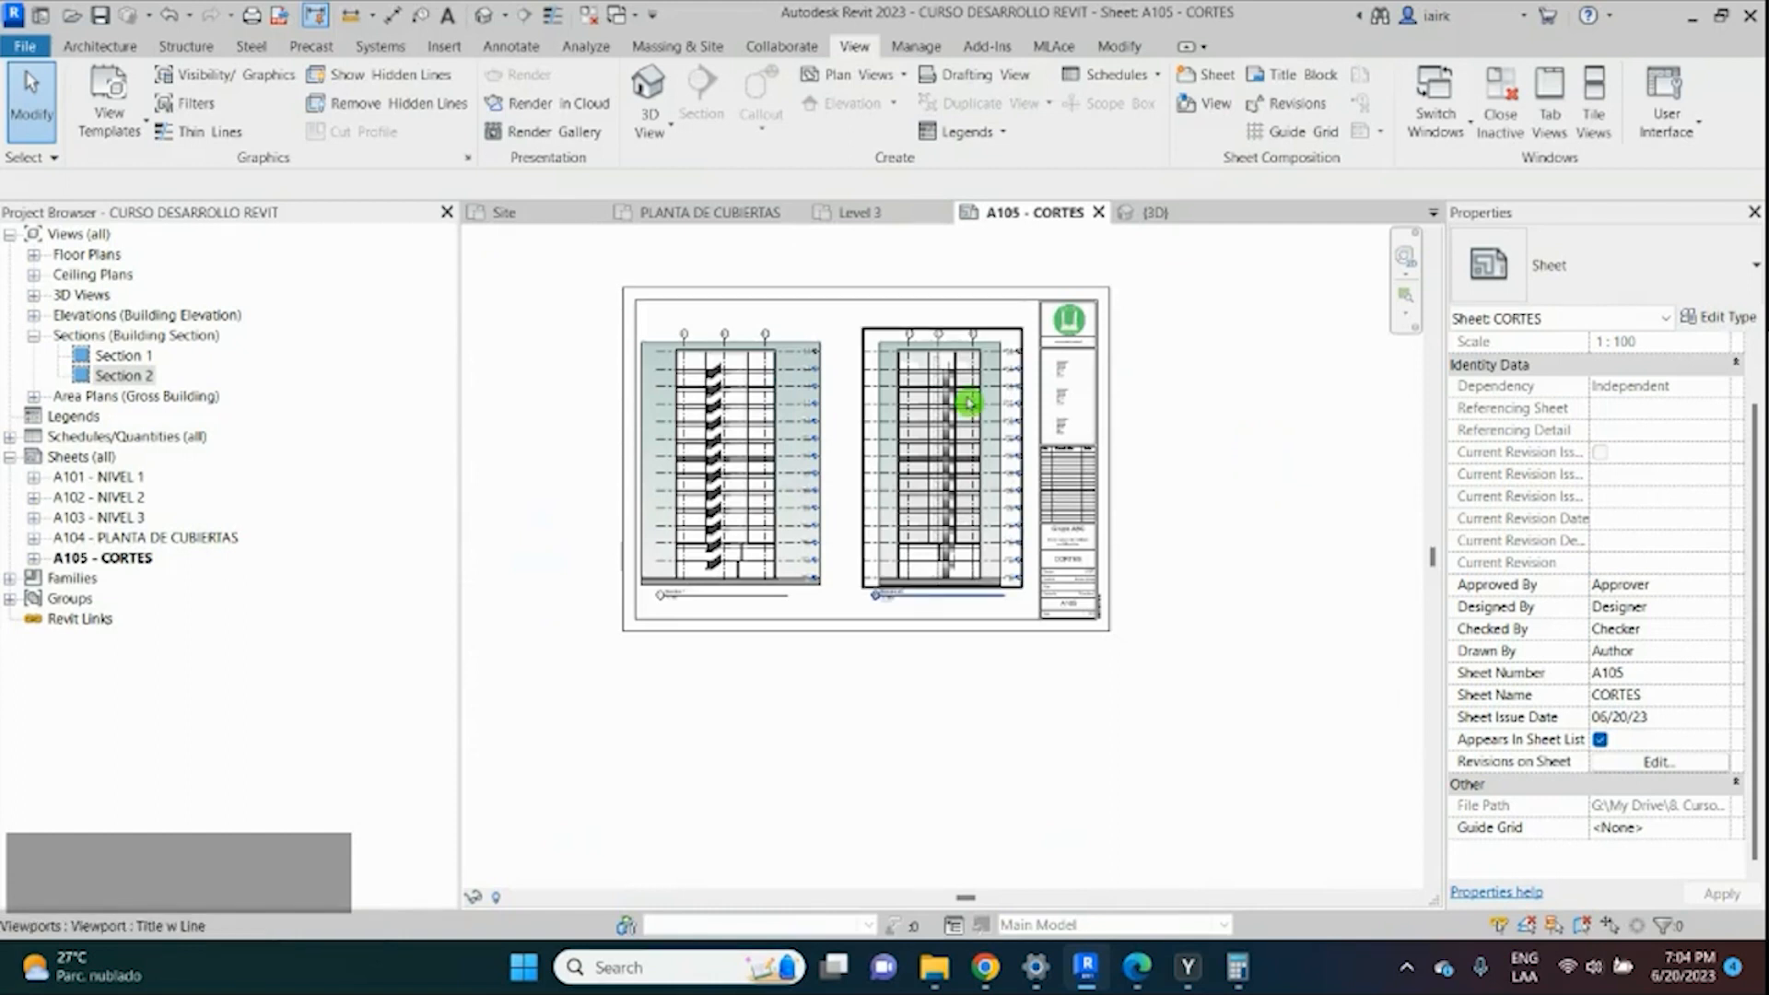
{"action": "scroll", "coordinate": [970, 403], "scroll_direction": "up", "scroll_amount": 4}
{"action": "scroll", "coordinate": [935, 739], "scroll_direction": "down", "scroll_amount": 2}
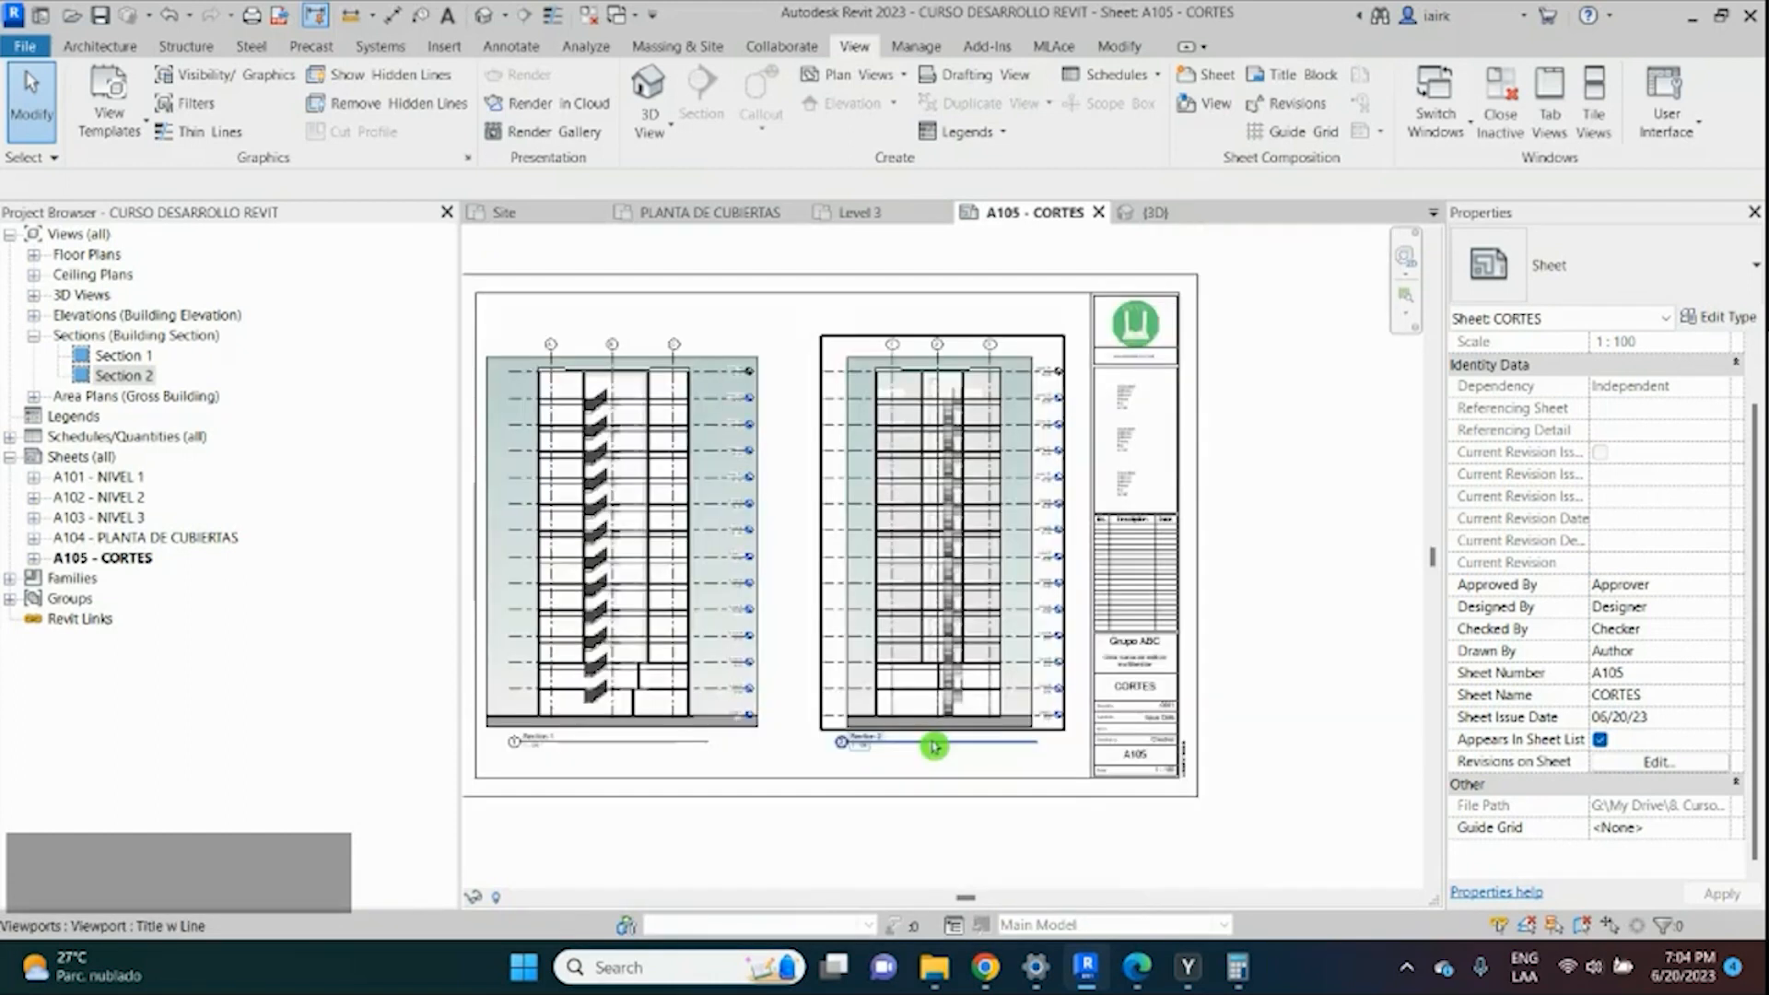
{"action": "scroll", "coordinate": [934, 747], "scroll_direction": "up", "scroll_amount": 2}
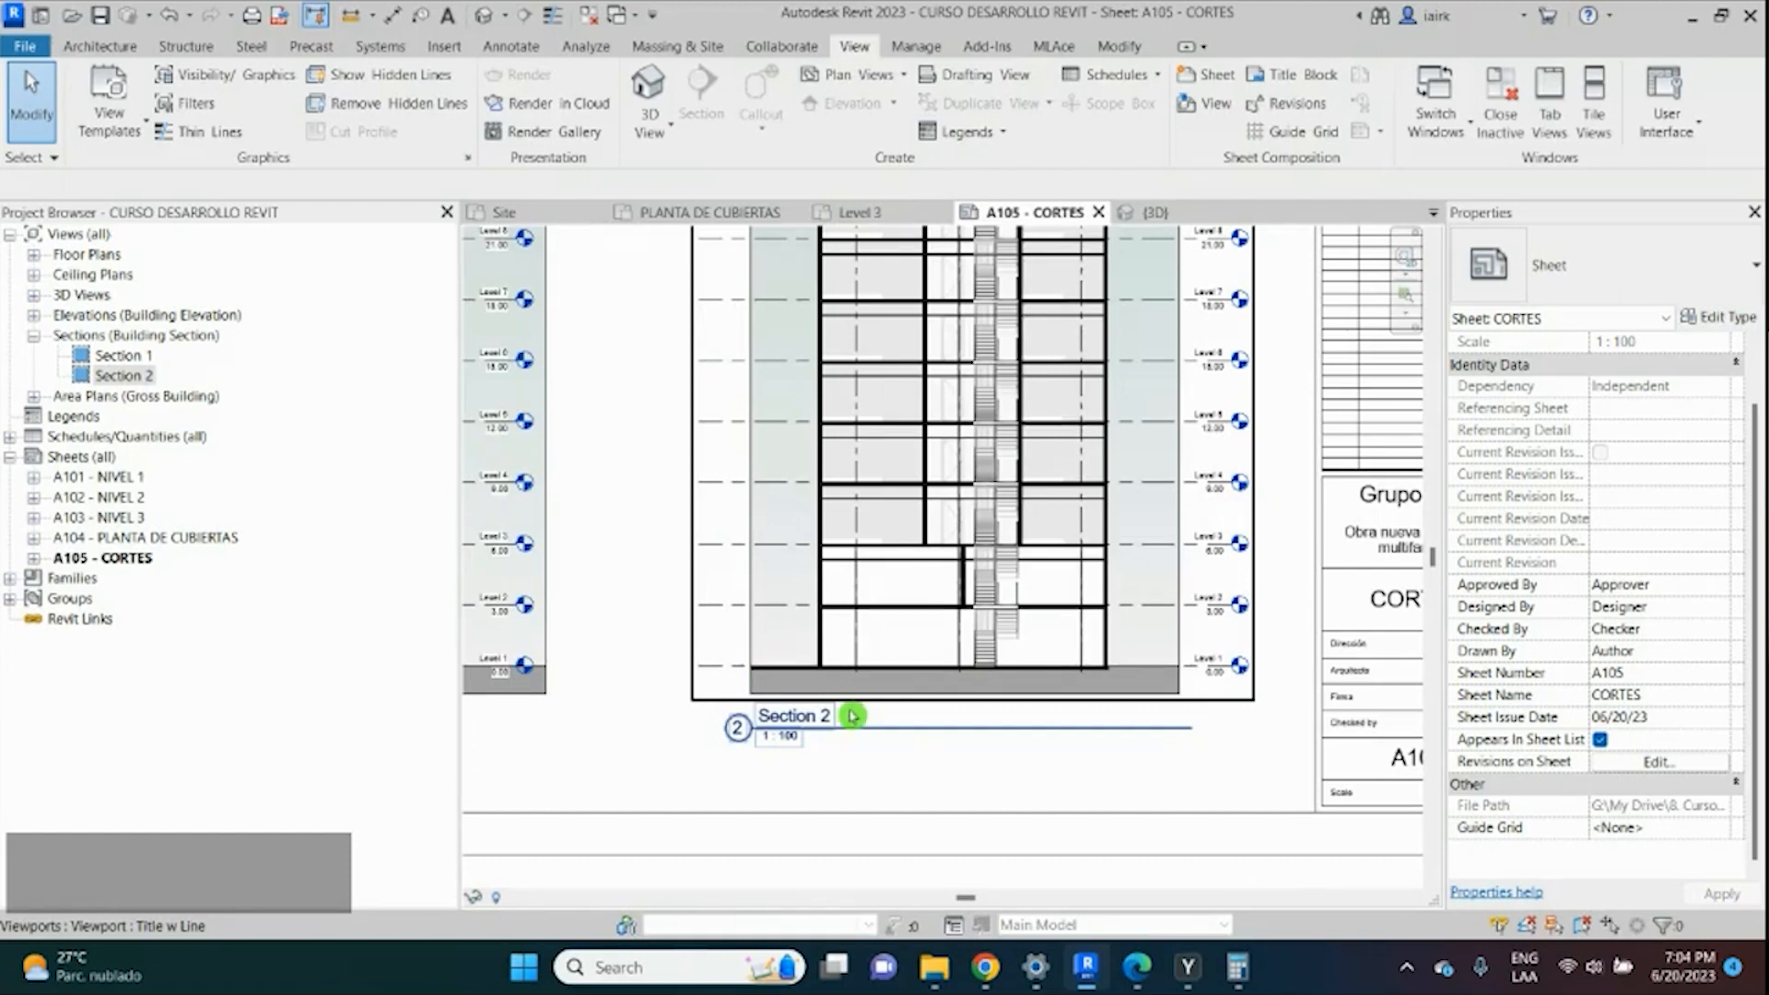
In Section 1, place a chained aligned dimension across grids A, B and C just above the roof.
{"action": "scroll", "coordinate": [1007, 689], "scroll_direction": "down", "scroll_amount": 5}
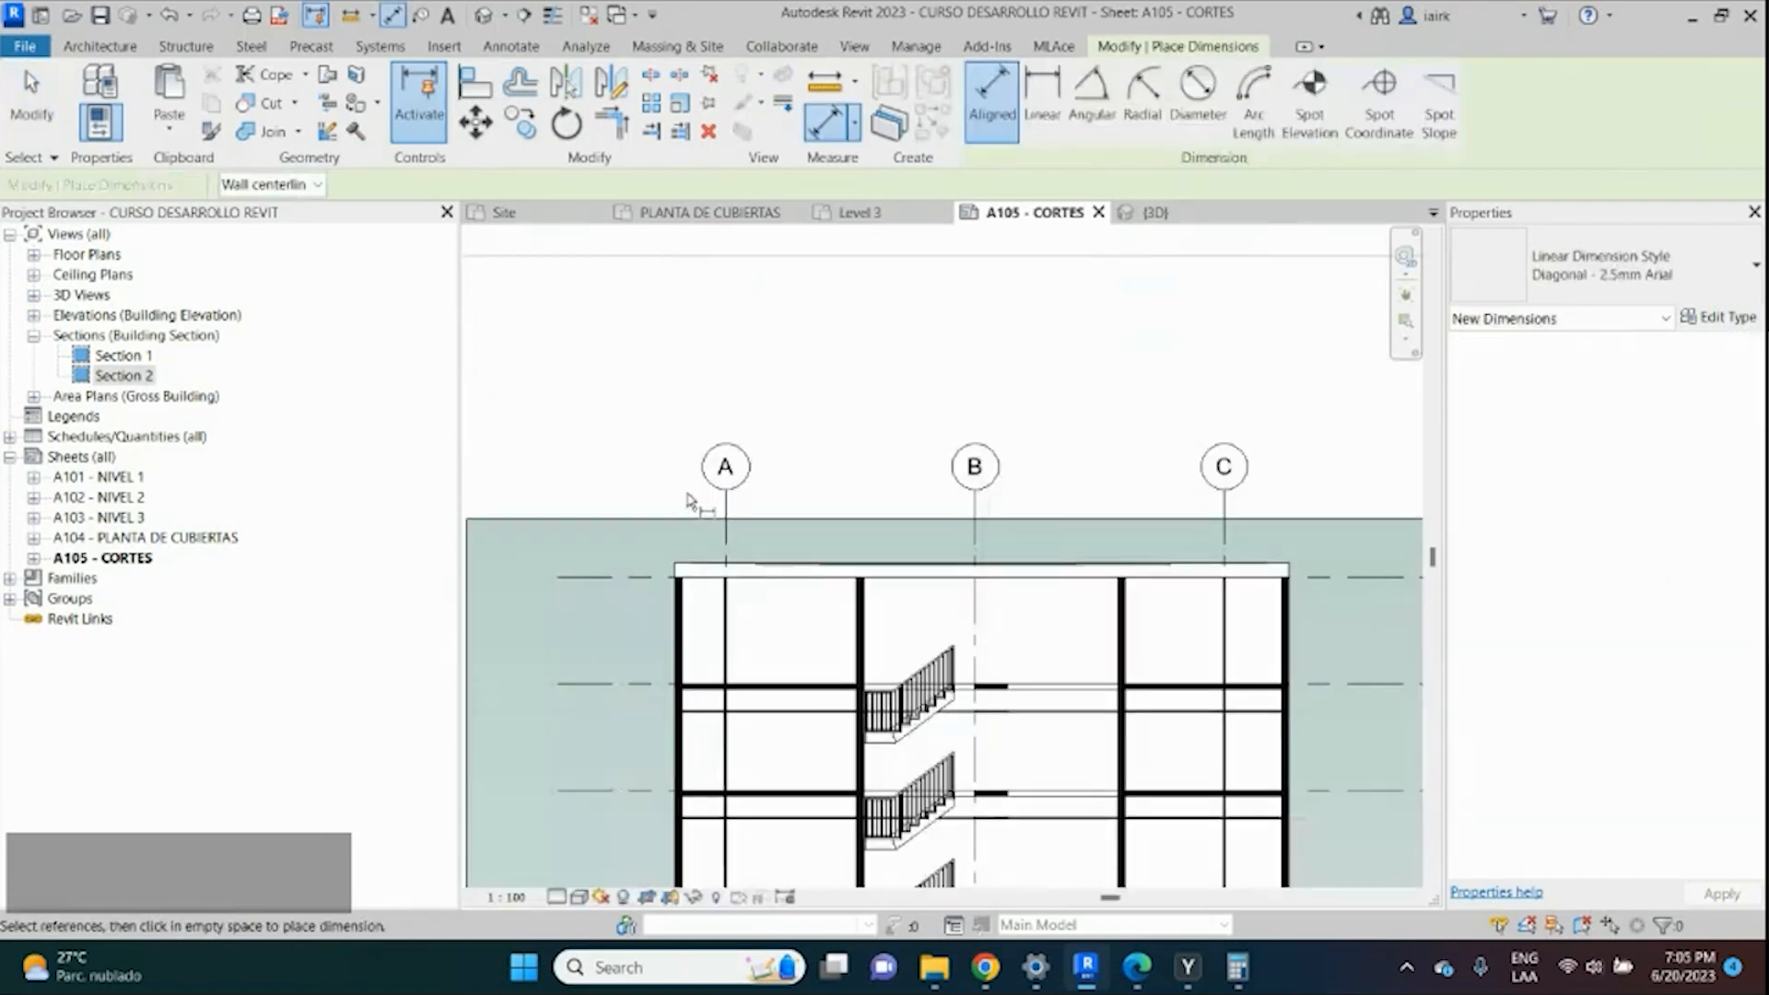
{"action": "left_click", "coordinate": [725, 505]}
{"action": "left_click", "coordinate": [975, 507]}
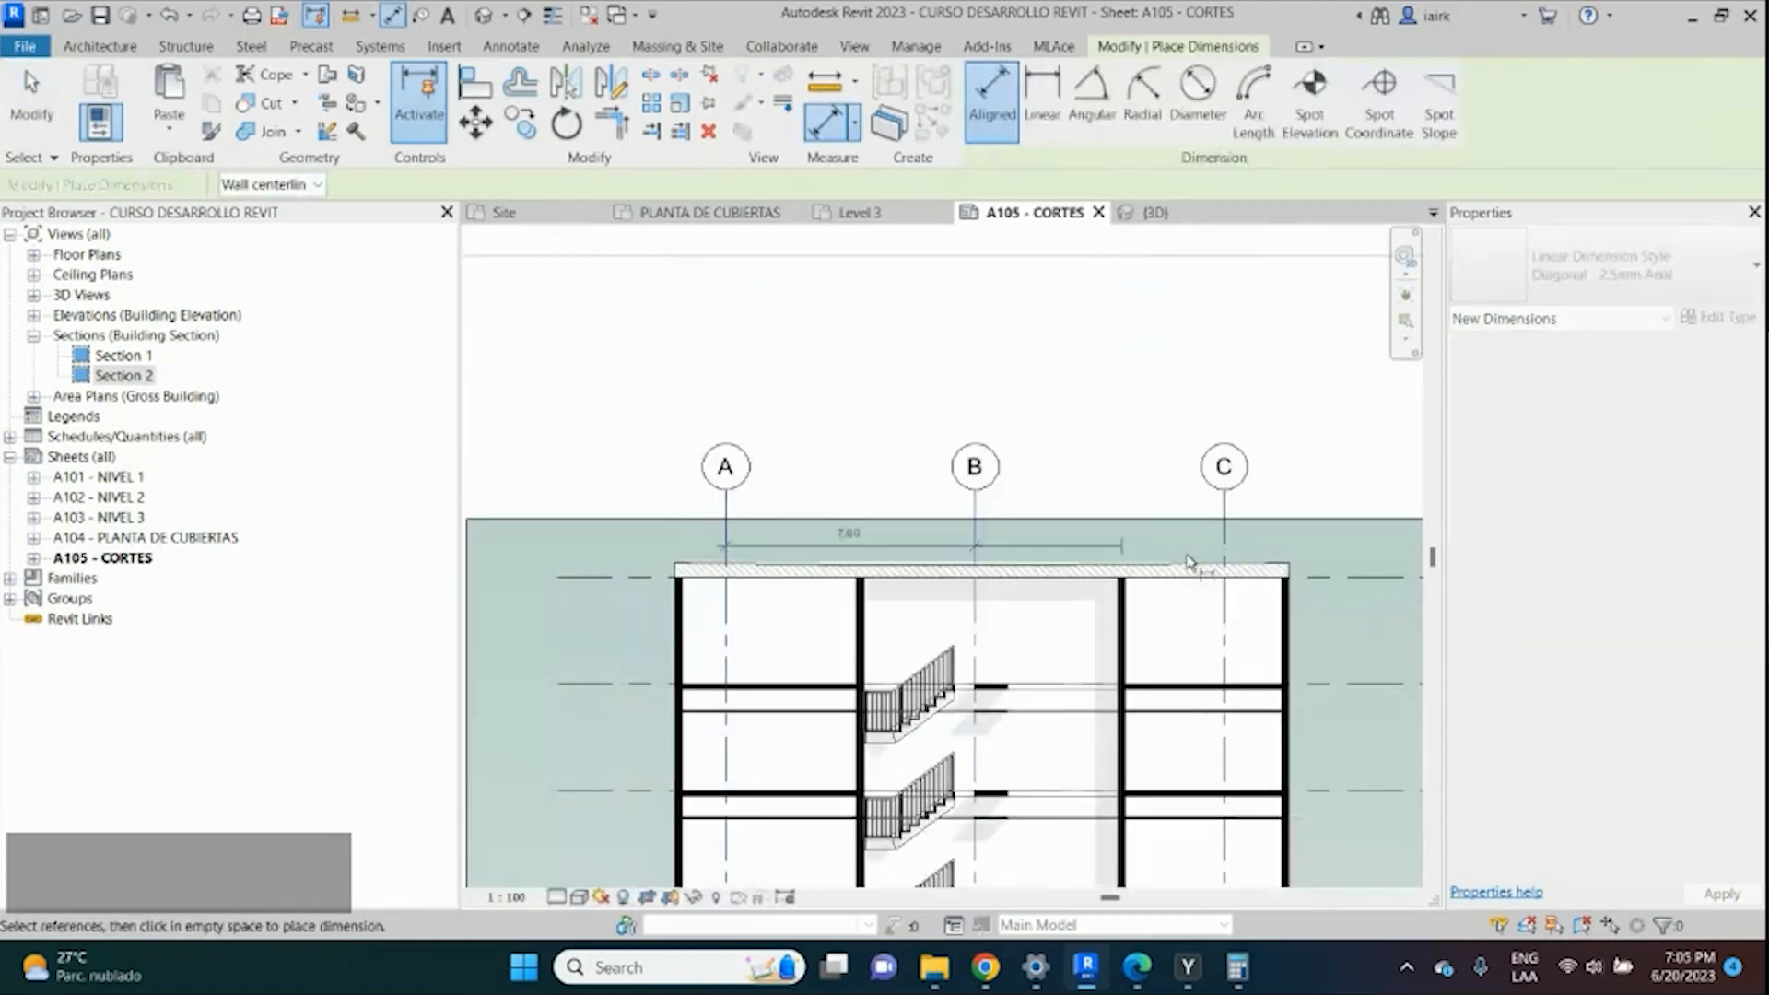
{"action": "left_click", "coordinate": [1223, 554]}
{"action": "left_click", "coordinate": [1264, 549]}
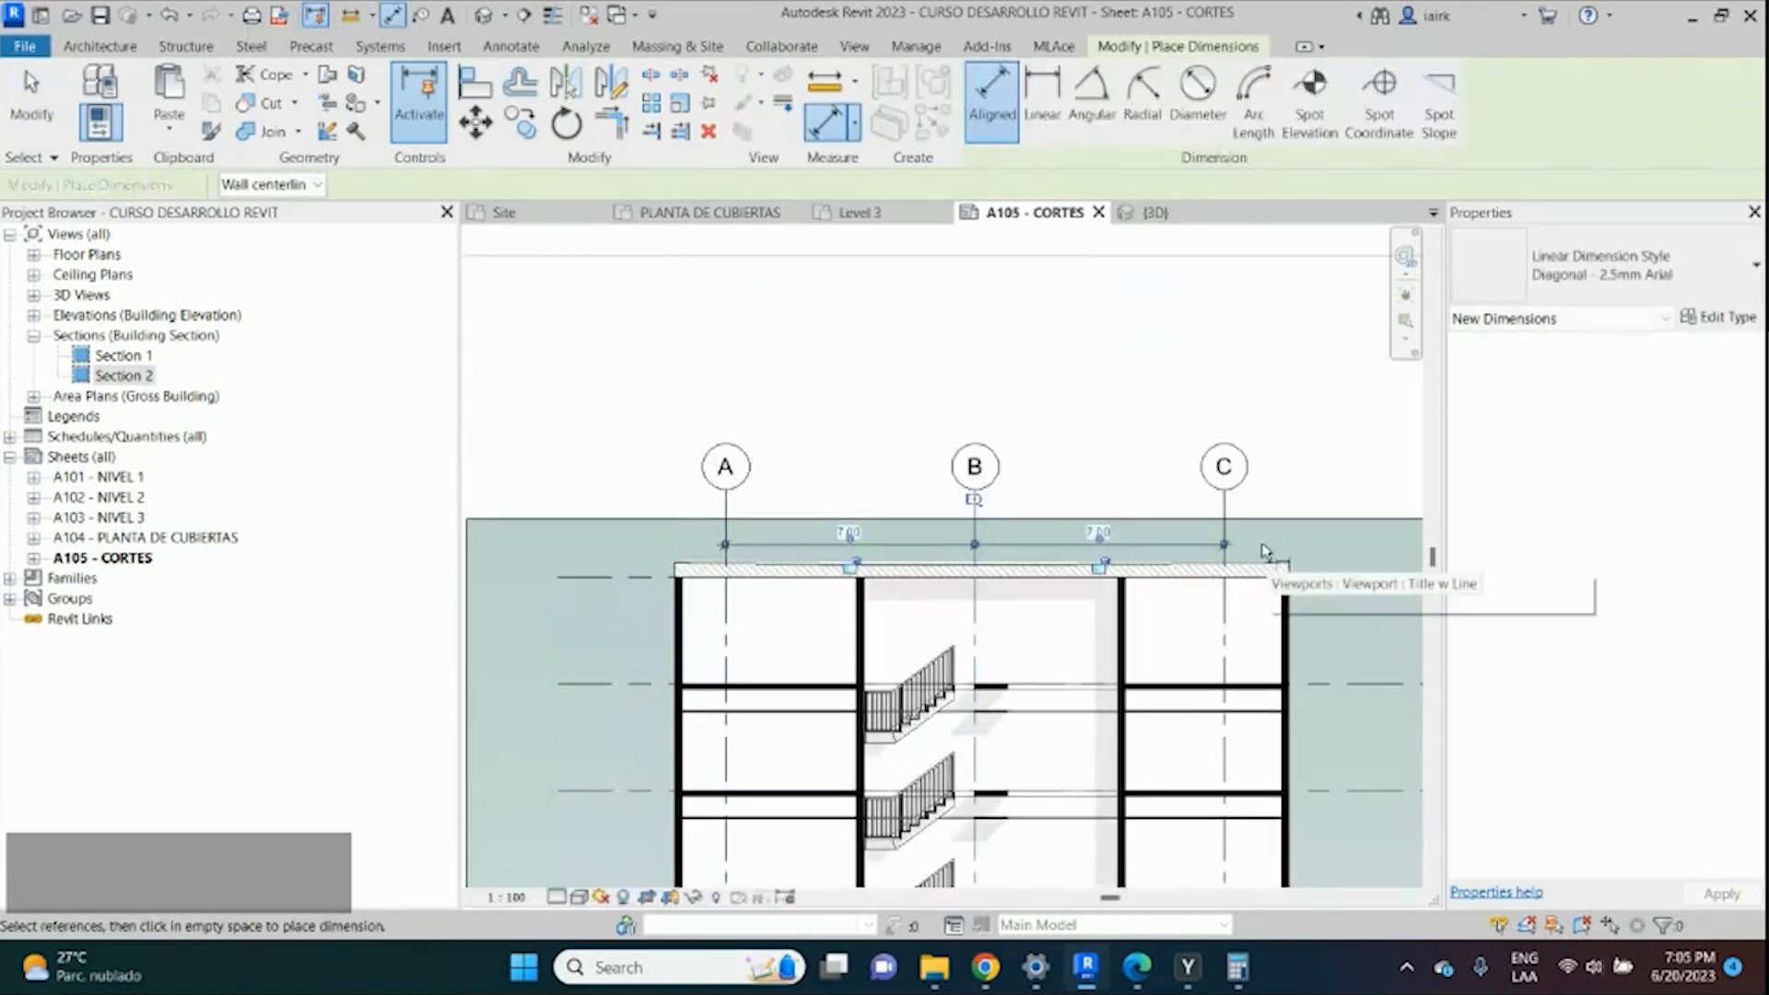
Add an overall aligned dimension from grid A to grid C above the chained dimension in Section 1.
{"action": "left_click", "coordinate": [725, 516]}
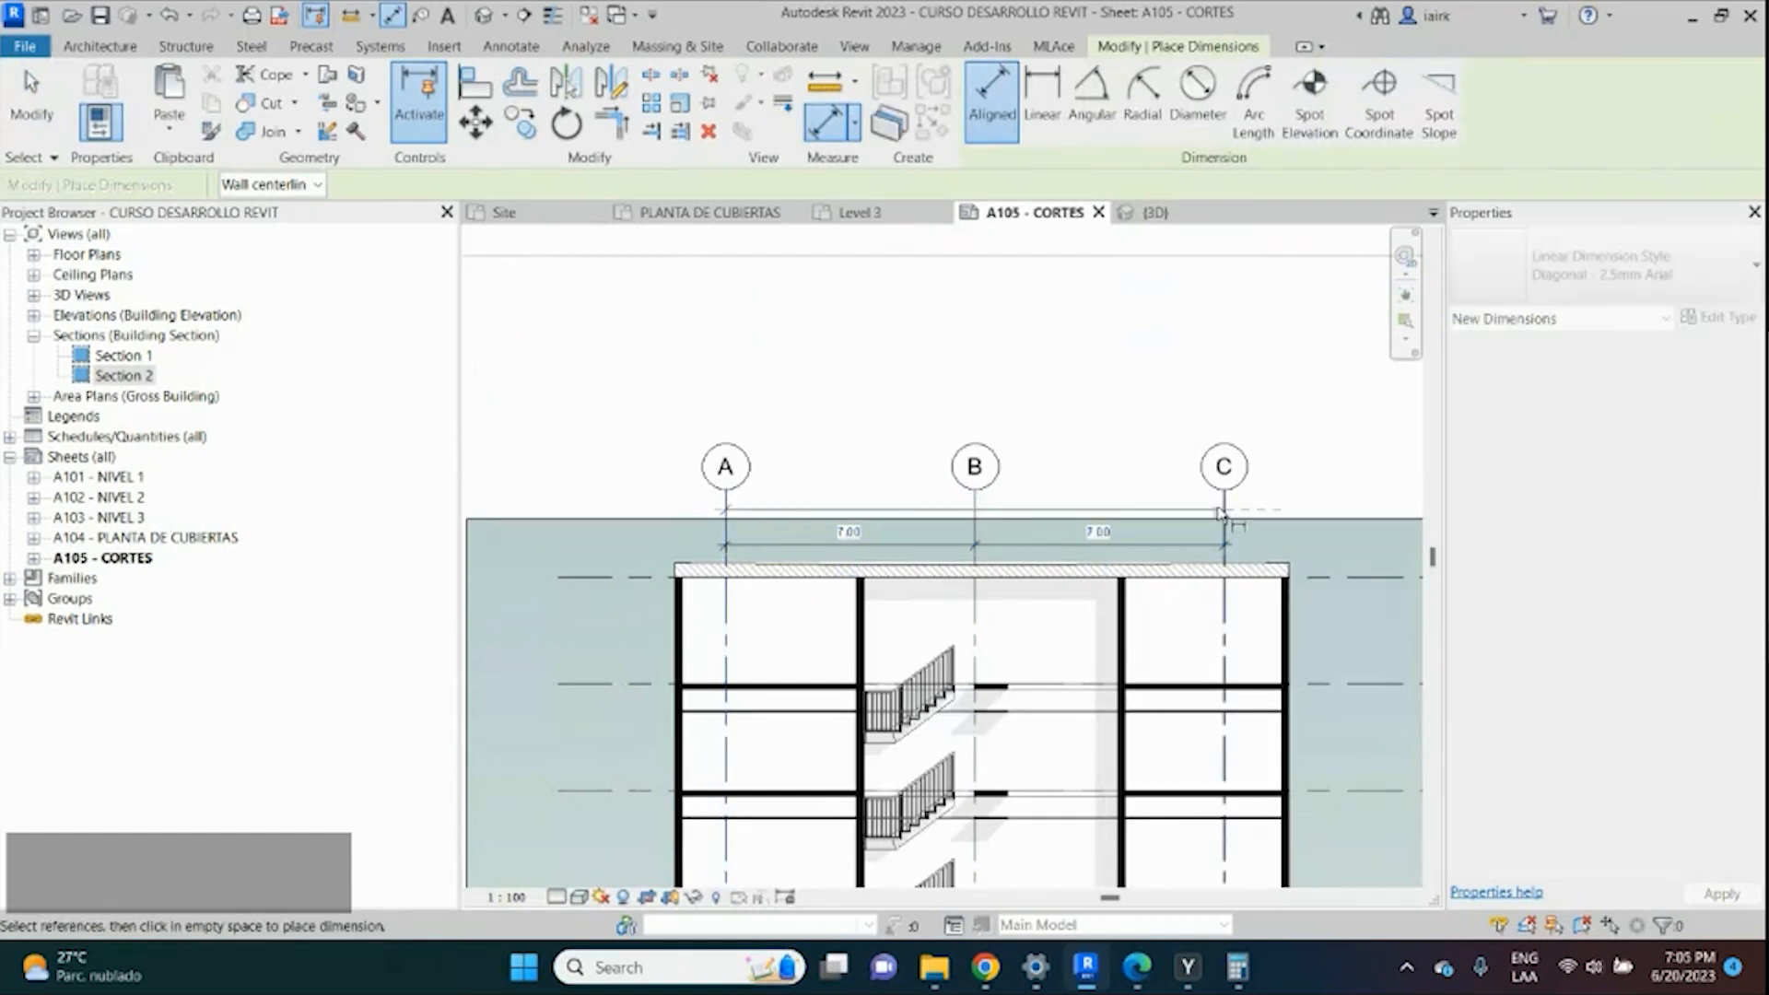
{"action": "left_click", "coordinate": [1220, 513]}
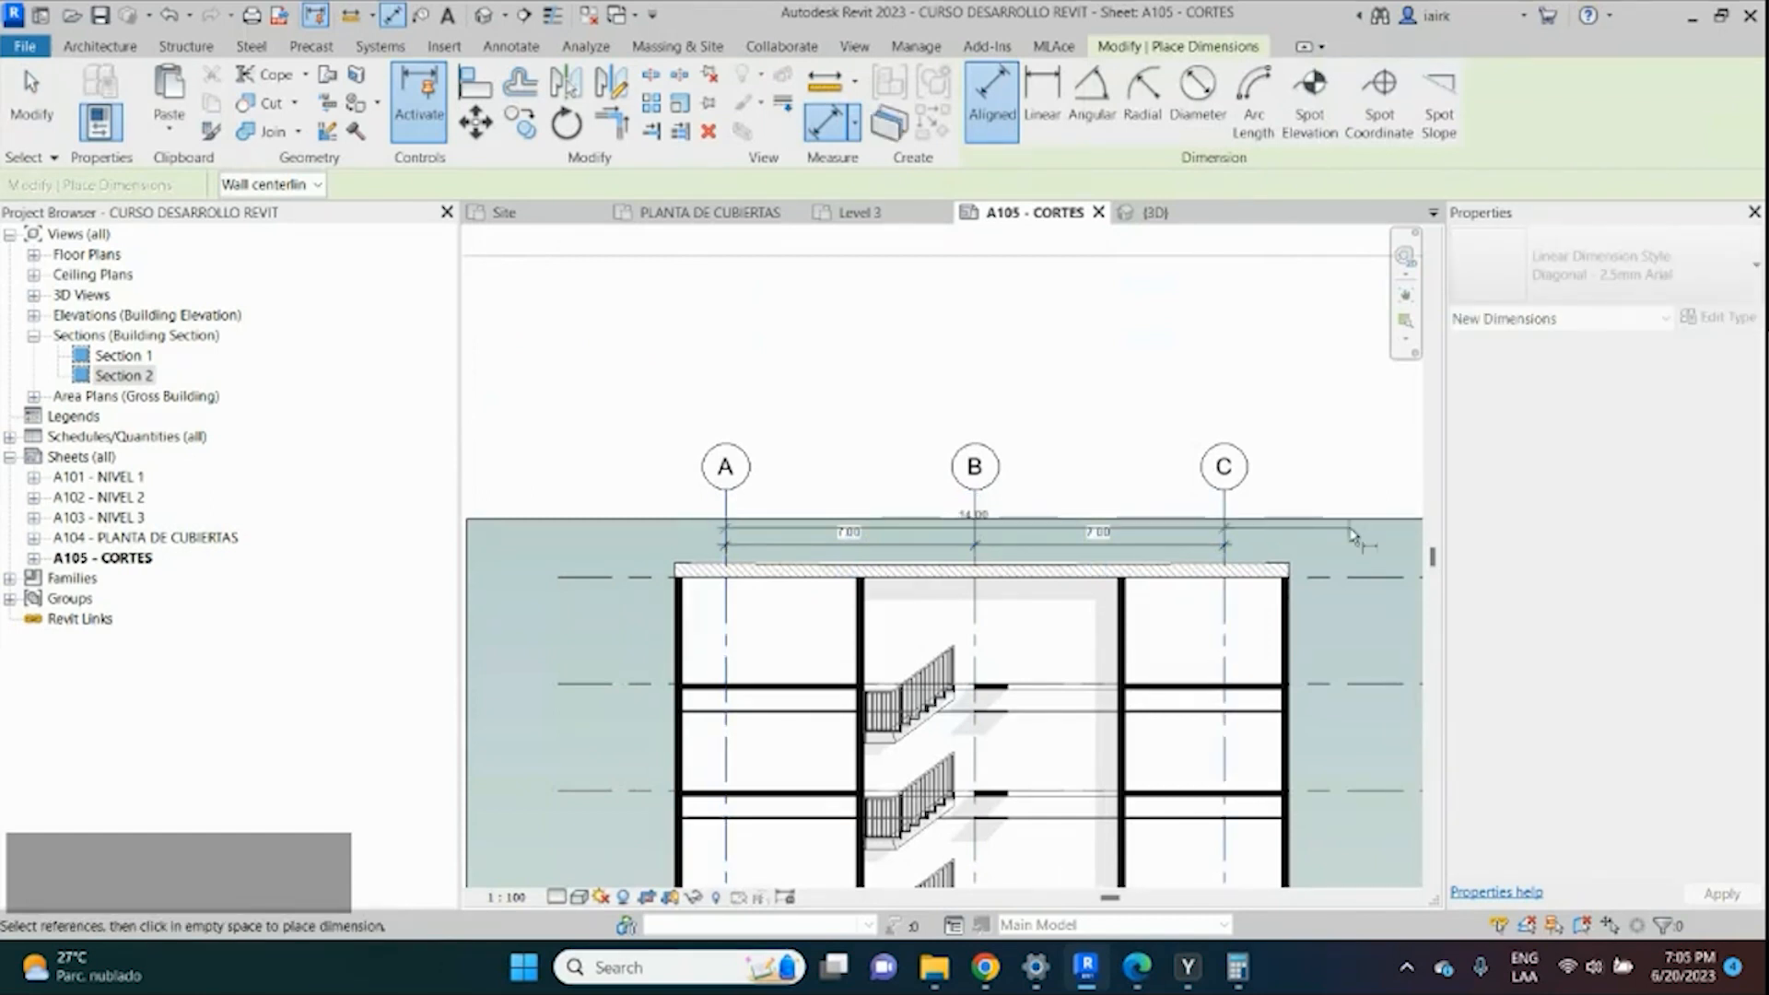
{"action": "left_click", "coordinate": [1351, 534]}
Raise the grid bubbles in Section 1 and move the overall and chained dimensions up above the crop region.
{"action": "scroll", "coordinate": [768, 488], "scroll_direction": "down", "scroll_amount": 5}
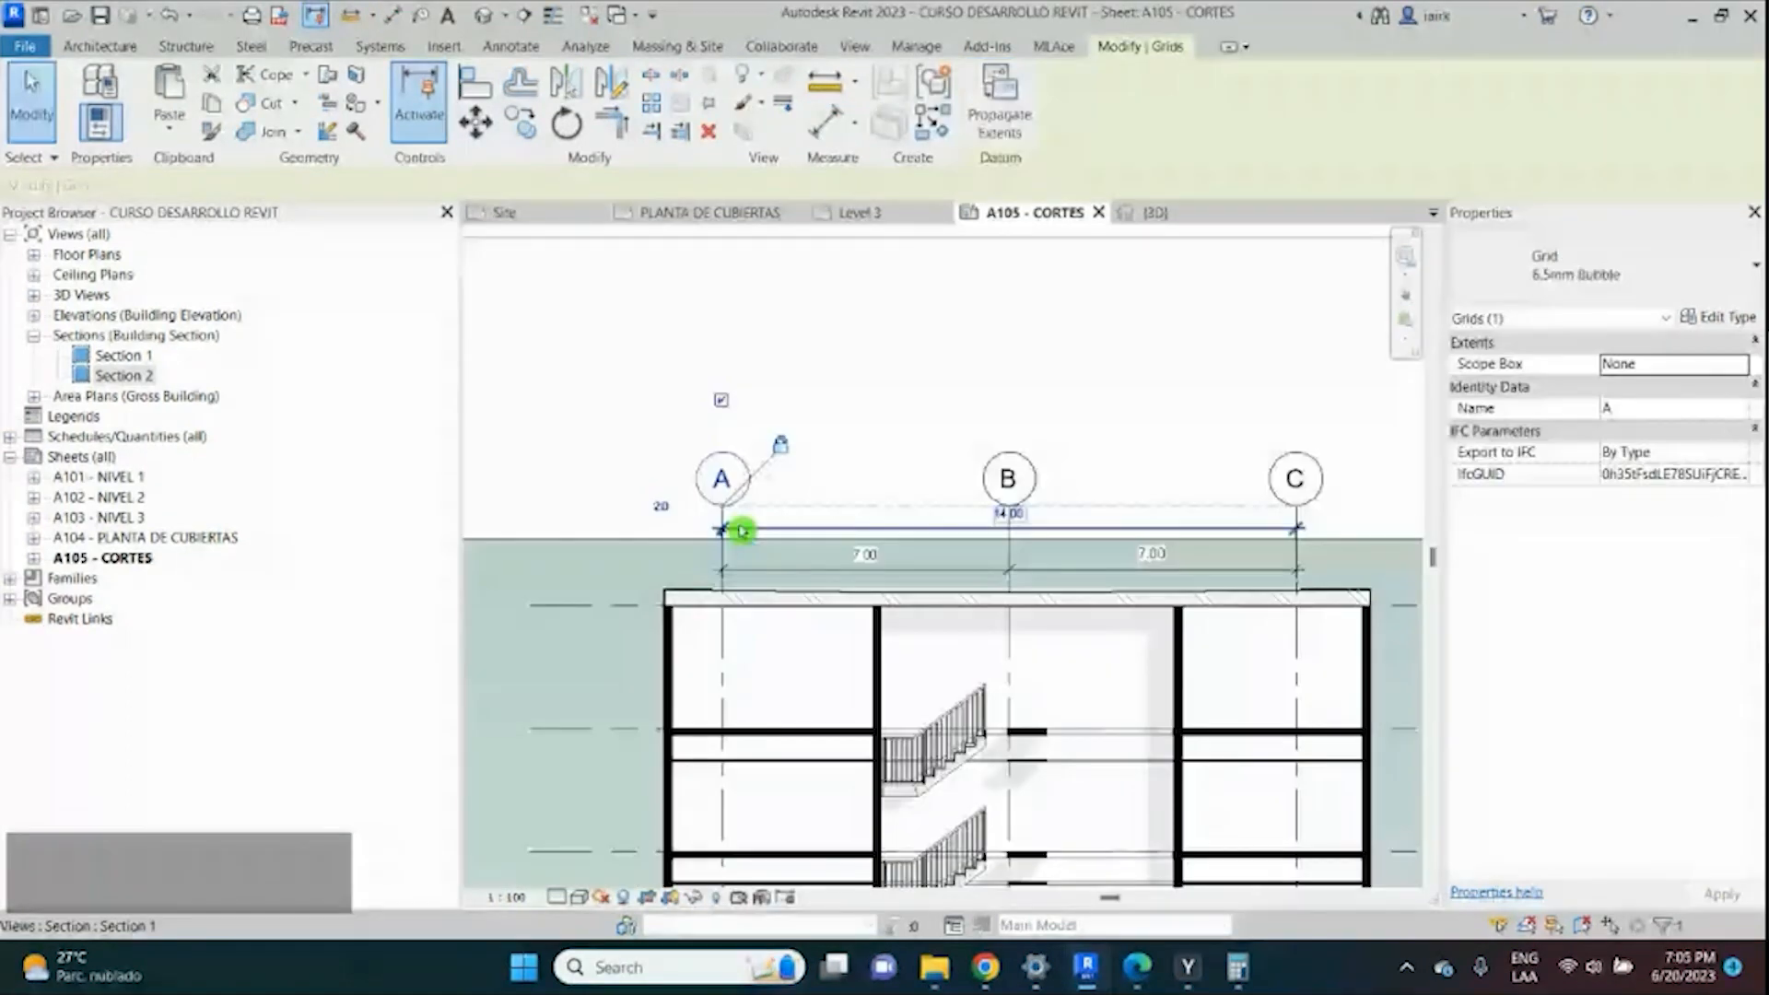
{"action": "left_click_drag", "start_coordinate": [742, 532], "coordinate": [742, 337]}
{"action": "left_click", "coordinate": [819, 536]}
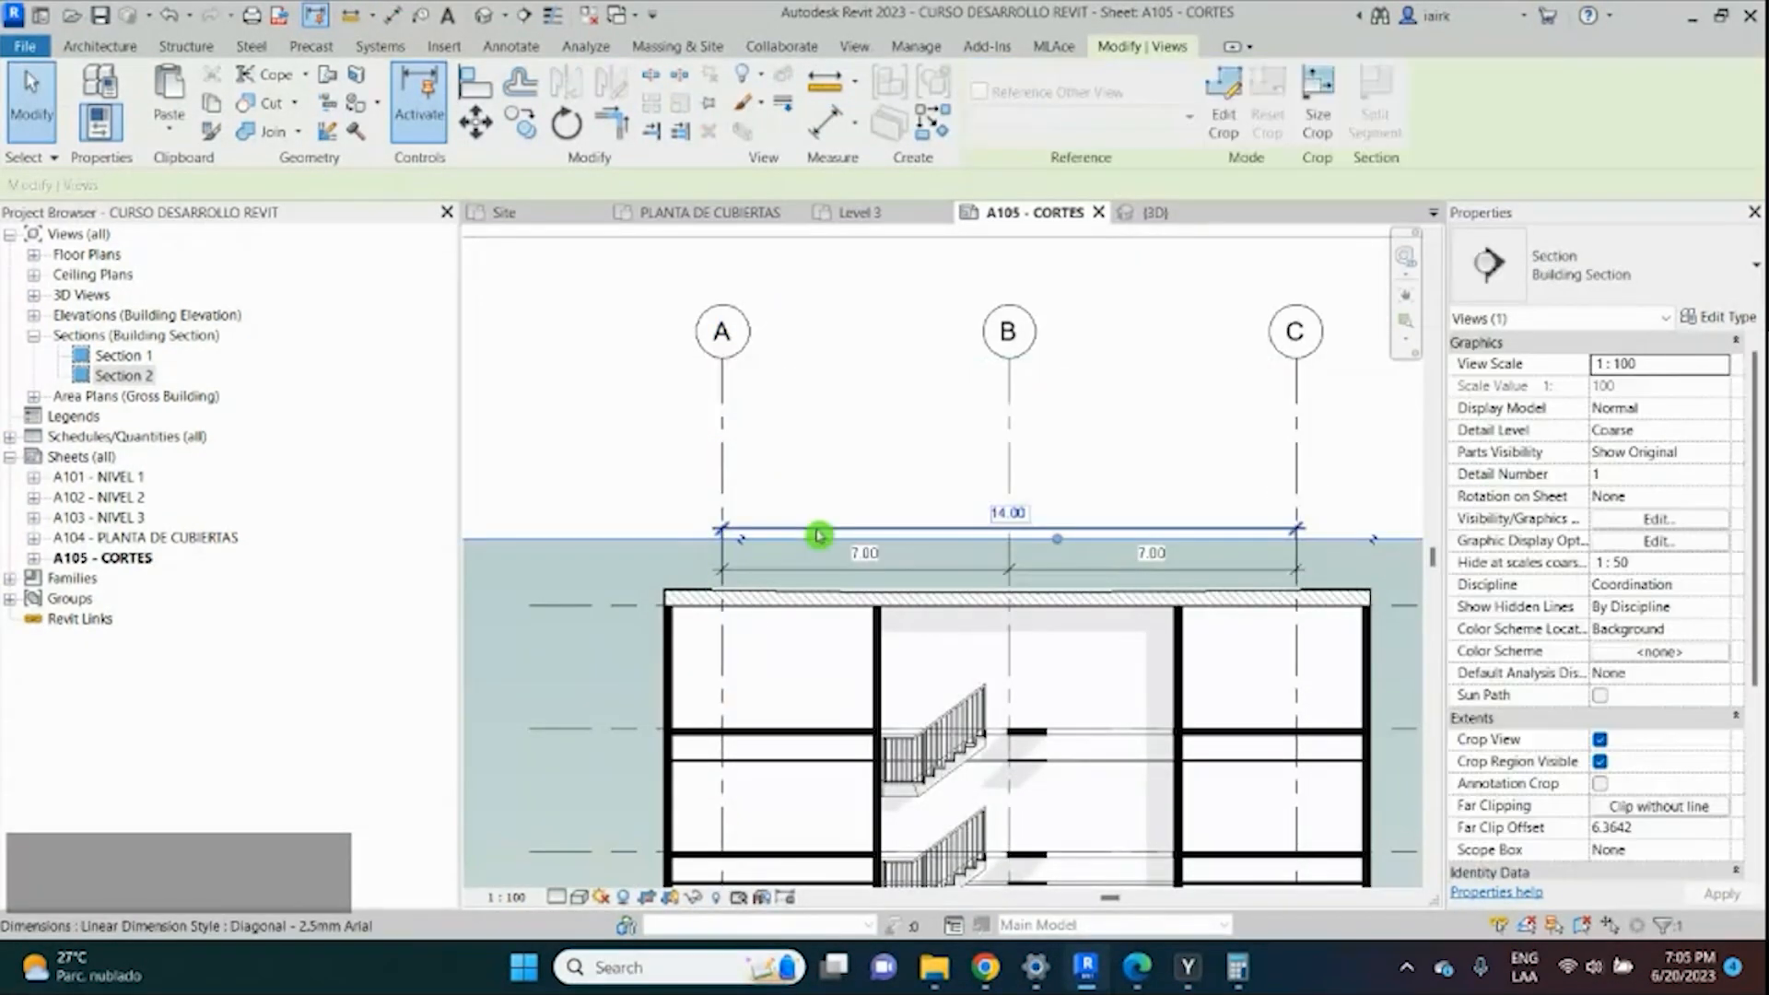
{"action": "left_click", "coordinate": [808, 528]}
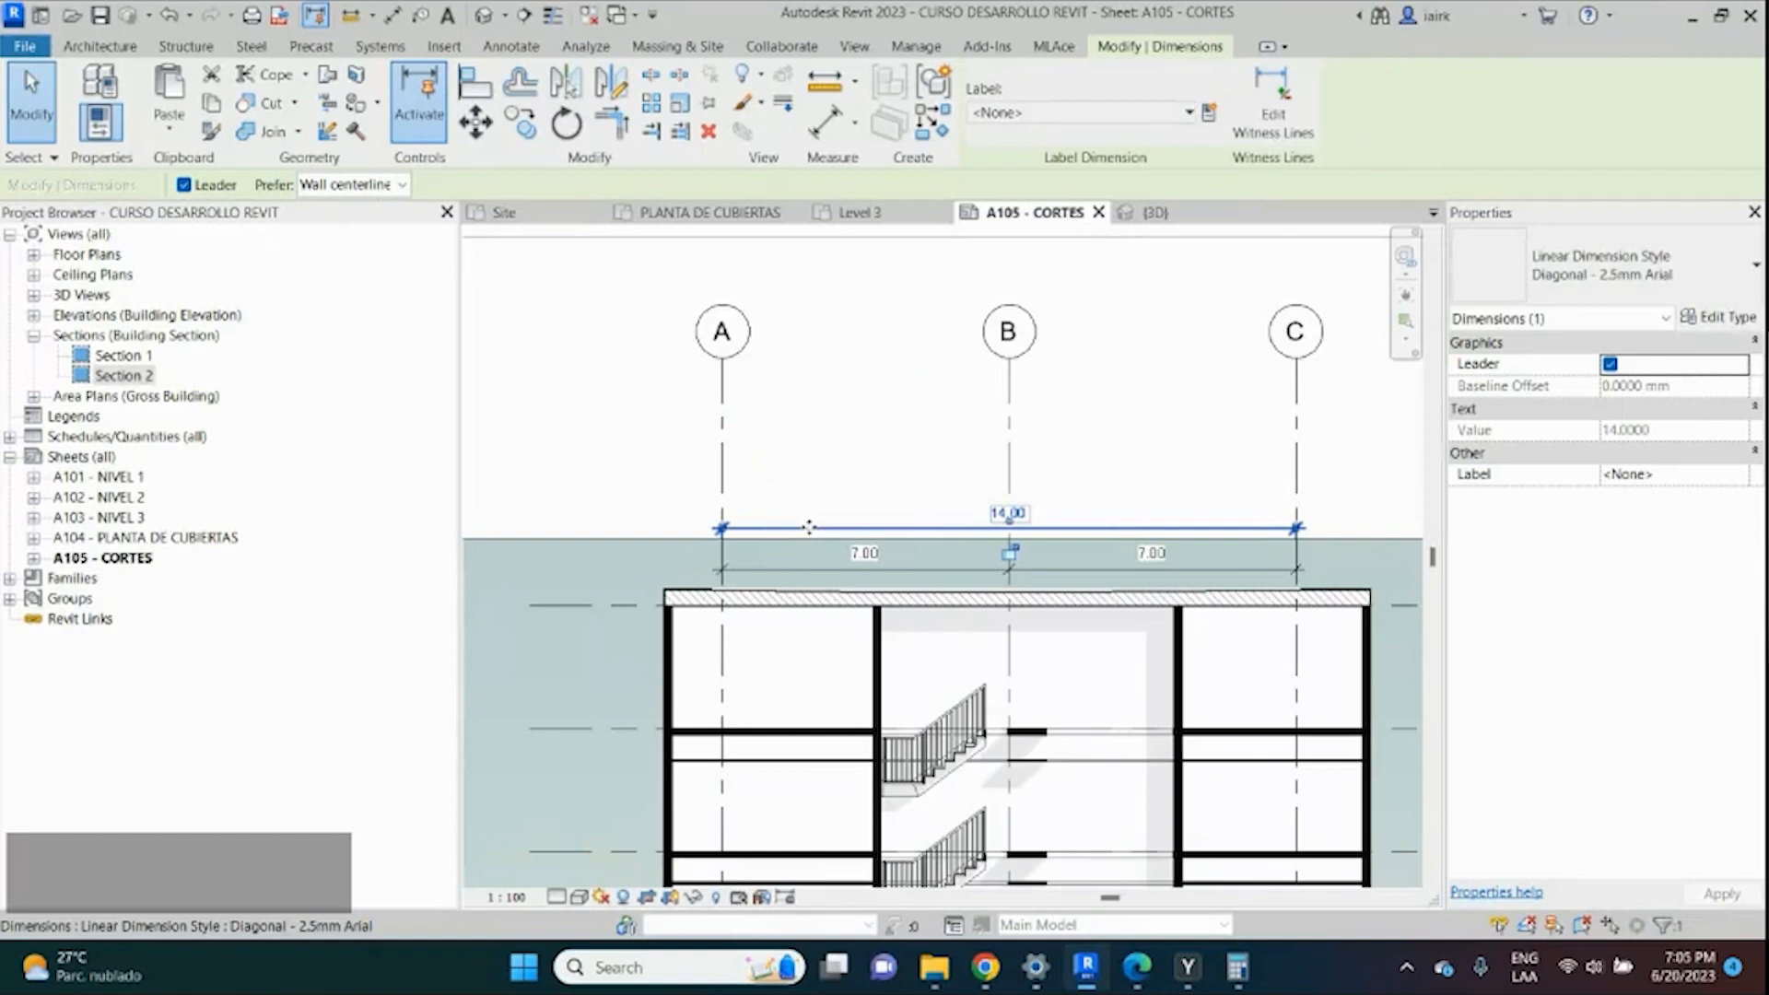
{"action": "left_click_drag", "start_coordinate": [808, 528], "coordinate": [809, 440]}
{"action": "left_click", "coordinate": [795, 578]}
{"action": "left_click_drag", "start_coordinate": [795, 578], "coordinate": [642, 464]}
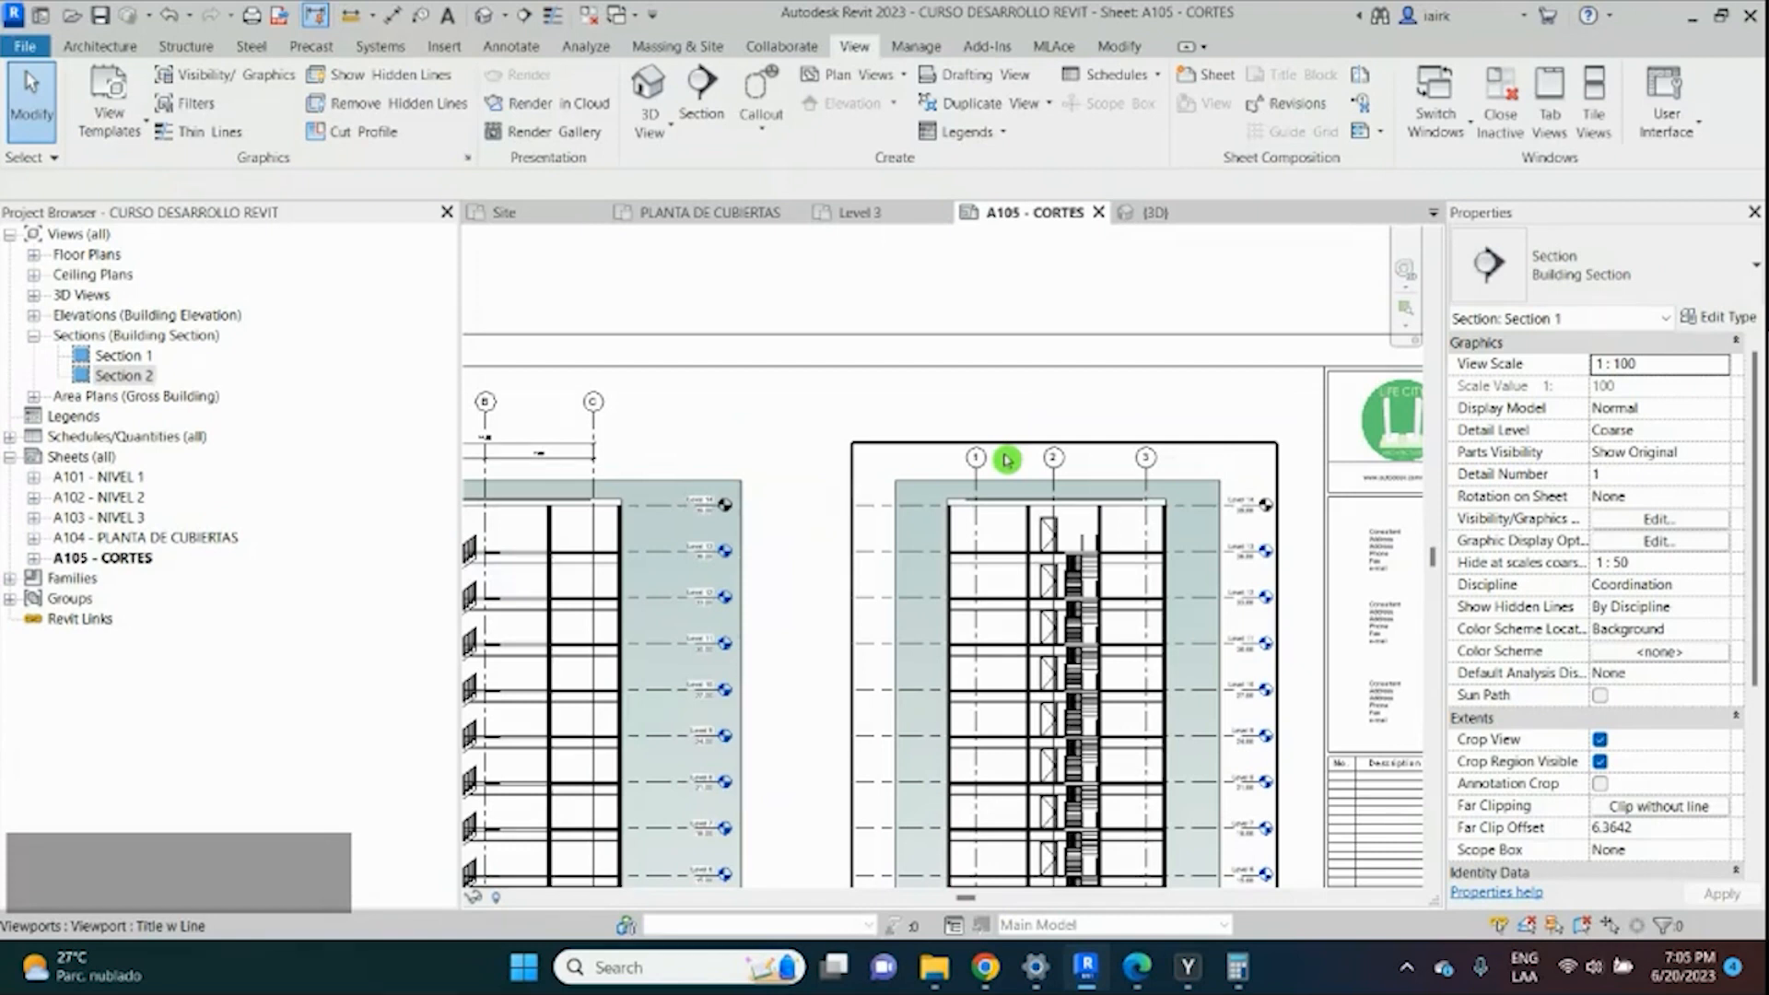
In Section 2, raise the grid bubbles and place a chained aligned dimension across grids 1, 2 and 3 above the crop region.
{"action": "double_click", "coordinate": [1006, 459]}
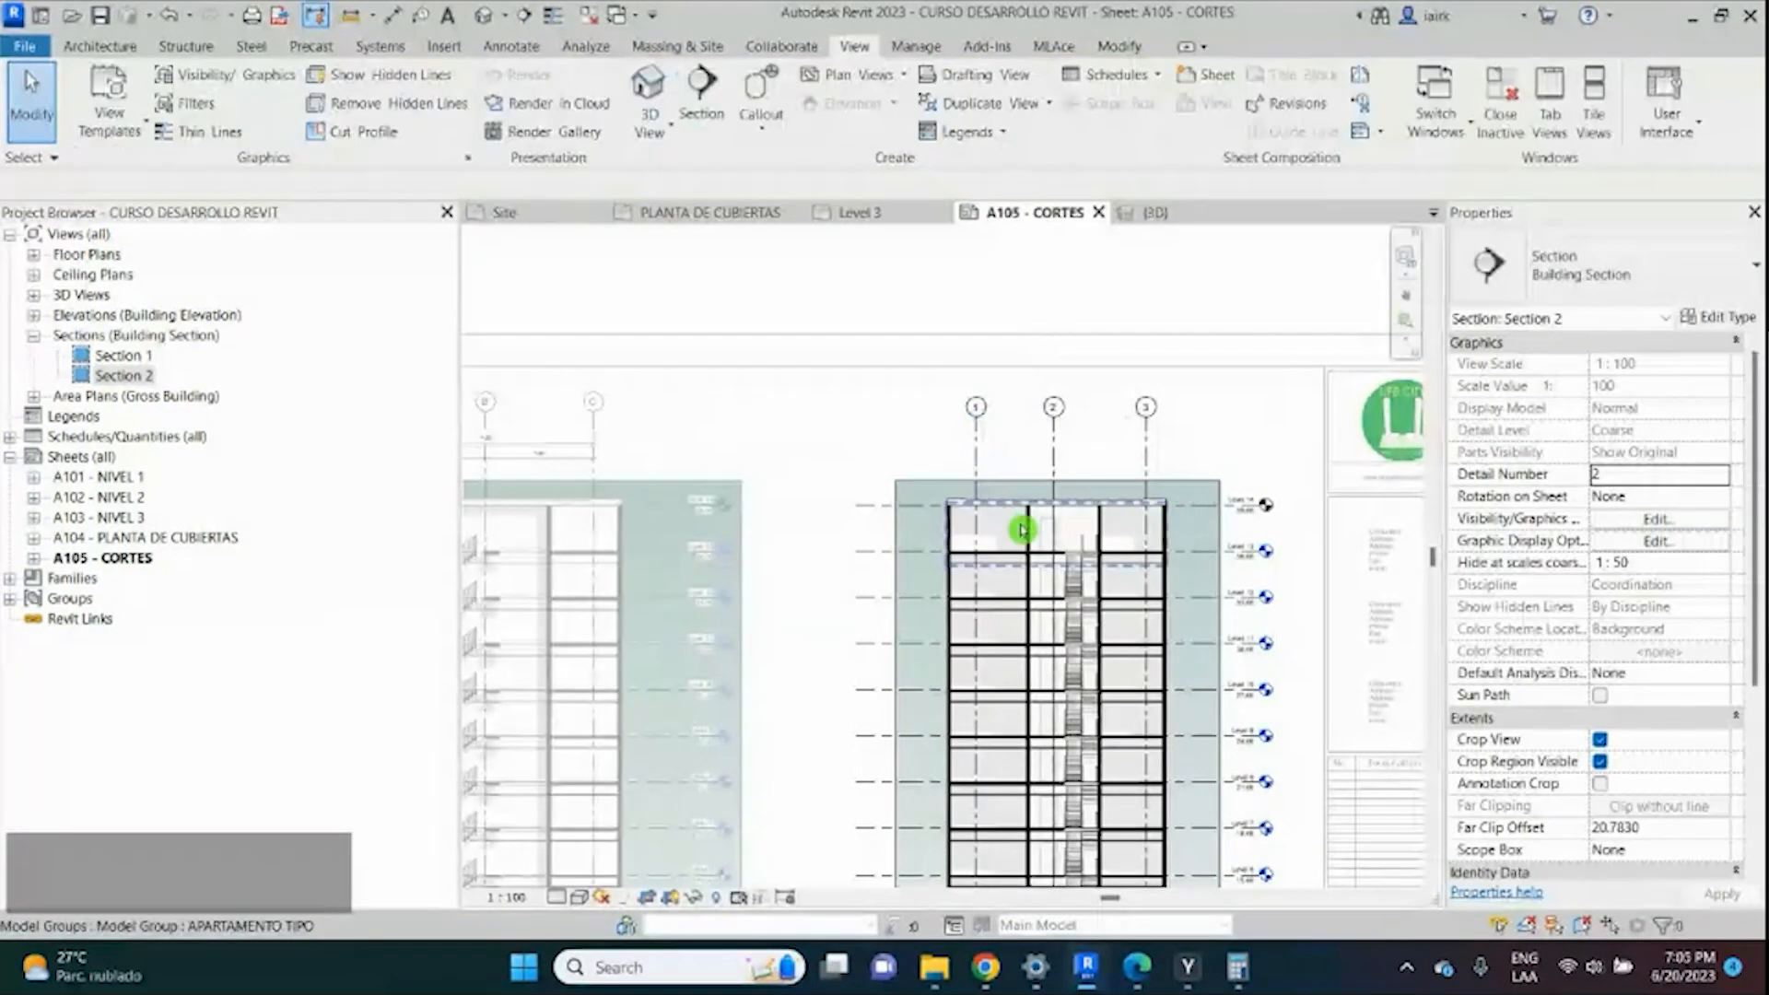
{"action": "key", "text": "d"}
{"action": "key", "text": "i"}
{"action": "scroll", "coordinate": [1021, 529], "scroll_direction": "up", "scroll_amount": 2}
{"action": "left_click", "coordinate": [957, 431]}
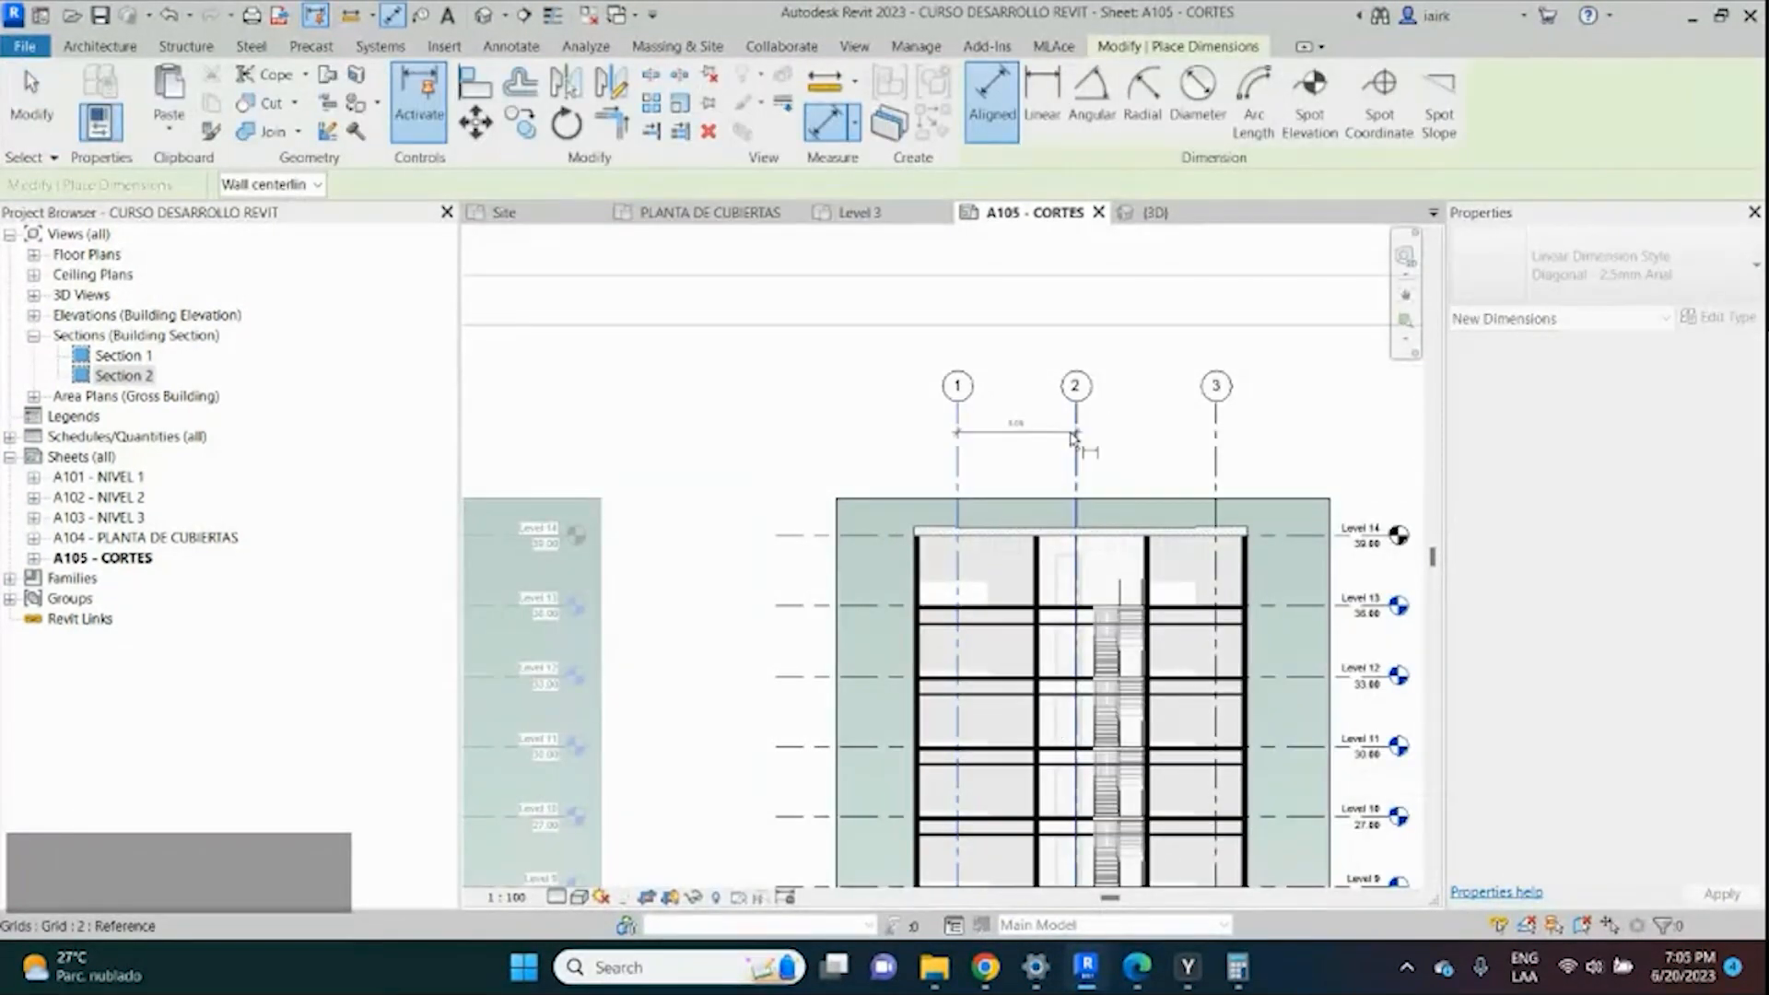
{"action": "left_click", "coordinate": [1076, 433]}
{"action": "left_click", "coordinate": [1215, 433]}
{"action": "left_click", "coordinate": [1170, 443]}
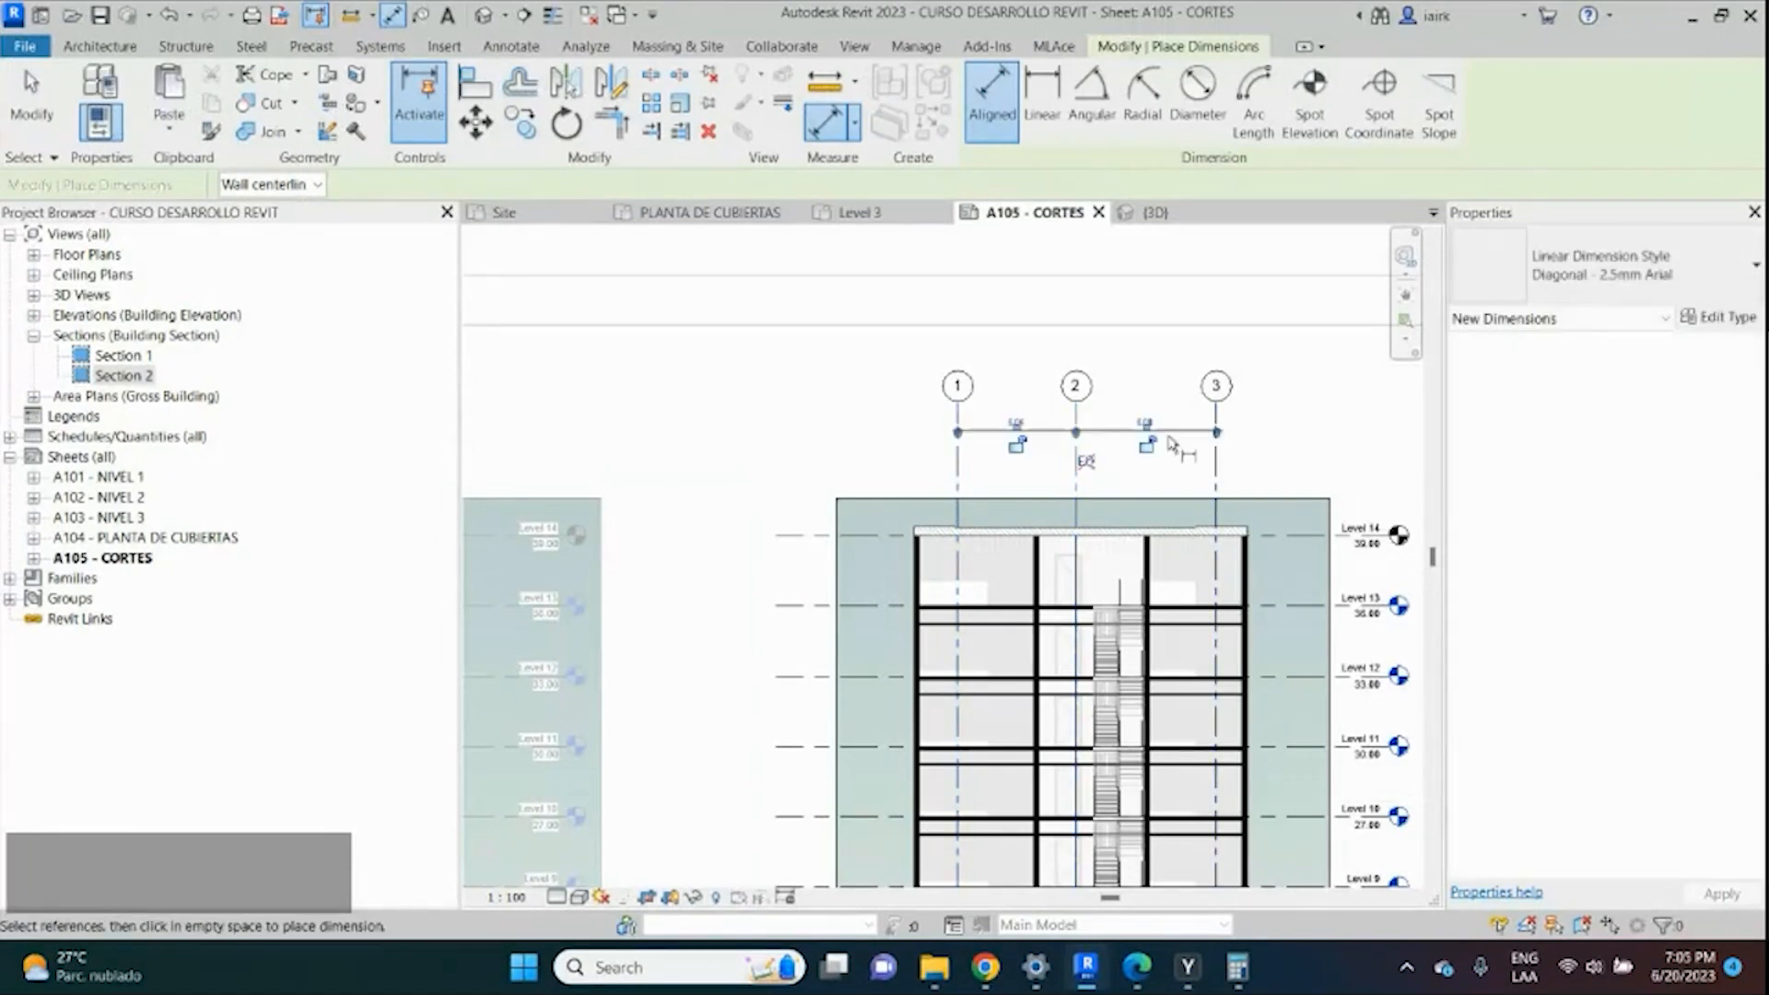
In Section 2, add an overall aligned dimension from grid 1 to grid 3.
{"action": "left_click", "coordinate": [958, 454]}
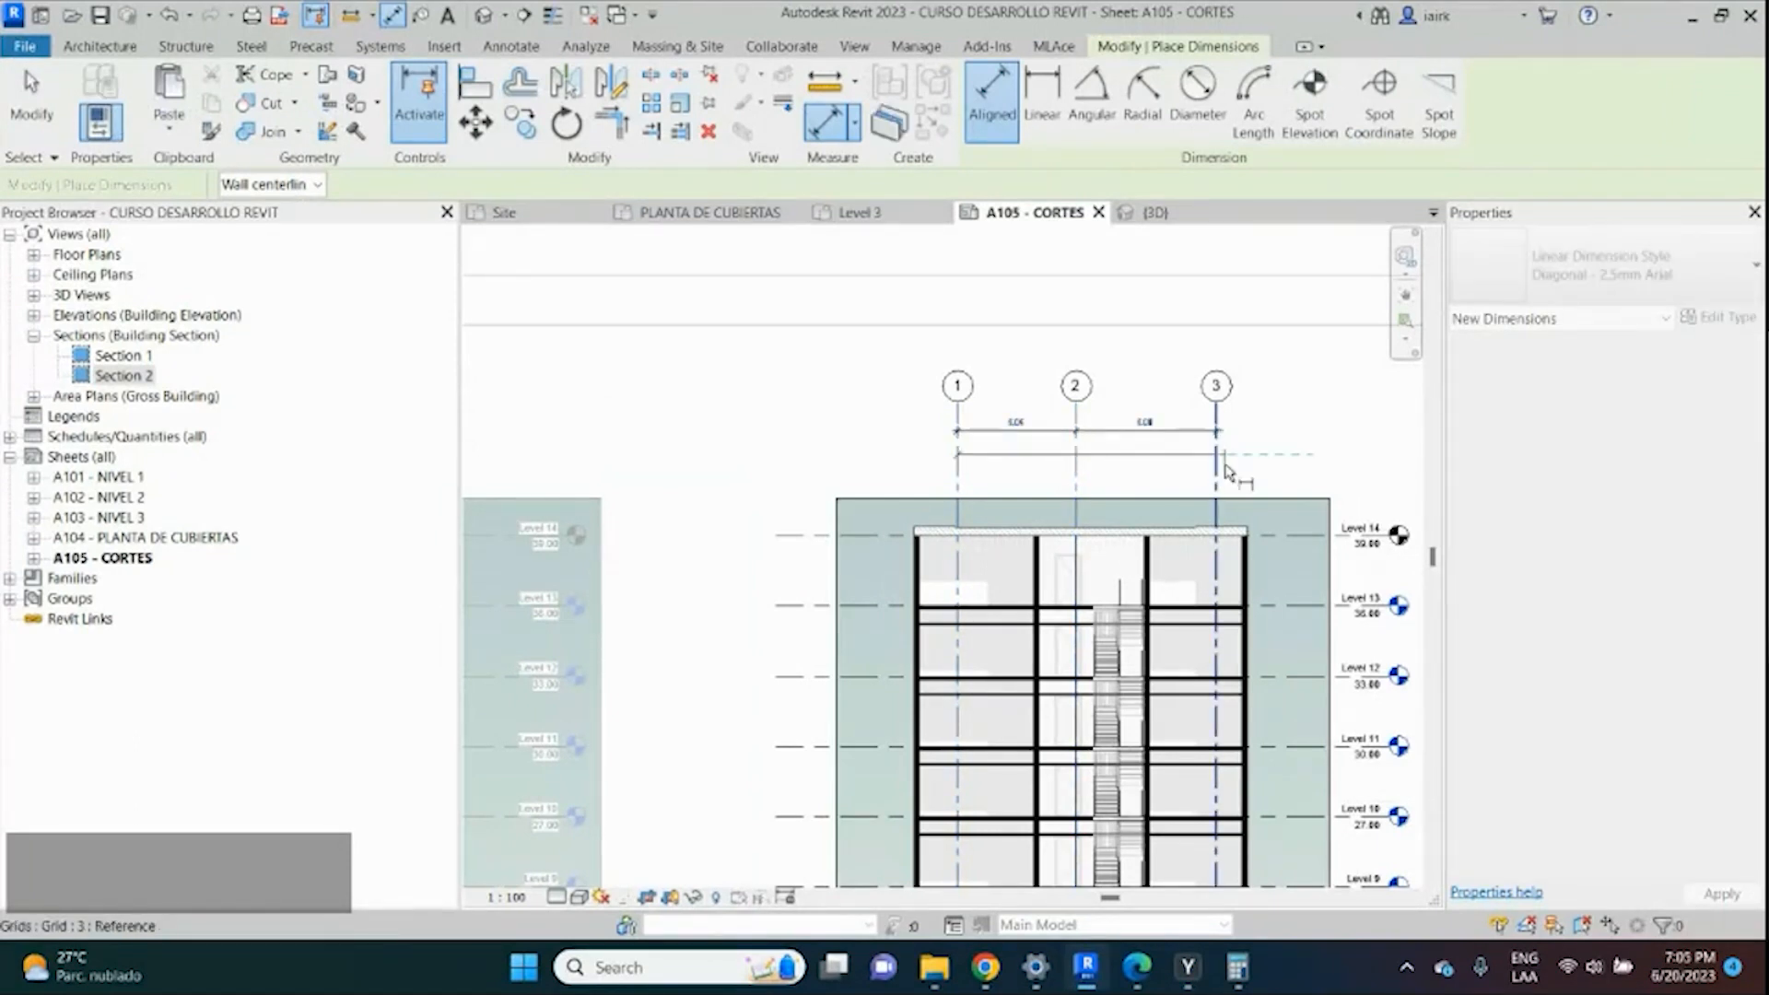
{"action": "left_click", "coordinate": [1226, 471]}
{"action": "key", "text": "Escape"}
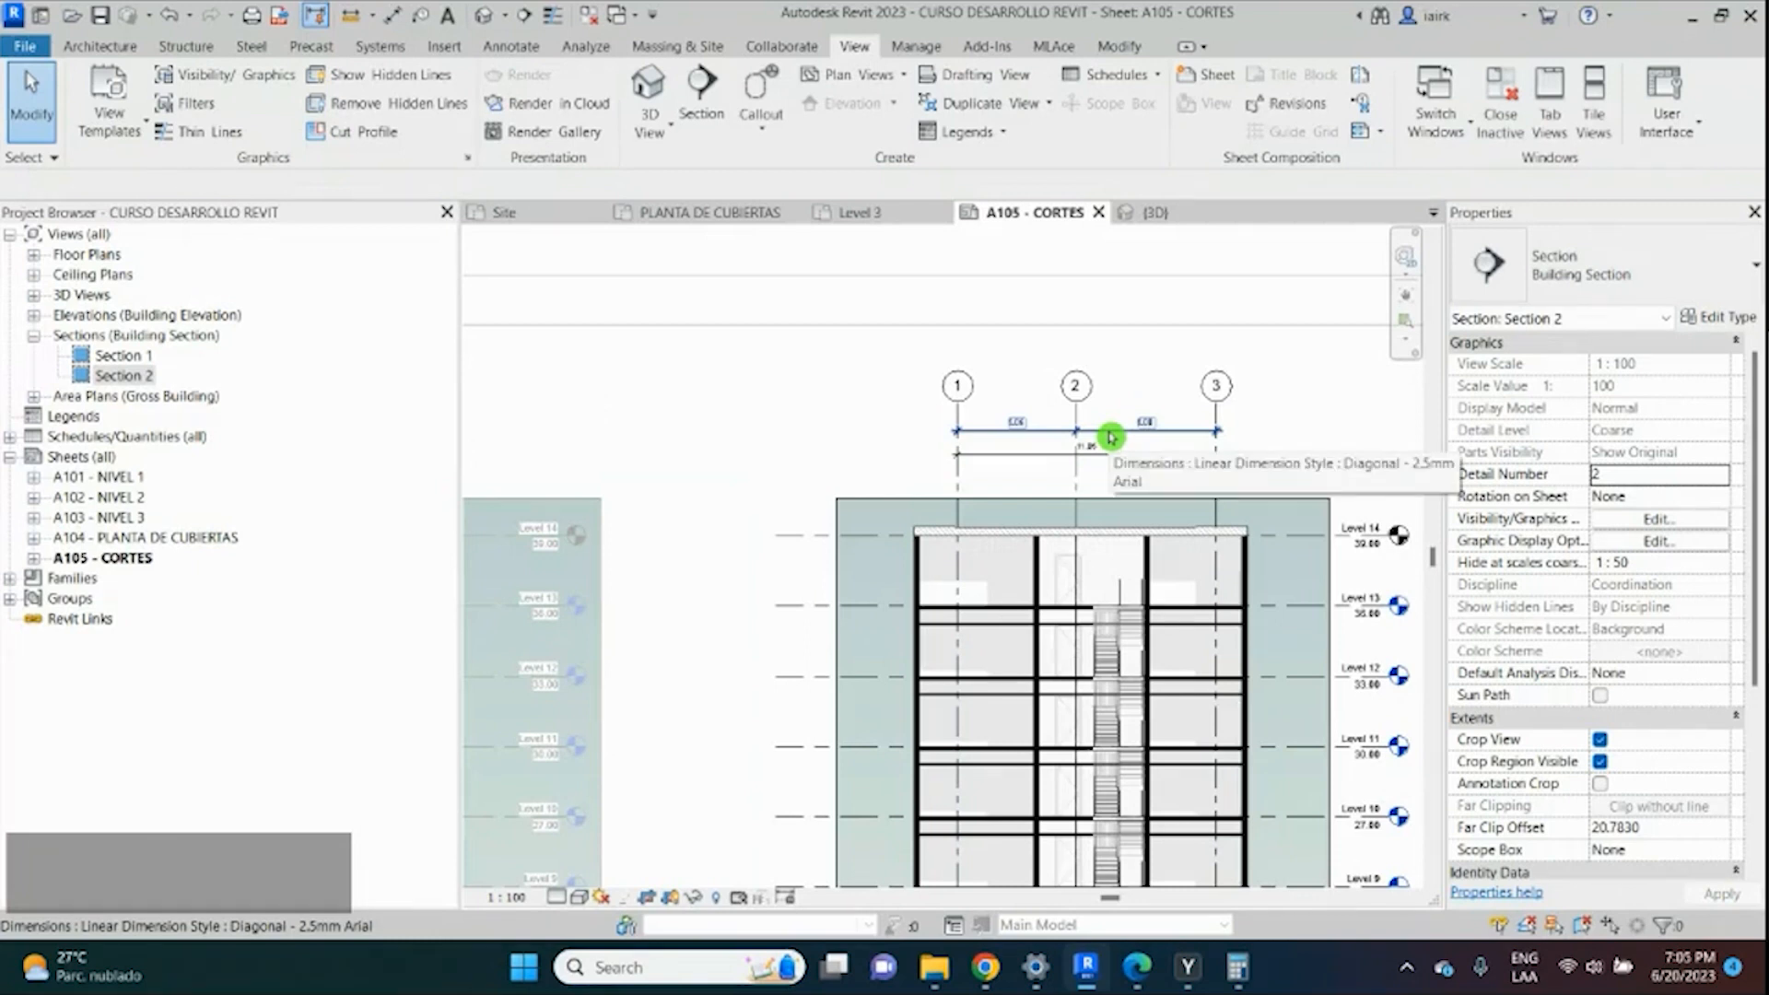
Move Section 2's chained dimension below the overall one, shift both slightly upward, and deactivate the view.
{"action": "left_click", "coordinate": [1098, 433]}
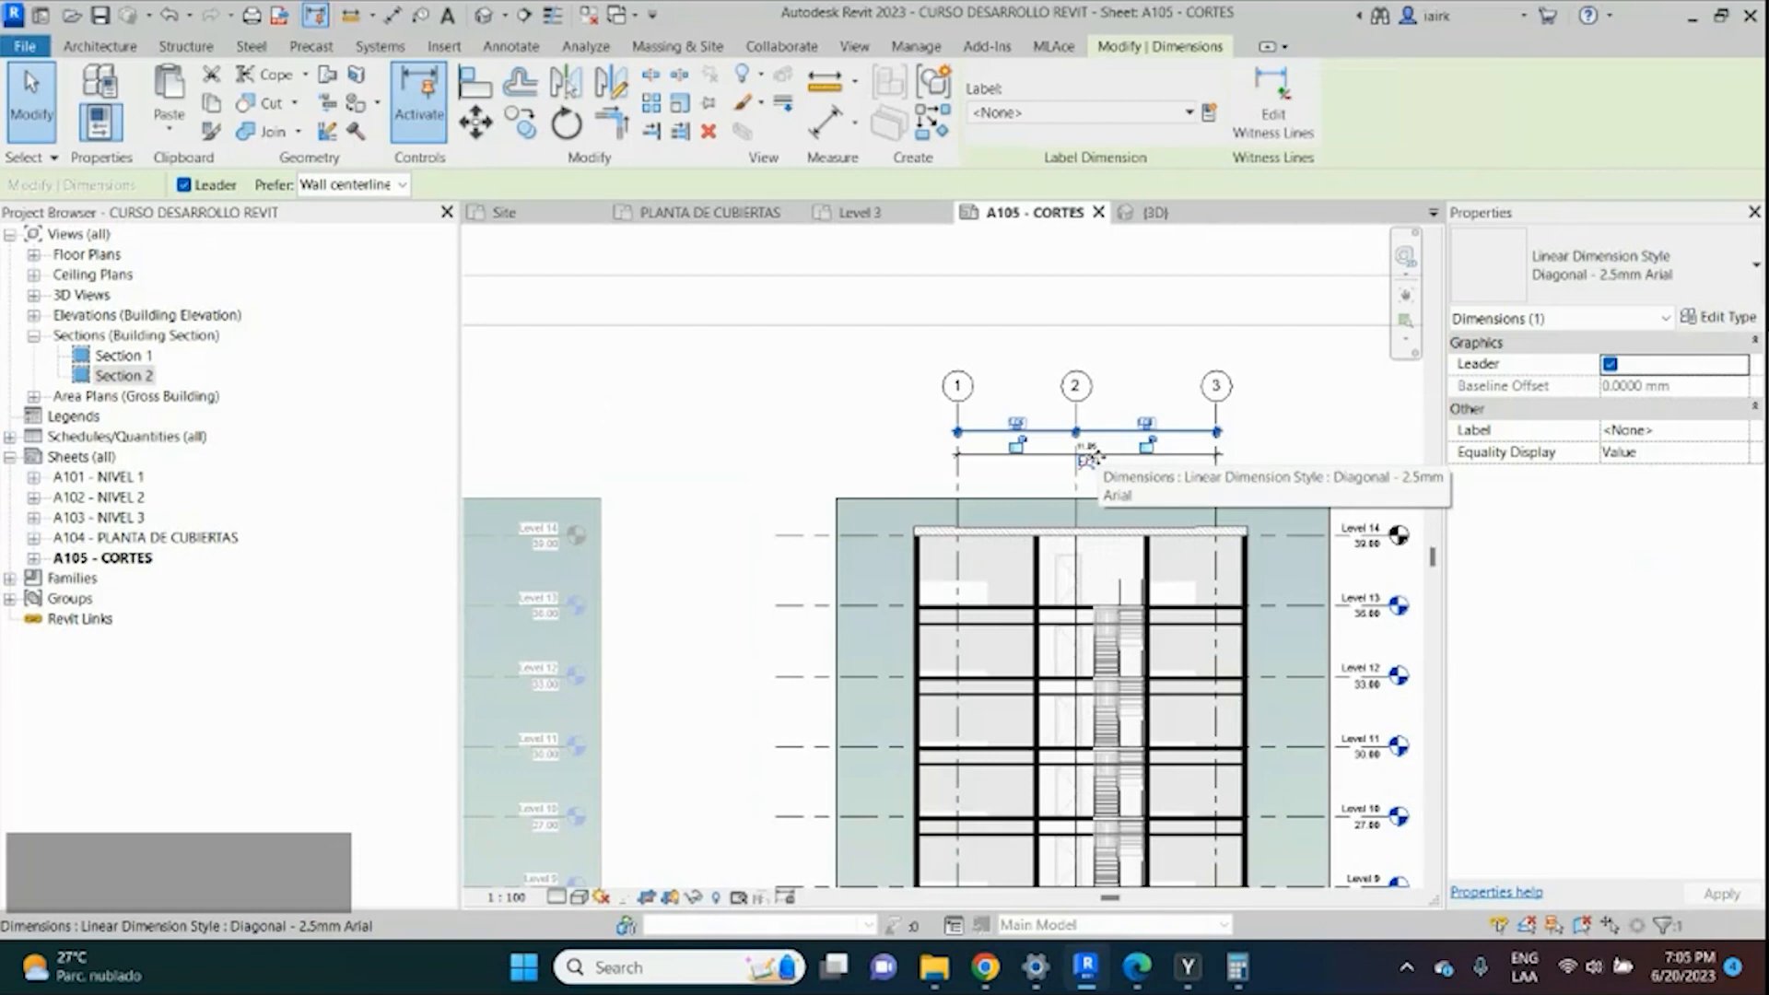
{"action": "mouse_move", "coordinate": [1090, 458]}
{"action": "left_mouse_down"}
{"action": "mouse_move", "coordinate": [1109, 477]}
{"action": "mouse_move", "coordinate": [1113, 458]}
{"action": "mouse_move", "coordinate": [1113, 484]}
{"action": "left_mouse_up"}
{"action": "scroll", "coordinate": [1096, 478], "scroll_direction": "up", "scroll_amount": 2}
{"action": "key", "text": "ctrl"}
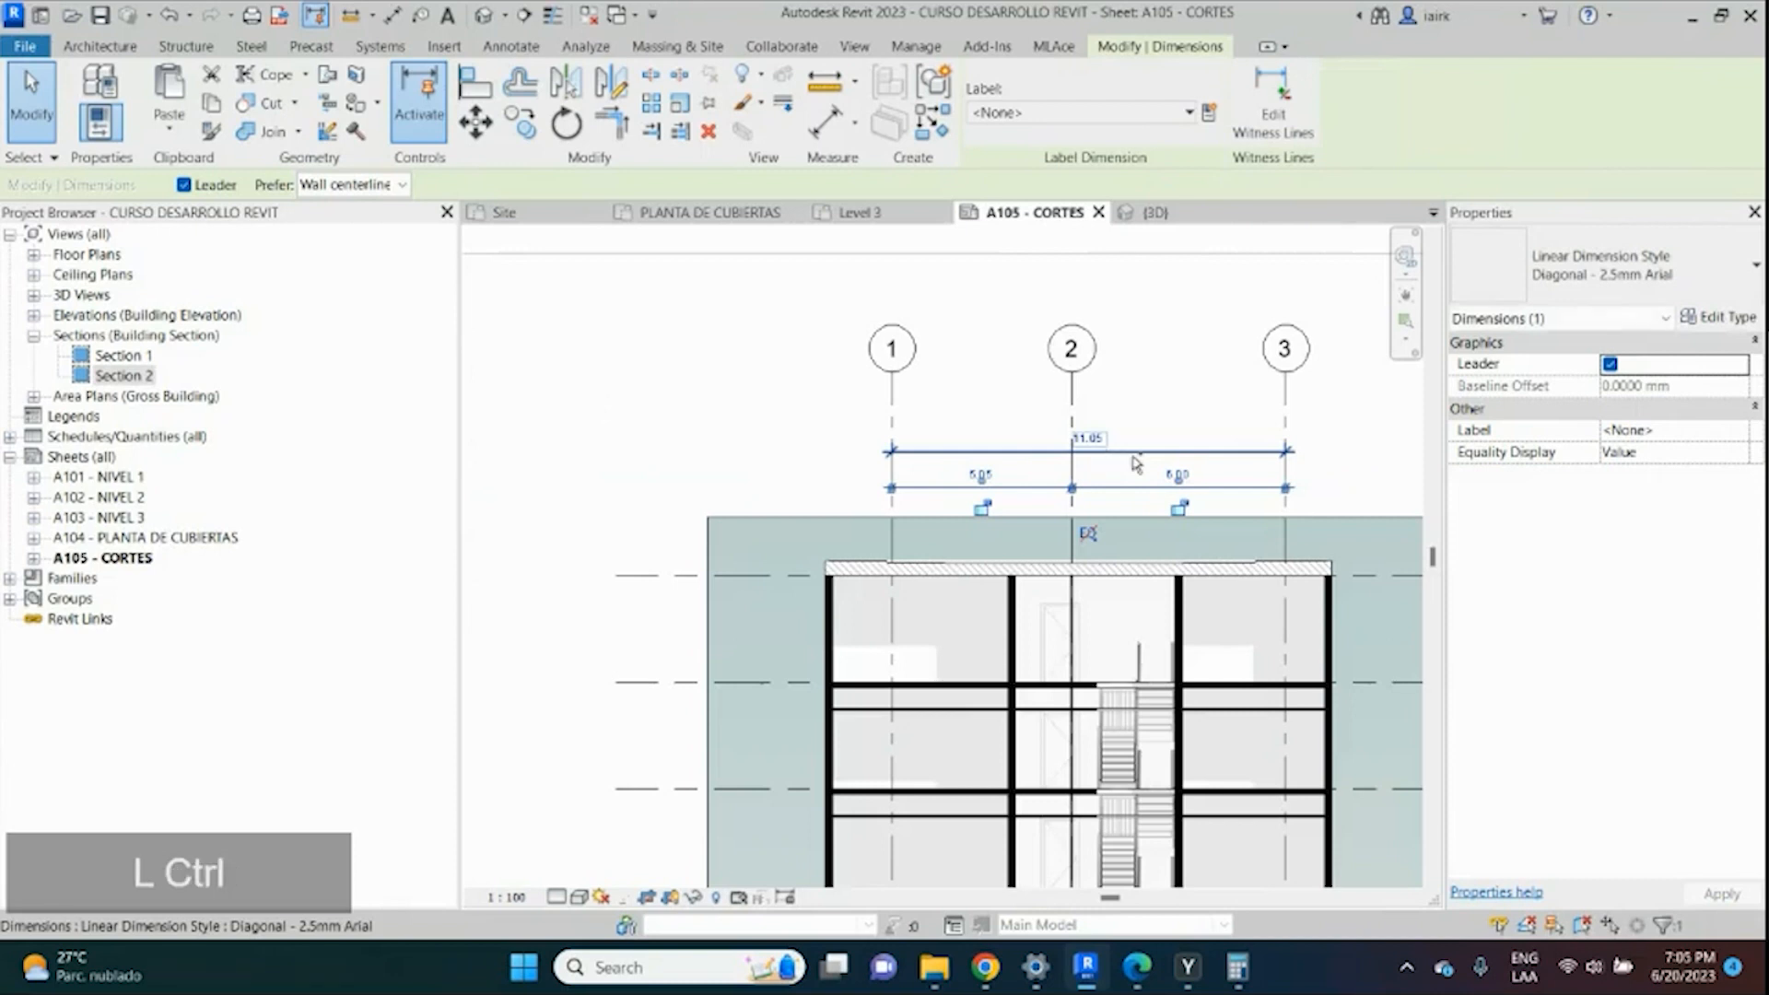
{"action": "left_click_drag", "start_coordinate": [1136, 463], "coordinate": [1129, 468], "text": "ctrl"}
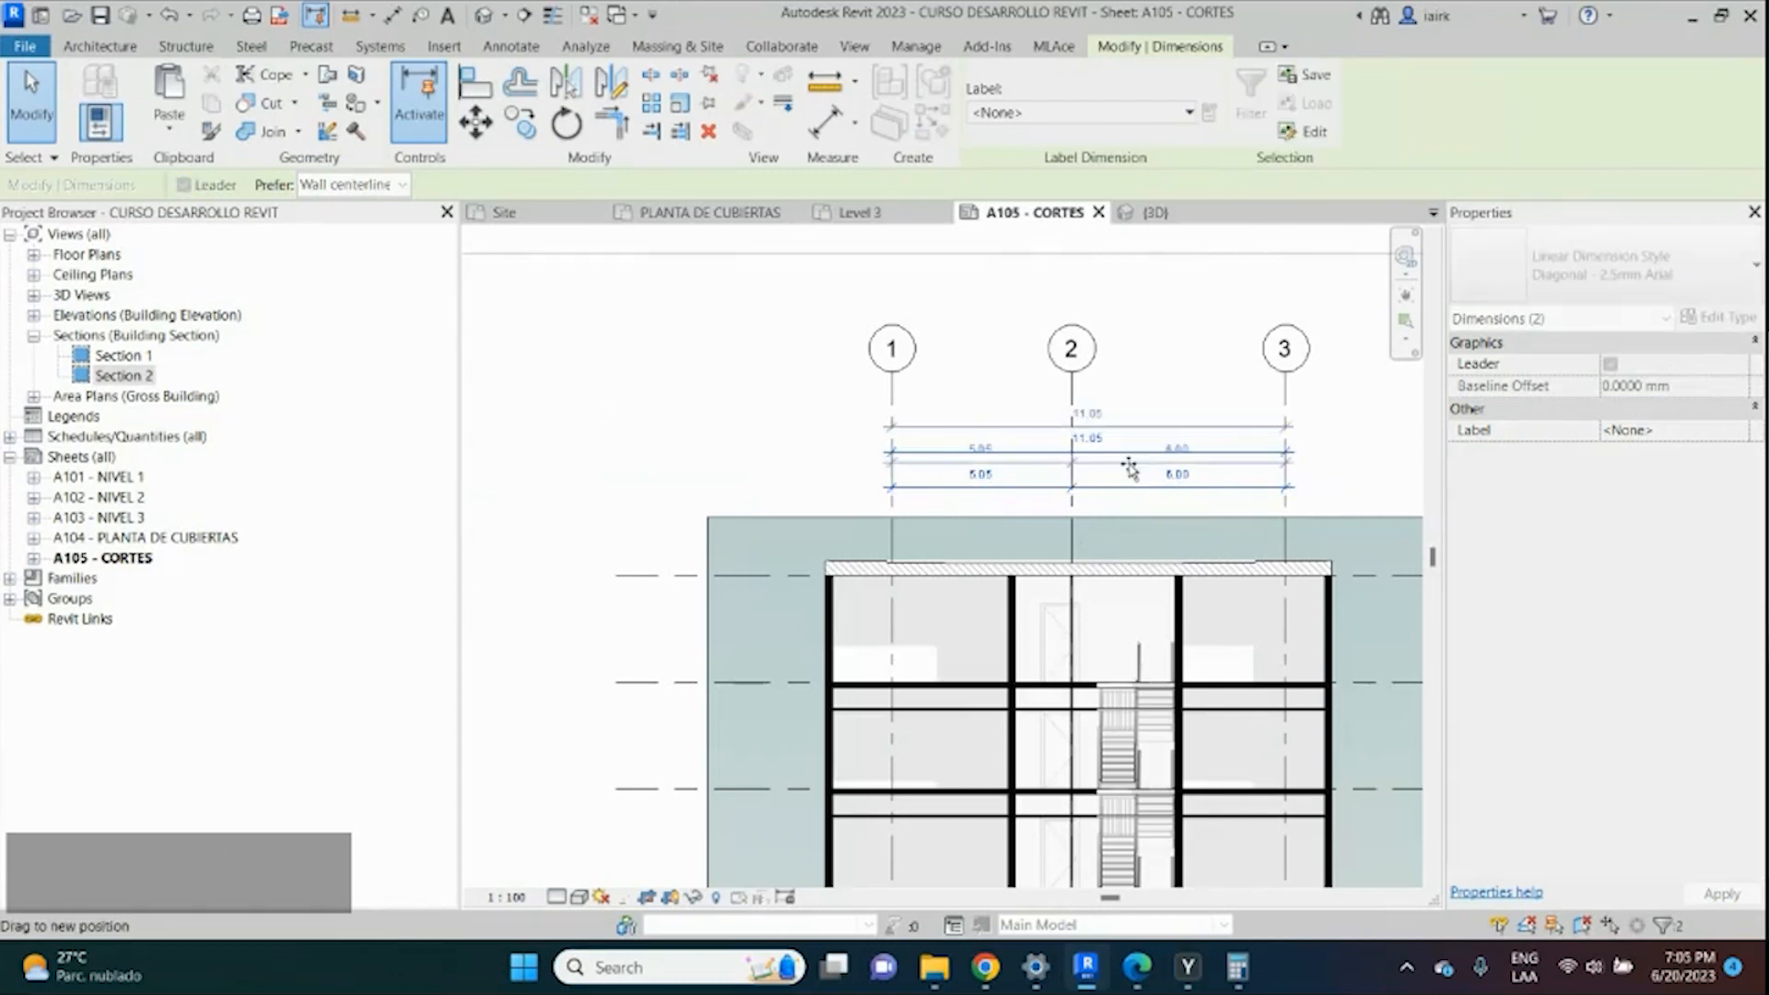
{"action": "key", "text": "Escape"}
{"action": "scroll", "coordinate": [1021, 375], "scroll_direction": "down", "scroll_amount": 5}
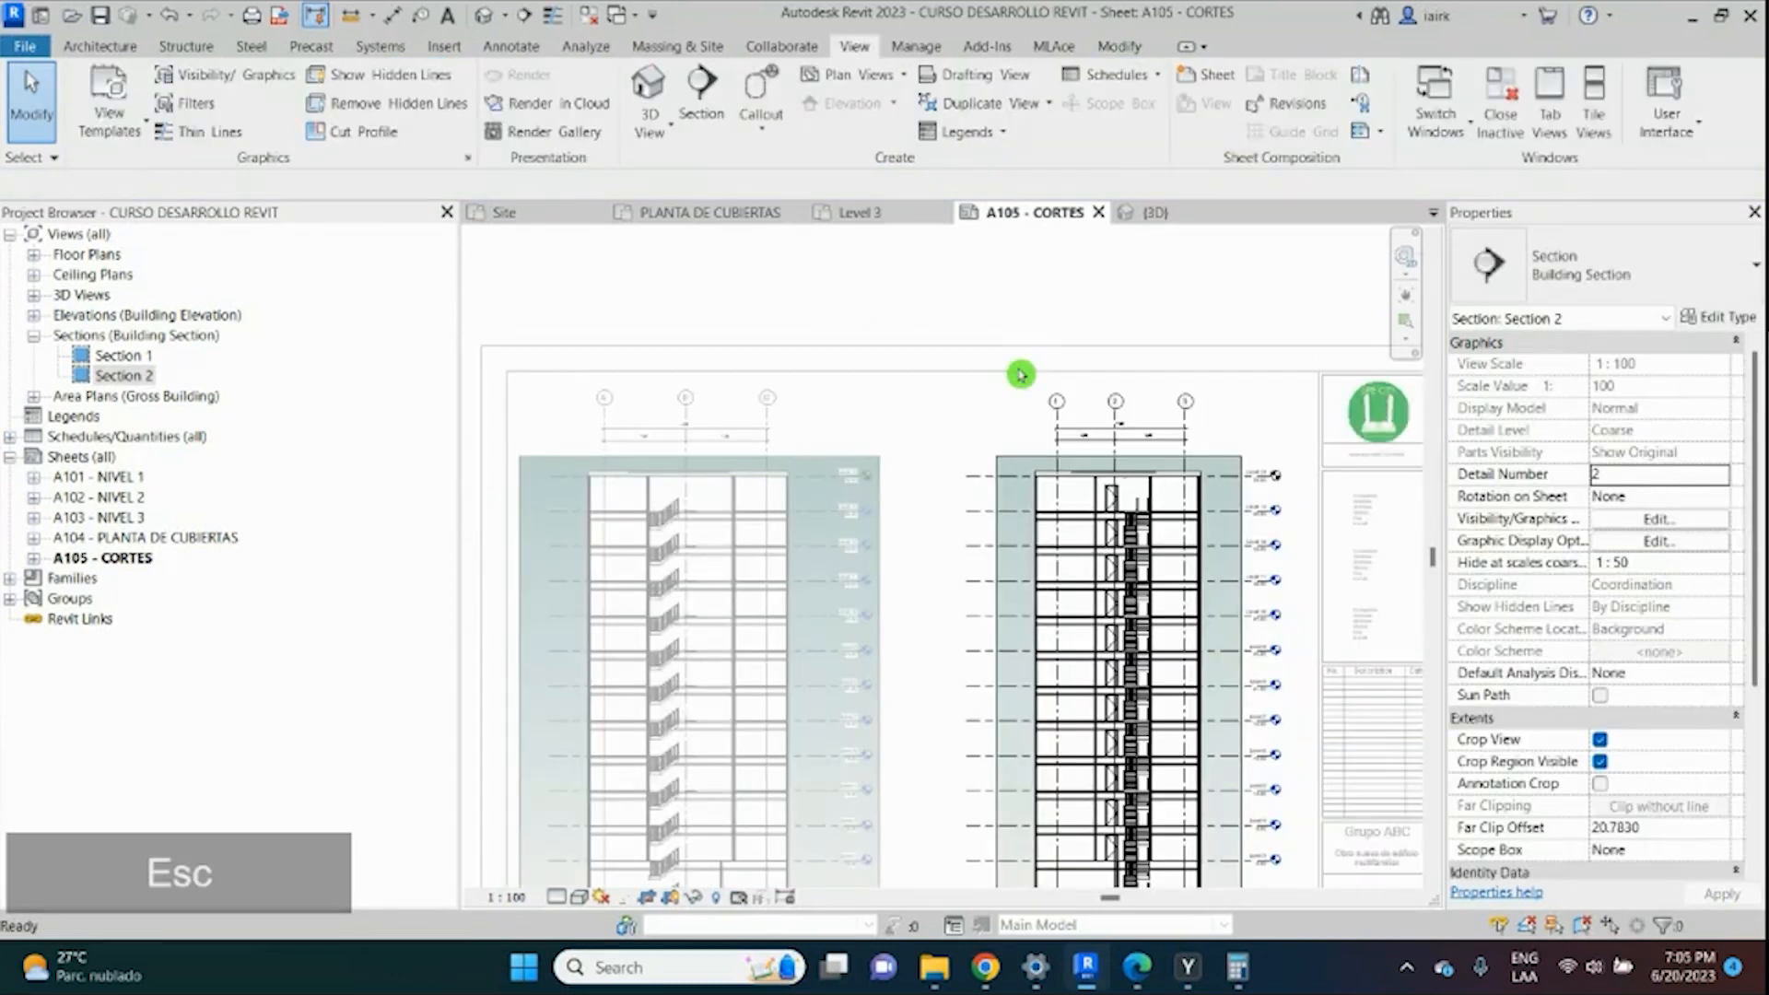
{"action": "scroll", "coordinate": [1020, 375], "scroll_direction": "down", "scroll_amount": 3}
{"action": "double_click", "coordinate": [1365, 626]}
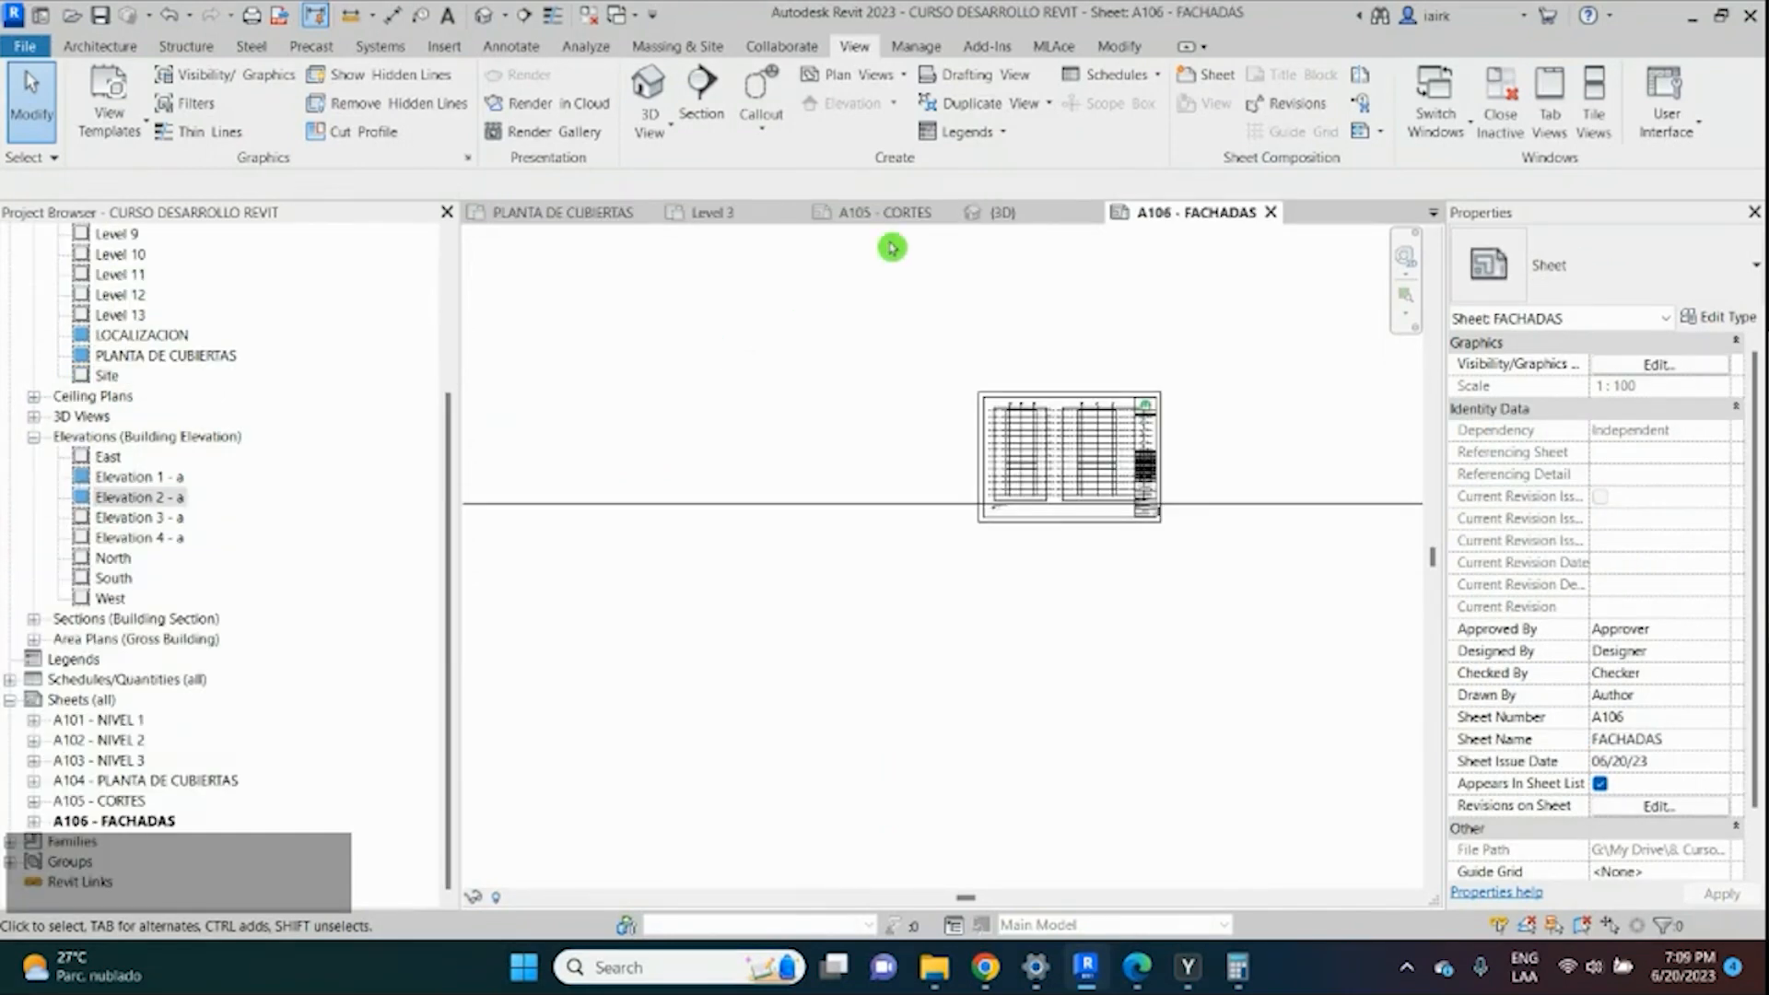
Return to the A105 - CORTES sheet and examine the slabs, walls and stairs in both building sections.
{"action": "left_click", "coordinate": [886, 212]}
{"action": "scroll", "coordinate": [869, 524], "scroll_direction": "up", "scroll_amount": 5}
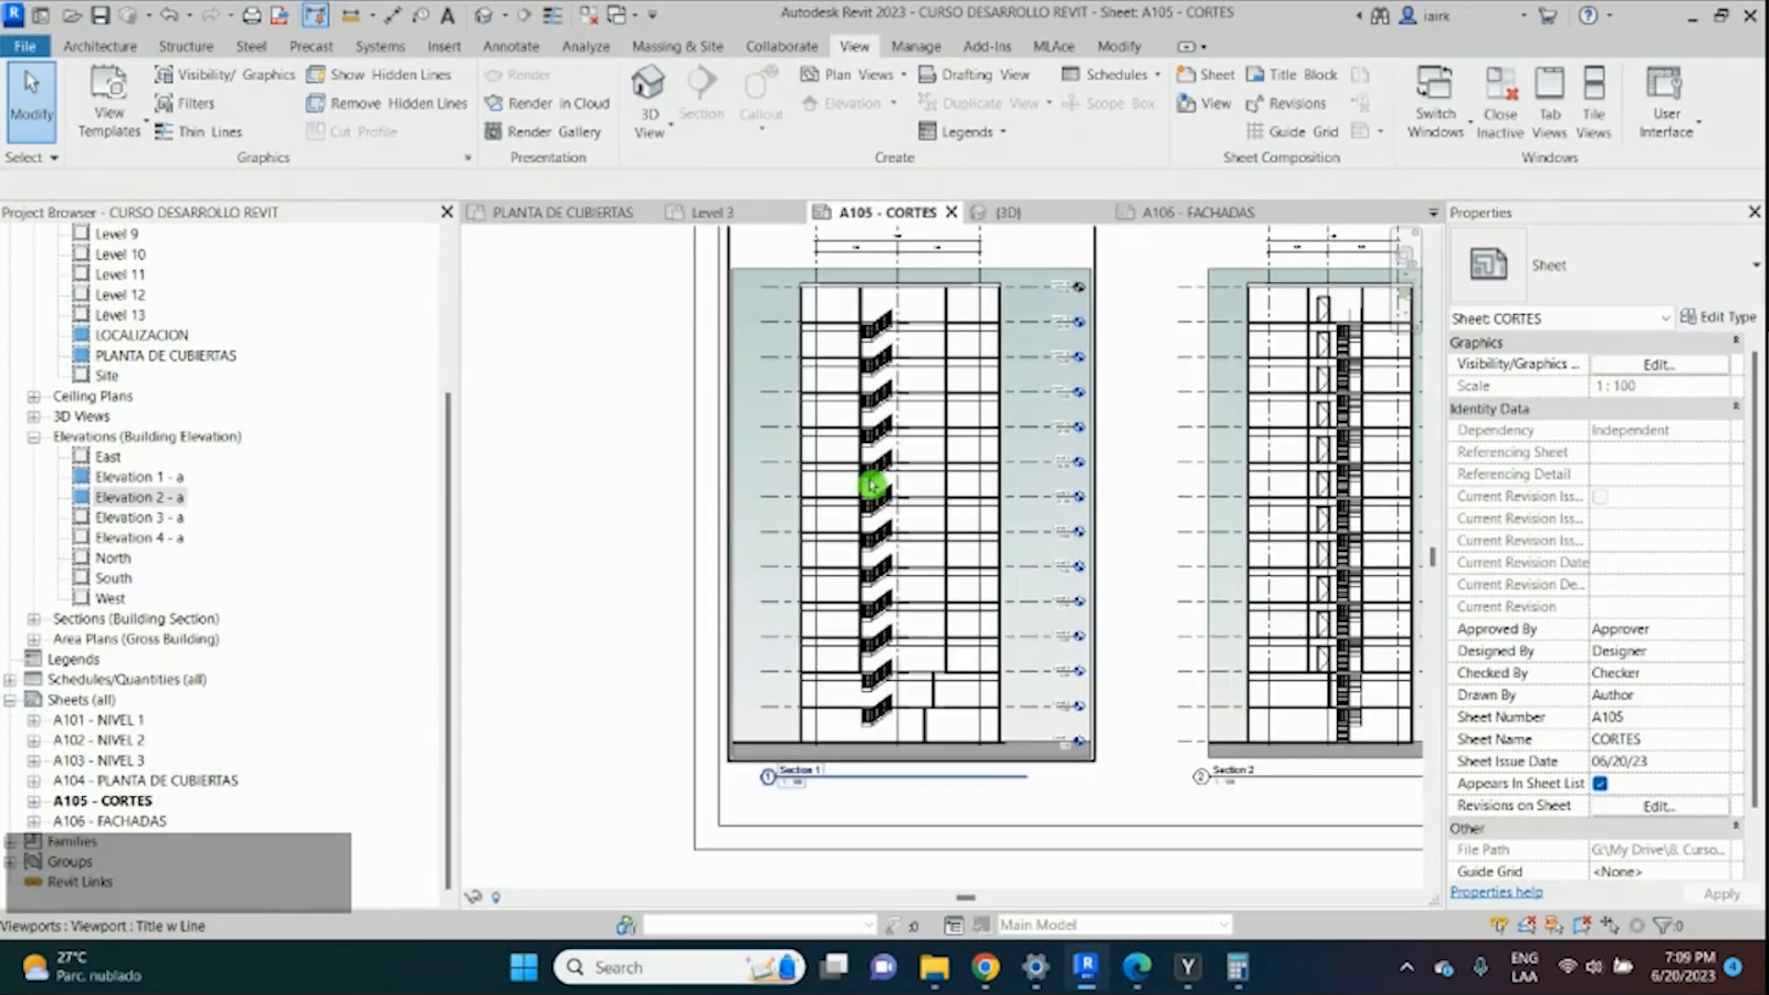
{"action": "scroll", "coordinate": [869, 485], "scroll_direction": "up", "scroll_amount": 2}
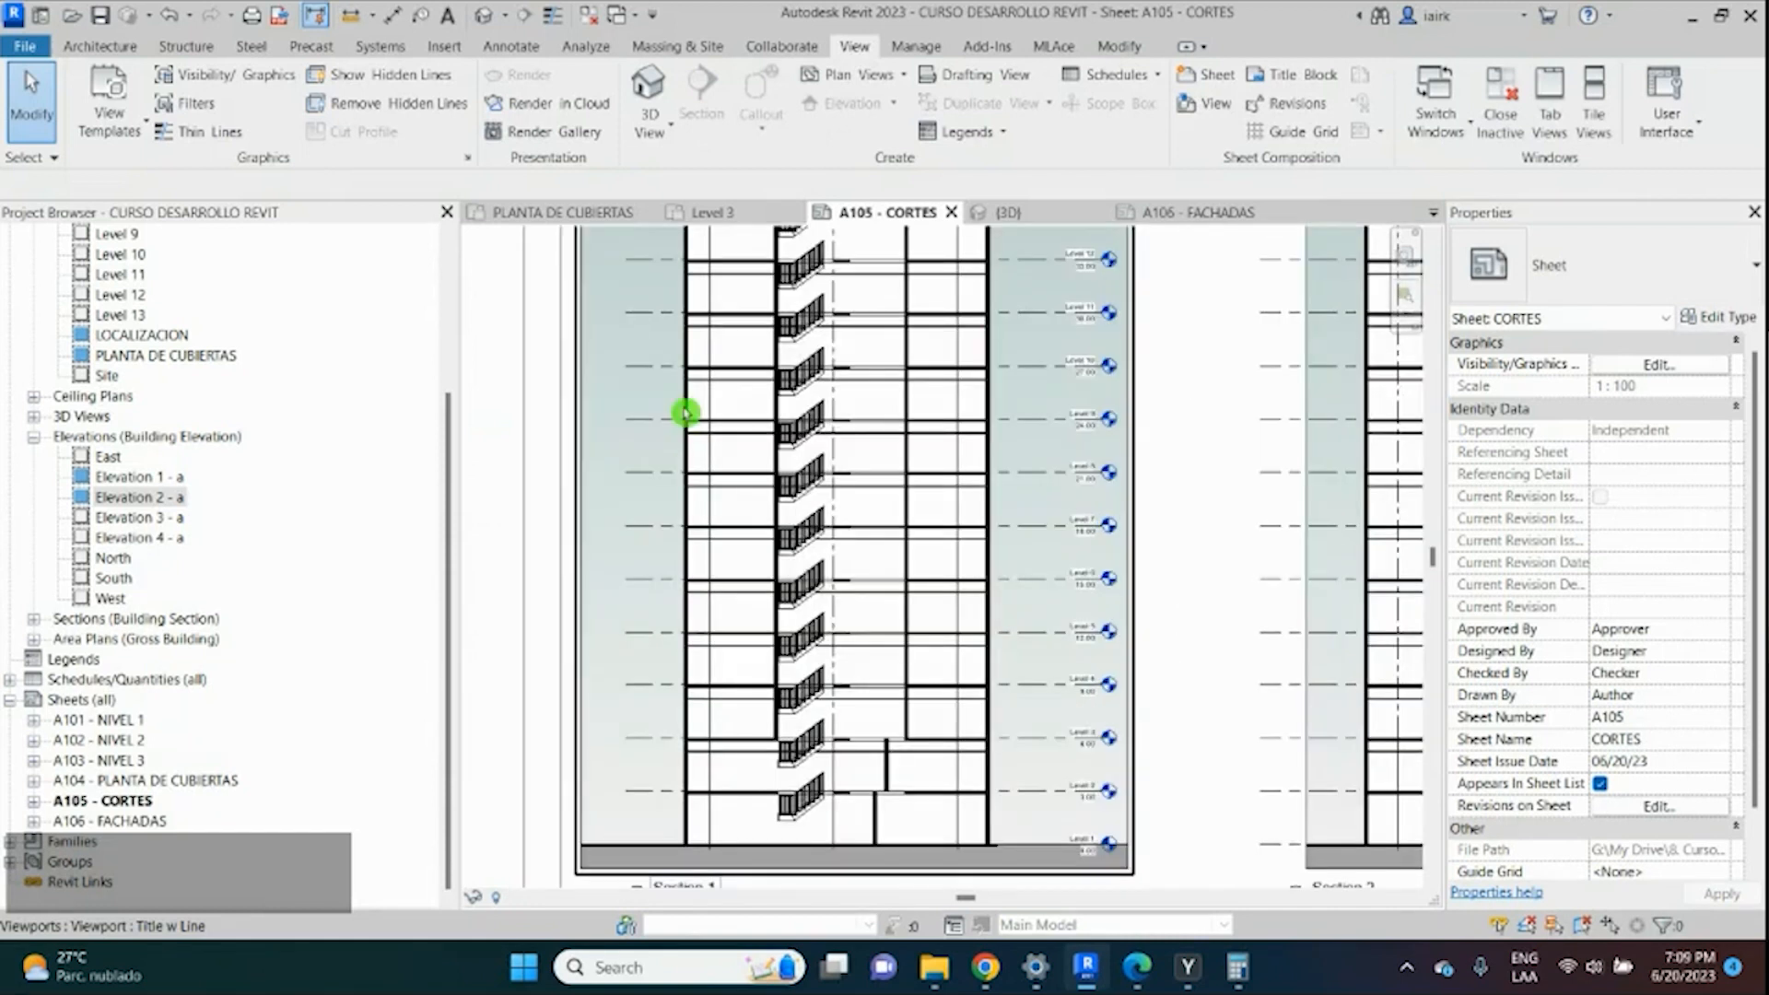
{"action": "scroll", "coordinate": [685, 413], "scroll_direction": "down", "scroll_amount": 5}
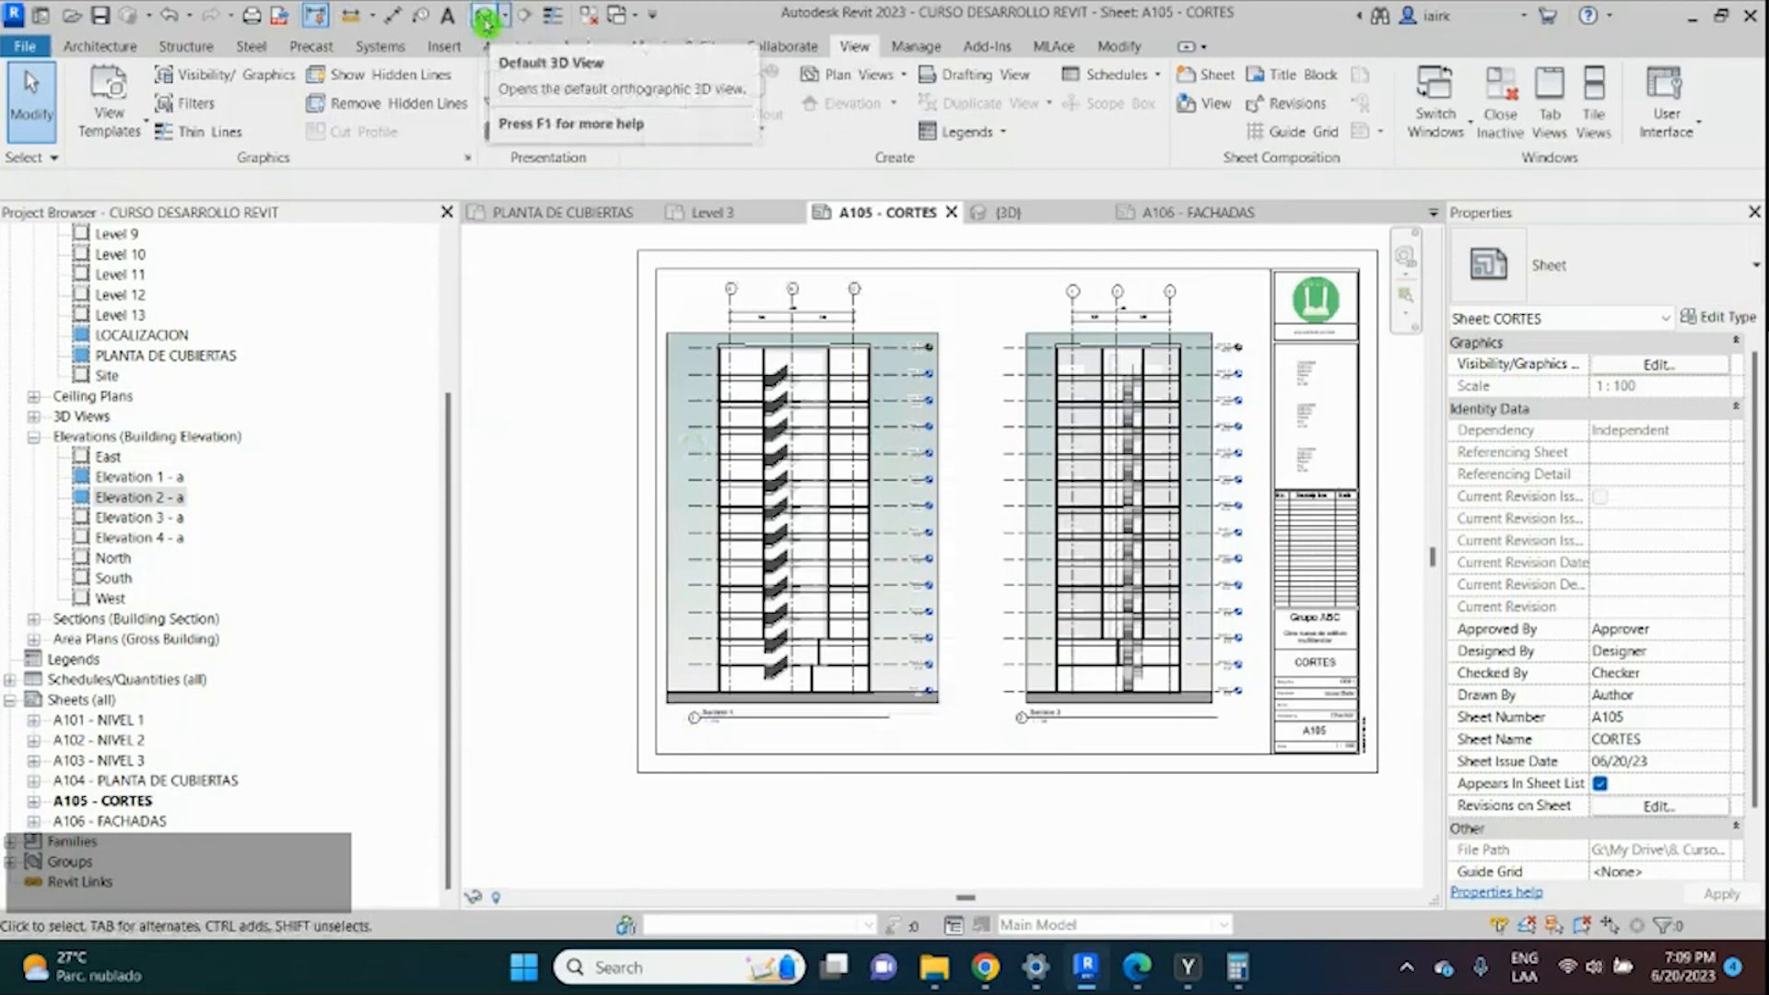
{"action": "scroll", "coordinate": [724, 423], "scroll_direction": "up", "scroll_amount": 5}
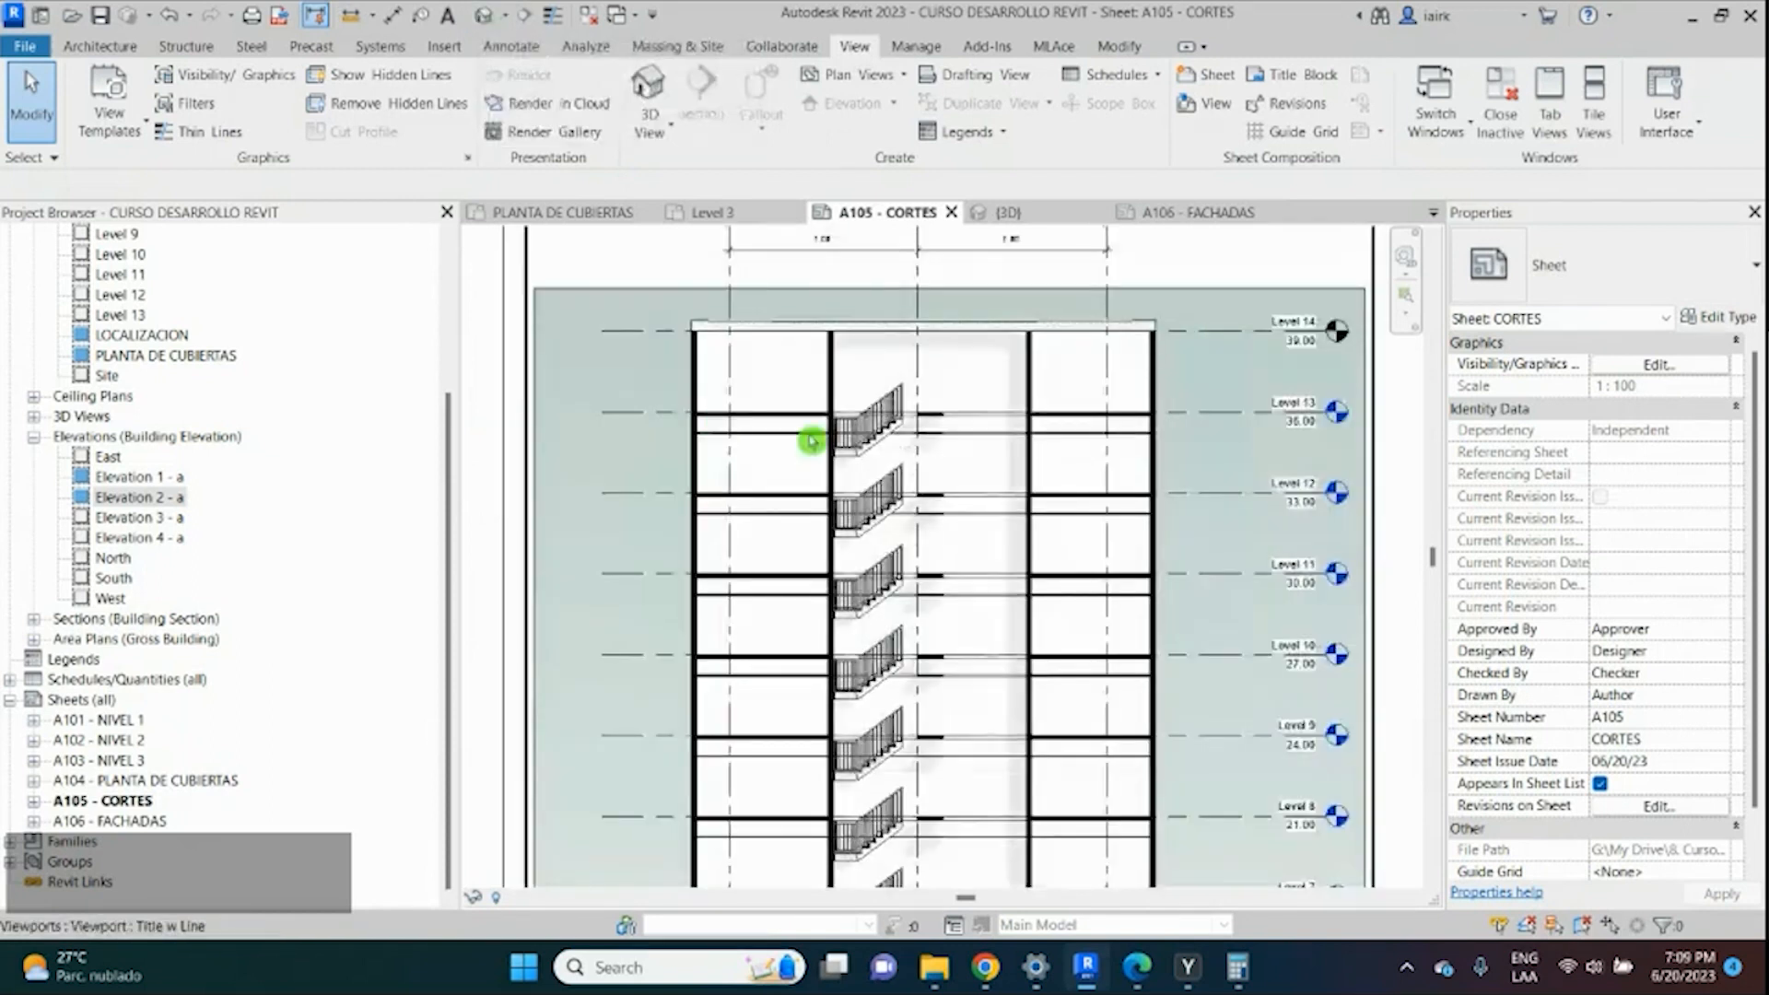
From the 3D view, start linking a Revit model and browse to the REVIT folder inside 1. Modelado.
{"action": "key", "text": "ctrl+Tab"}
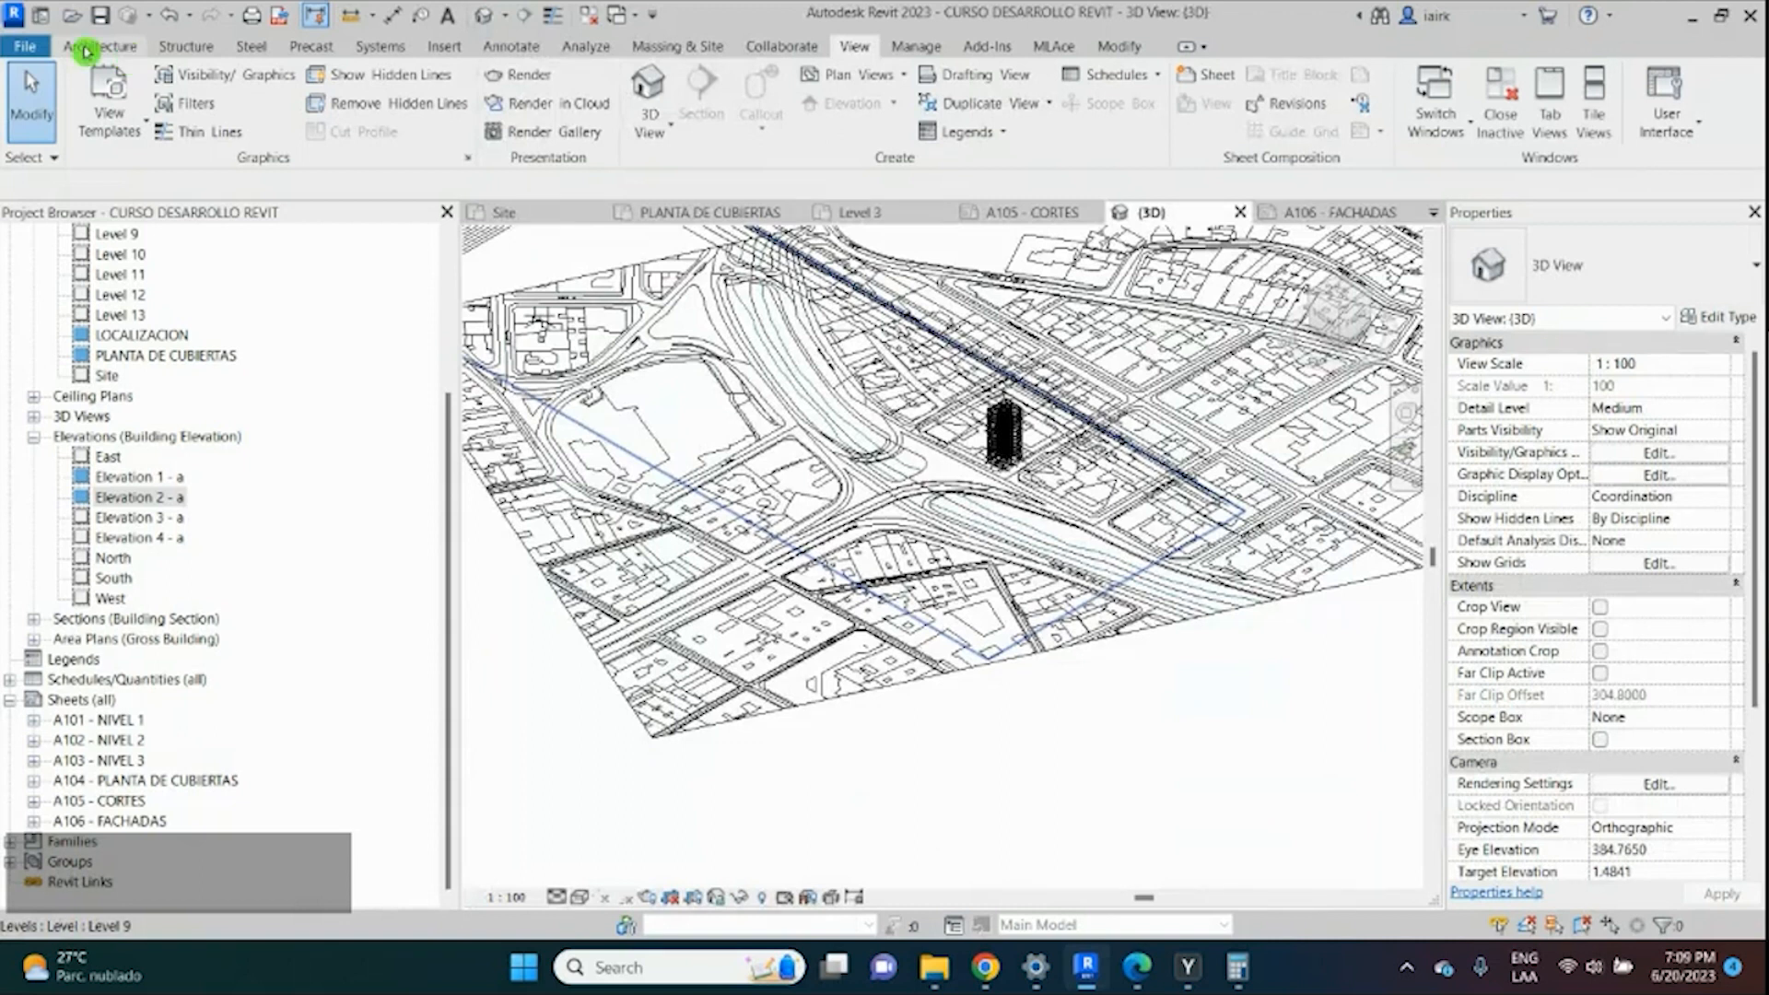
{"action": "left_click", "coordinate": [416, 46]}
{"action": "left_click", "coordinate": [97, 118]}
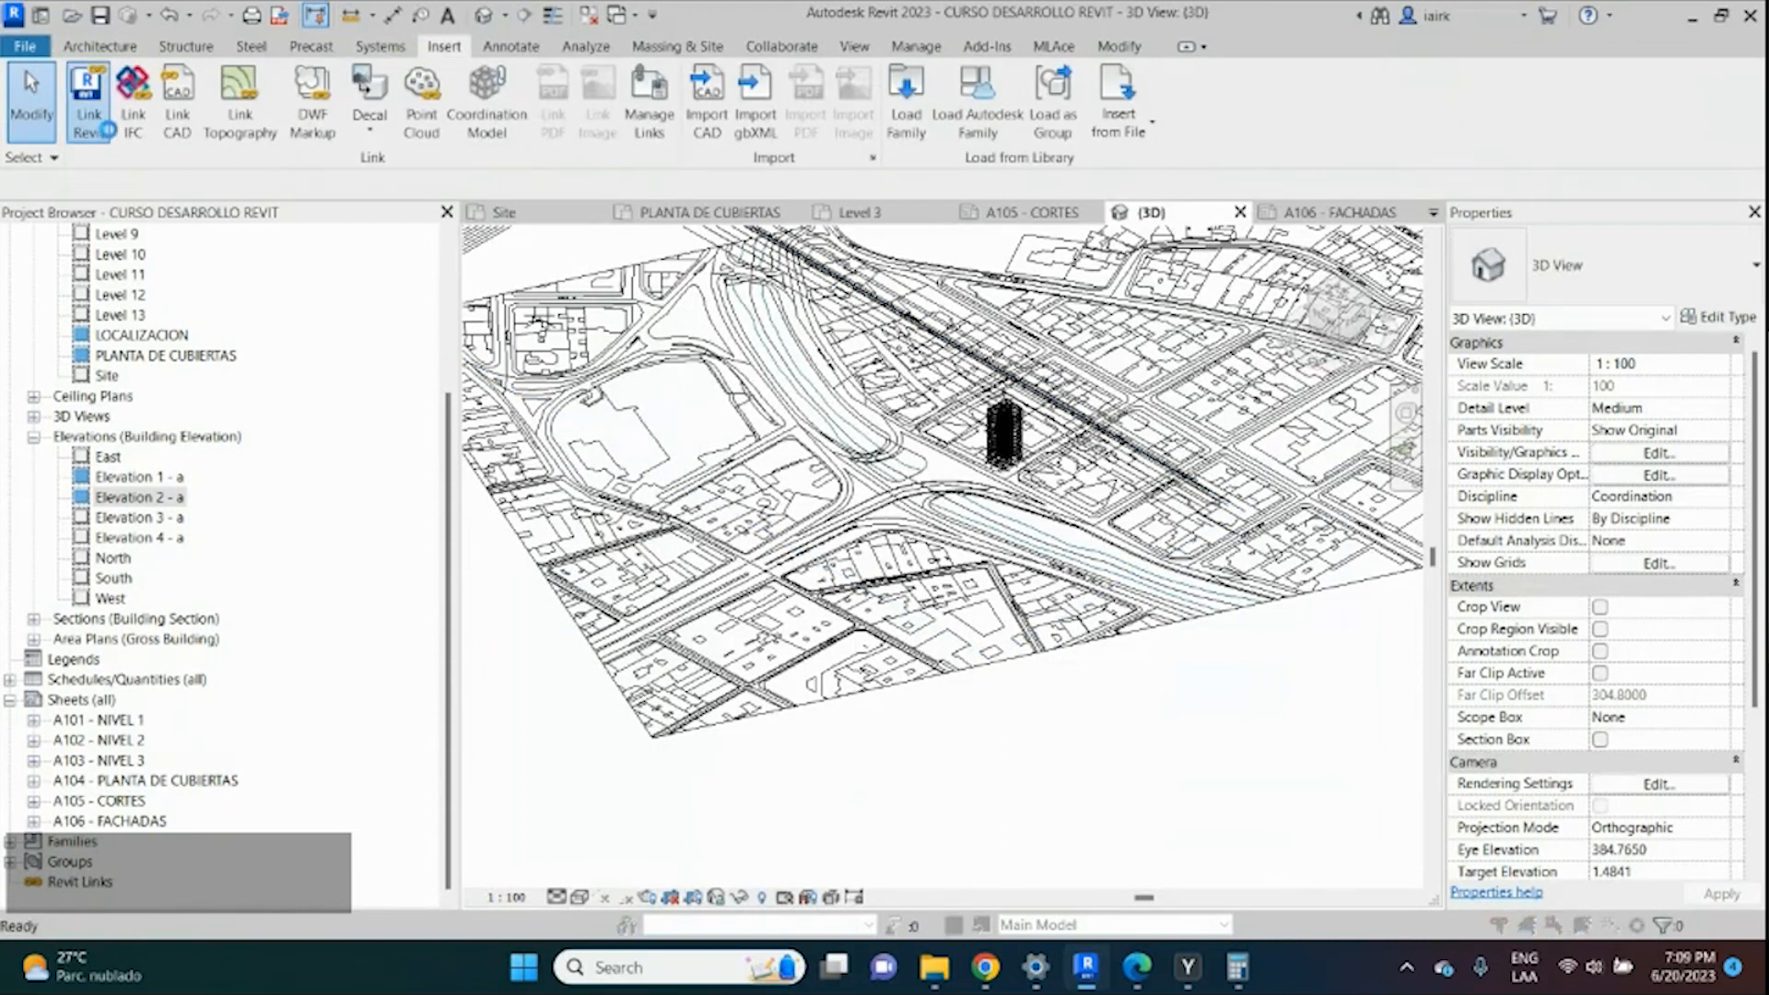
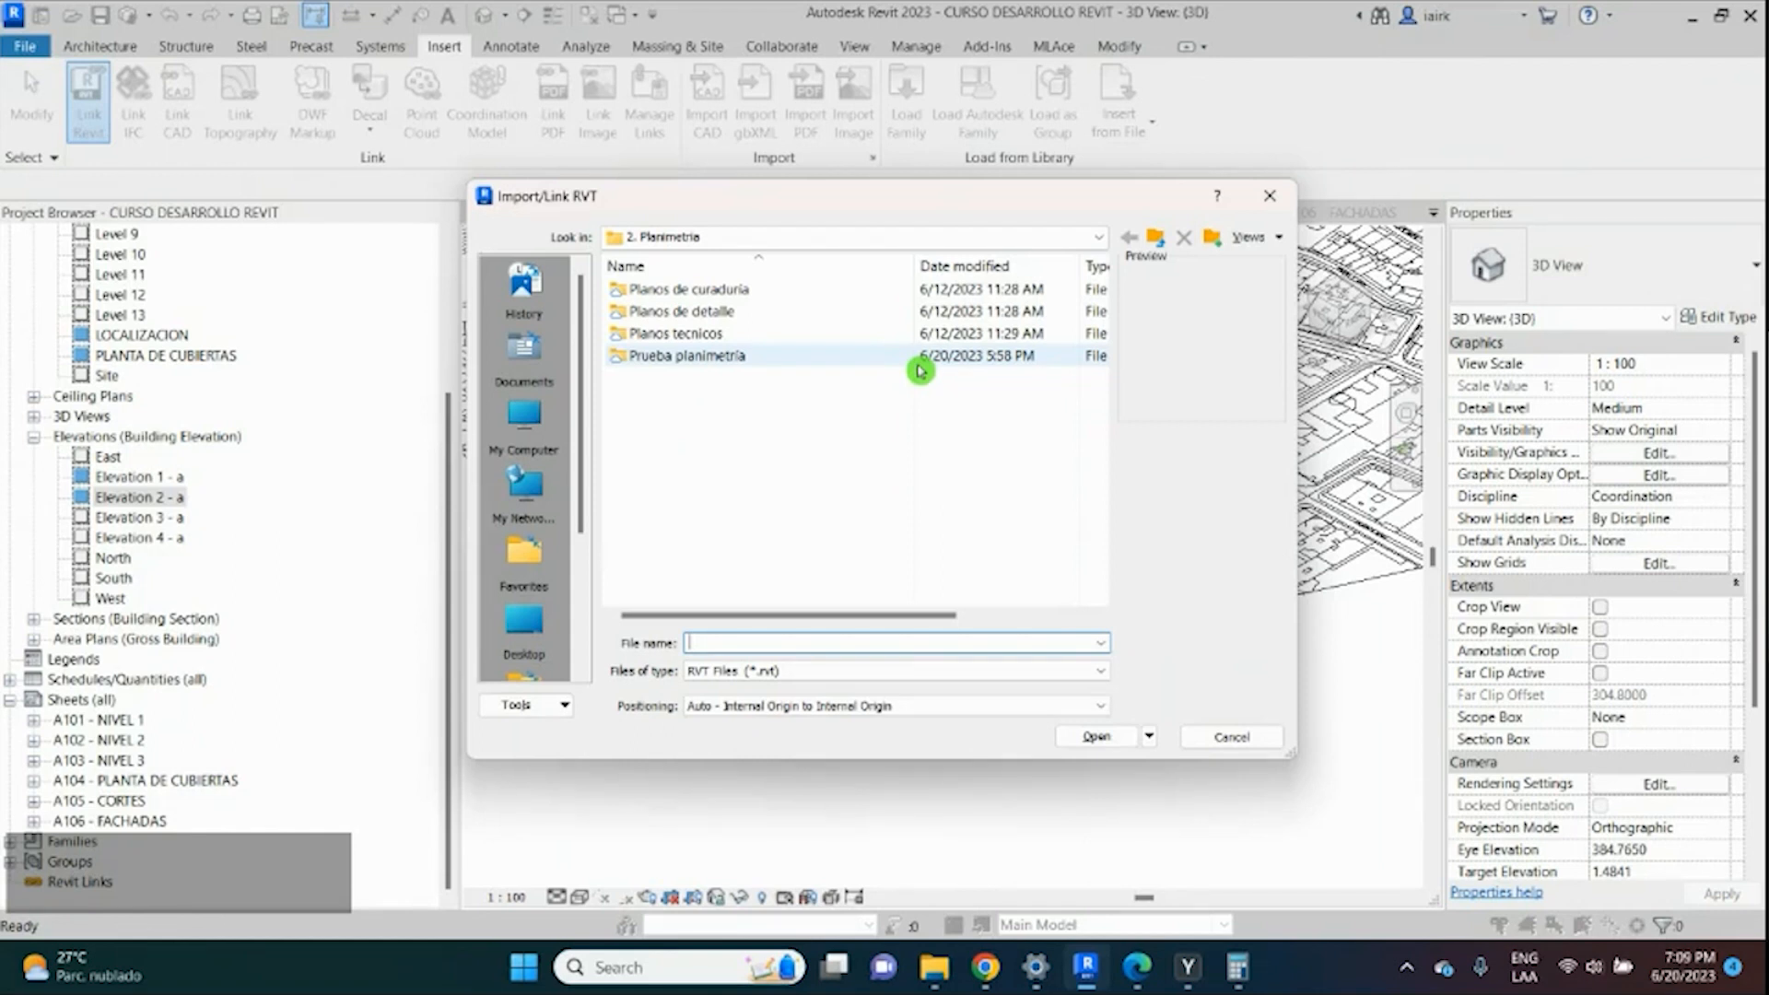
{"action": "left_click", "coordinate": [1159, 241]}
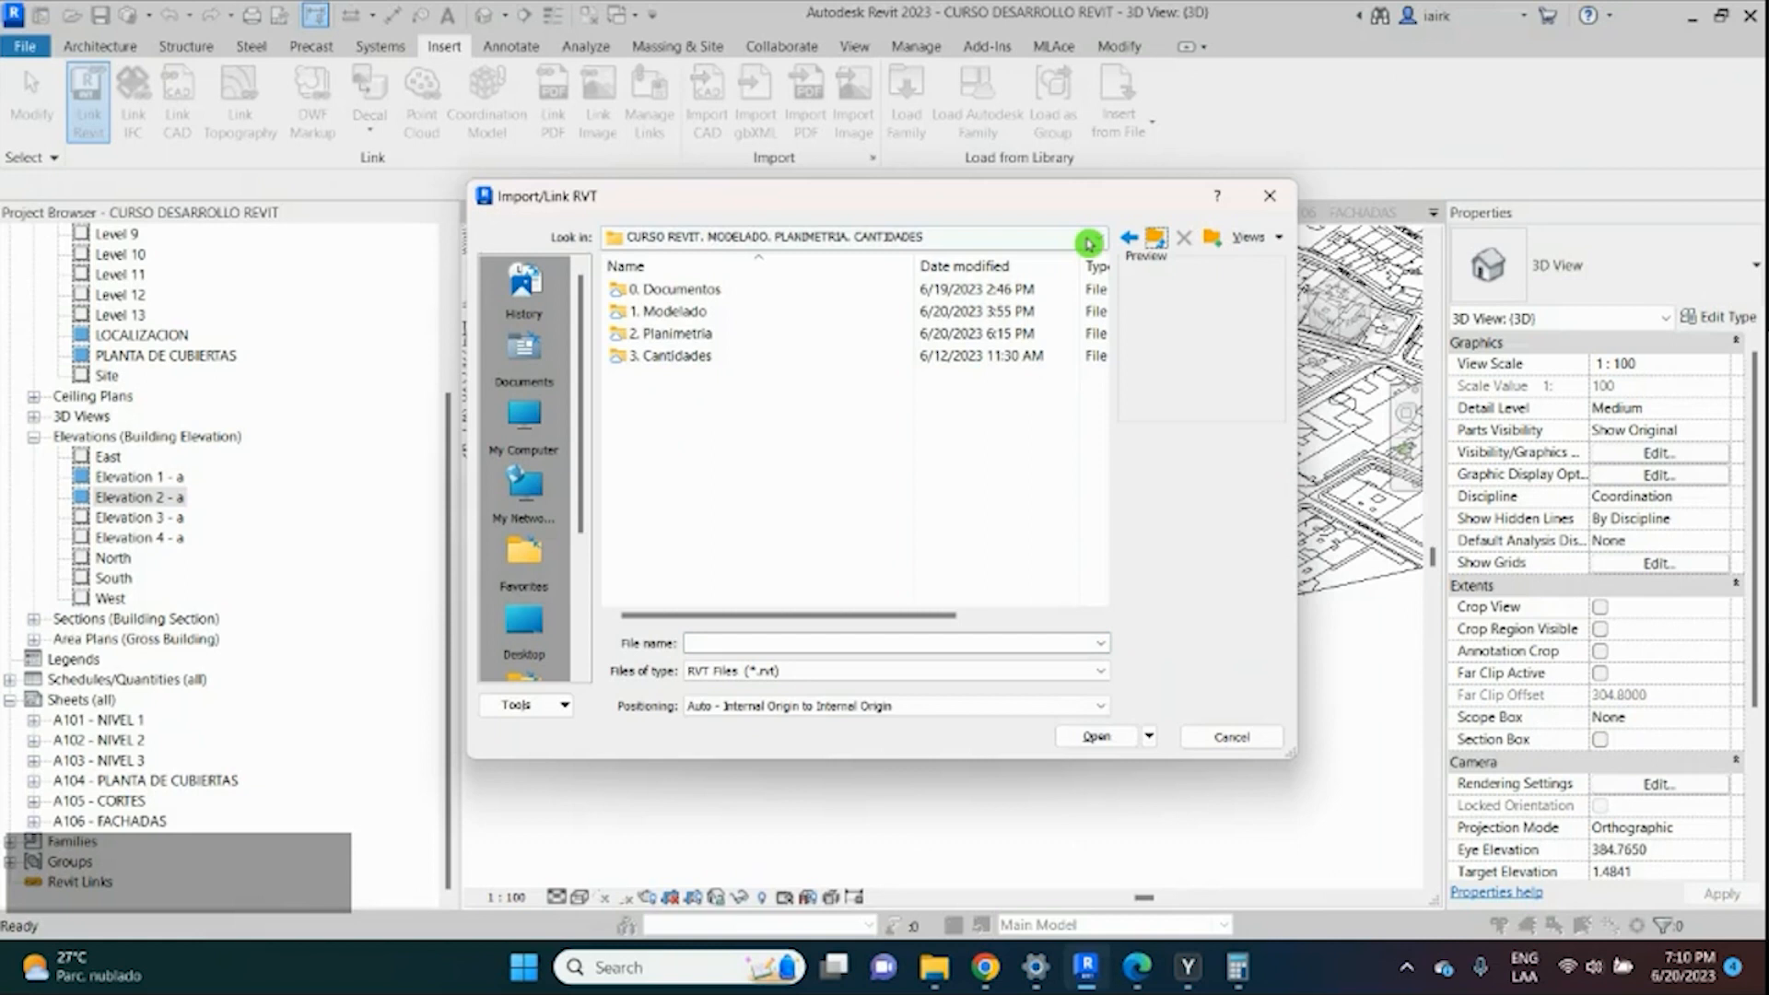
{"action": "left_click", "coordinate": [1038, 245]}
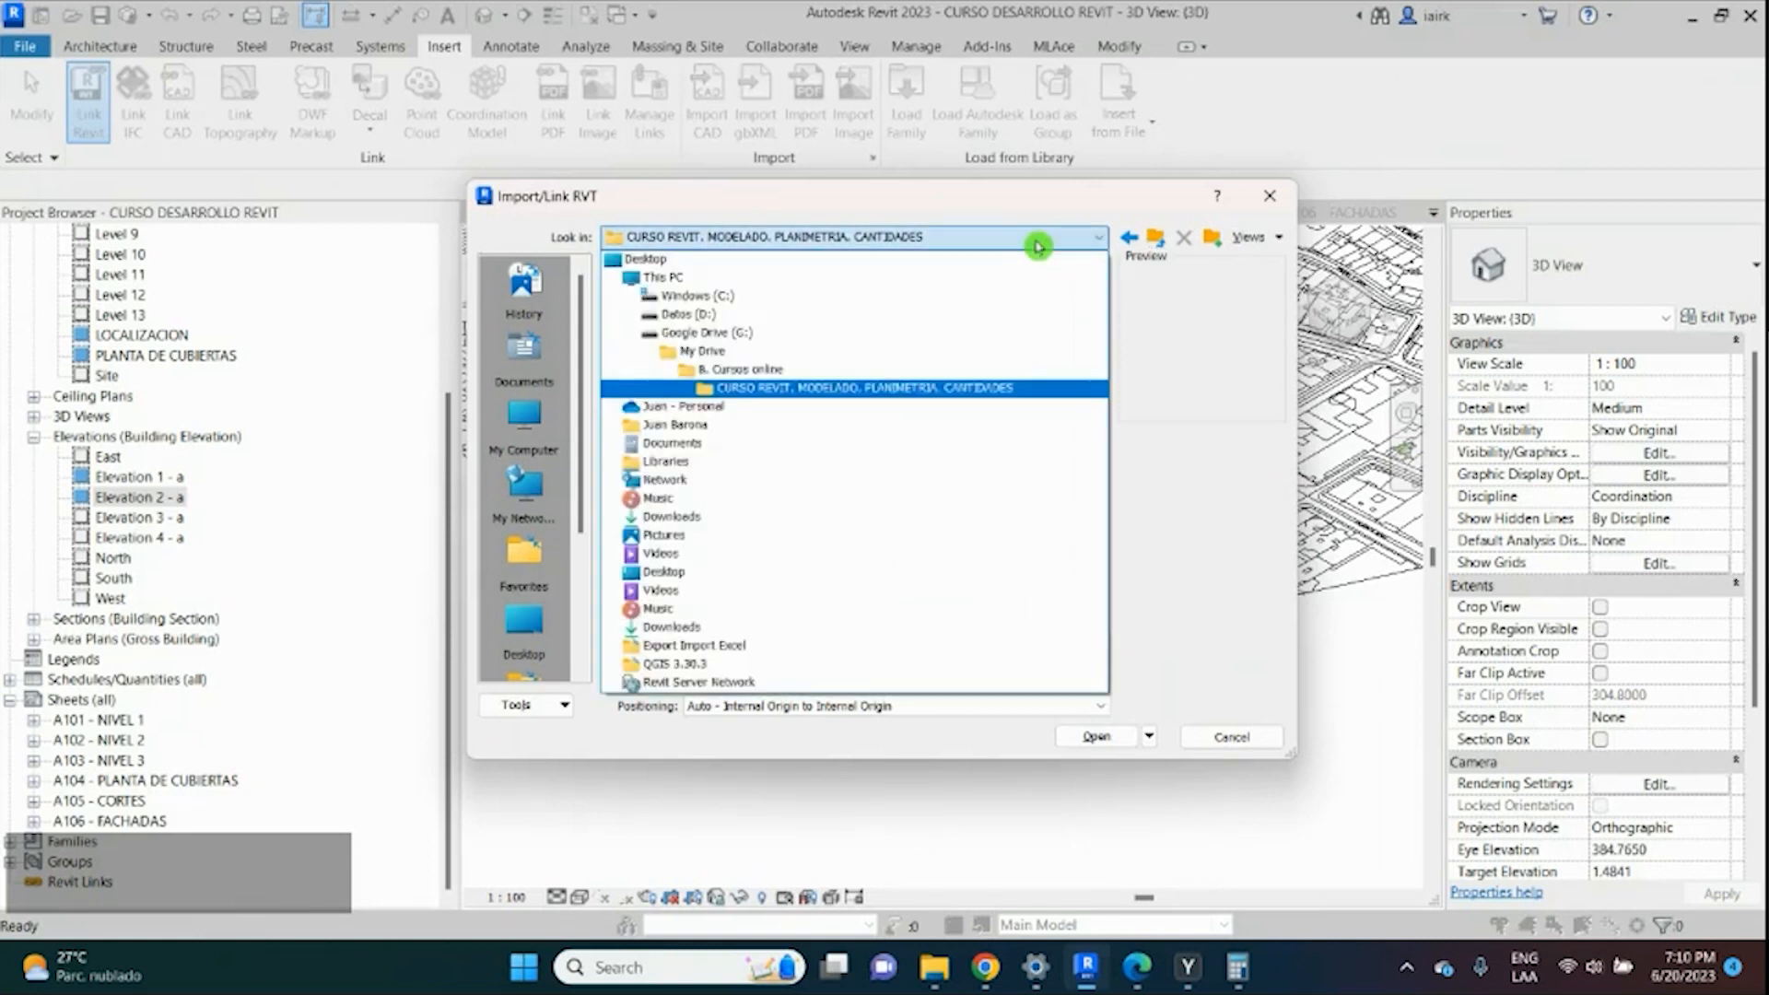
{"action": "left_click", "coordinate": [731, 369]}
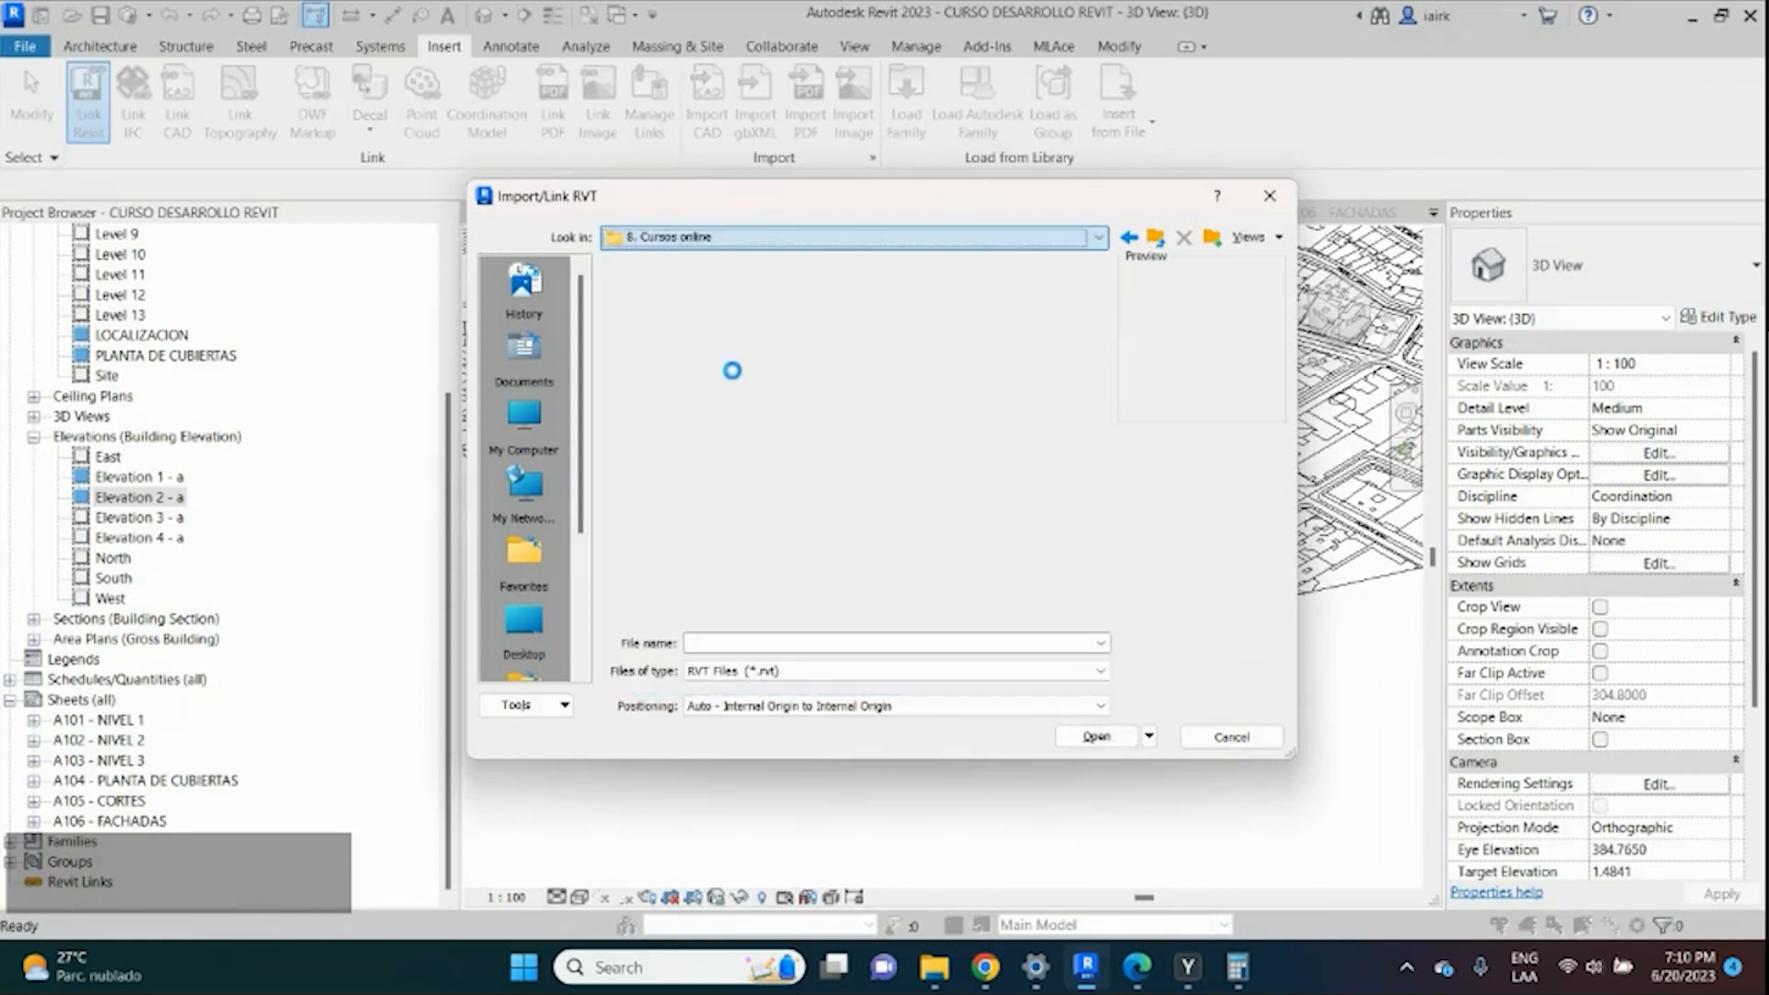
{"action": "left_click", "coordinate": [704, 299]}
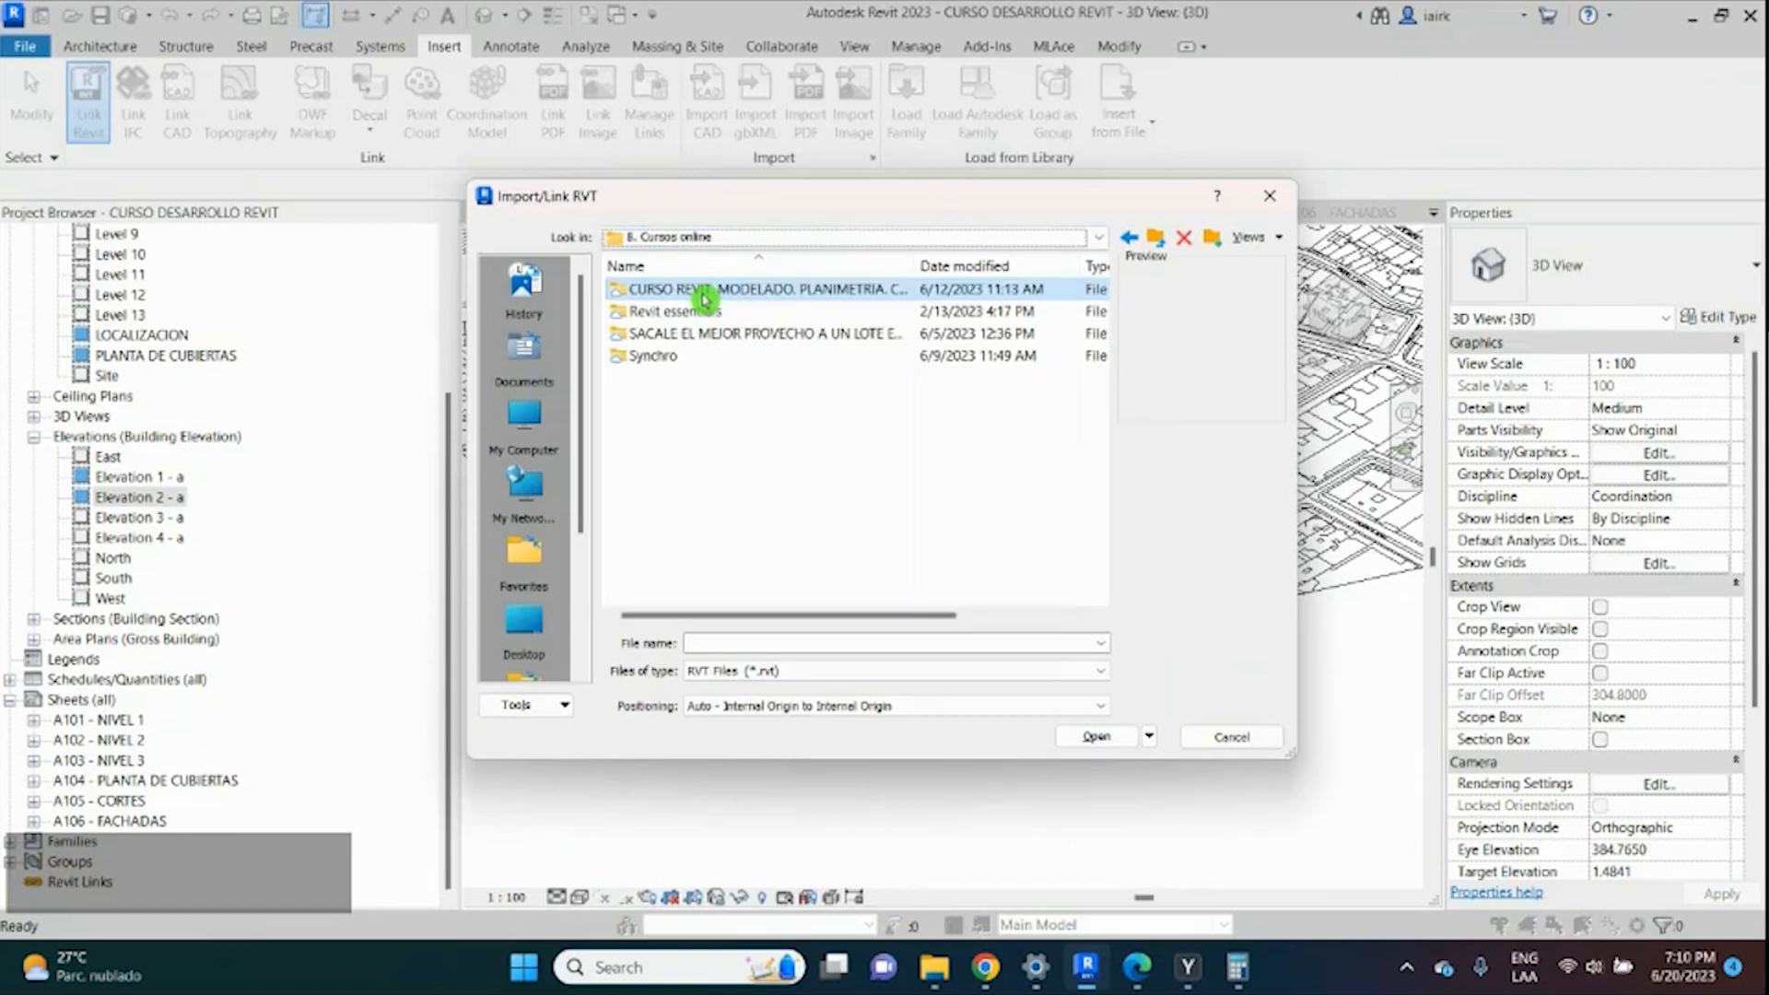
{"action": "double_click", "coordinate": [705, 291]}
{"action": "double_click", "coordinate": [679, 312]}
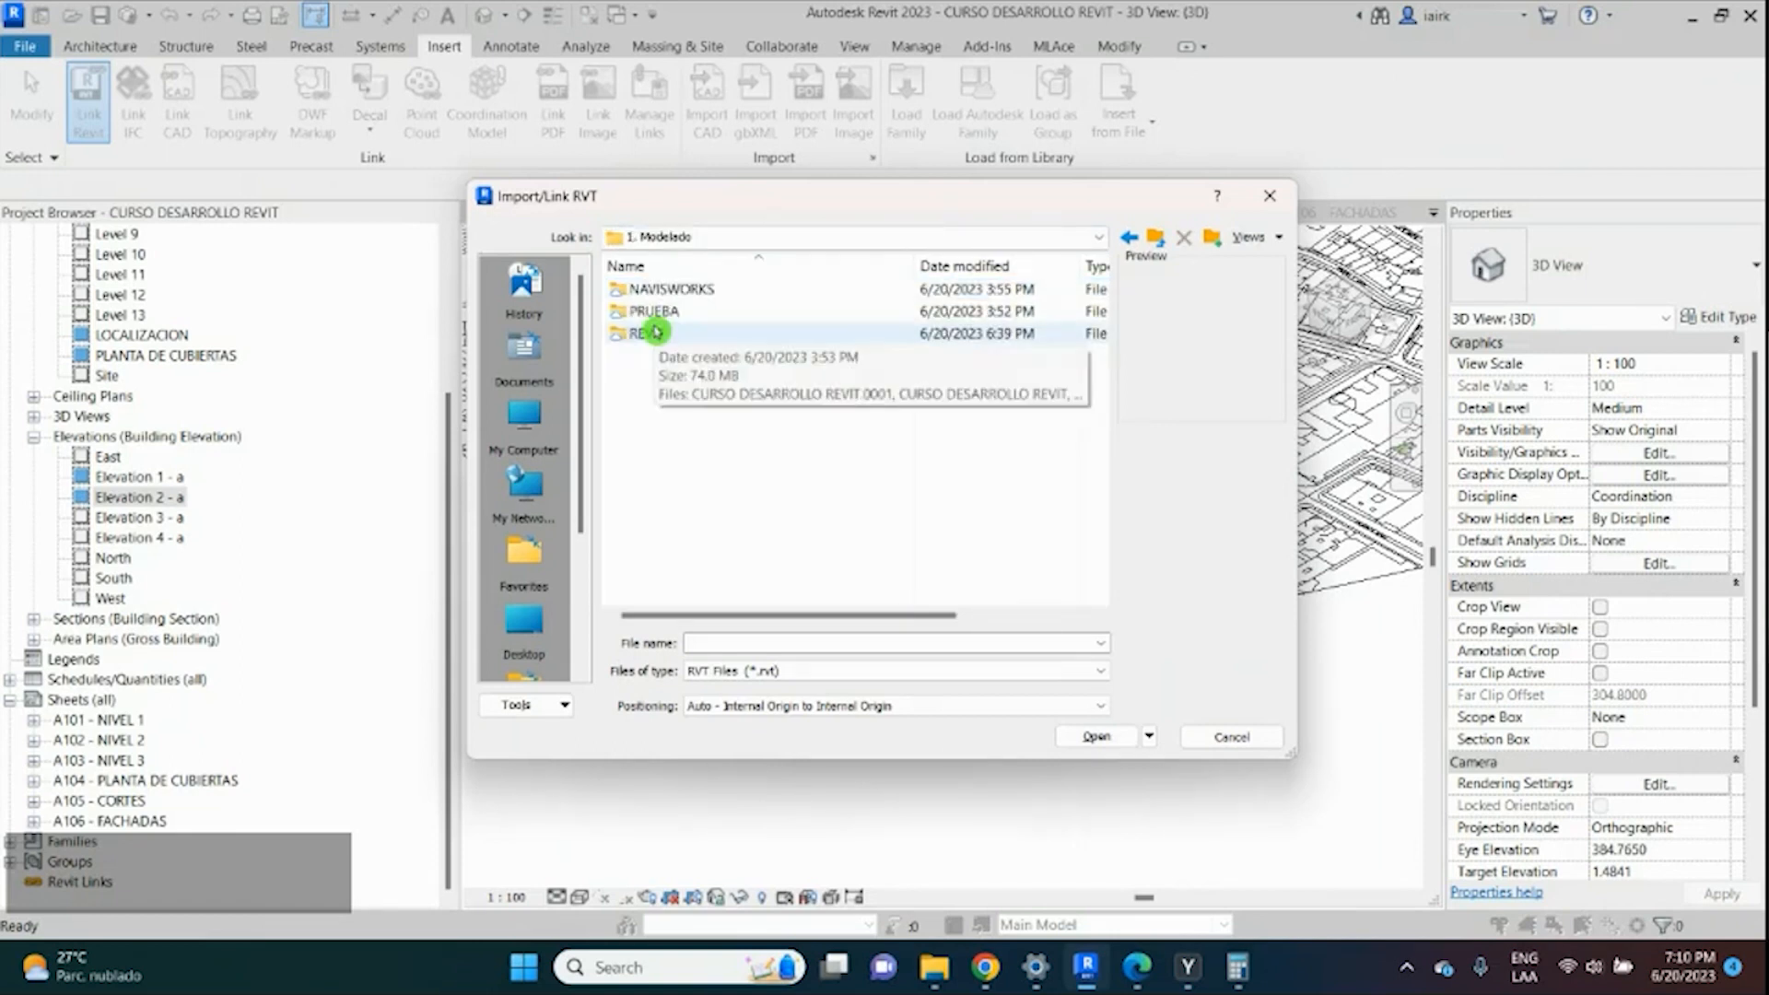
{"action": "double_click", "coordinate": [655, 333]}
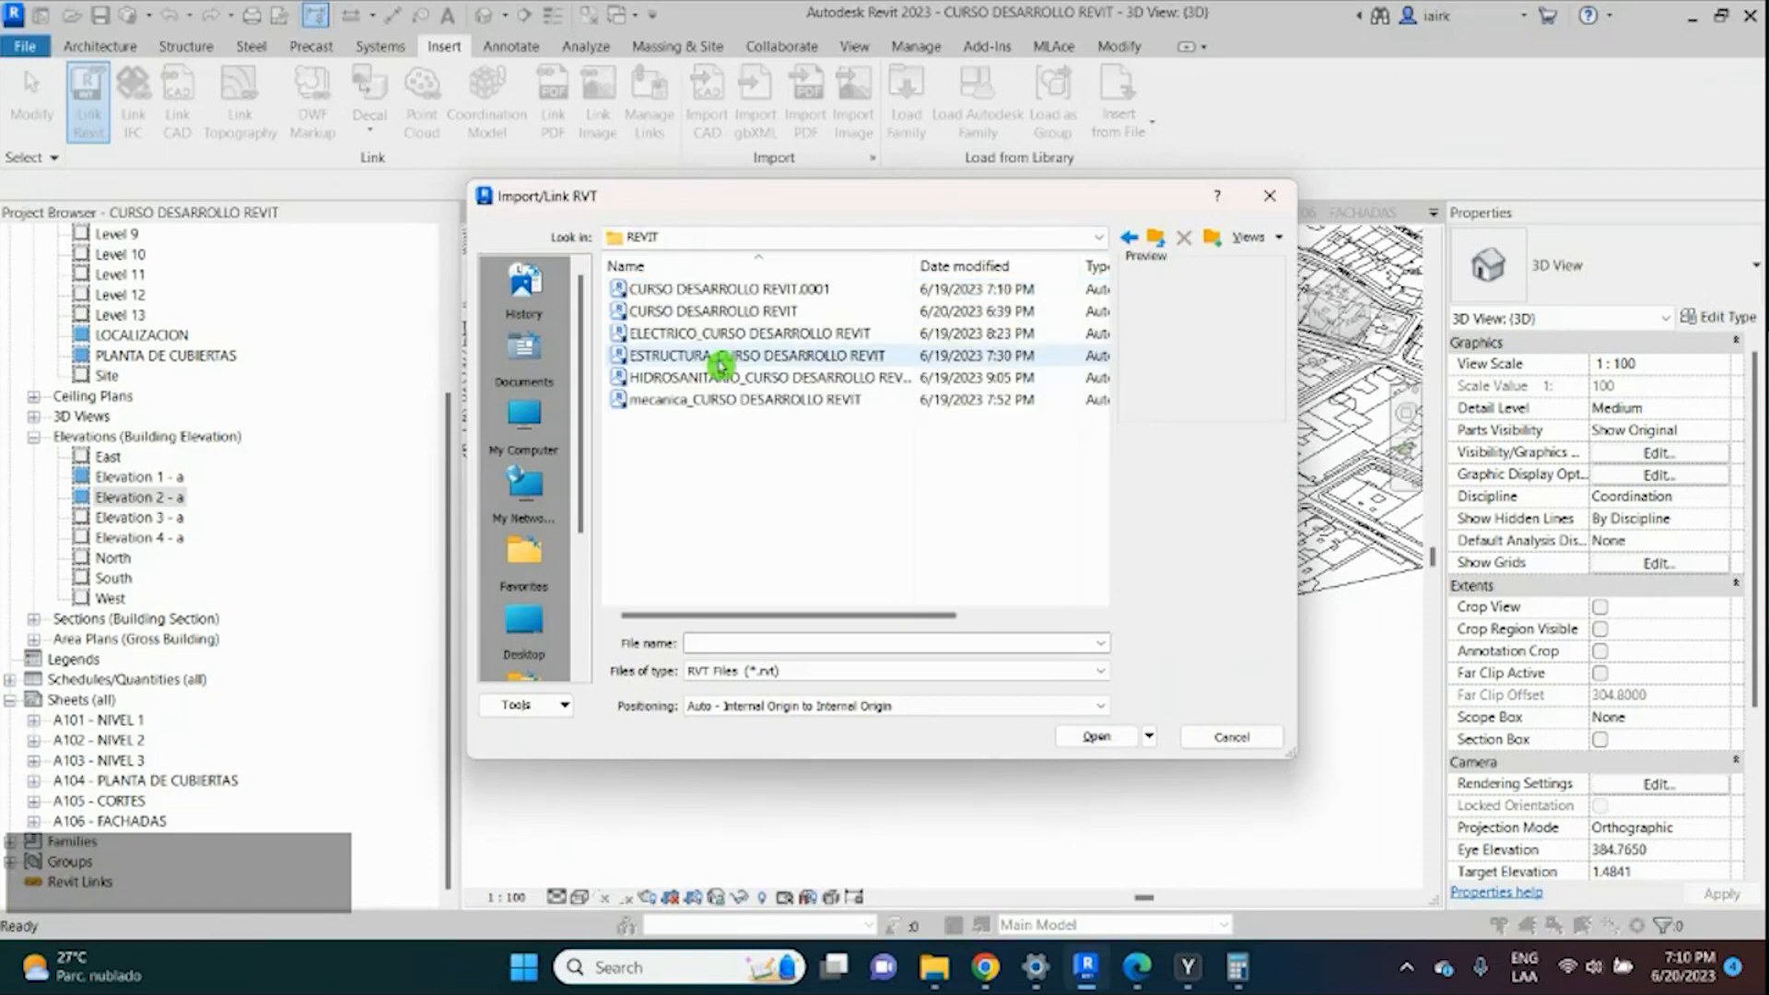
Link ESTRUCTURA_CURSO DESARROLLO REVIT.rvt with Auto - Internal Origin to Internal Origin positioning.
{"action": "left_click", "coordinate": [682, 359]}
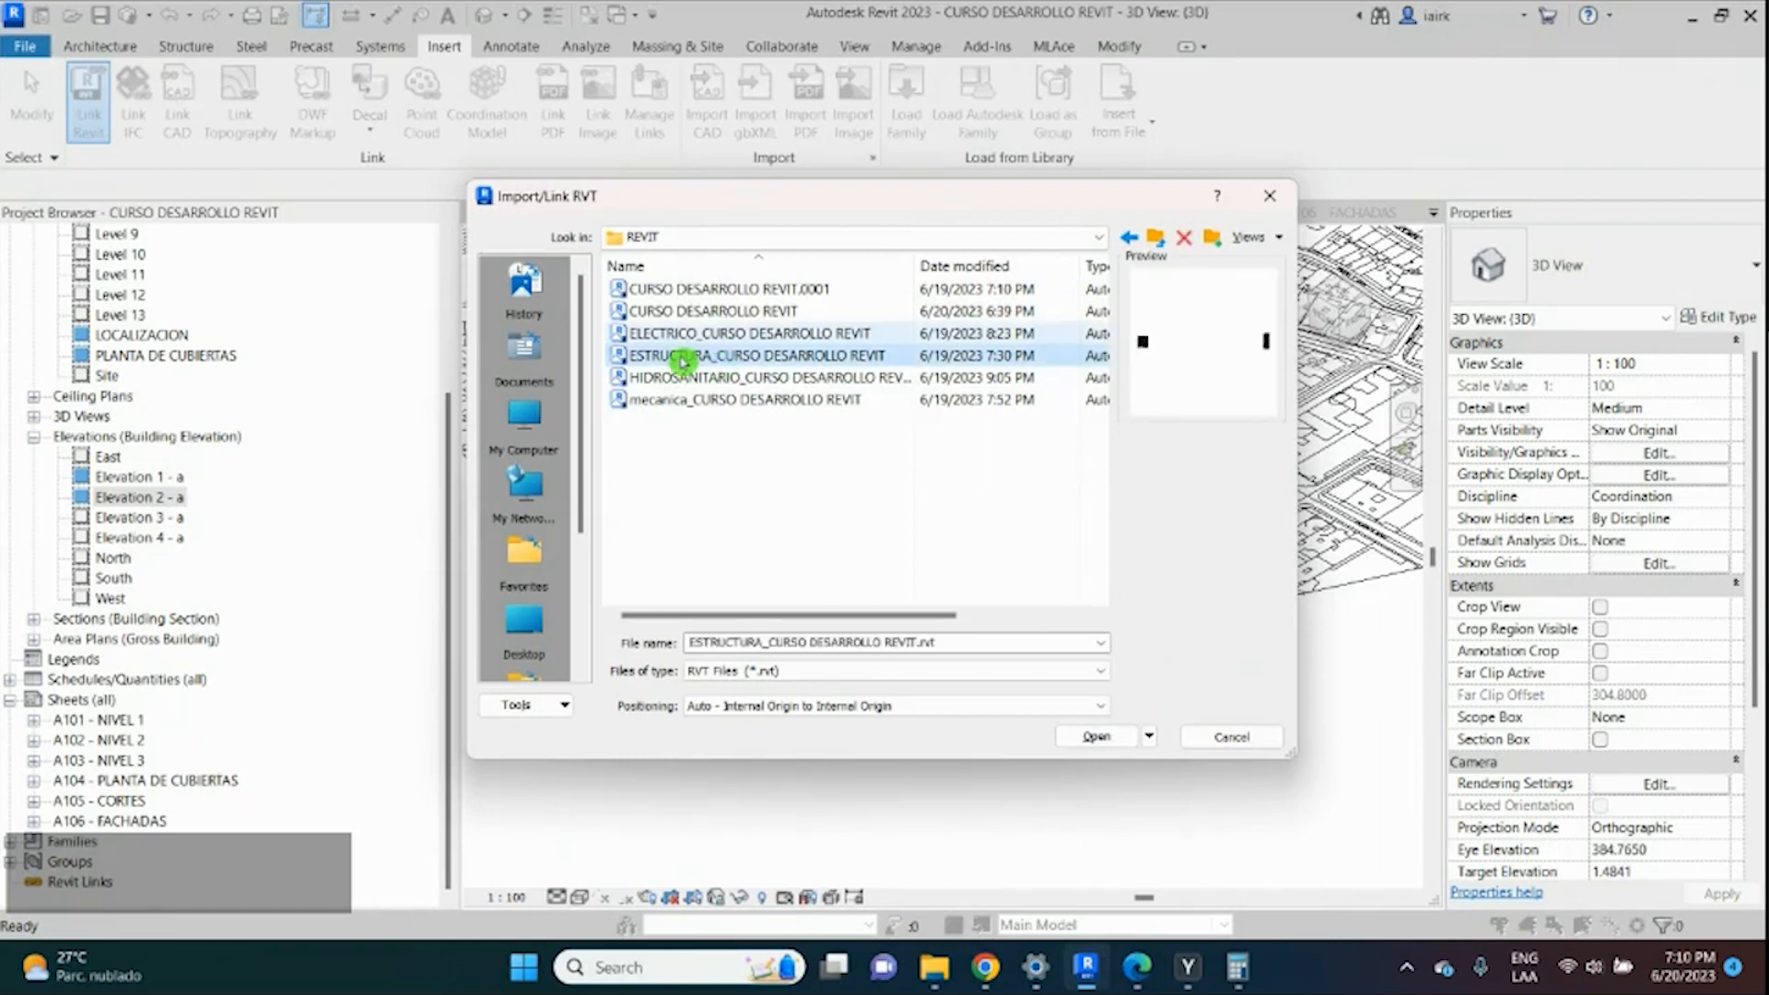
{"action": "double_click", "coordinate": [682, 359]}
{"action": "left_click", "coordinate": [993, 460]}
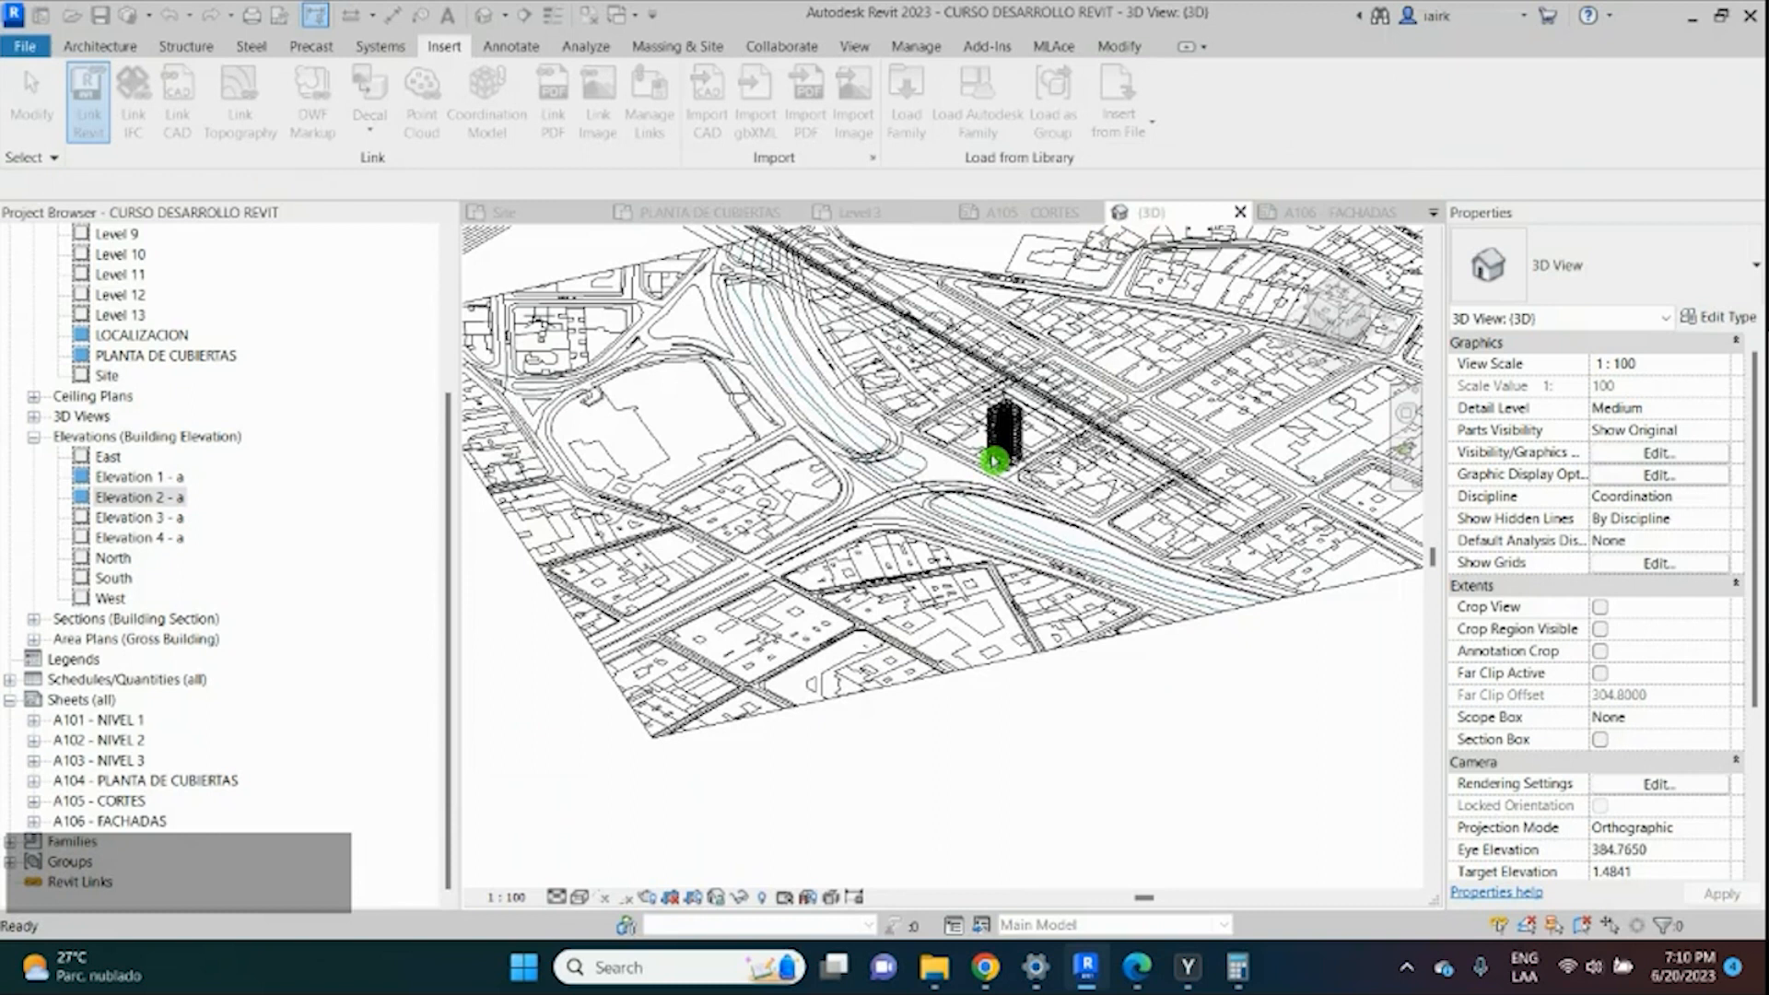
{"action": "left_click", "coordinate": [796, 428]}
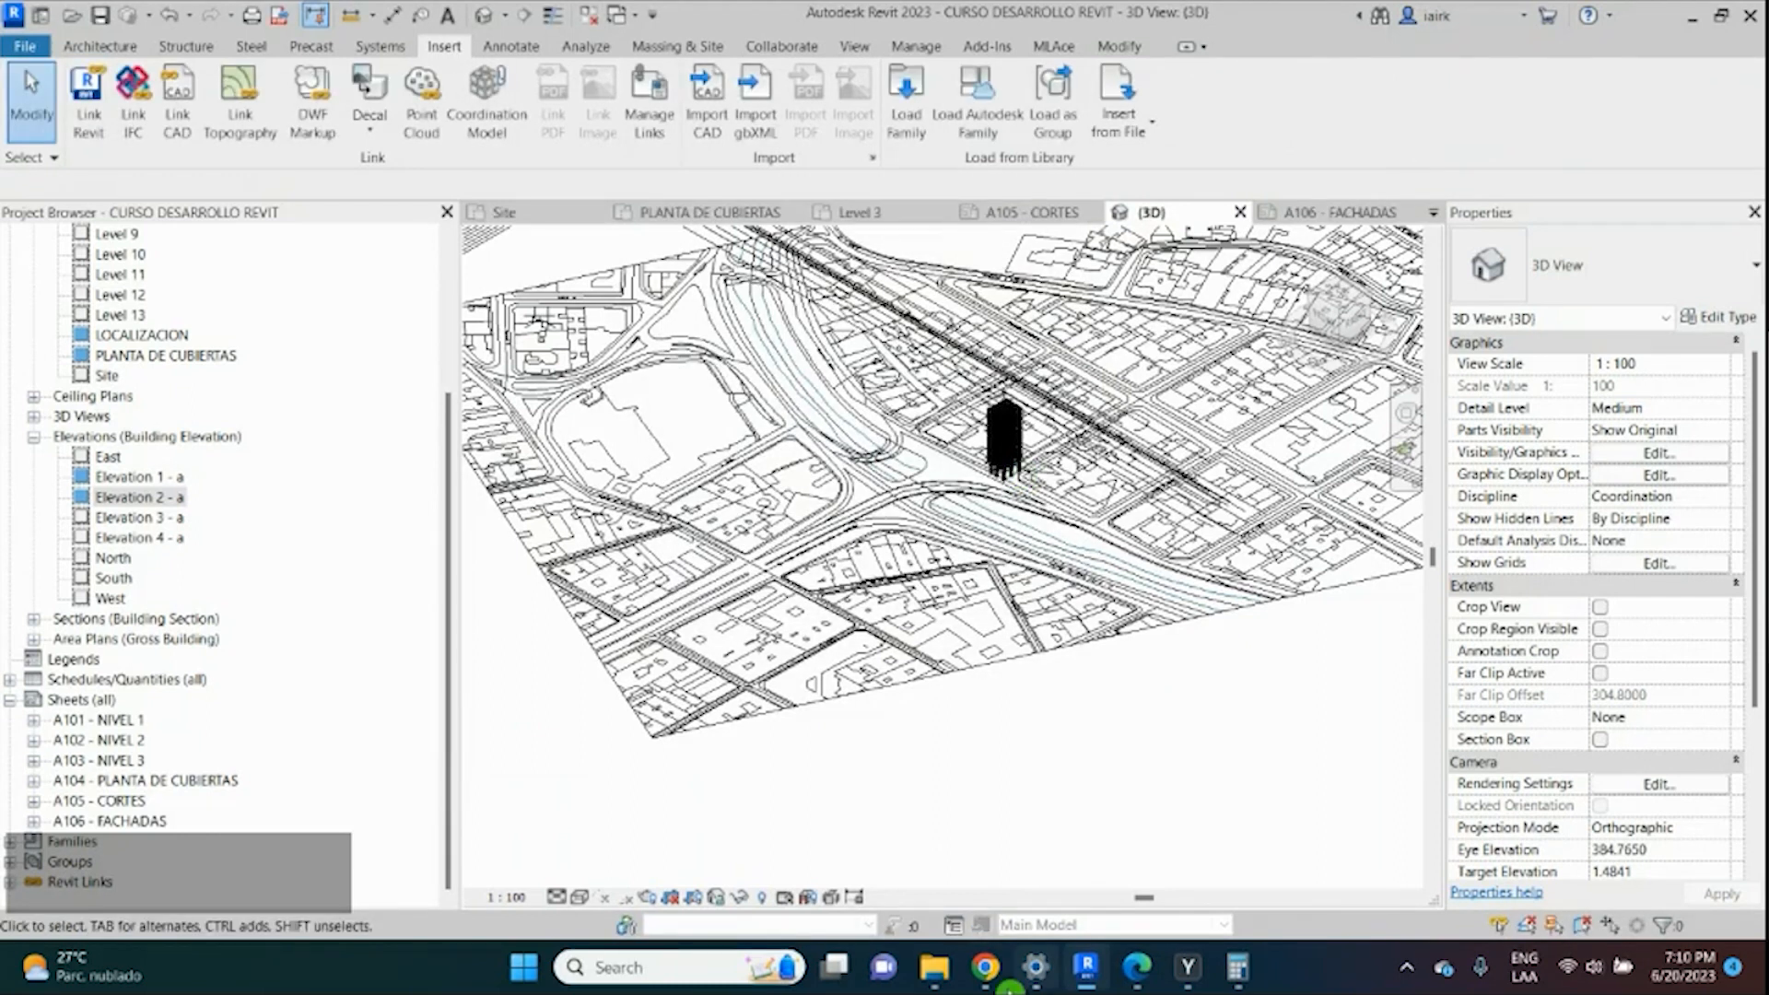
{"action": "left_click", "coordinate": [988, 970]}
{"action": "left_click", "coordinate": [929, 748]}
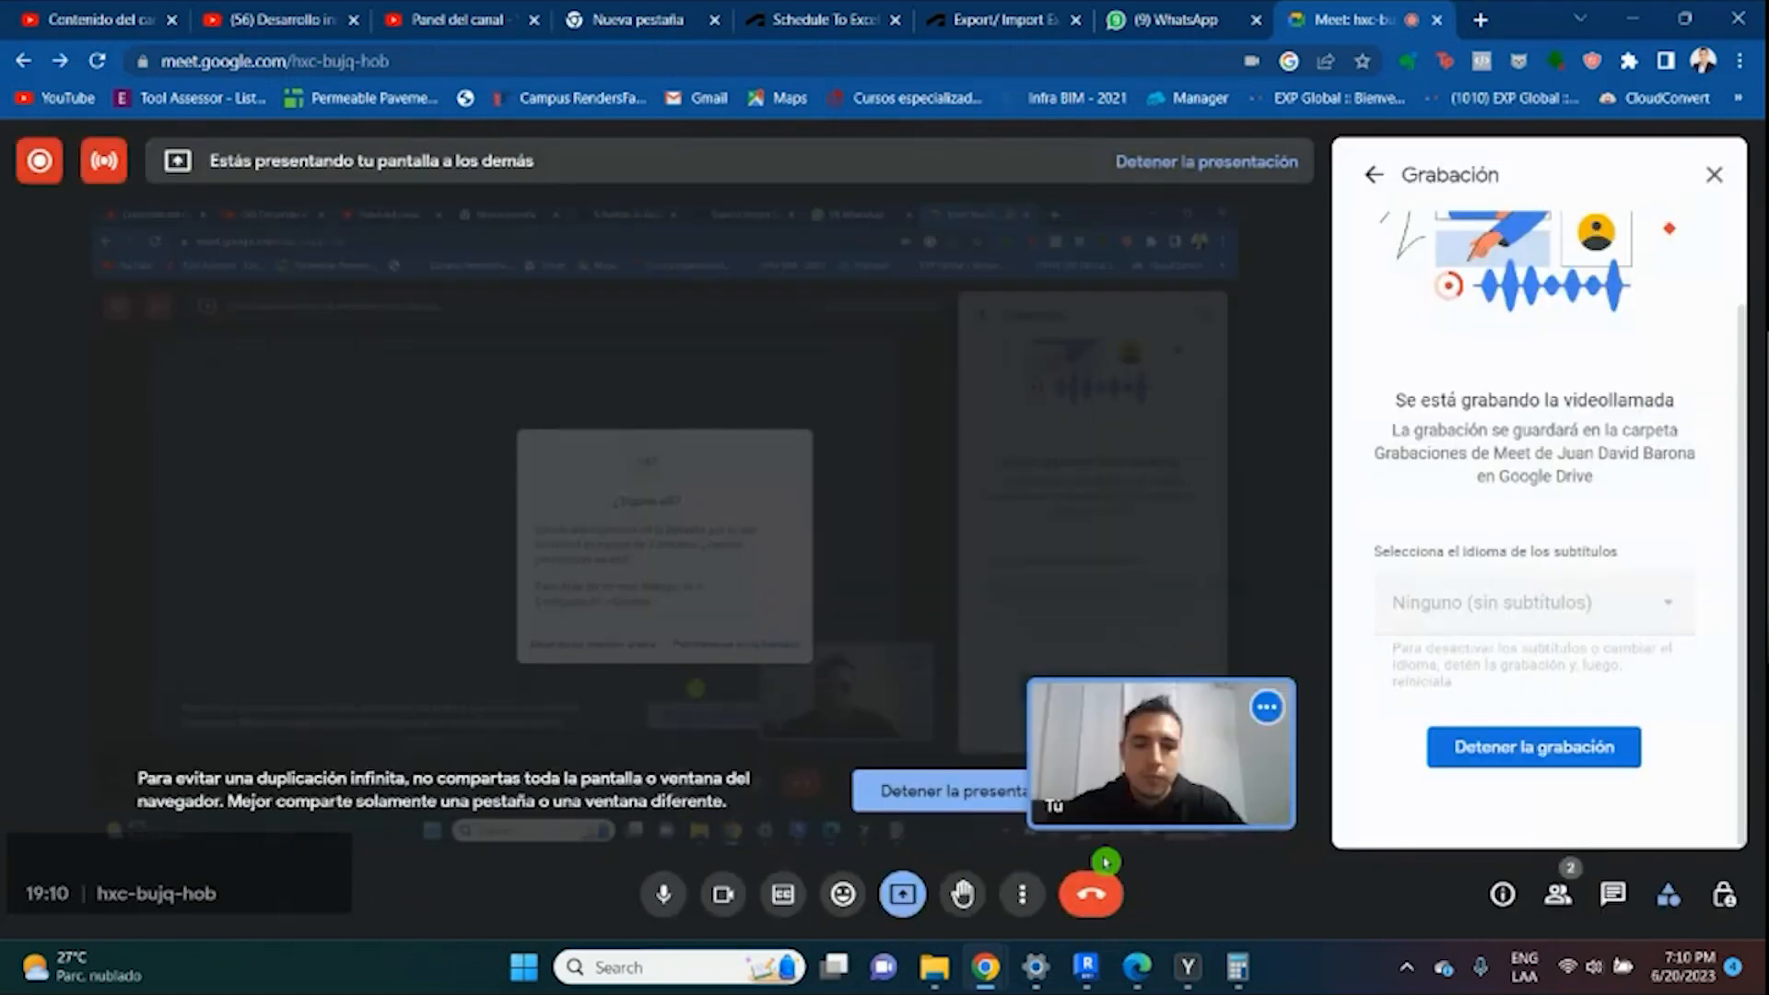
{"action": "mouse_move", "coordinate": [1188, 974]}
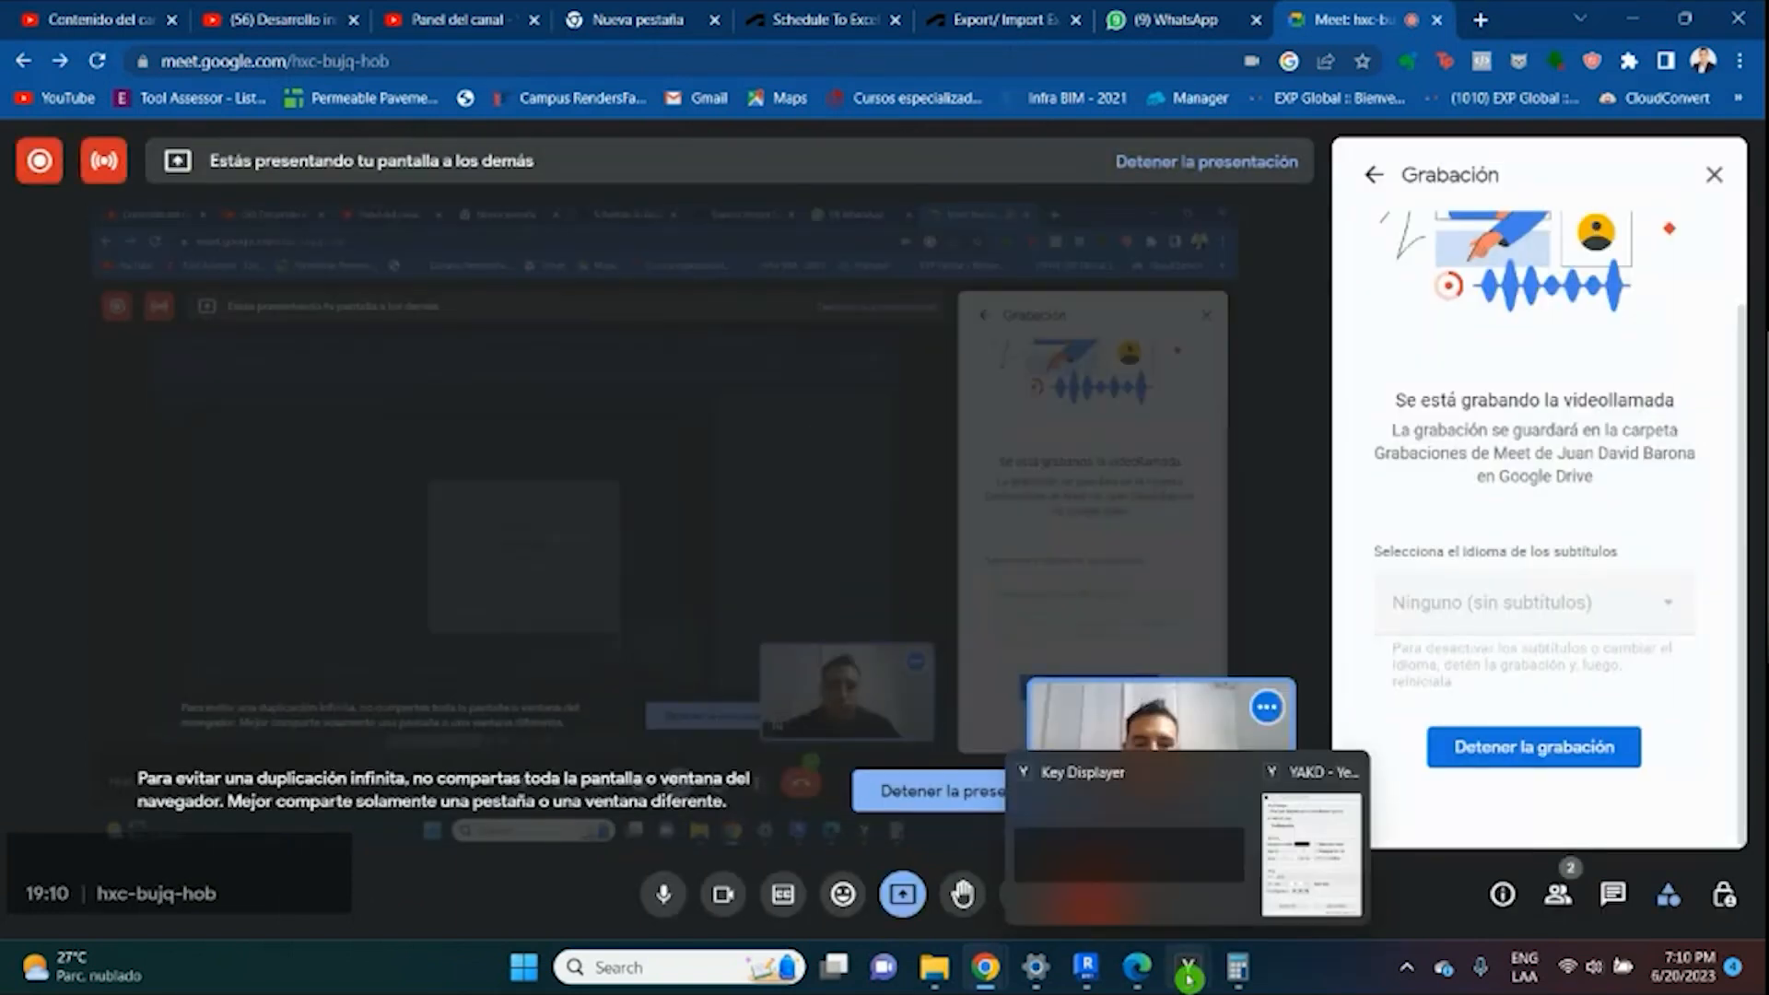
{"action": "left_click", "coordinate": [1087, 967]}
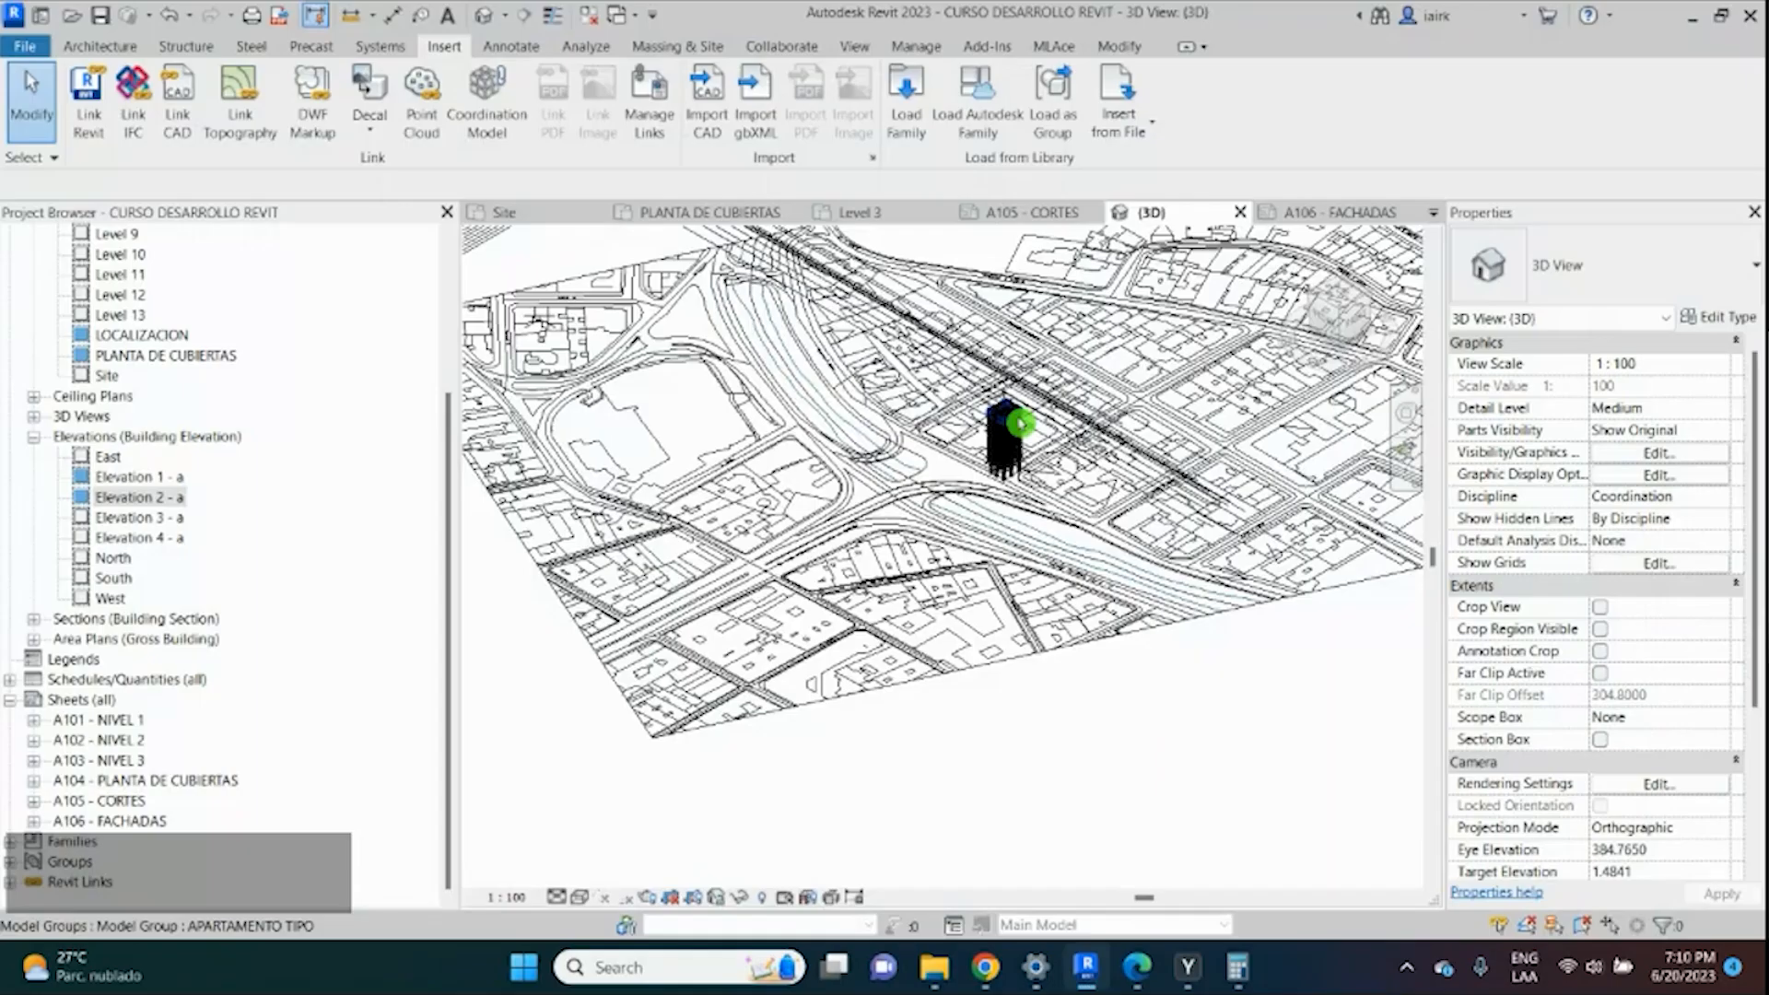
Examine the linked structure in the 3D view and in Section 1 on the CORTES sheet.
{"action": "scroll", "coordinate": [1018, 442], "scroll_direction": "up", "scroll_amount": 8}
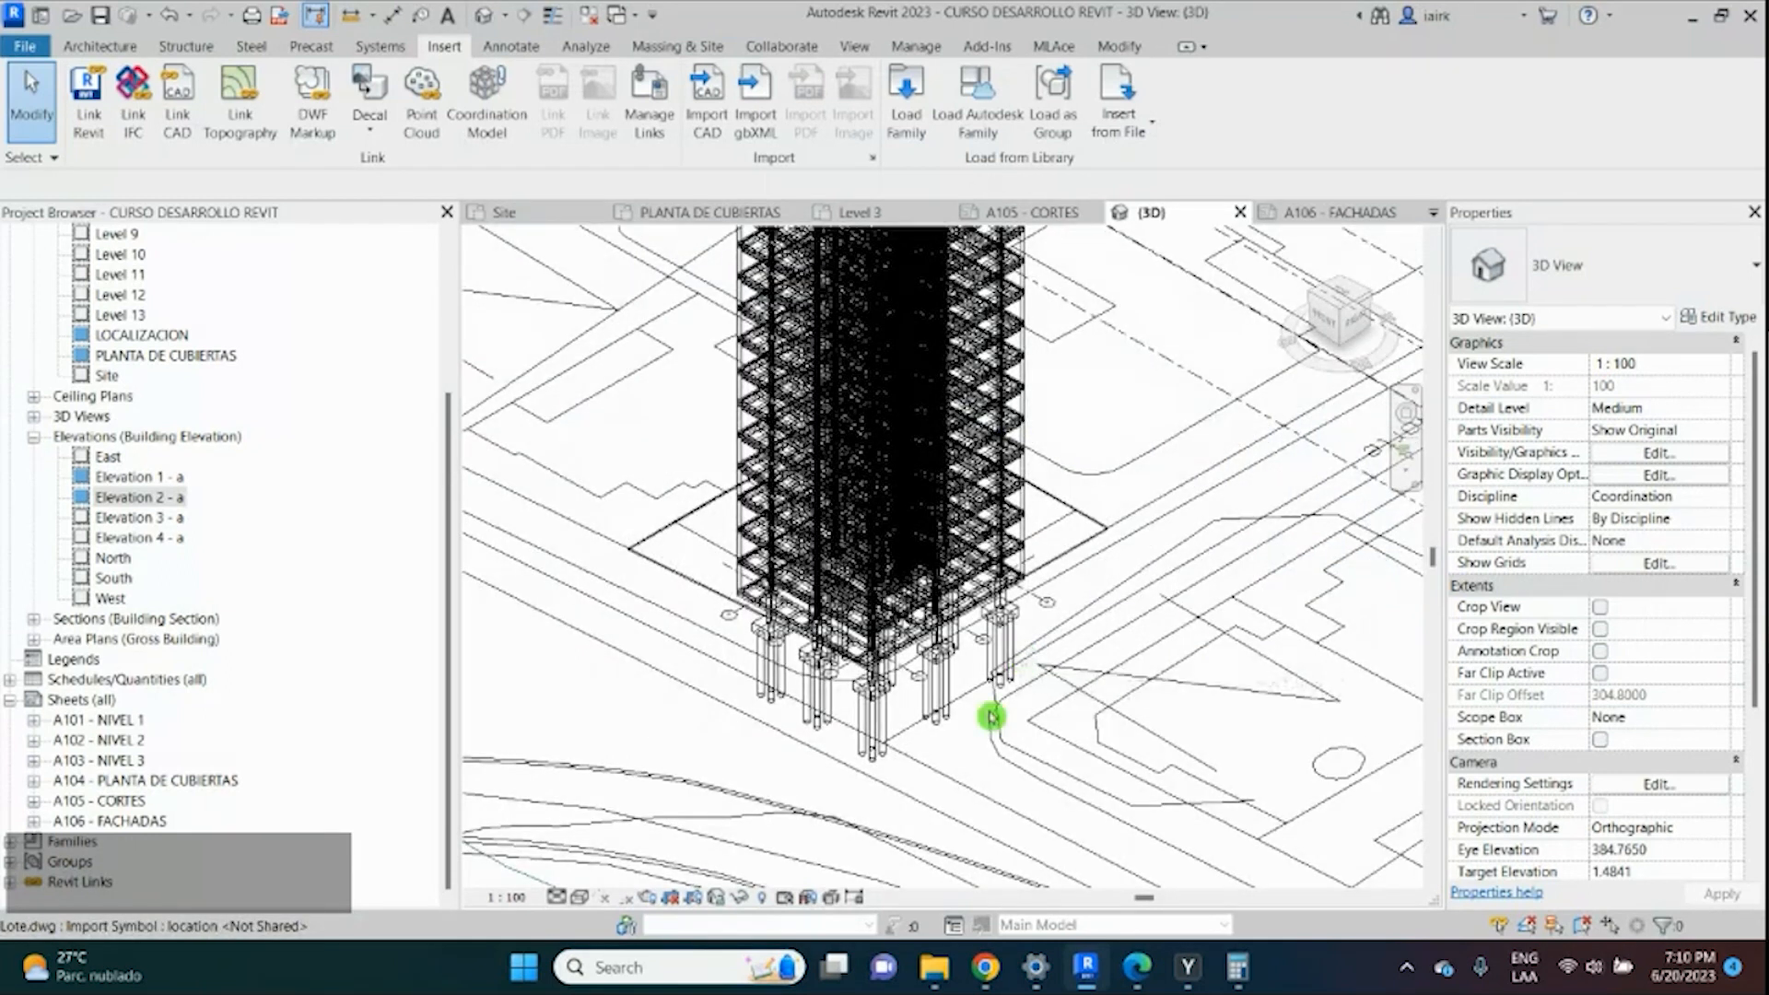
{"action": "scroll", "coordinate": [820, 480], "scroll_direction": "down", "scroll_amount": 3}
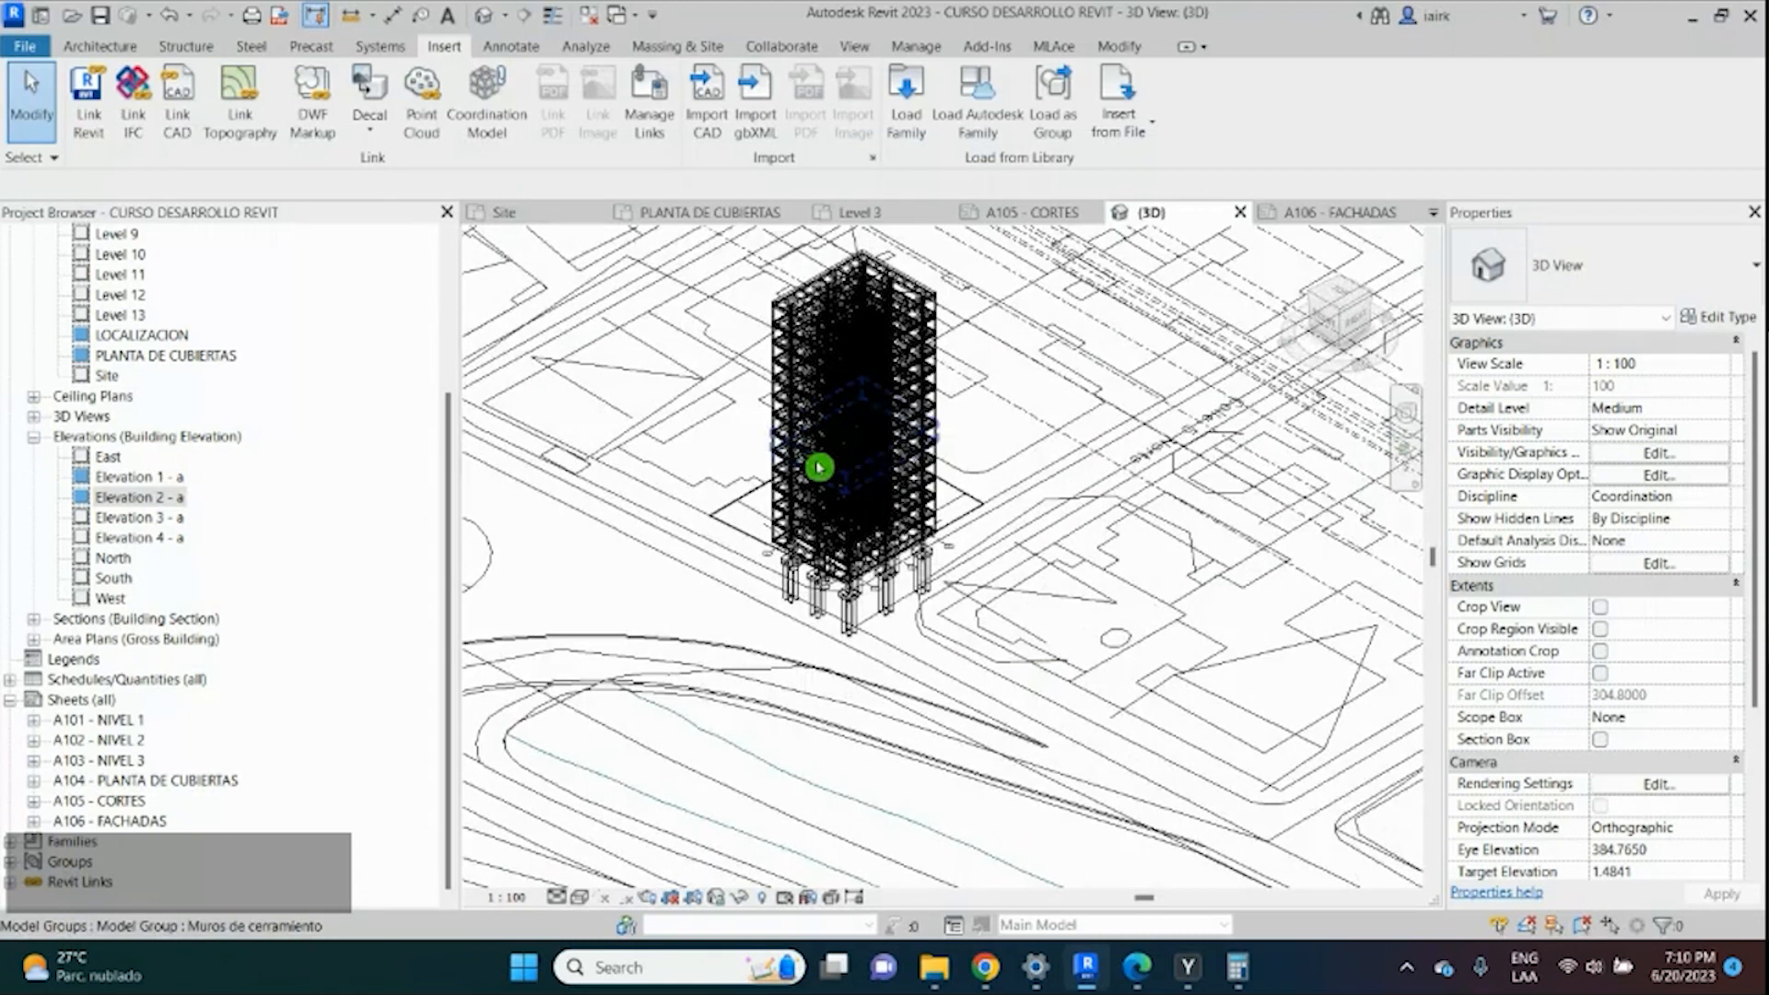
{"action": "left_click", "coordinate": [1015, 213]}
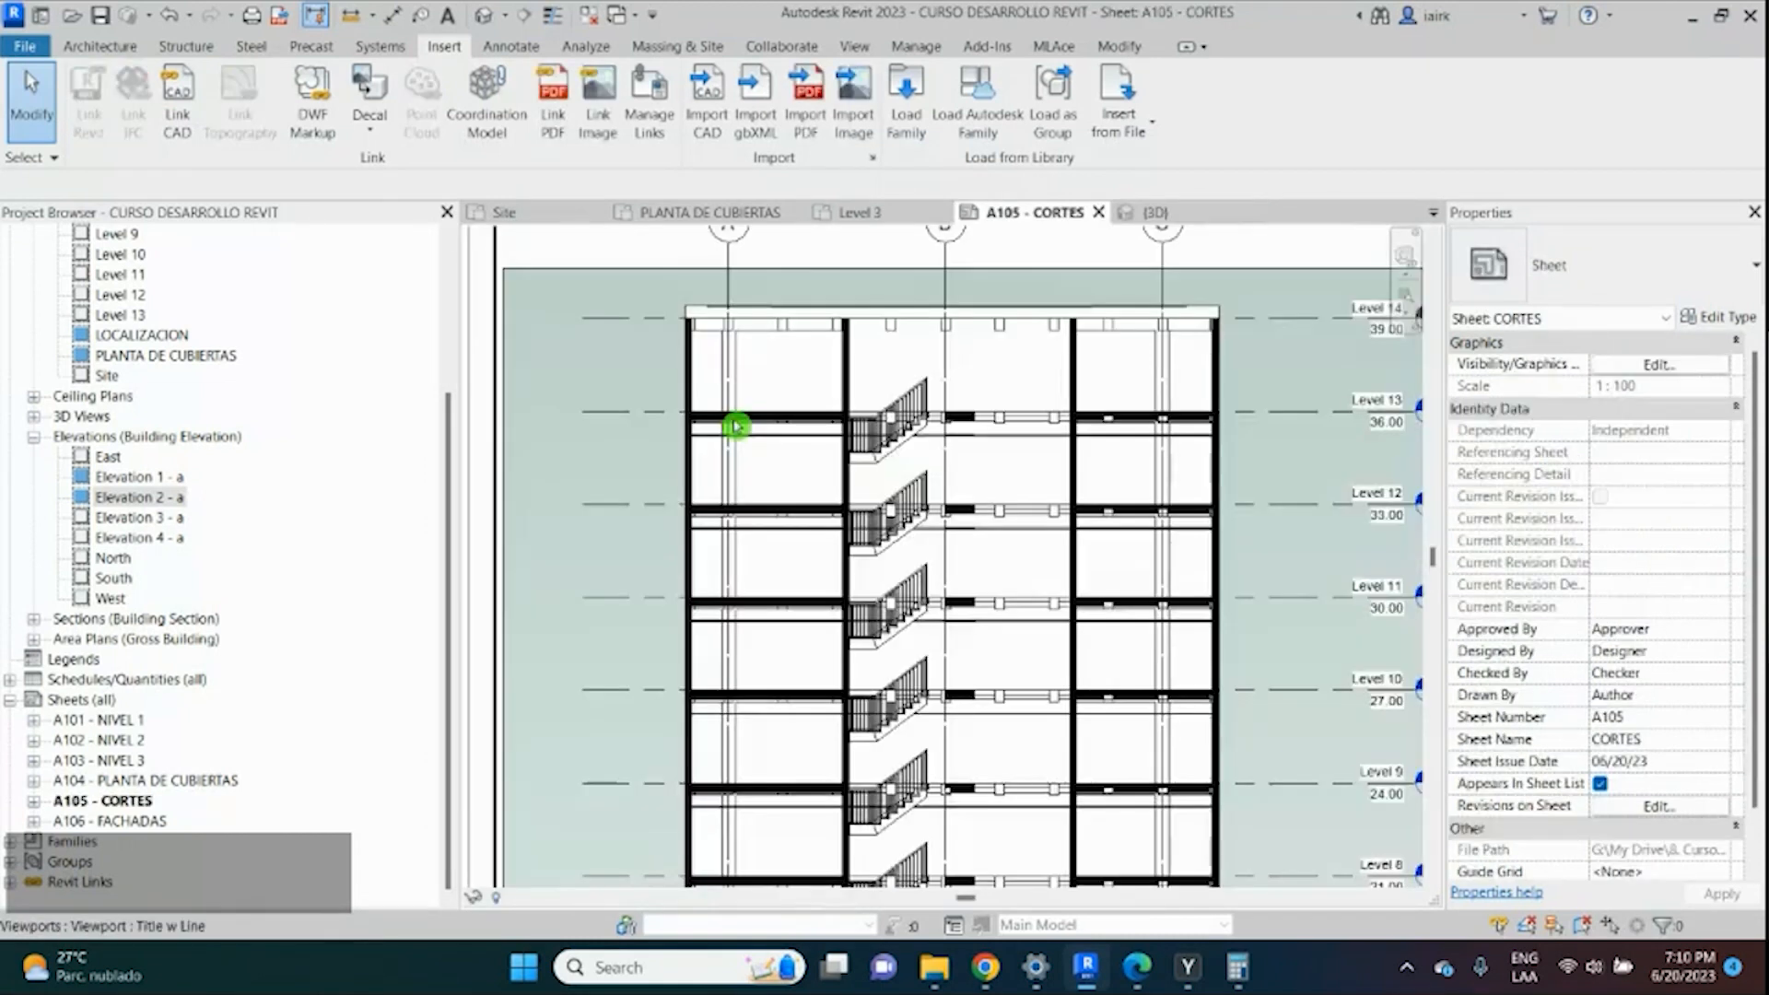
{"action": "scroll", "coordinate": [693, 430], "scroll_direction": "up", "scroll_amount": 4}
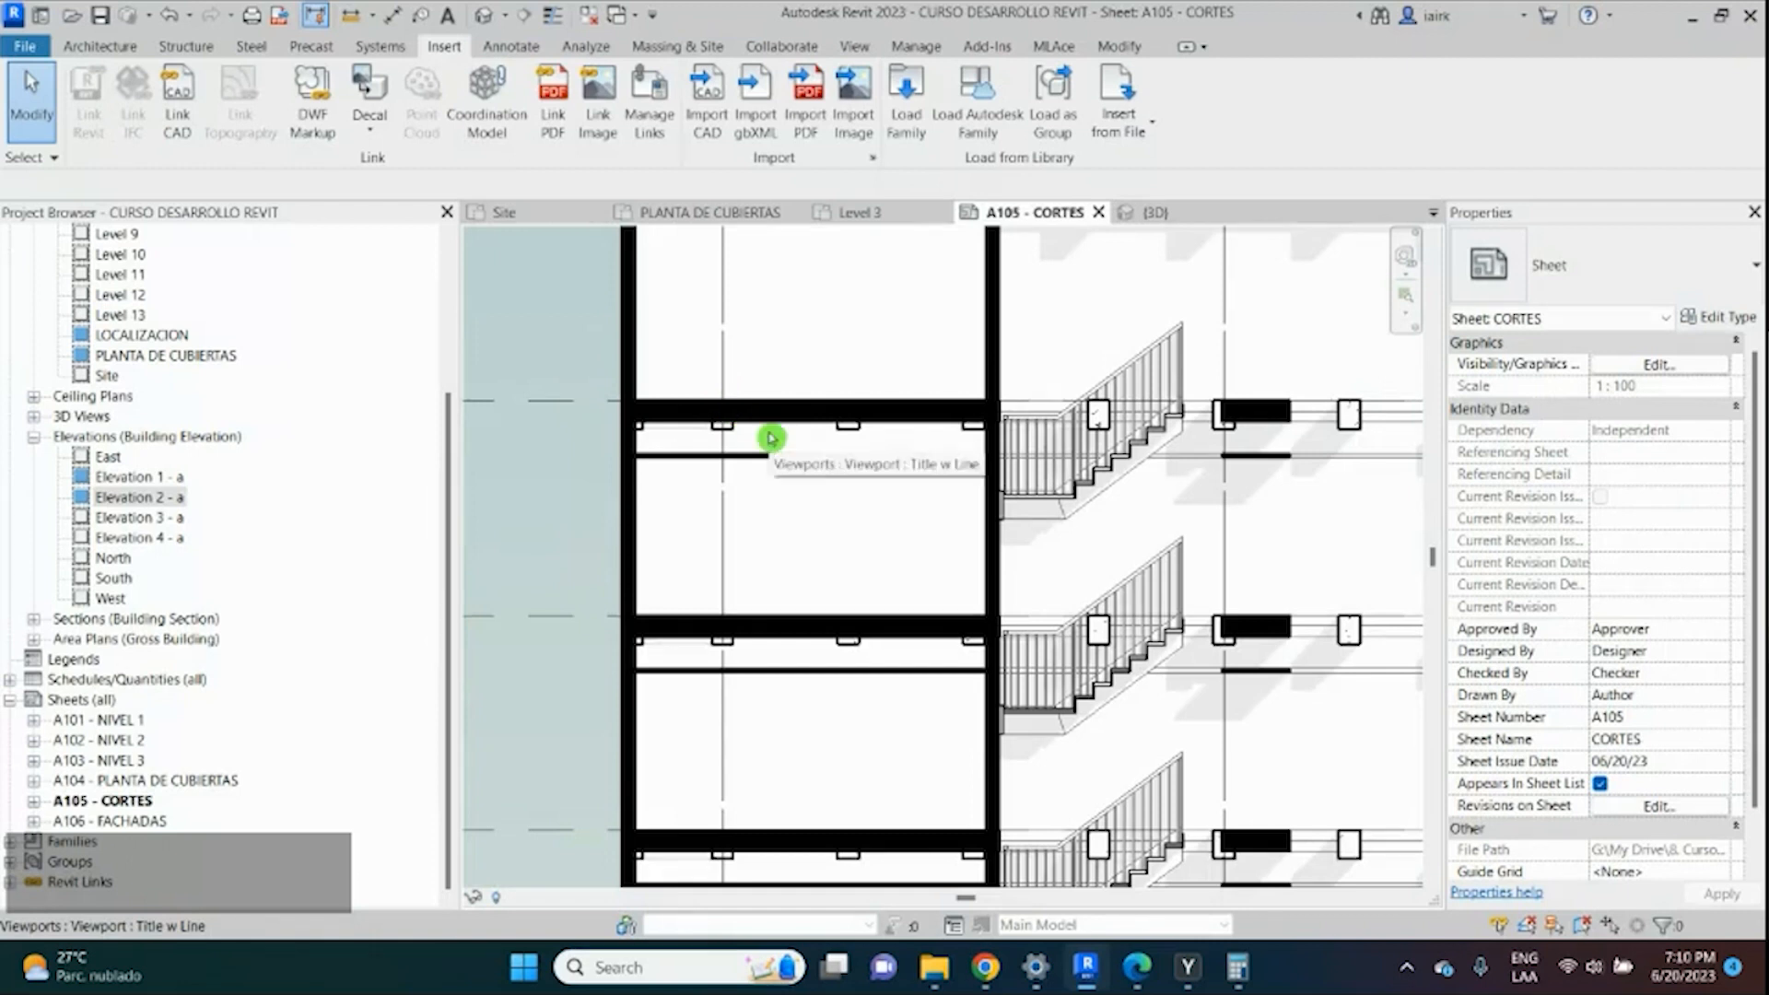
{"action": "scroll", "coordinate": [810, 553], "scroll_direction": "down", "scroll_amount": 3}
{"action": "scroll", "coordinate": [747, 546], "scroll_direction": "up", "scroll_amount": 4}
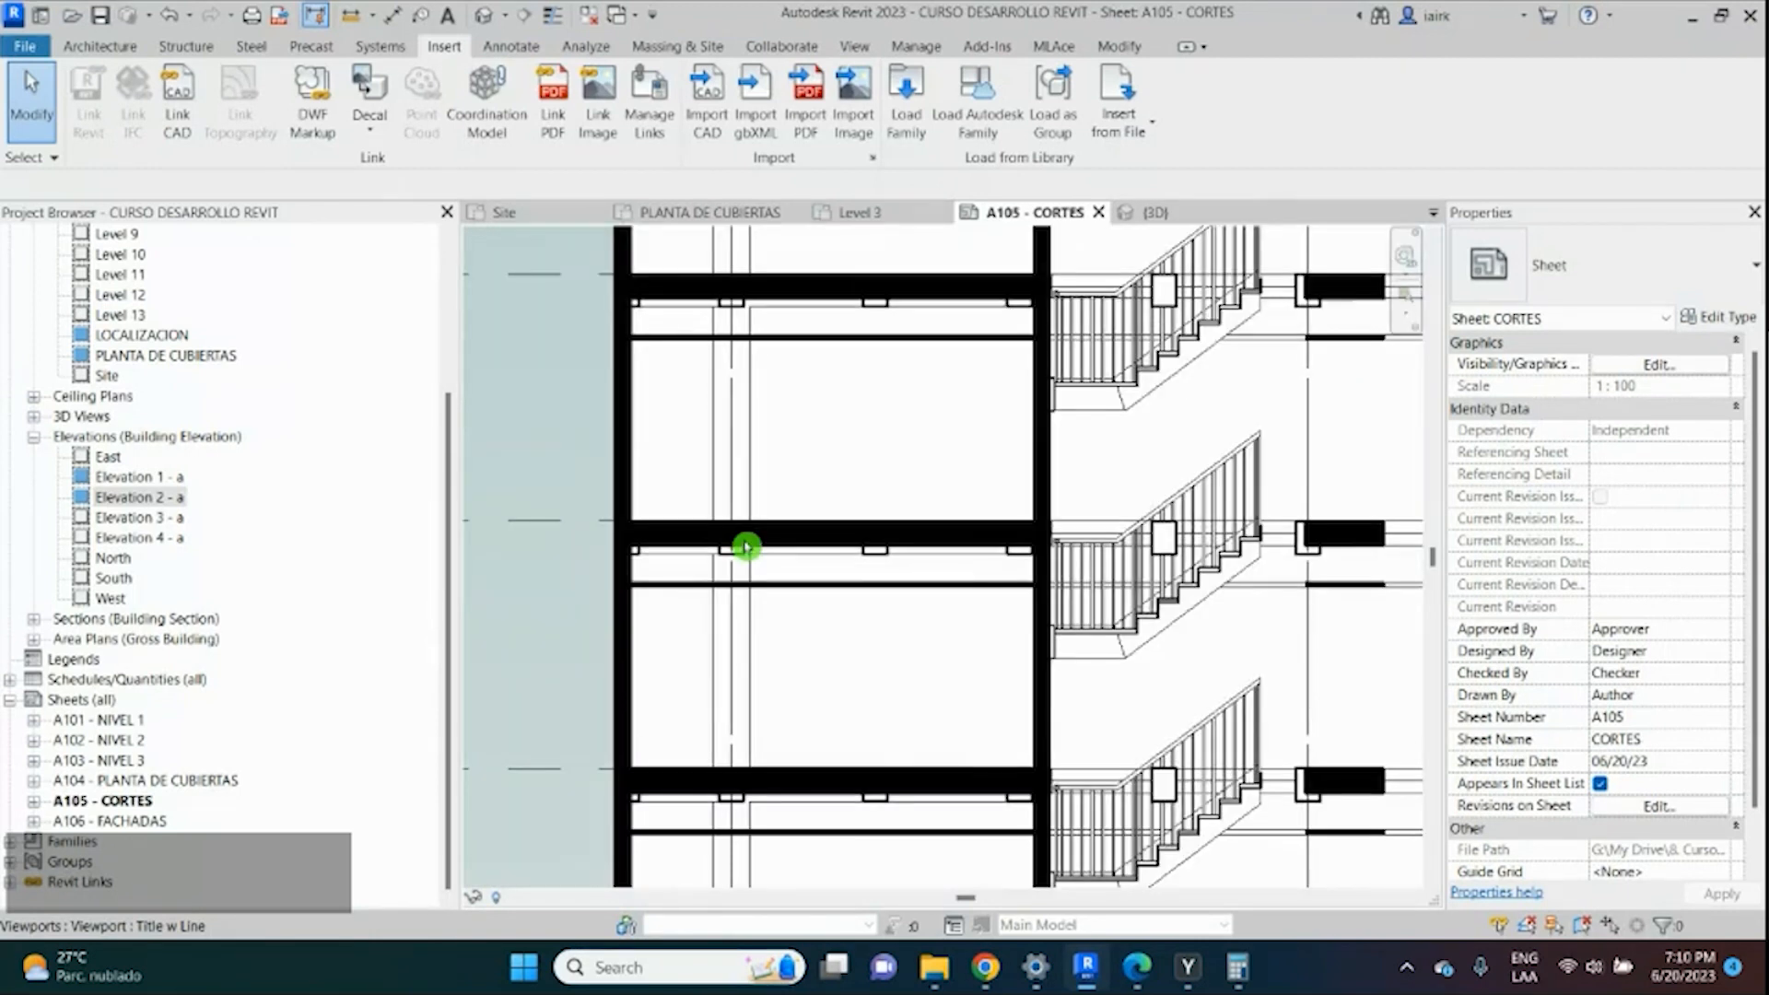
Activate Section 1 on the CORTES sheet and compare the Level 12 floor with the linked structural floor beneath it.
{"action": "double_click", "coordinate": [747, 547]}
{"action": "scroll", "coordinate": [769, 549], "scroll_direction": "up", "scroll_amount": 2}
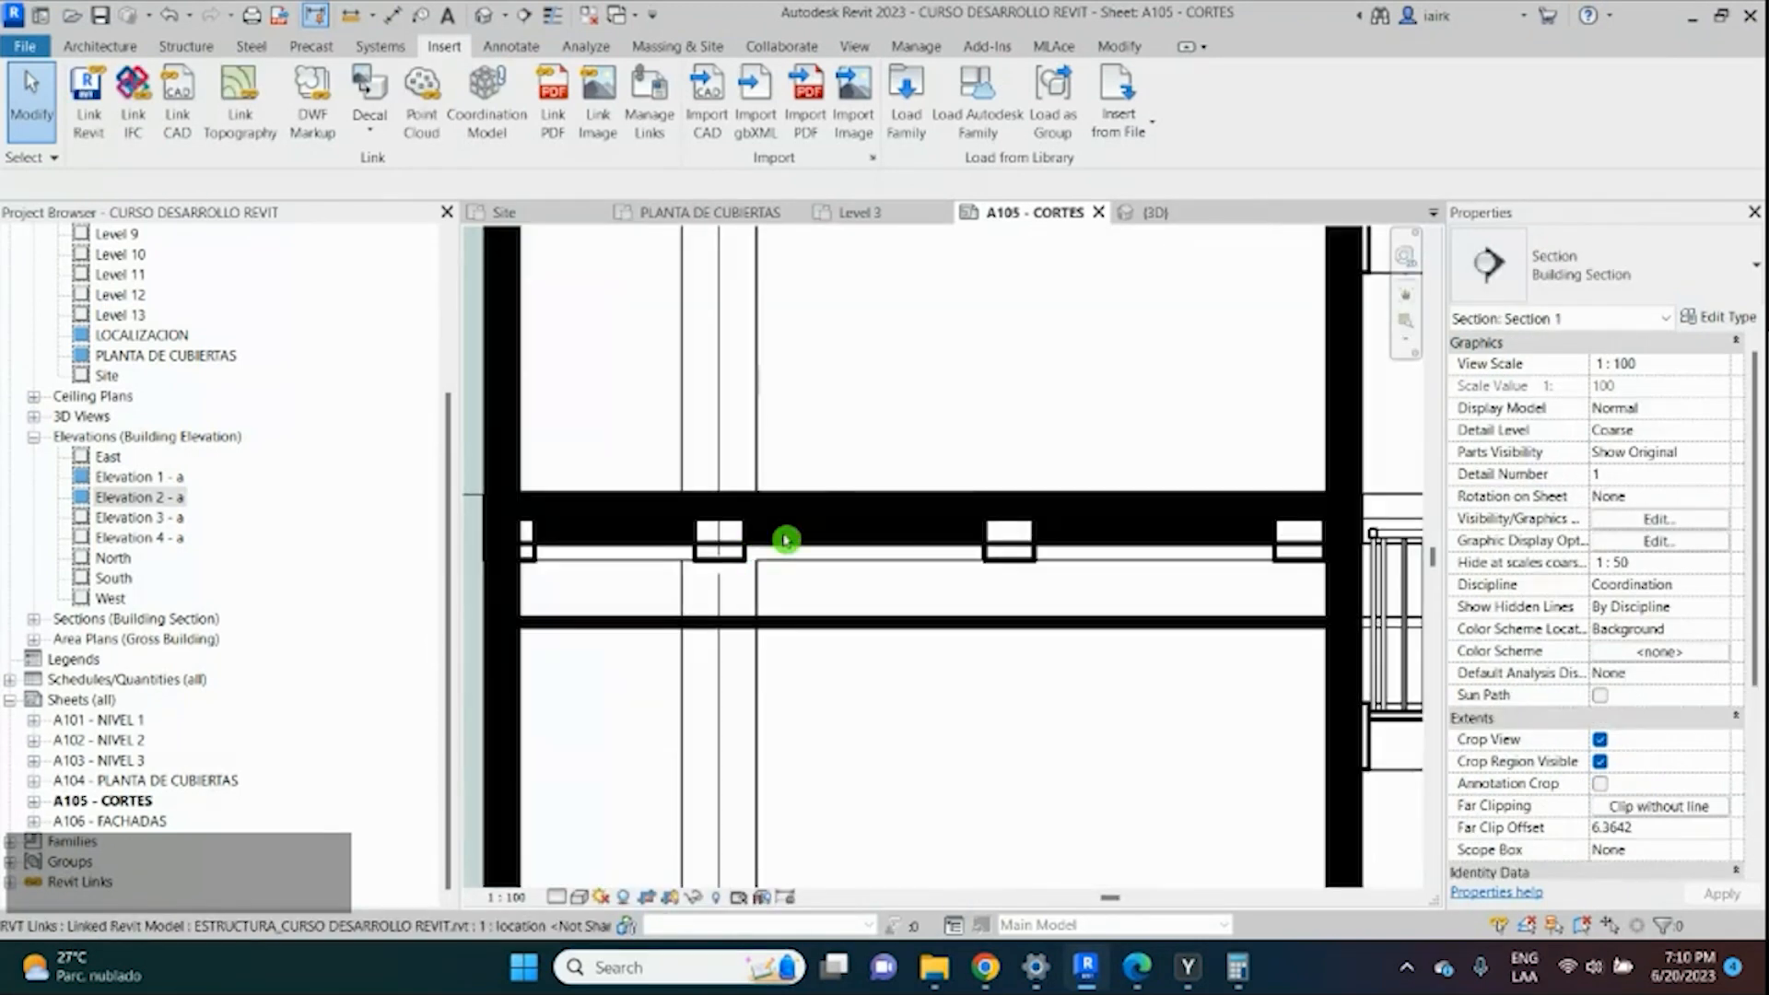
{"action": "left_click", "coordinate": [821, 514]}
{"action": "scroll", "coordinate": [728, 415], "scroll_direction": "down", "scroll_amount": 4}
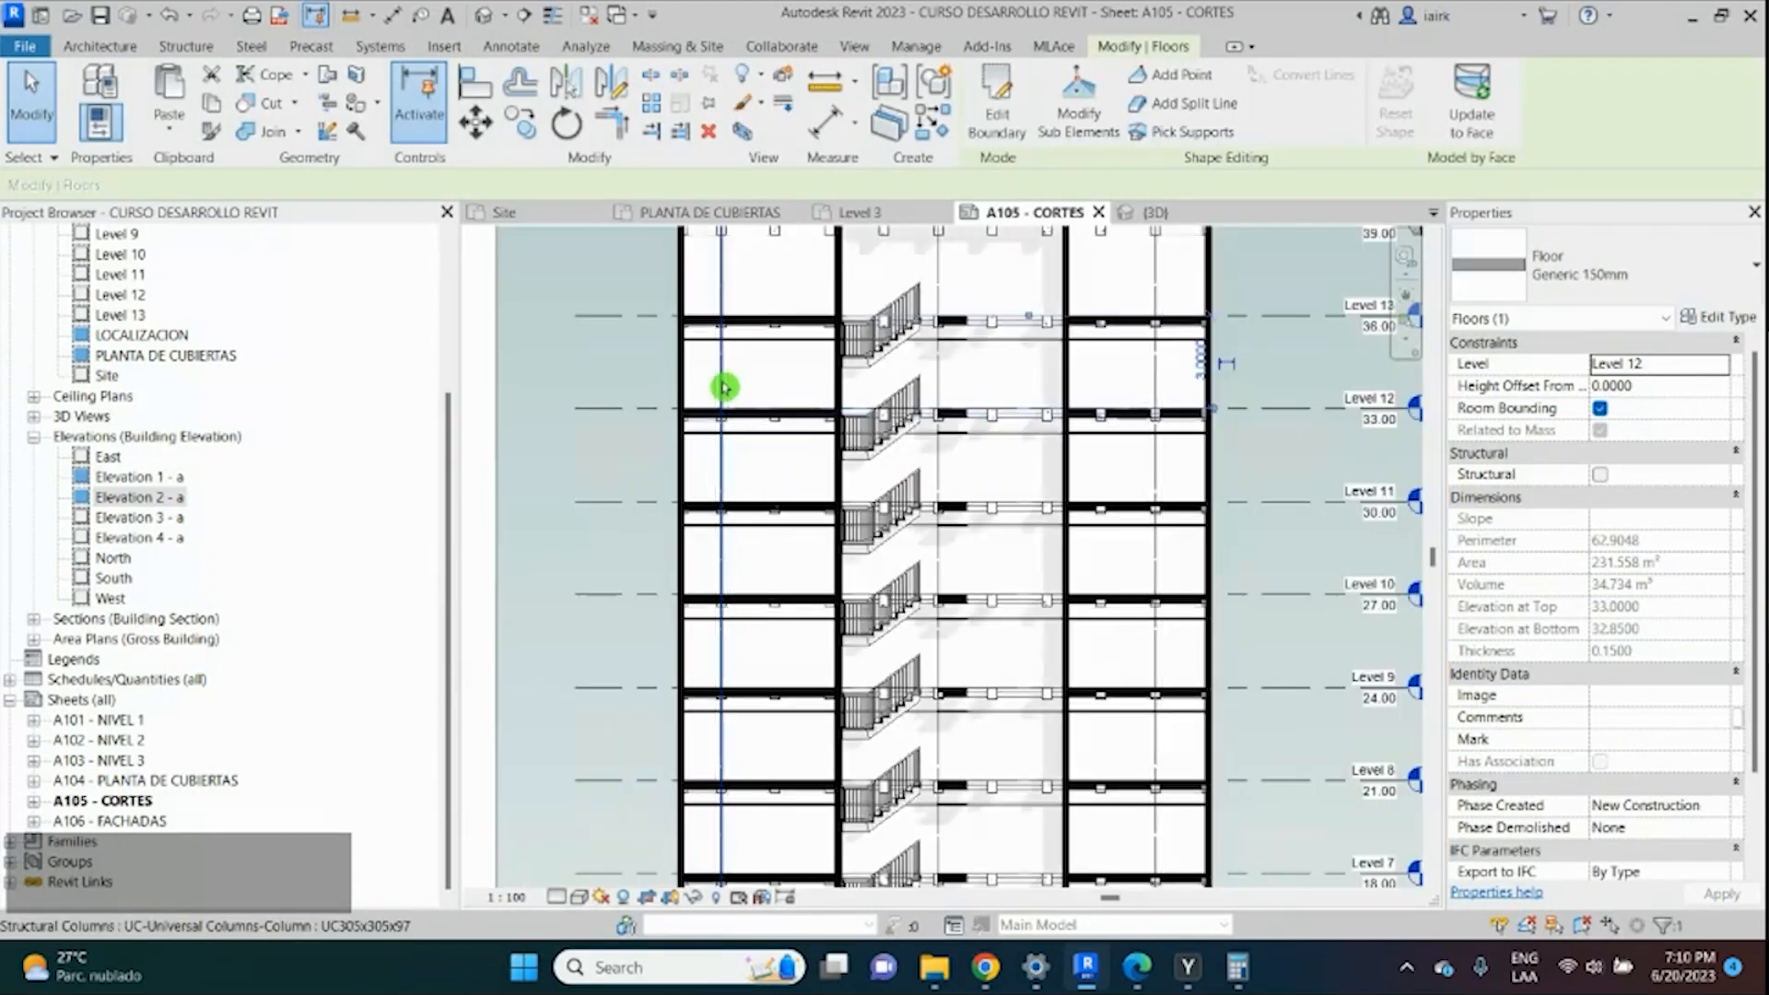
{"action": "scroll", "coordinate": [730, 391], "scroll_direction": "up", "scroll_amount": 3}
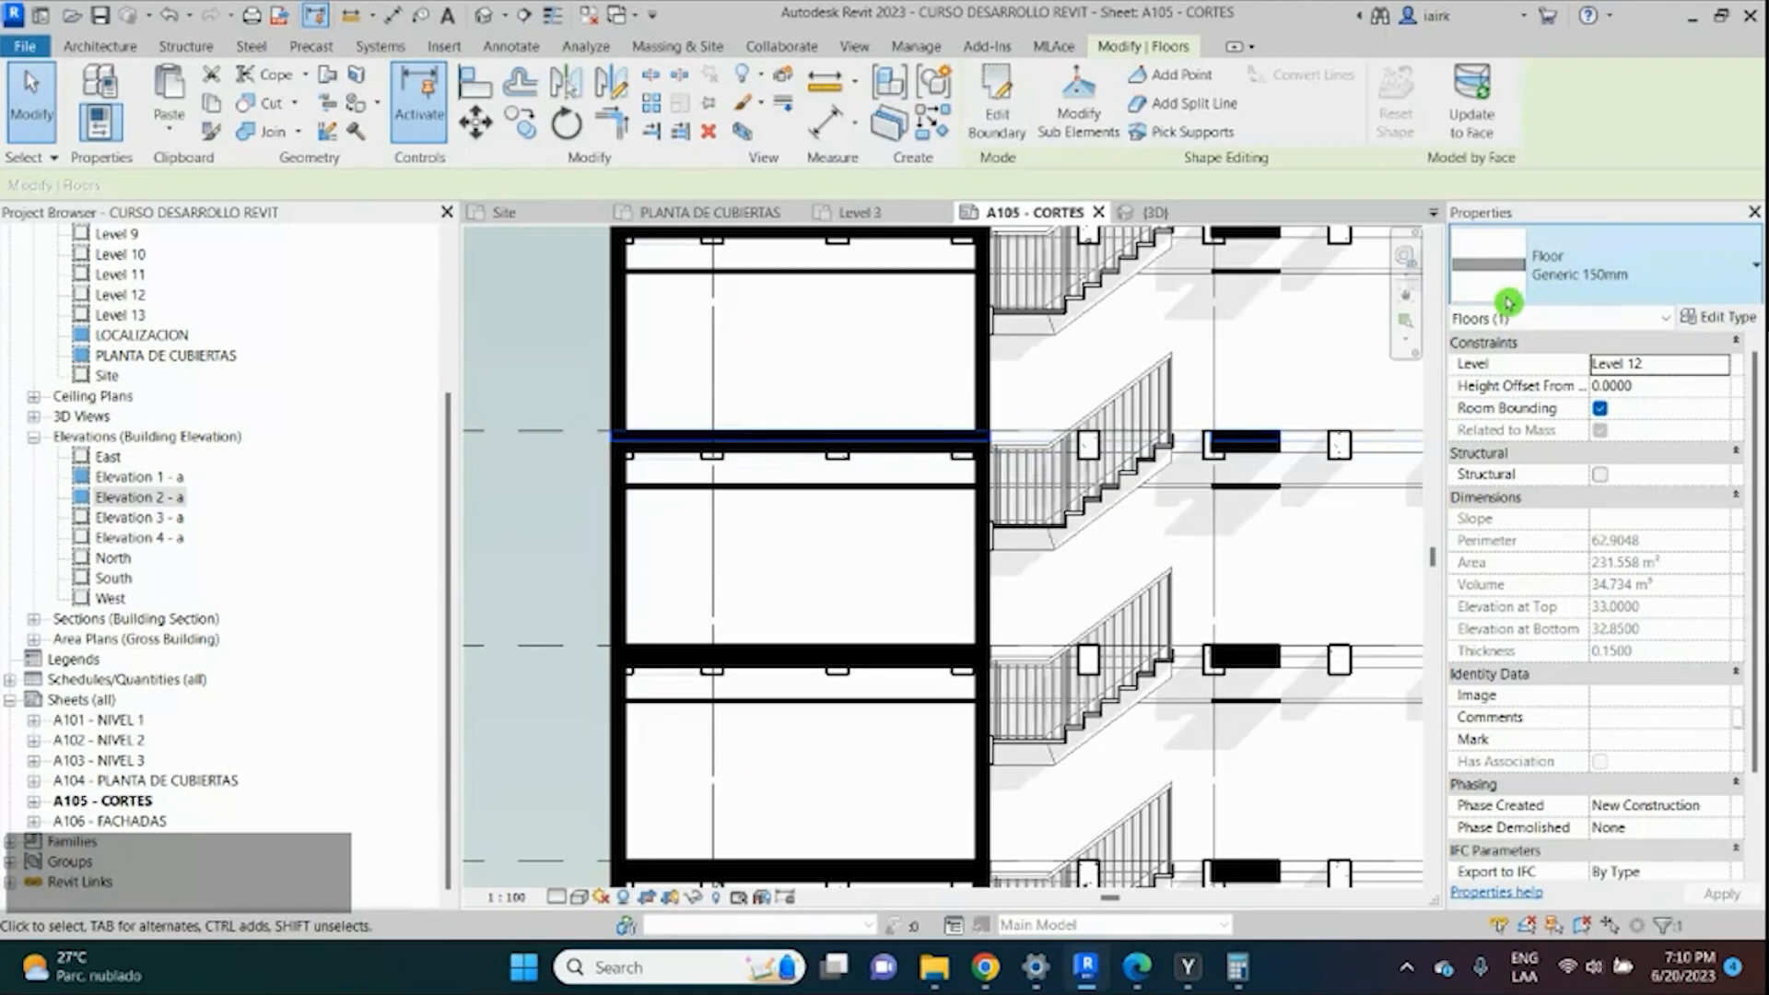
{"action": "scroll", "coordinate": [770, 457], "scroll_direction": "up", "scroll_amount": 3}
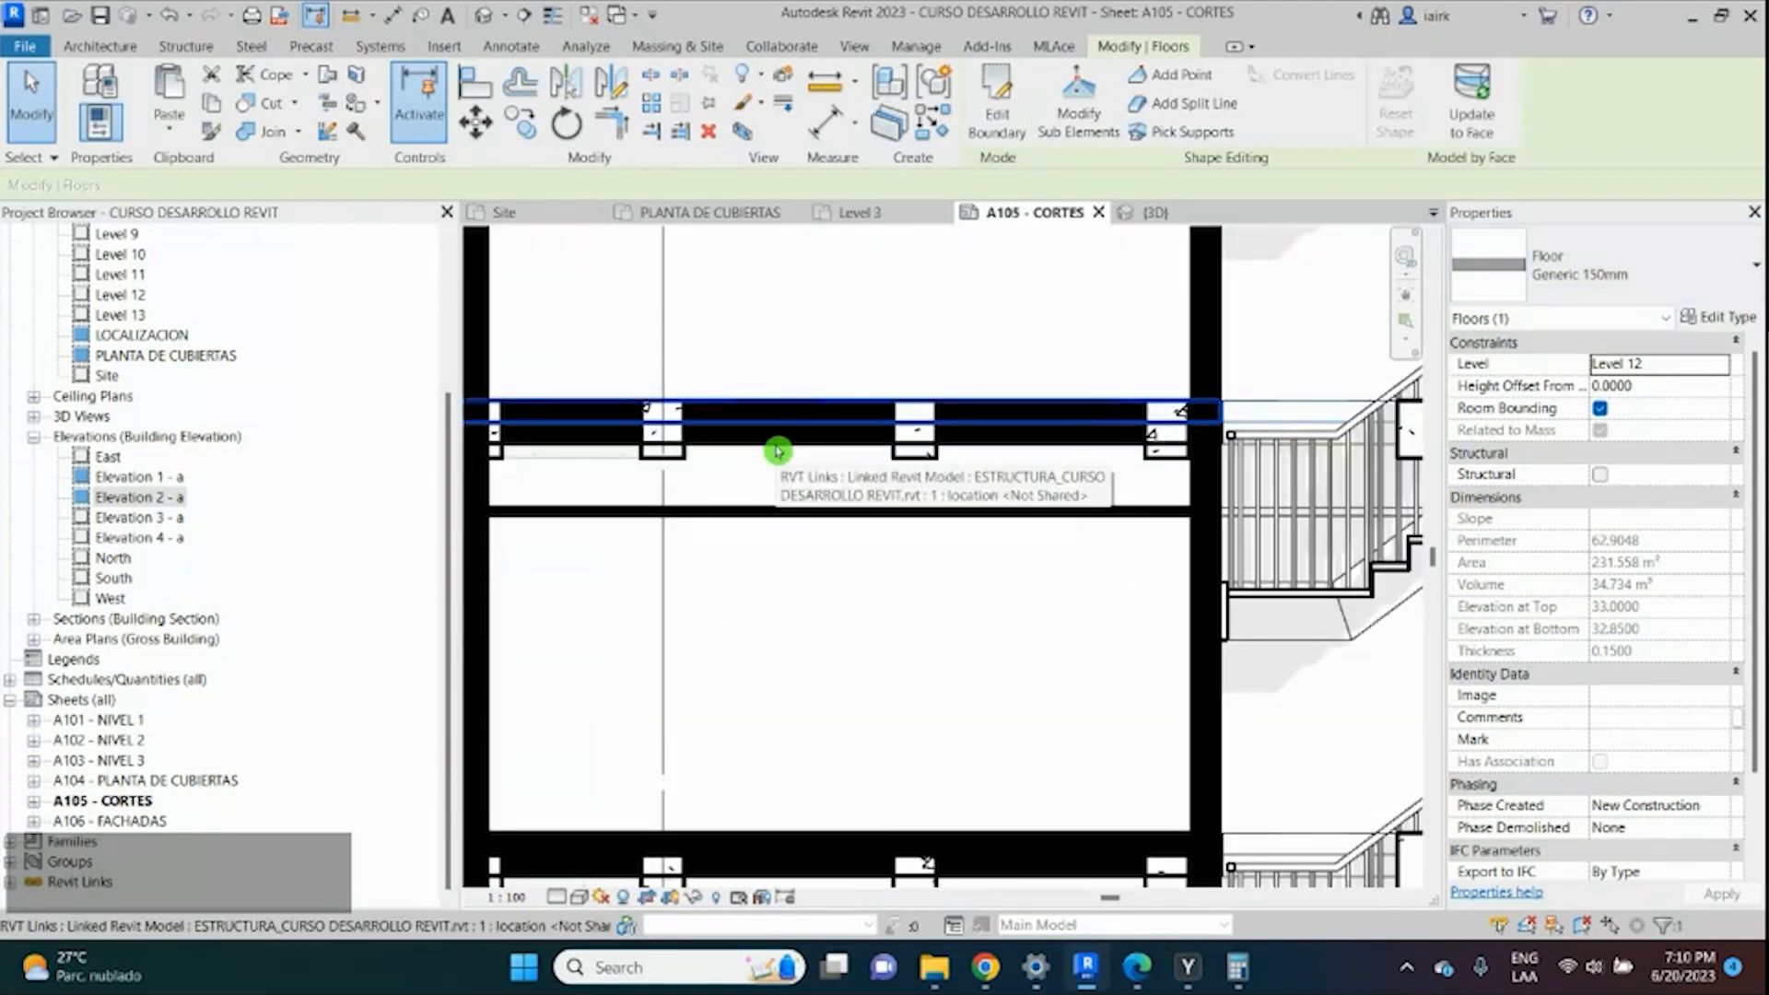
{"action": "left_click", "coordinate": [777, 451]}
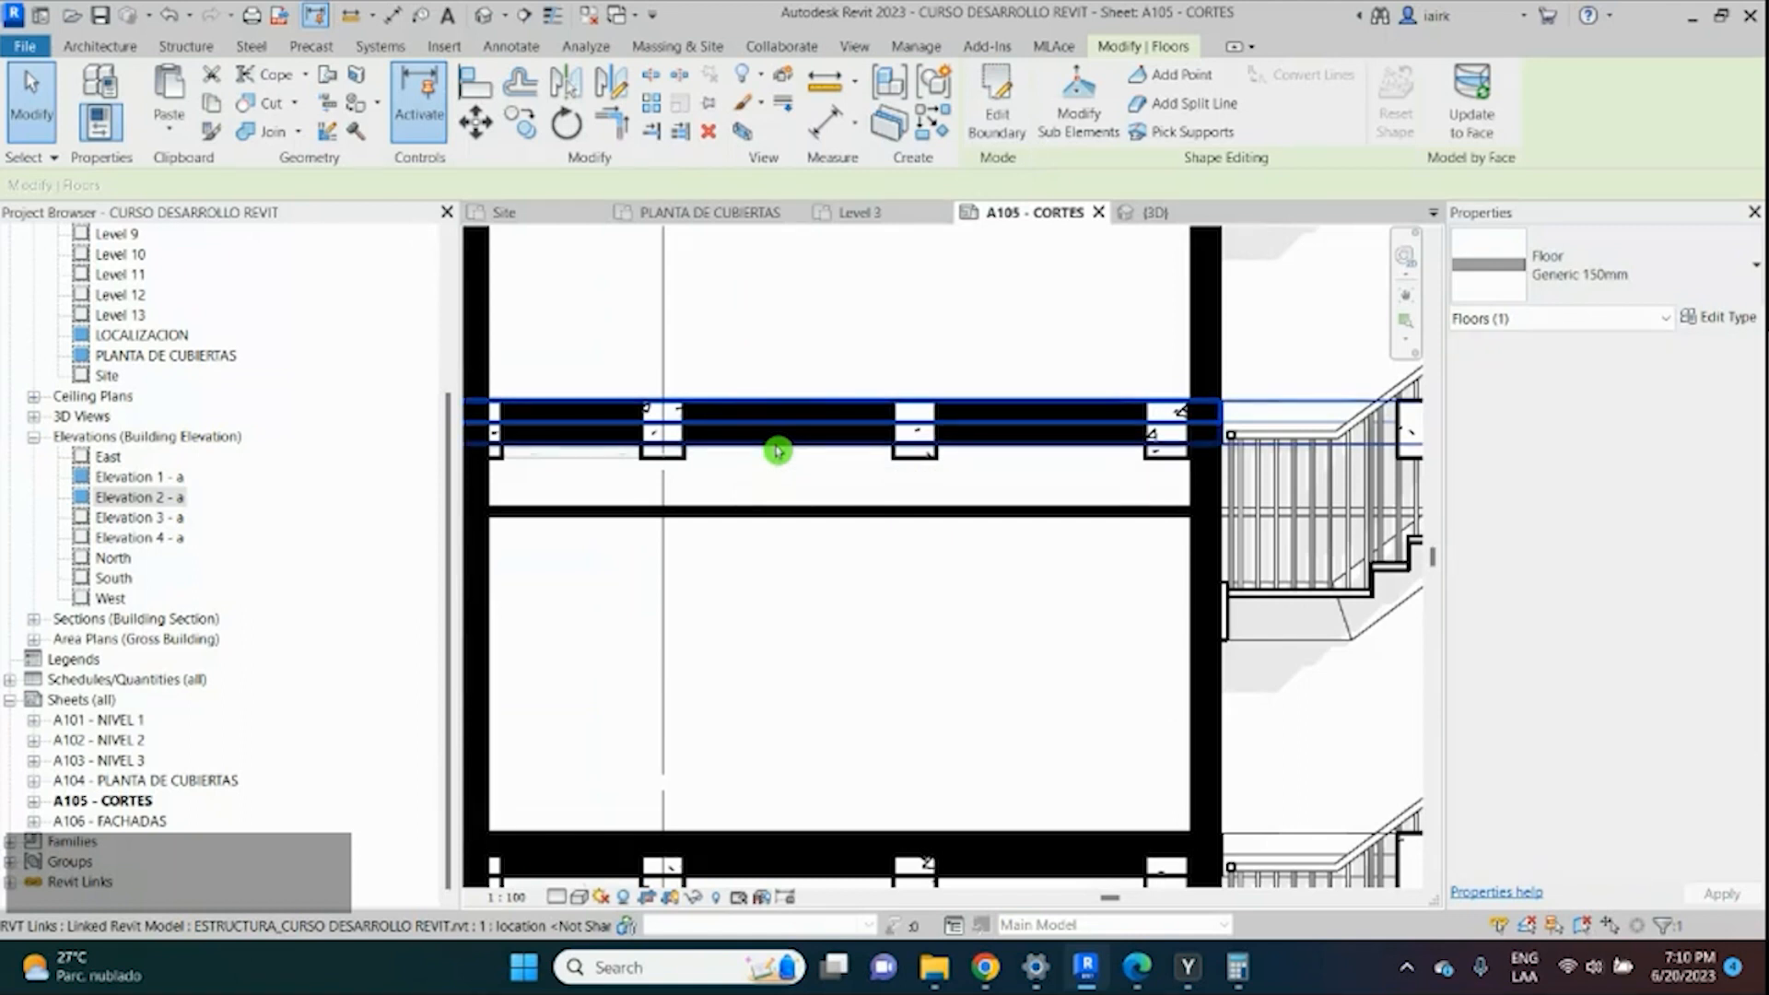
{"action": "left_click", "coordinate": [777, 451]}
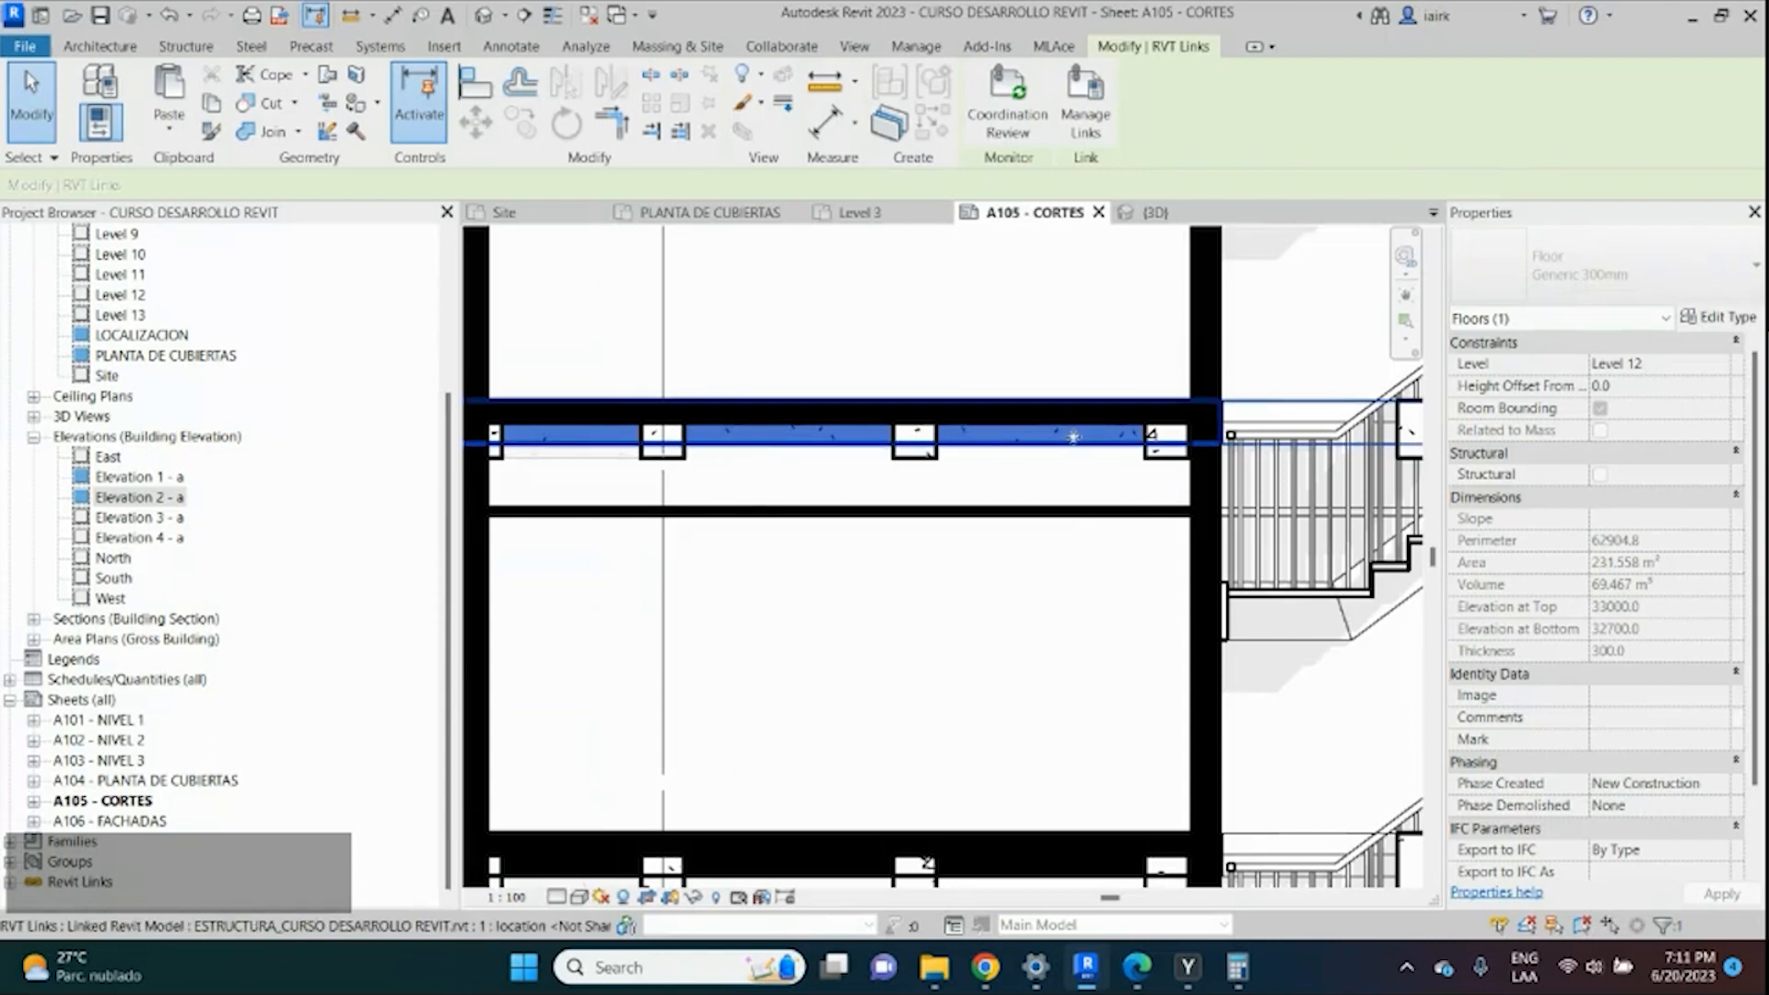
{"action": "left_click", "coordinate": [1073, 437]}
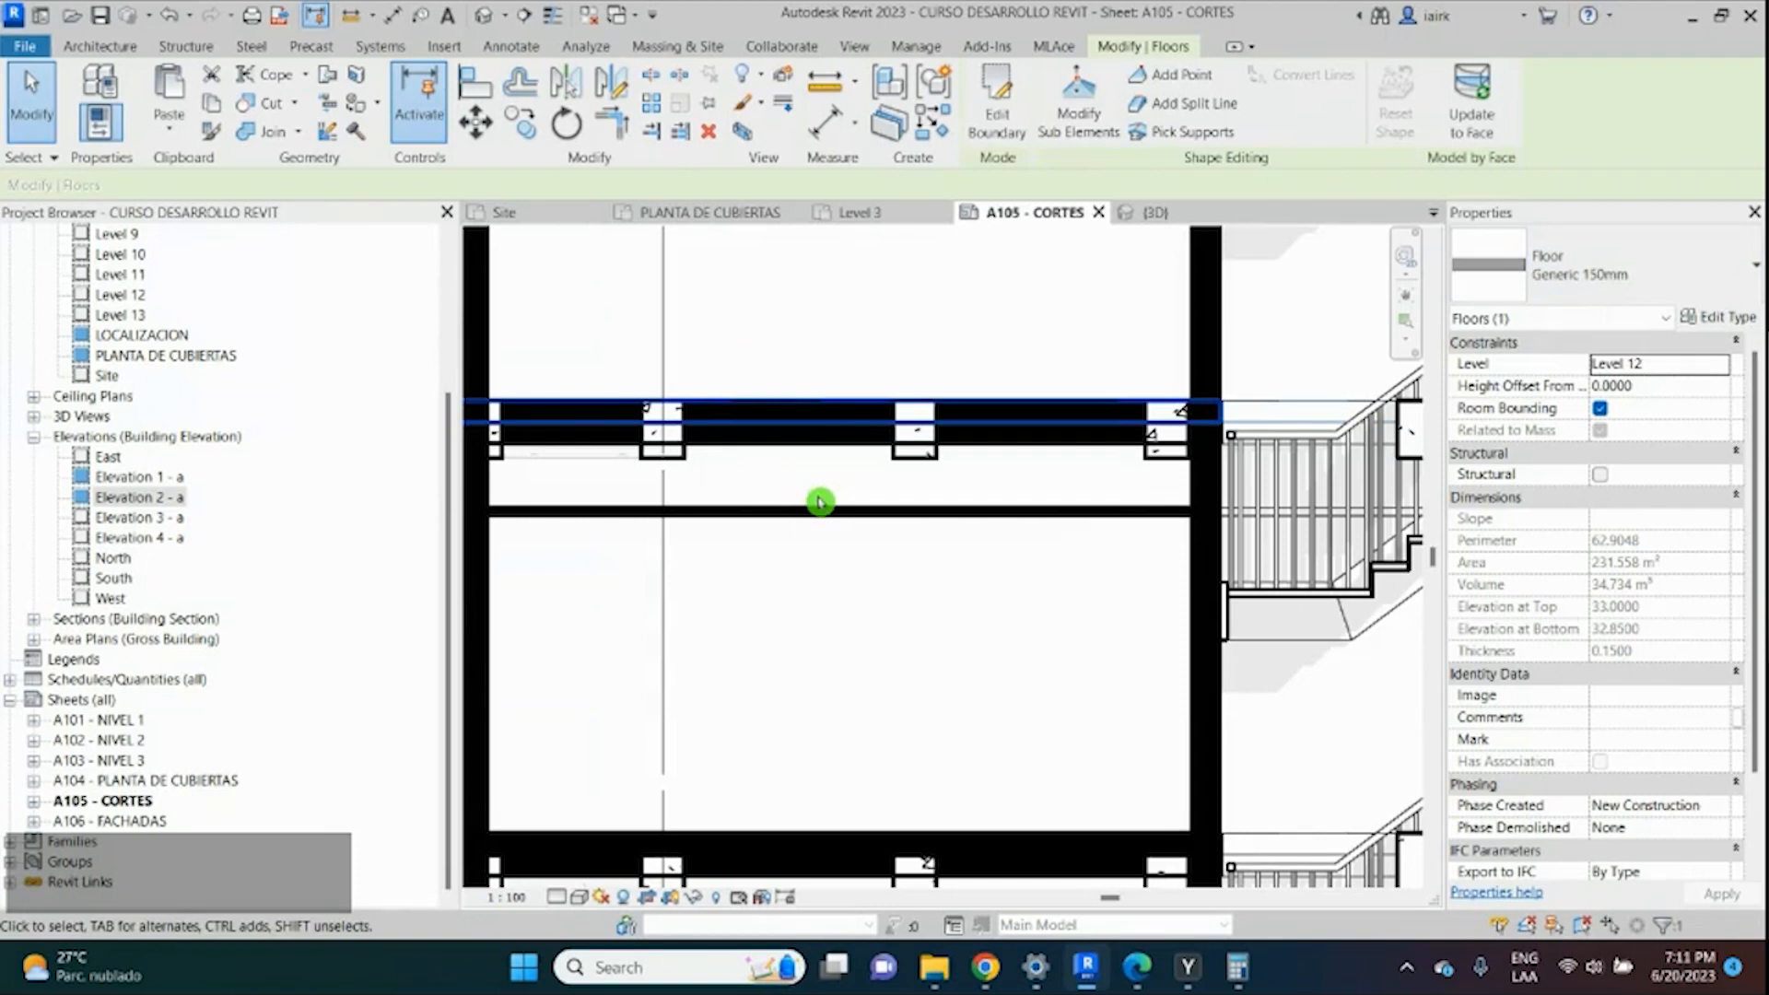
{"action": "key", "text": "Escape"}
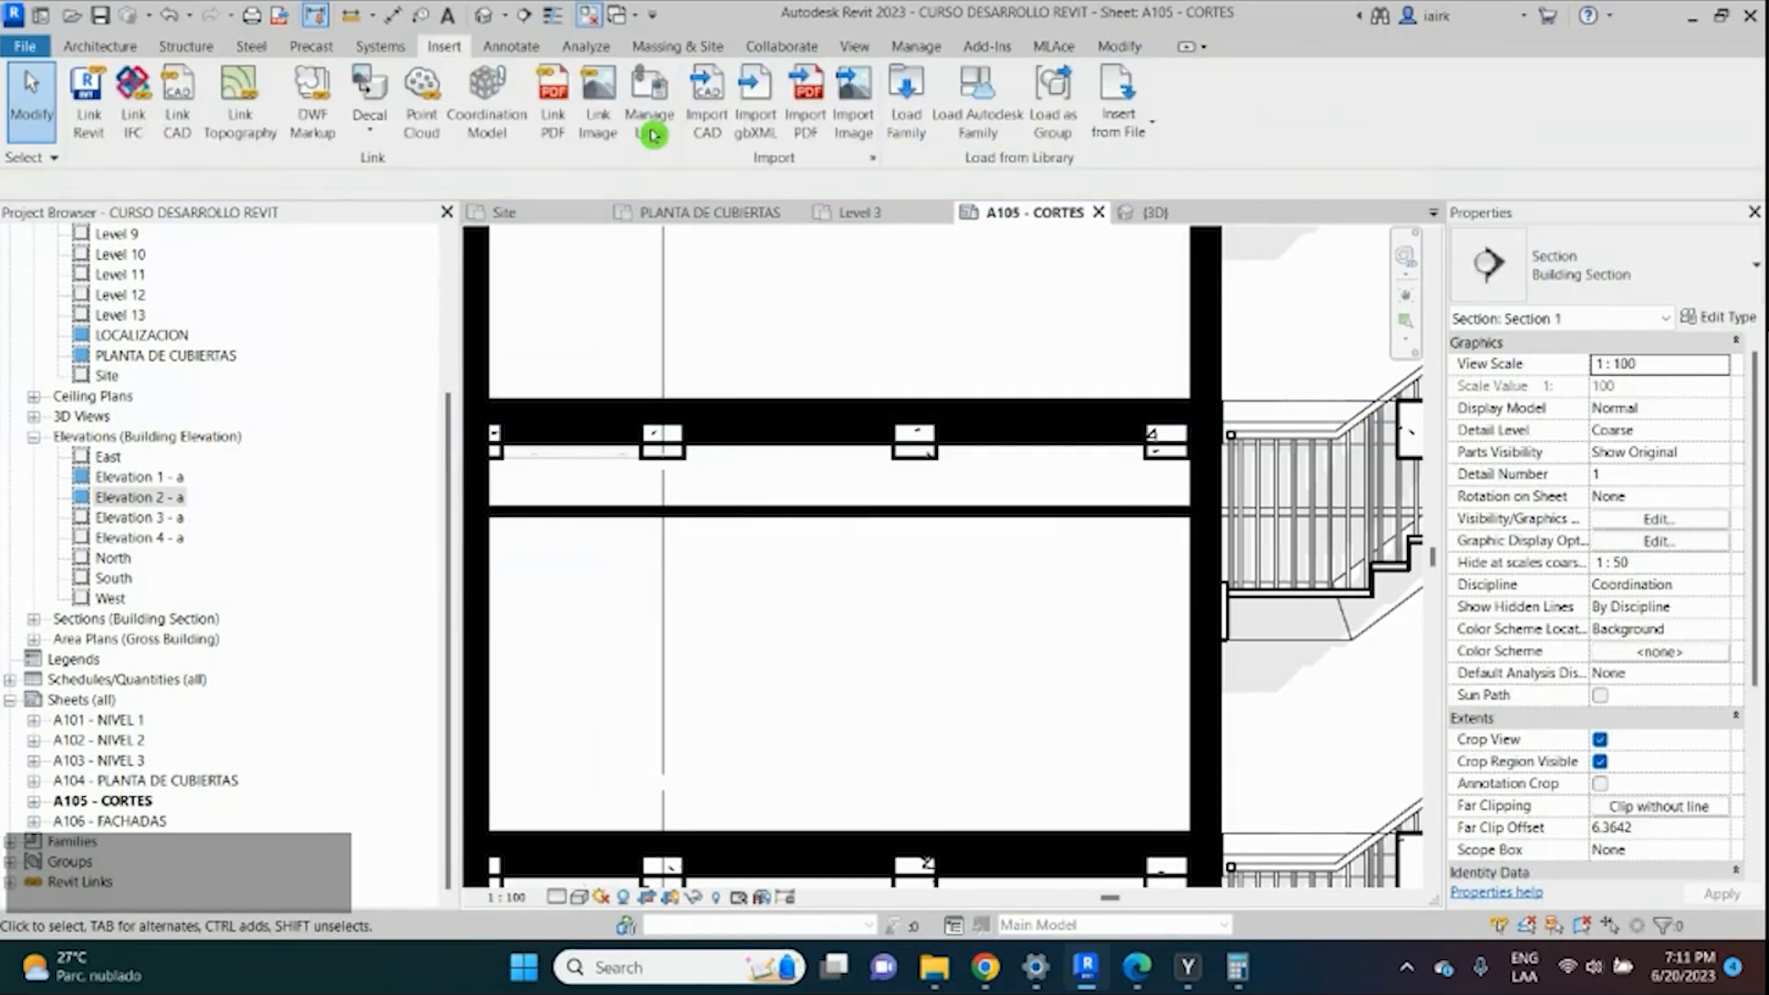
Close the inactive views and open the default 3D view to show the building with its linked structure.
{"action": "scroll", "coordinate": [815, 455], "scroll_direction": "down", "scroll_amount": 5}
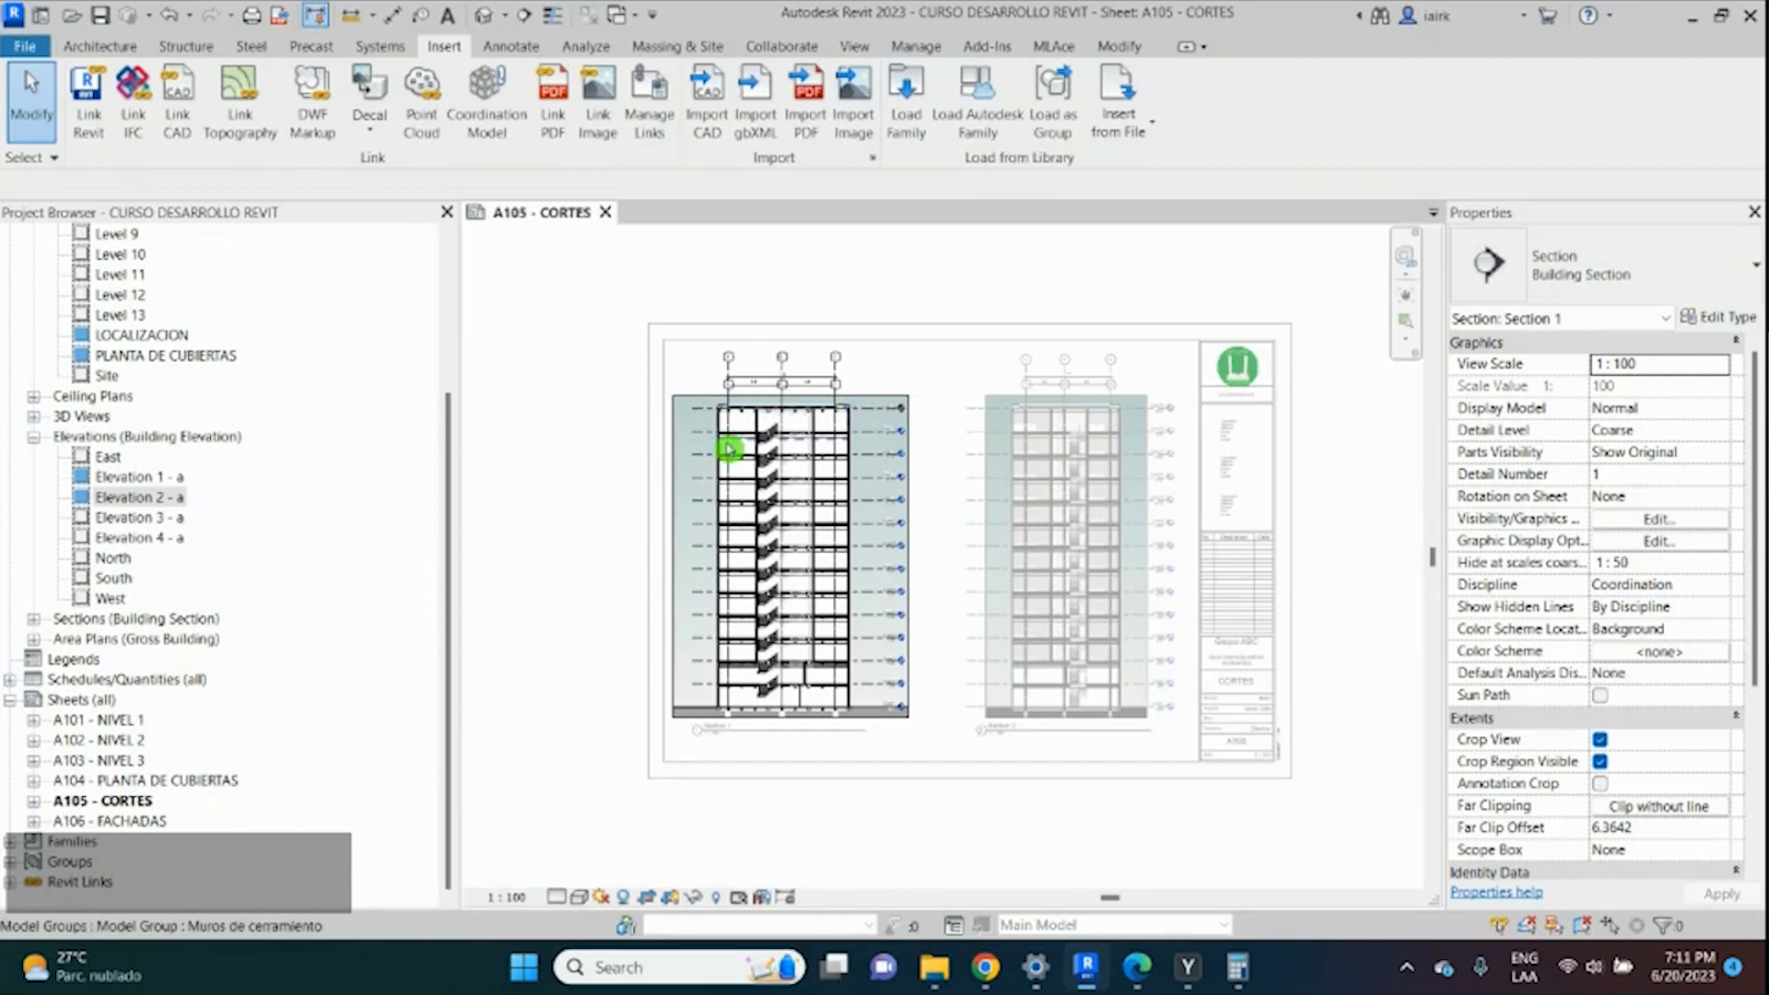
{"action": "scroll", "coordinate": [728, 449], "scroll_direction": "up", "scroll_amount": 4}
{"action": "scroll", "coordinate": [739, 435], "scroll_direction": "up", "scroll_amount": 4}
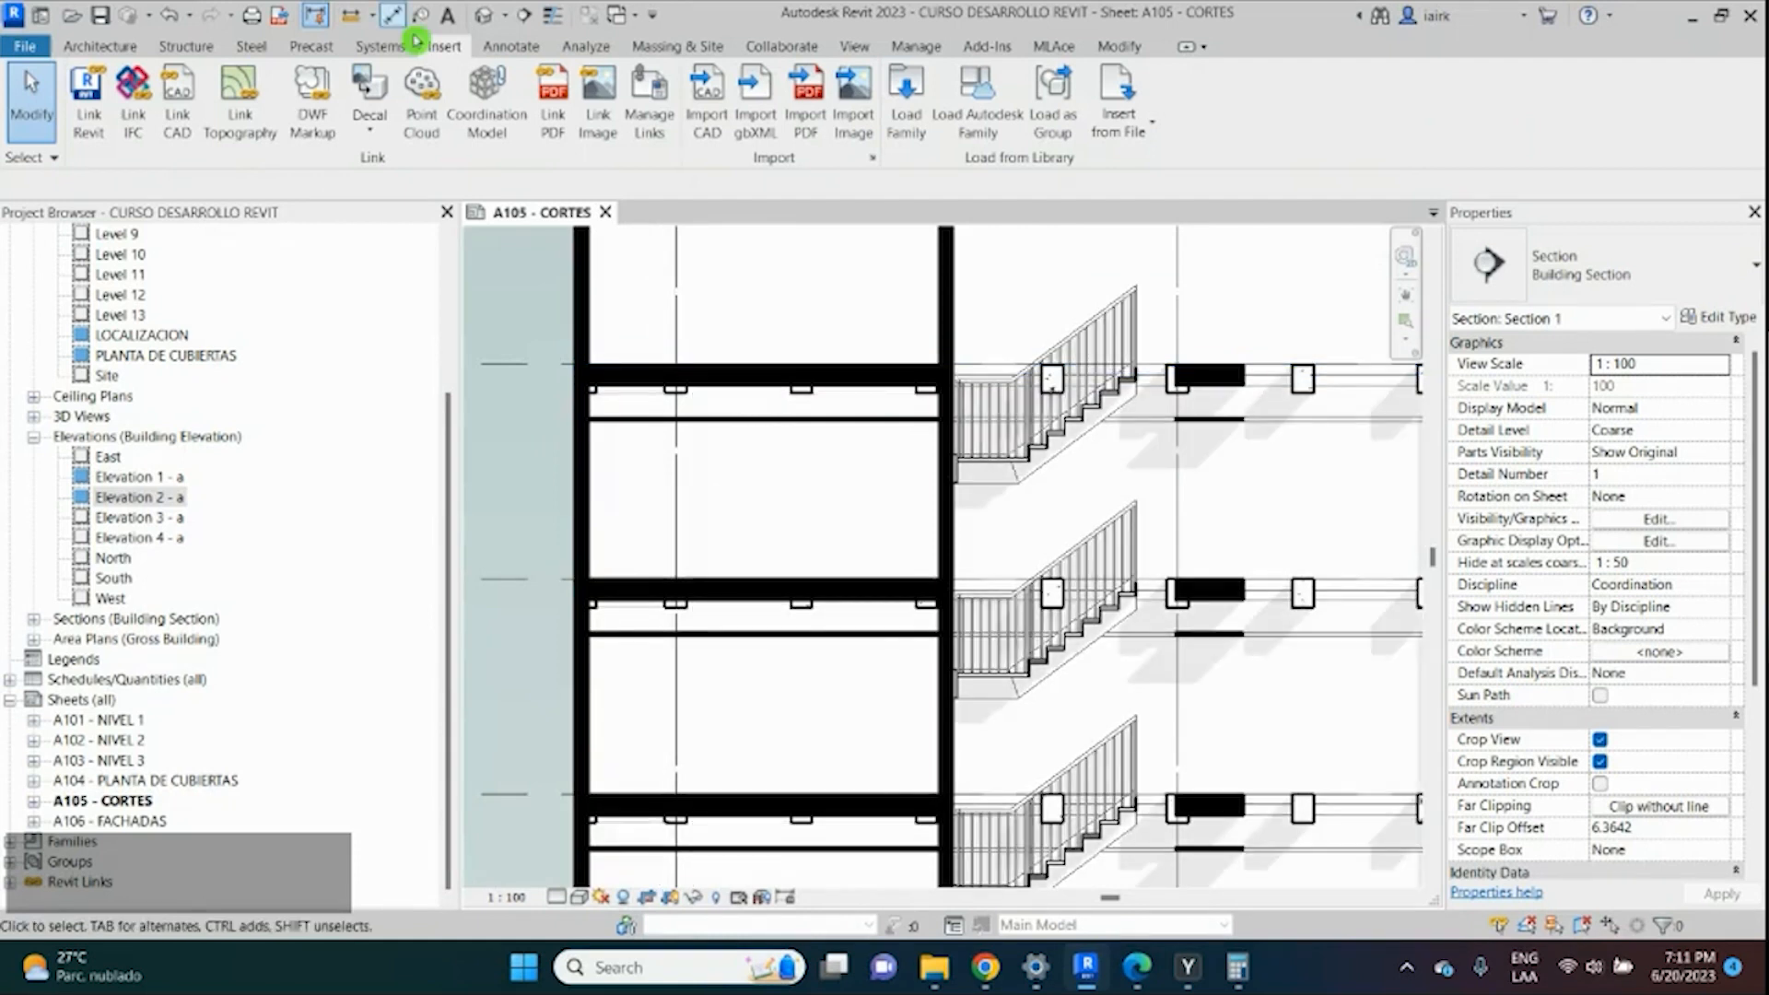
{"action": "left_click", "coordinate": [481, 18]}
{"action": "scroll", "coordinate": [958, 588], "scroll_direction": "up", "scroll_amount": 5}
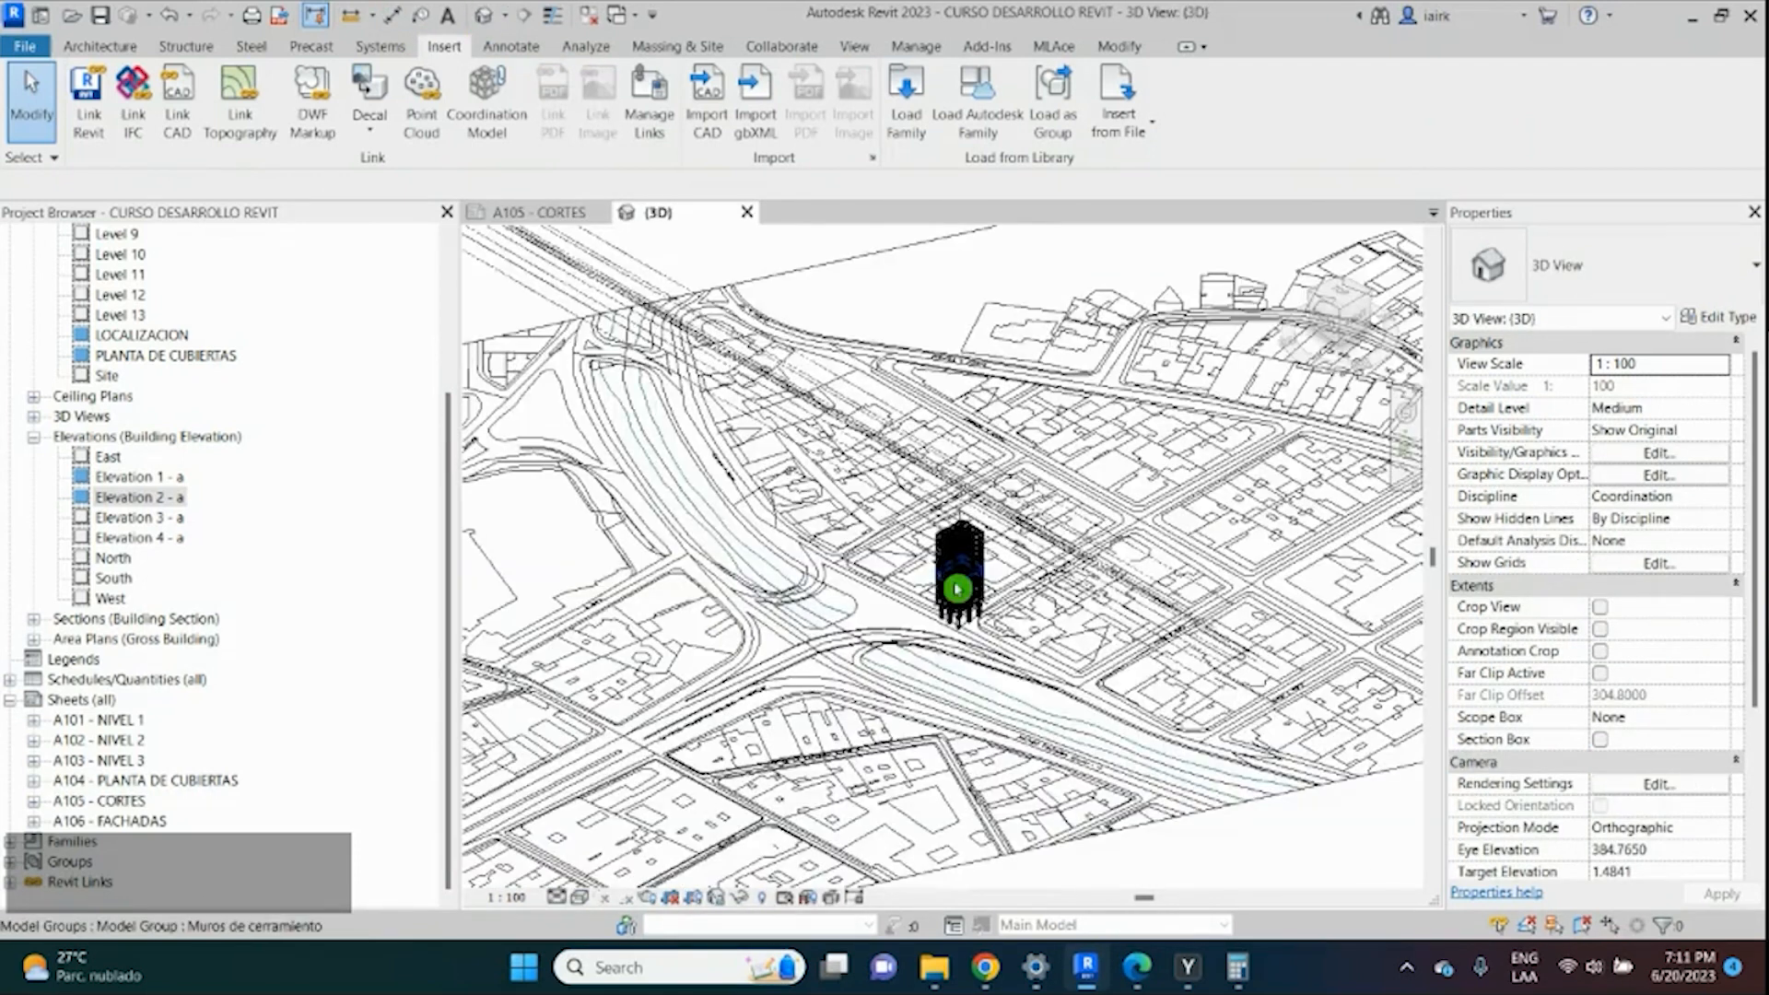
{"action": "scroll", "coordinate": [958, 588], "scroll_direction": "up", "scroll_amount": 3}
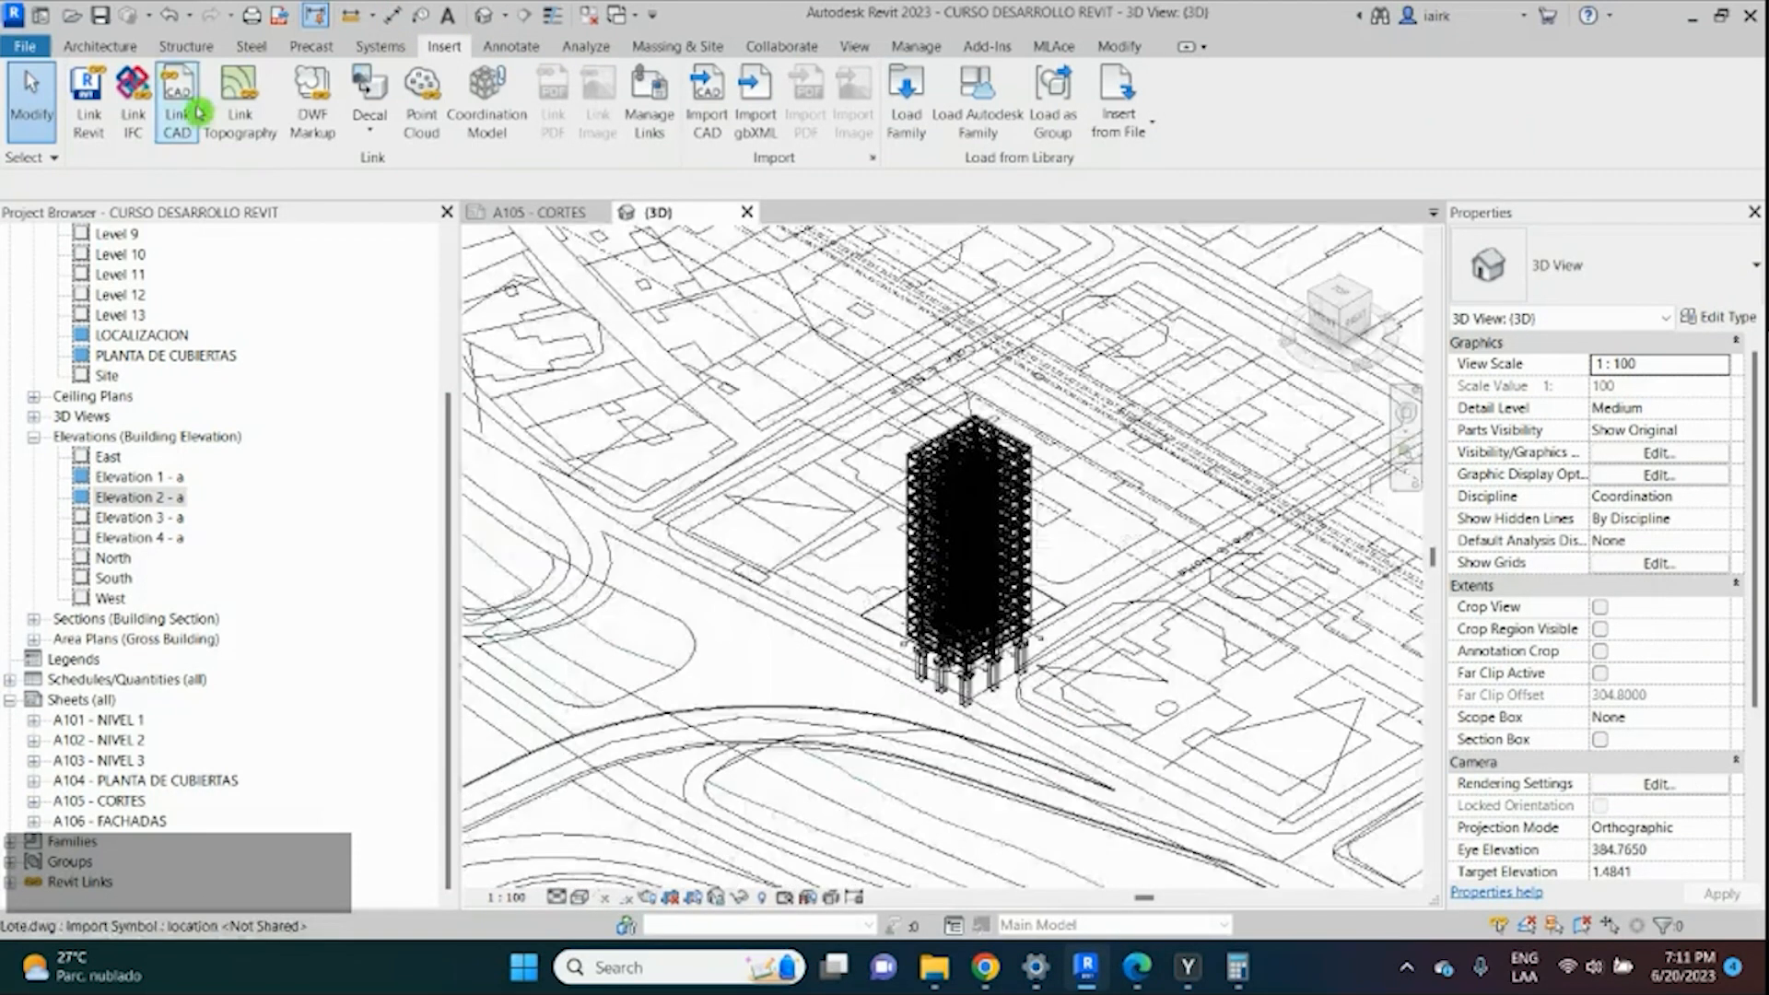
{"action": "left_click", "coordinate": [85, 49]}
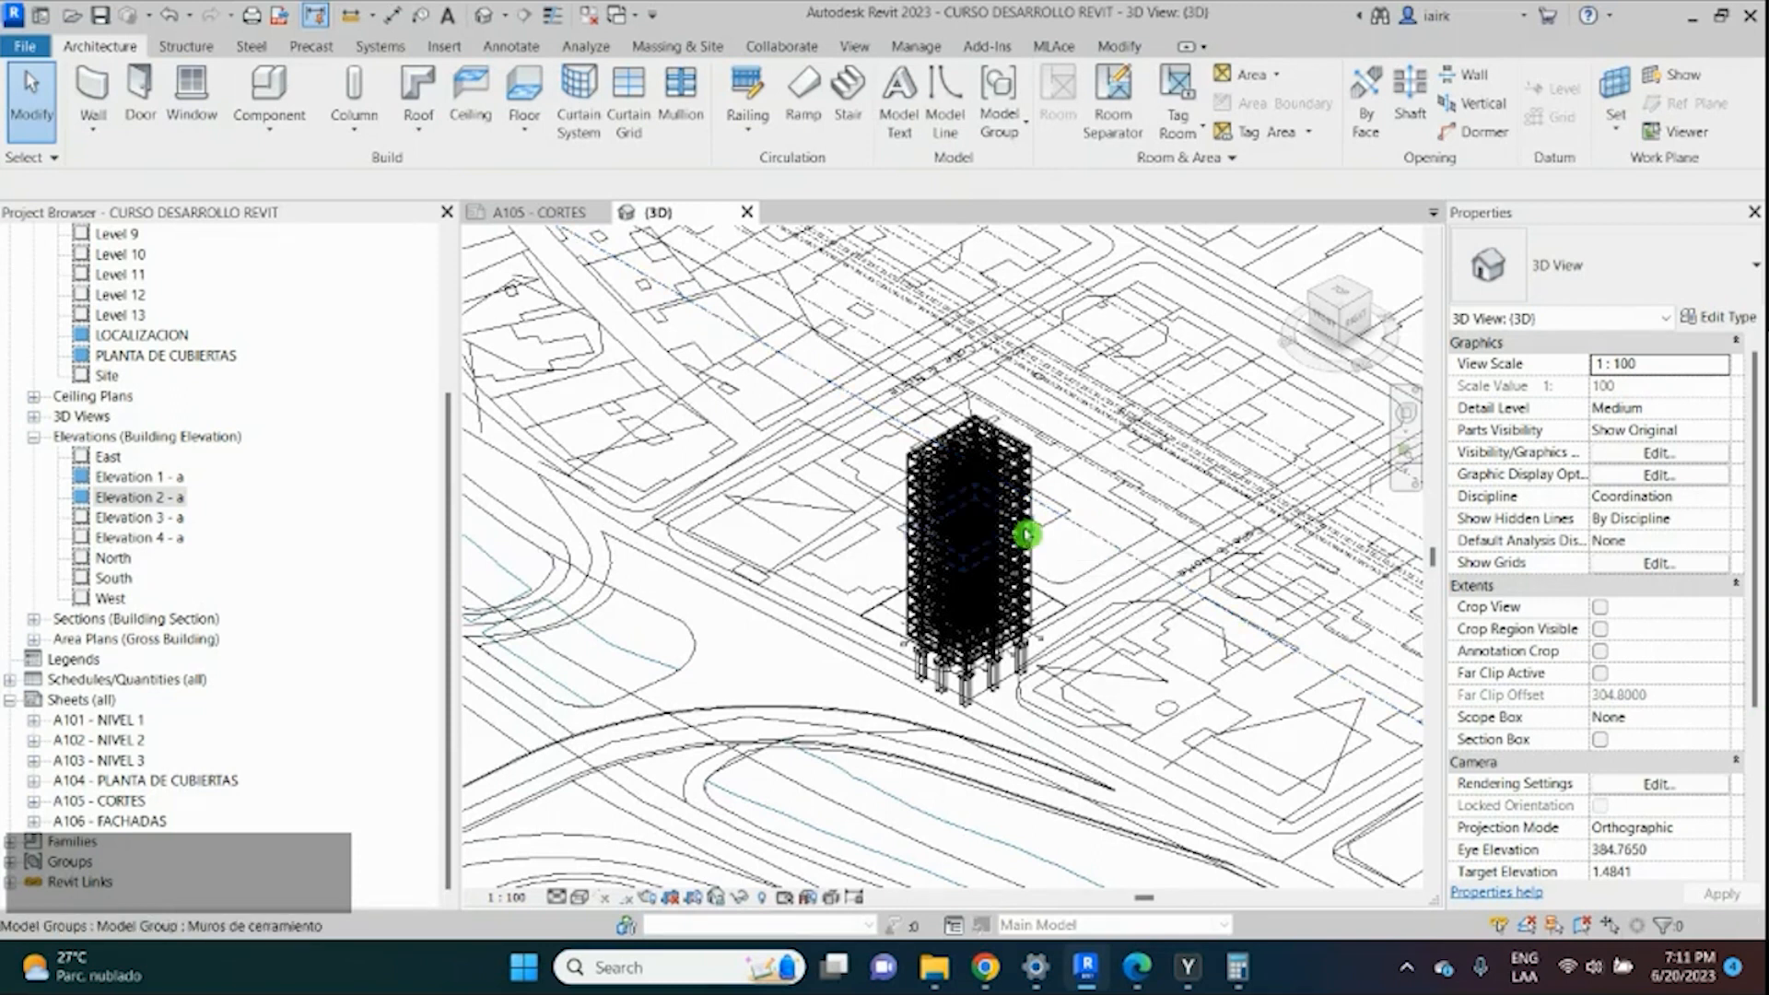
{"action": "scroll", "coordinate": [1026, 534], "scroll_direction": "up", "scroll_amount": 3}
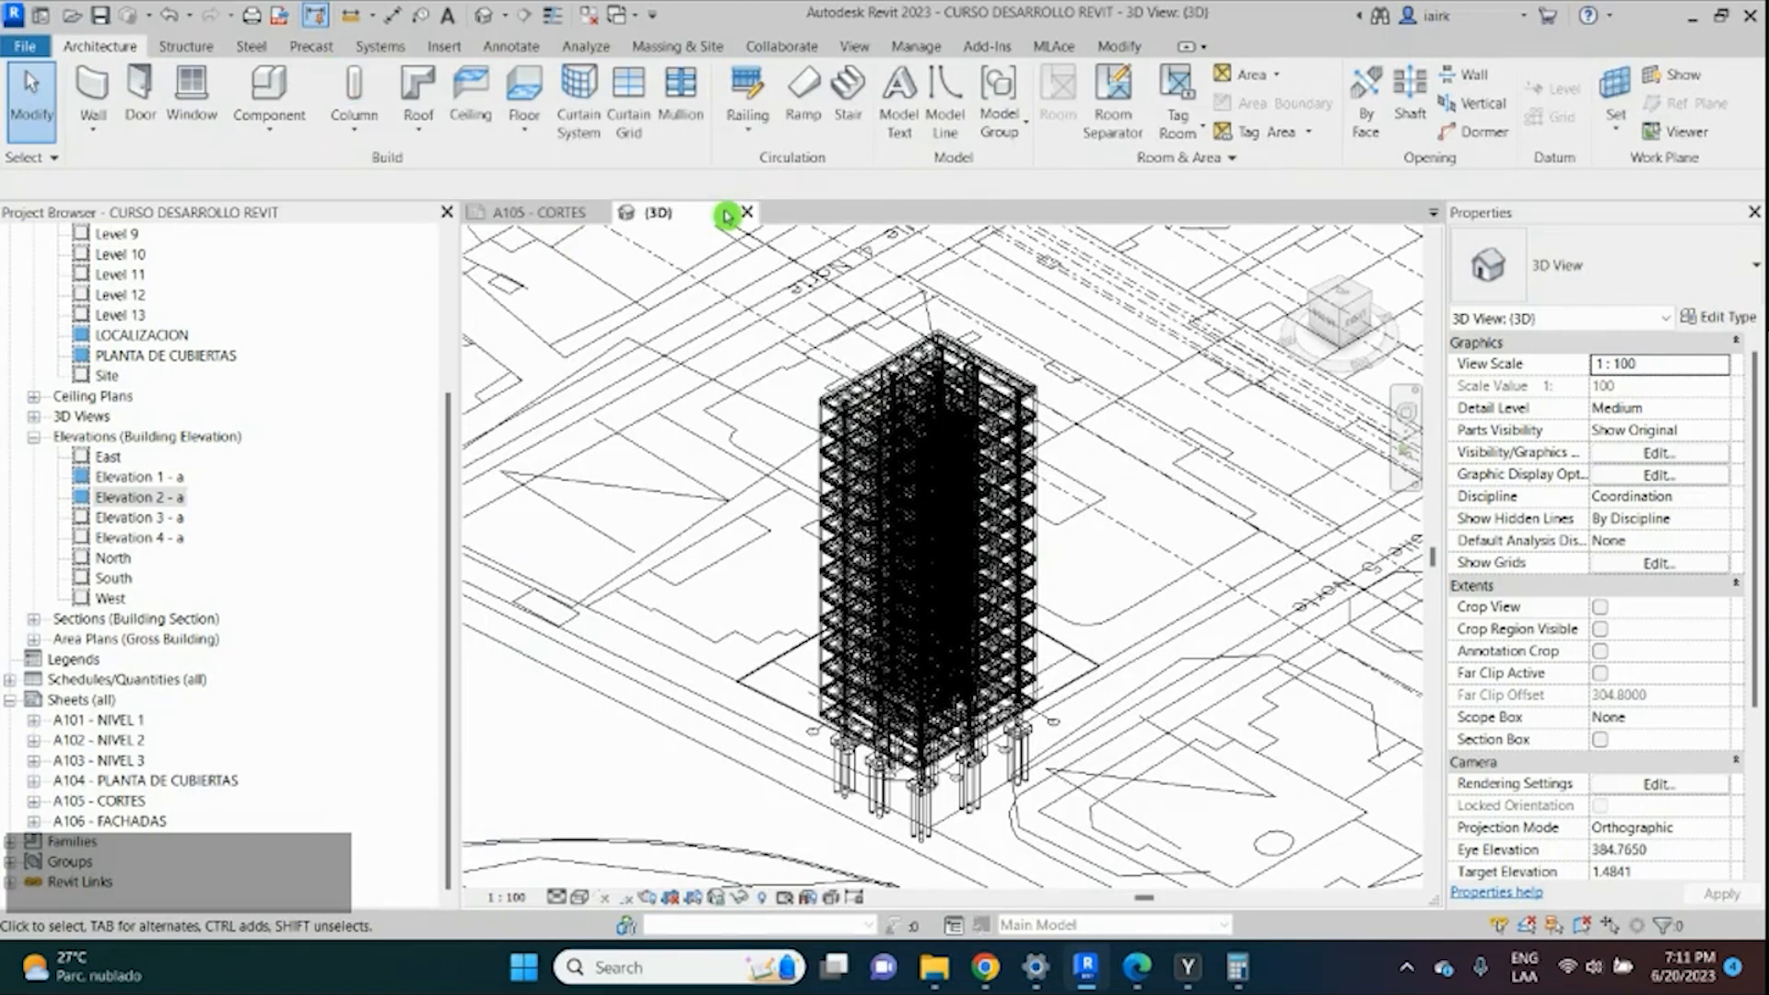
Open ESTRUCTURA_CURSO DESARROLLO REVIT from the REVIT folder, accepting that it is unloaded as a link in the current project.
{"action": "left_click", "coordinate": [29, 47]}
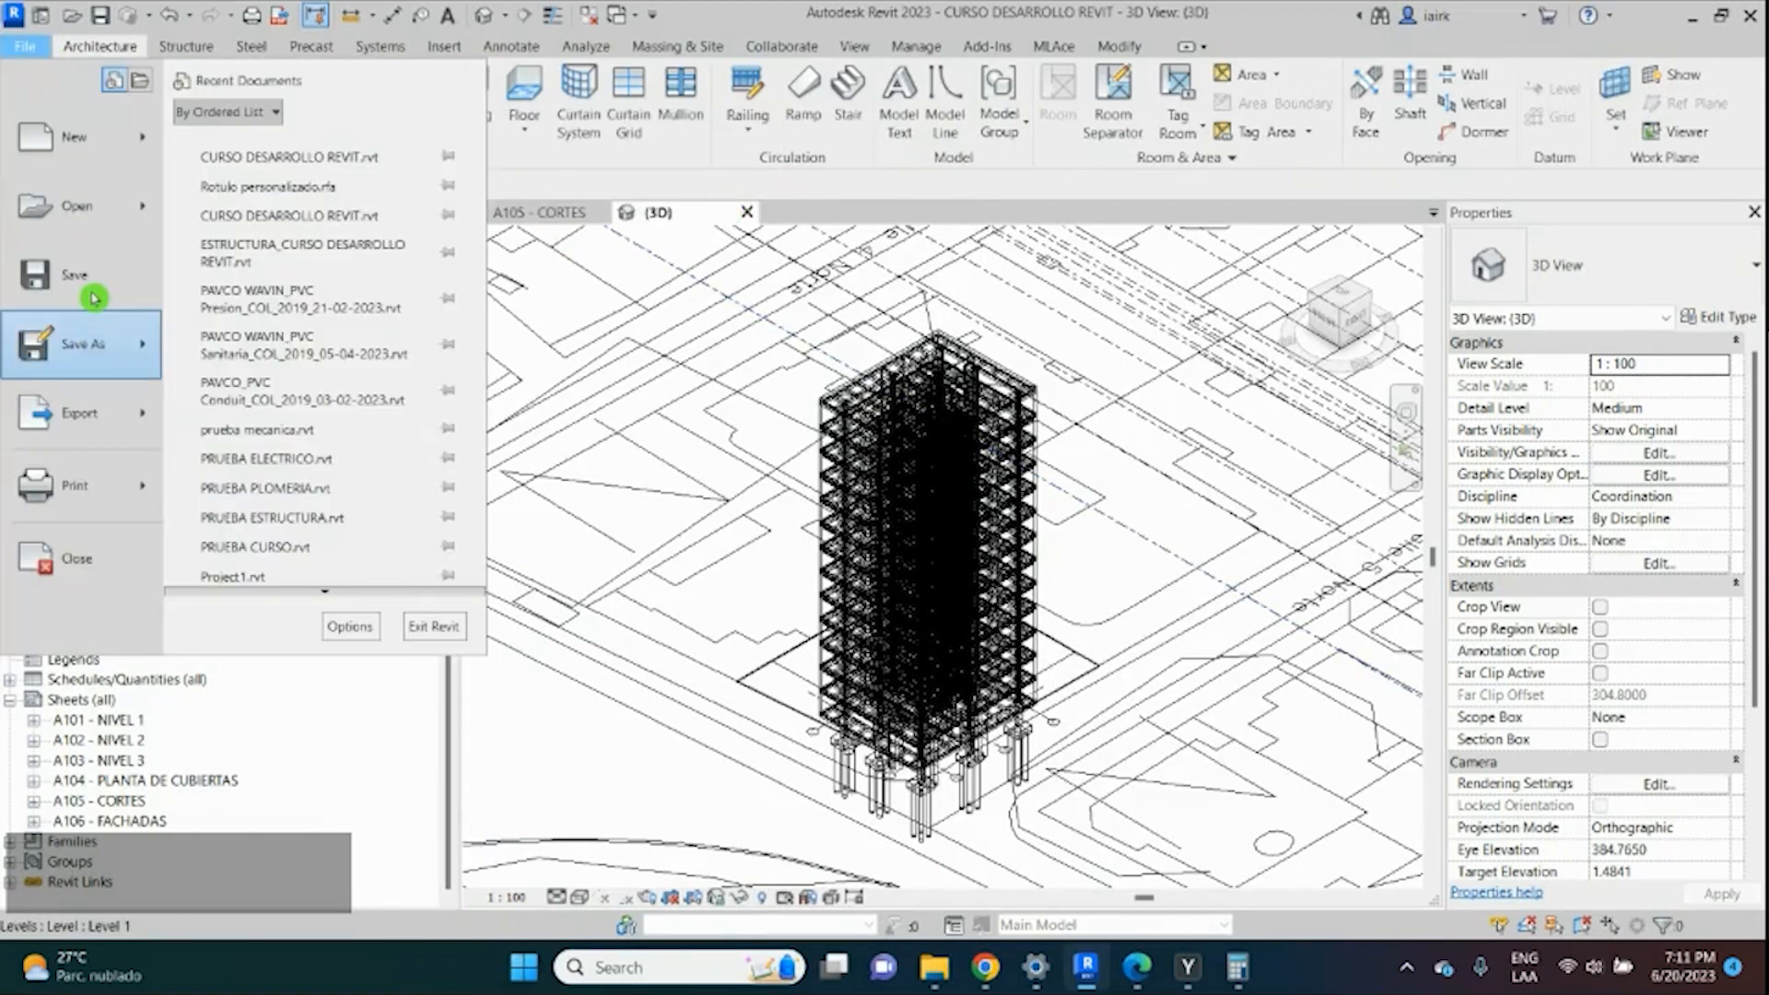
{"action": "left_click", "coordinate": [55, 205]}
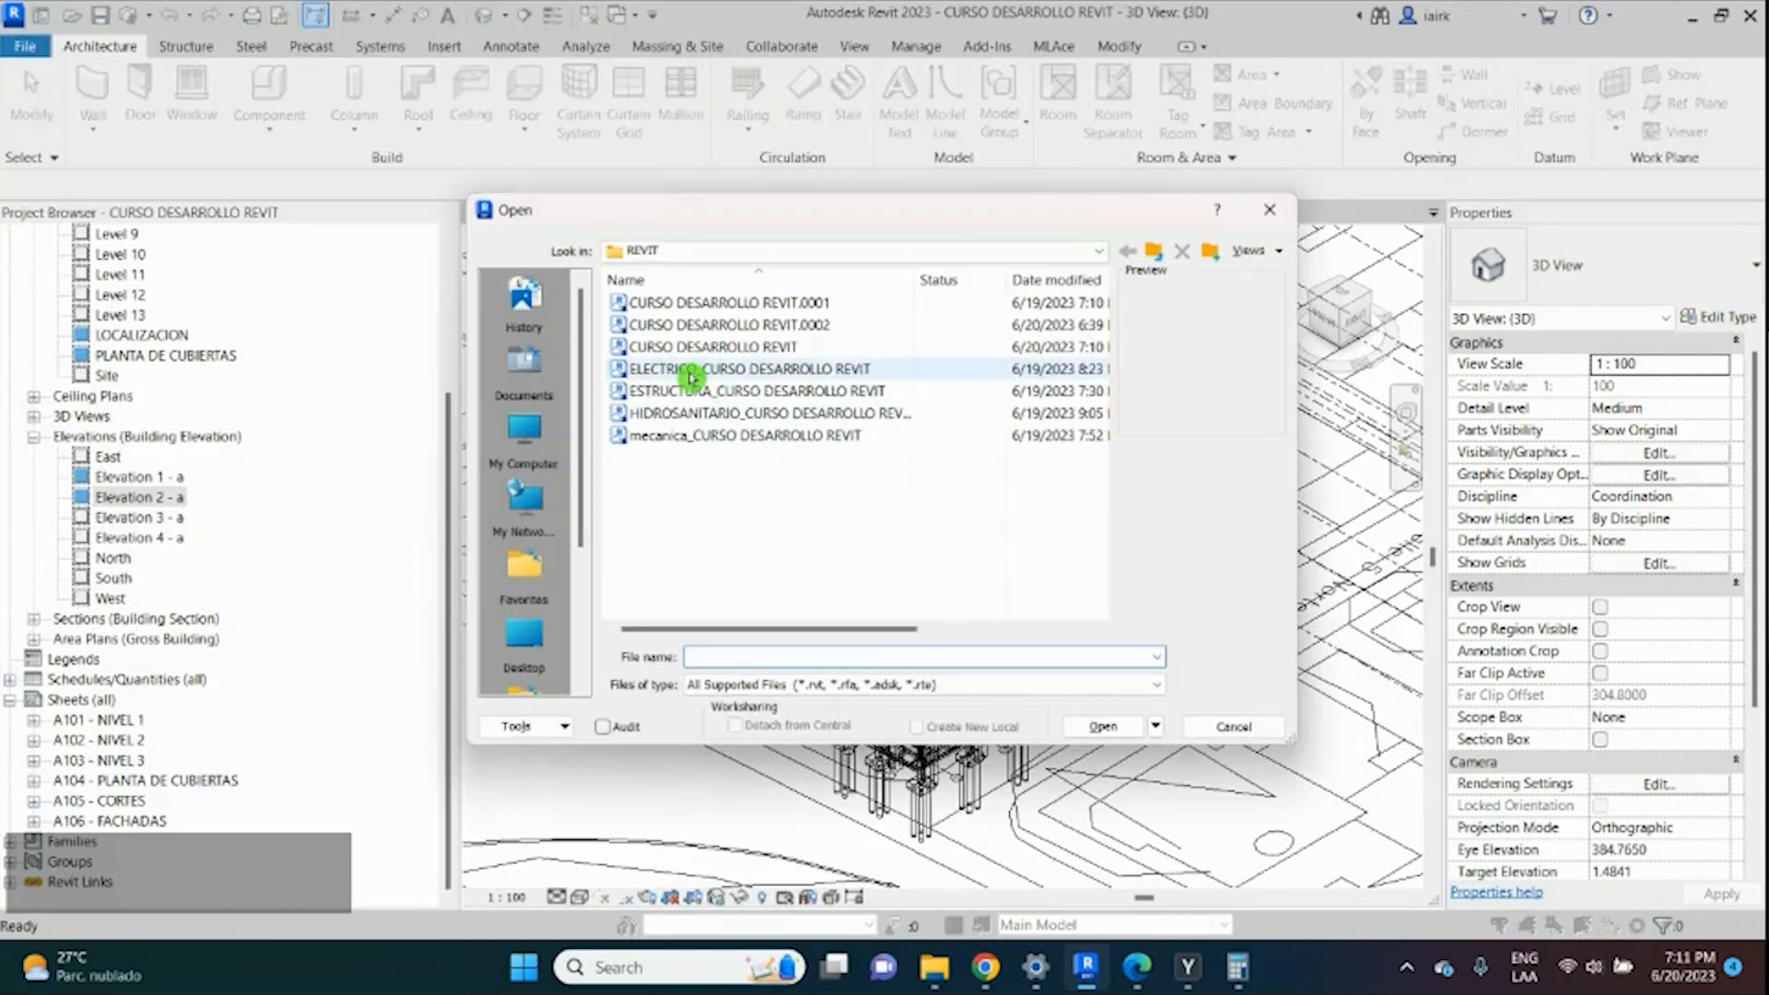
{"action": "double_click", "coordinate": [667, 391]}
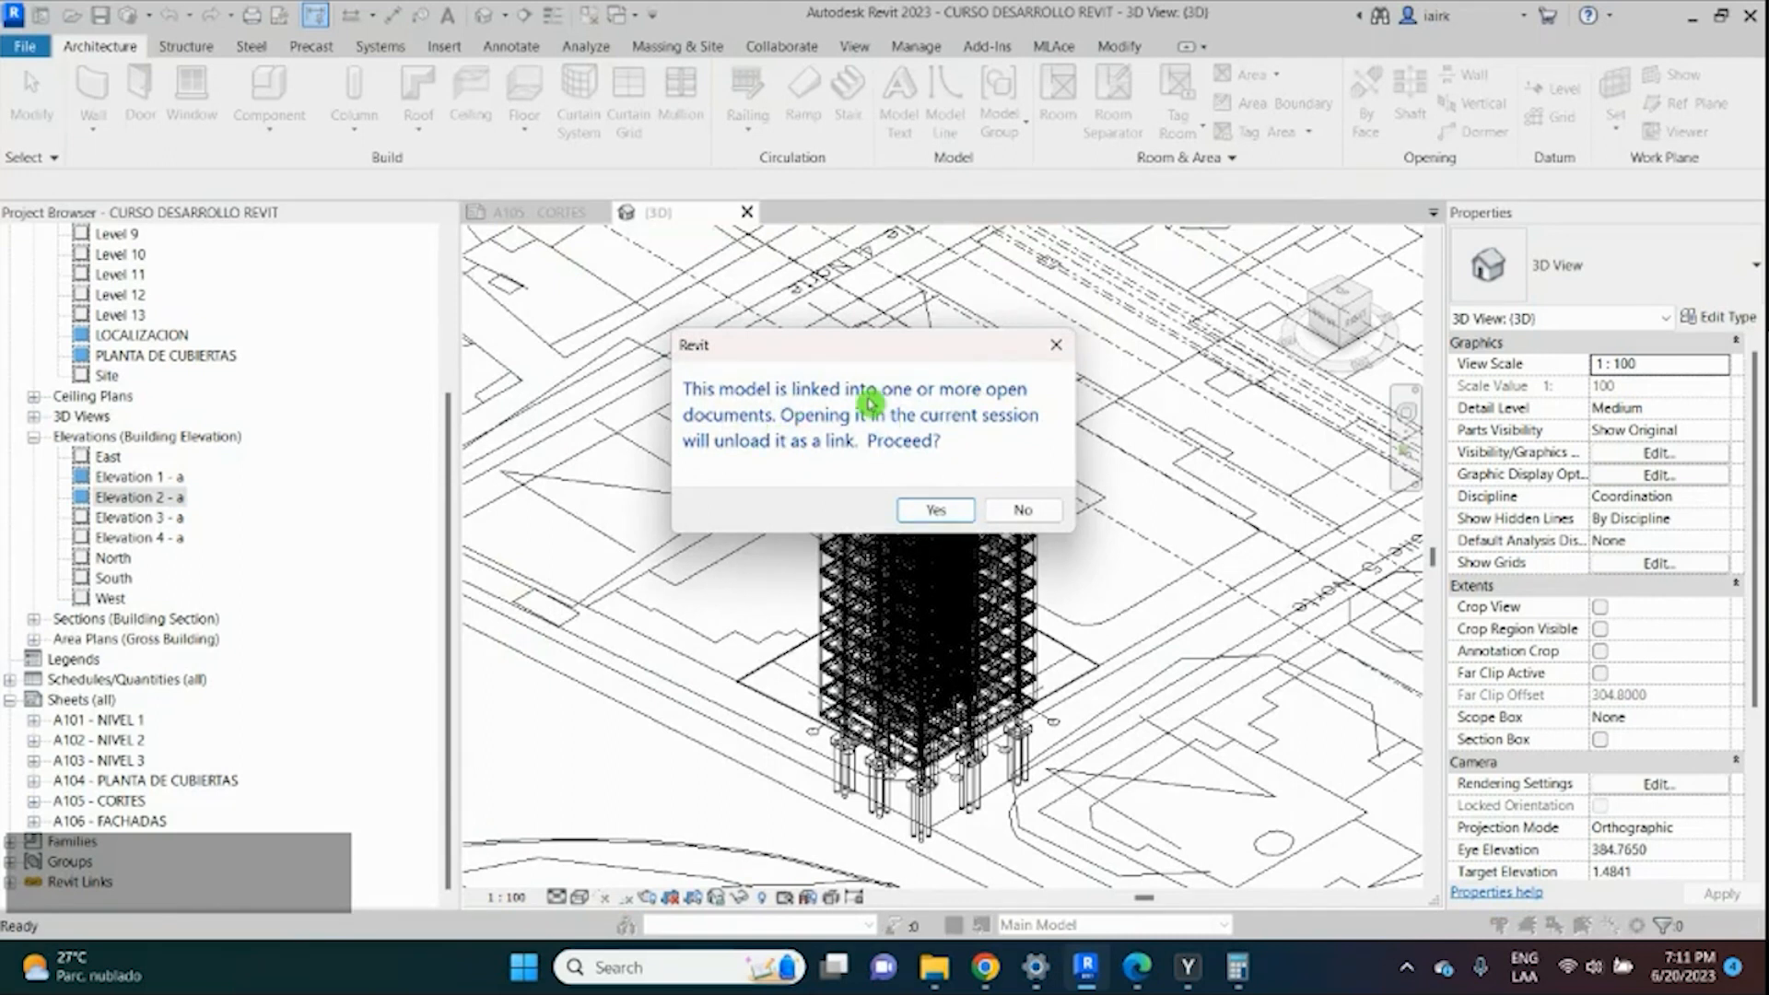
{"action": "left_click", "coordinate": [922, 516]}
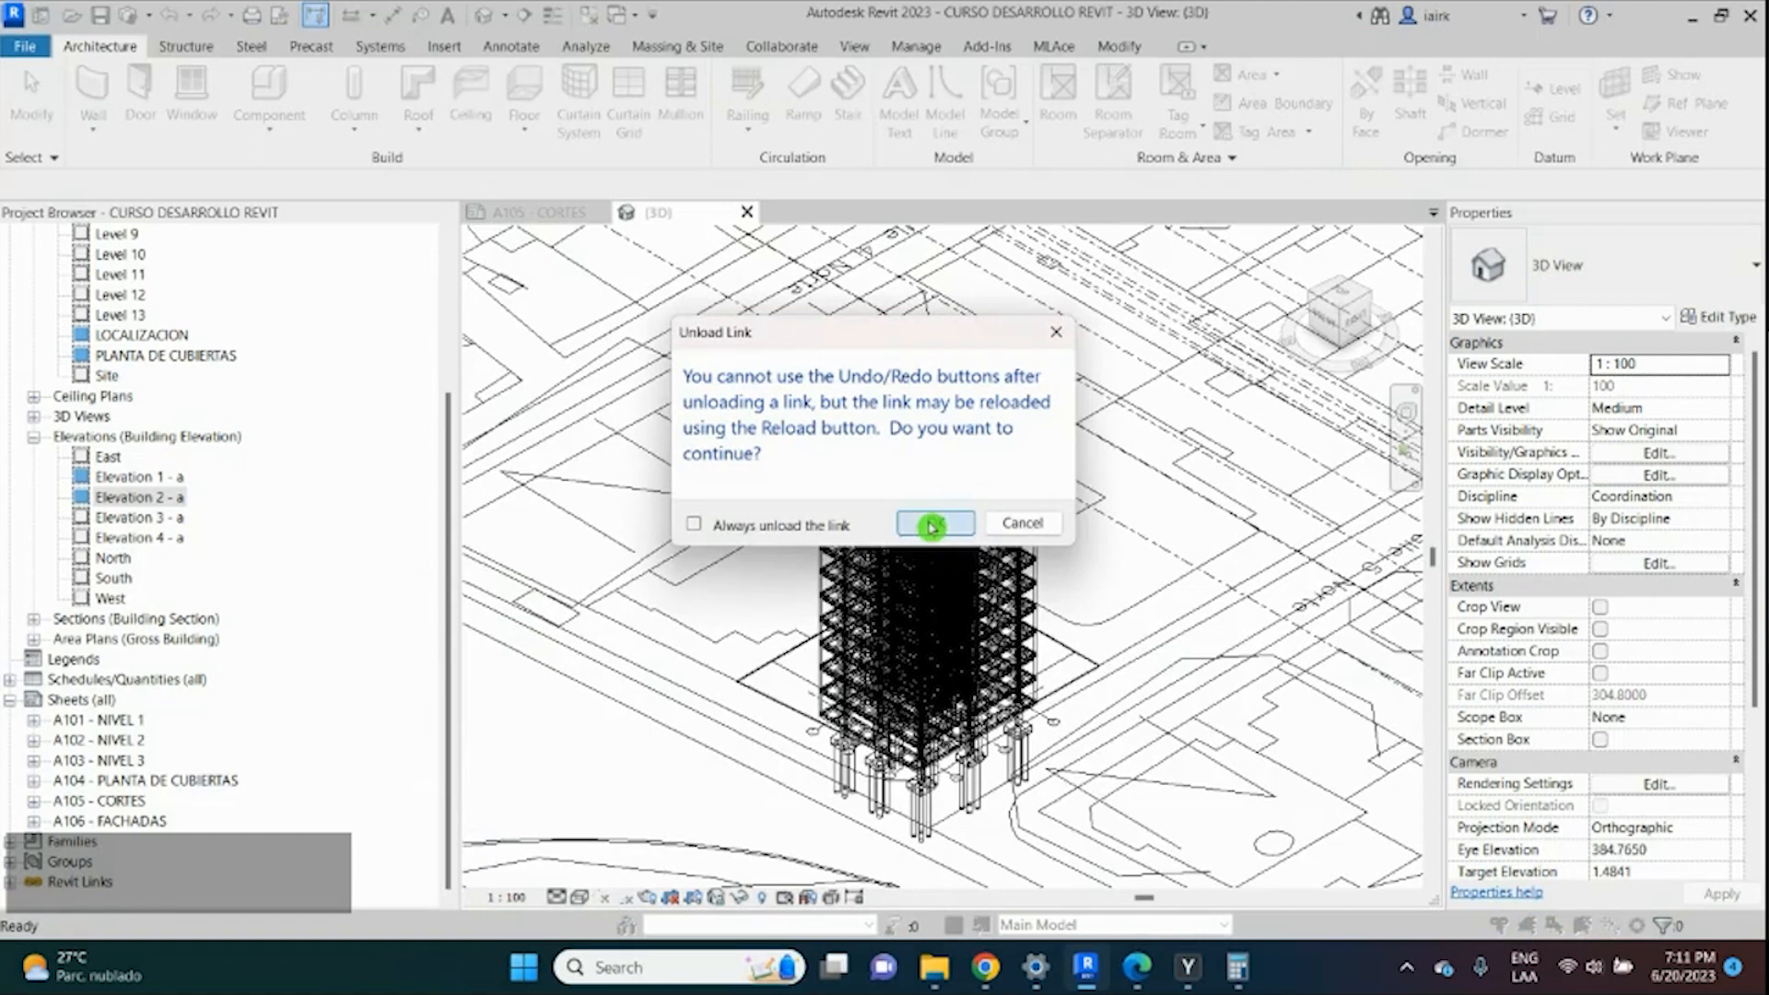
{"action": "left_click", "coordinate": [920, 523]}
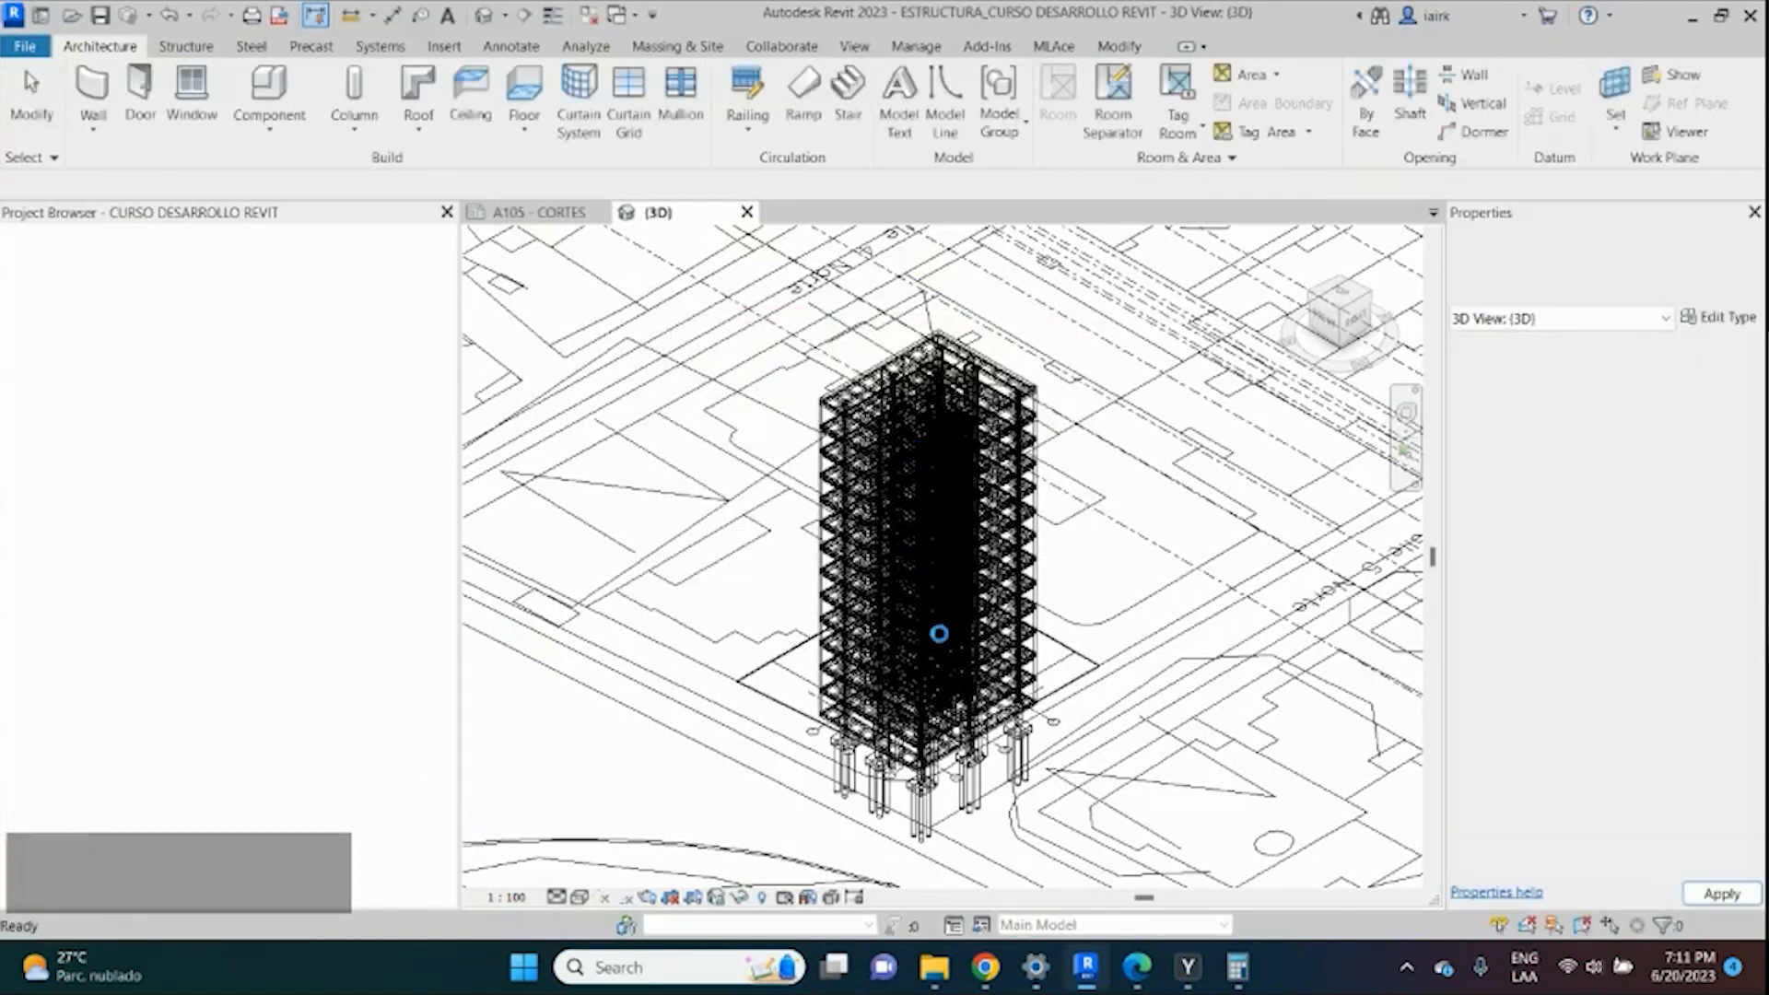
Select the upper storeys of the structure in the 3D view and filter the selection to Floors only.
{"action": "scroll", "coordinate": [876, 618], "scroll_direction": "down", "scroll_amount": 1}
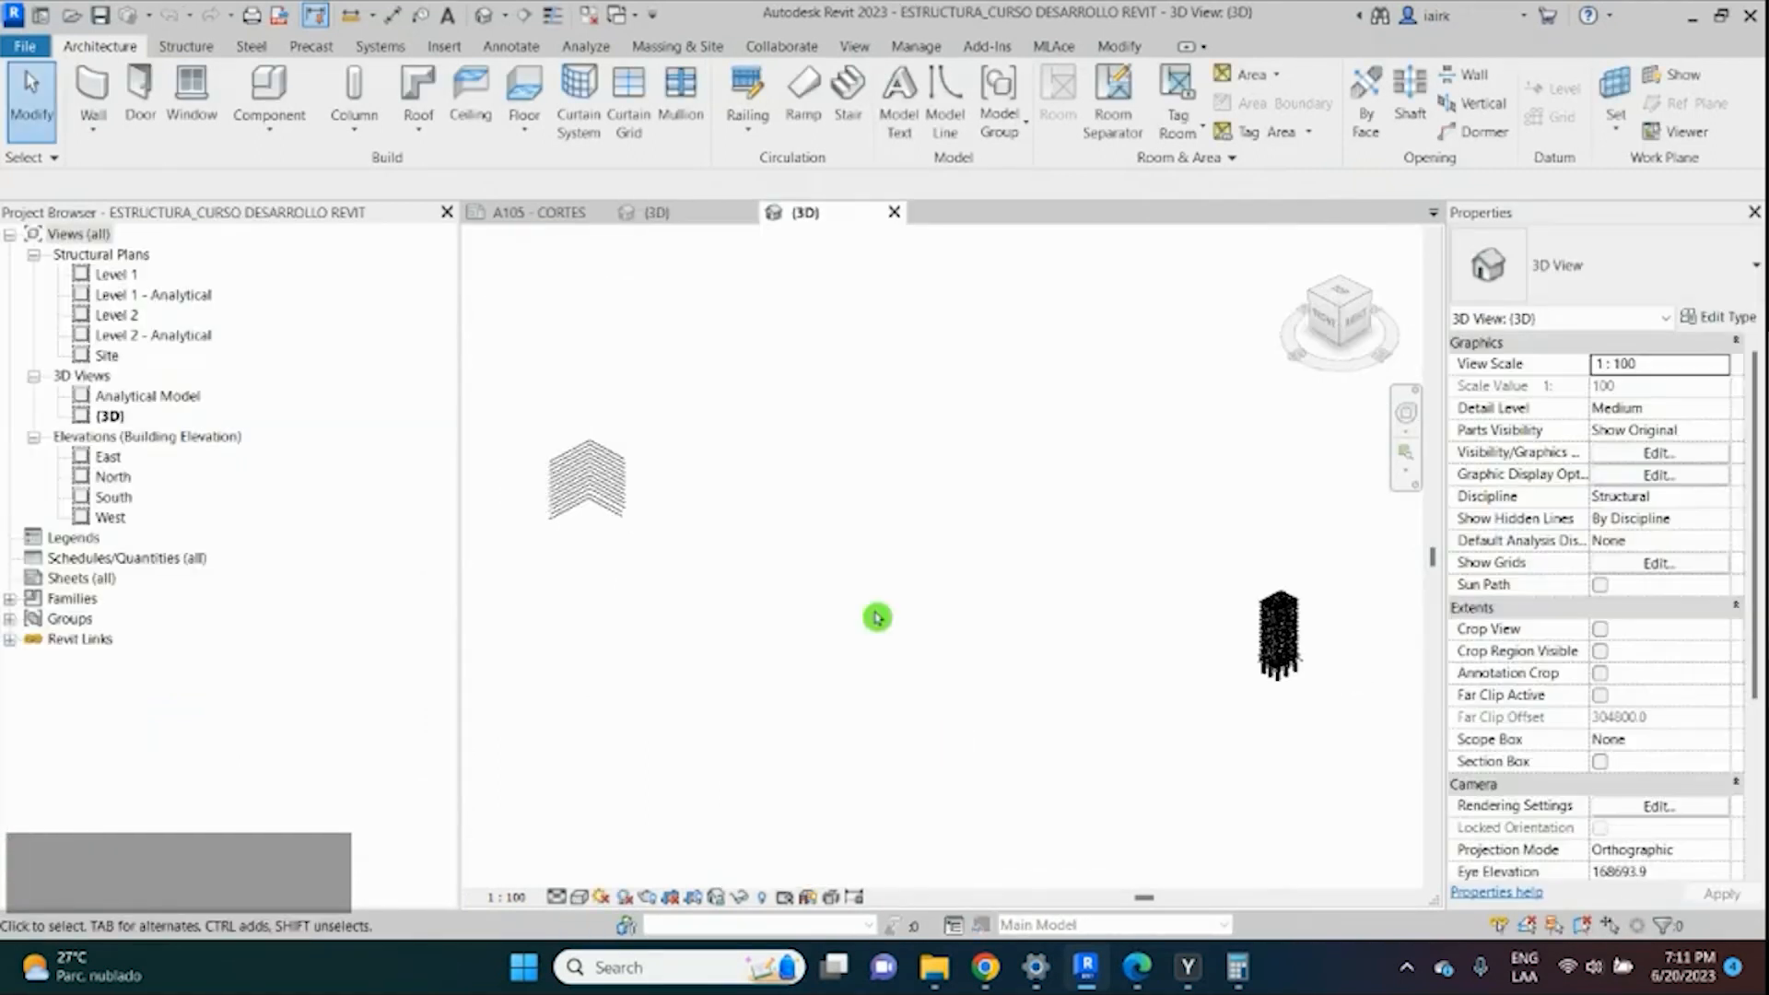
{"action": "scroll", "coordinate": [1165, 663], "scroll_direction": "up", "scroll_amount": 6}
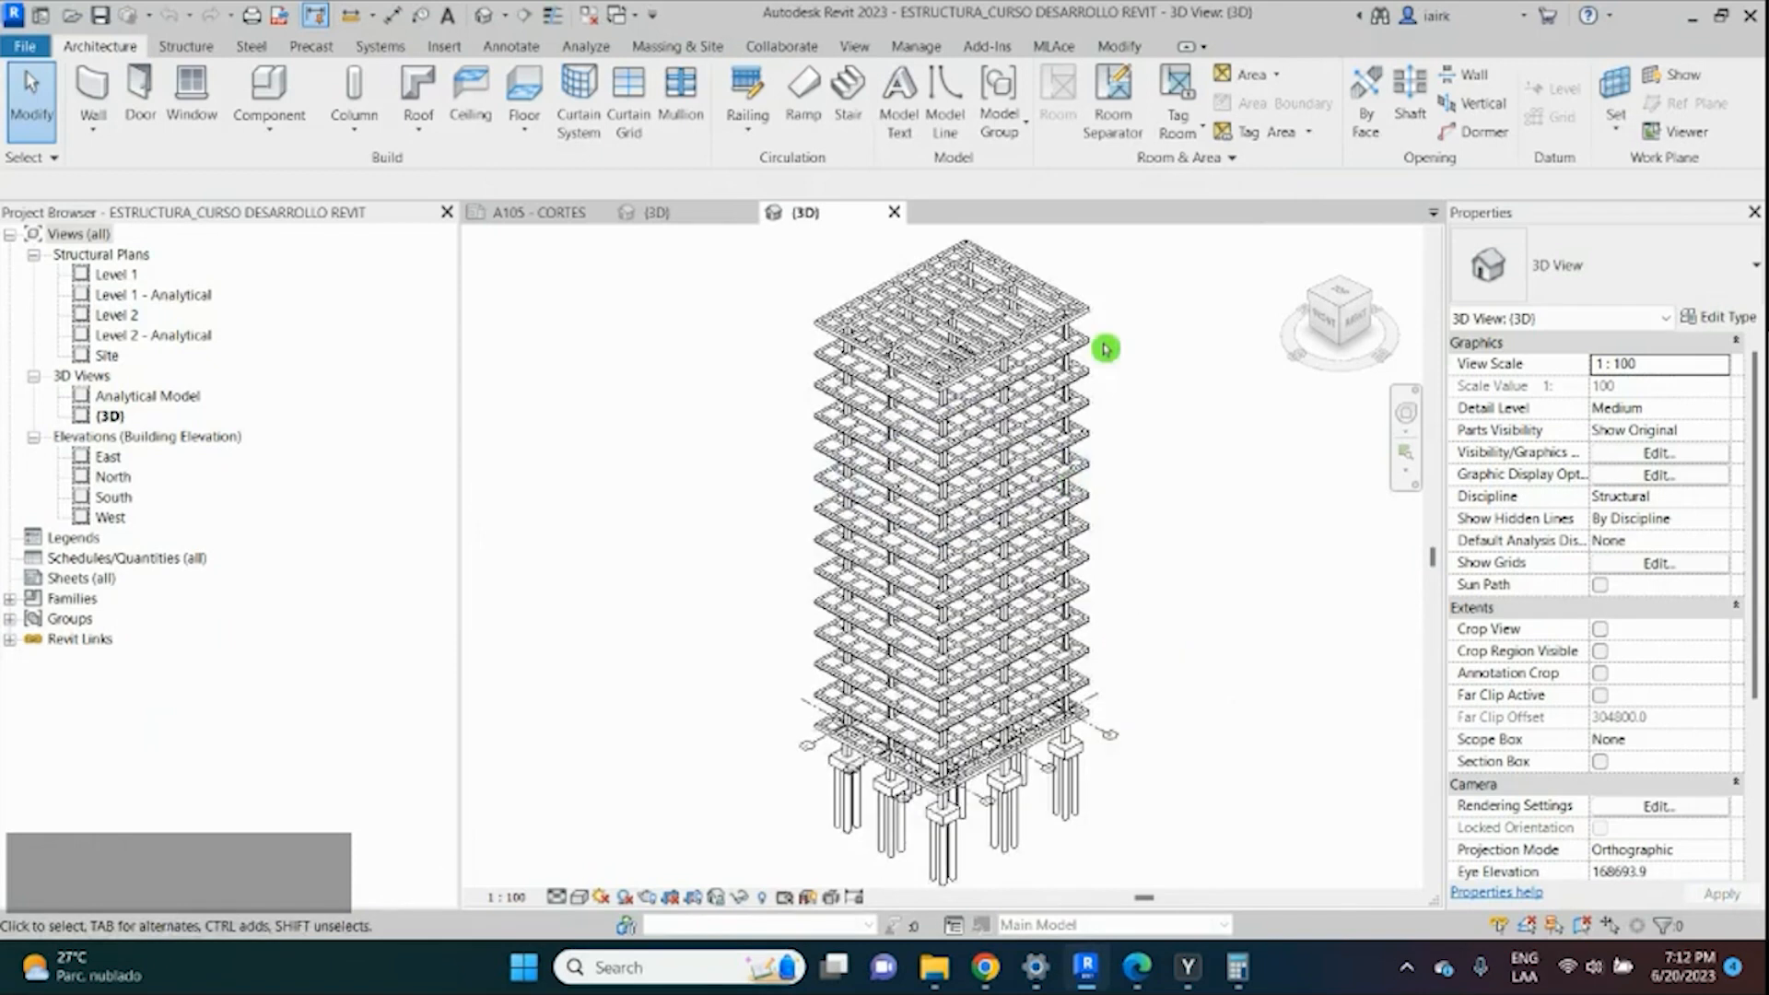
{"action": "left_click_drag", "start_coordinate": [1101, 291], "coordinate": [1085, 732]}
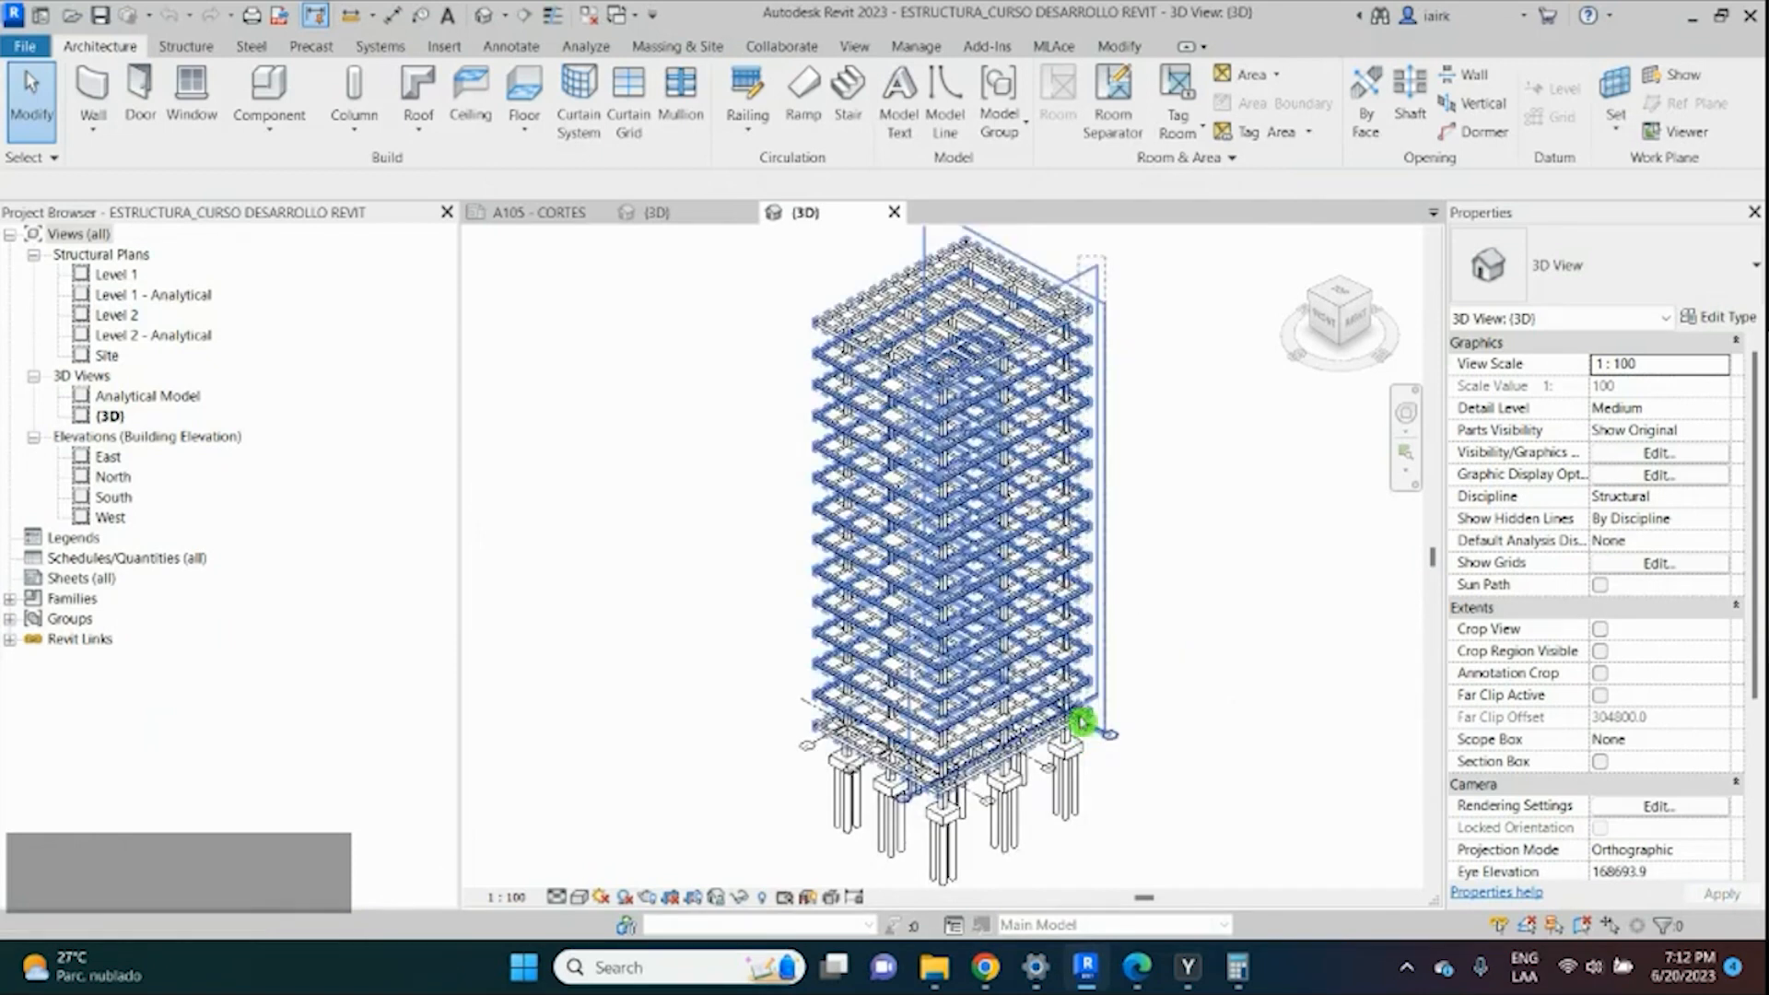
{"action": "left_click", "coordinate": [1071, 112]}
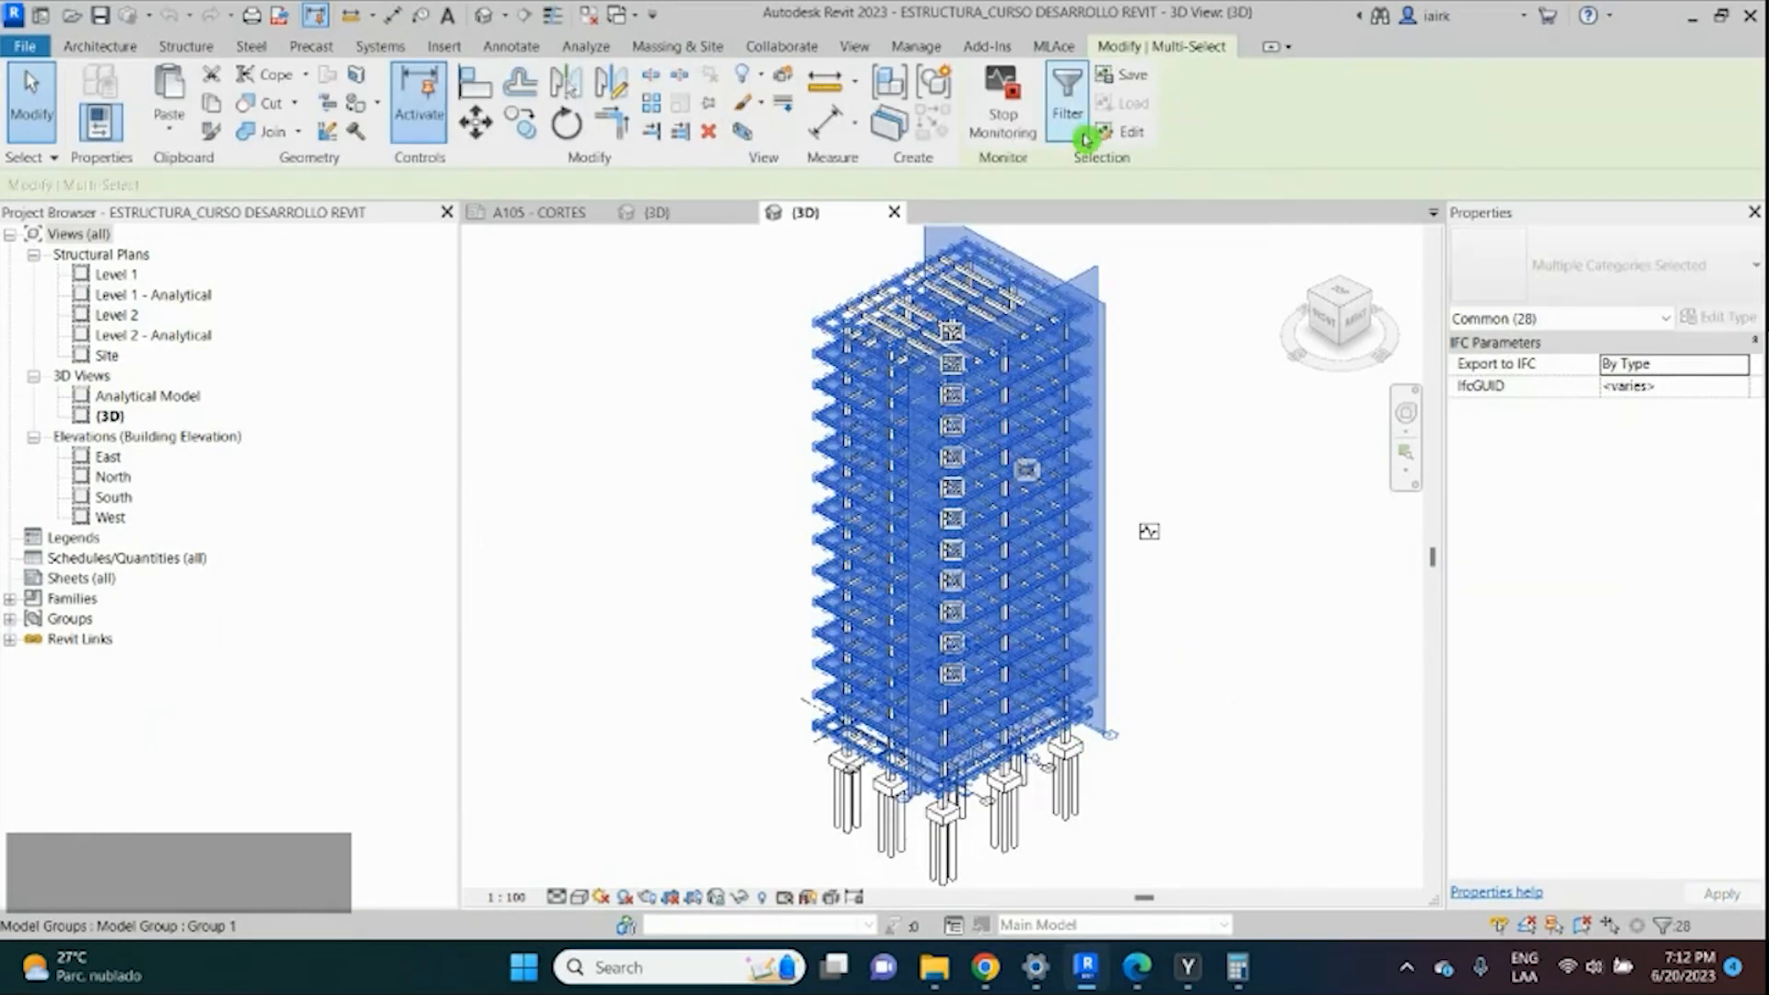
{"action": "left_click", "coordinate": [1014, 371]}
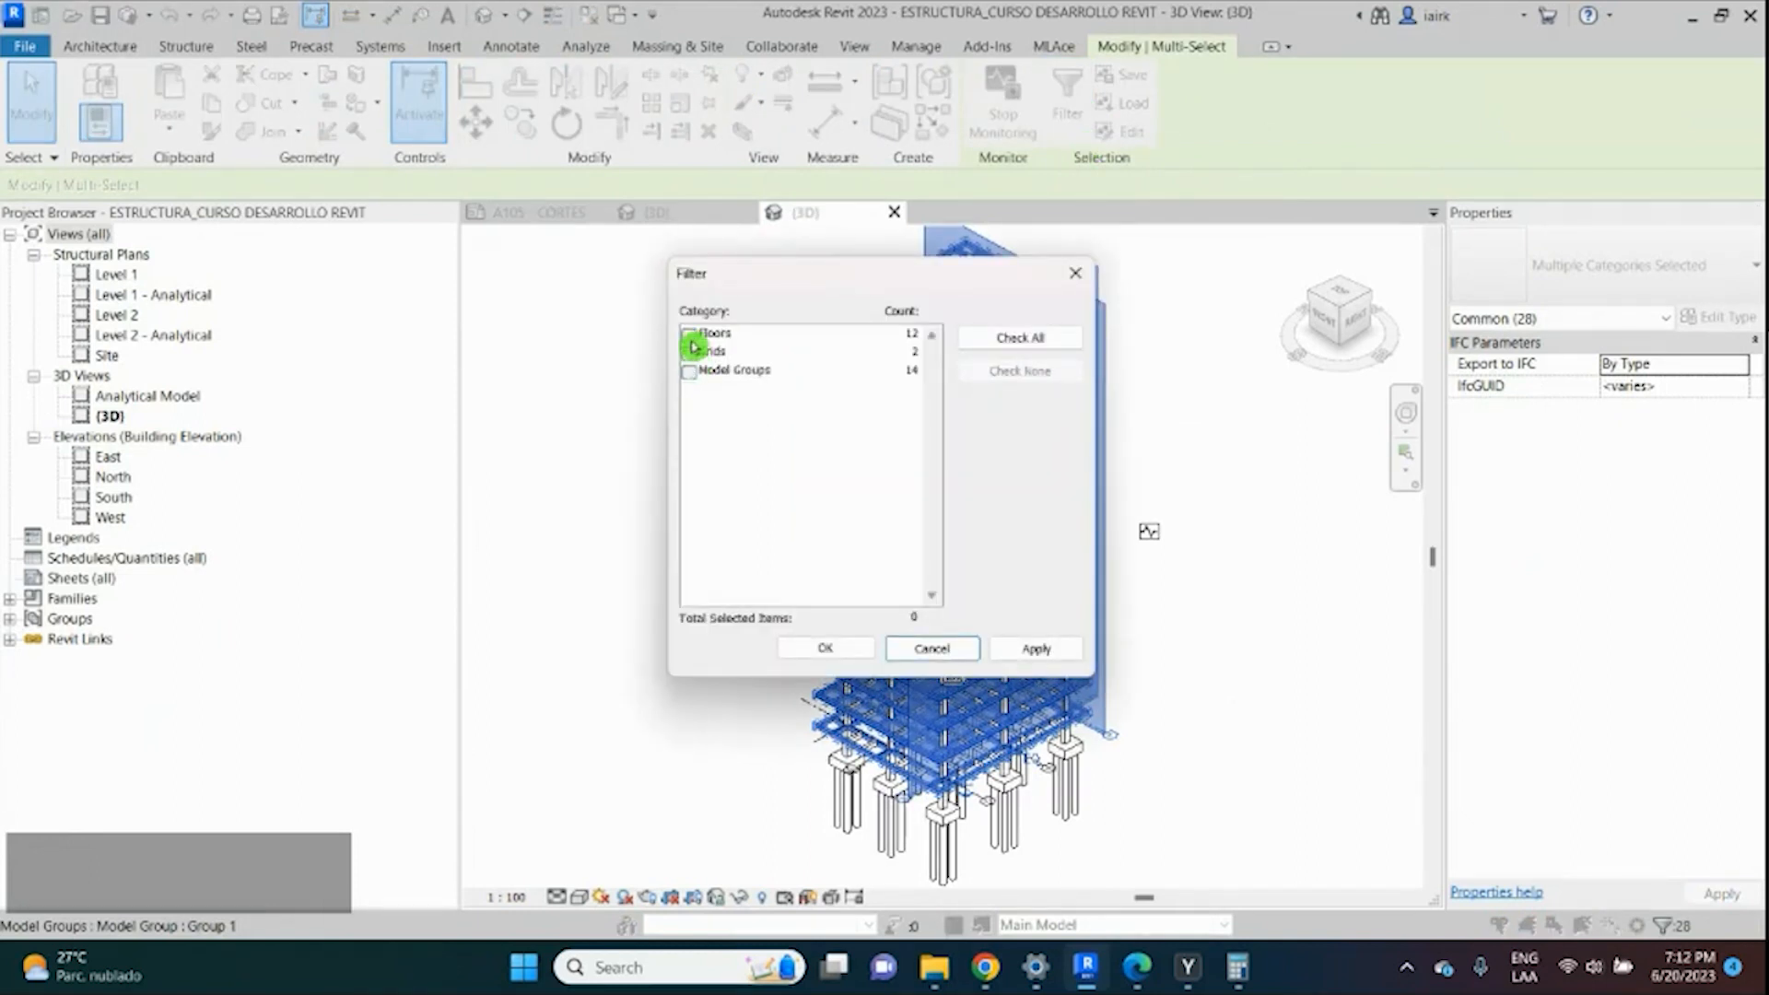
{"action": "left_click", "coordinate": [689, 335]}
{"action": "left_click", "coordinate": [834, 652]}
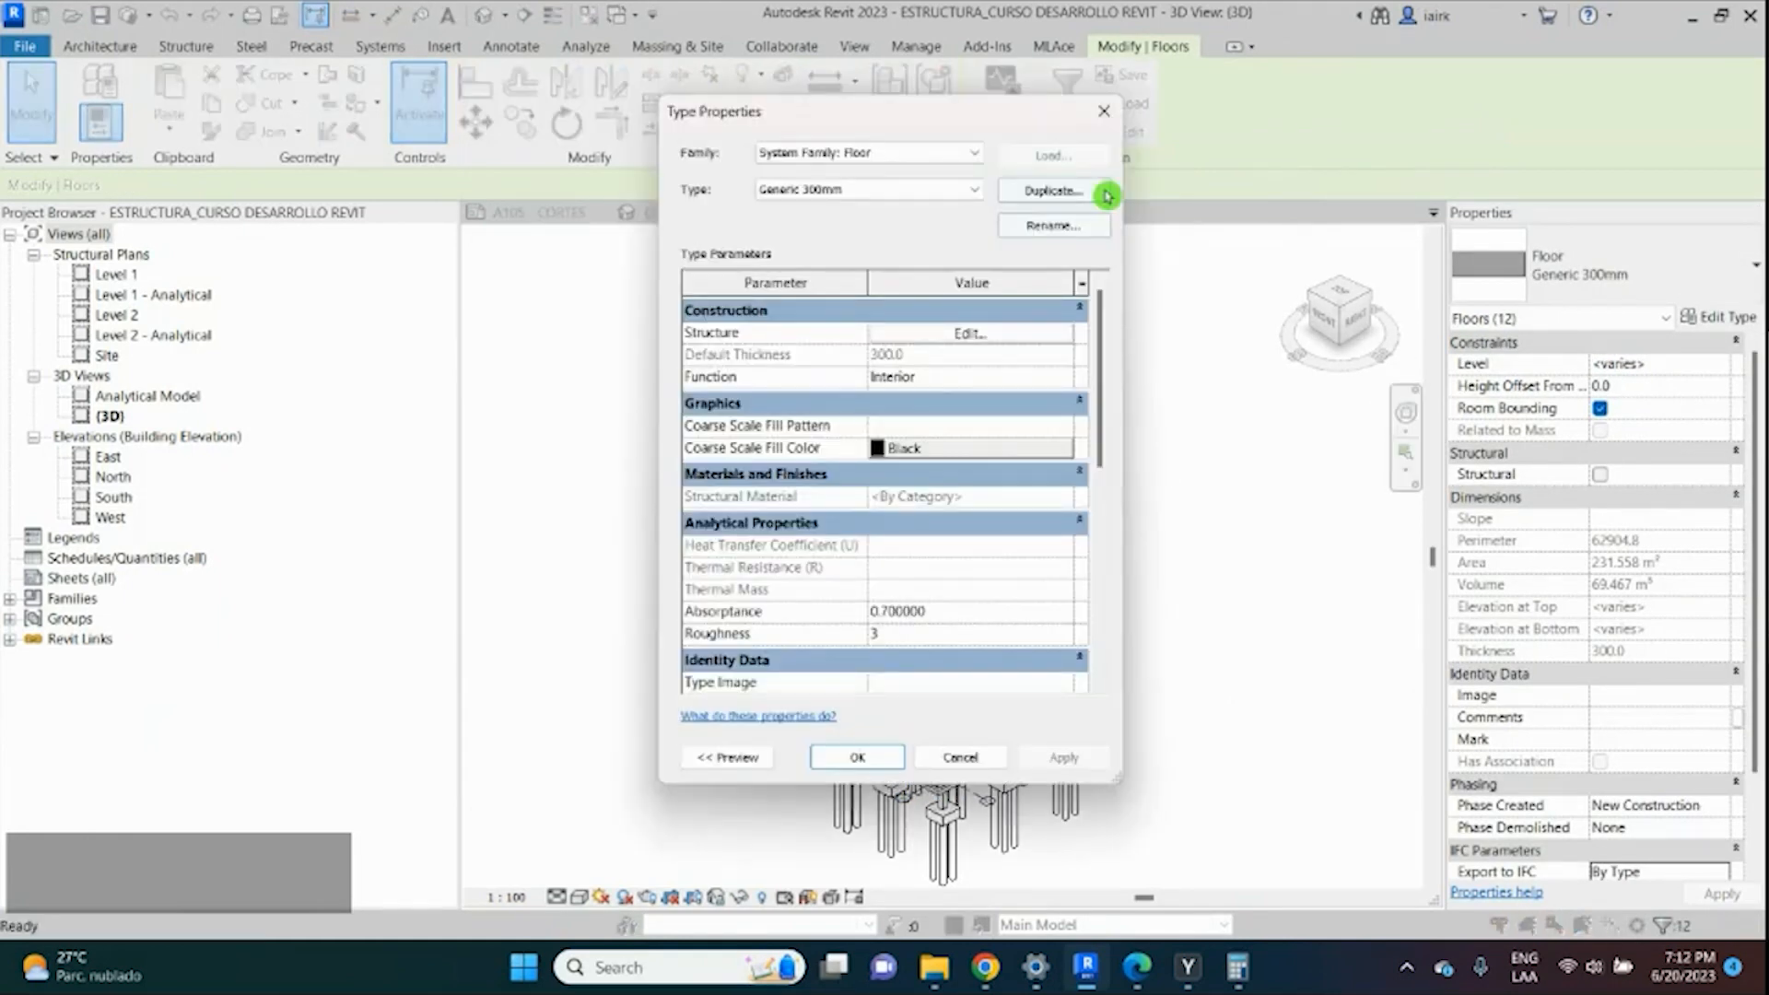
Duplicate the selected floors' type, naming the new type Generic 100MM.
{"action": "left_click", "coordinate": [1047, 196]}
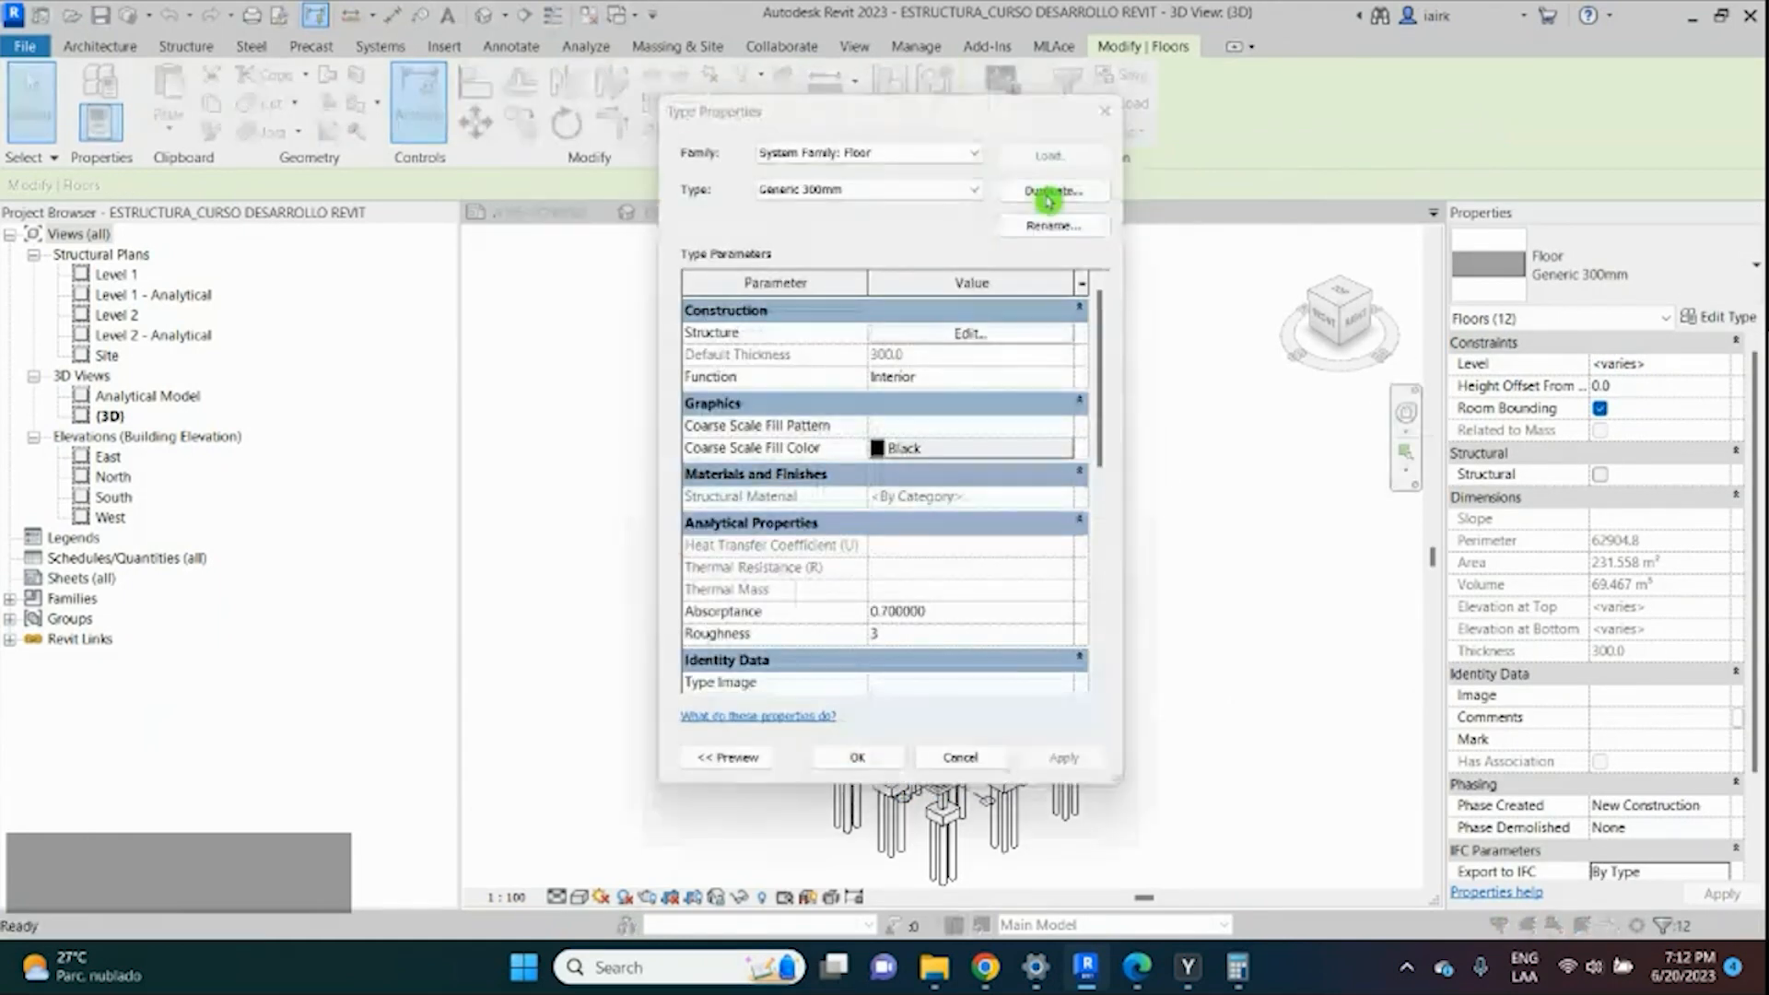
{"action": "left_click_drag", "start_coordinate": [897, 431], "coordinate": [834, 431]}
{"action": "type", "text": "100C"}
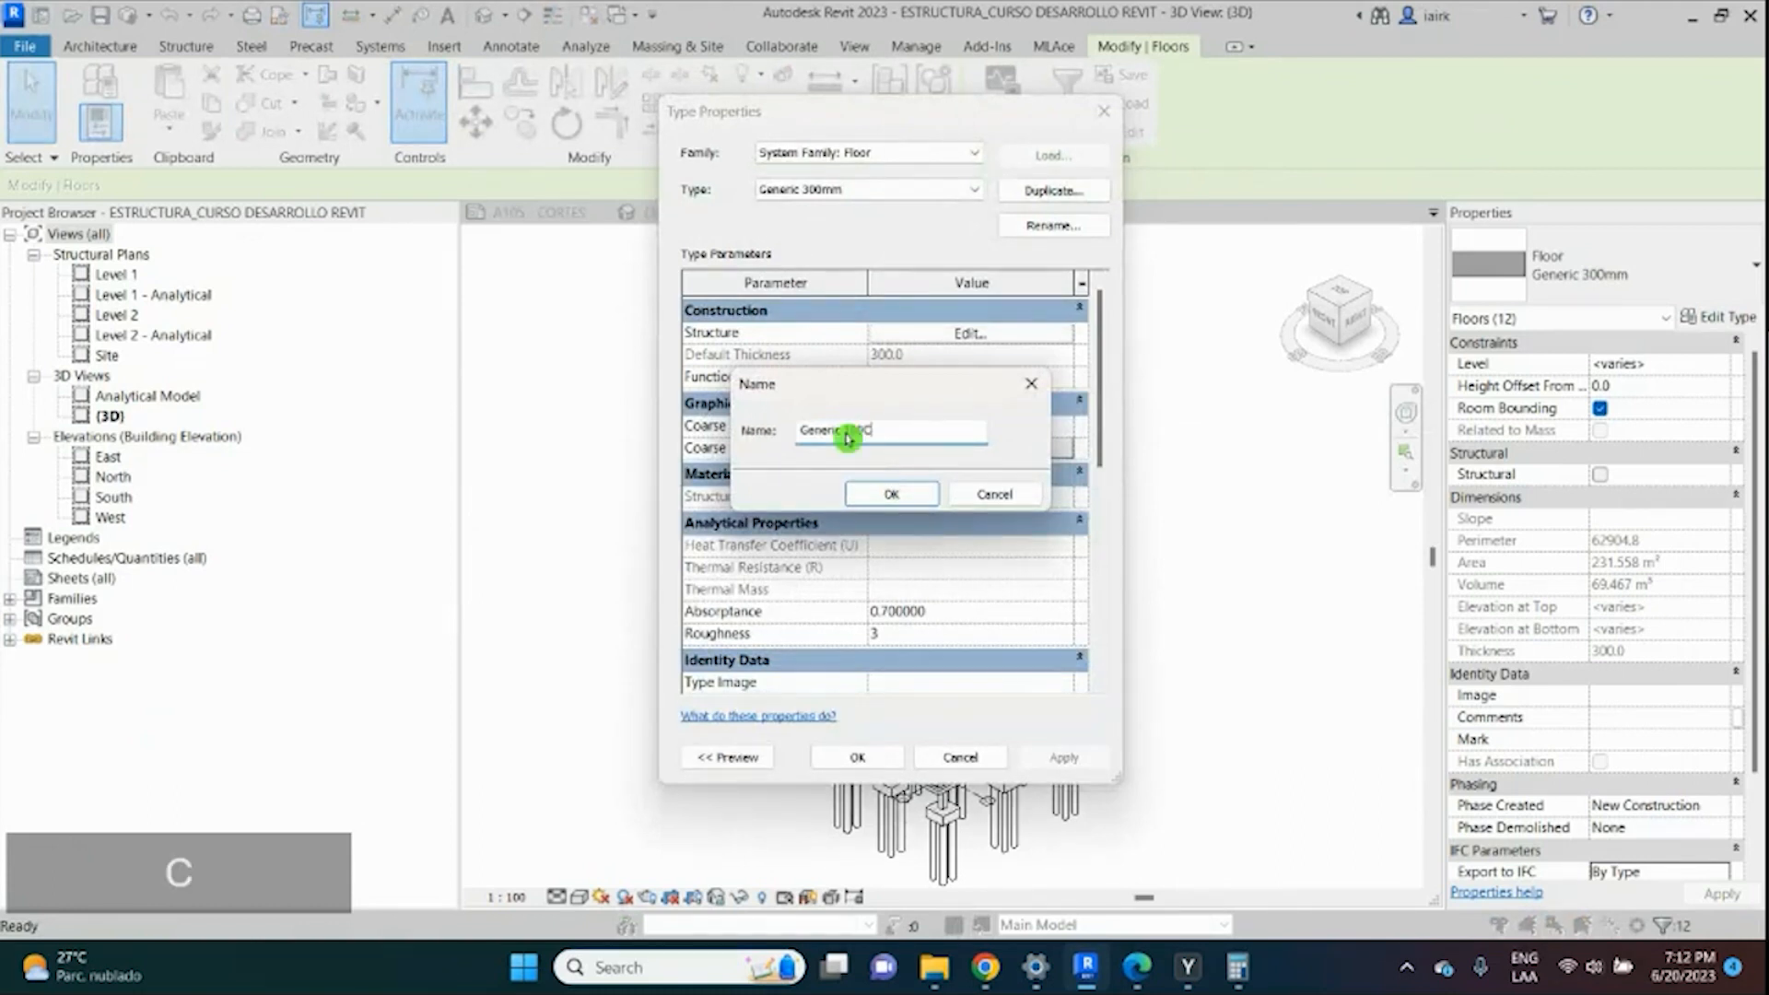
{"action": "key", "text": "BackSpace"}
{"action": "type", "text": "MM"}
{"action": "key", "text": "Return"}
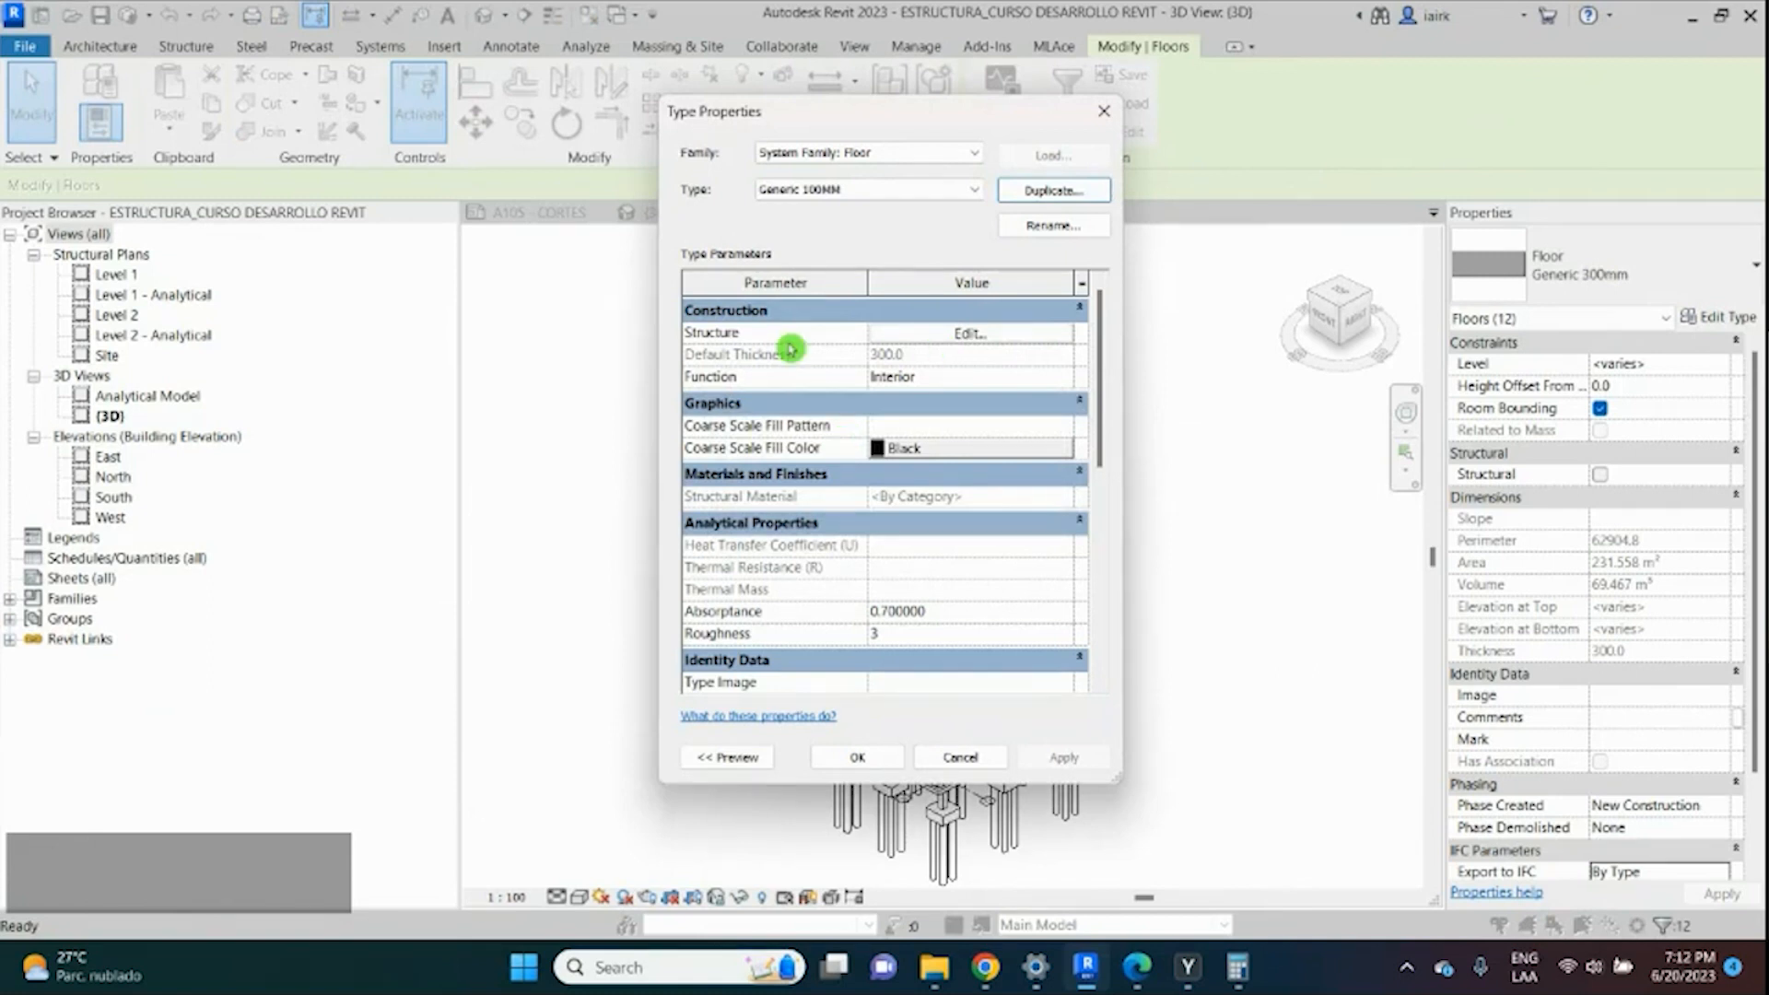
Set the structure layer of the Generic 100MM floor type to 100 mm thick and apply it to the selected floors.
{"action": "left_click", "coordinate": [919, 335]}
{"action": "left_click", "coordinate": [882, 348]}
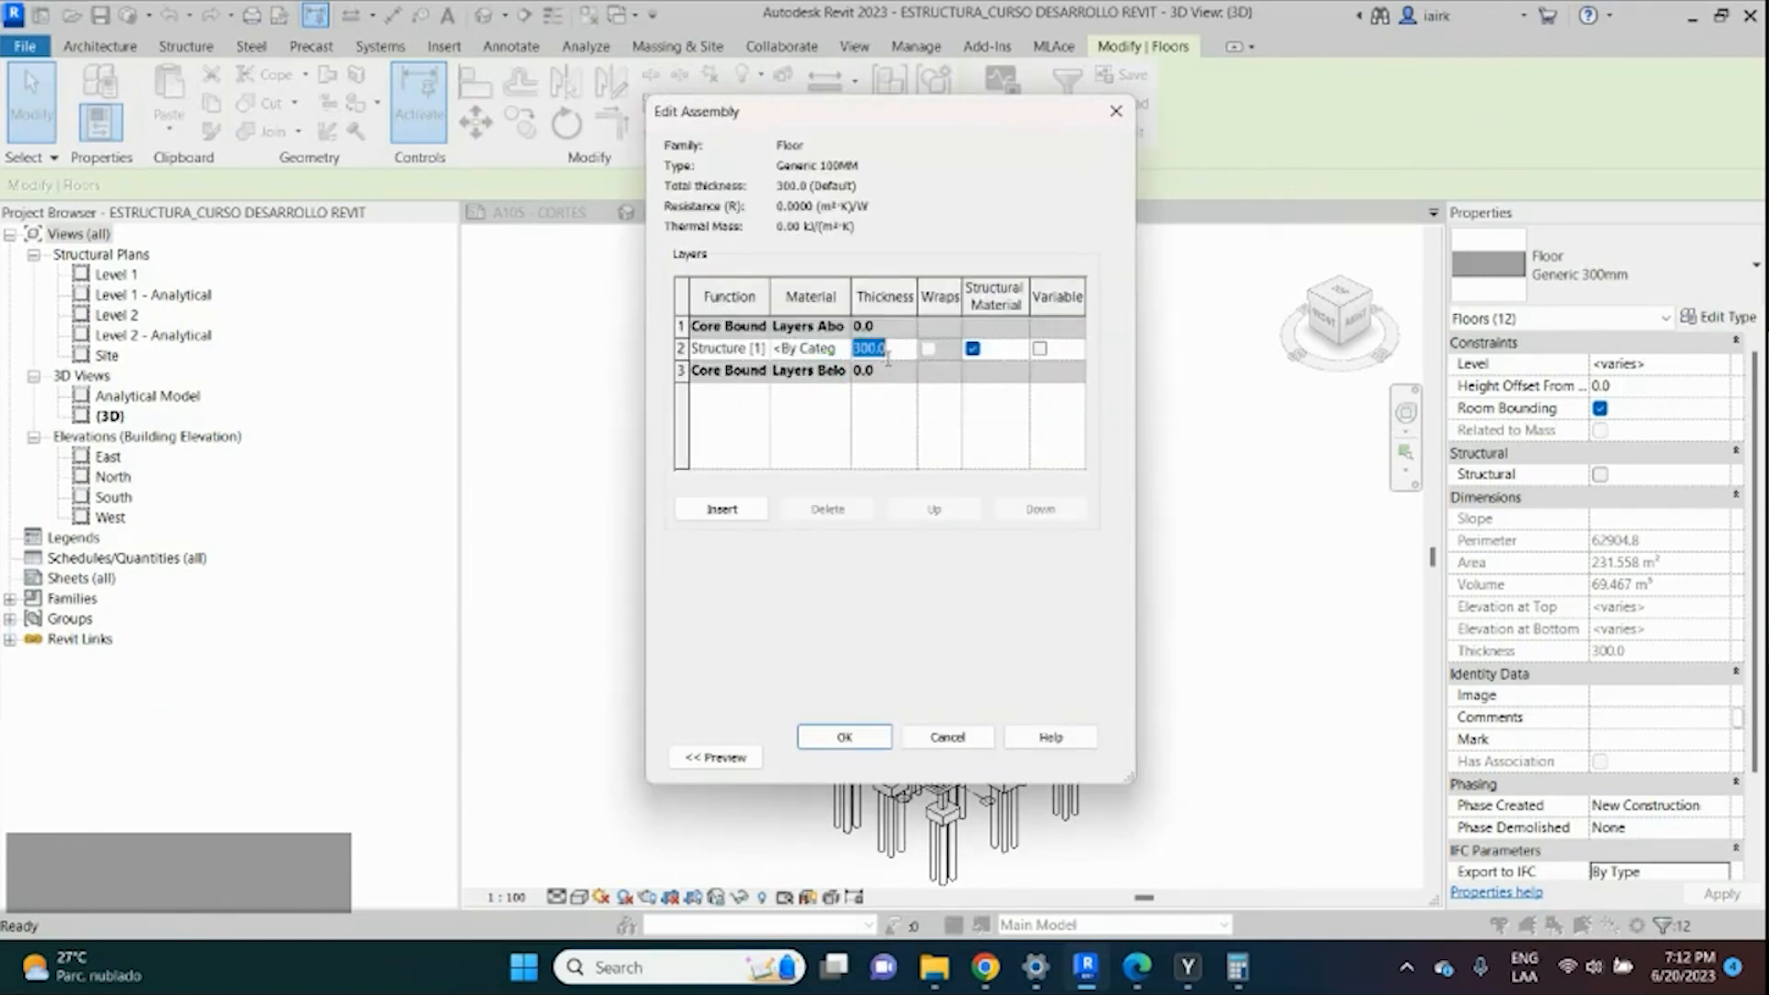
{"action": "type", "text": "100"}
{"action": "left_click", "coordinate": [849, 749]}
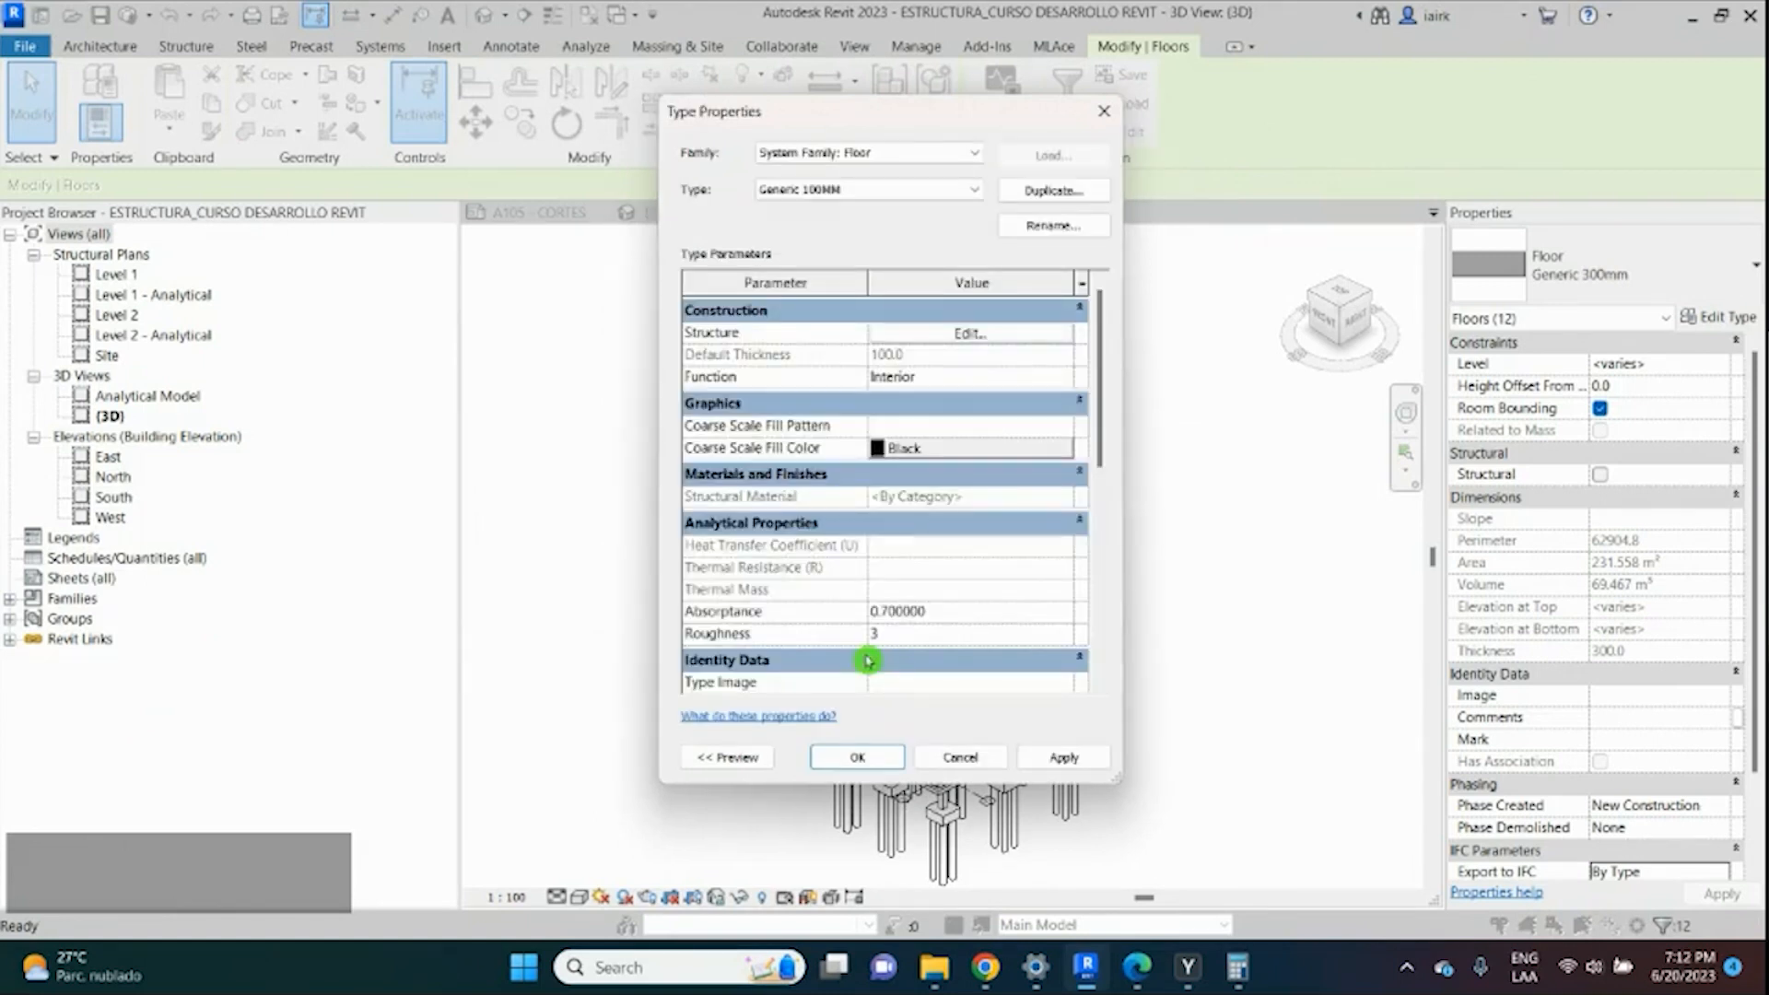
{"action": "left_click", "coordinate": [849, 751]}
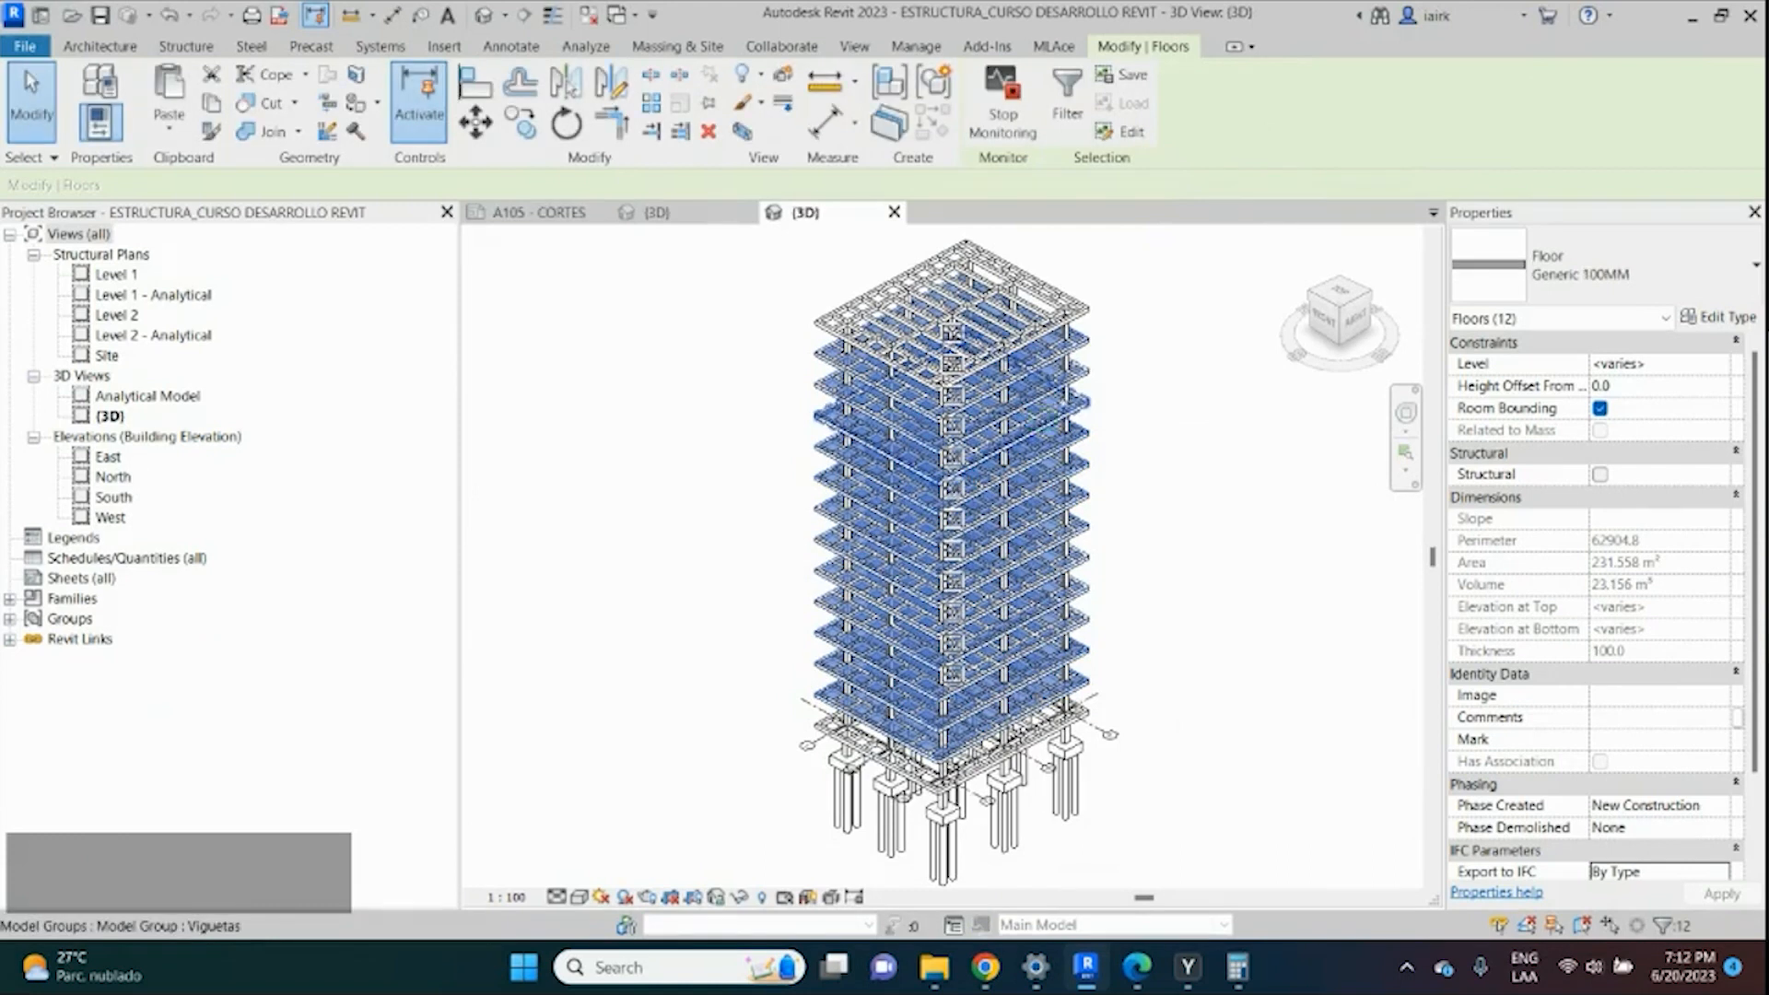
{"action": "key", "text": "Escape"}
Check the thinned floor slabs in the 3D view, then save and close ESTRUCTURA_CURSO DESARROLLO REVIT.
{"action": "scroll", "coordinate": [1087, 347], "scroll_direction": "up", "scroll_amount": 2}
{"action": "scroll", "coordinate": [1141, 356], "scroll_direction": "up", "scroll_amount": 3}
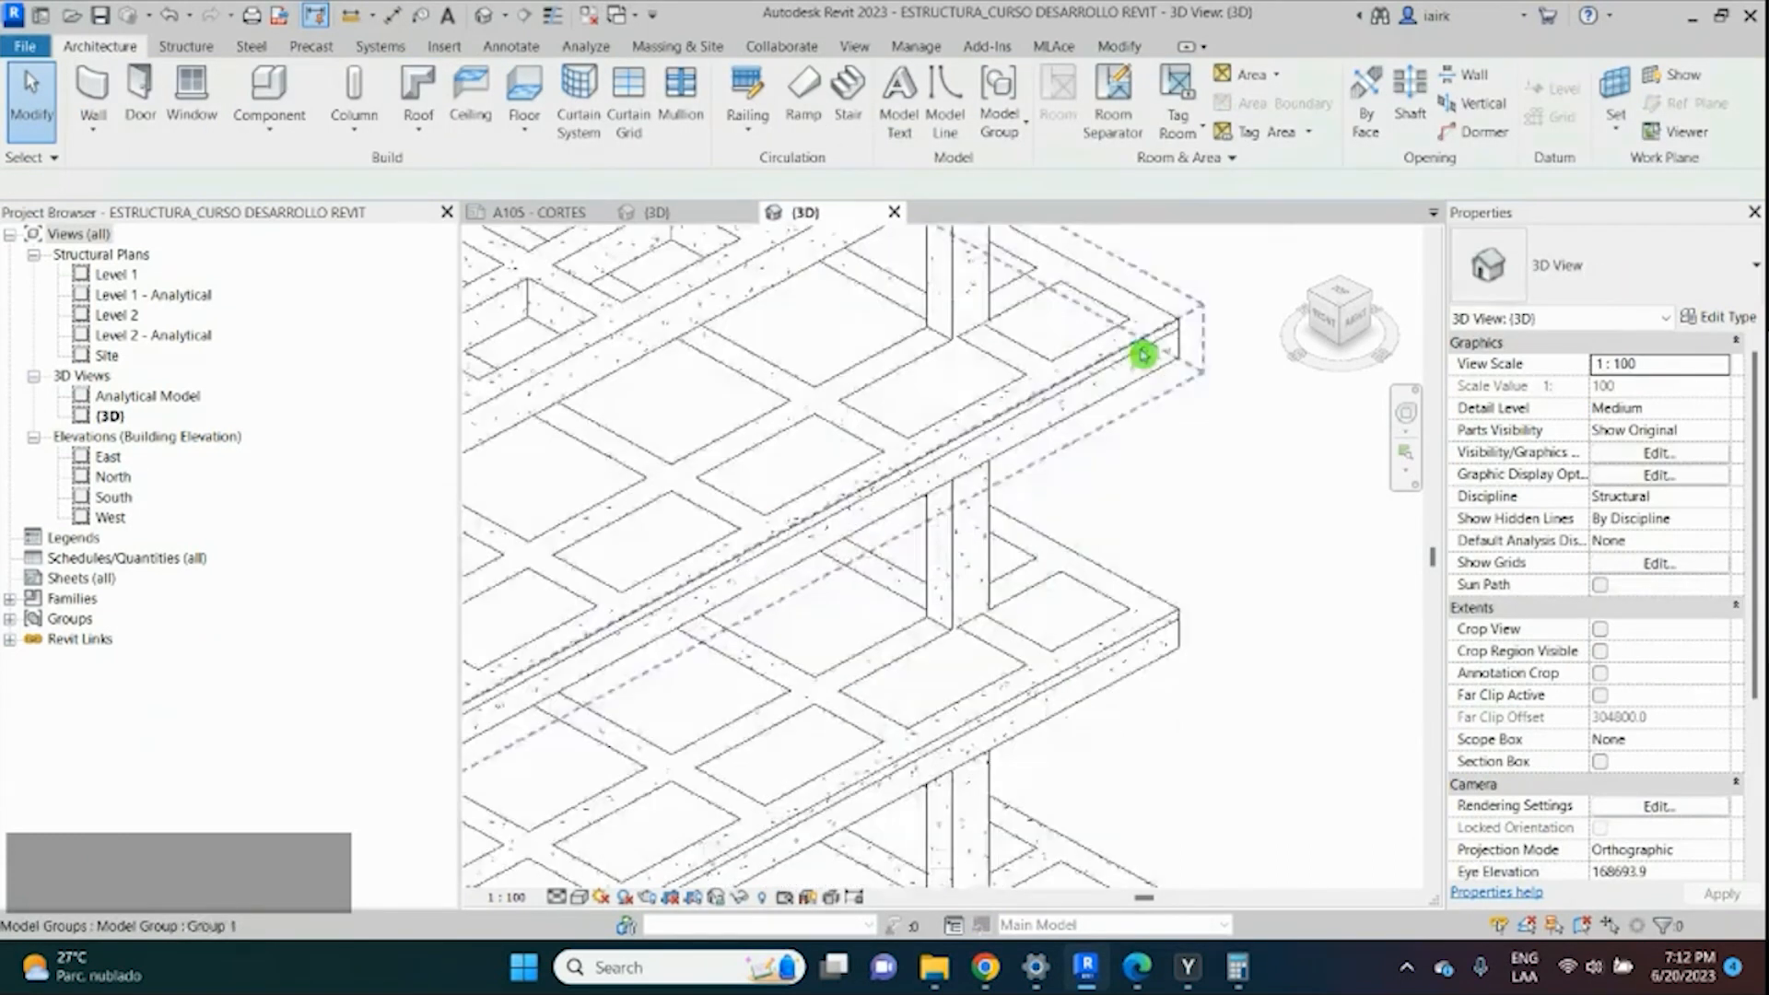
{"action": "scroll", "coordinate": [1157, 323], "scroll_direction": "down", "scroll_amount": 5}
{"action": "scroll", "coordinate": [1156, 313], "scroll_direction": "down", "scroll_amount": 1}
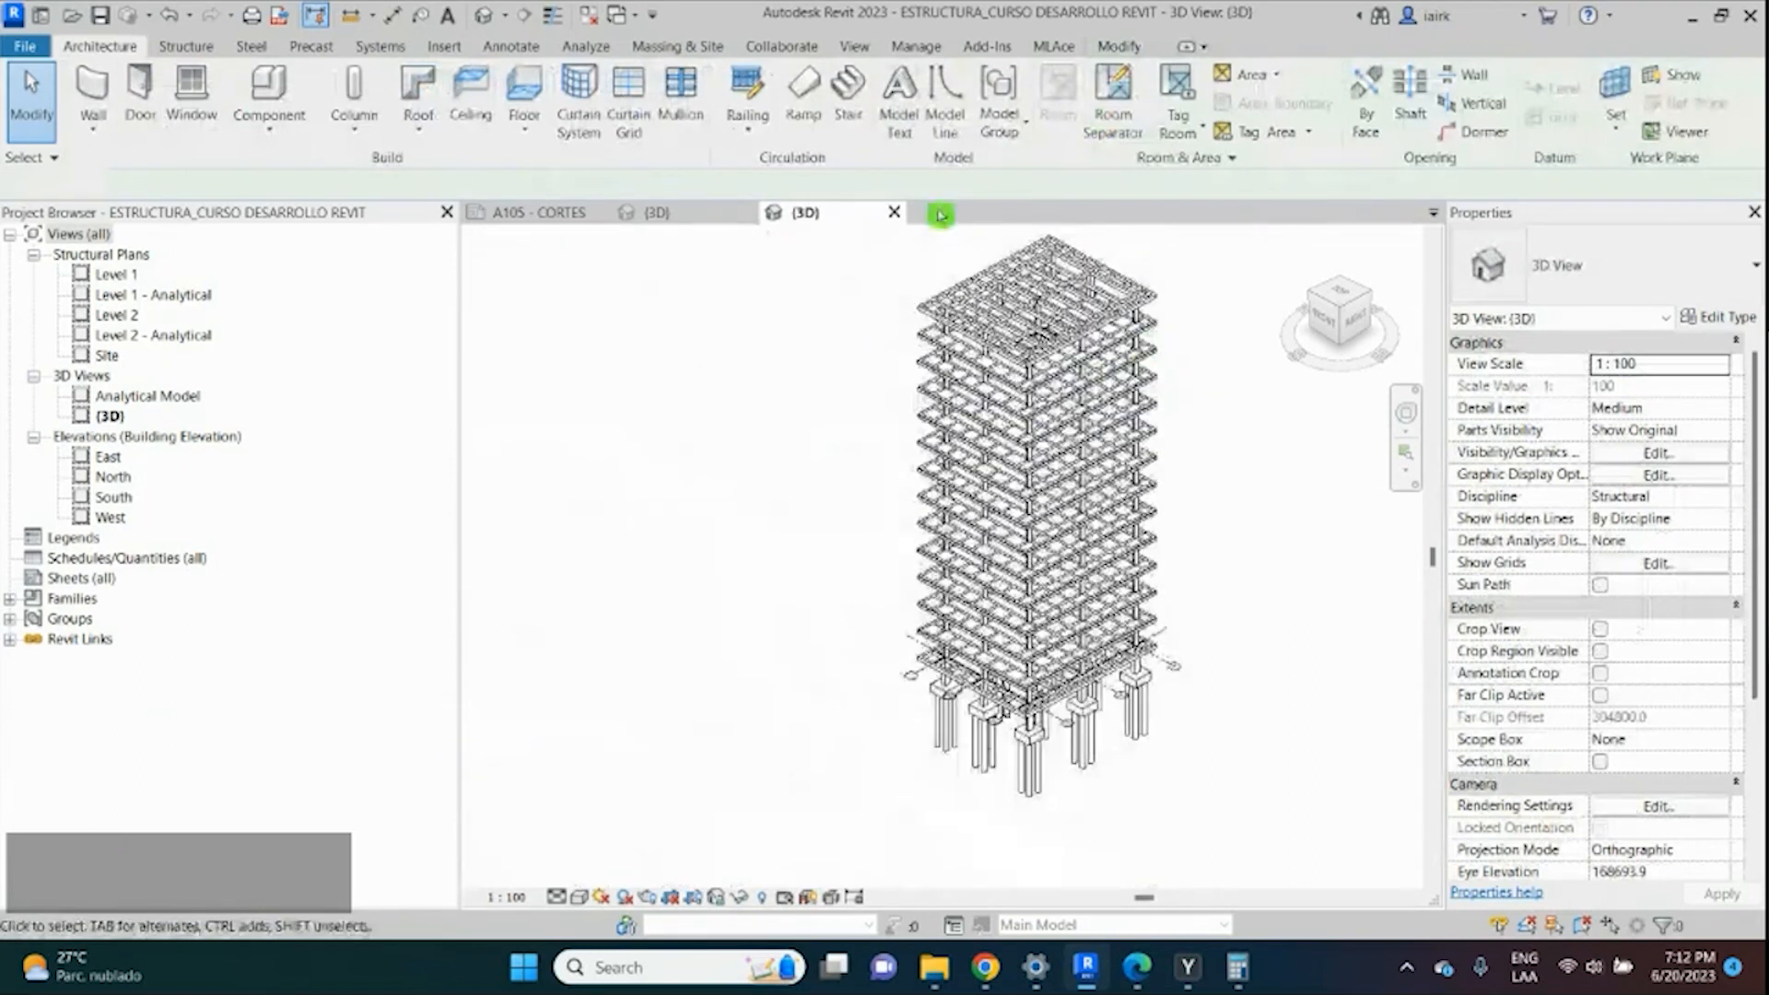
{"action": "left_click", "coordinate": [591, 15]}
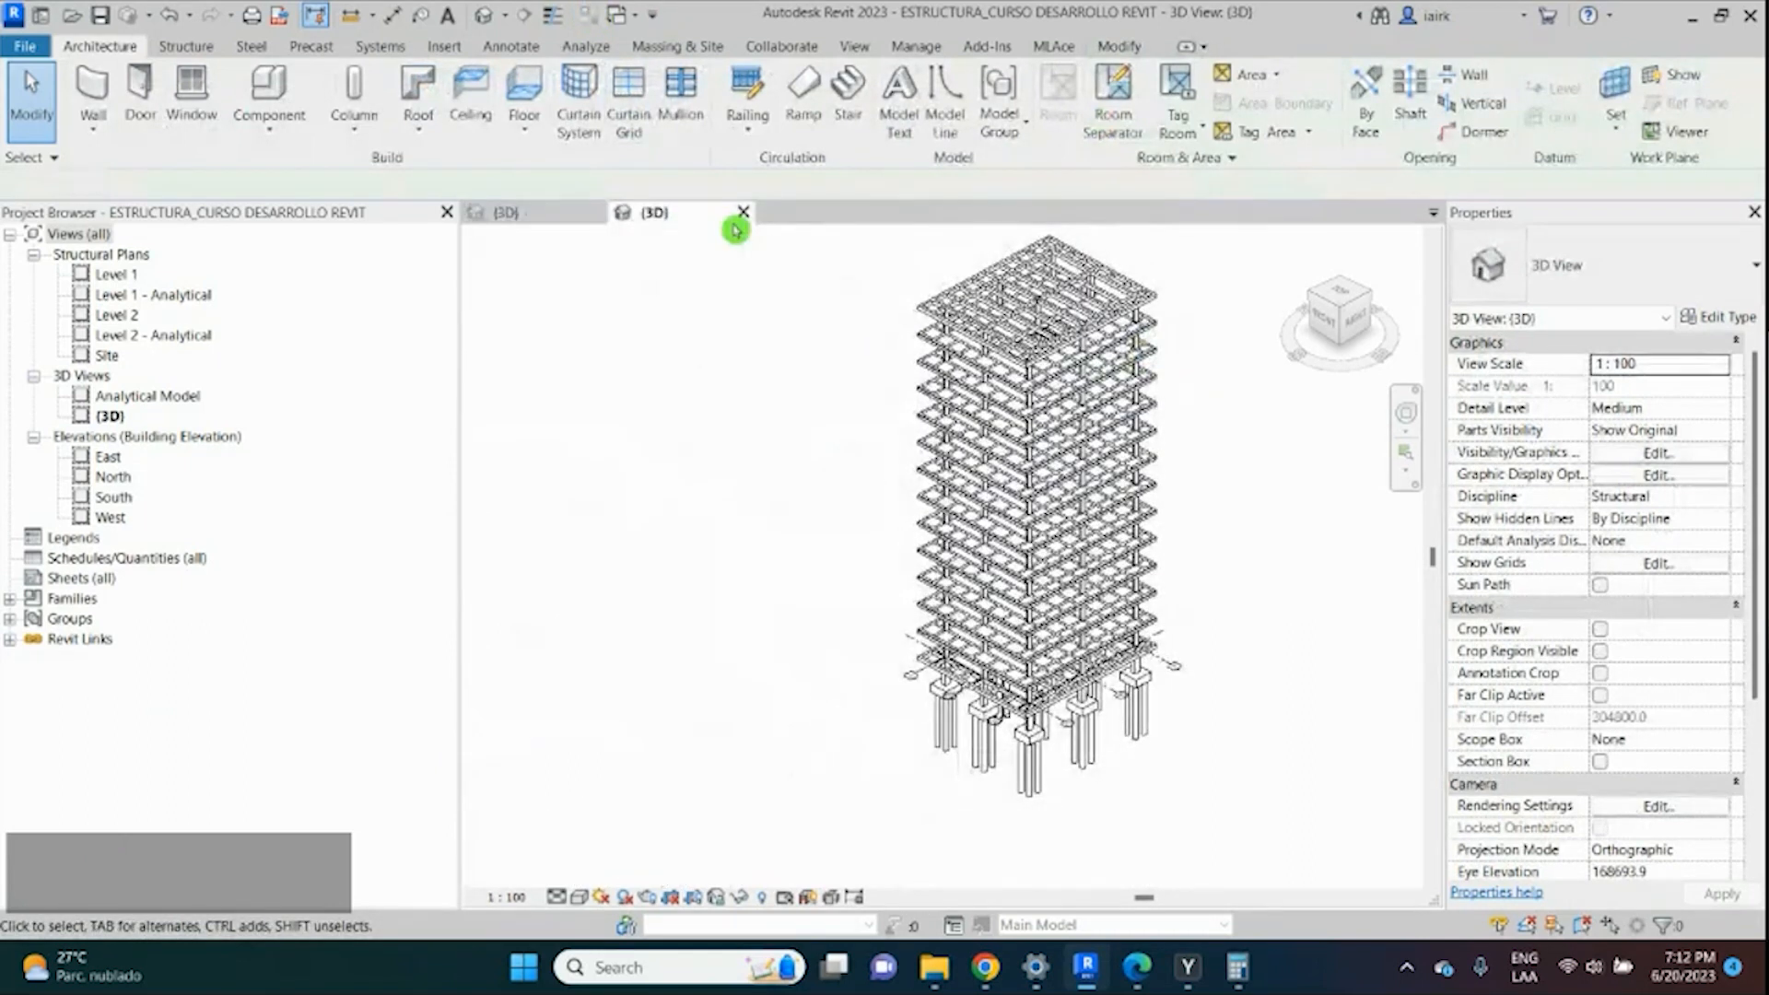
{"action": "left_click", "coordinate": [742, 212]}
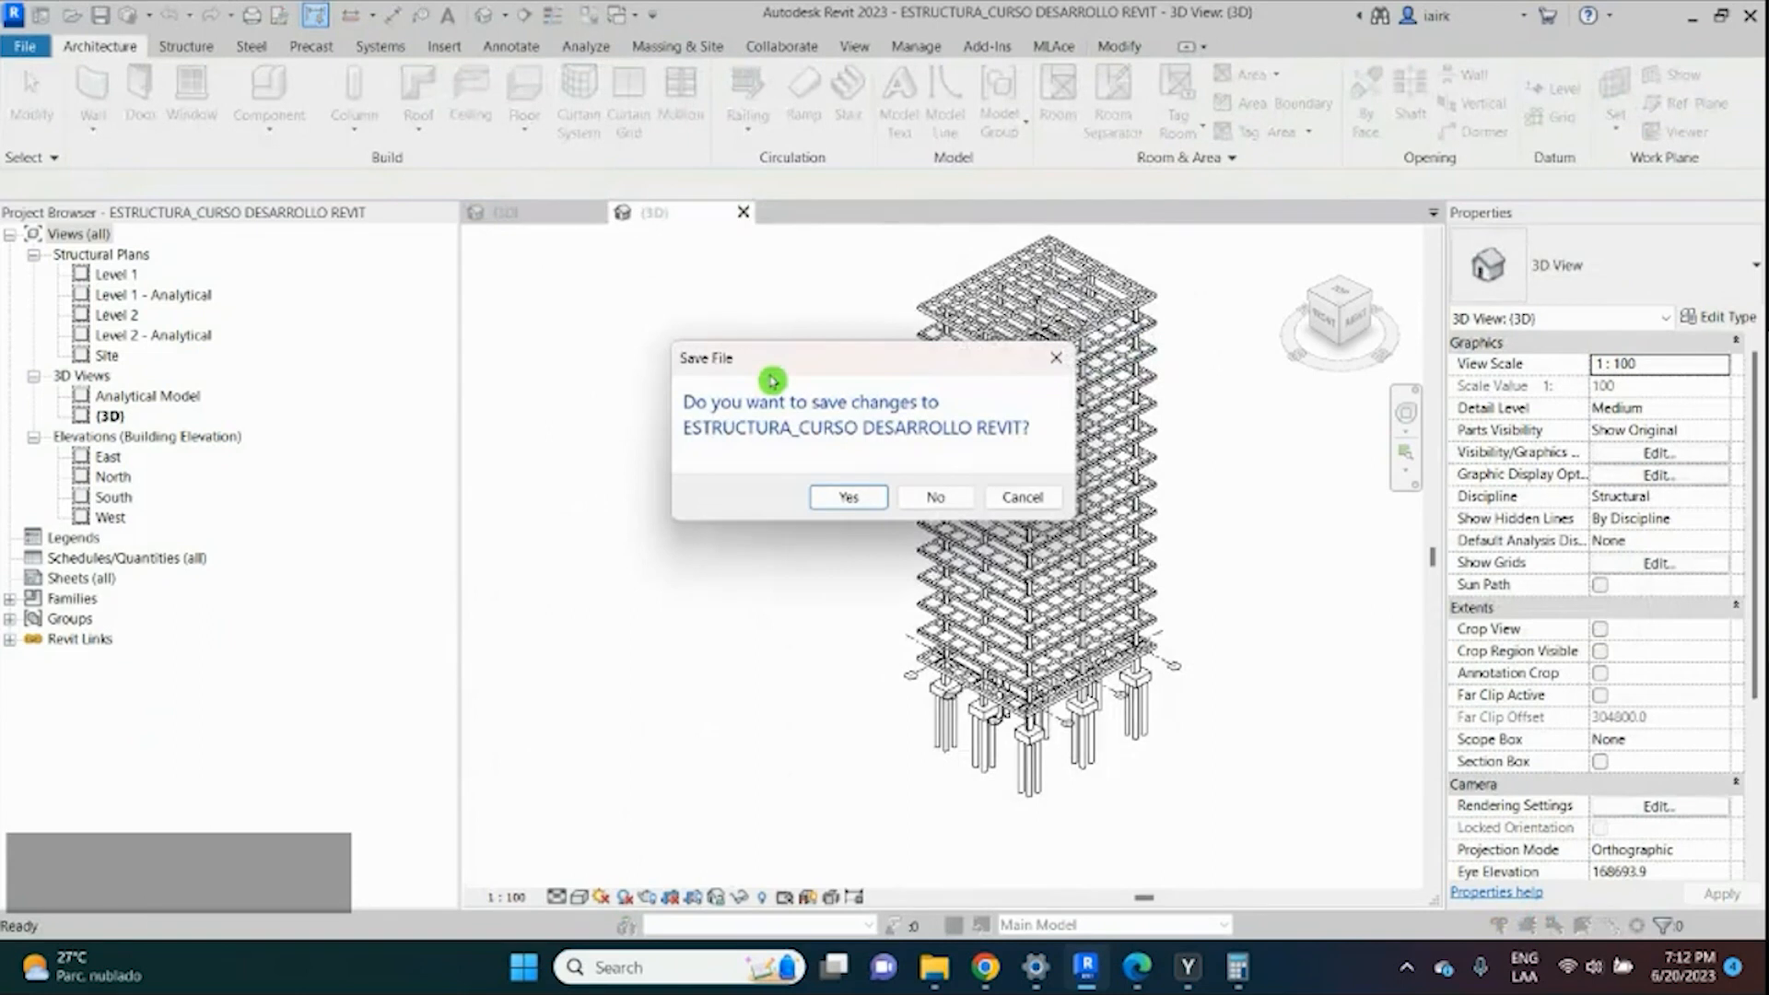
{"action": "left_click", "coordinate": [850, 490]}
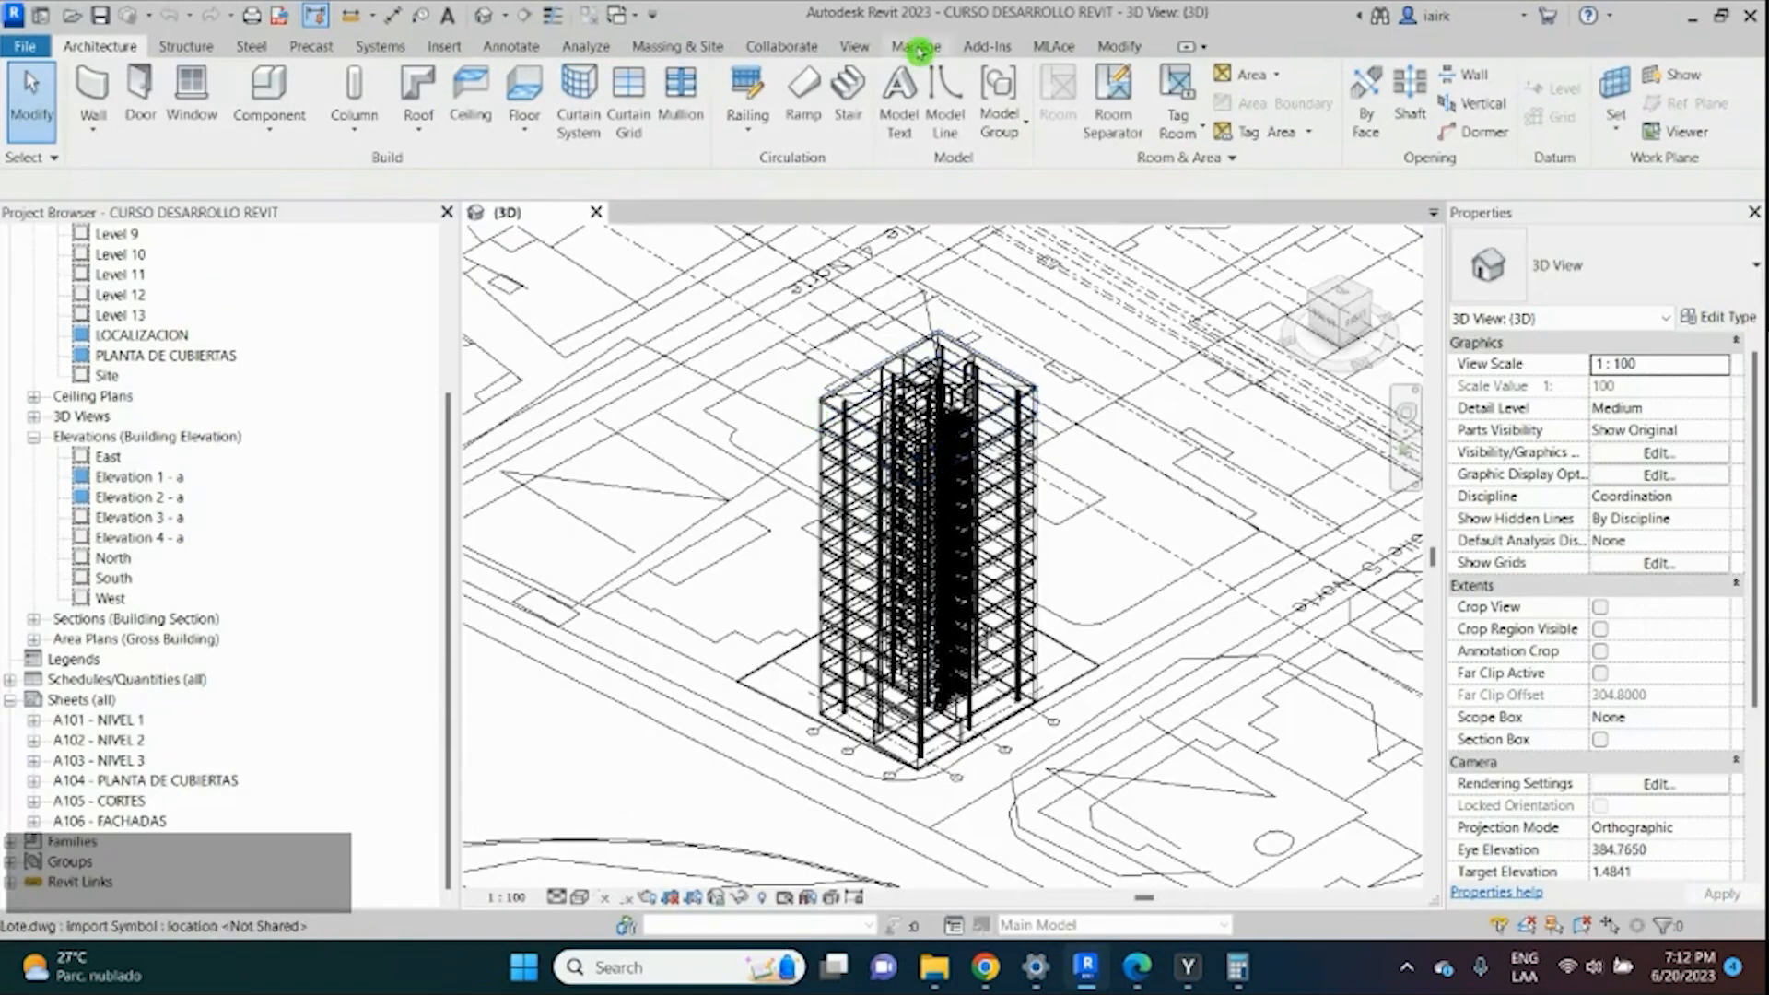
Reload the unloaded ESTRUCTURA_CURSO DESARROLLO REVIT link in the CURSO DESARROLLO REVIT project.
{"action": "left_click", "coordinate": [917, 47]}
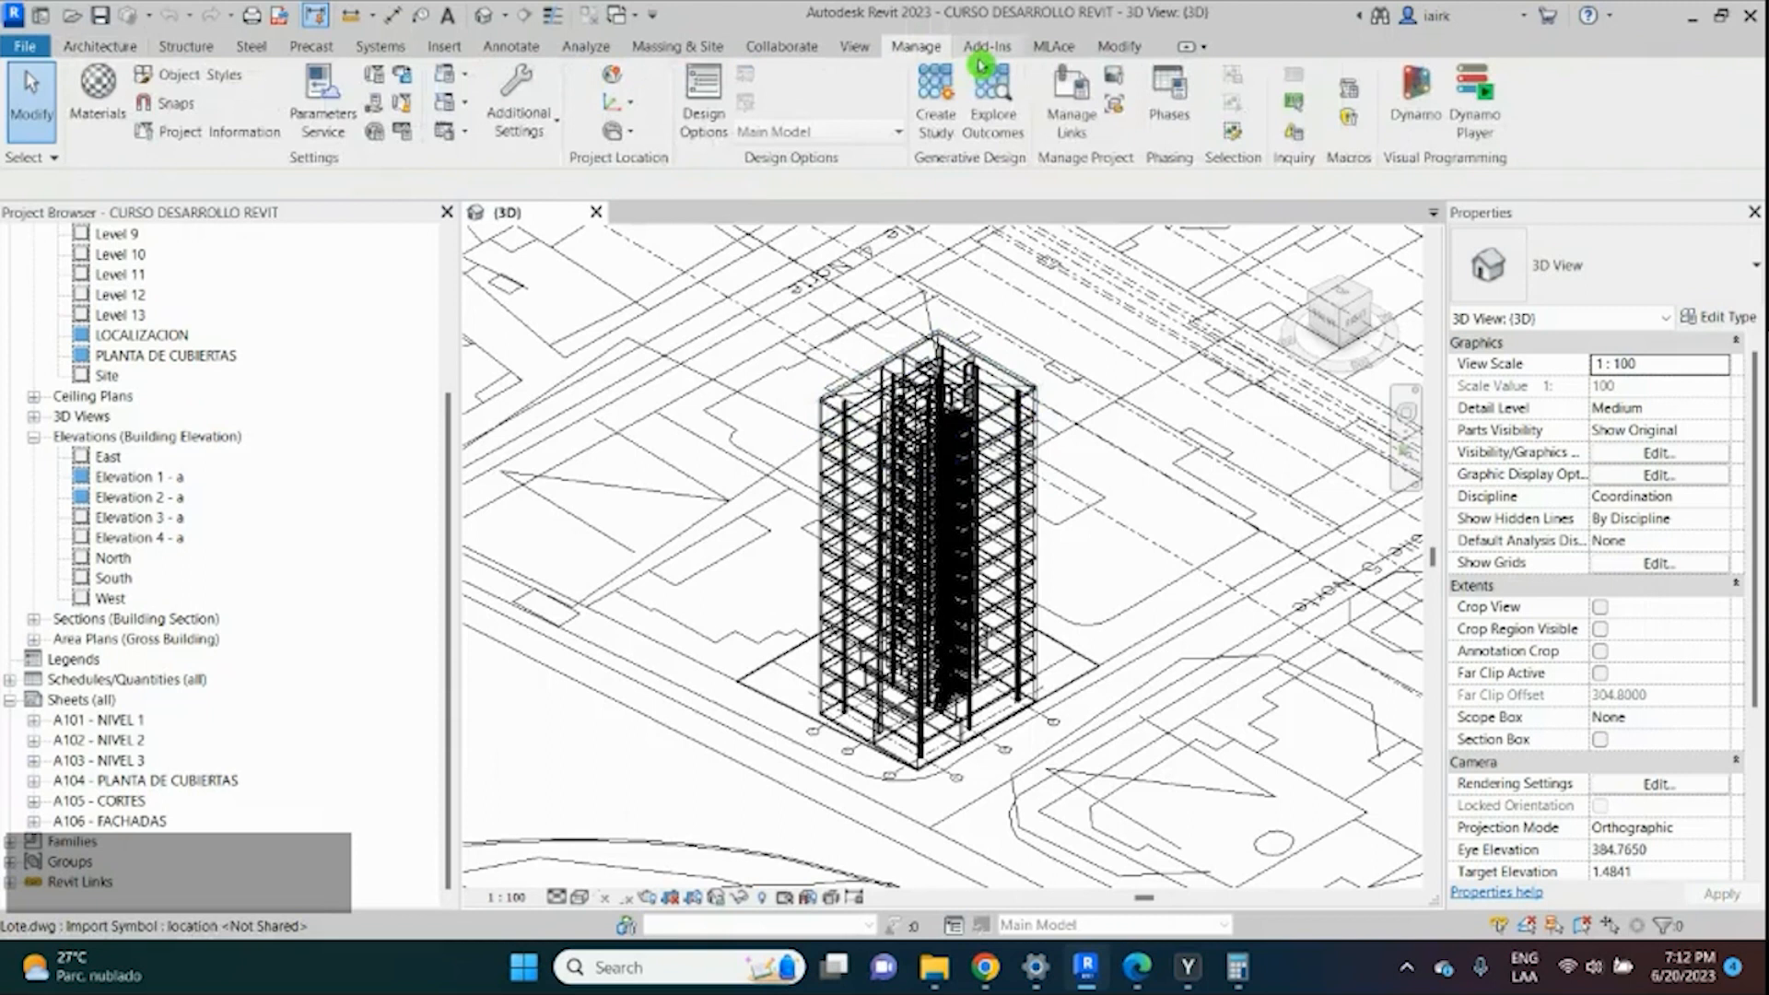
{"action": "left_click", "coordinate": [1063, 102]}
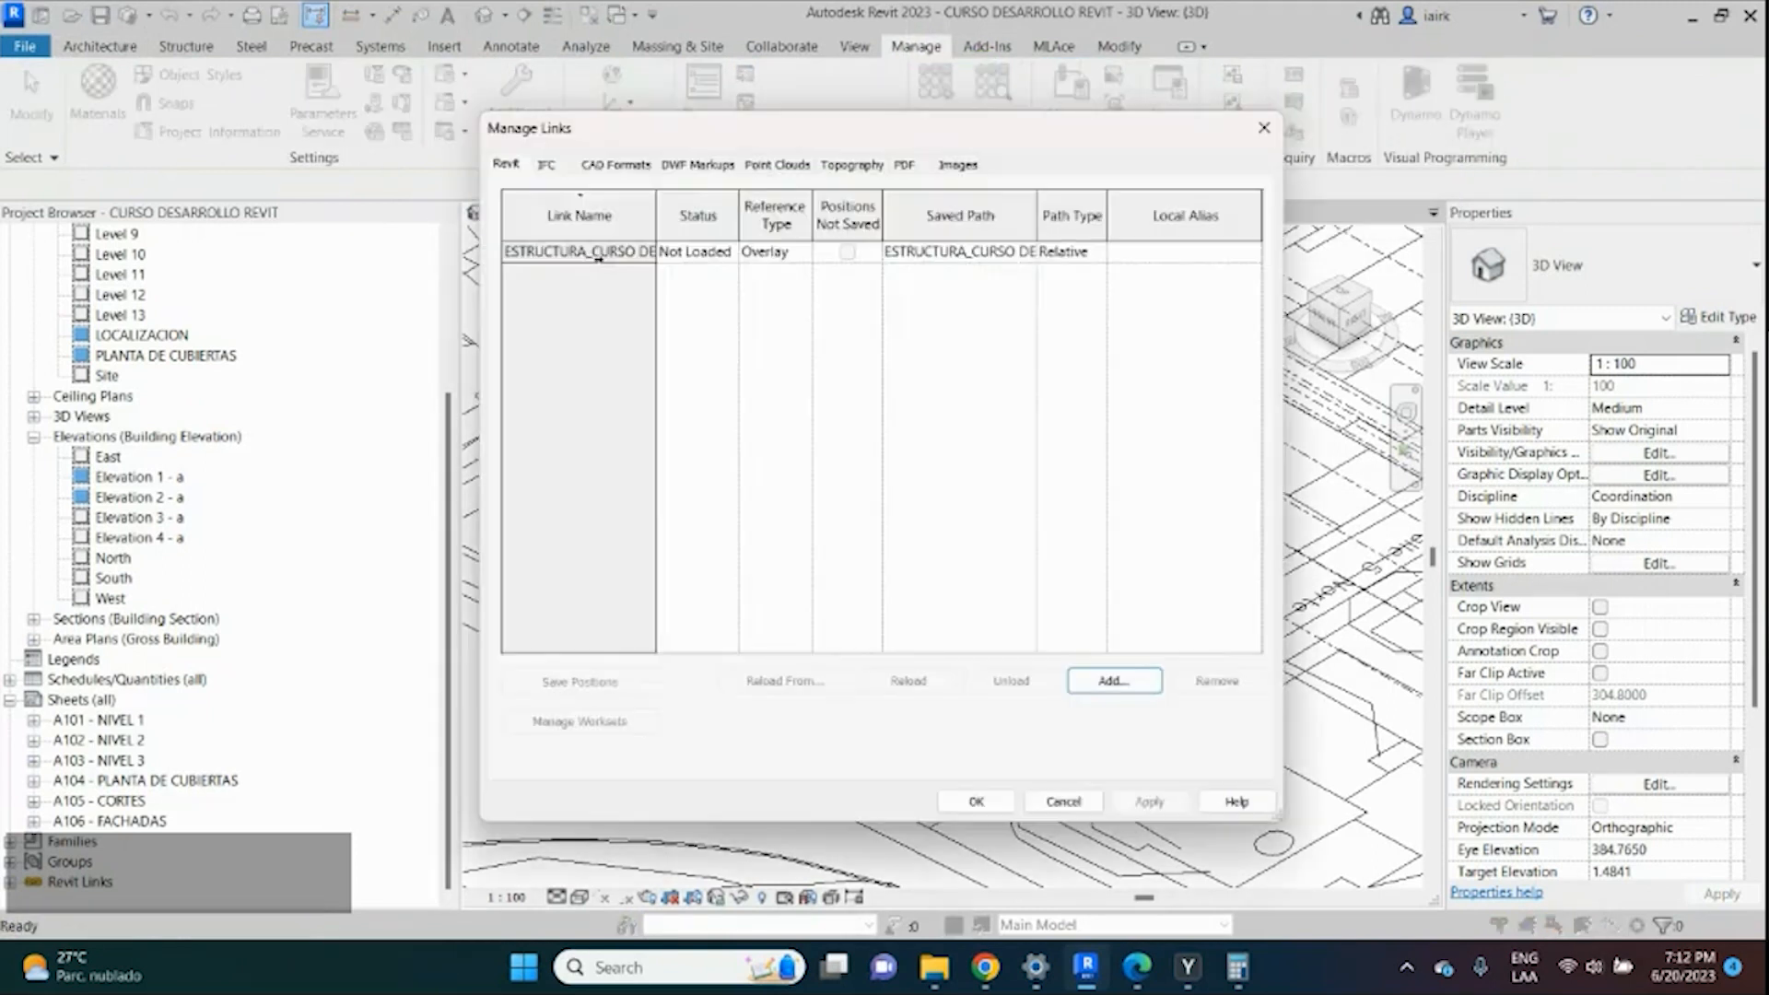
{"action": "left_click", "coordinate": [599, 253]}
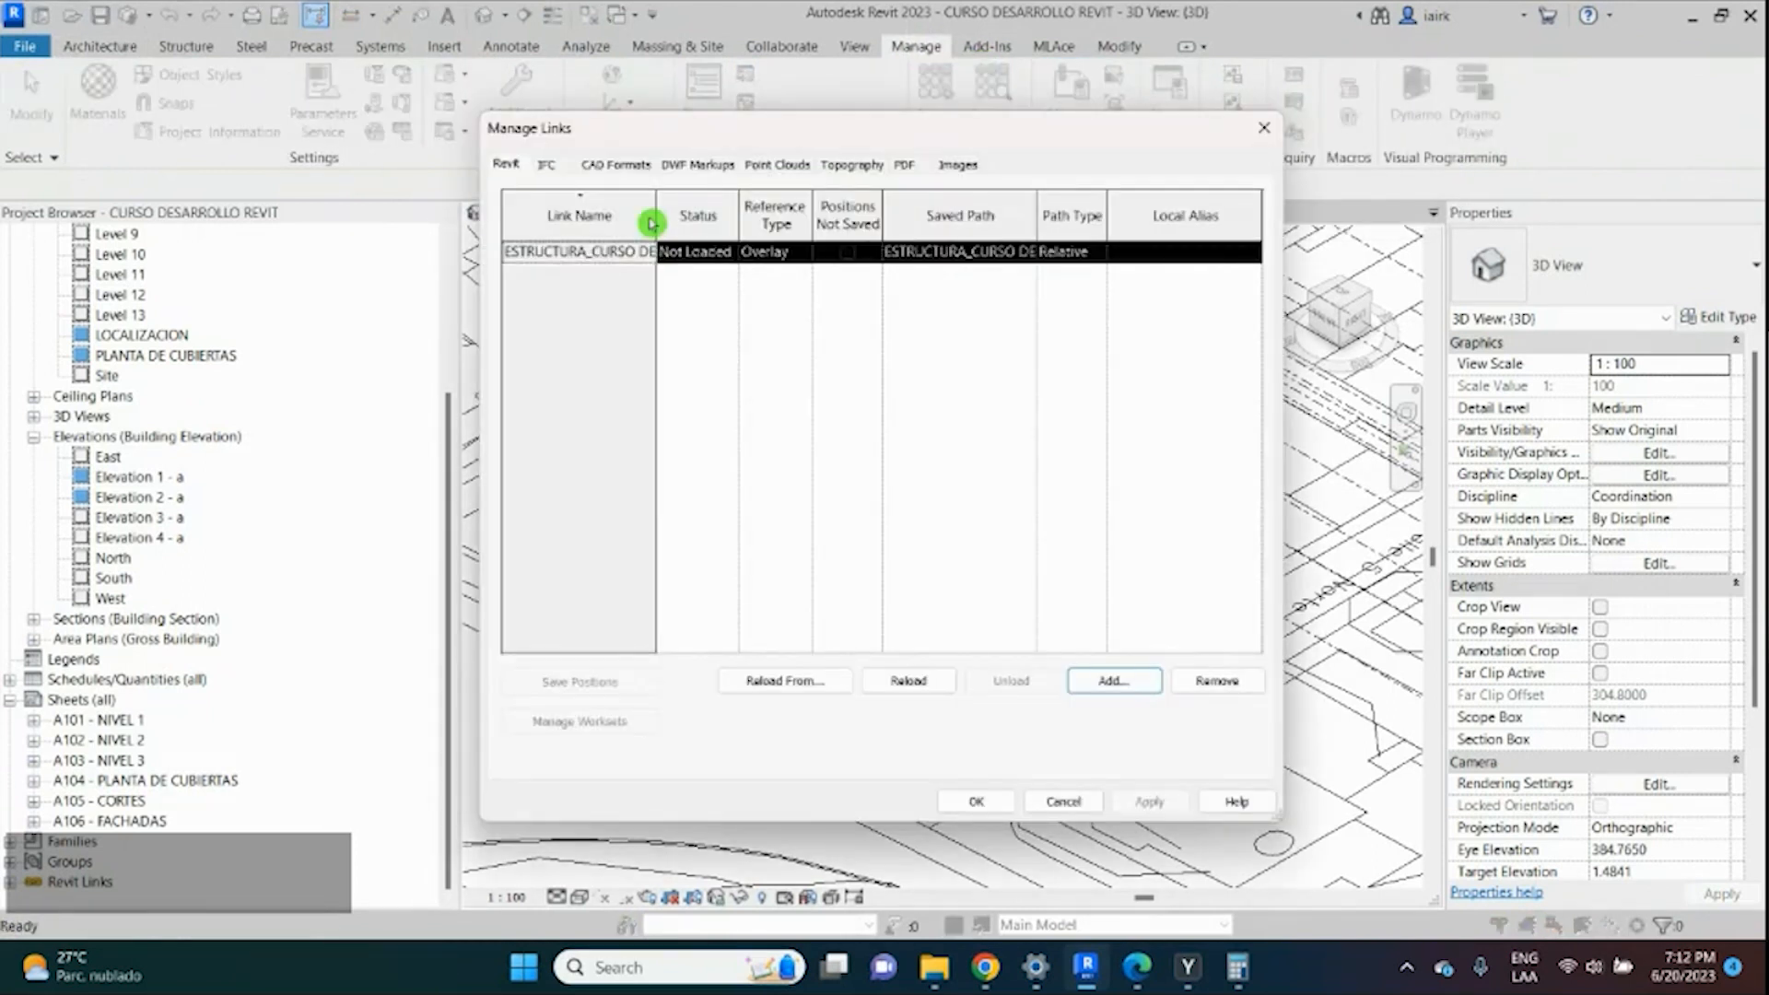
{"action": "left_click_drag", "start_coordinate": [654, 222], "coordinate": [696, 222]}
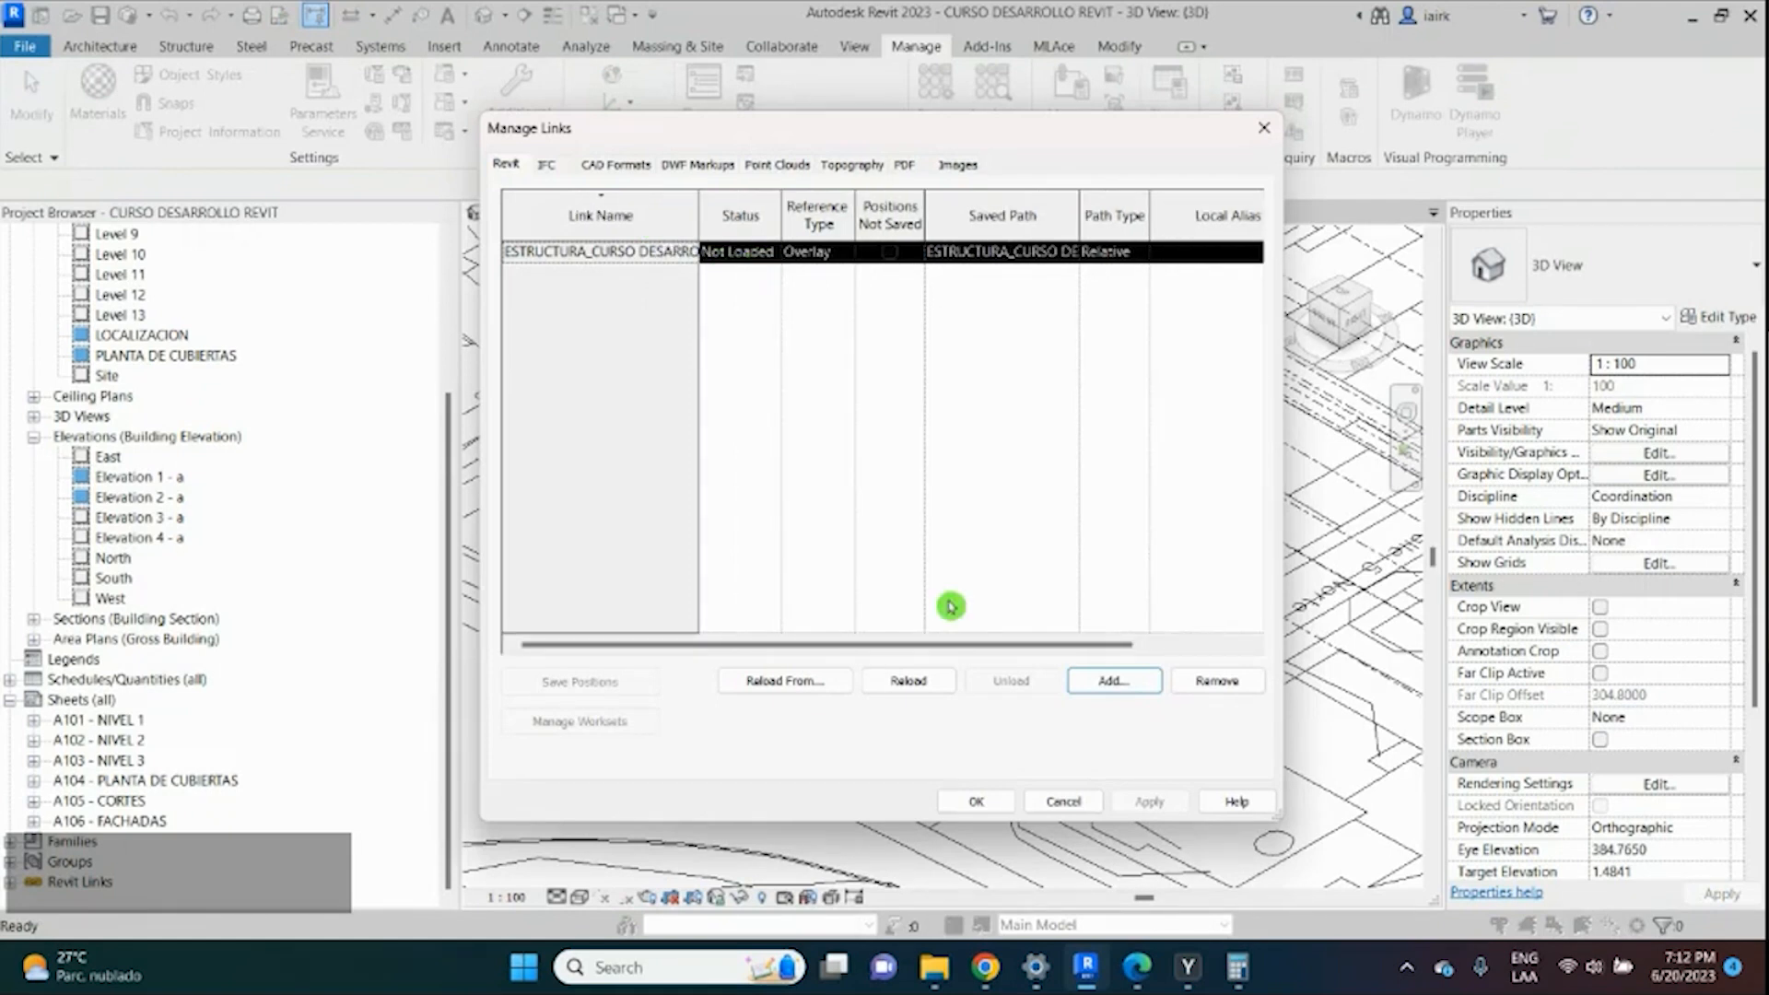
{"action": "left_click", "coordinate": [902, 684]}
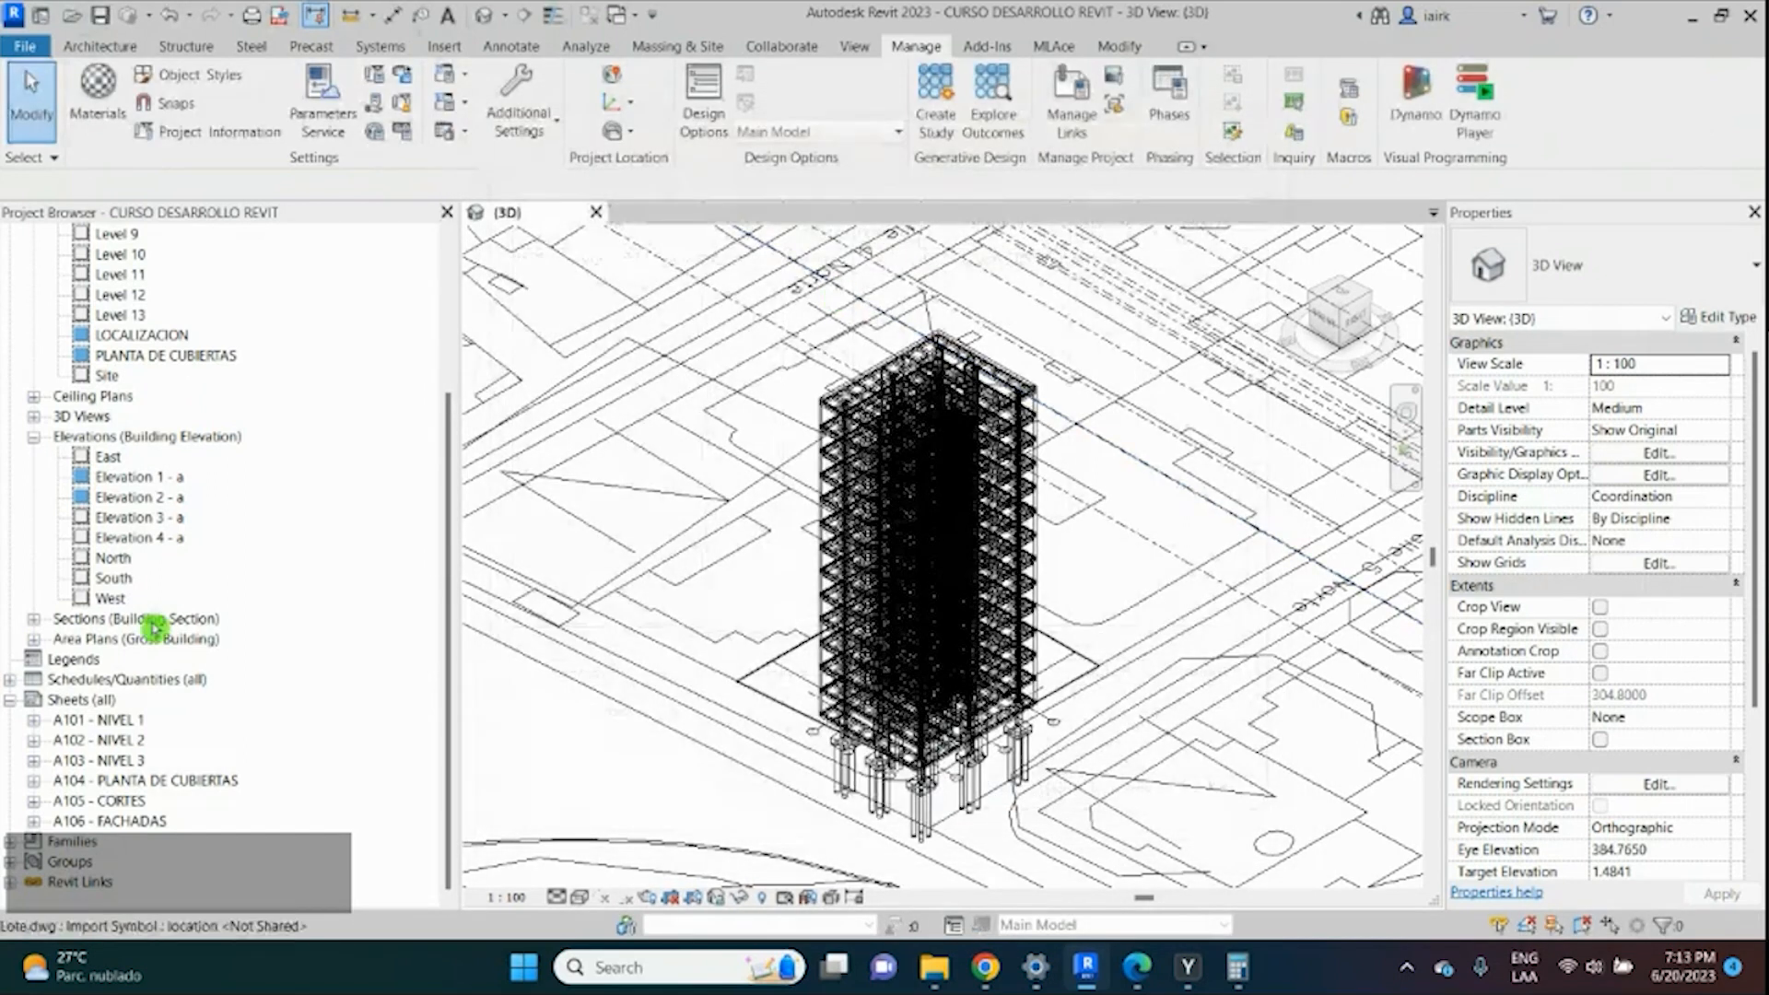
Open the A105 - CORTES sheet and activate the Section 1 viewport for editing.
{"action": "double_click", "coordinate": [100, 801]}
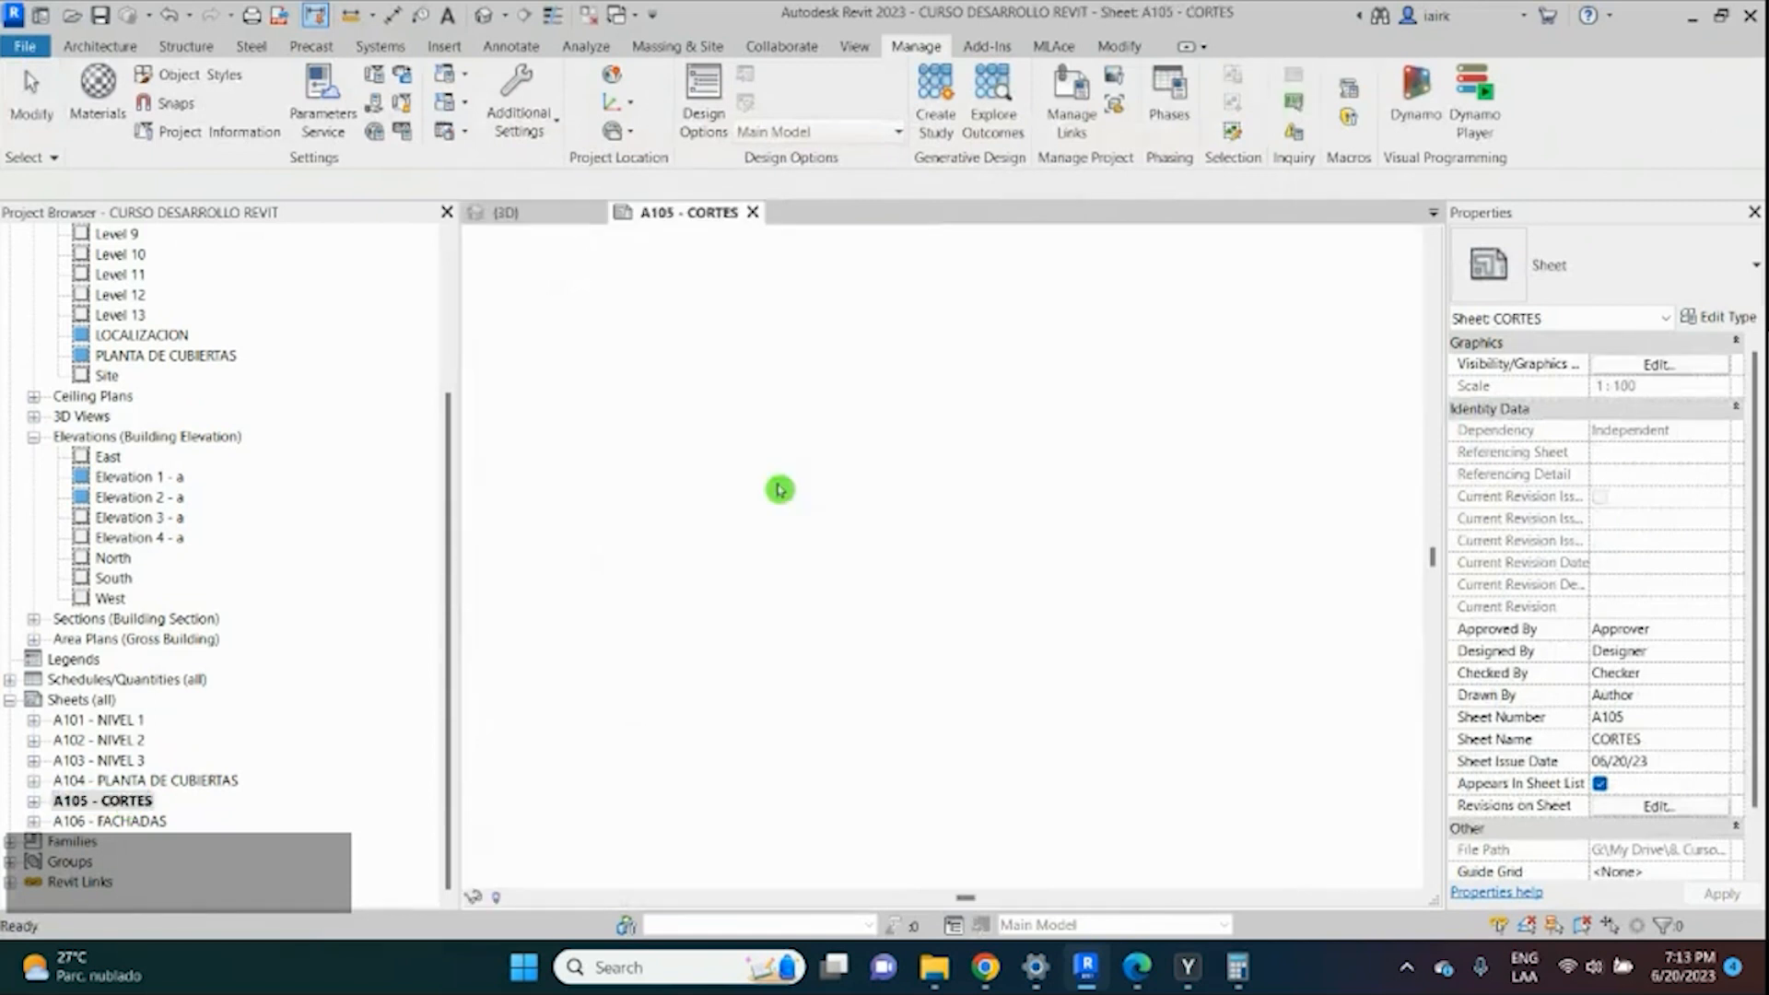
{"action": "scroll", "coordinate": [624, 497], "scroll_direction": "up", "scroll_amount": 6}
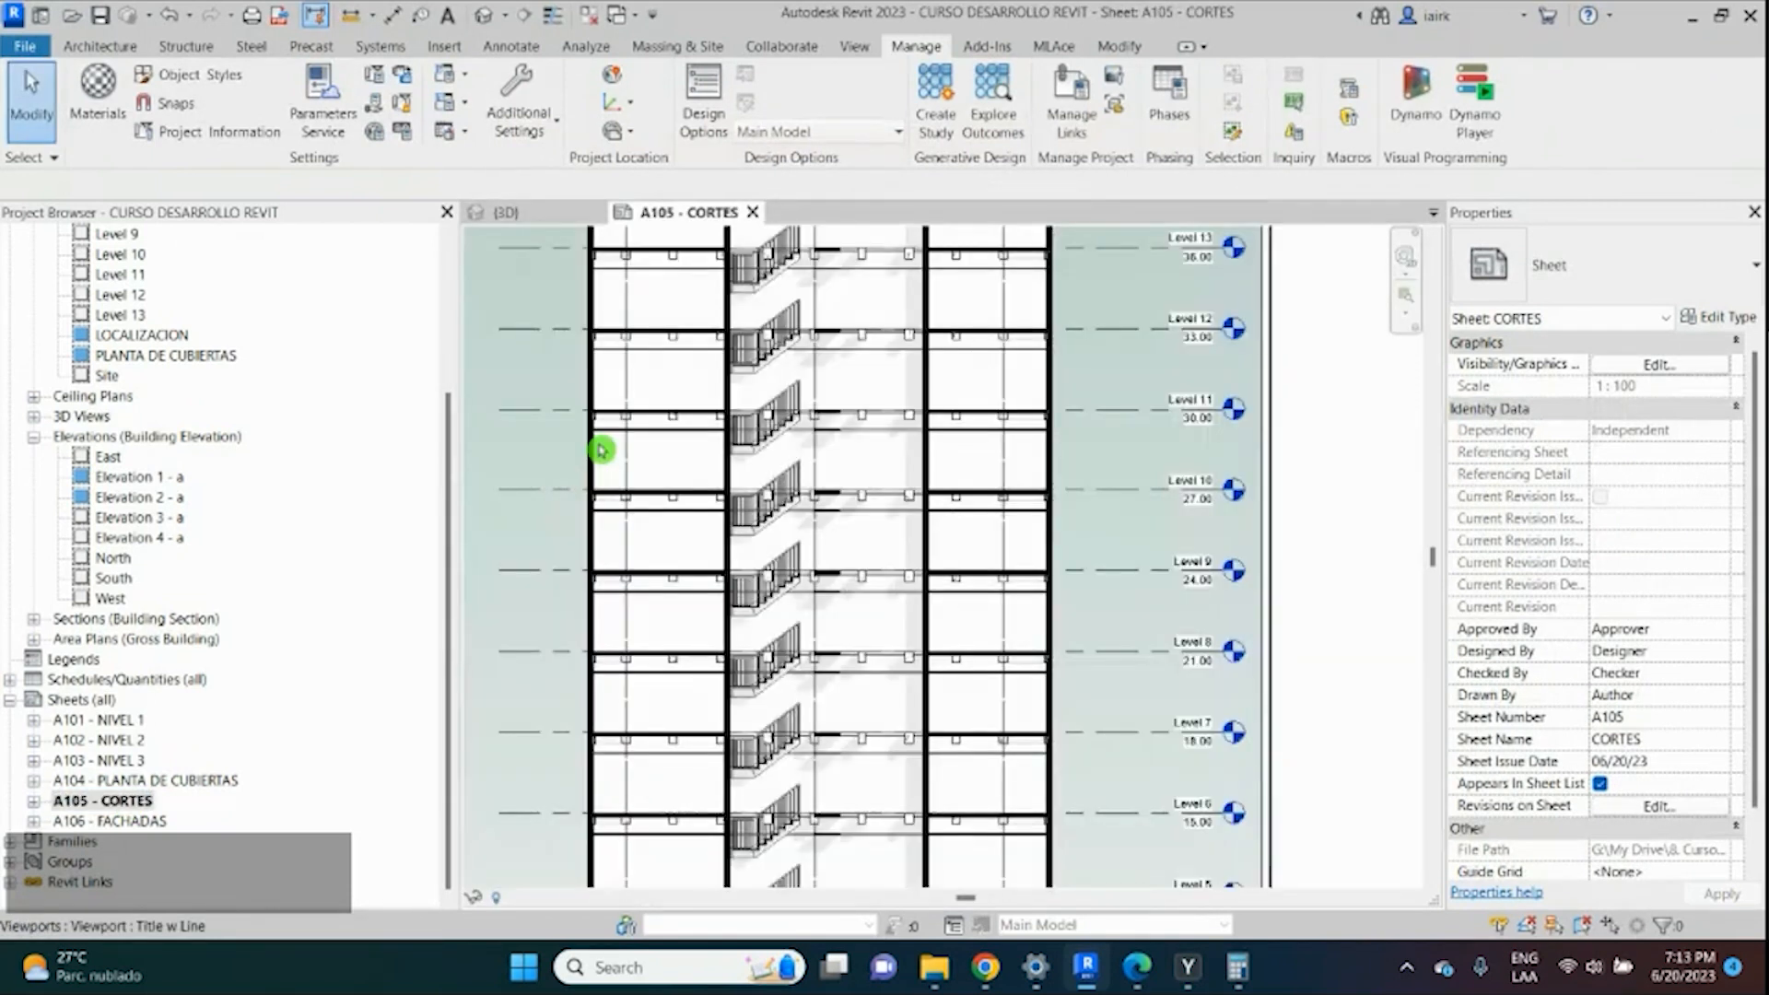
{"action": "key", "text": "Tab"}
{"action": "left_click", "coordinate": [736, 376]}
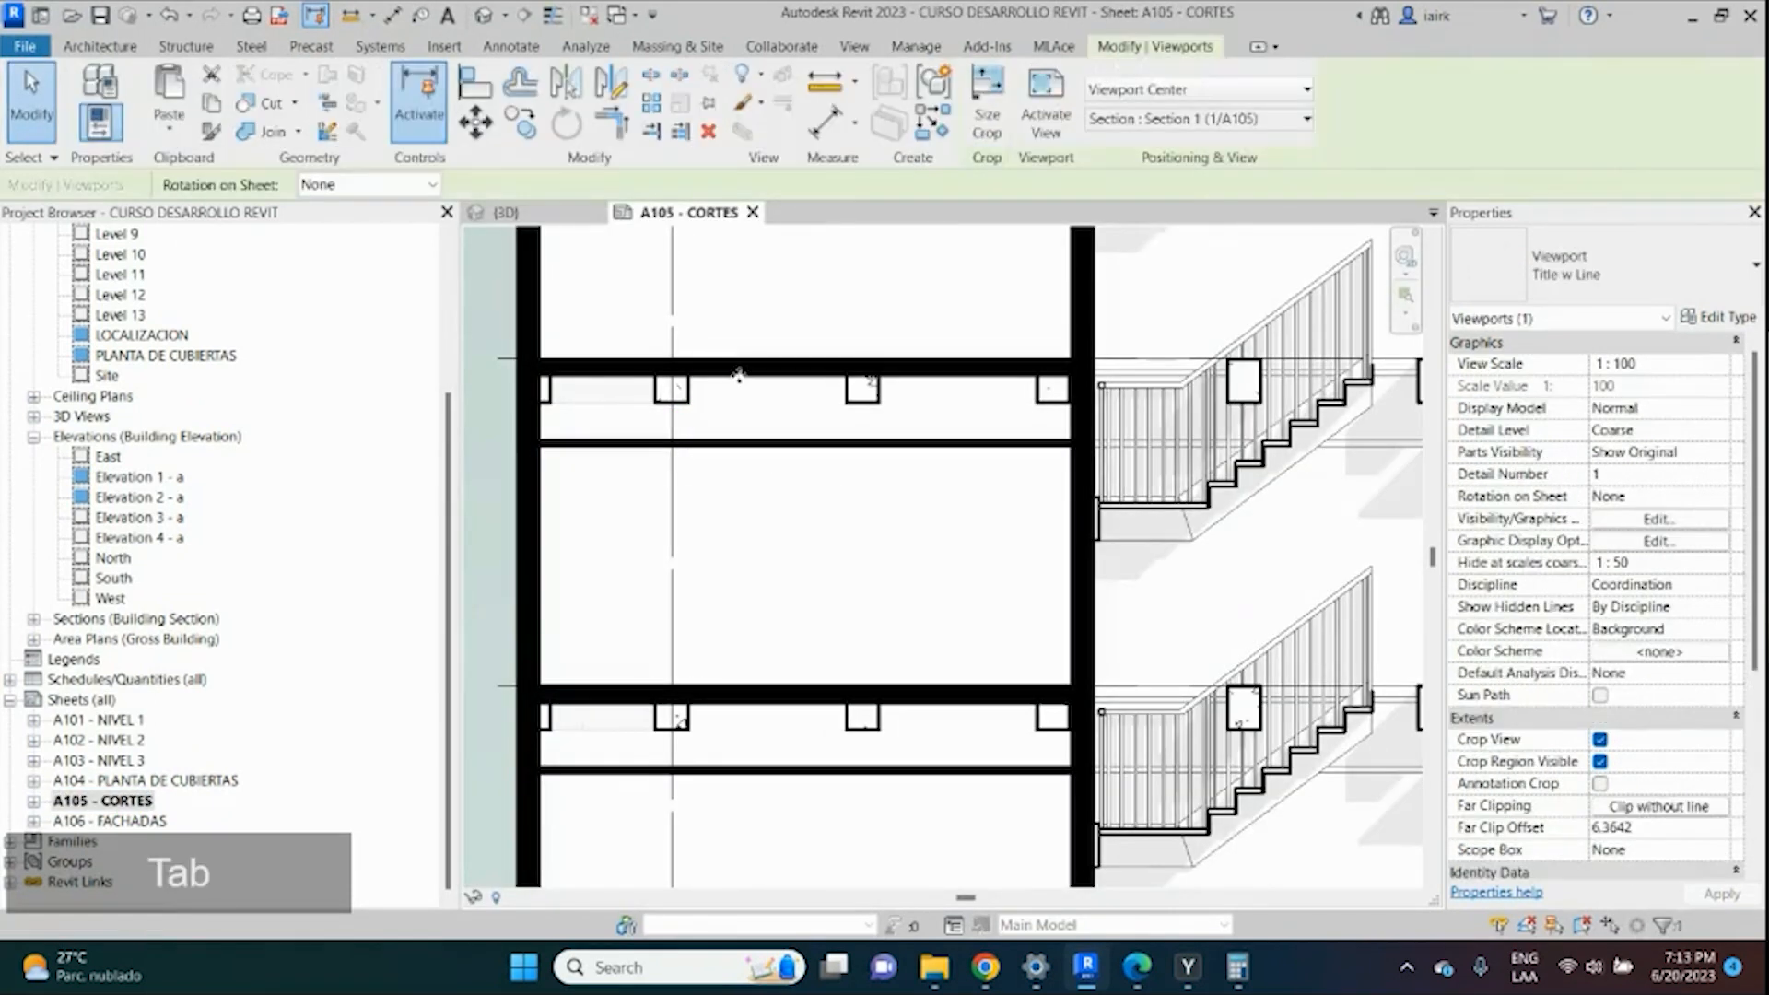
{"action": "double_click", "coordinate": [750, 385]}
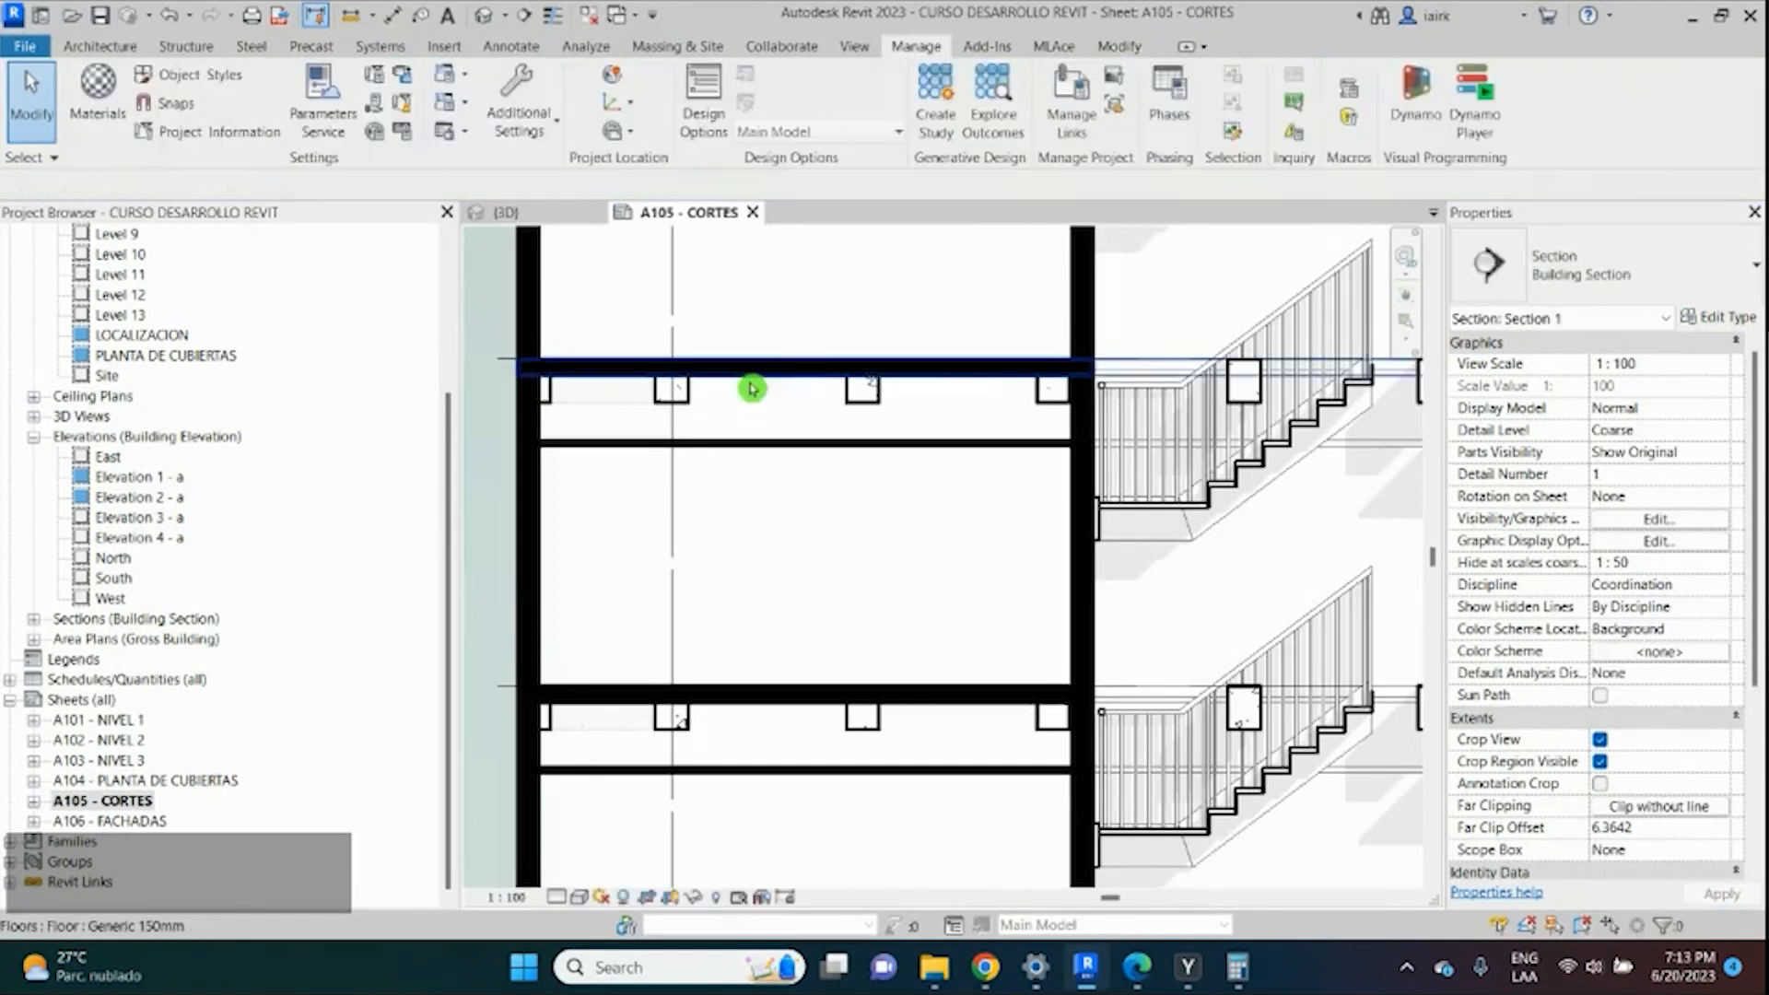
Select all Generic 150mm floors from a slab in Section 1, remove them, and check the remaining structural slabs.
{"action": "left_click", "coordinate": [748, 379]}
{"action": "right_click", "coordinate": [746, 376]}
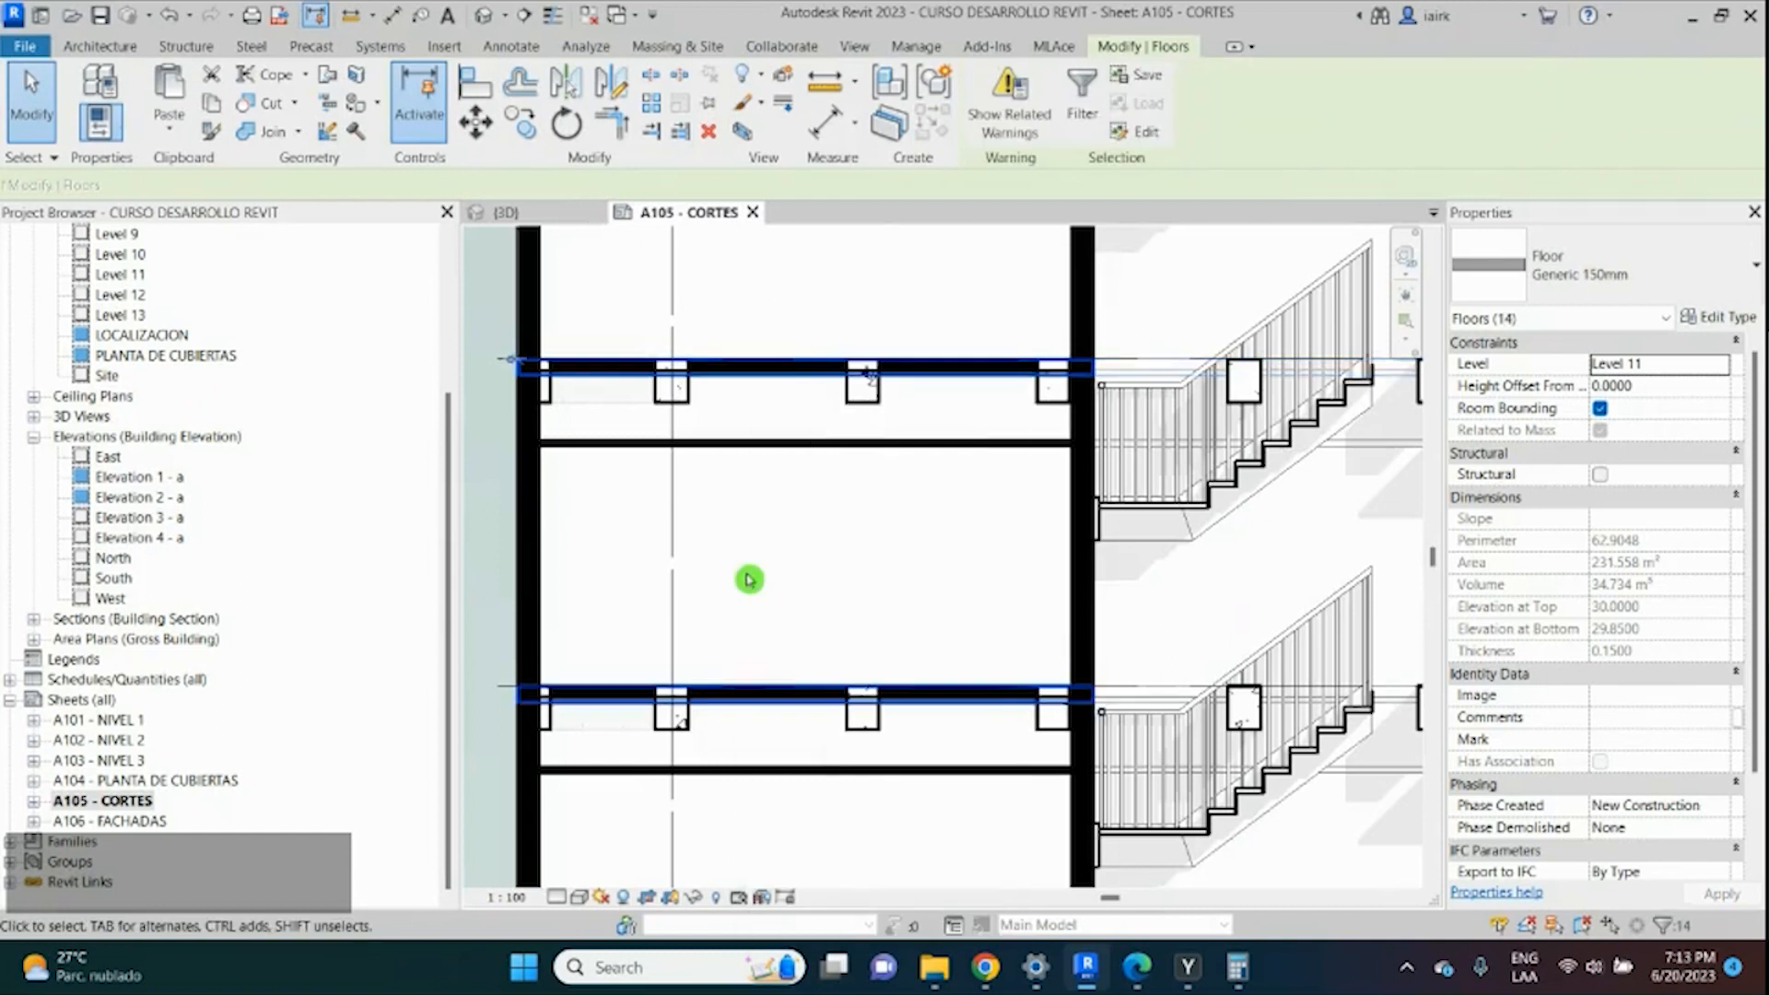
{"action": "scroll", "coordinate": [725, 553], "scroll_direction": "down", "scroll_amount": 5}
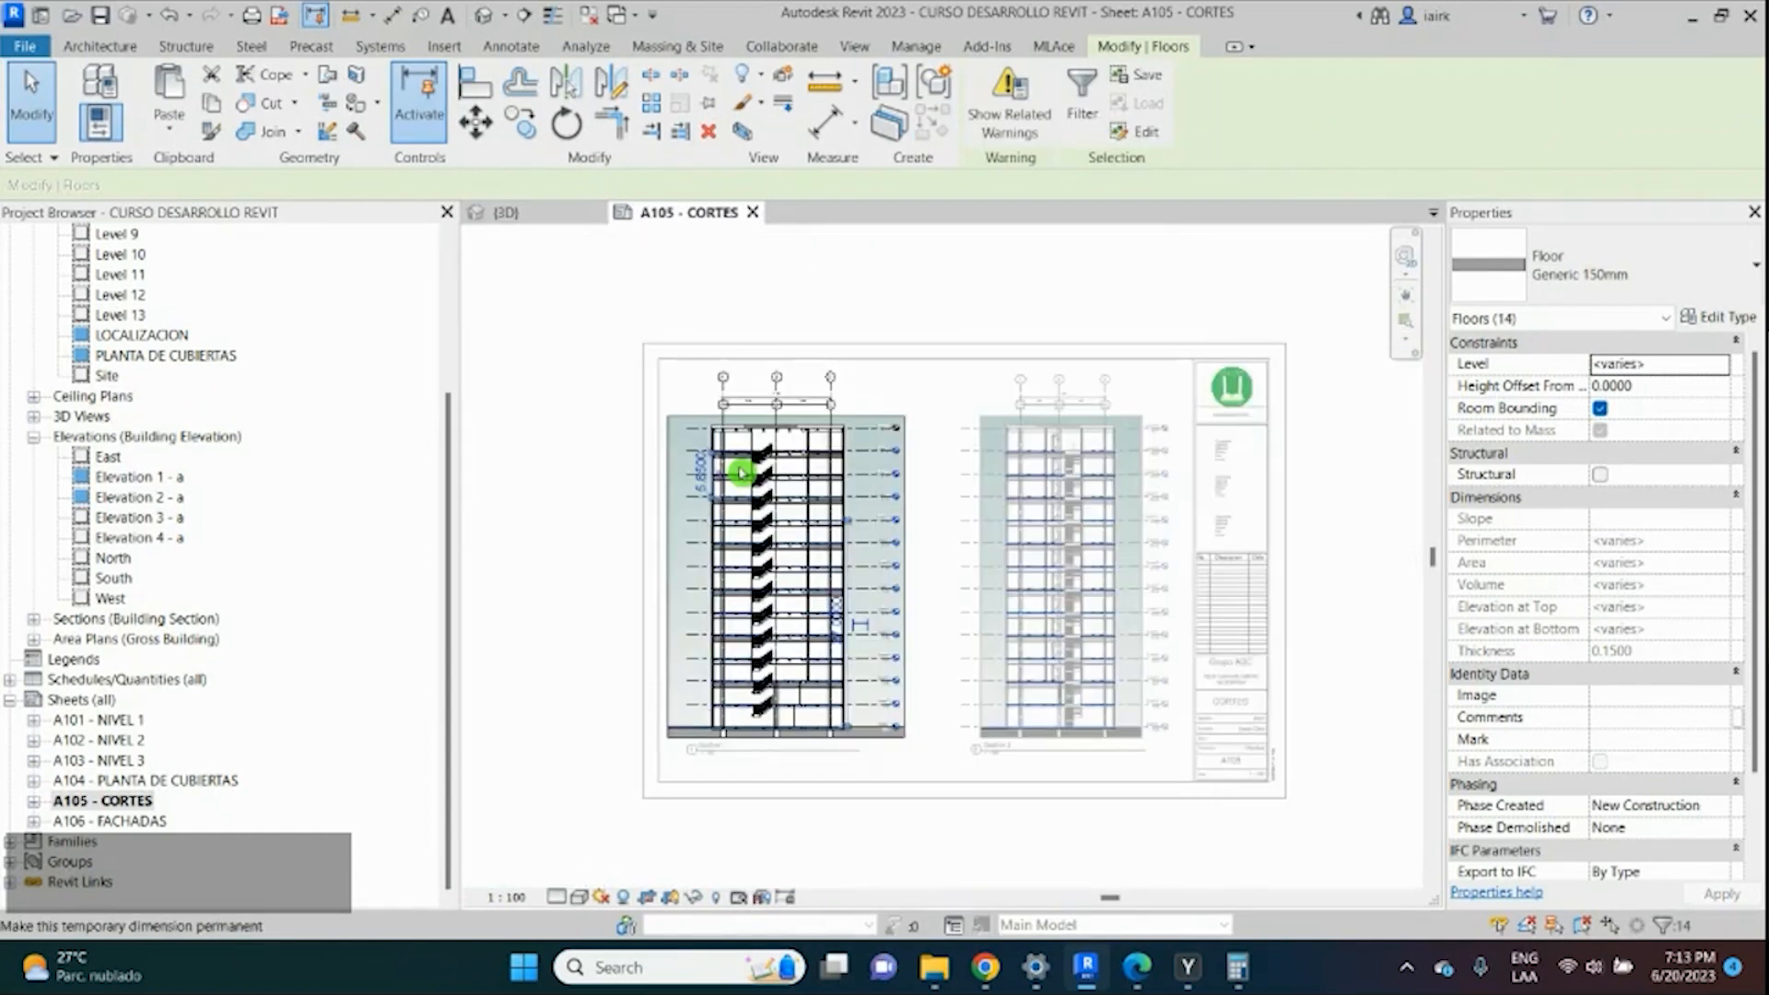
{"action": "scroll", "coordinate": [743, 474], "scroll_direction": "up", "scroll_amount": 3}
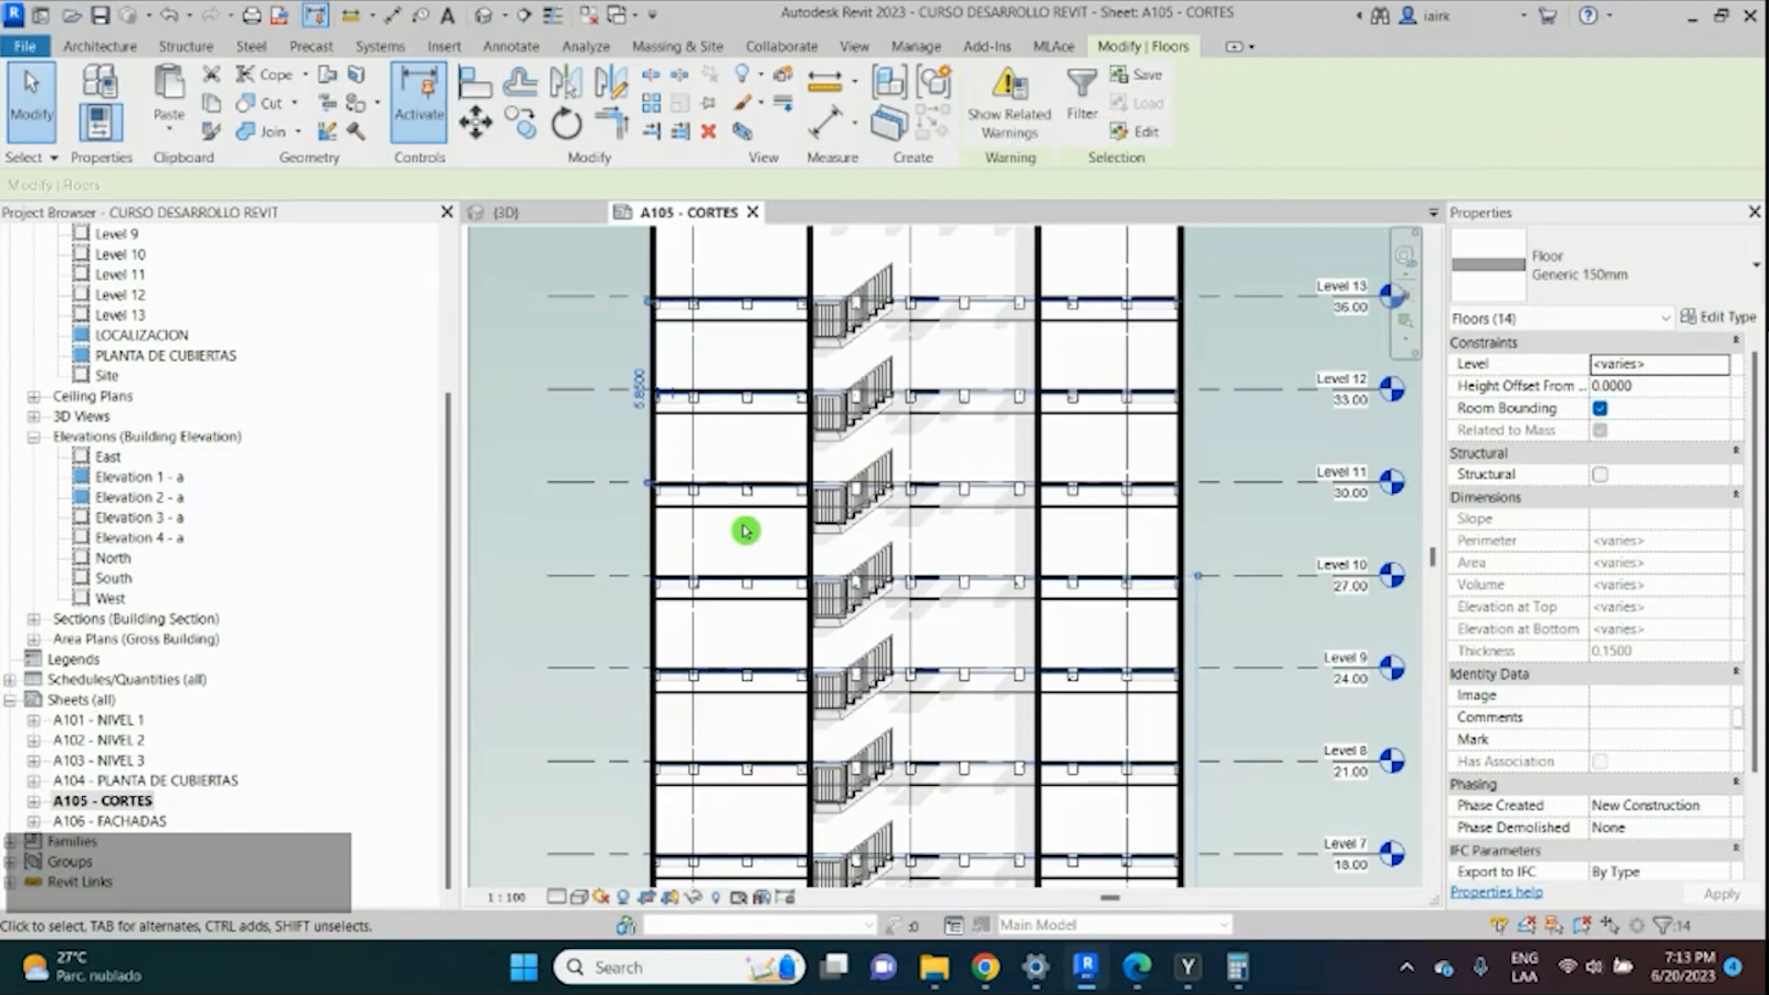
{"action": "double_click", "coordinate": [715, 483]}
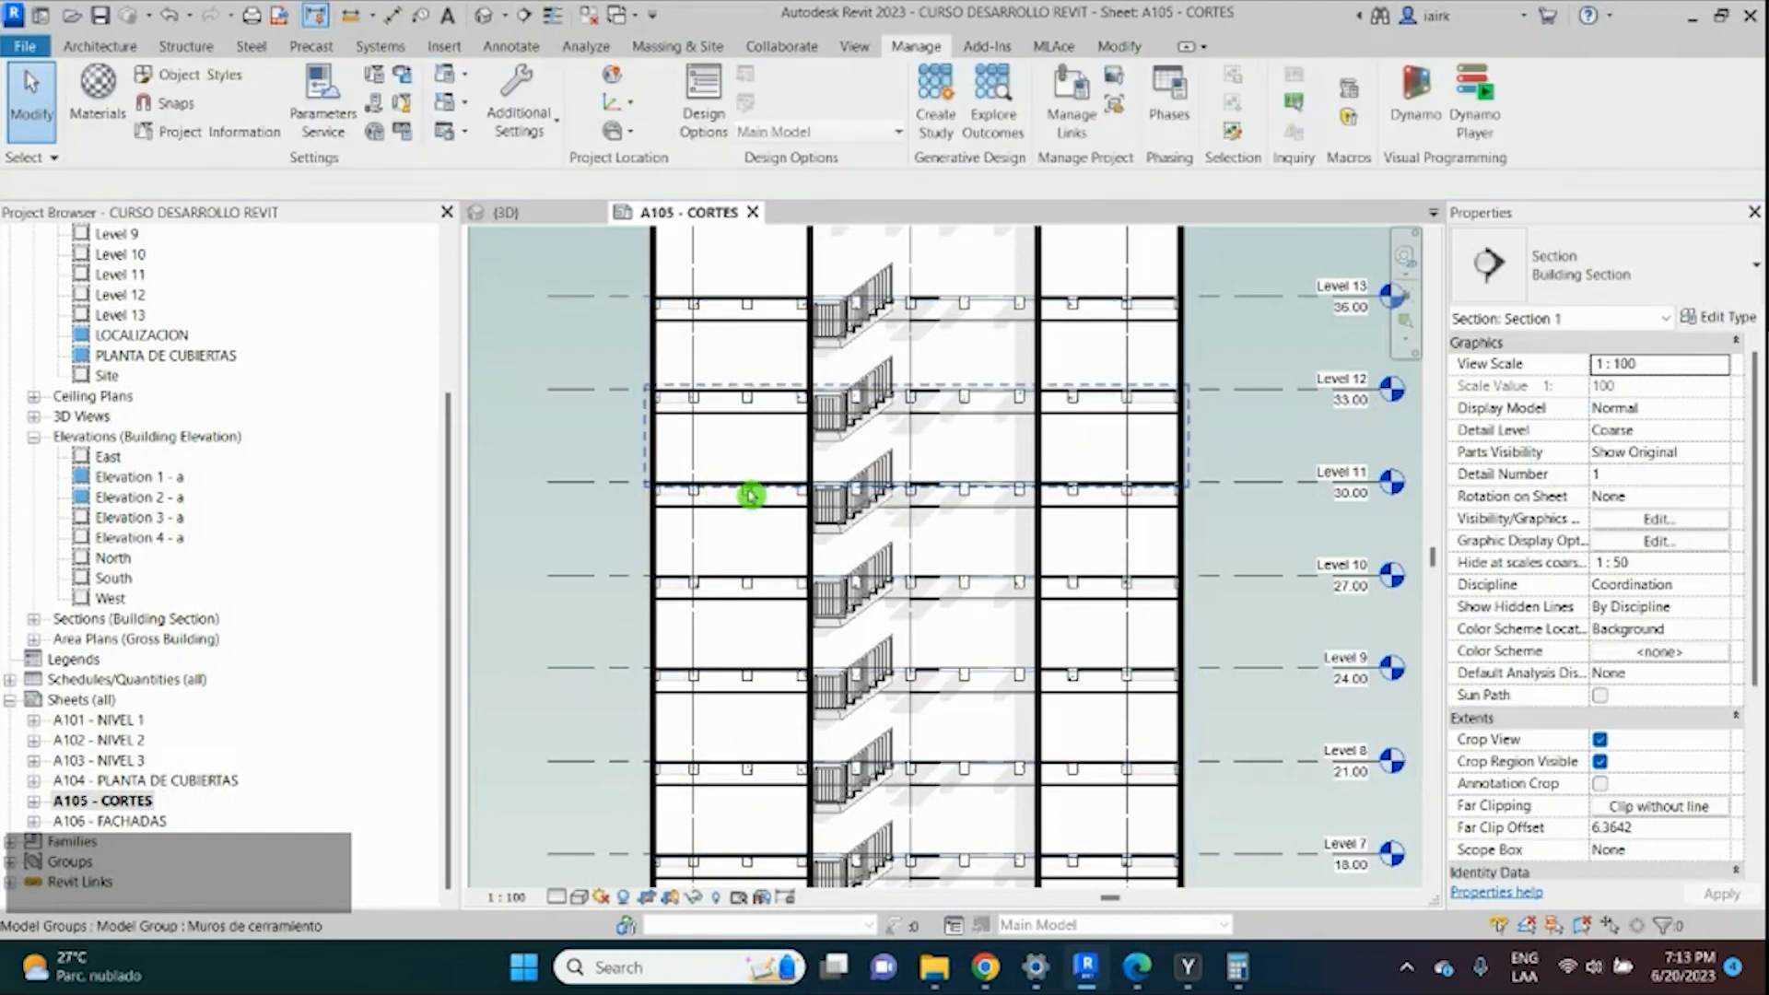
{"action": "scroll", "coordinate": [662, 480], "scroll_direction": "up", "scroll_amount": 5}
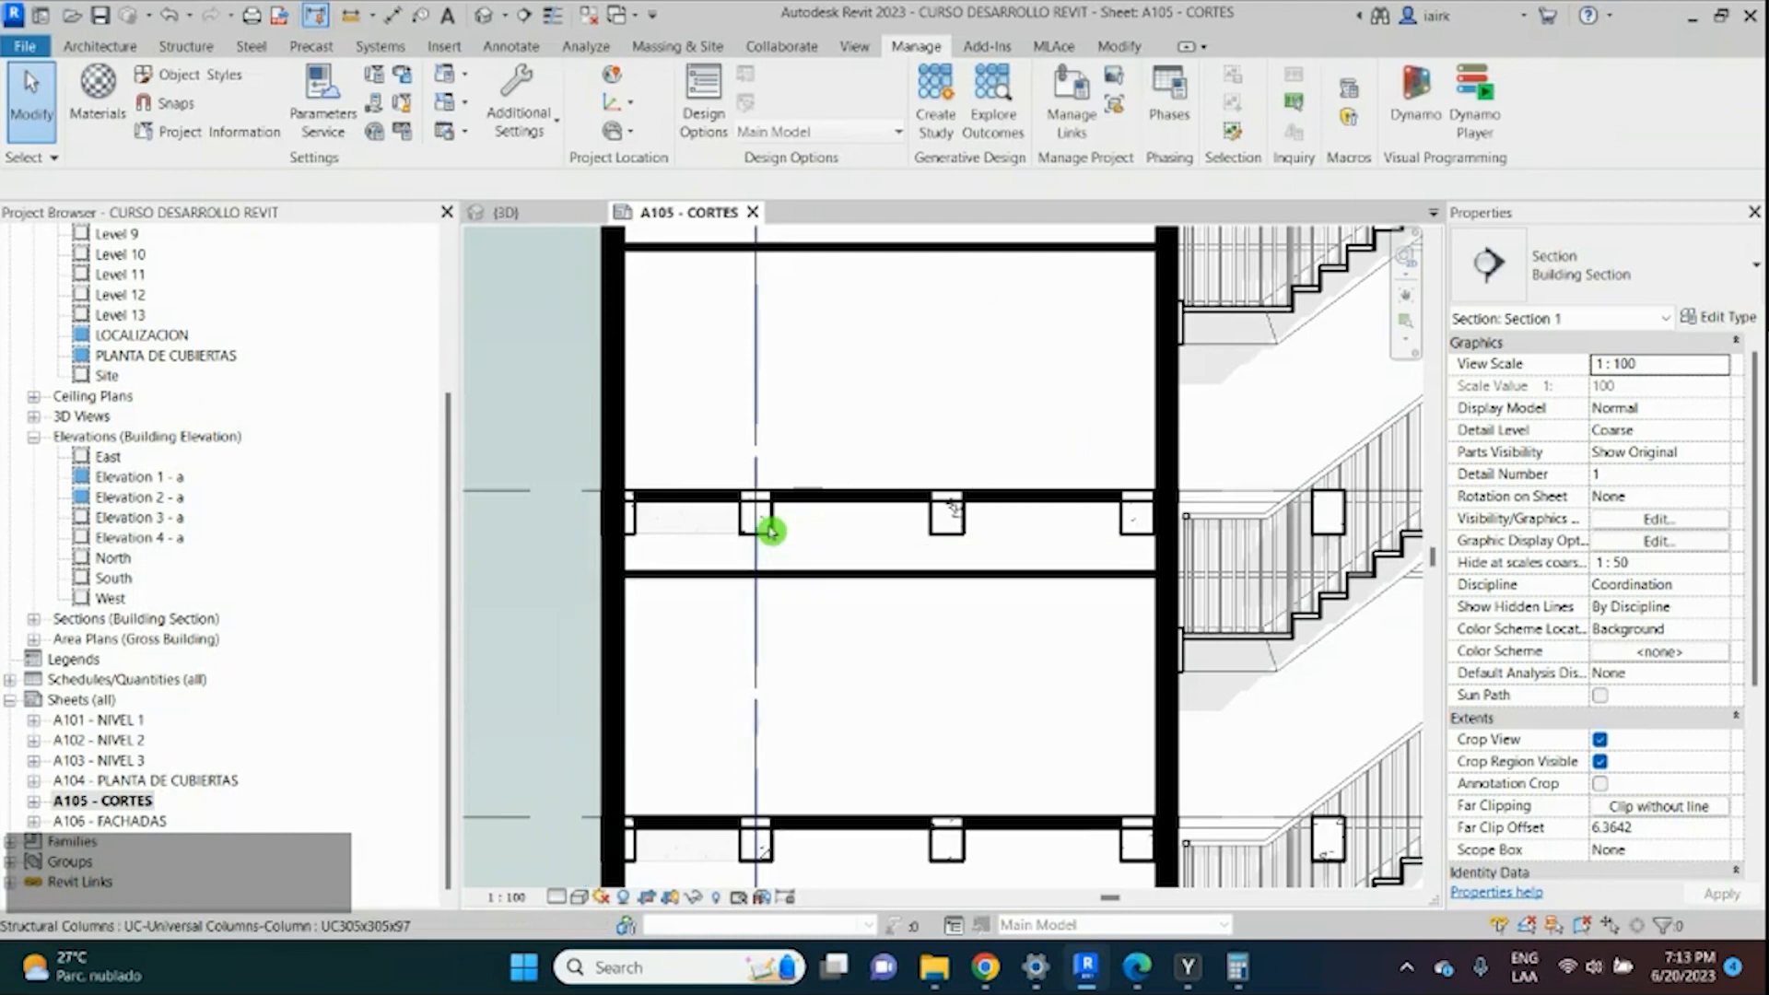
{"action": "scroll", "coordinate": [771, 532], "scroll_direction": "down", "scroll_amount": 5}
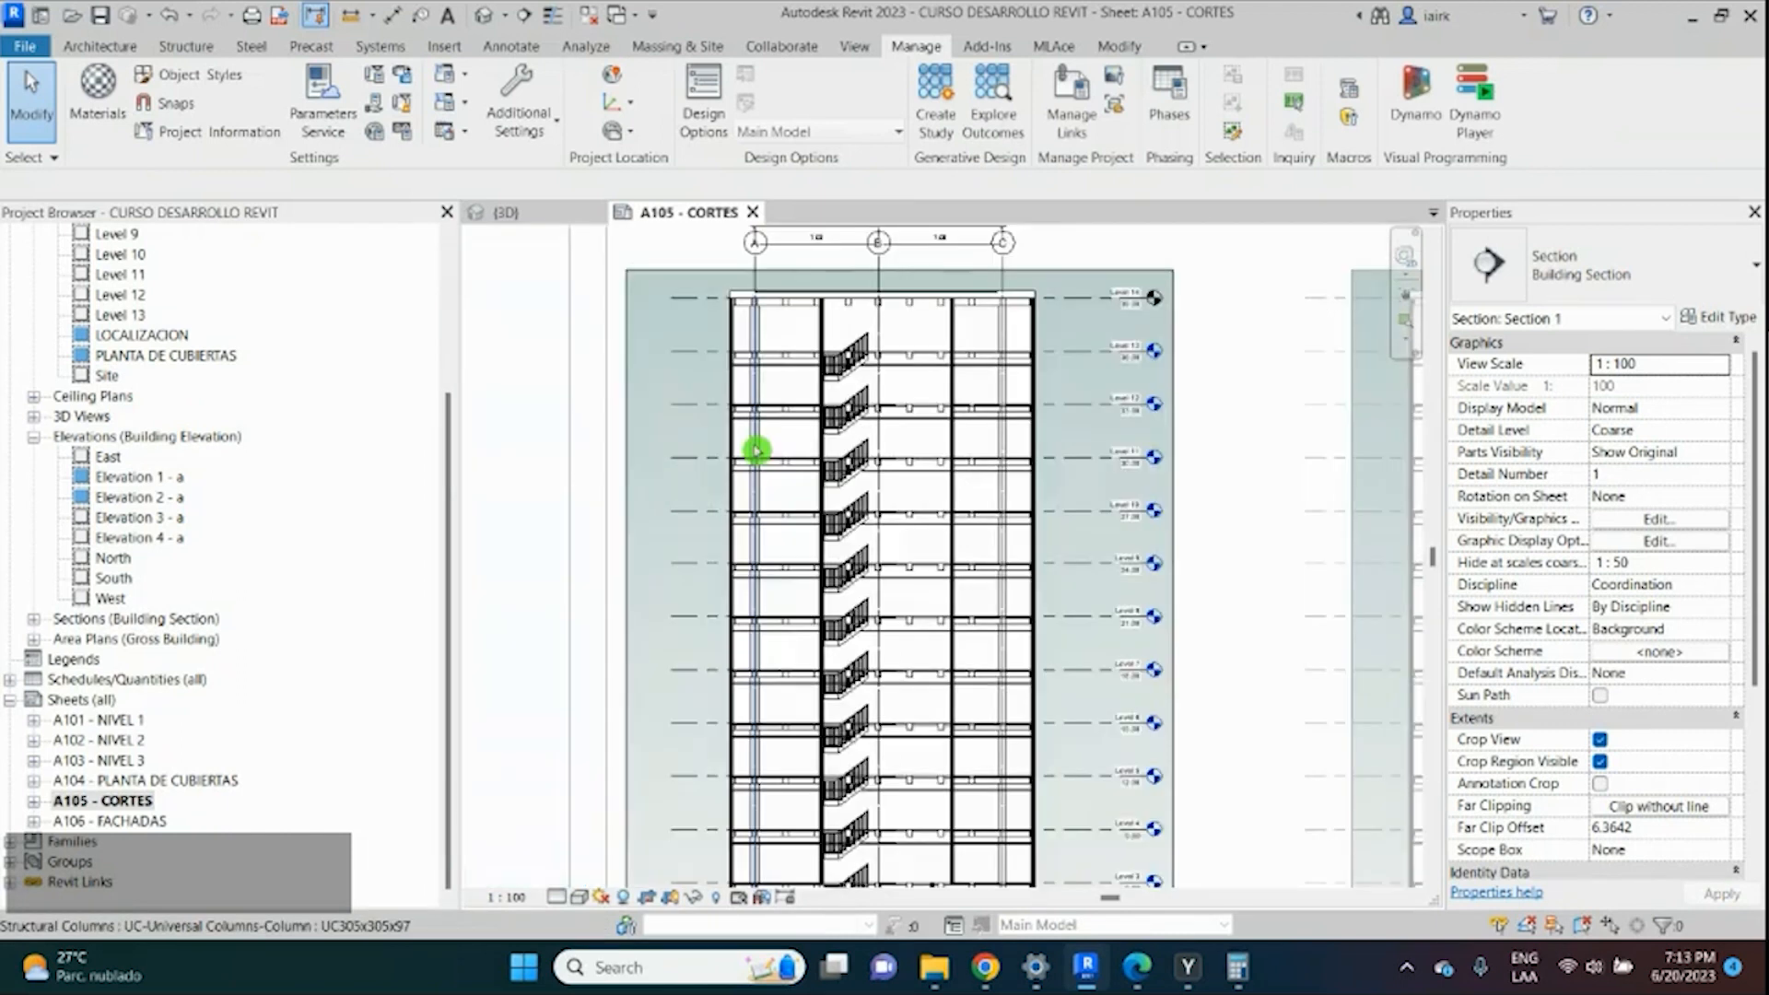
{"action": "scroll", "coordinate": [755, 451], "scroll_direction": "down", "scroll_amount": 2}
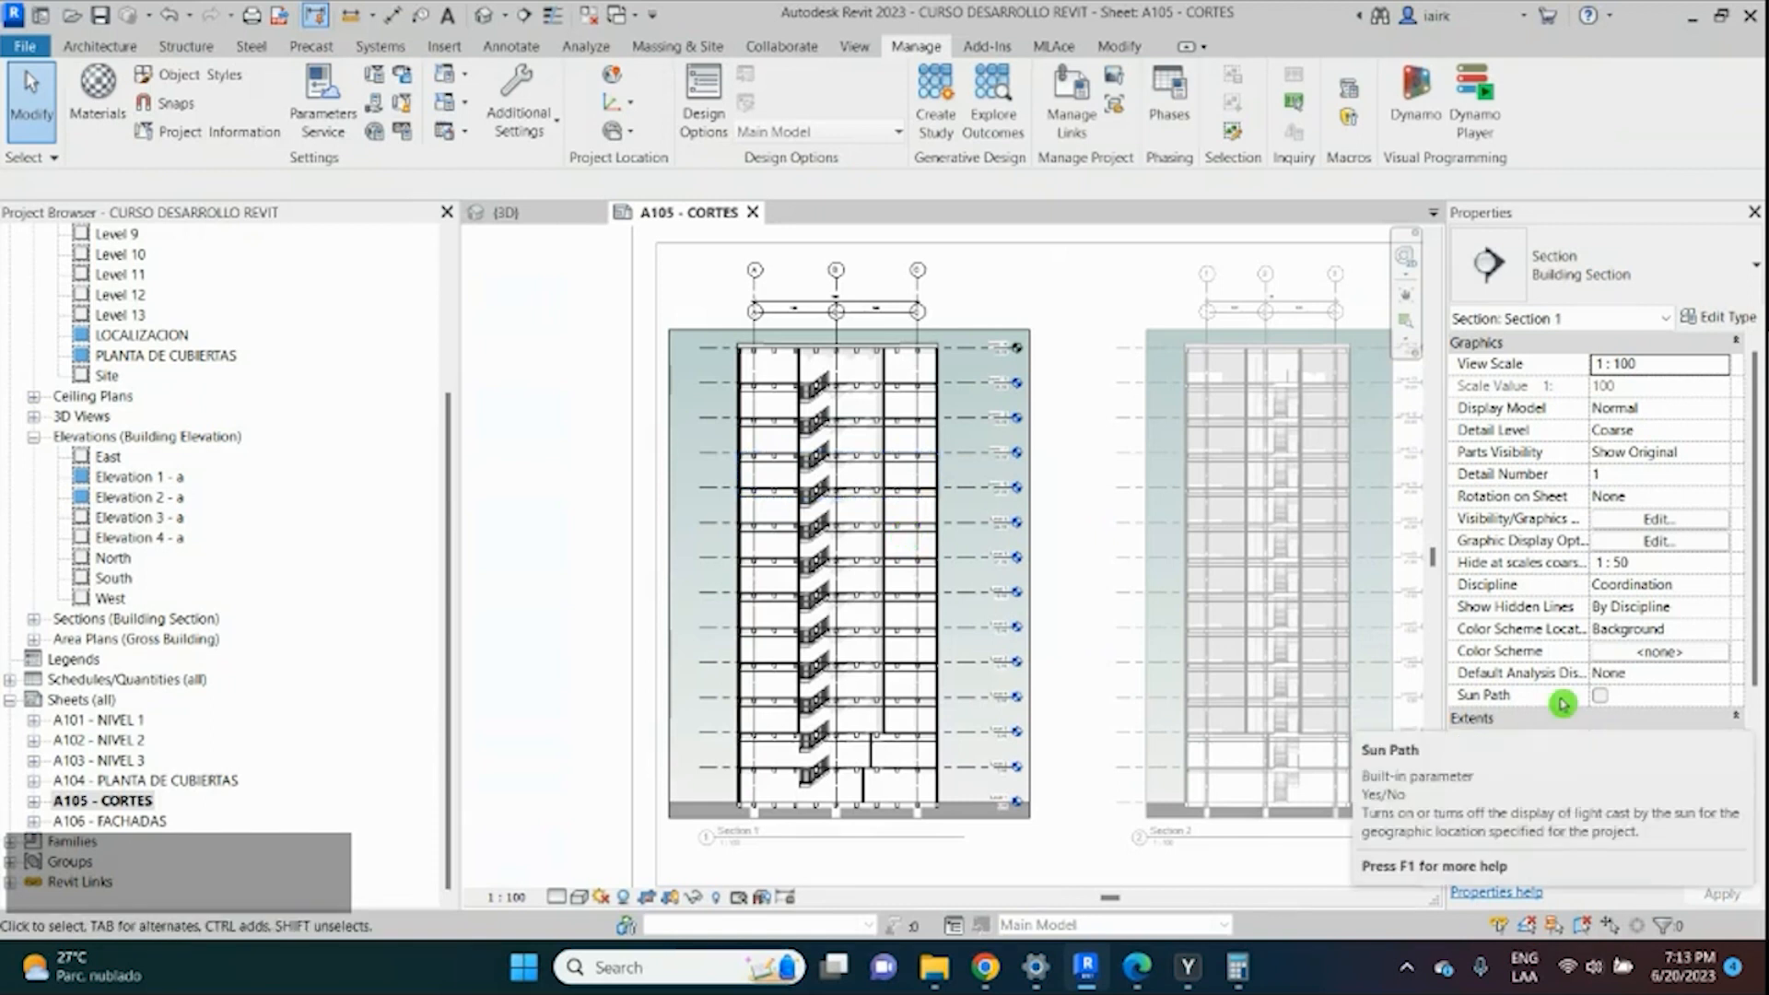
Choose the Cortes view template for the Section 1 view.
{"action": "scroll", "coordinate": [1564, 704], "scroll_direction": "down", "scroll_amount": 4}
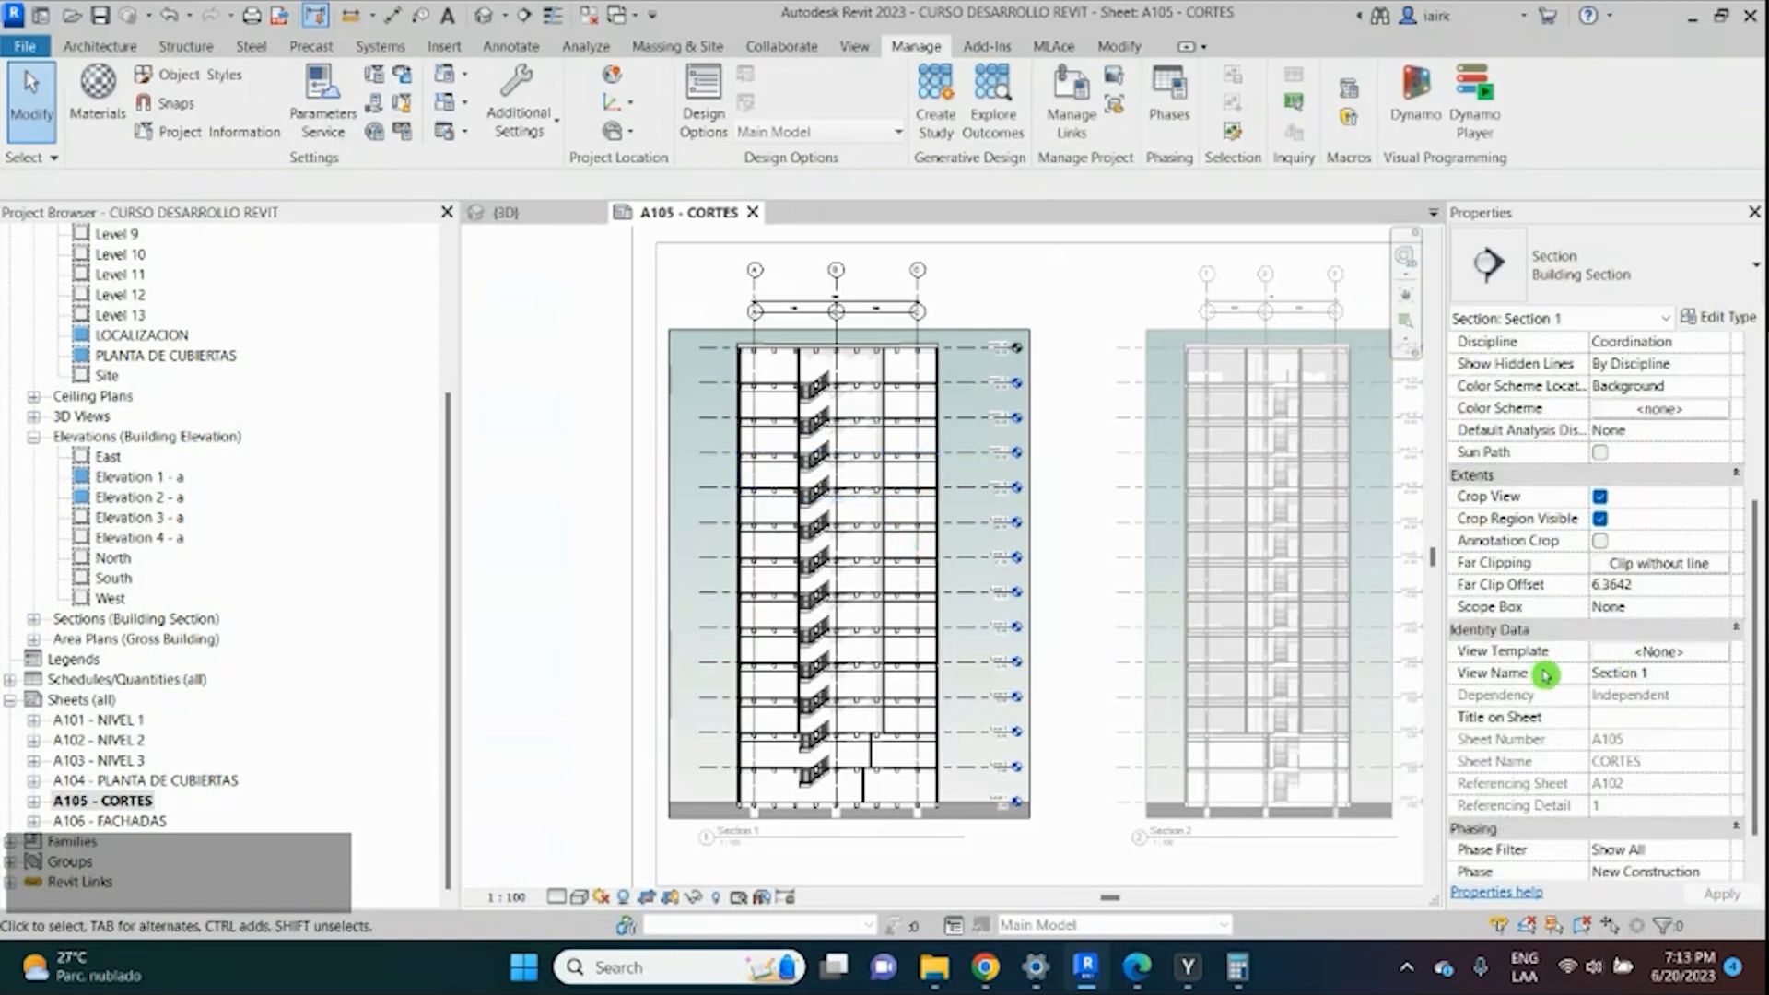
{"action": "left_click", "coordinate": [1659, 652]}
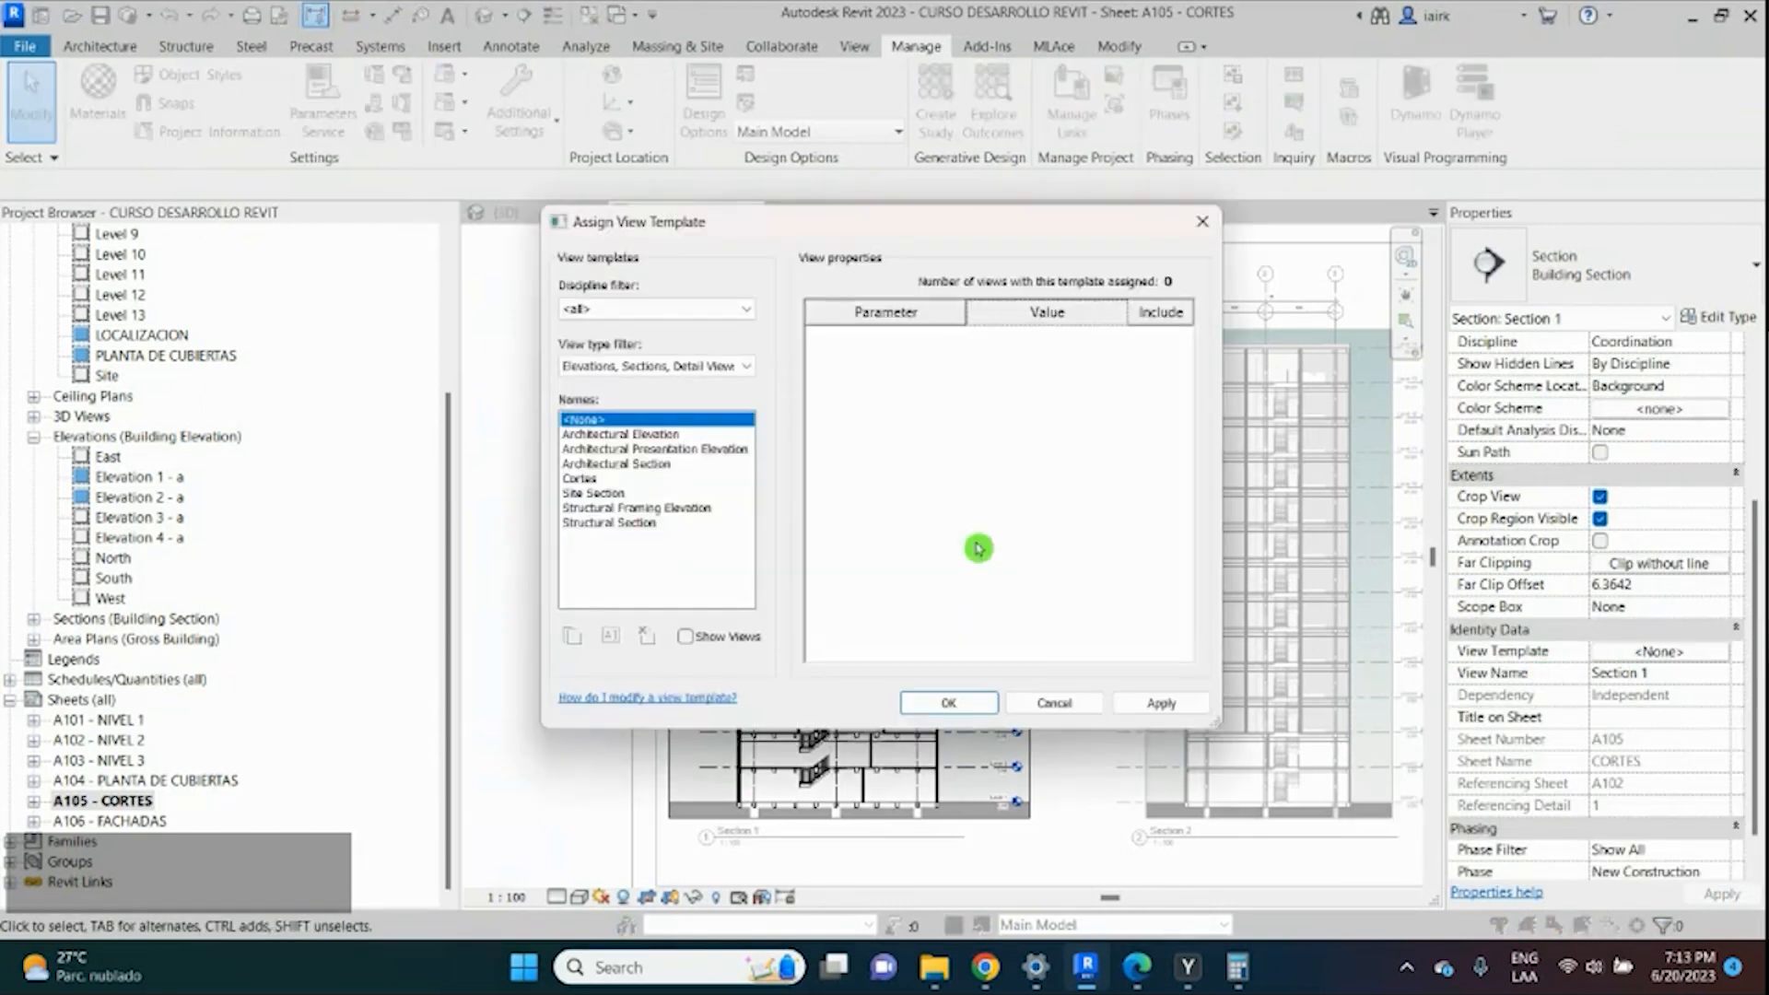
{"action": "left_click", "coordinate": [627, 478]}
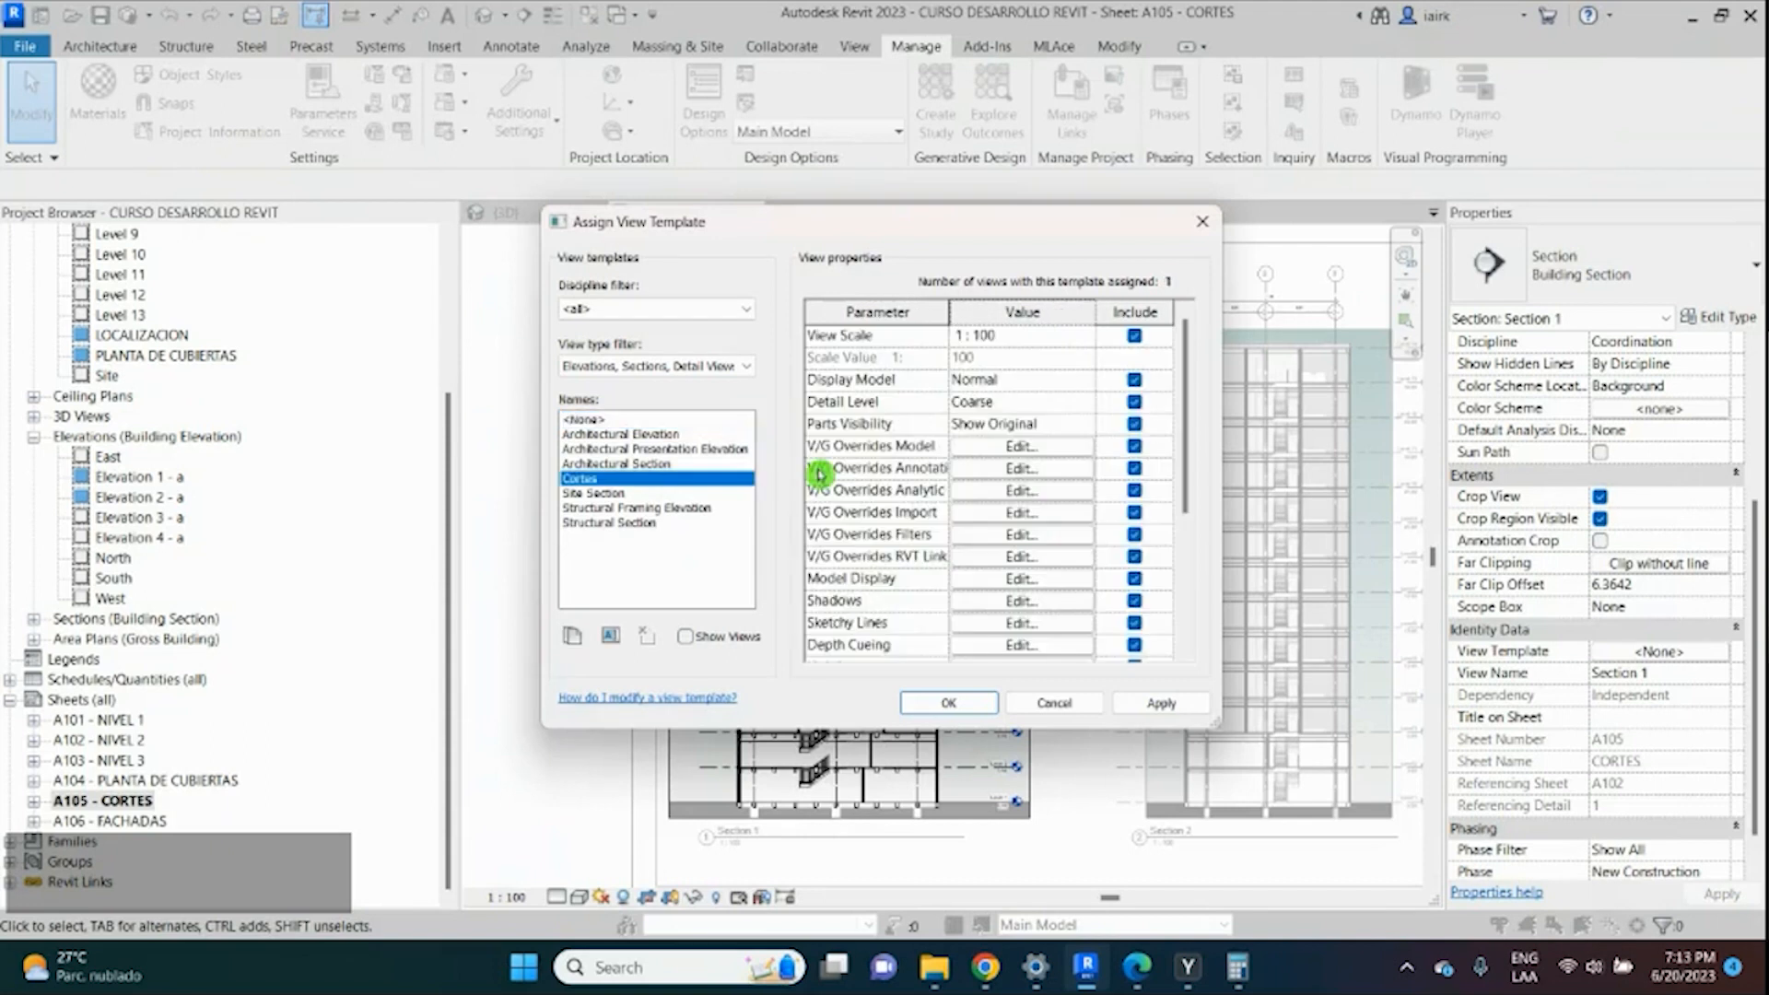
Set the Cortes template's Structural Framing cut foreground pattern to Solid fill and apply the template to Section 1.
{"action": "left_click", "coordinate": [1039, 452]}
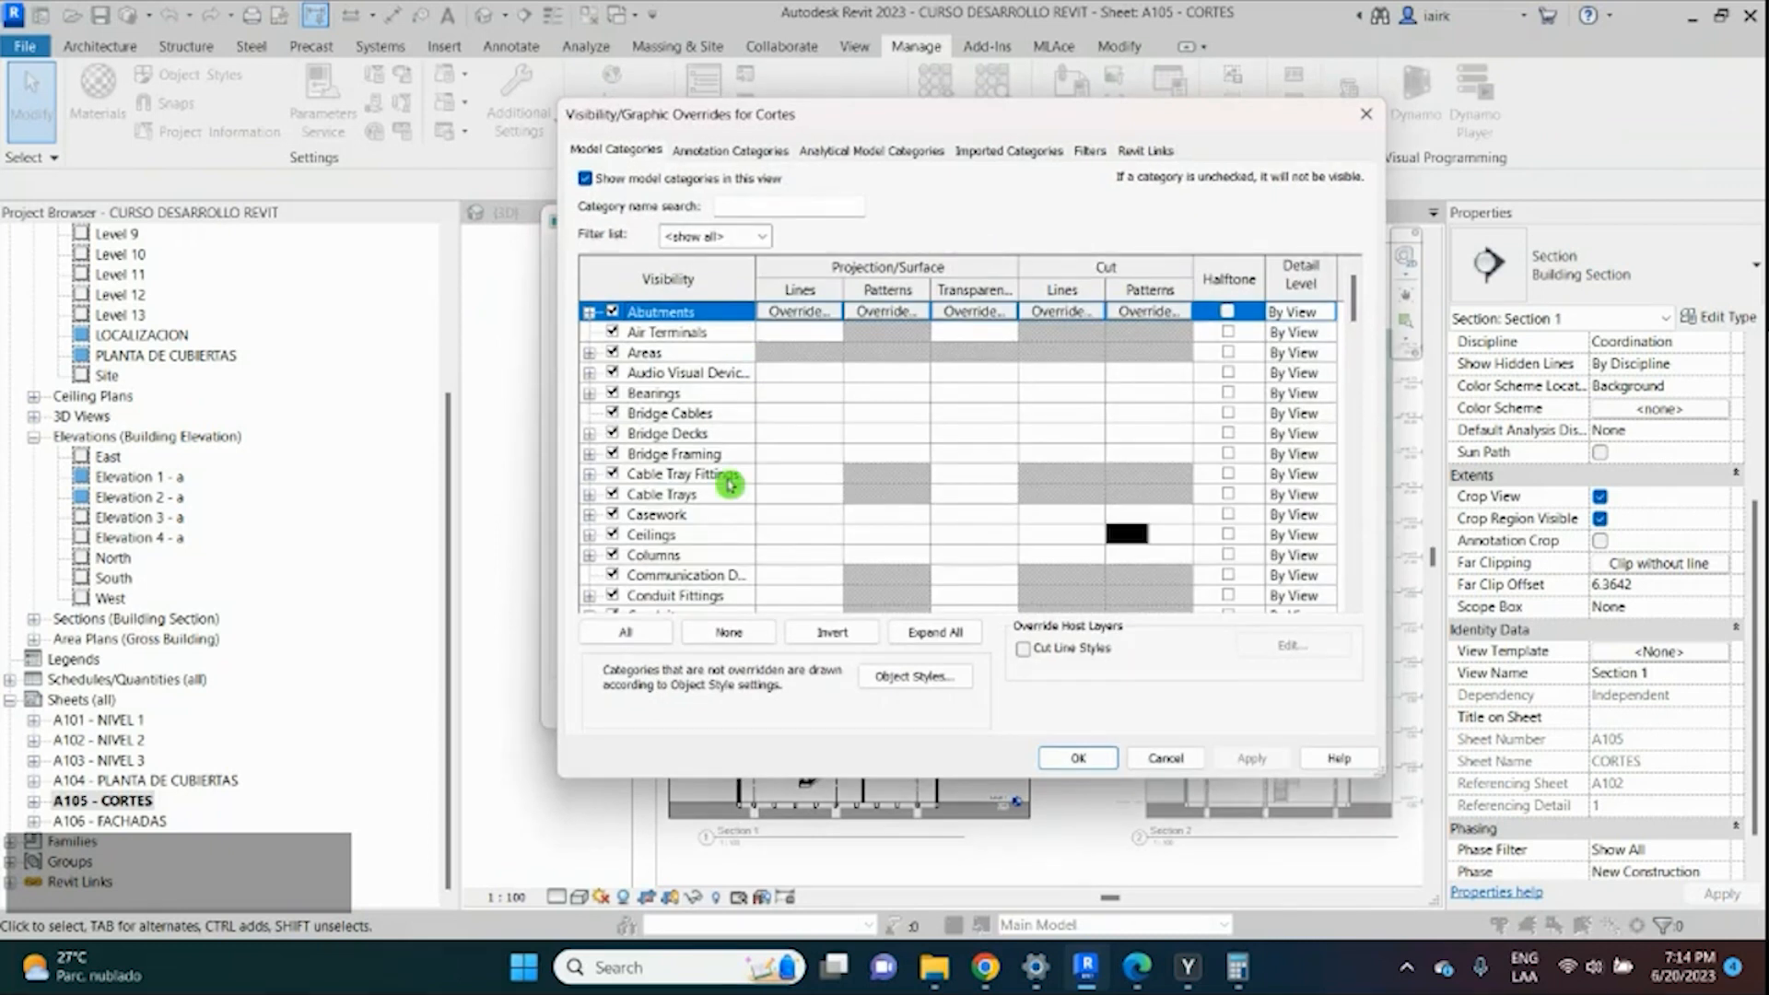
{"action": "left_click", "coordinate": [698, 495]}
{"action": "key", "text": "s"}
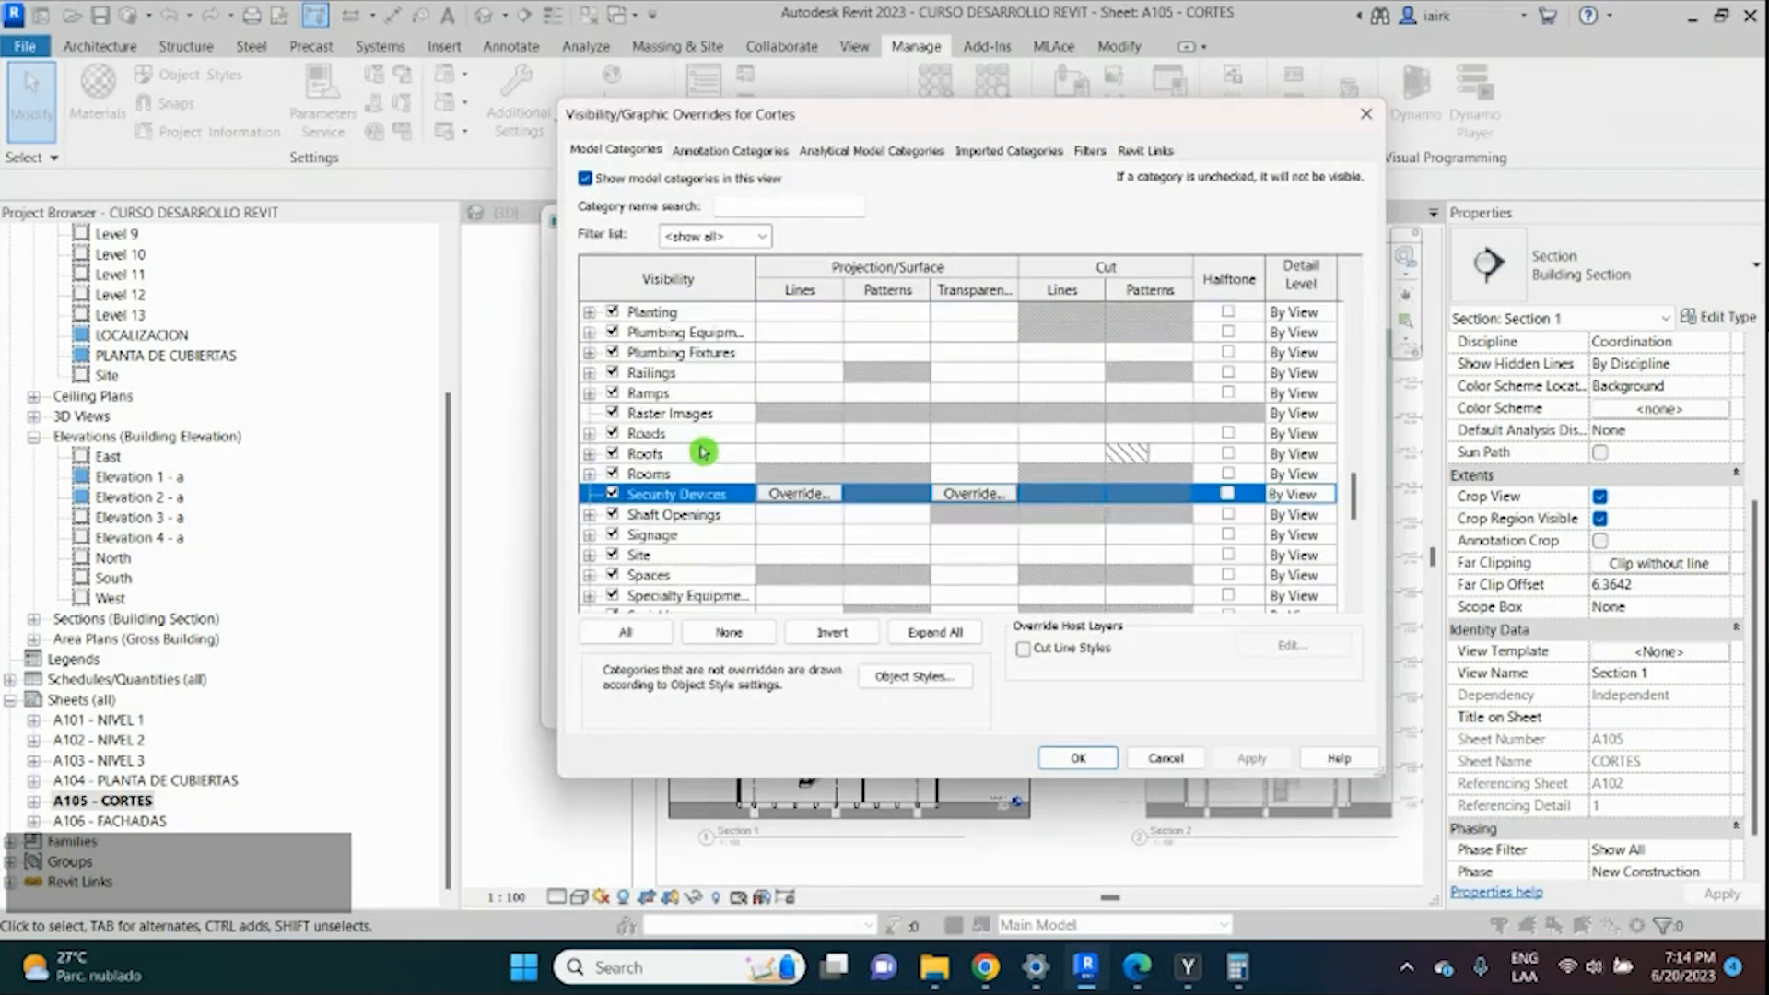
{"action": "scroll", "coordinate": [632, 436], "scroll_direction": "down", "scroll_amount": 2}
{"action": "scroll", "coordinate": [728, 438], "scroll_direction": "down", "scroll_amount": 1}
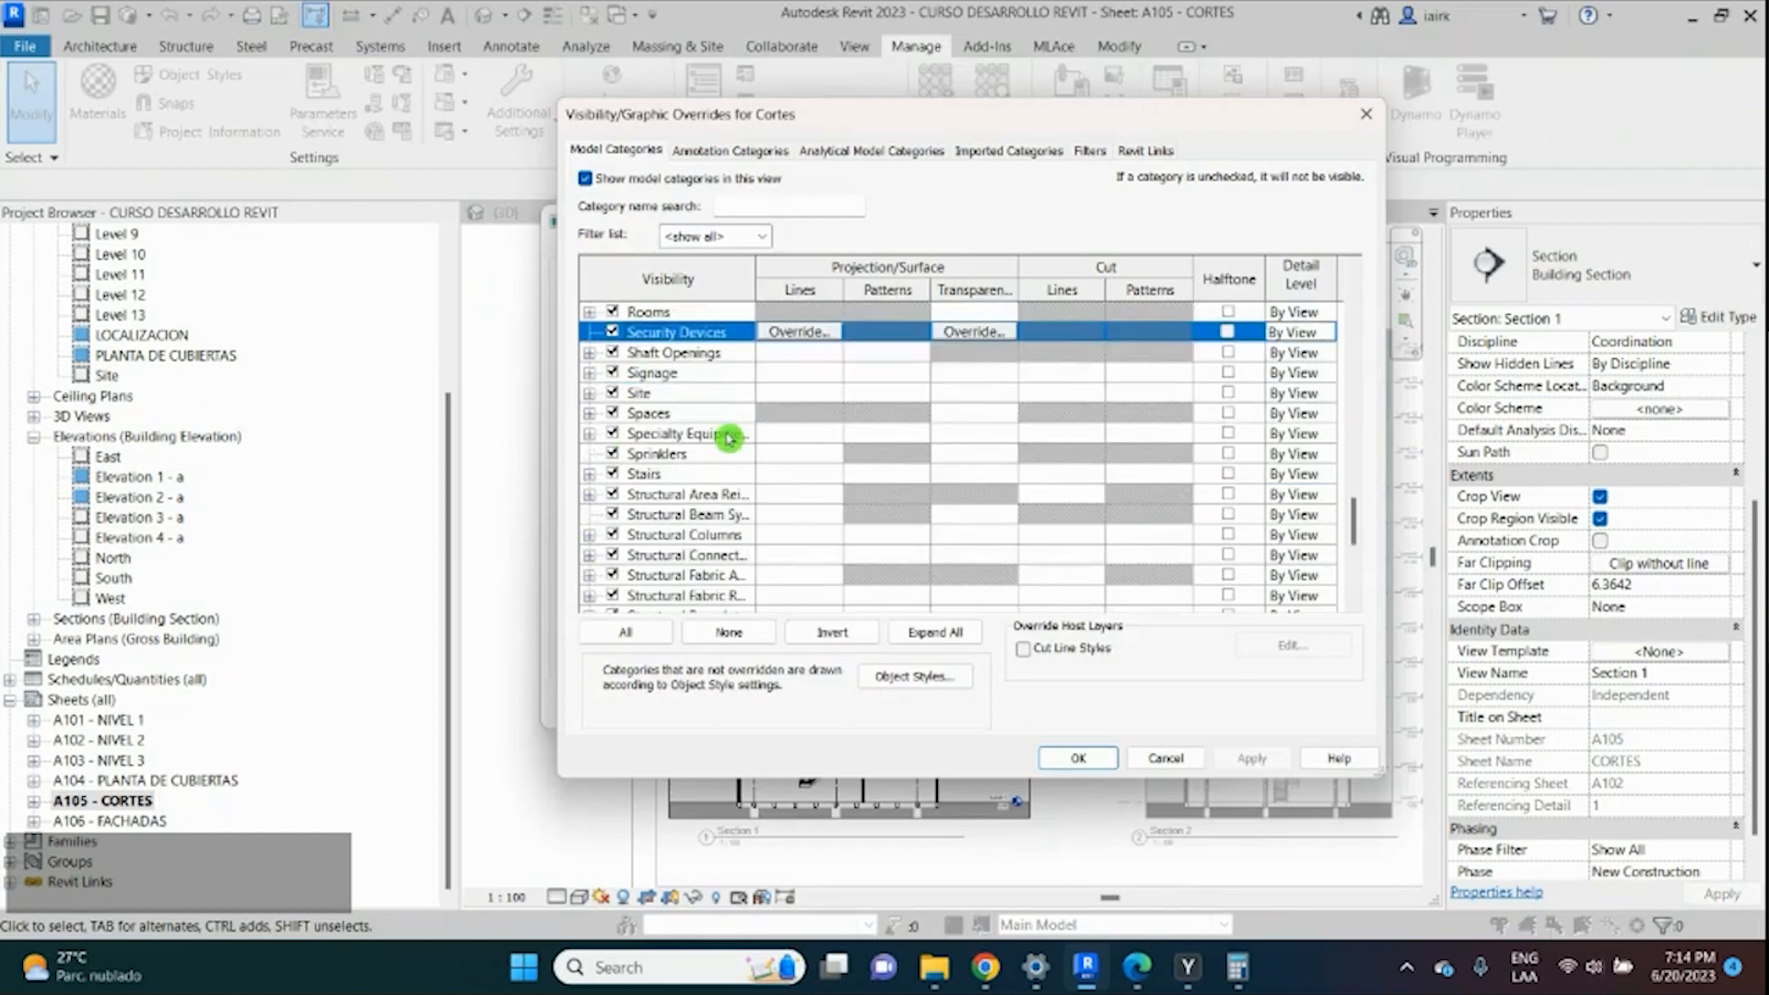
{"action": "scroll", "coordinate": [737, 479], "scroll_direction": "down", "scroll_amount": 1}
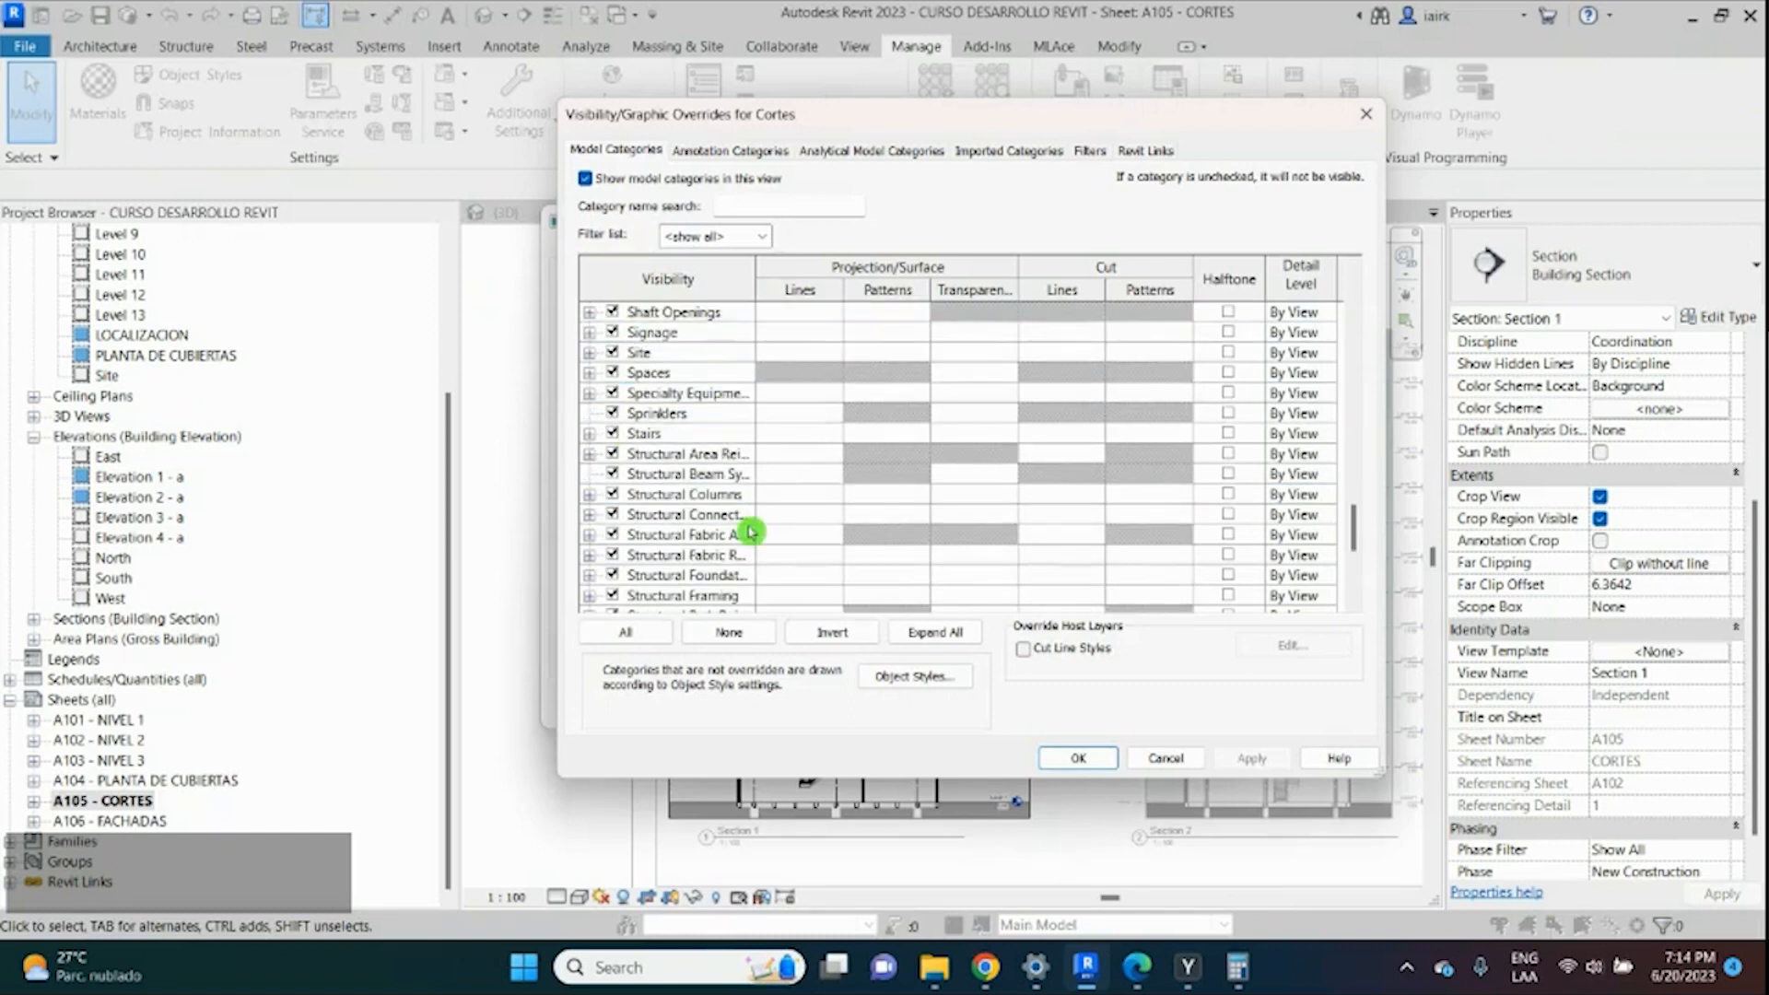
{"action": "left_click", "coordinate": [711, 596]}
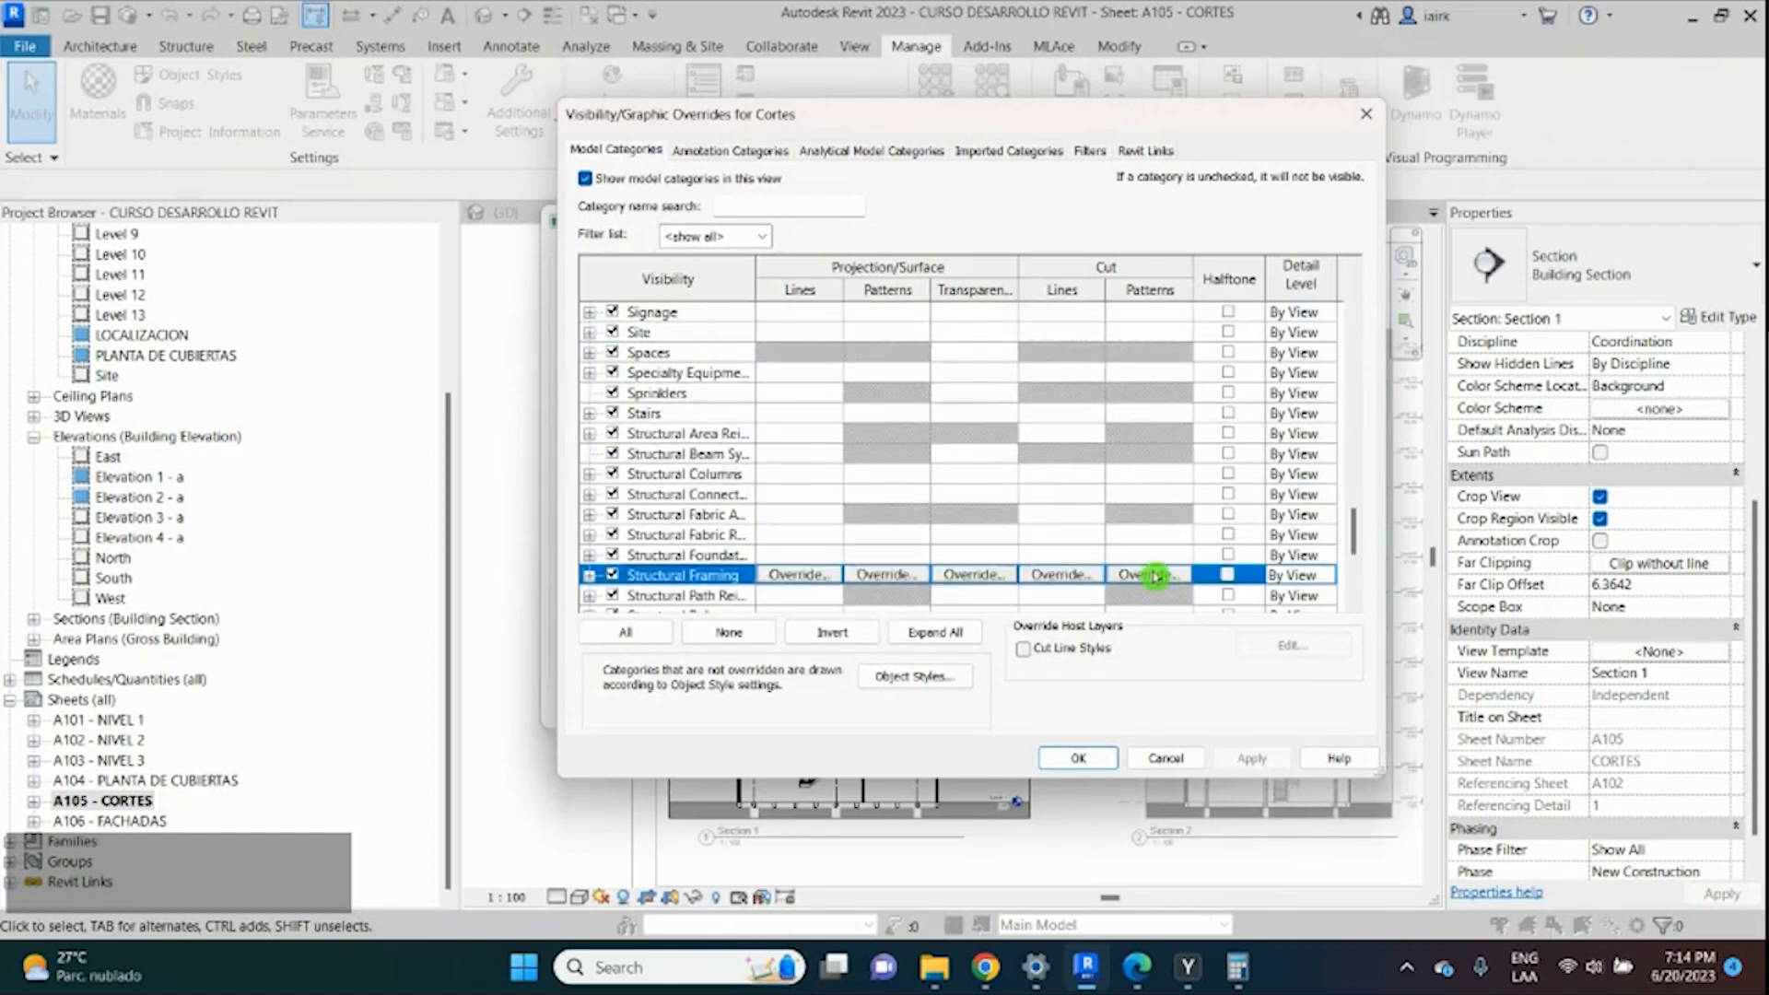
{"action": "left_click", "coordinate": [1149, 575]}
{"action": "left_click", "coordinate": [1032, 372]}
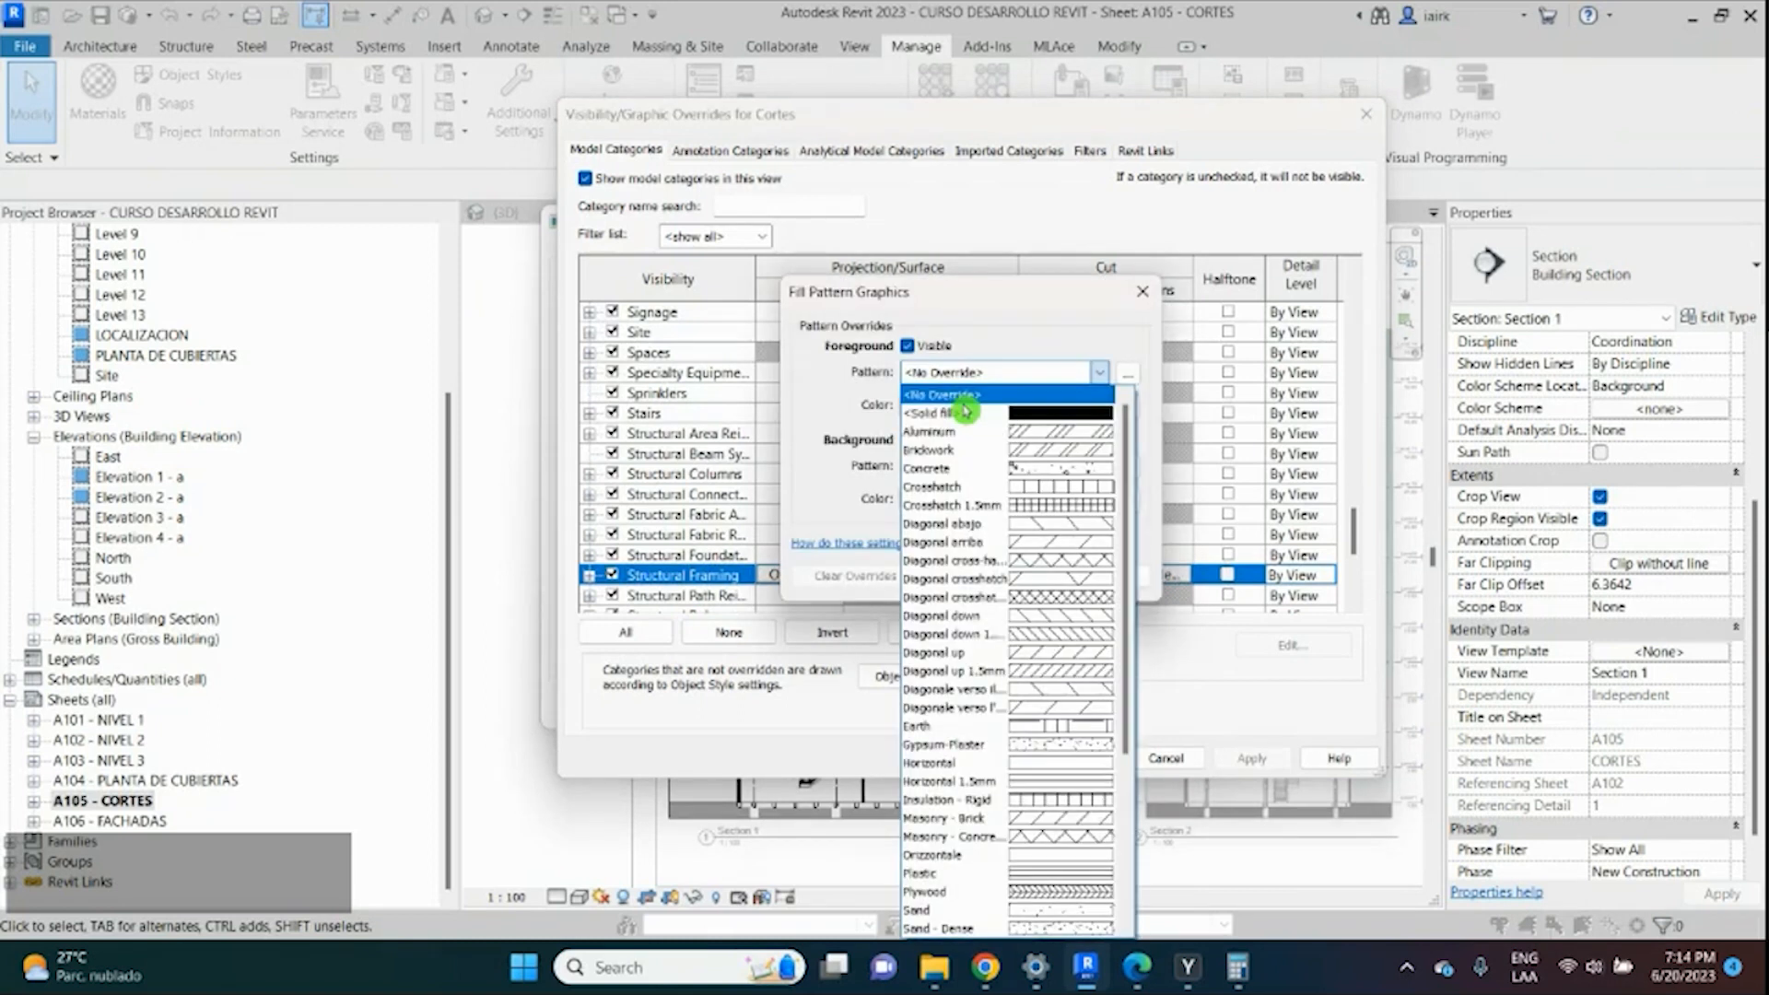
{"action": "left_click", "coordinate": [964, 412]}
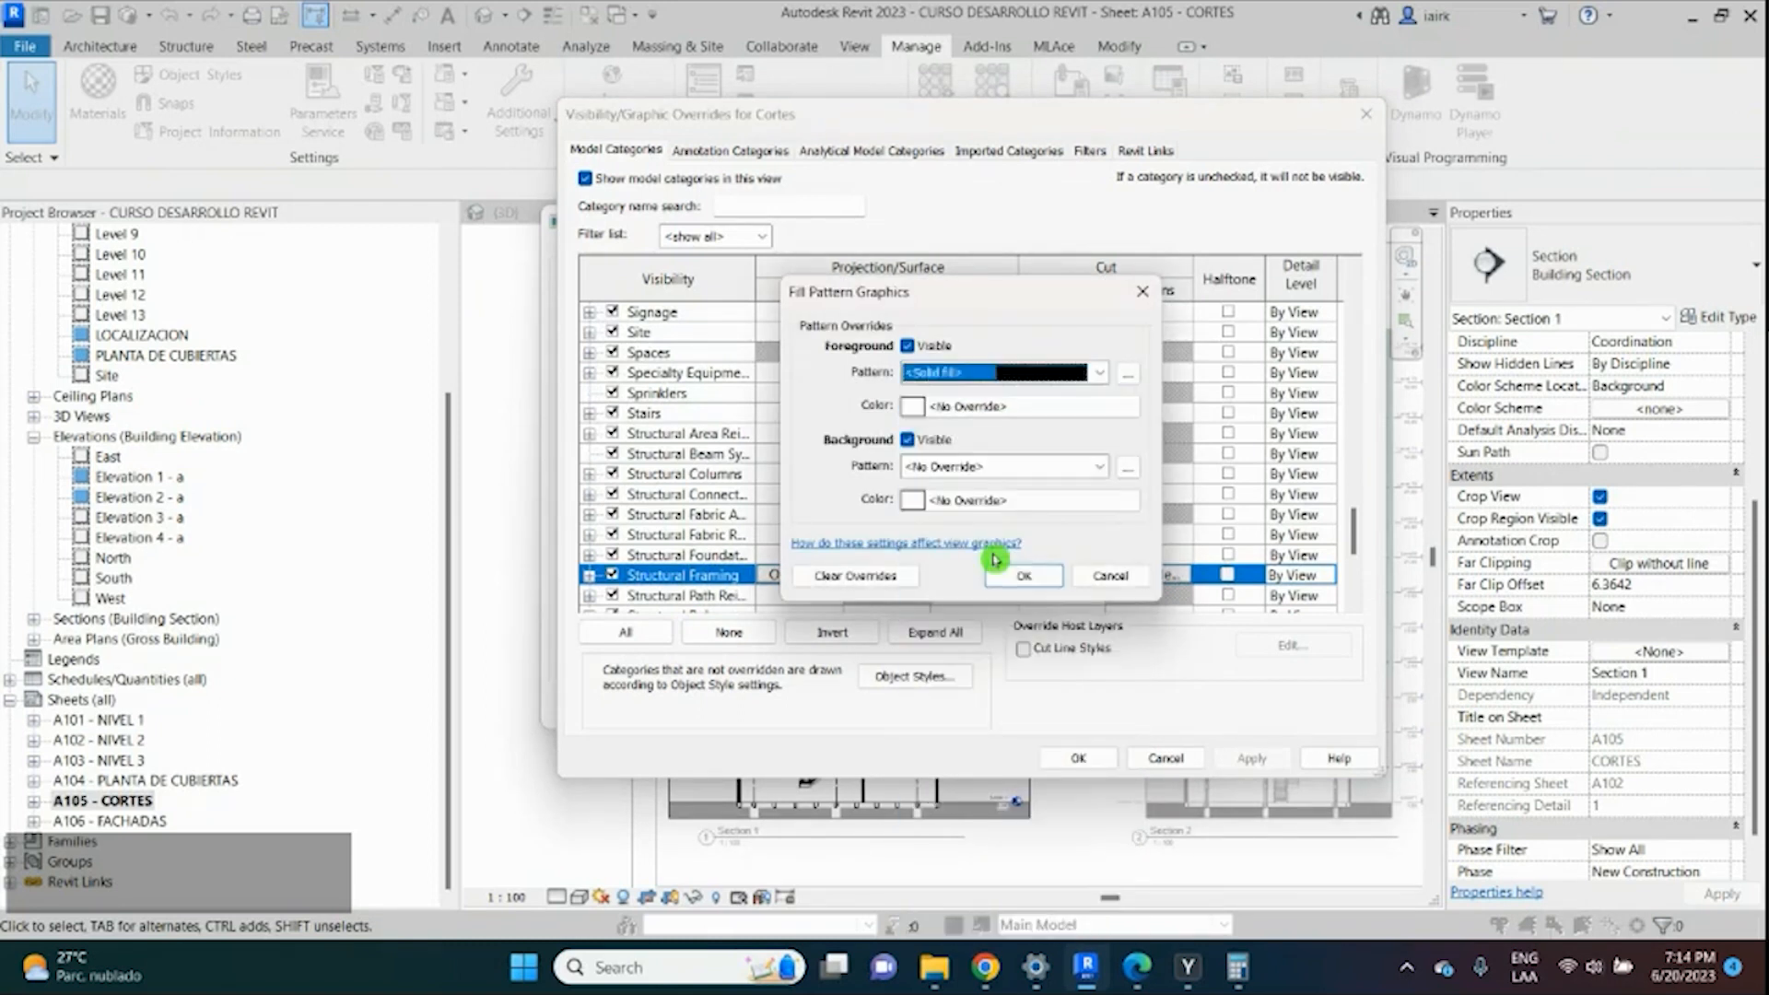
{"action": "left_click", "coordinate": [1009, 575]}
{"action": "left_click", "coordinate": [1080, 751]}
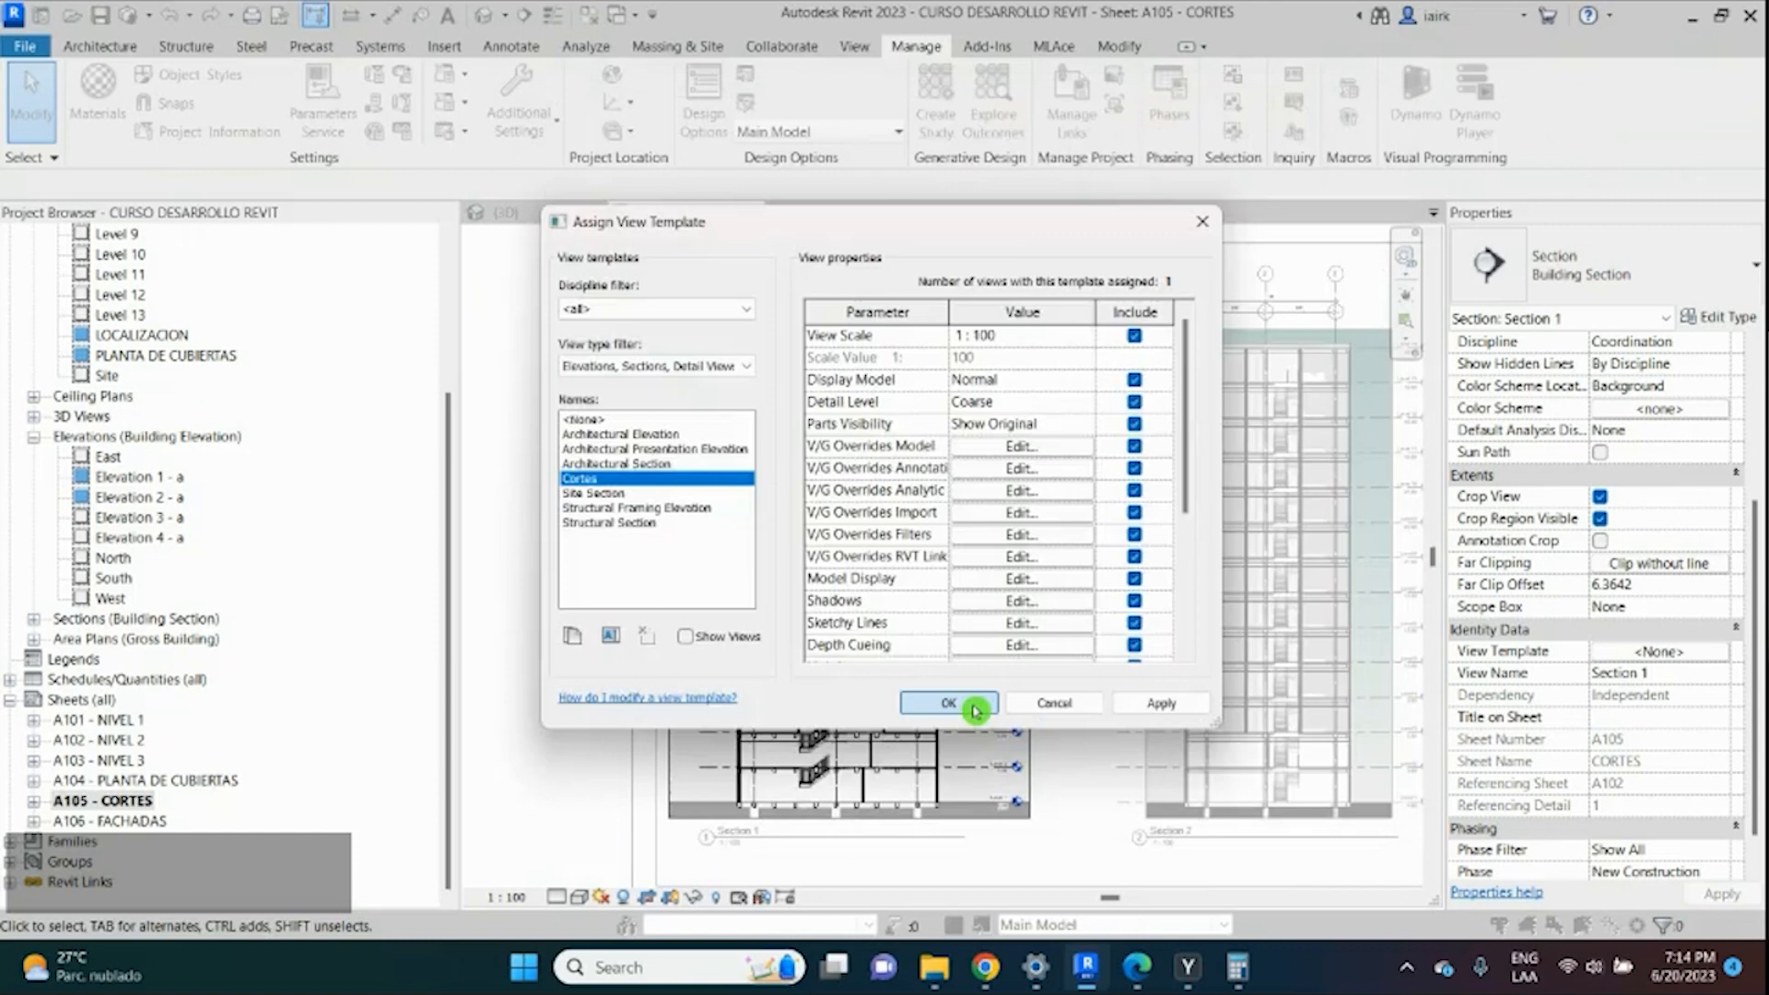
{"action": "left_click", "coordinate": [967, 703]}
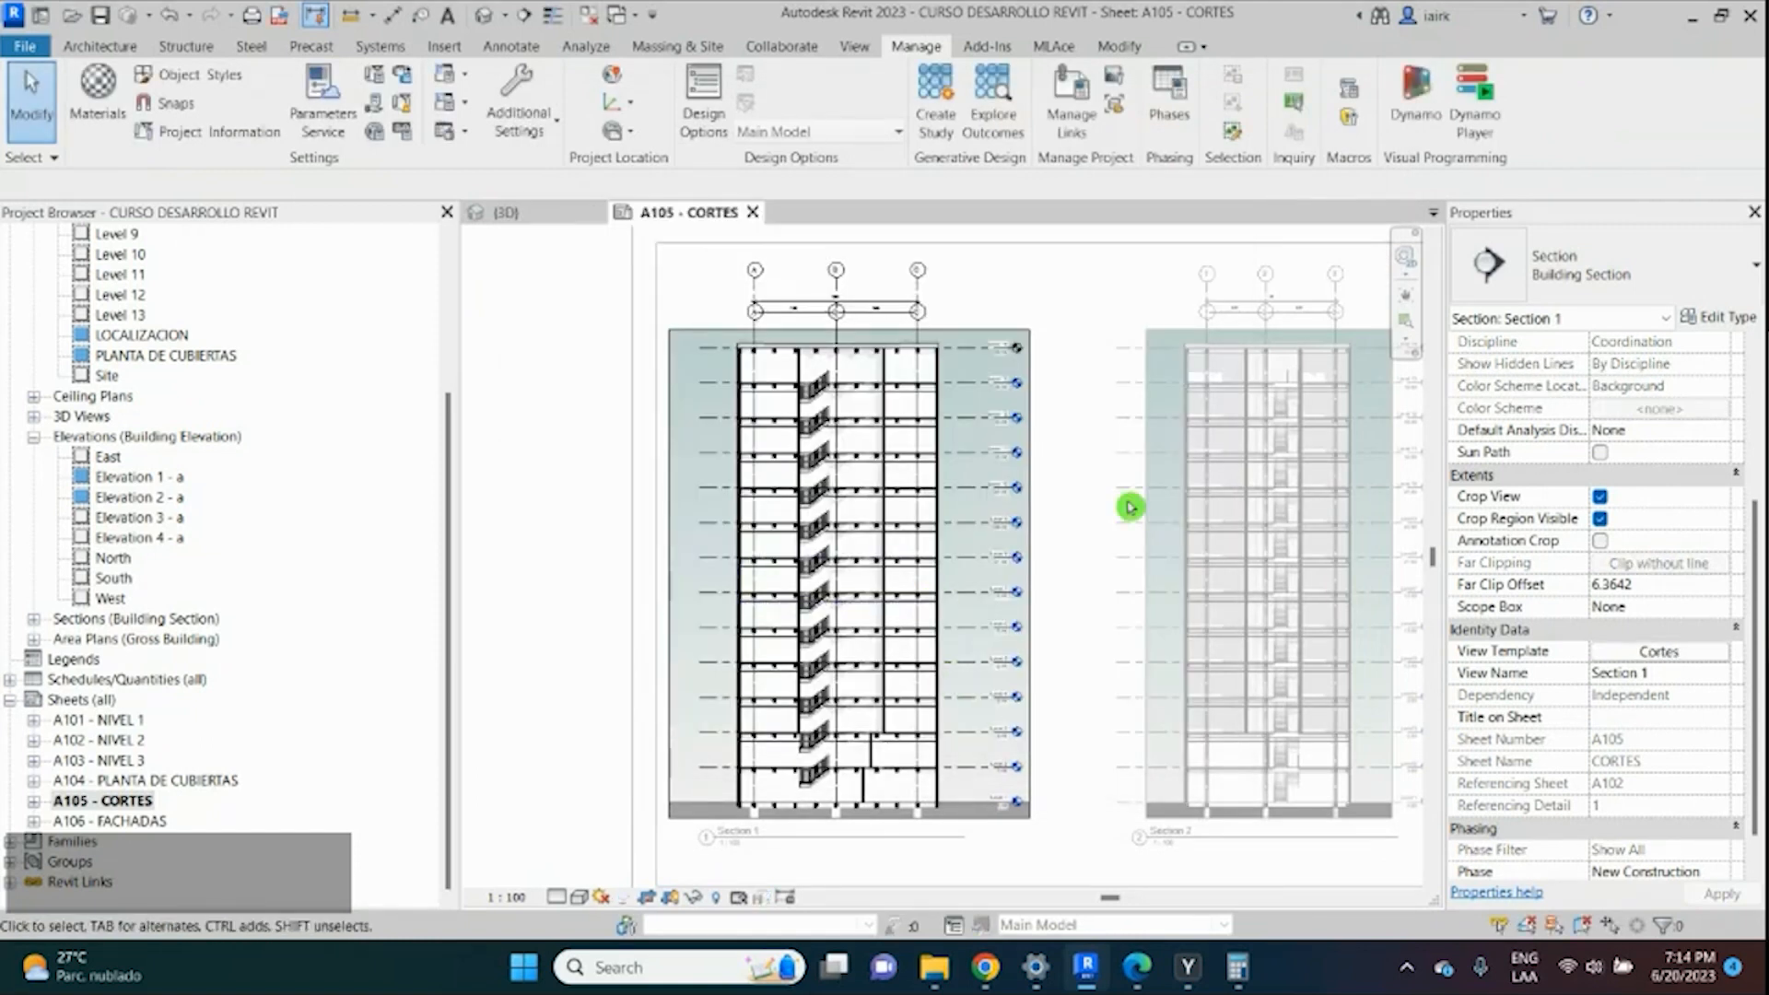
Deactivate the Section 1 viewport and examine the cut beams, slabs and stairs in the building sections on the CORTES sheet.
{"action": "double_click", "coordinate": [1073, 470]}
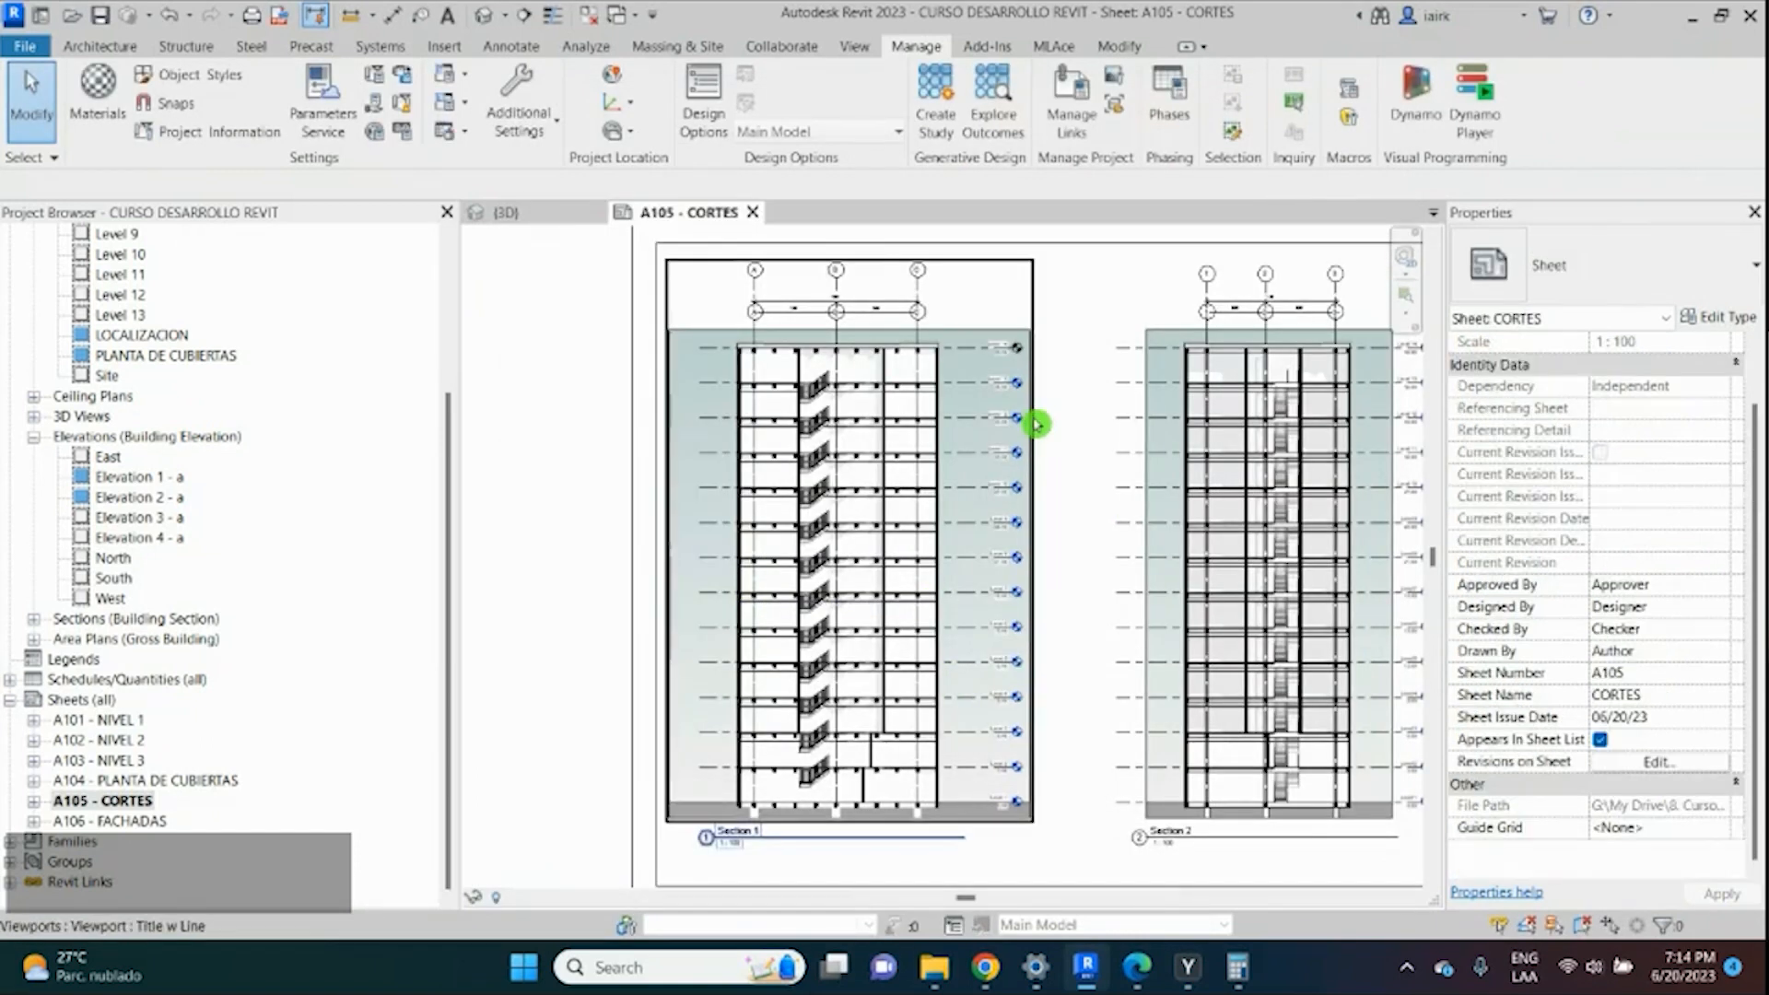
{"action": "scroll", "coordinate": [1230, 393], "scroll_direction": "up", "scroll_amount": 5}
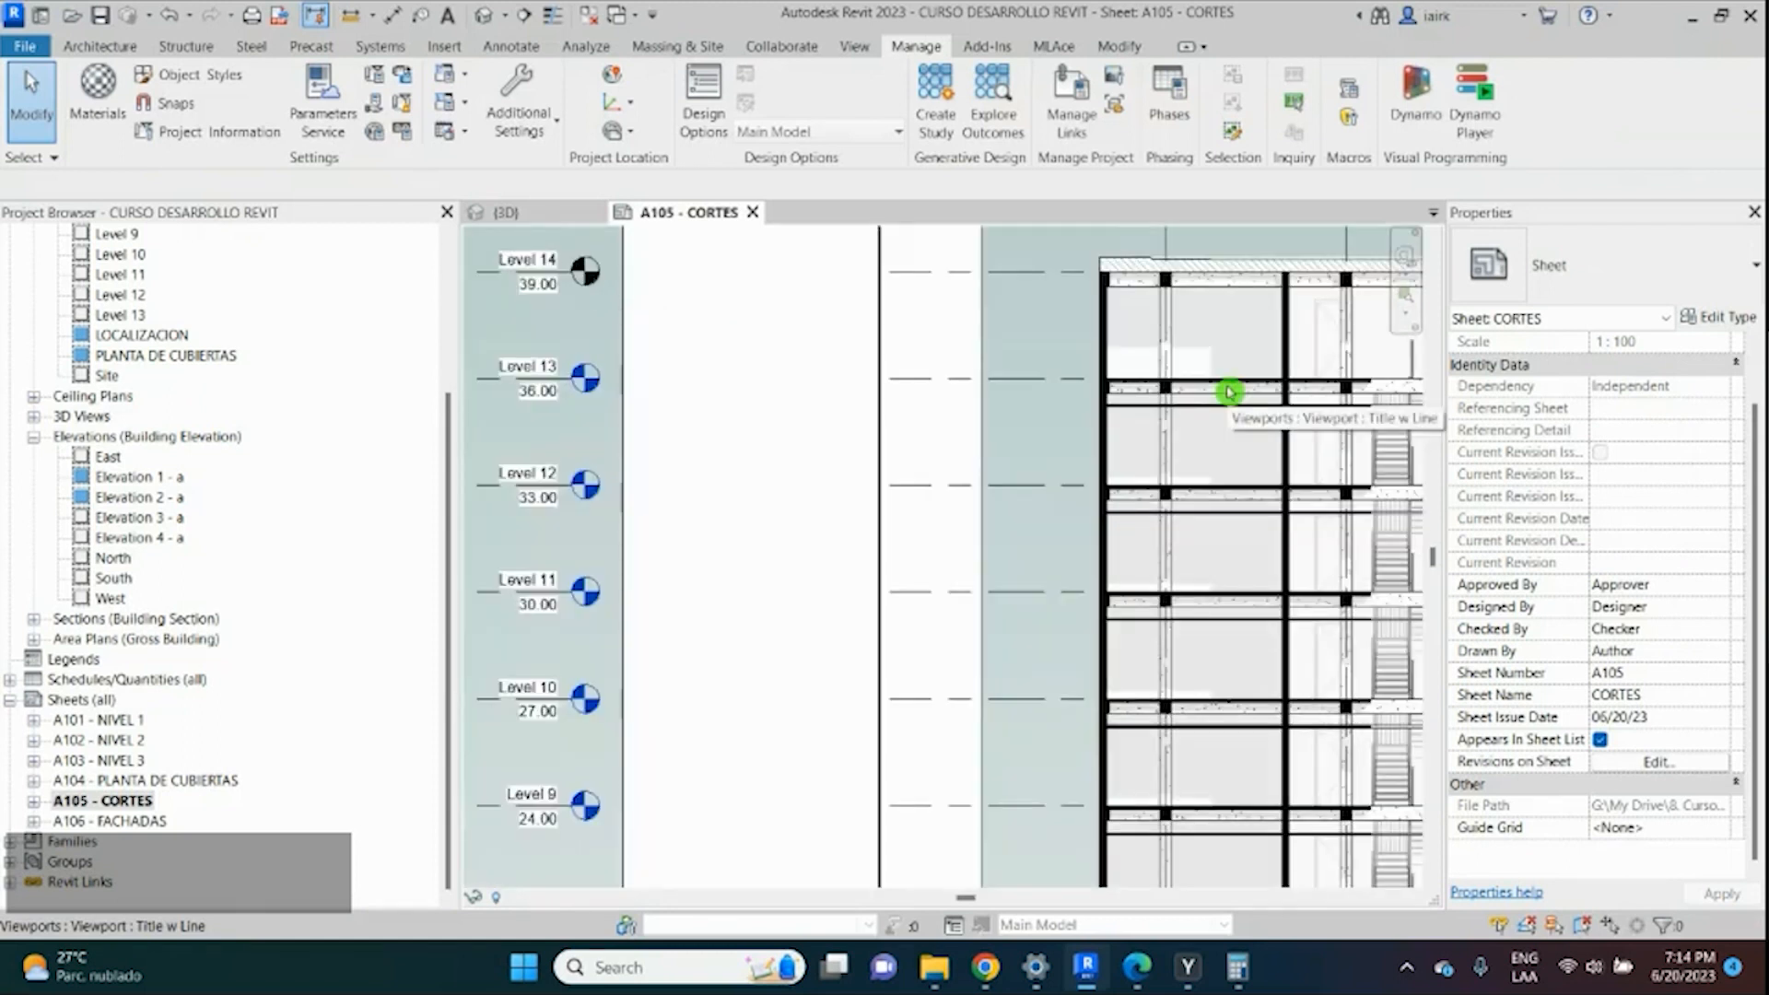
{"action": "scroll", "coordinate": [1058, 373], "scroll_direction": "down", "scroll_amount": 5}
{"action": "scroll", "coordinate": [813, 394], "scroll_direction": "up", "scroll_amount": 3}
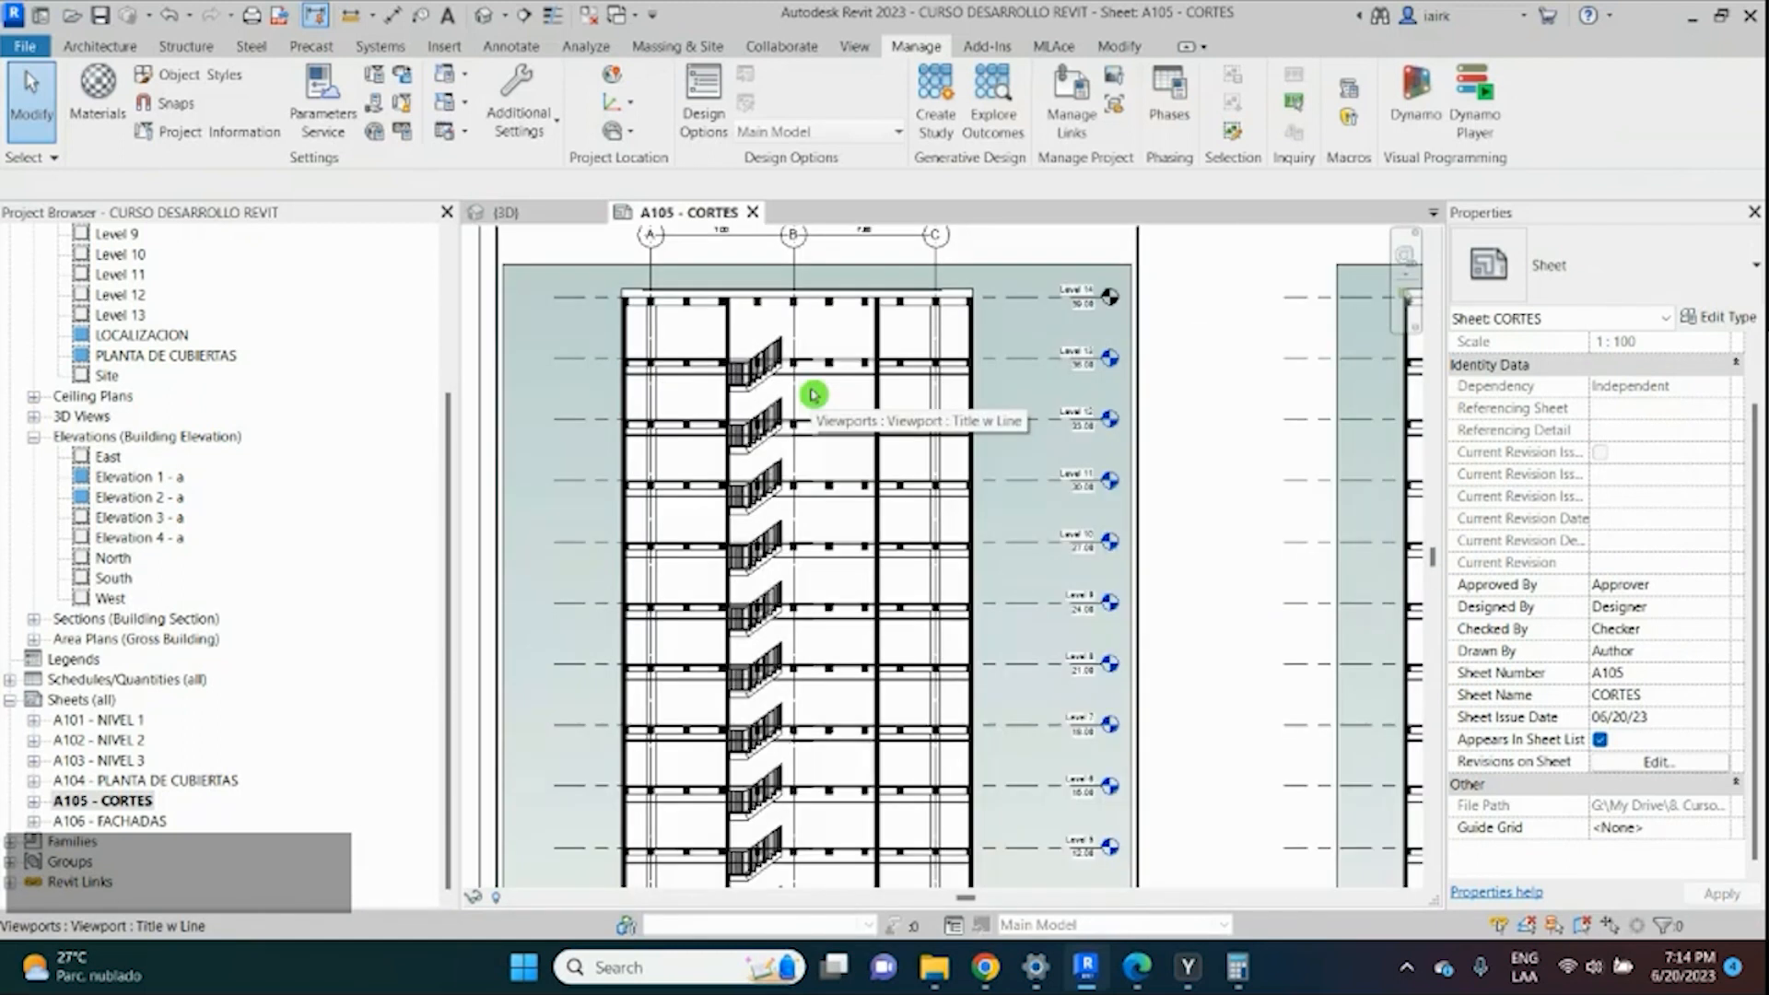
{"action": "scroll", "coordinate": [813, 394], "scroll_direction": "up", "scroll_amount": 3}
{"action": "scroll", "coordinate": [779, 465], "scroll_direction": "up", "scroll_amount": 3}
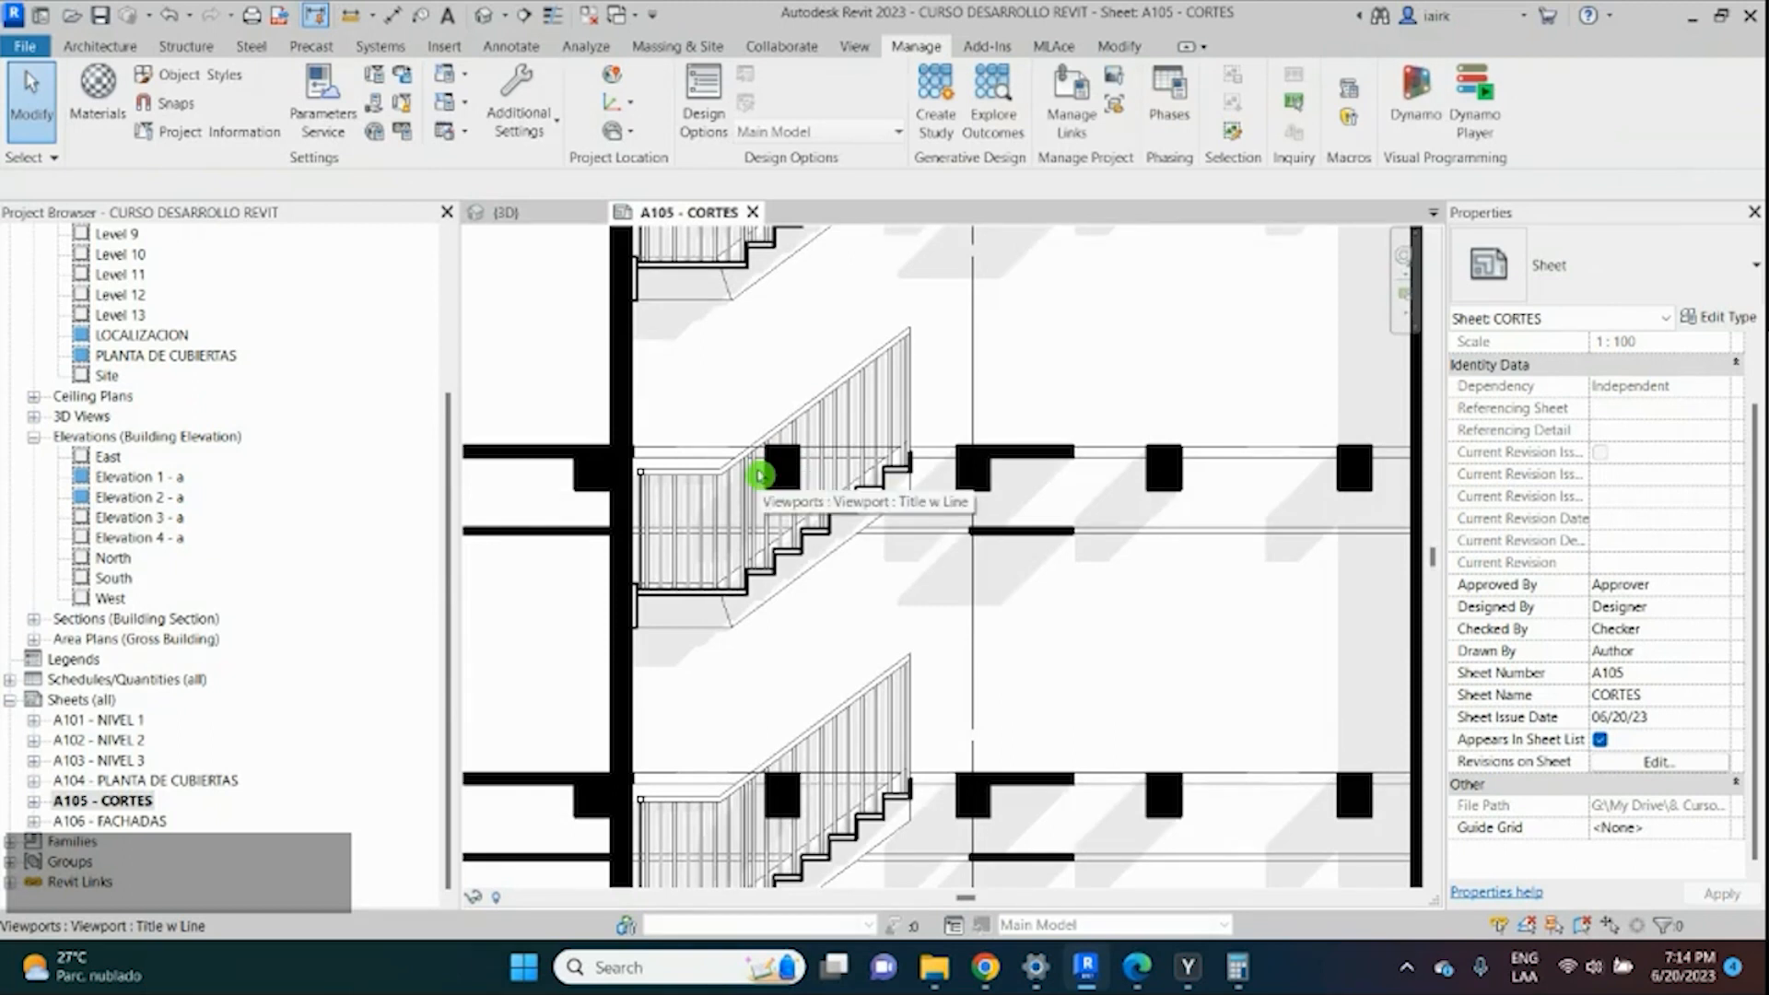
{"action": "scroll", "coordinate": [728, 445], "scroll_direction": "down", "scroll_amount": 4}
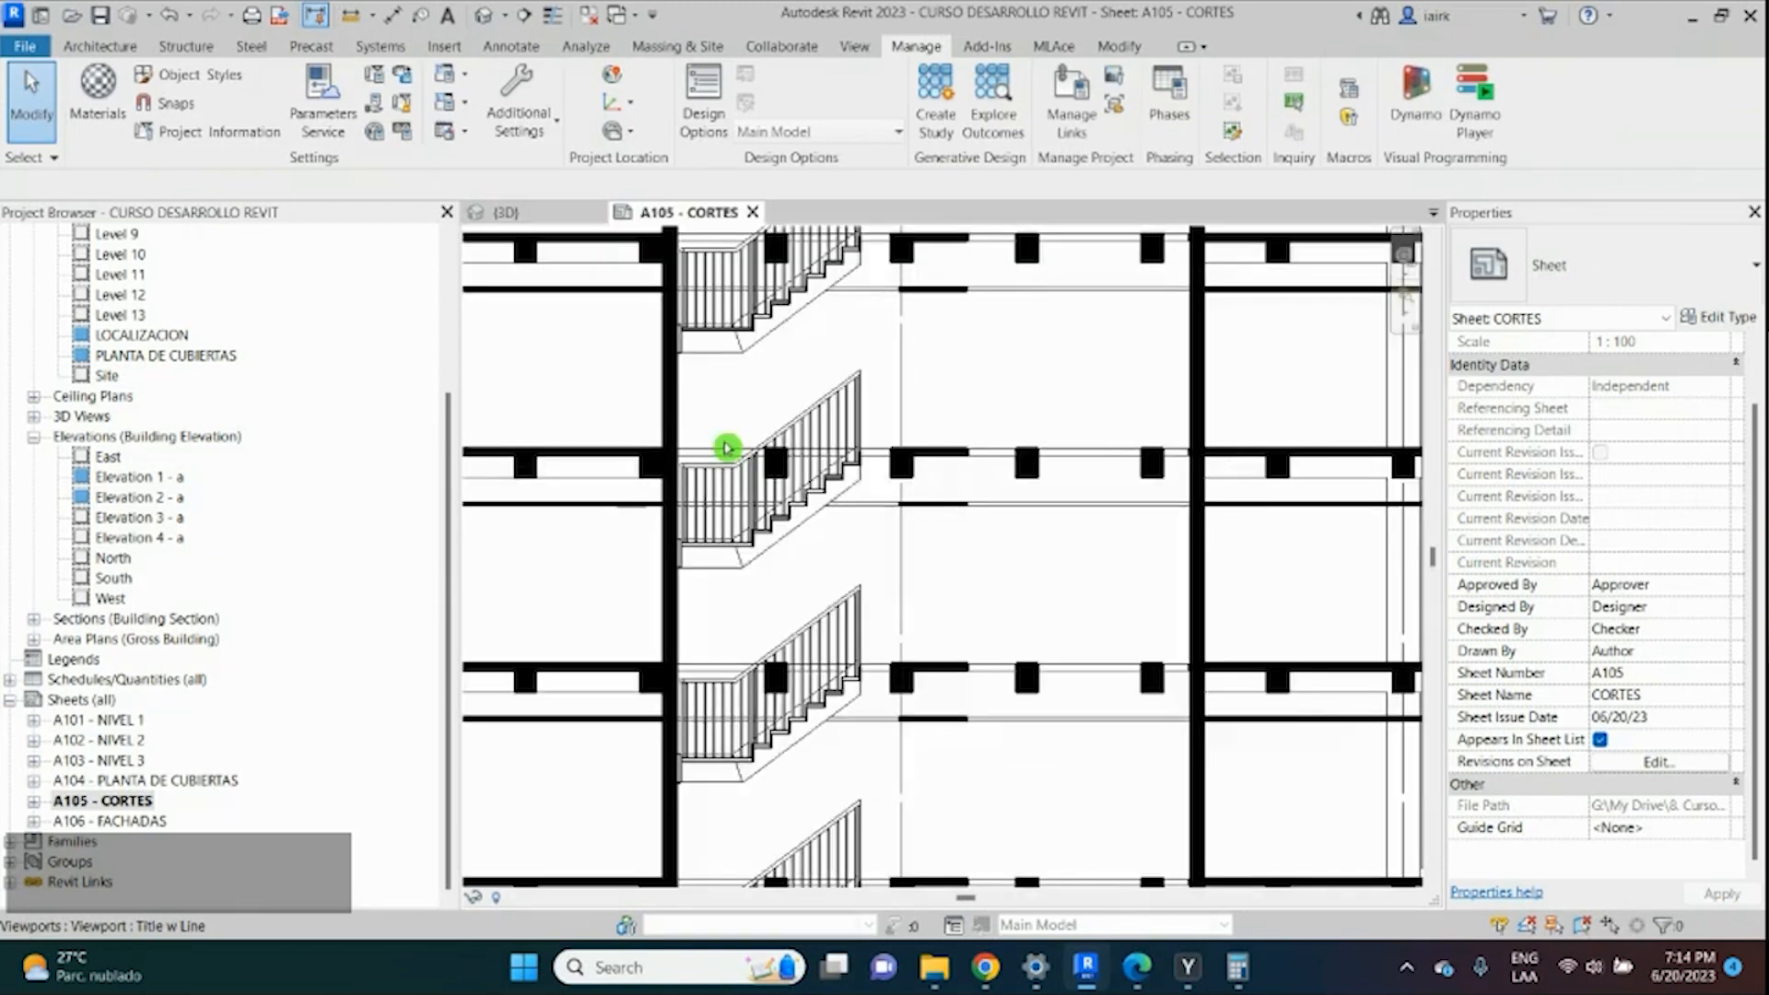
{"action": "scroll", "coordinate": [728, 444], "scroll_direction": "down", "scroll_amount": 2}
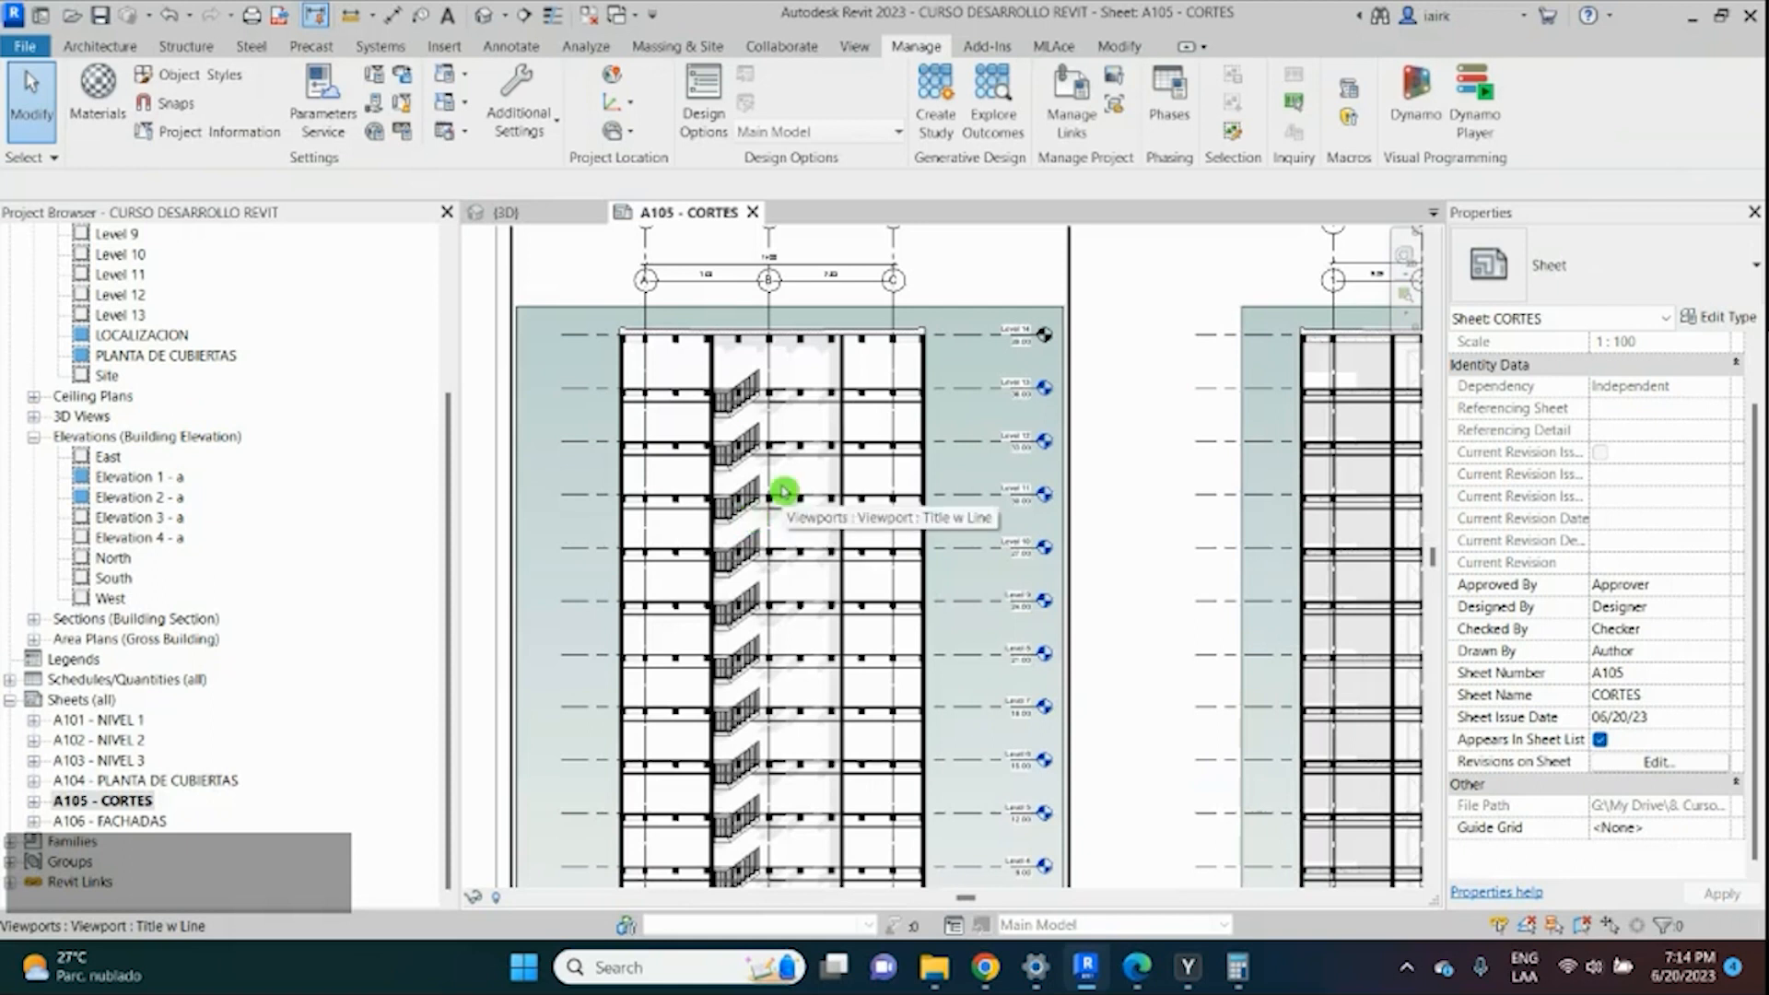
{"action": "scroll", "coordinate": [749, 471], "scroll_direction": "down", "scroll_amount": 3}
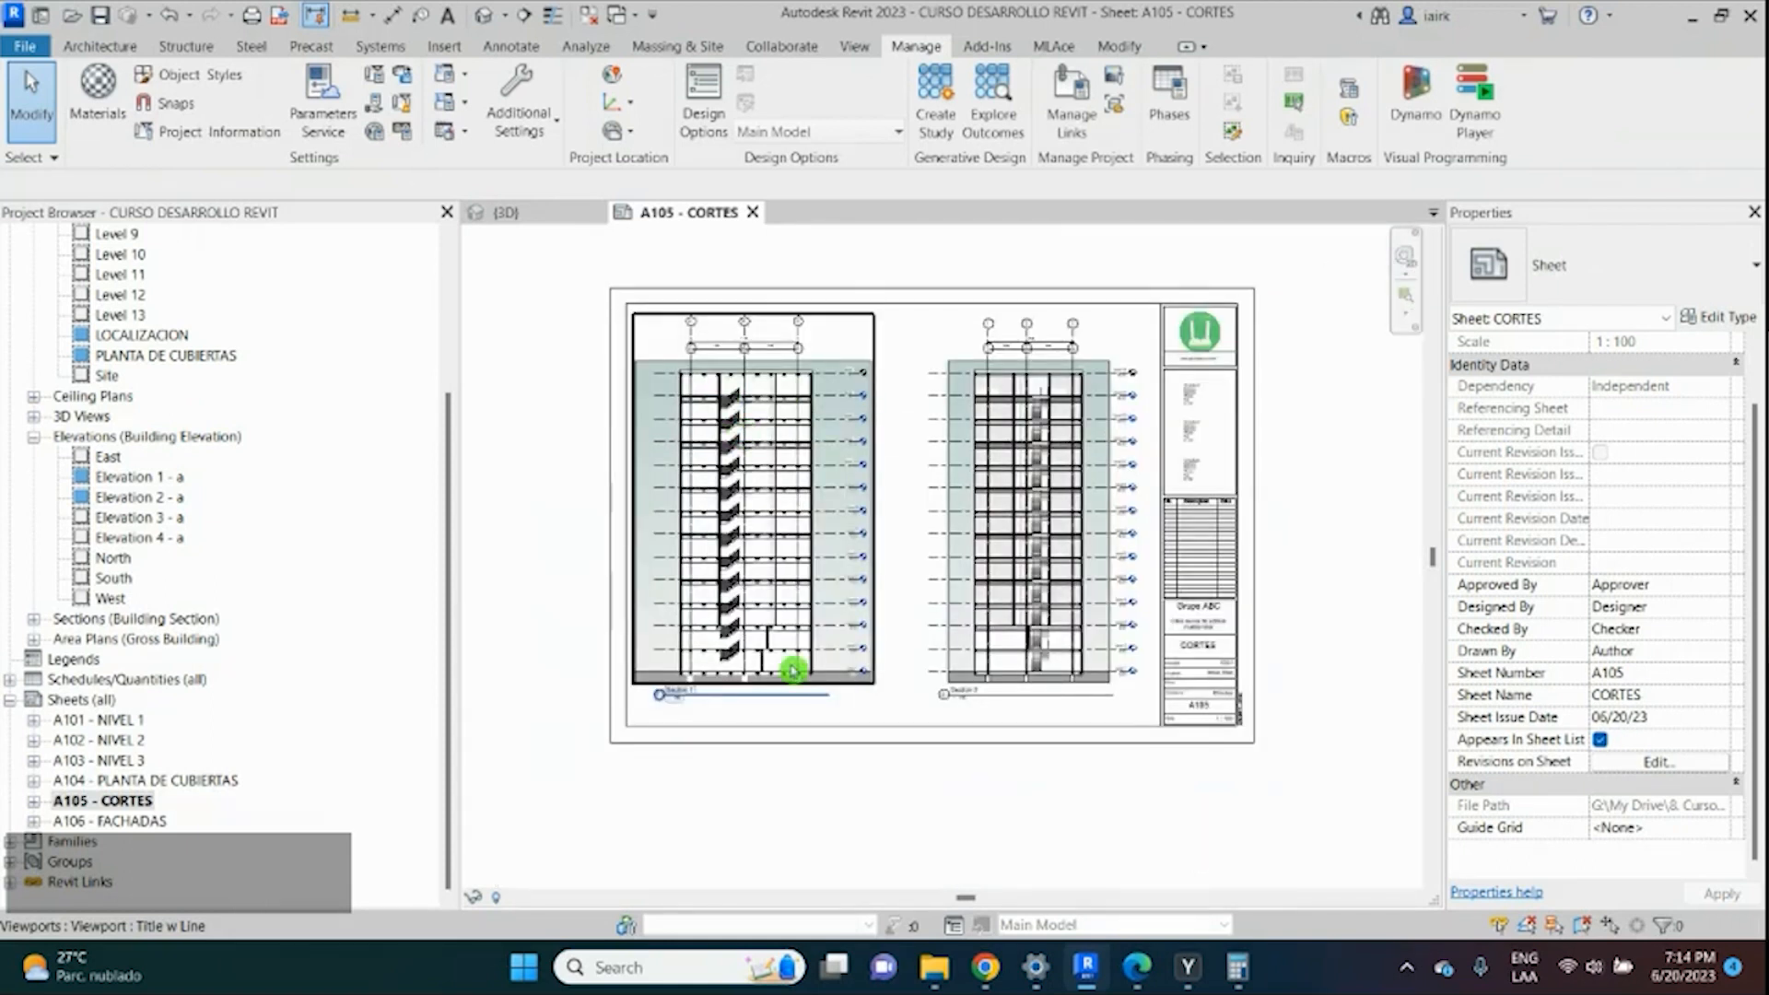
{"action": "scroll", "coordinate": [733, 619], "scroll_direction": "up", "scroll_amount": 1}
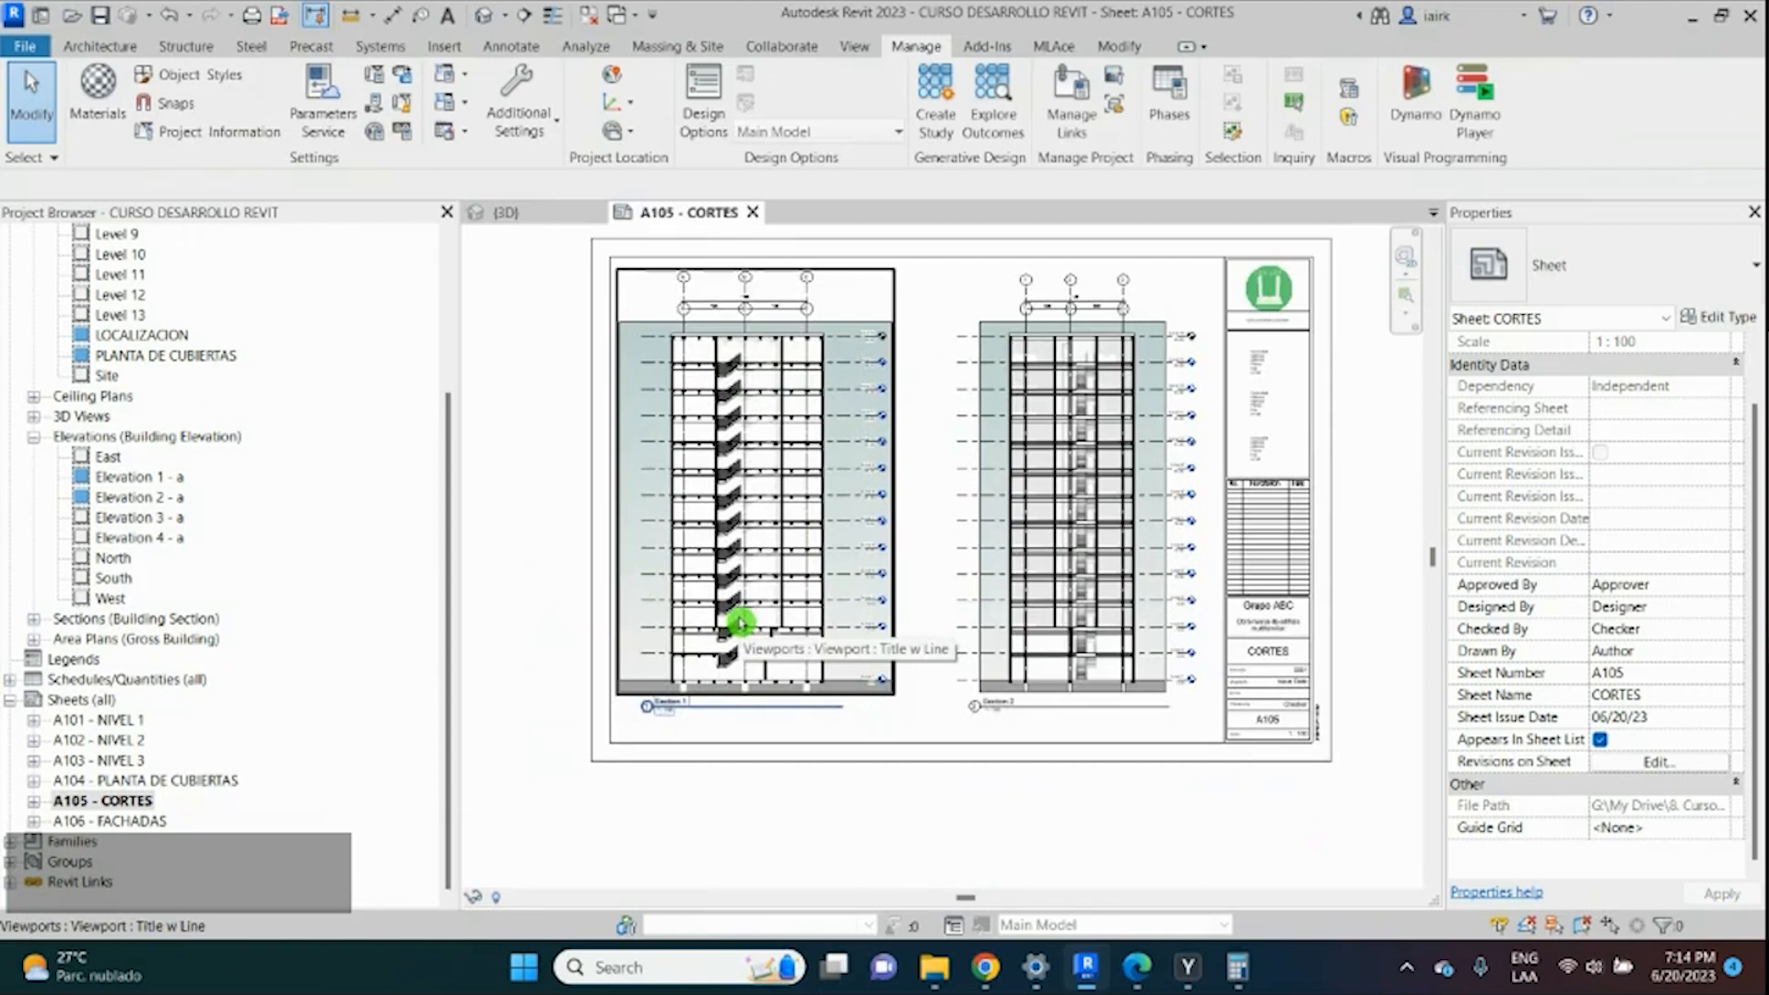
{"action": "scroll", "coordinate": [740, 623], "scroll_direction": "up", "scroll_amount": 5}
{"action": "scroll", "coordinate": [636, 533], "scroll_direction": "up", "scroll_amount": 2}
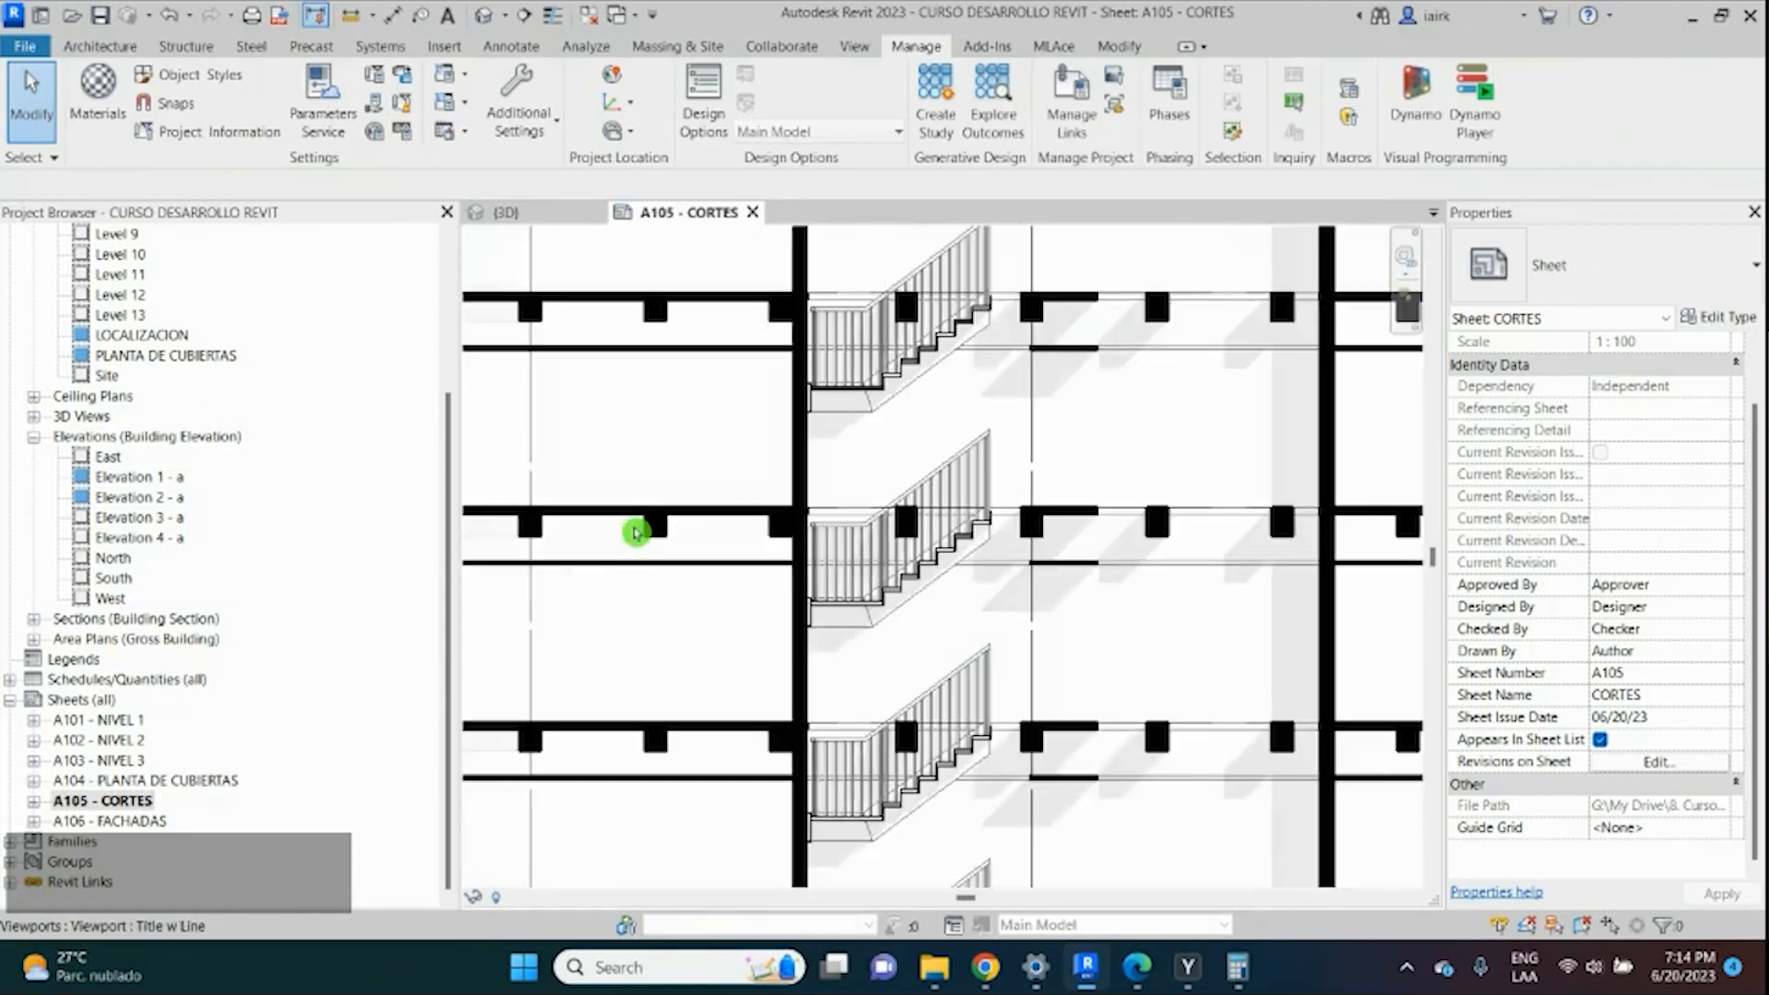
{"action": "scroll", "coordinate": [664, 506], "scroll_direction": "down", "scroll_amount": 3}
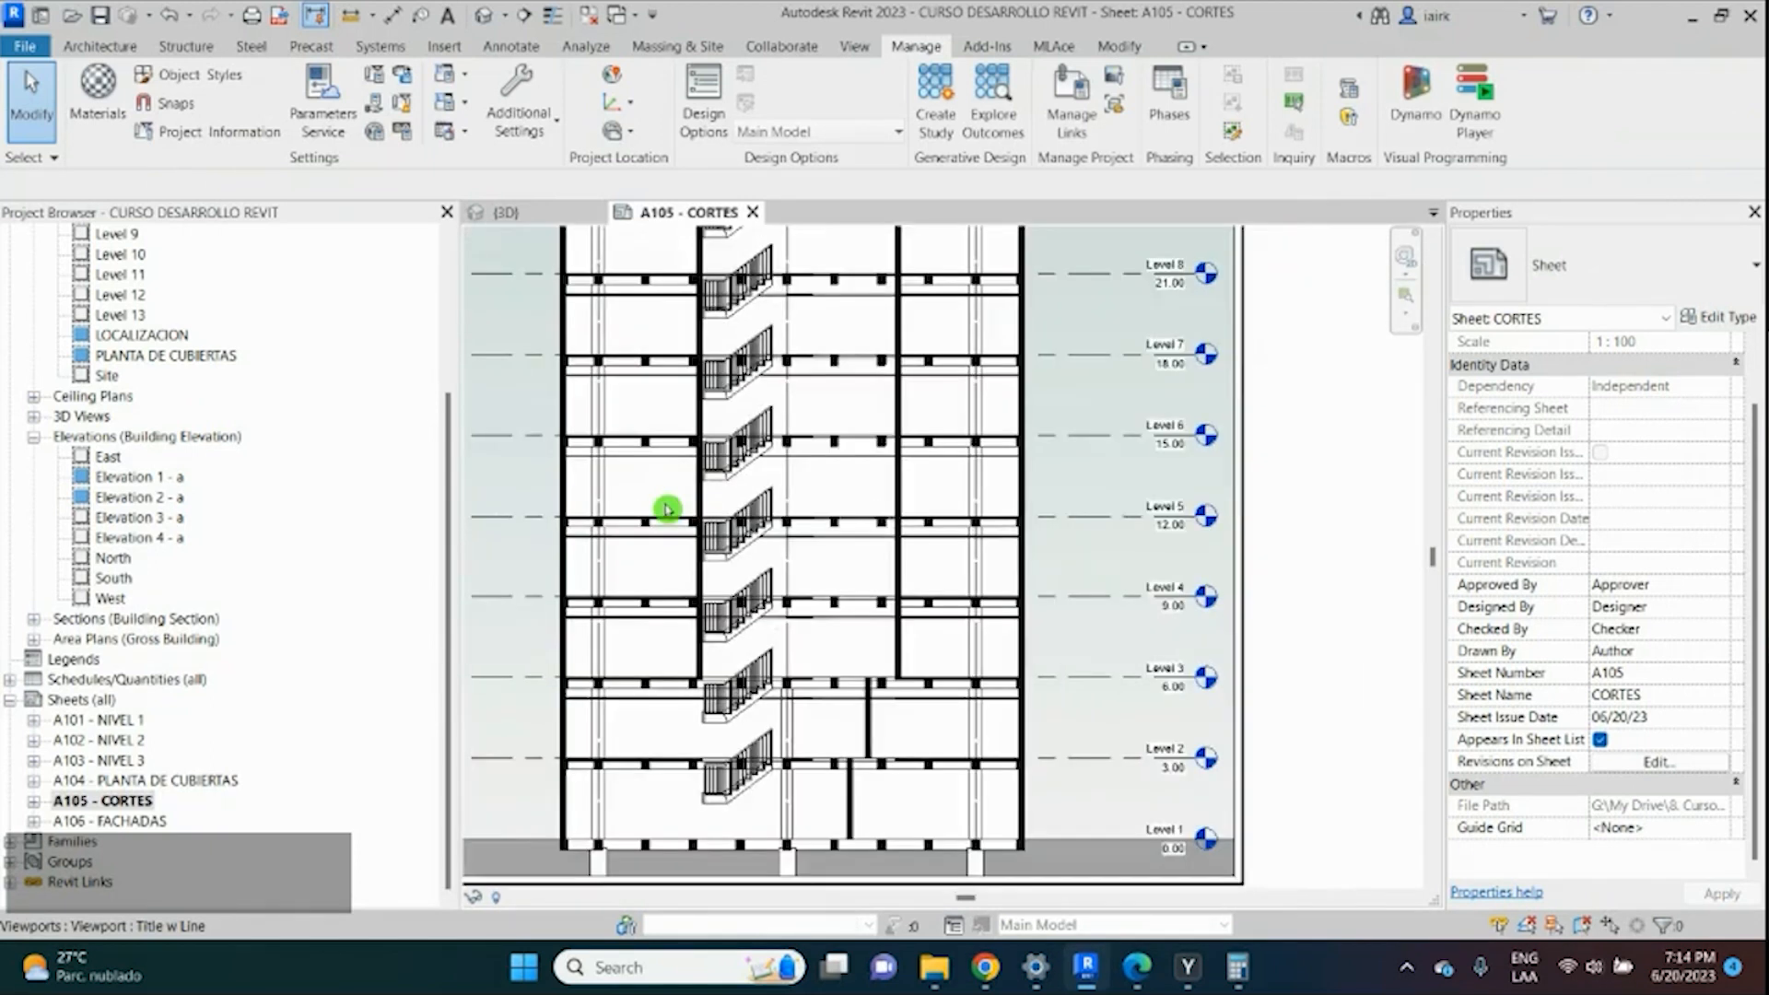
{"action": "scroll", "coordinate": [664, 506], "scroll_direction": "down", "scroll_amount": 1}
{"action": "scroll", "coordinate": [667, 510], "scroll_direction": "down", "scroll_amount": 5}
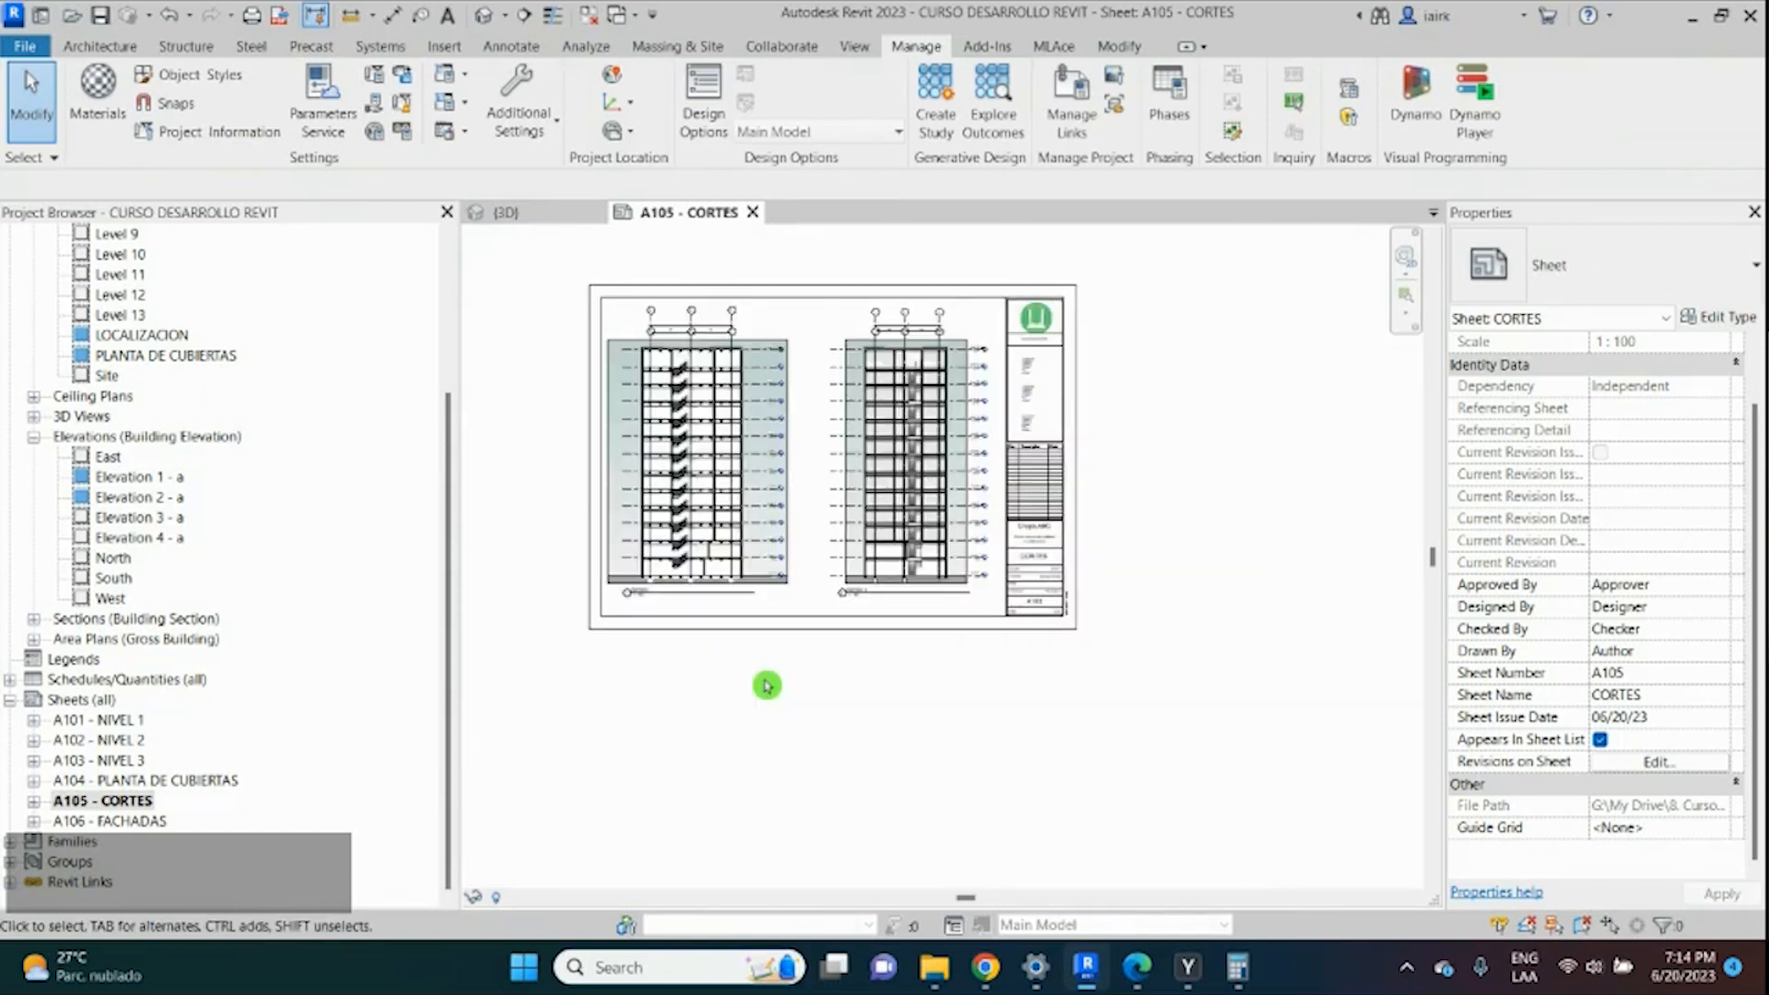